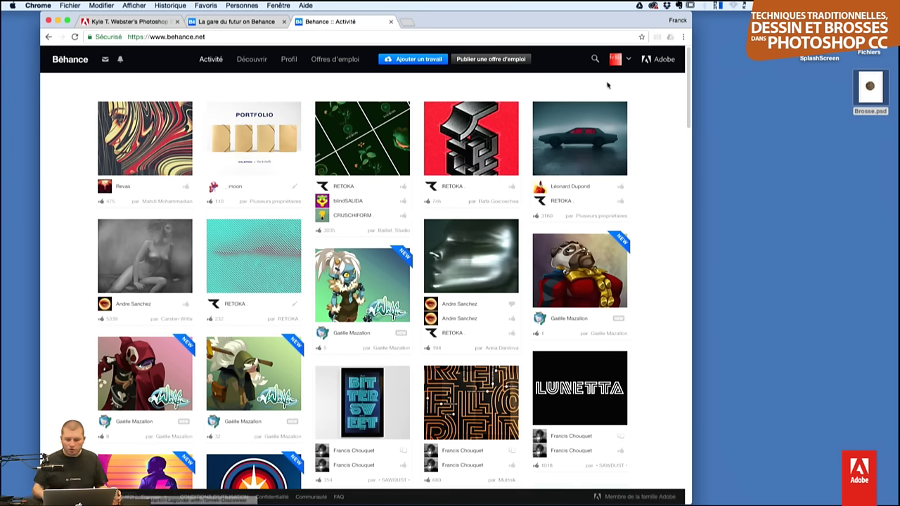
- Leave the Behance activity feed for the Découvrir project search grid via Rechercher et parcourir
{"action": "scroll", "coordinate": [688, 104], "scroll_direction": "down", "scroll_amount": 3}
{"action": "scroll", "coordinate": [688, 104], "scroll_direction": "up", "scroll_amount": 3}
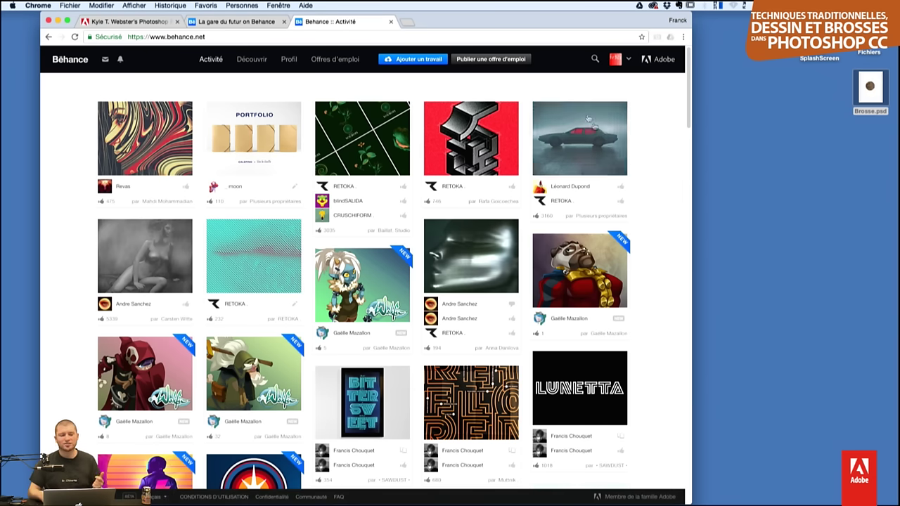
{"action": "mouse_move", "coordinate": [252, 59]}
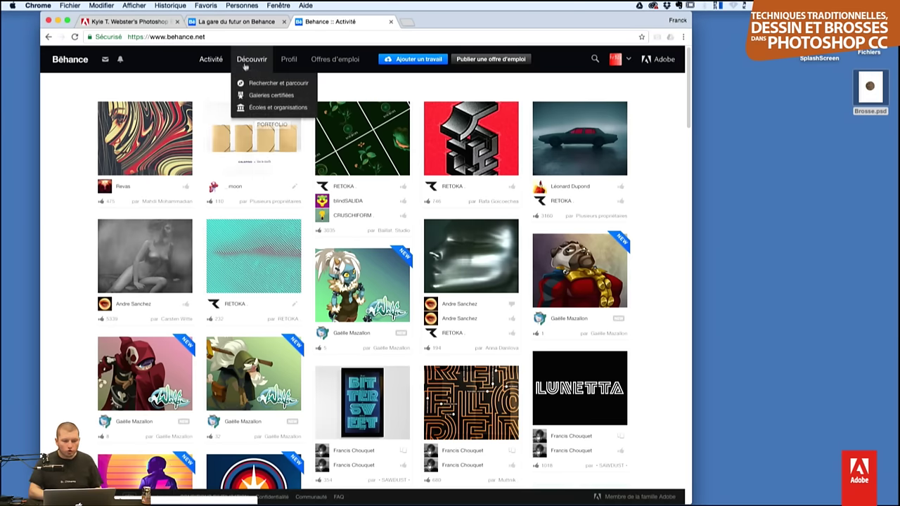
{"action": "left_click", "coordinate": [260, 85]}
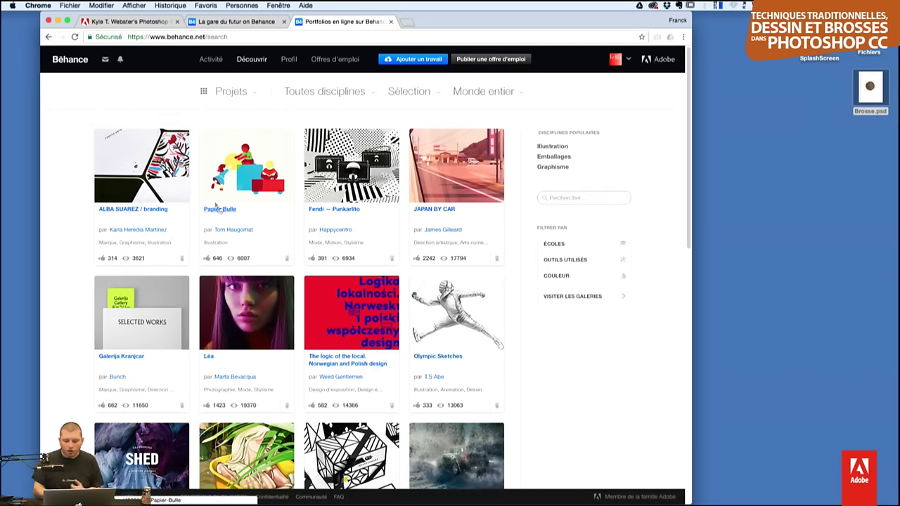
- Narrow Behance results to the Illustration discipline and the photoshop and pattern tags
{"action": "left_click", "coordinate": [314, 93]}
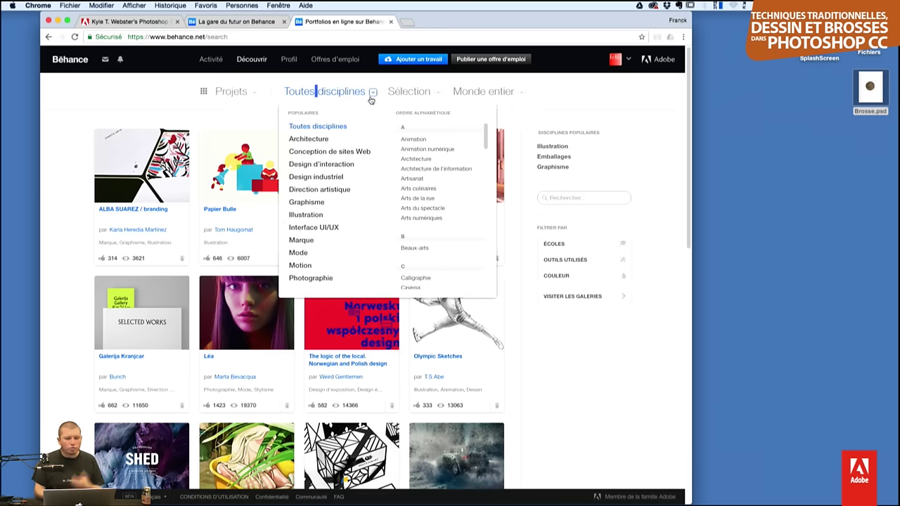
{"action": "left_click", "coordinate": [324, 216]}
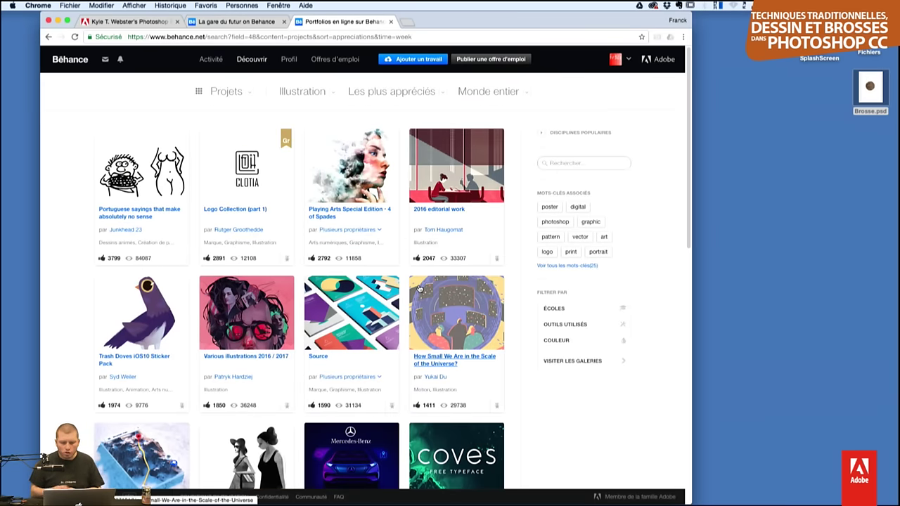
{"action": "left_click", "coordinate": [556, 221]}
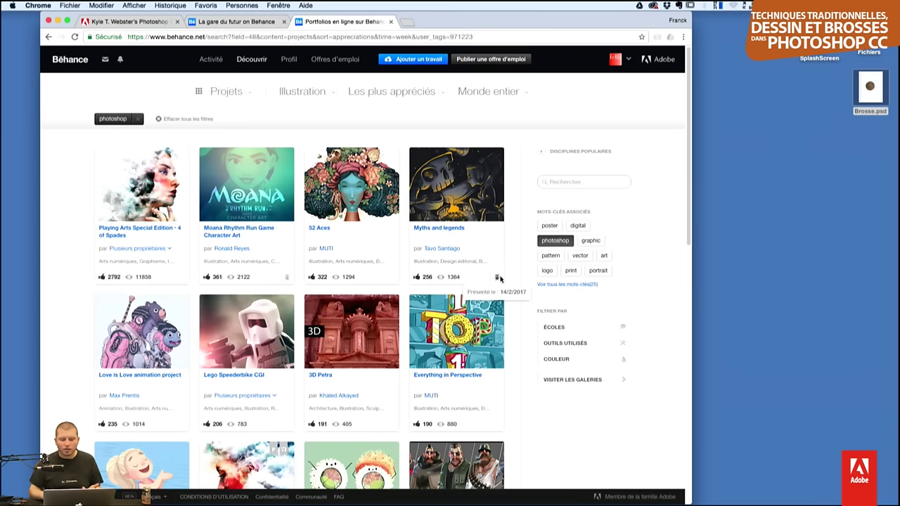
{"action": "left_click", "coordinate": [553, 256]}
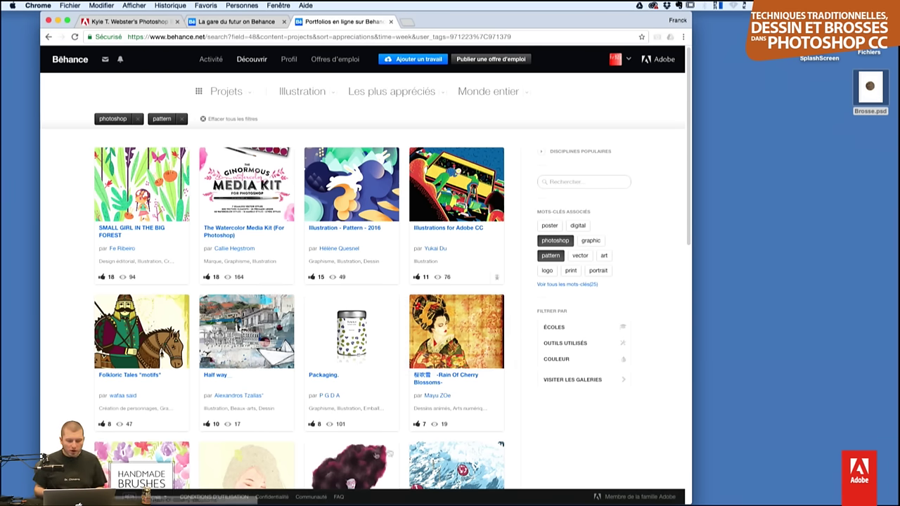
- Set the Behance location filter to France with Marseille as the city
{"action": "left_click", "coordinate": [443, 93]}
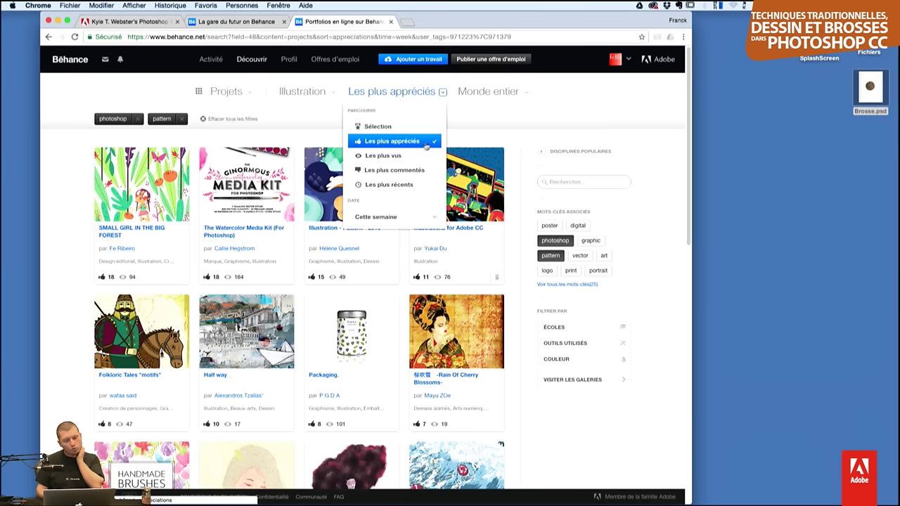
{"action": "left_click", "coordinate": [511, 113]}
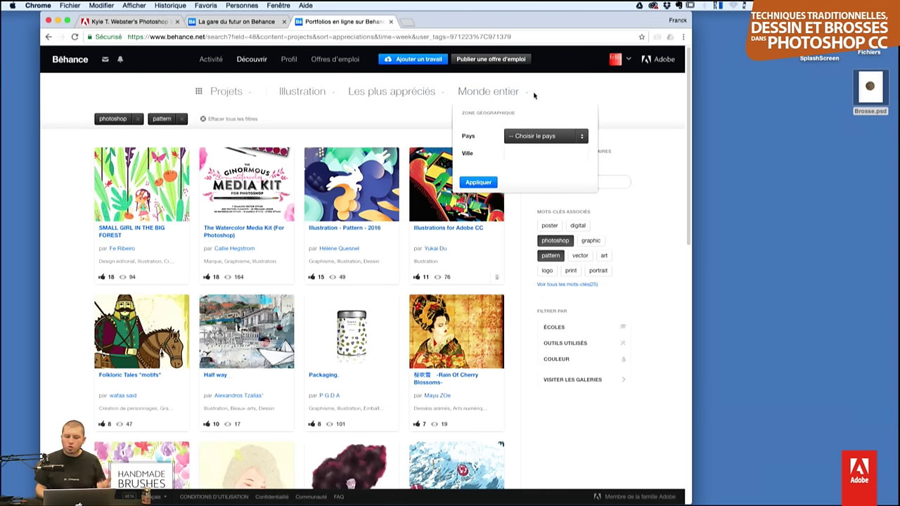
{"action": "left_click", "coordinate": [543, 136]}
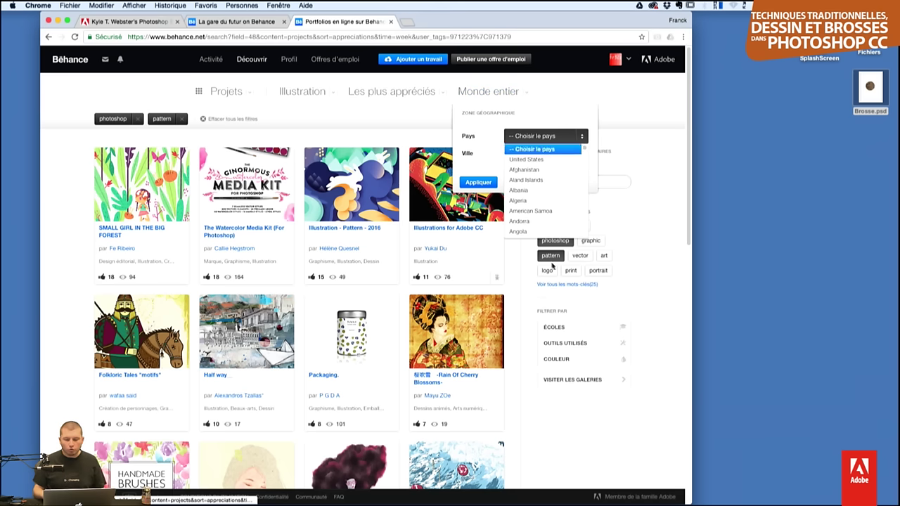
{"action": "scroll", "coordinate": [543, 196], "scroll_direction": "down", "scroll_amount": 10}
{"action": "scroll", "coordinate": [538, 183], "scroll_direction": "down", "scroll_amount": 10}
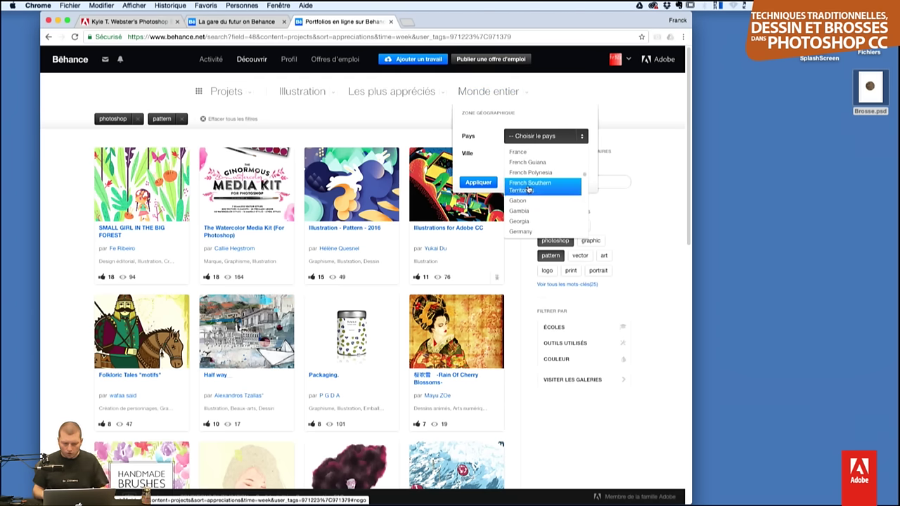
{"action": "left_click", "coordinate": [518, 152]}
{"action": "type", "text": "marseille"}
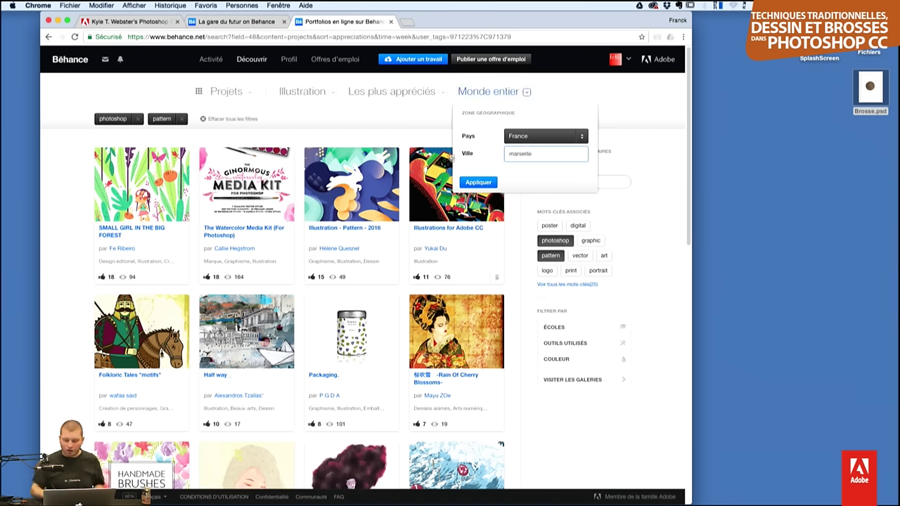
{"action": "left_click", "coordinate": [479, 182]}
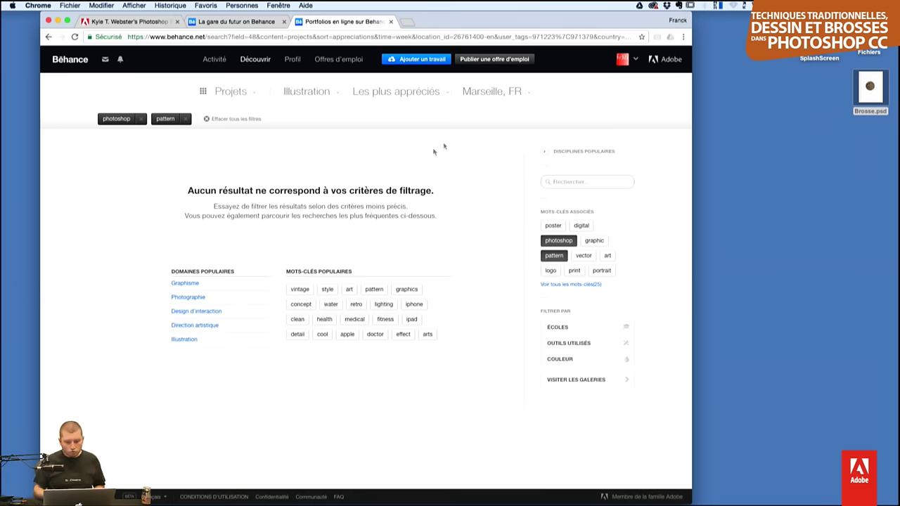
- Clear Marseille from the city field and apply a France-only location filter
{"action": "left_click", "coordinate": [529, 92]}
{"action": "double_click", "coordinate": [546, 153]}
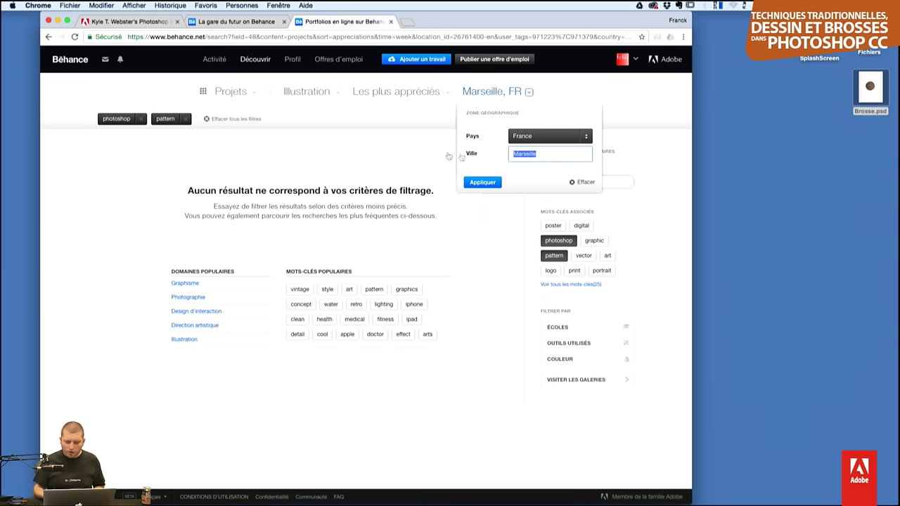
{"action": "key", "text": "BackSpace"}
{"action": "left_click", "coordinate": [494, 181]}
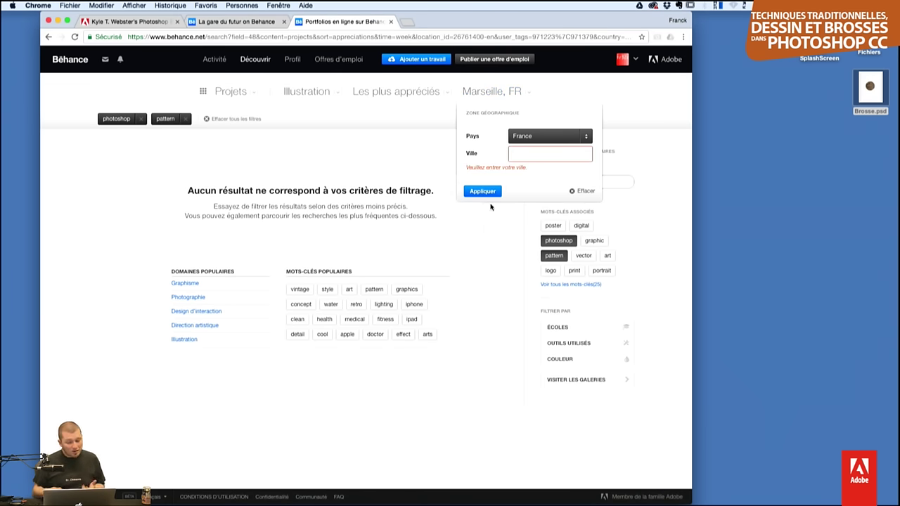
{"action": "left_click", "coordinate": [483, 191]}
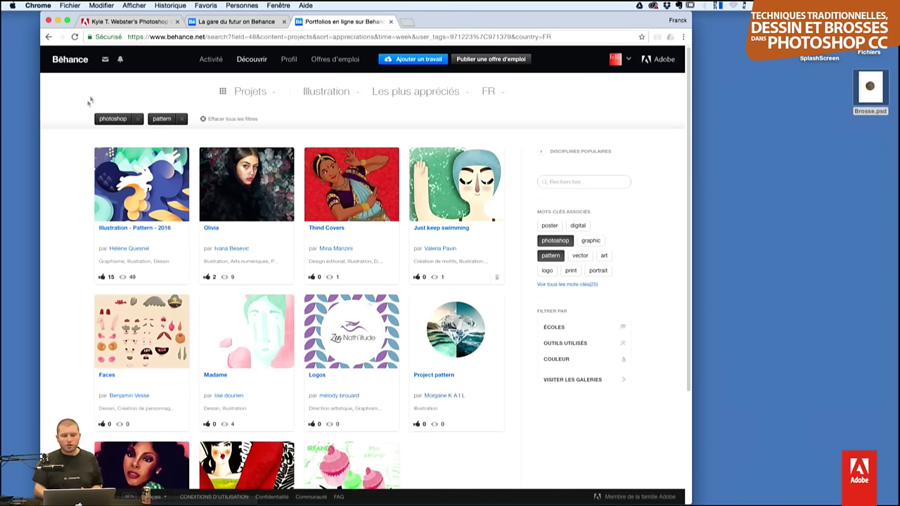
- Drop the pattern tag so French results show only photoshop-tagged projects, and browse them
{"action": "scroll", "coordinate": [308, 276], "scroll_direction": "down", "scroll_amount": 3}
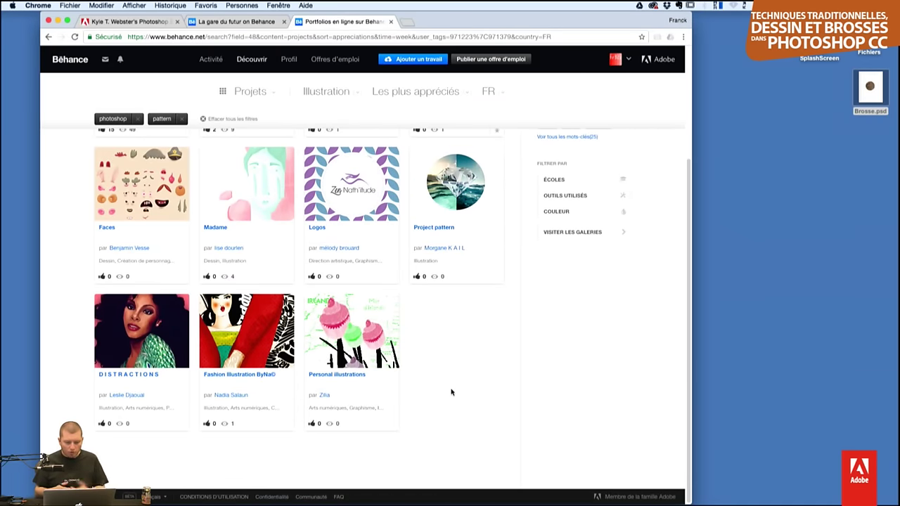
{"action": "scroll", "coordinate": [452, 393], "scroll_direction": "up", "scroll_amount": 3}
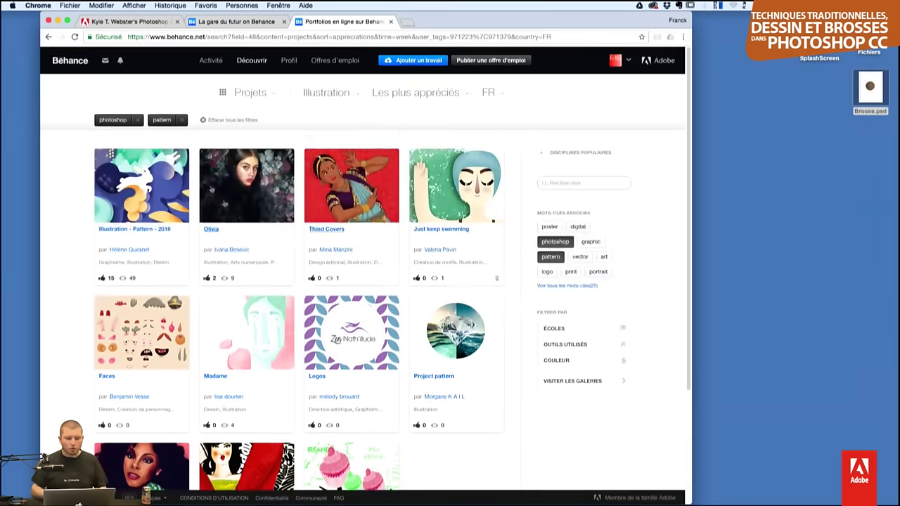
{"action": "left_click", "coordinate": [182, 118]}
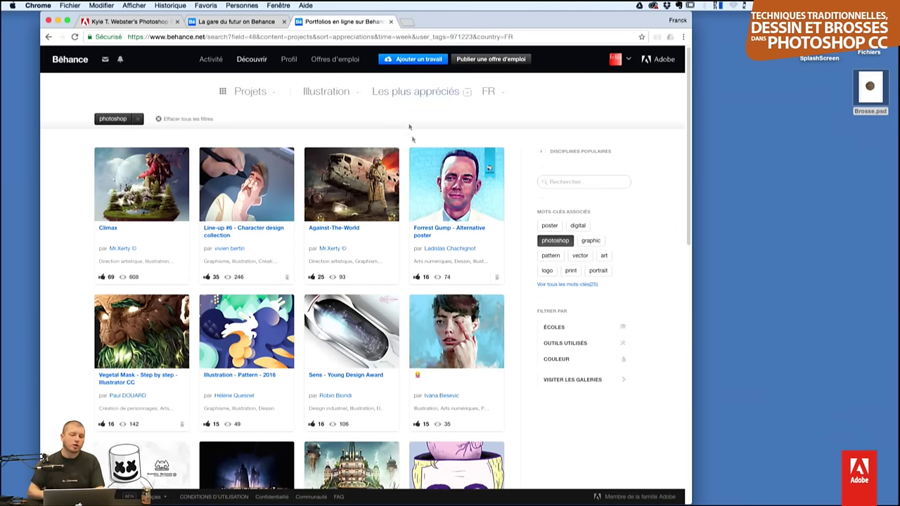
{"action": "scroll", "coordinate": [507, 281], "scroll_direction": "down", "scroll_amount": 3}
{"action": "scroll", "coordinate": [570, 365], "scroll_direction": "down", "scroll_amount": 3}
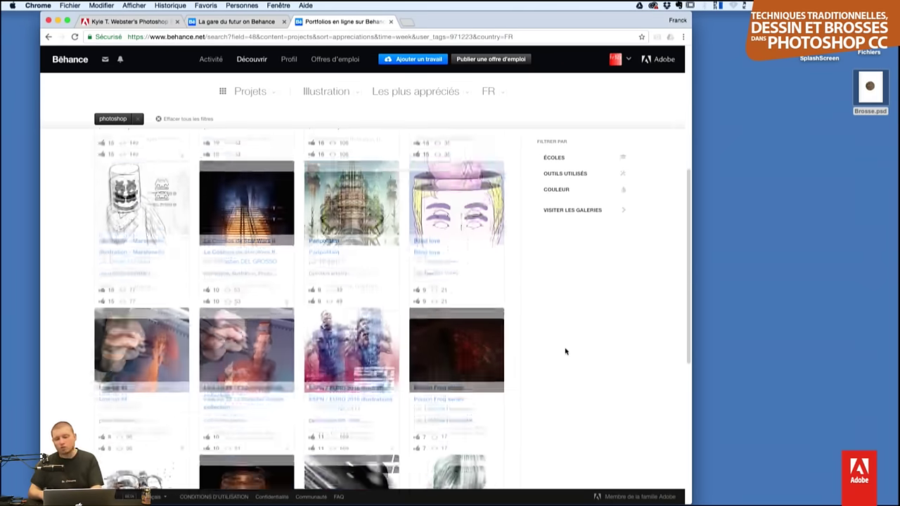
{"action": "scroll", "coordinate": [565, 351], "scroll_direction": "down", "scroll_amount": 3}
{"action": "scroll", "coordinate": [556, 348], "scroll_direction": "down", "scroll_amount": 1}
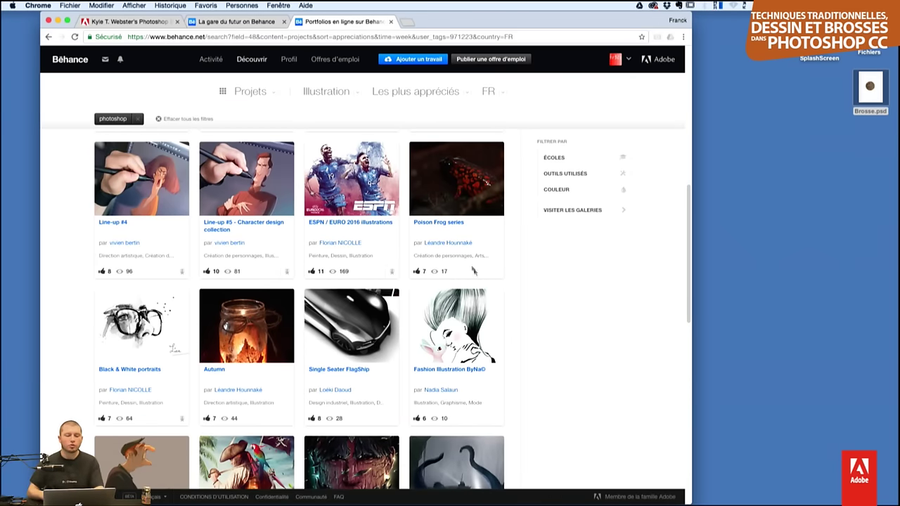
{"action": "scroll", "coordinate": [556, 331], "scroll_direction": "down", "scroll_amount": 1}
{"action": "scroll", "coordinate": [565, 337], "scroll_direction": "down", "scroll_amount": 2}
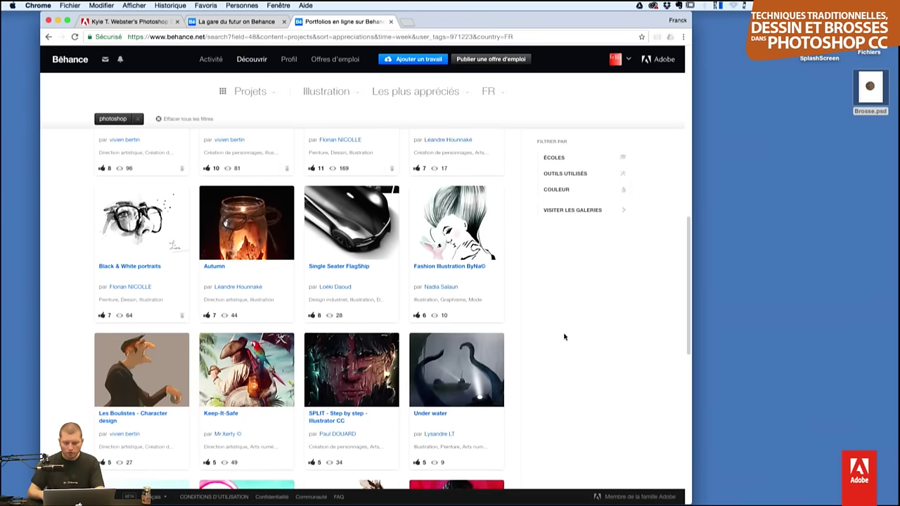
{"action": "scroll", "coordinate": [534, 310], "scroll_direction": "down", "scroll_amount": 5}
{"action": "scroll", "coordinate": [573, 282], "scroll_direction": "down", "scroll_amount": 3}
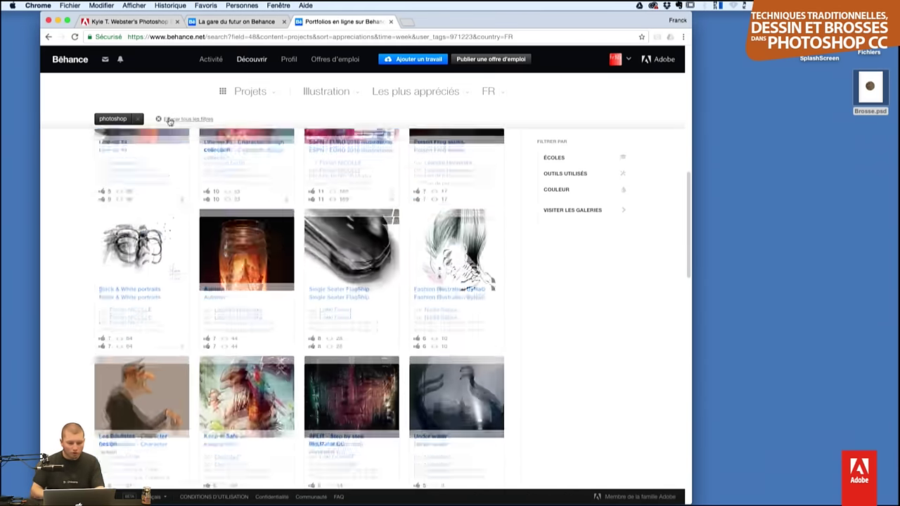
- Remove the photoshop tag and search the results for an artist's name
{"action": "left_click", "coordinate": [137, 119]}
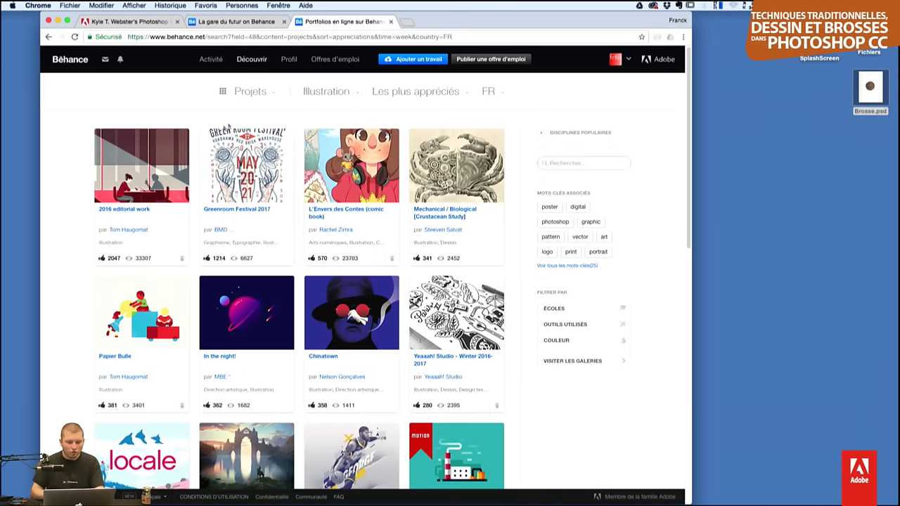
{"action": "left_click", "coordinate": [584, 163]}
{"action": "type", "text": "zimra"}
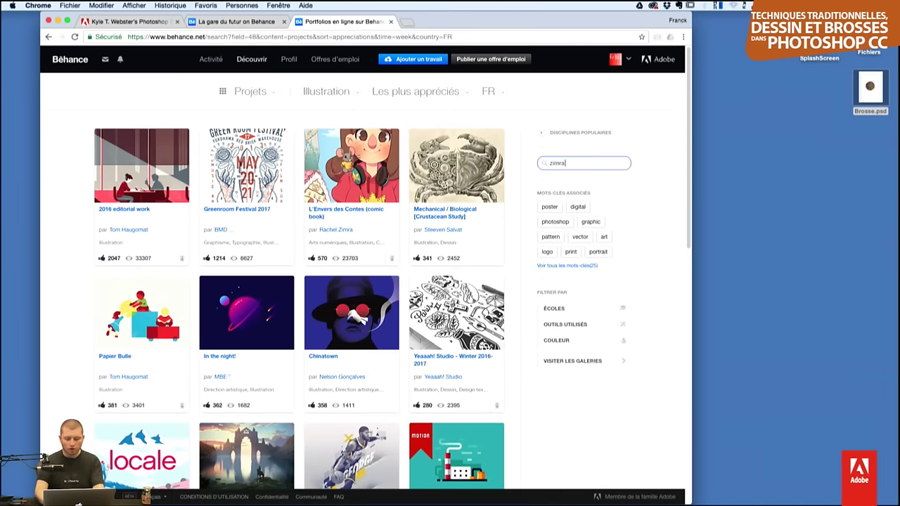
{"action": "key", "text": "Return"}
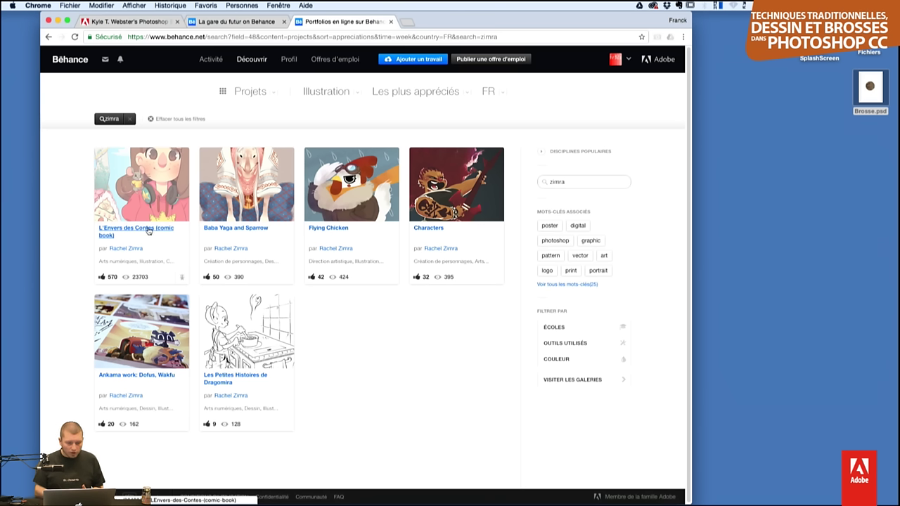
- View the L'Envers des Contes comic-book project, then close it back to the results
{"action": "left_click", "coordinate": [152, 233]}
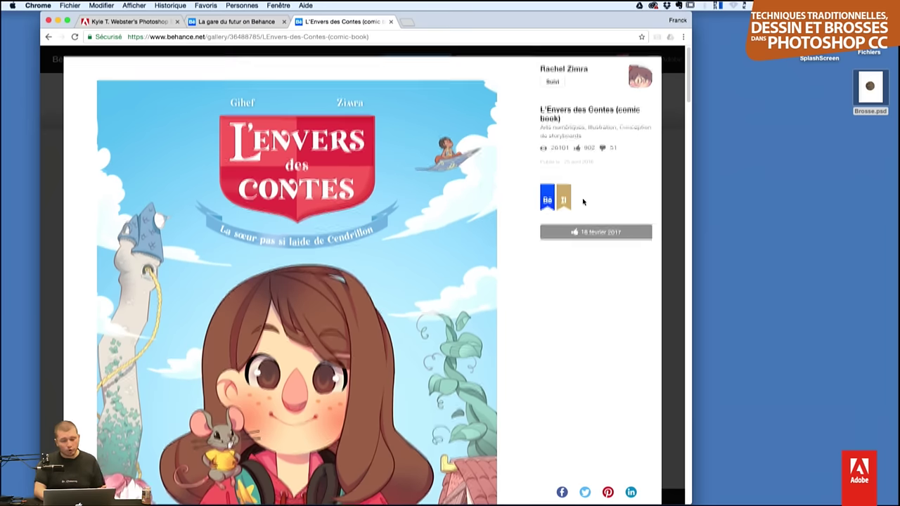
{"action": "scroll", "coordinate": [532, 295], "scroll_direction": "down", "scroll_amount": 2}
{"action": "scroll", "coordinate": [532, 295], "scroll_direction": "down", "scroll_amount": 5}
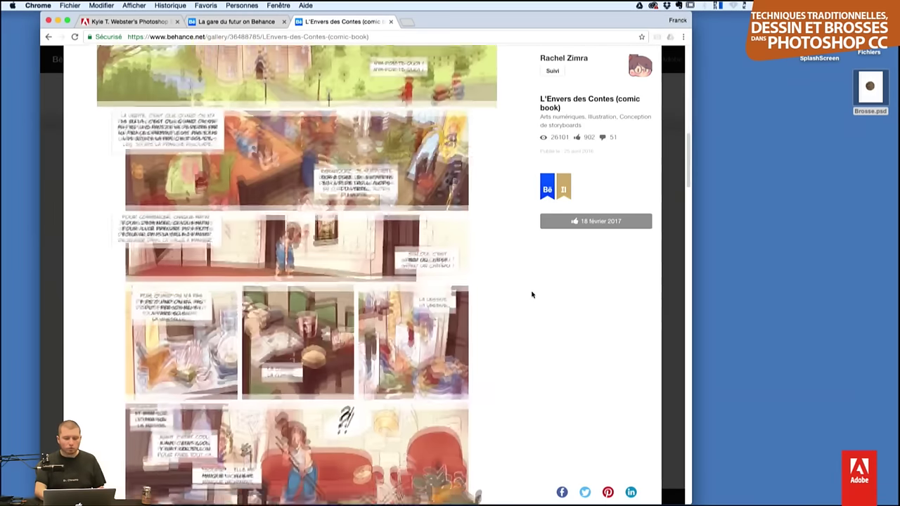
{"action": "scroll", "coordinate": [487, 370], "scroll_direction": "down", "scroll_amount": 5}
{"action": "scroll", "coordinate": [488, 370], "scroll_direction": "down", "scroll_amount": 5}
{"action": "scroll", "coordinate": [487, 370], "scroll_direction": "down", "scroll_amount": 5}
{"action": "scroll", "coordinate": [488, 370], "scroll_direction": "down", "scroll_amount": 5}
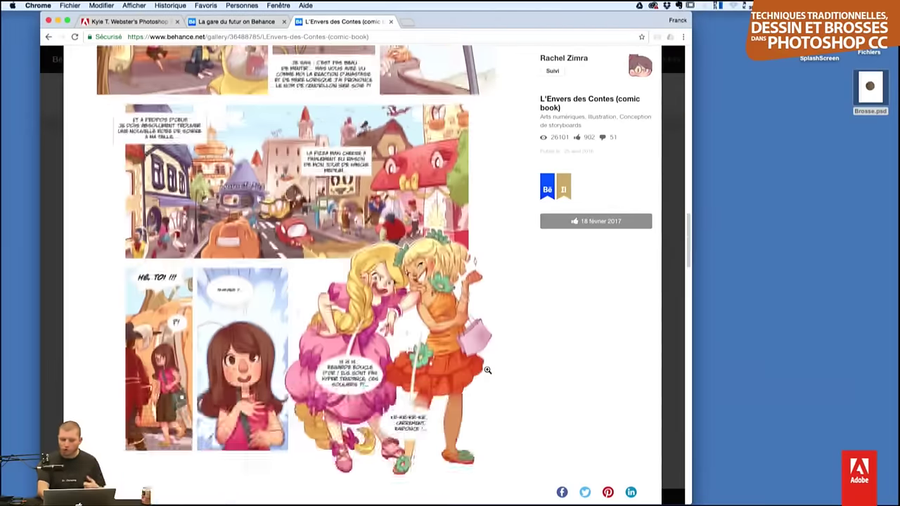
{"action": "scroll", "coordinate": [487, 370], "scroll_direction": "down", "scroll_amount": 5}
{"action": "scroll", "coordinate": [488, 370], "scroll_direction": "down", "scroll_amount": 5}
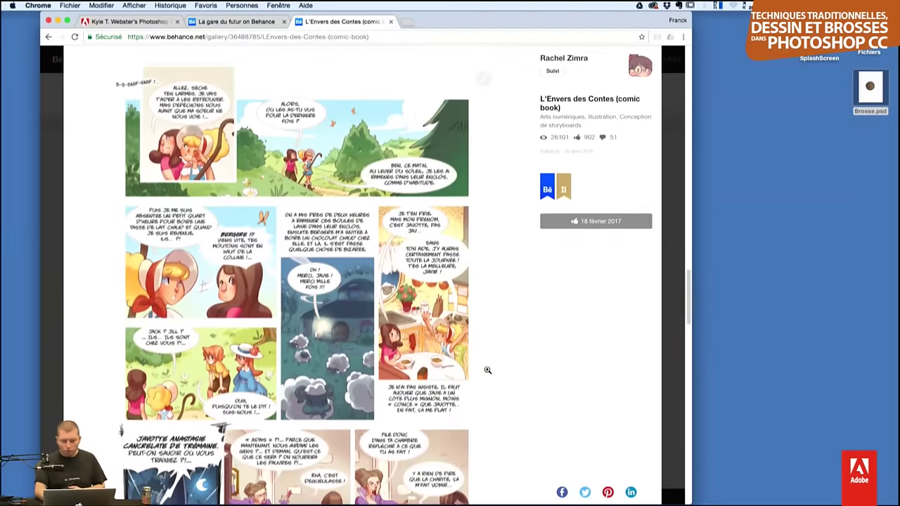
{"action": "scroll", "coordinate": [487, 370], "scroll_direction": "up", "scroll_amount": 1}
{"action": "scroll", "coordinate": [474, 324], "scroll_direction": "down", "scroll_amount": 5}
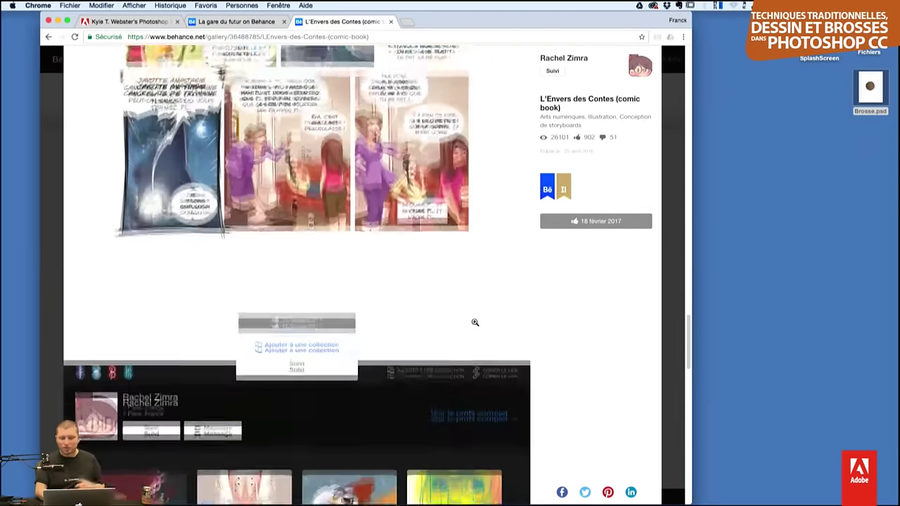
{"action": "scroll", "coordinate": [475, 324], "scroll_direction": "down", "scroll_amount": 5}
{"action": "scroll", "coordinate": [475, 325], "scroll_direction": "down", "scroll_amount": 3}
{"action": "scroll", "coordinate": [475, 324], "scroll_direction": "down", "scroll_amount": 5}
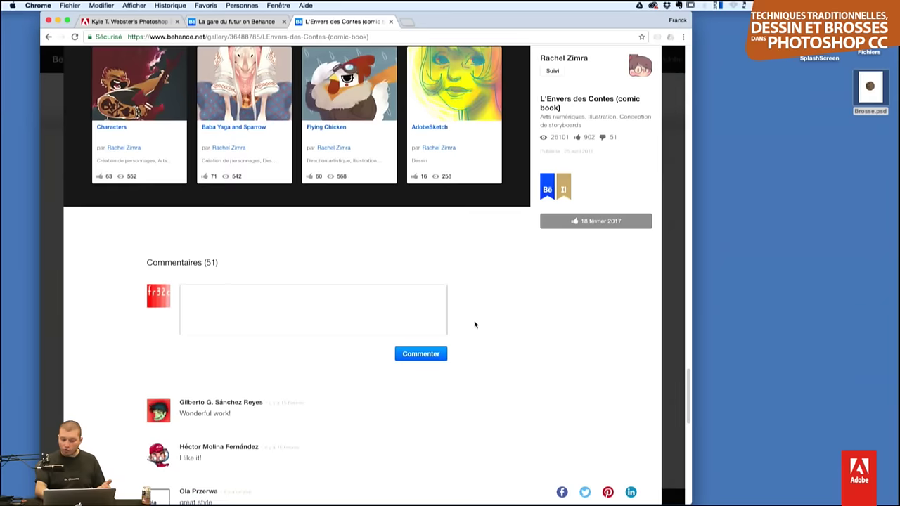
{"action": "scroll", "coordinate": [475, 324], "scroll_direction": "down", "scroll_amount": 5}
{"action": "scroll", "coordinate": [474, 324], "scroll_direction": "down", "scroll_amount": 2}
{"action": "scroll", "coordinate": [475, 324], "scroll_direction": "up", "scroll_amount": 5}
{"action": "scroll", "coordinate": [475, 324], "scroll_direction": "up", "scroll_amount": 10}
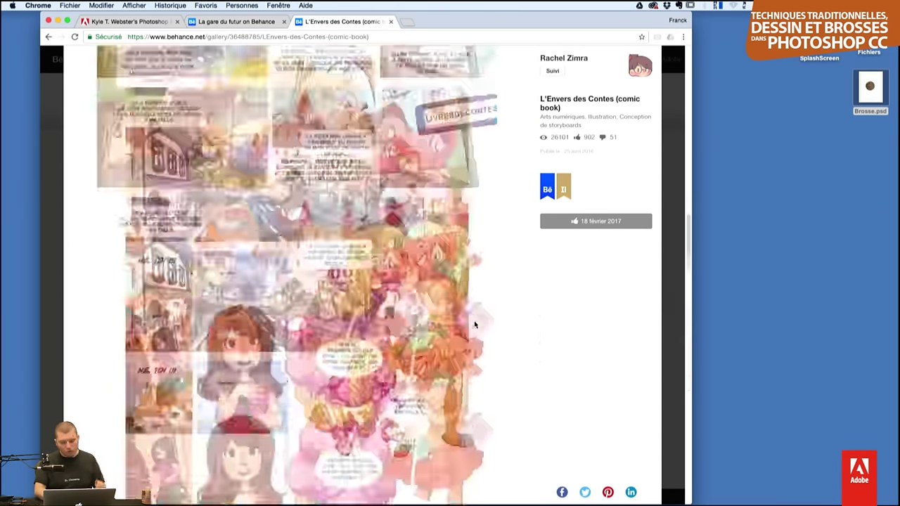
{"action": "scroll", "coordinate": [475, 324], "scroll_direction": "up", "scroll_amount": 10}
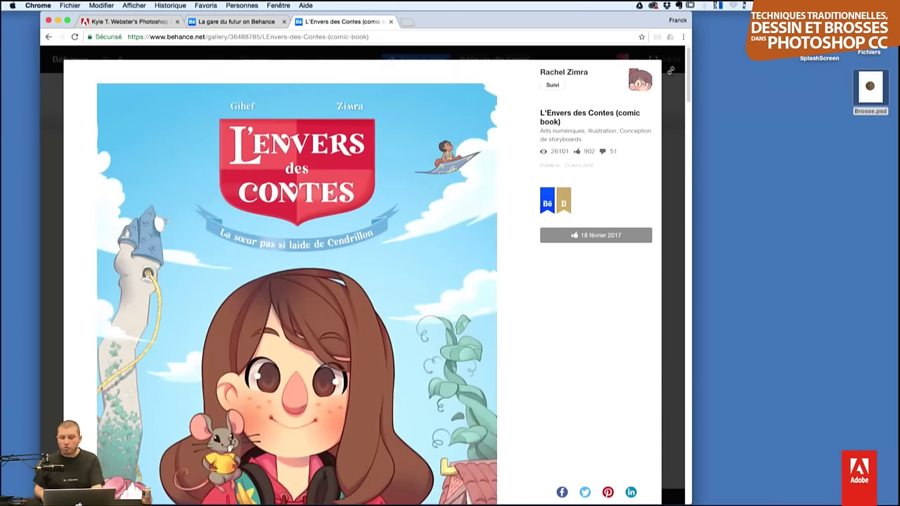
{"action": "left_click", "coordinate": [671, 99]}
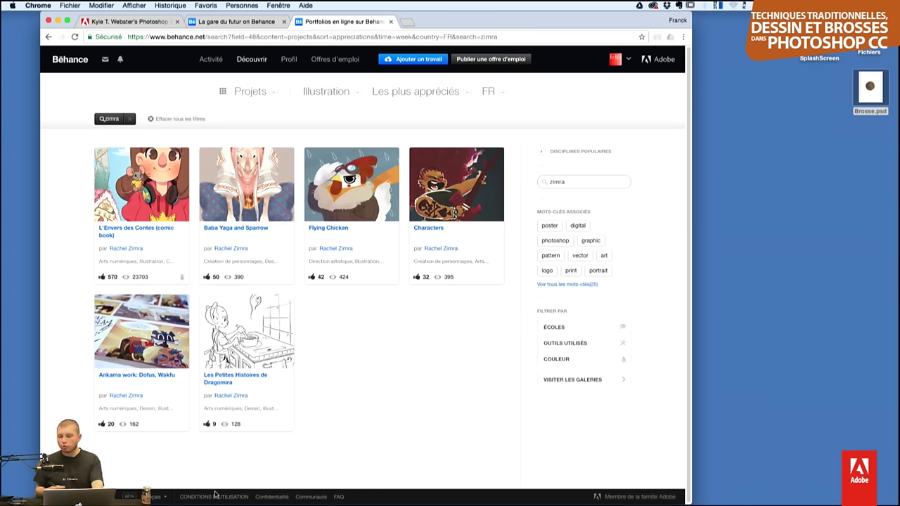
- Load feedback.photoshop.com in a new browser tab
{"action": "key", "text": "super+t"}
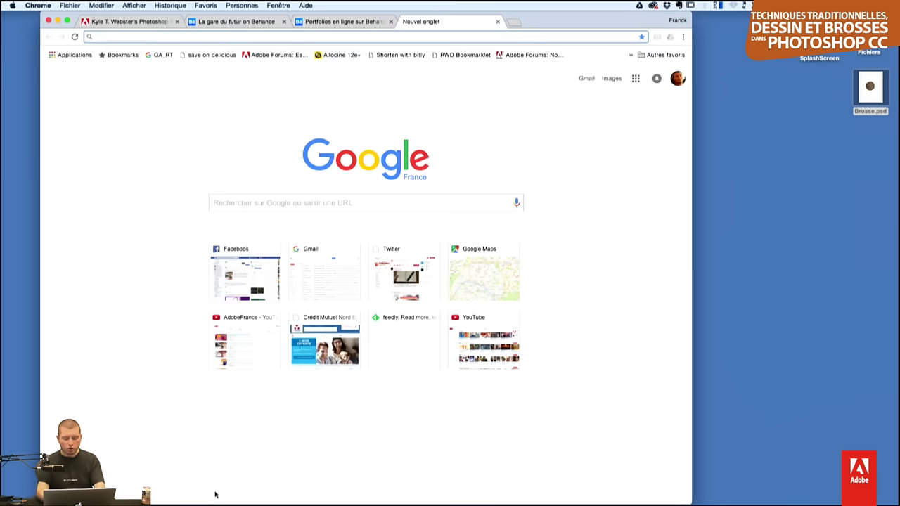
{"action": "type", "text": "feedback.photoshop.com/photoshop_family"}
{"action": "key", "text": "Return"}
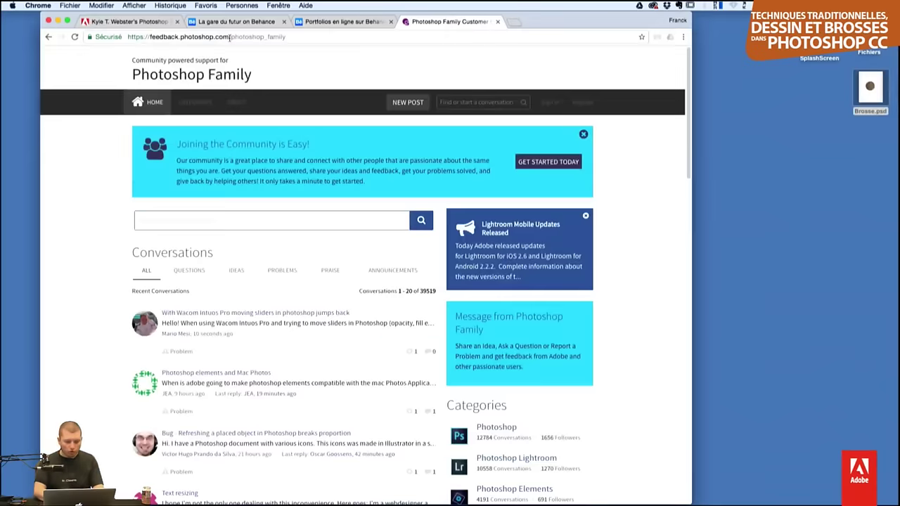
- Browse the Questions and Problems lists, then show only Ideas conversations
{"action": "left_click", "coordinate": [187, 274]}
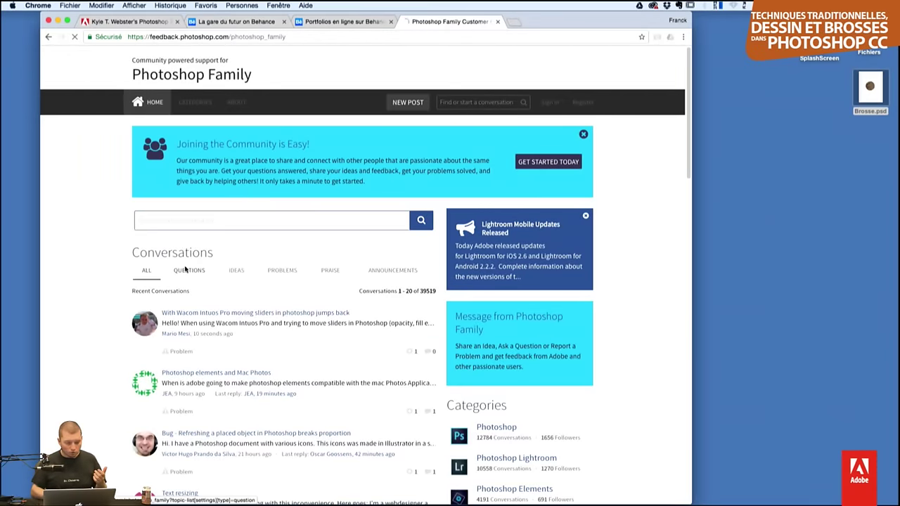
{"action": "left_click", "coordinate": [287, 274]}
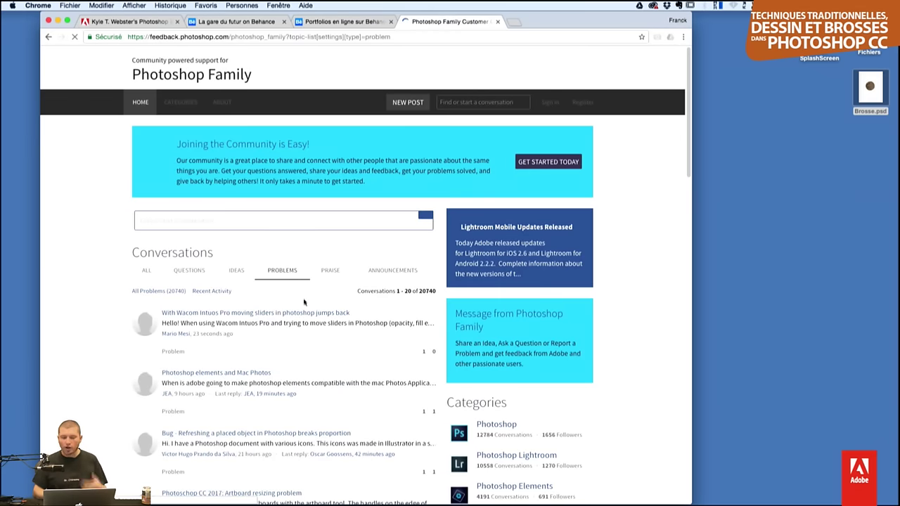
{"action": "scroll", "coordinate": [577, 365], "scroll_direction": "down", "scroll_amount": 5}
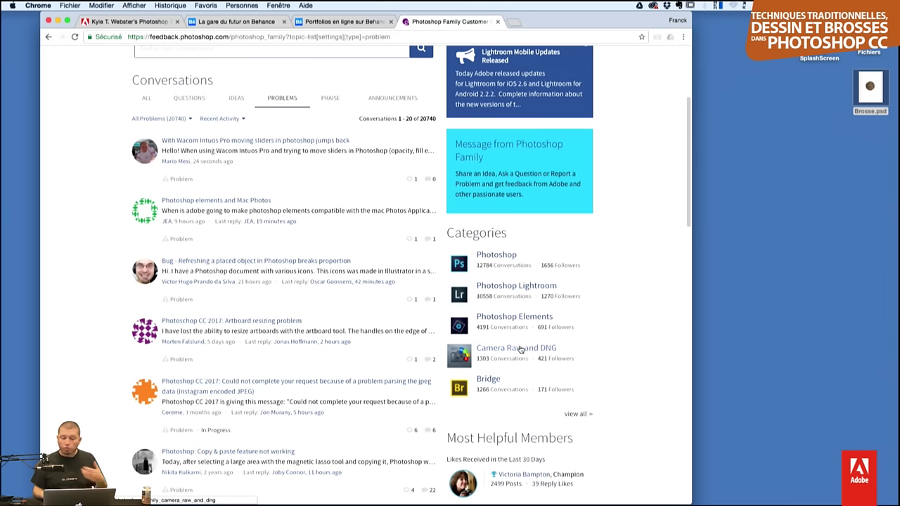
{"action": "left_click", "coordinate": [235, 100]}
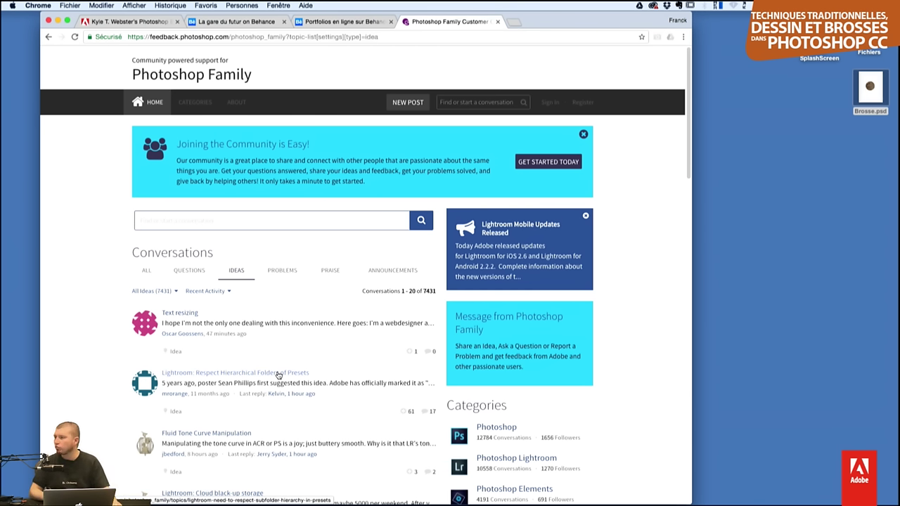
- Sort the Ideas list by Number of Me-Toos and scroll through it
{"action": "left_click", "coordinate": [166, 294]}
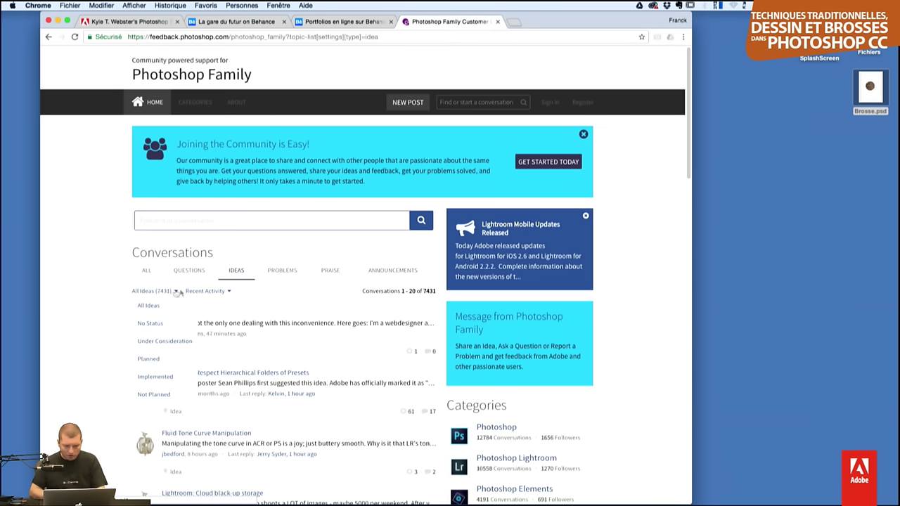
{"action": "left_click", "coordinate": [206, 290]}
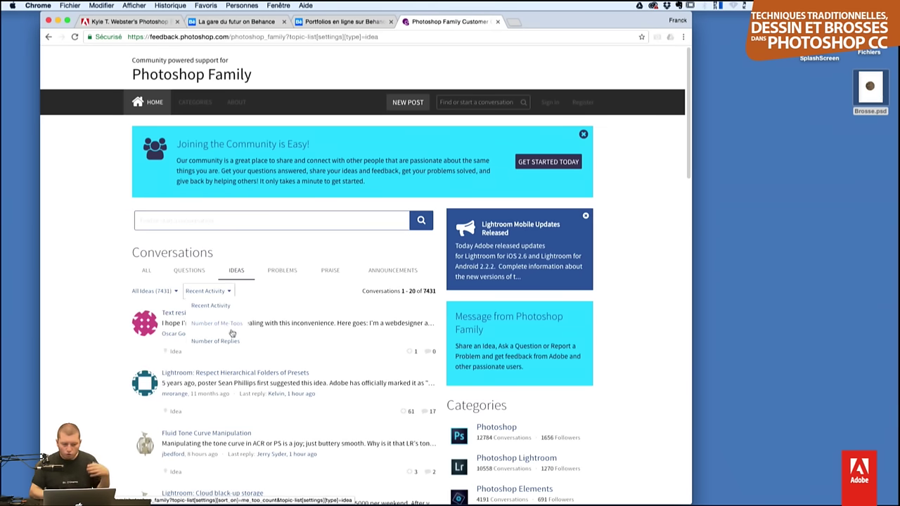
{"action": "left_click", "coordinate": [215, 324]}
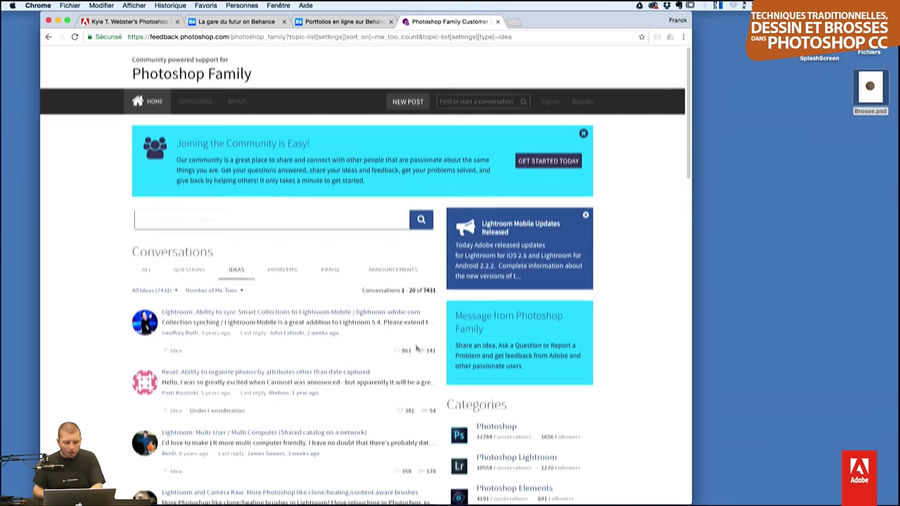
{"action": "scroll", "coordinate": [416, 349], "scroll_direction": "down", "scroll_amount": 2}
{"action": "scroll", "coordinate": [412, 320], "scroll_direction": "down", "scroll_amount": 5}
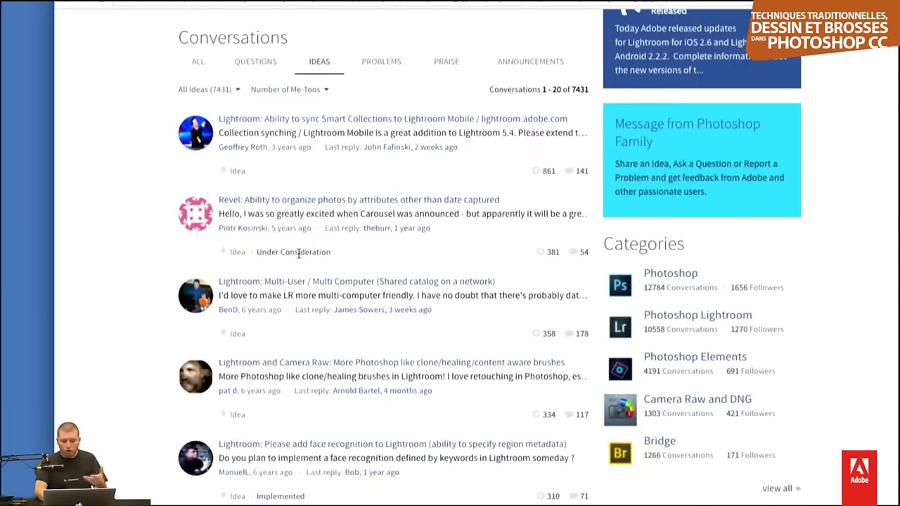
{"action": "scroll", "coordinate": [298, 251], "scroll_direction": "down", "scroll_amount": 3}
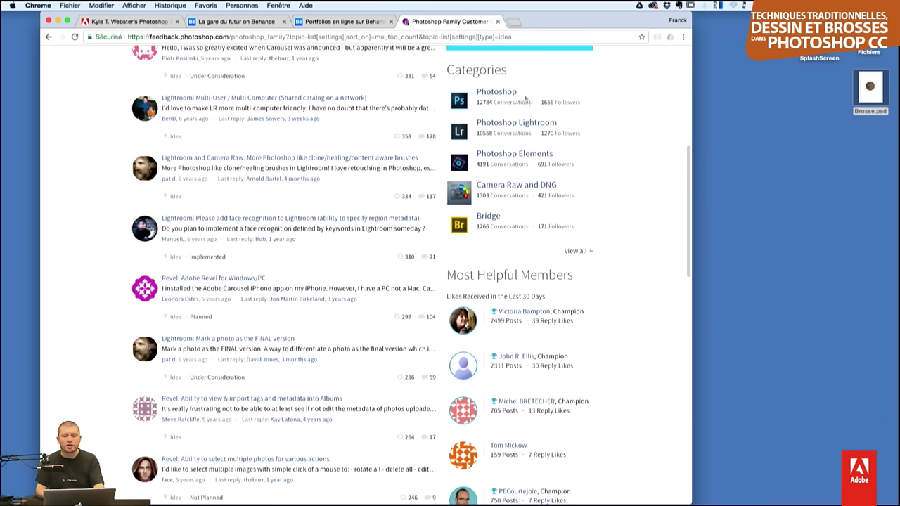
- Glance at the Behance results tab, then return to the feedback Ideas list
{"action": "left_click", "coordinate": [341, 21]}
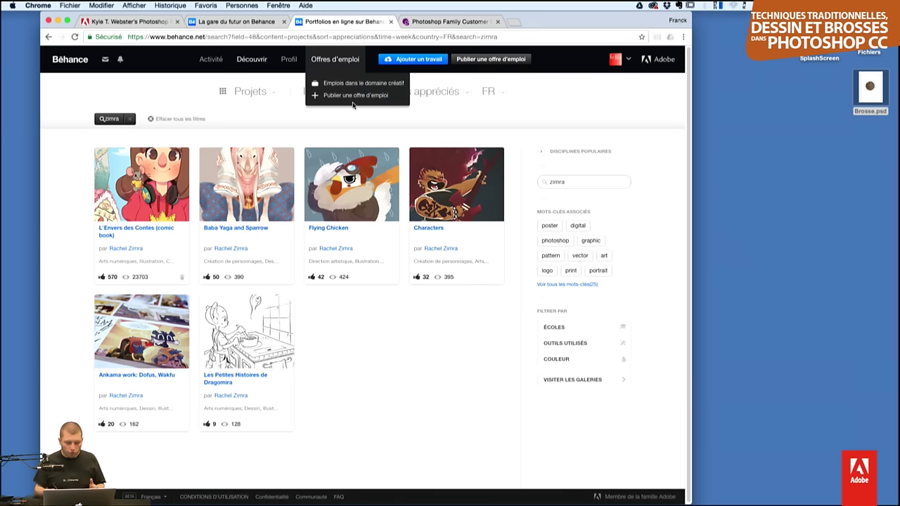
{"action": "left_click", "coordinate": [450, 22]}
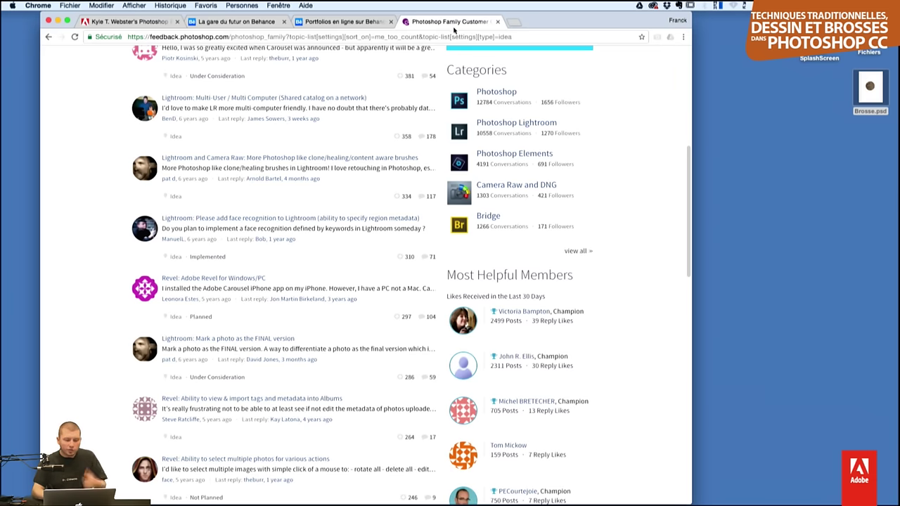
{"action": "scroll", "coordinate": [397, 131], "scroll_direction": "up", "scroll_amount": 10}
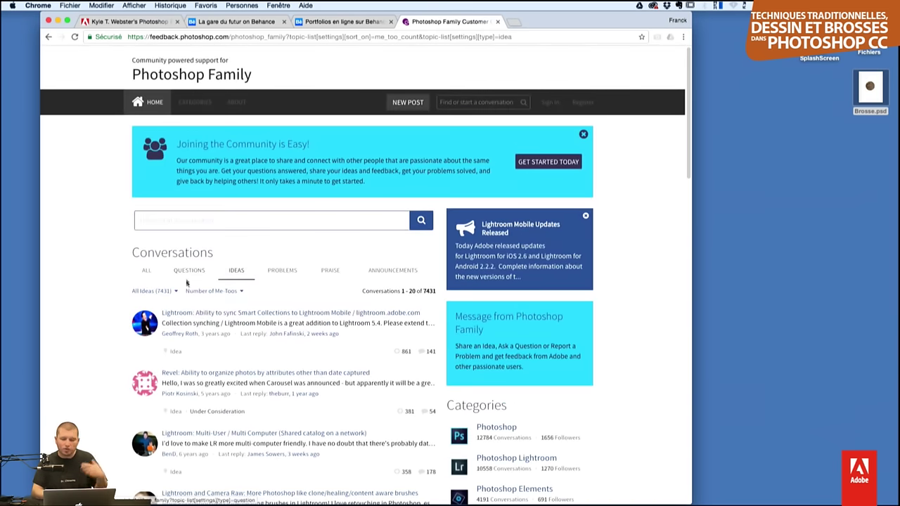
- Go to the forums.adobe.com home page in a new tab, trimming the thread path
{"action": "key", "text": "super+t"}
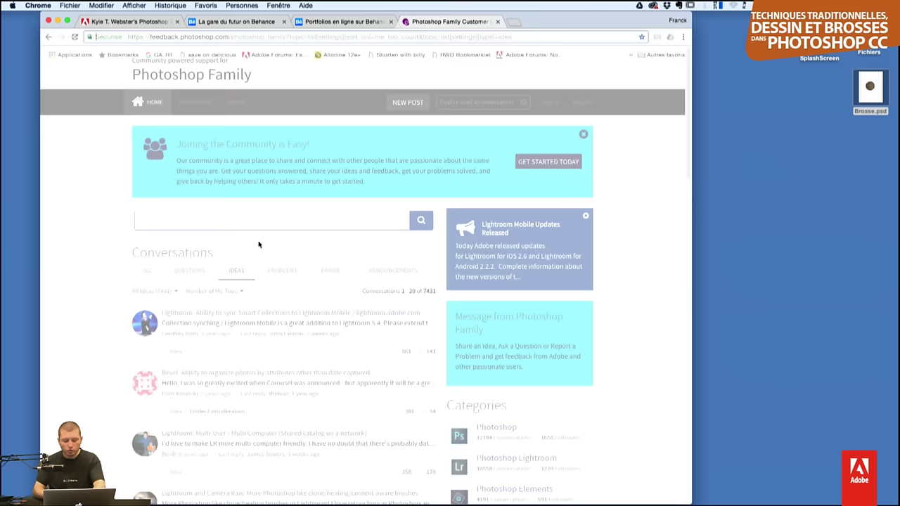
{"action": "type", "text": "forums.adobe.com"}
{"action": "key", "text": "Return"}
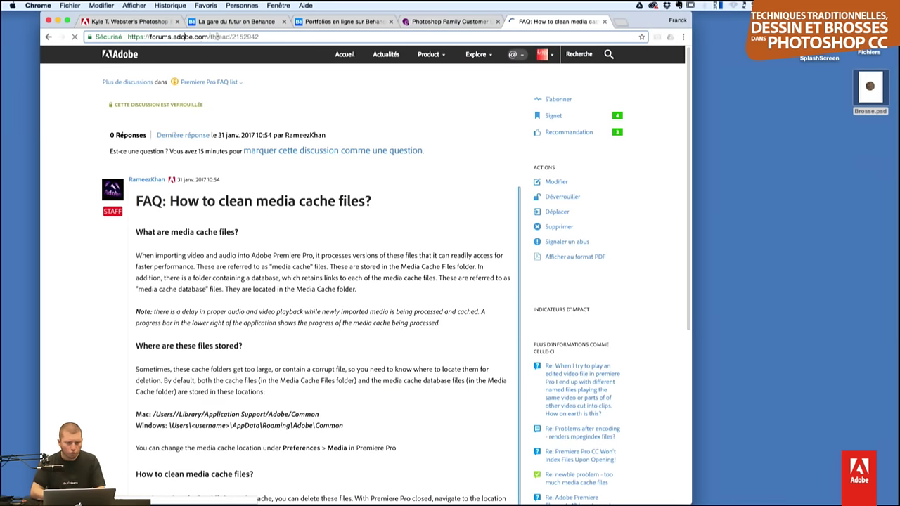
{"action": "left_click_drag", "start_coordinate": [211, 36], "coordinate": [226, 64]}
{"action": "key", "text": "BackSpace"}
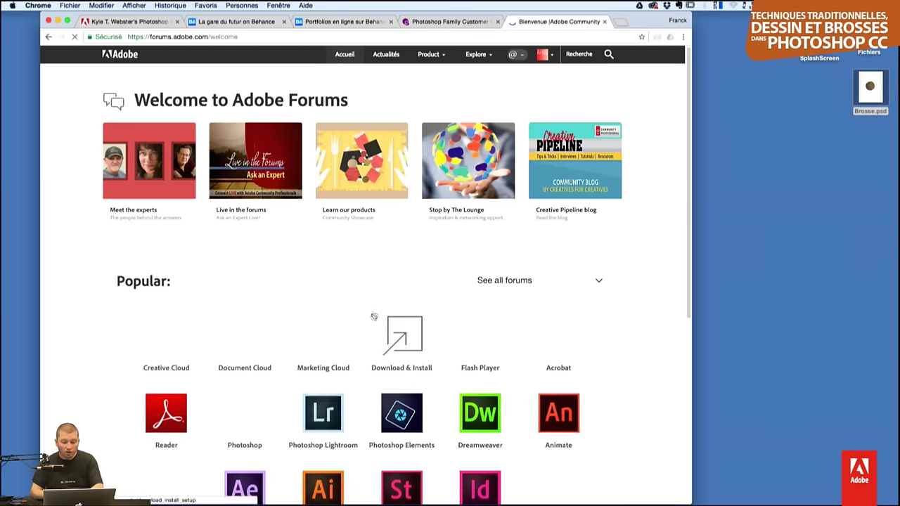
- Open the Français forums from the footer, then switch to the La gare du futur tab
{"action": "scroll", "coordinate": [372, 316], "scroll_direction": "down", "scroll_amount": 5}
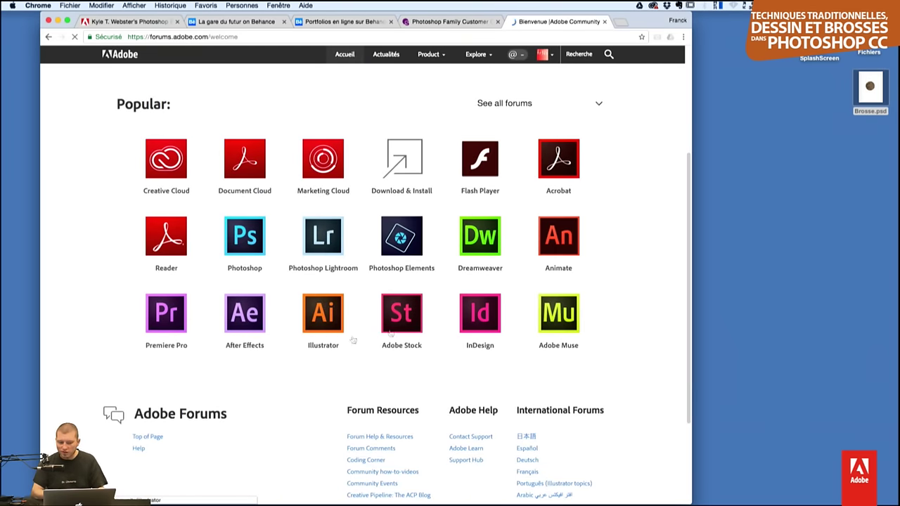
{"action": "scroll", "coordinate": [584, 394], "scroll_direction": "down", "scroll_amount": 4}
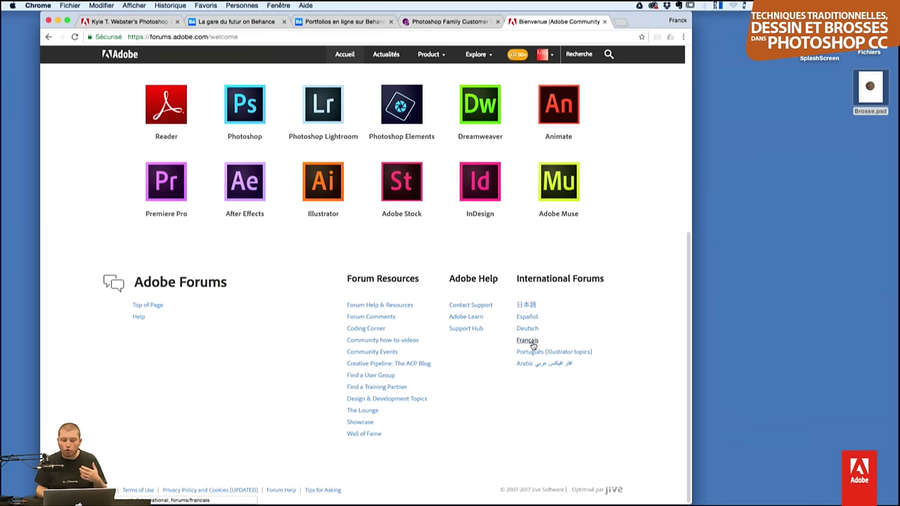
{"action": "left_click", "coordinate": [528, 341]}
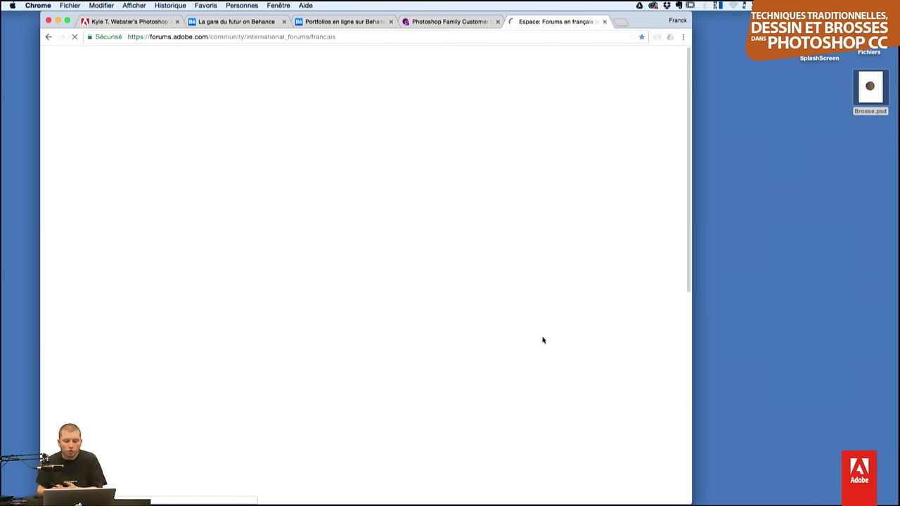
{"action": "scroll", "coordinate": [285, 246], "scroll_direction": "down", "scroll_amount": 3}
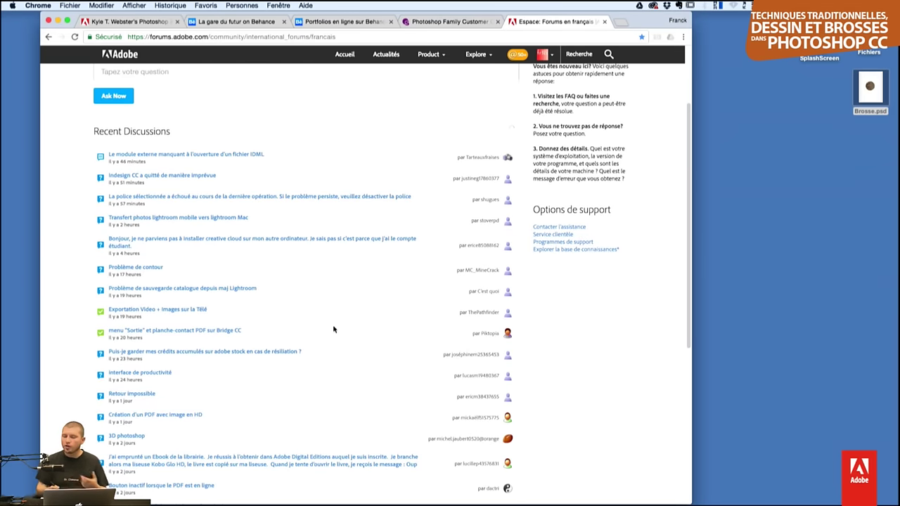
{"action": "left_click", "coordinate": [224, 22]}
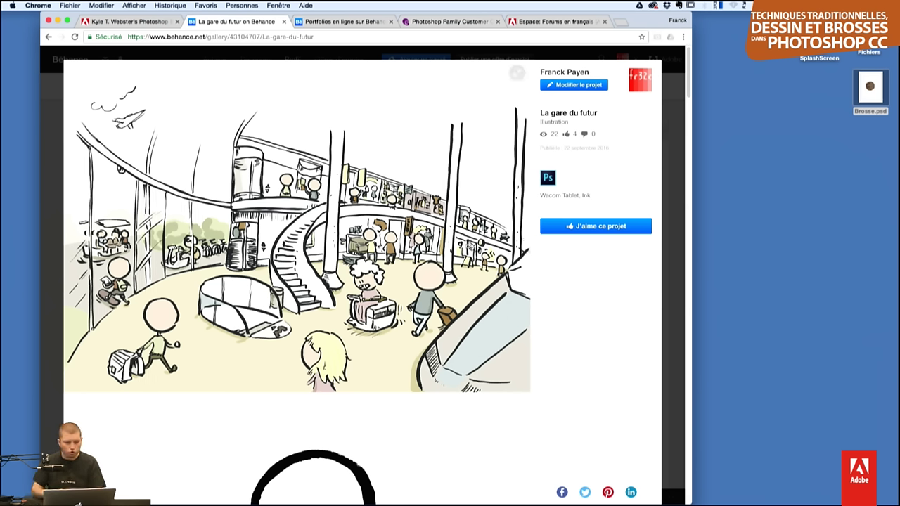
- Return to the artist's profile and view the Potato Salada project, then close it
{"action": "left_click", "coordinate": [664, 161]}
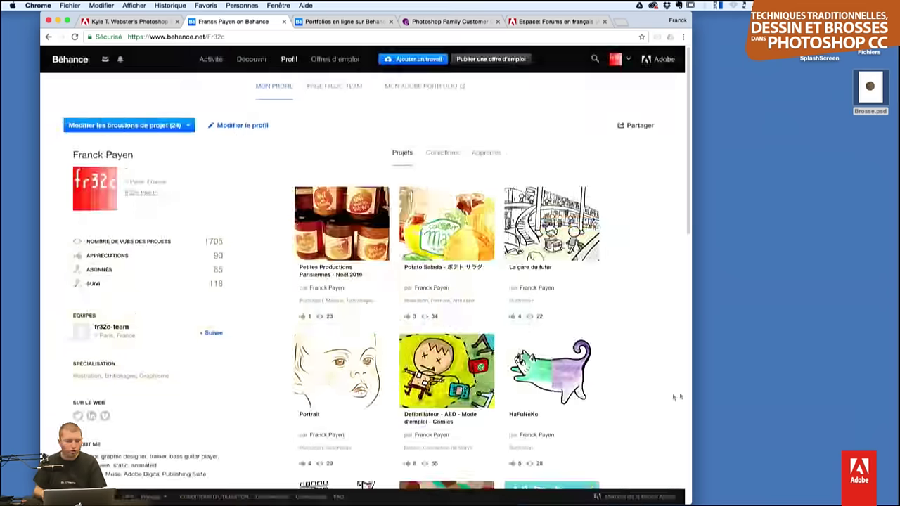
{"action": "scroll", "coordinate": [667, 299], "scroll_direction": "down", "scroll_amount": 5}
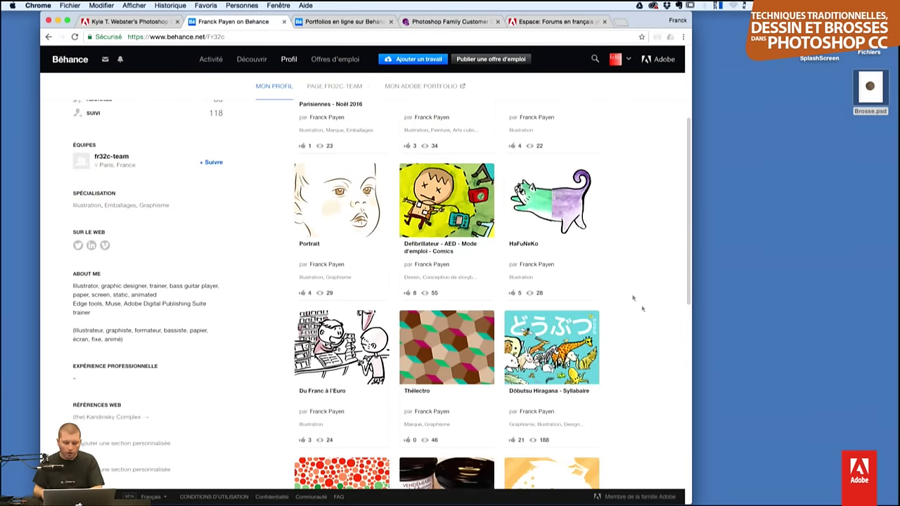
{"action": "scroll", "coordinate": [635, 302], "scroll_direction": "up", "scroll_amount": 5}
{"action": "left_click", "coordinate": [475, 202]}
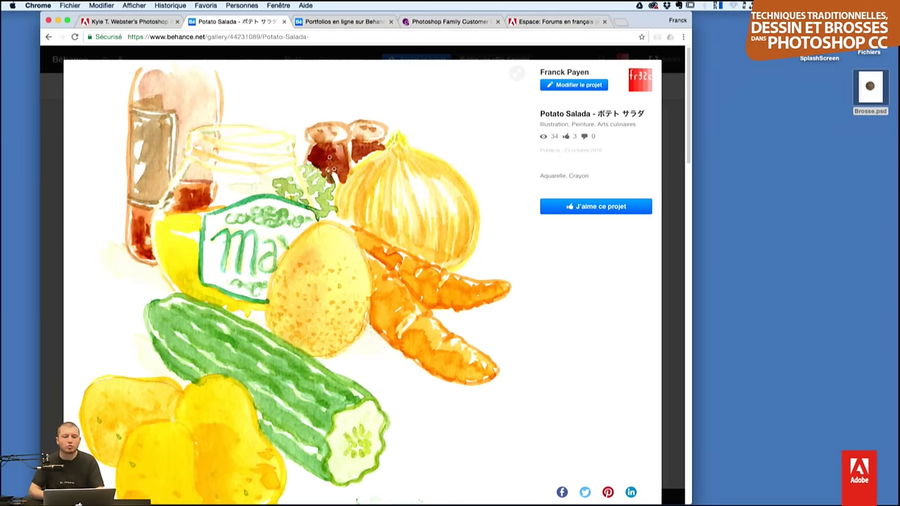
{"action": "scroll", "coordinate": [447, 250], "scroll_direction": "down", "scroll_amount": 5}
{"action": "scroll", "coordinate": [446, 250], "scroll_direction": "down", "scroll_amount": 5}
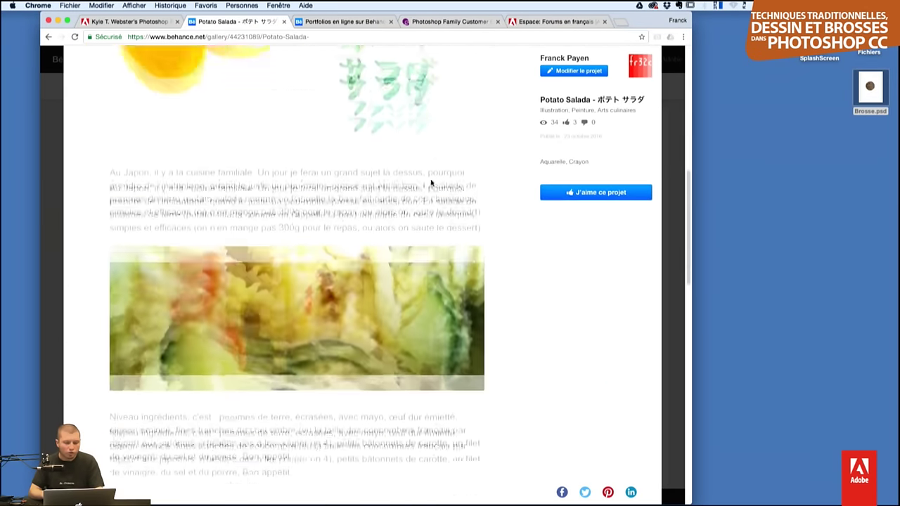
{"action": "scroll", "coordinate": [444, 219], "scroll_direction": "down", "scroll_amount": 5}
{"action": "scroll", "coordinate": [443, 219], "scroll_direction": "up", "scroll_amount": 10}
{"action": "scroll", "coordinate": [492, 254], "scroll_direction": "up", "scroll_amount": 3}
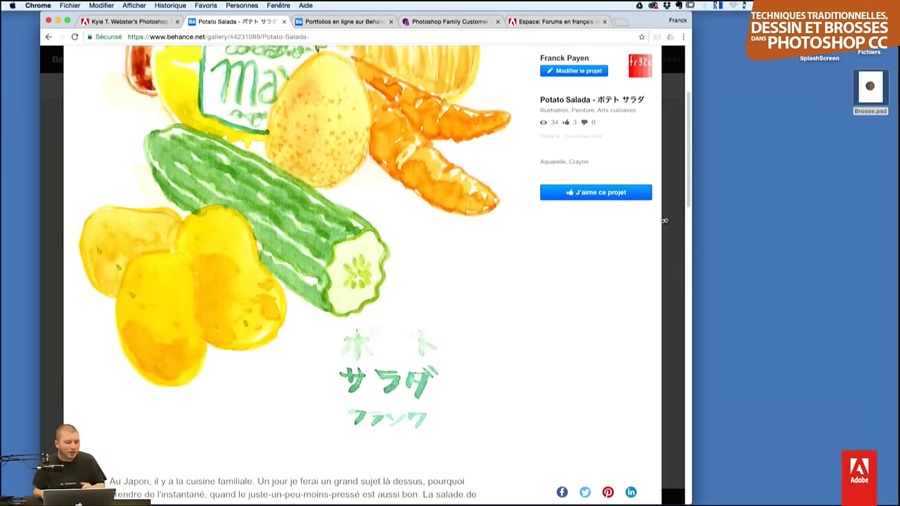
{"action": "scroll", "coordinate": [640, 315], "scroll_direction": "up", "scroll_amount": 5}
{"action": "scroll", "coordinate": [643, 319], "scroll_direction": "up", "scroll_amount": 1}
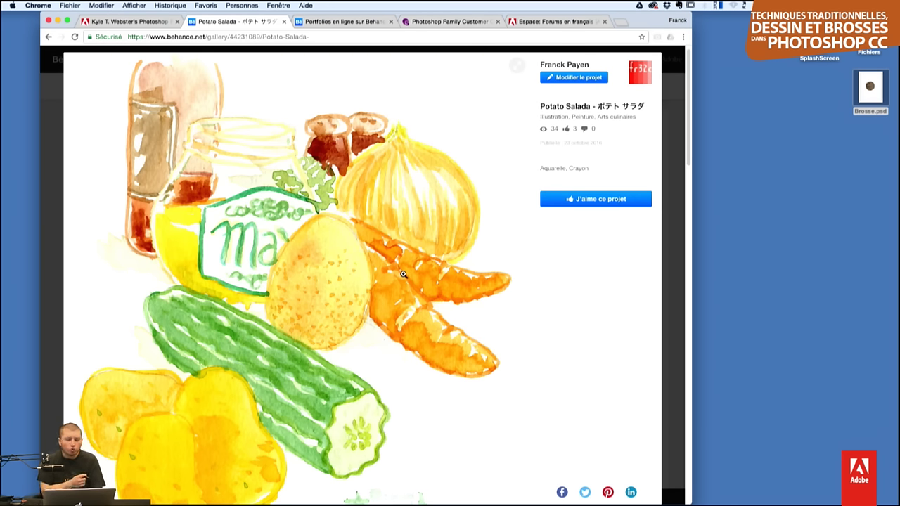
{"action": "left_click", "coordinate": [674, 206]}
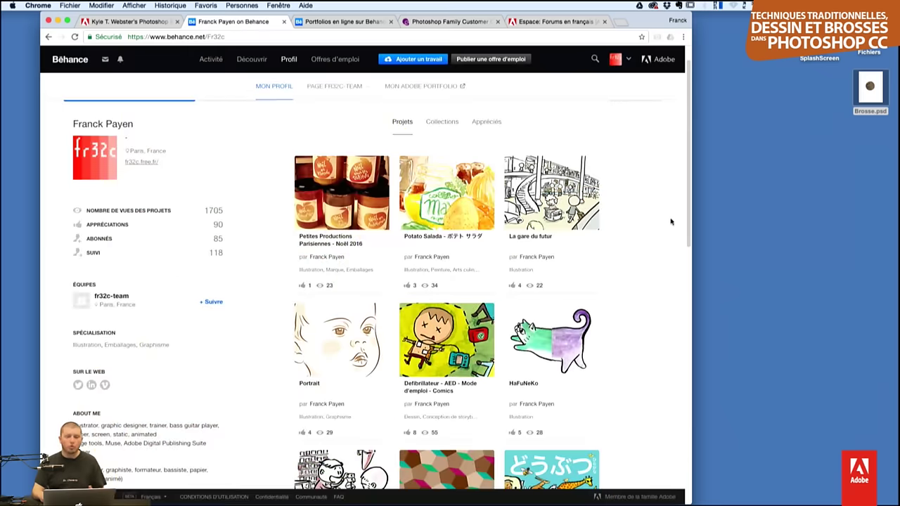
{"action": "mouse_move", "coordinate": [552, 341]}
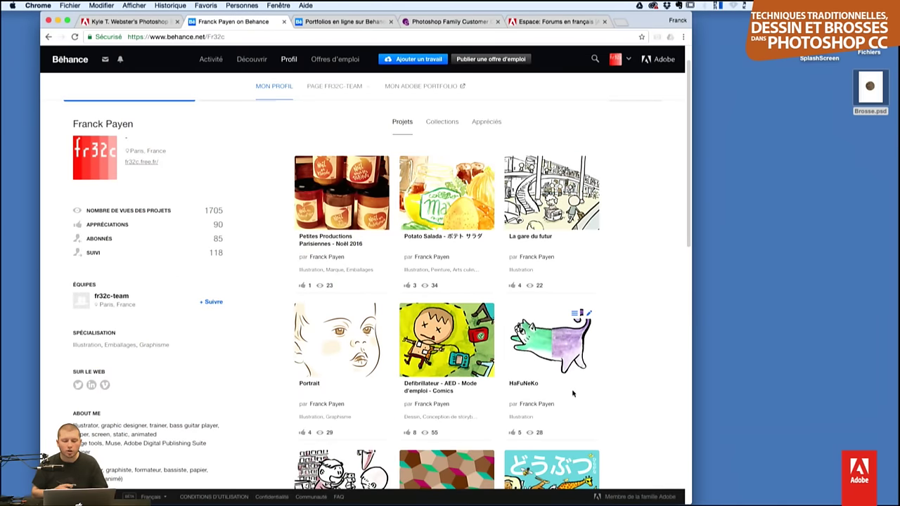
- Browse the La gare du futur project, then open the Defibrillateur comics project
{"action": "left_click", "coordinate": [556, 209]}
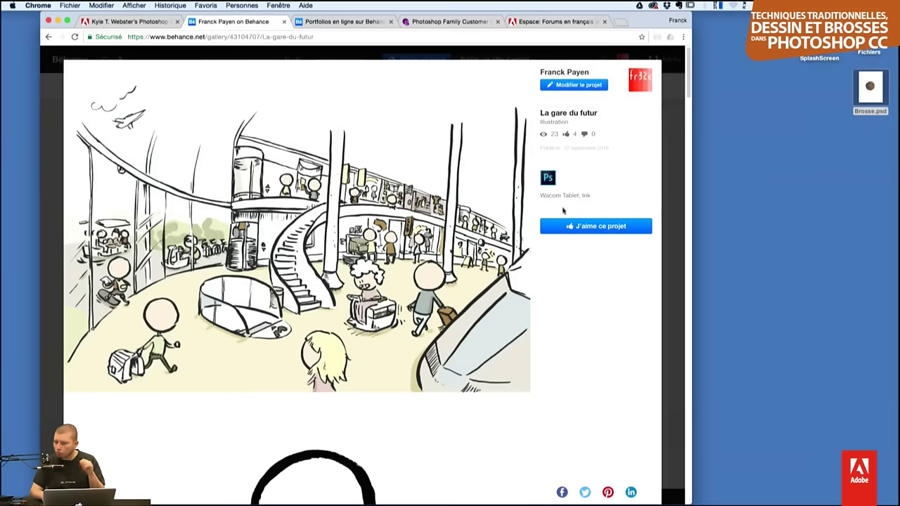
{"action": "scroll", "coordinate": [398, 416], "scroll_direction": "down", "scroll_amount": 3}
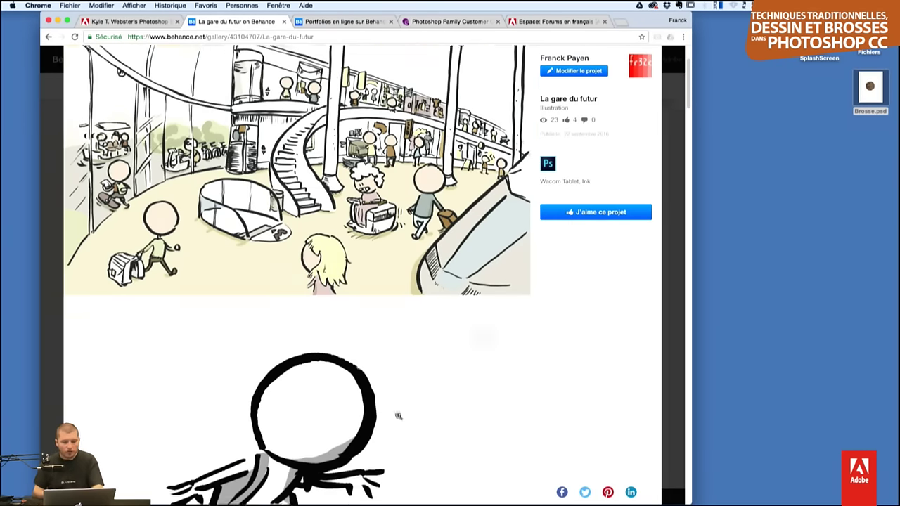
{"action": "scroll", "coordinate": [398, 415], "scroll_direction": "down", "scroll_amount": 4}
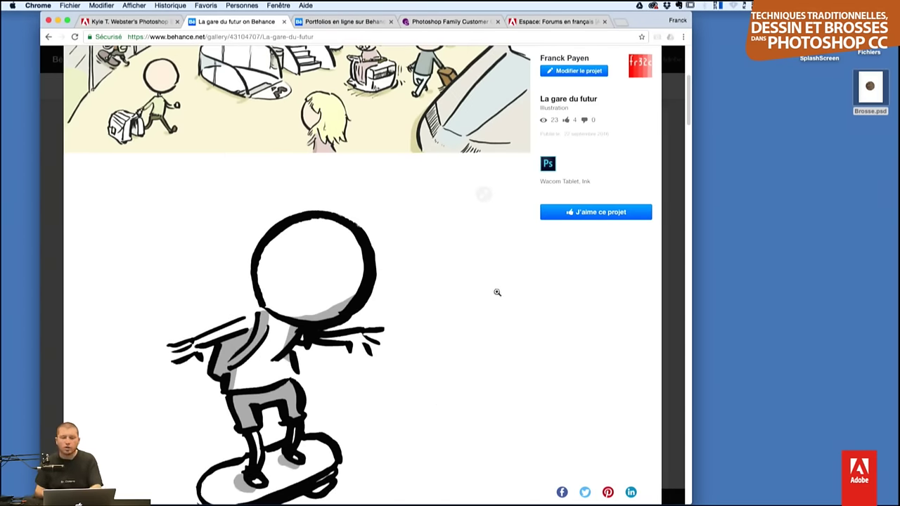
{"action": "scroll", "coordinate": [497, 292], "scroll_direction": "up", "scroll_amount": 7}
{"action": "scroll", "coordinate": [485, 352], "scroll_direction": "down", "scroll_amount": 6}
{"action": "scroll", "coordinate": [483, 359], "scroll_direction": "down", "scroll_amount": 10}
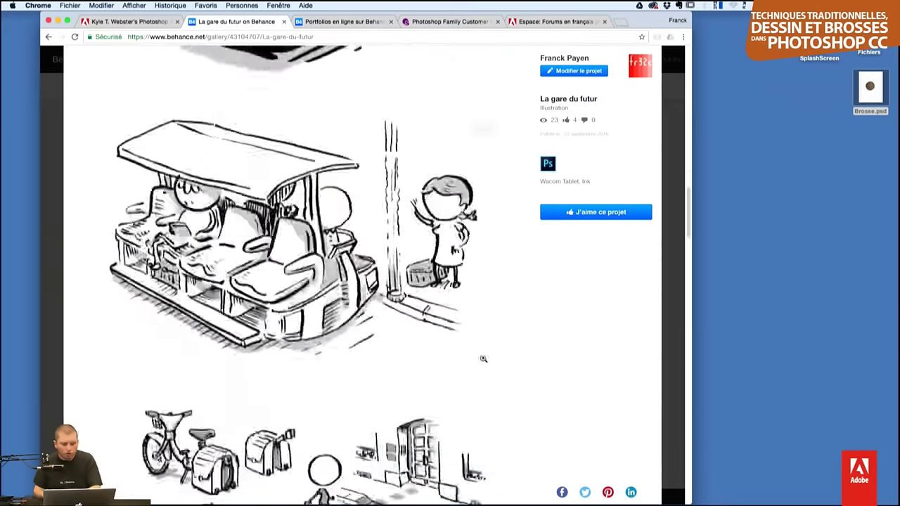
{"action": "scroll", "coordinate": [478, 355], "scroll_direction": "down", "scroll_amount": 10}
{"action": "scroll", "coordinate": [477, 353], "scroll_direction": "down", "scroll_amount": 10}
{"action": "scroll", "coordinate": [476, 354], "scroll_direction": "down", "scroll_amount": 10}
{"action": "scroll", "coordinate": [468, 295], "scroll_direction": "up", "scroll_amount": 10}
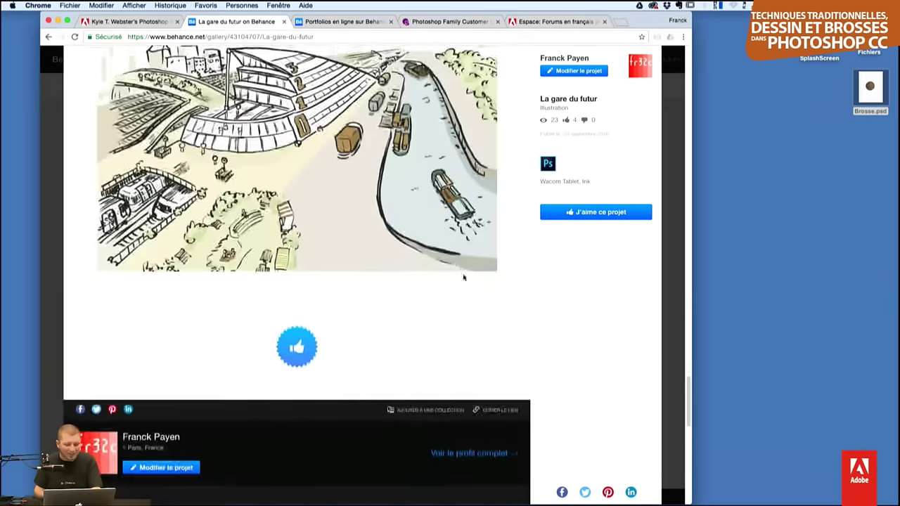
{"action": "scroll", "coordinate": [464, 278], "scroll_direction": "up", "scroll_amount": 2}
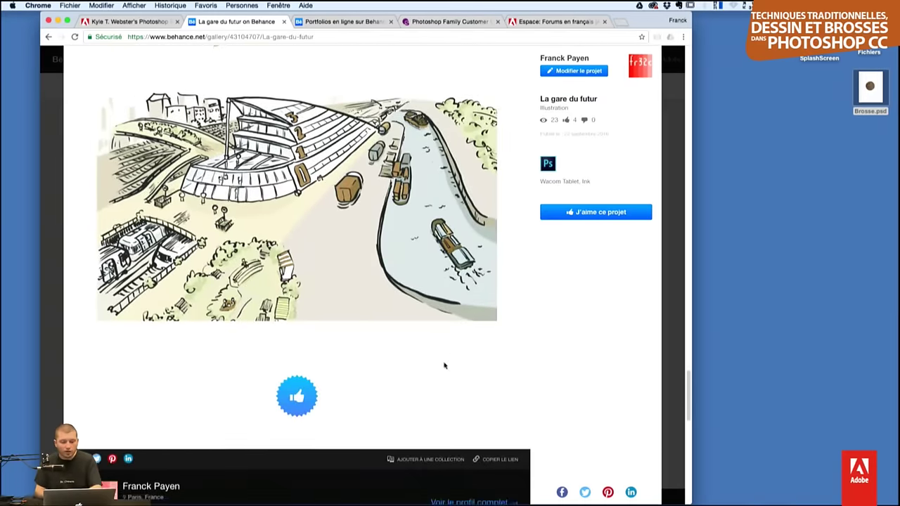
{"action": "scroll", "coordinate": [446, 366], "scroll_direction": "down", "scroll_amount": 5}
{"action": "left_click", "coordinate": [441, 314]}
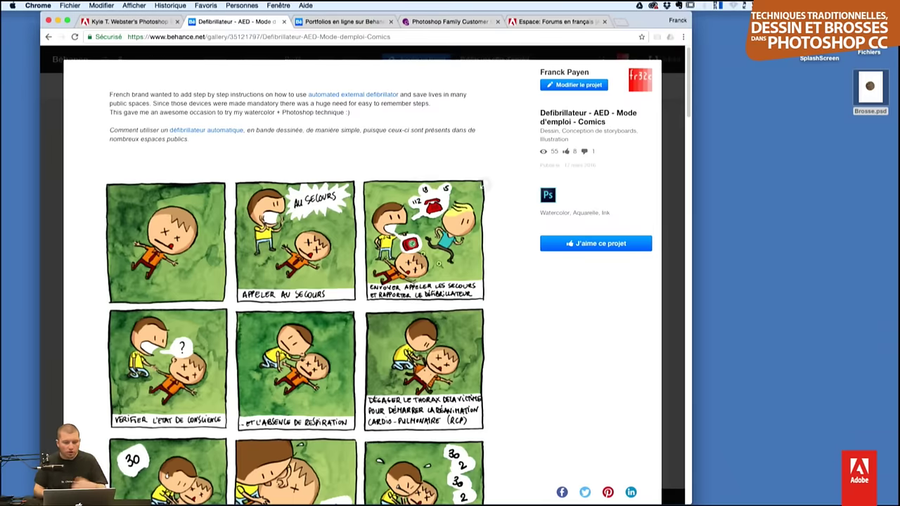
- Scroll to the Defibrillateur 'Working steps in Photoshop' image and close its enlarged view
{"action": "scroll", "coordinate": [441, 315], "scroll_direction": "down", "scroll_amount": 10}
{"action": "scroll", "coordinate": [284, 110], "scroll_direction": "down", "scroll_amount": 5}
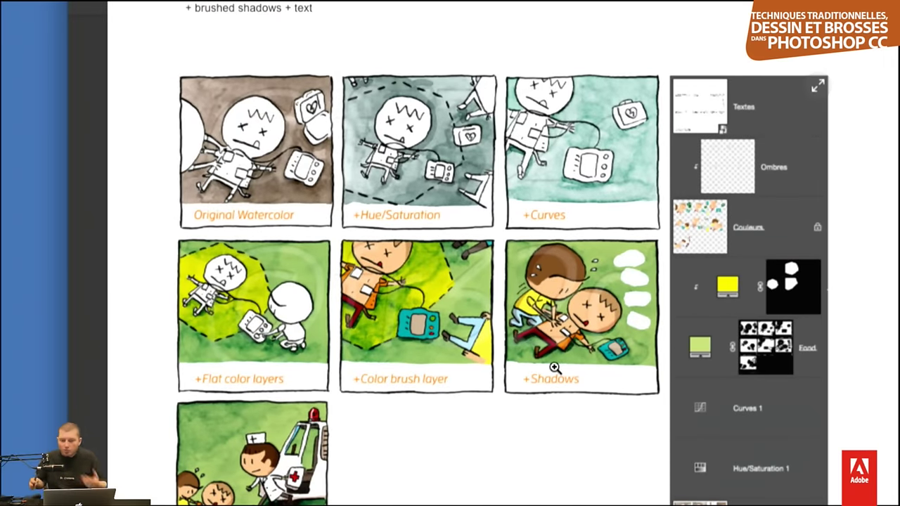
{"action": "scroll", "coordinate": [538, 468], "scroll_direction": "down", "scroll_amount": 1}
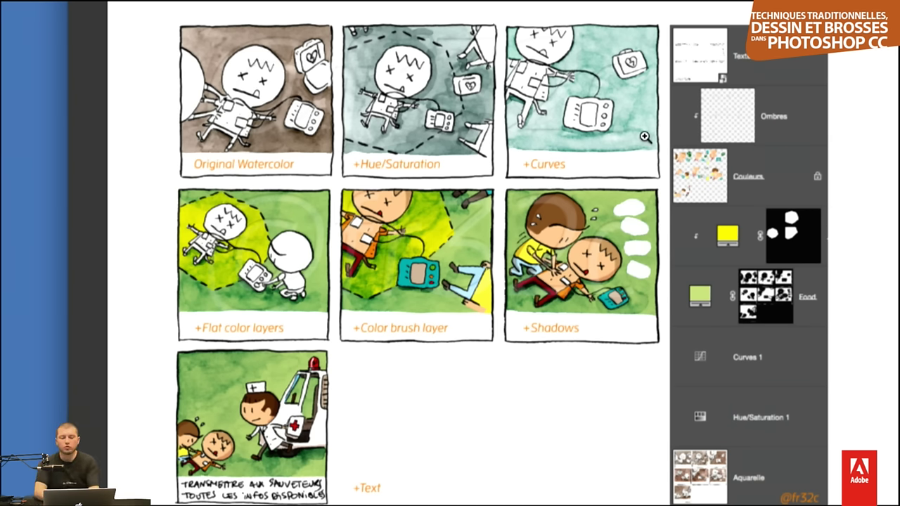
{"action": "left_click", "coordinate": [645, 137]}
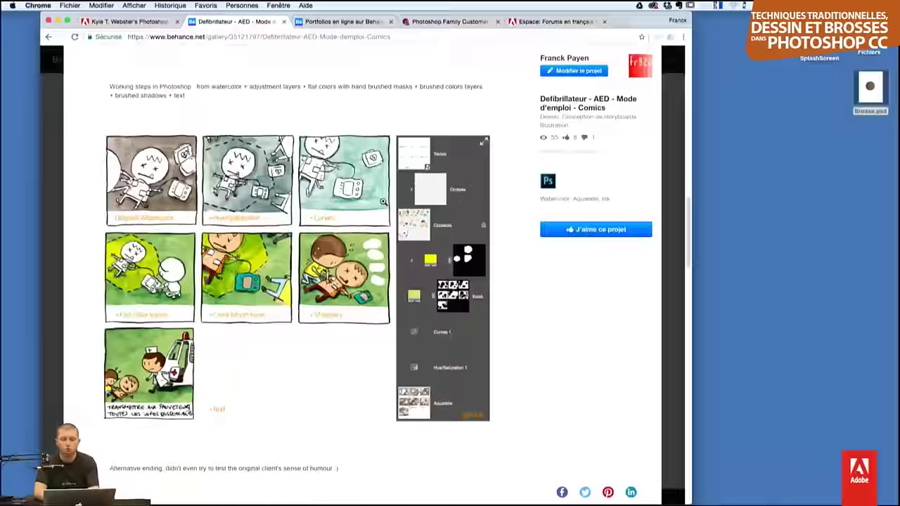
- Close the Behance project back to the profile grid and open the Creative Cloud panel
{"action": "left_click", "coordinate": [667, 129]}
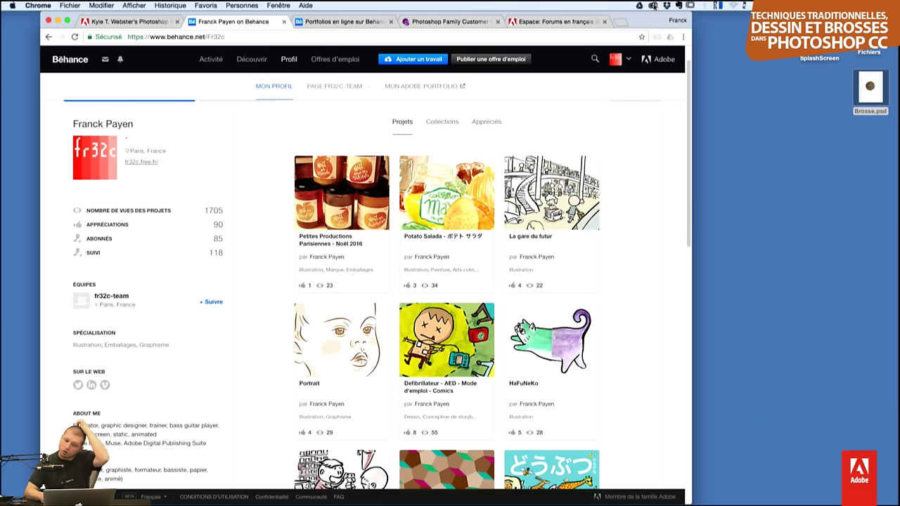
{"action": "left_click", "coordinate": [653, 7]}
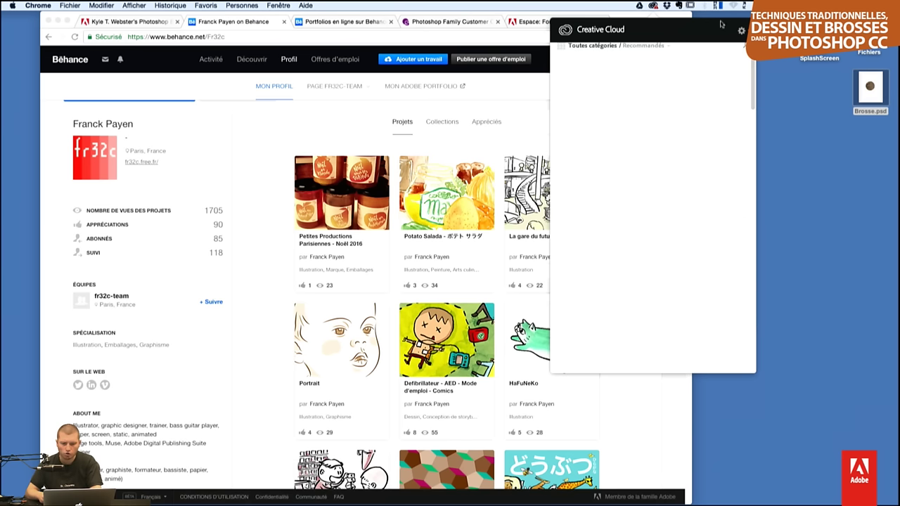
- Toggle the Creative Cloud panel, its app options and asset sort choices
{"action": "left_click", "coordinate": [667, 6]}
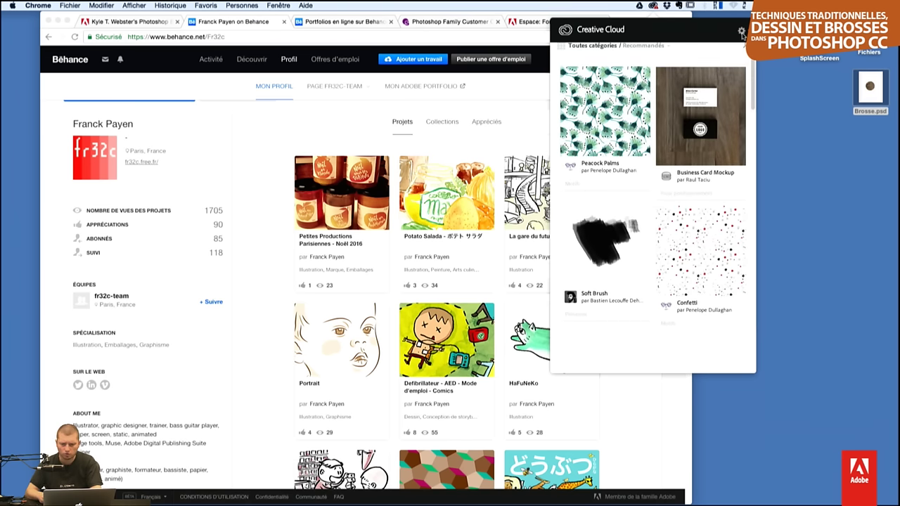
{"action": "left_click", "coordinate": [743, 31]}
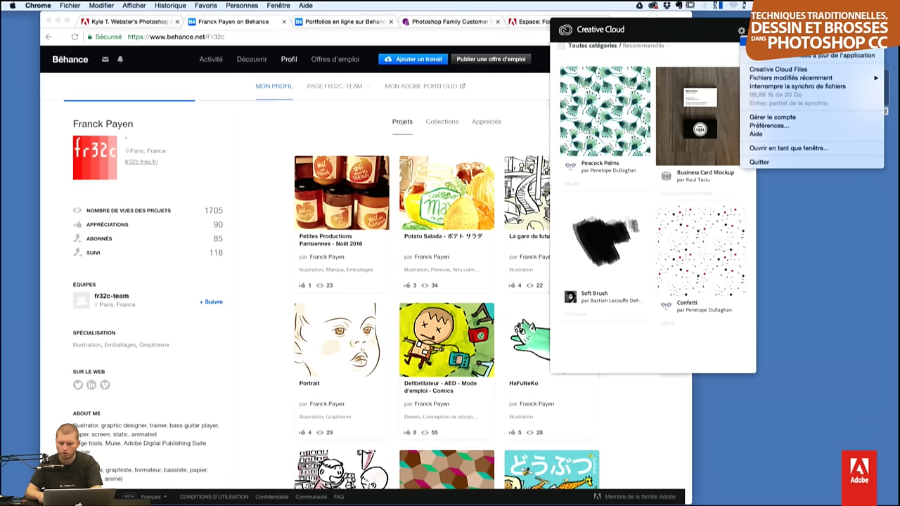
{"action": "left_click", "coordinate": [654, 6]}
{"action": "left_click", "coordinate": [656, 7]}
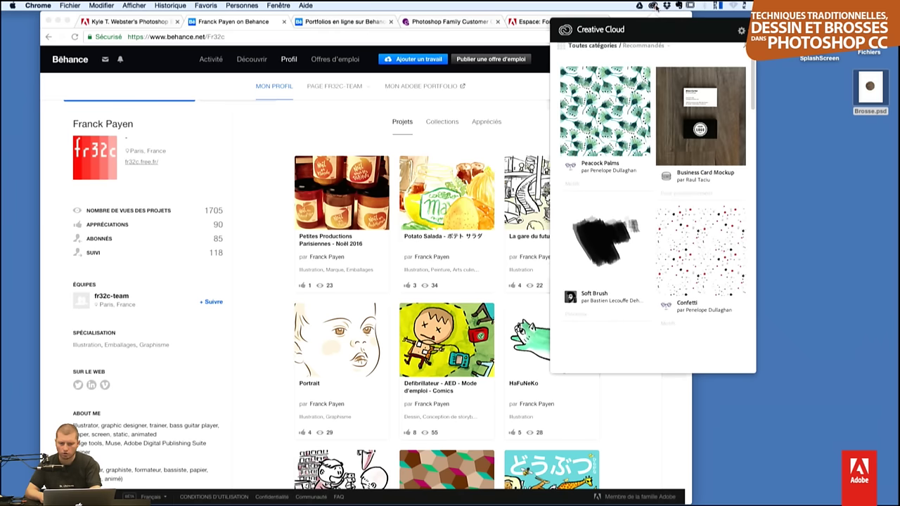
{"action": "left_click", "coordinate": [594, 46]}
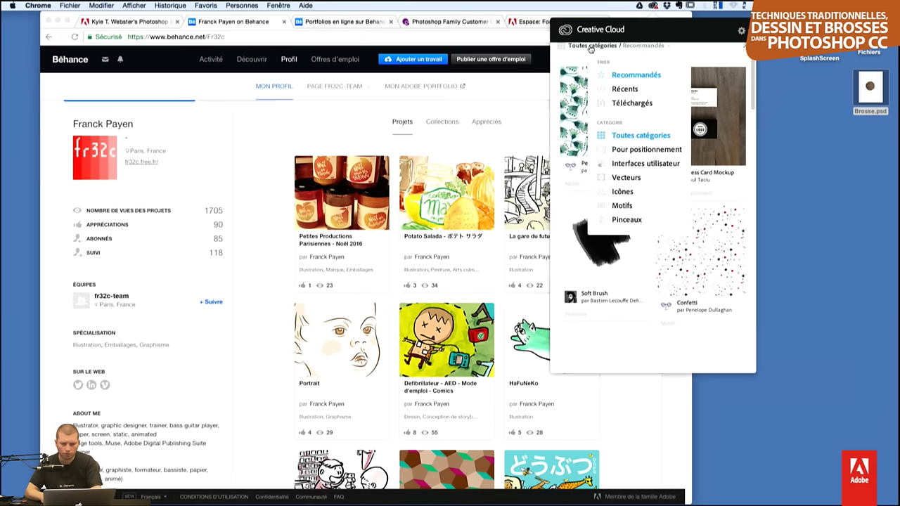
{"action": "left_click", "coordinate": [591, 47]}
{"action": "left_click", "coordinate": [743, 31]}
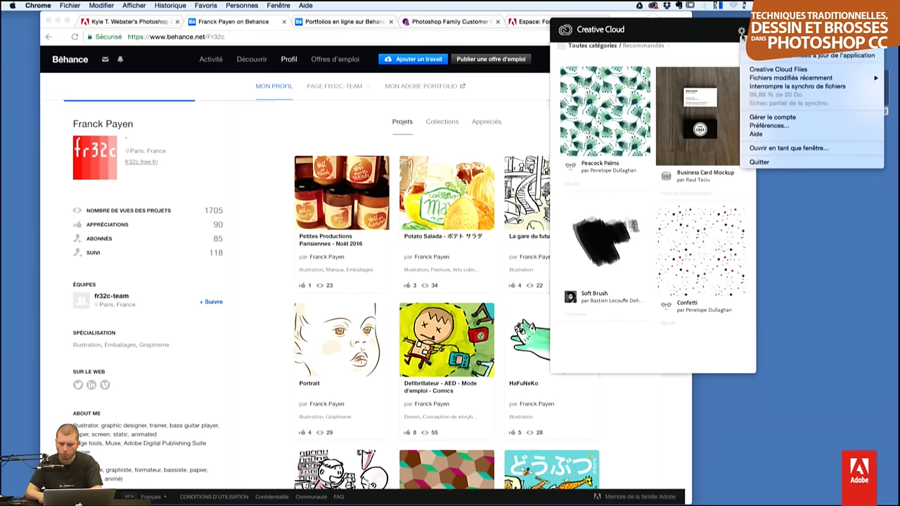
{"action": "left_click", "coordinate": [723, 35]}
{"action": "left_click", "coordinate": [665, 15]}
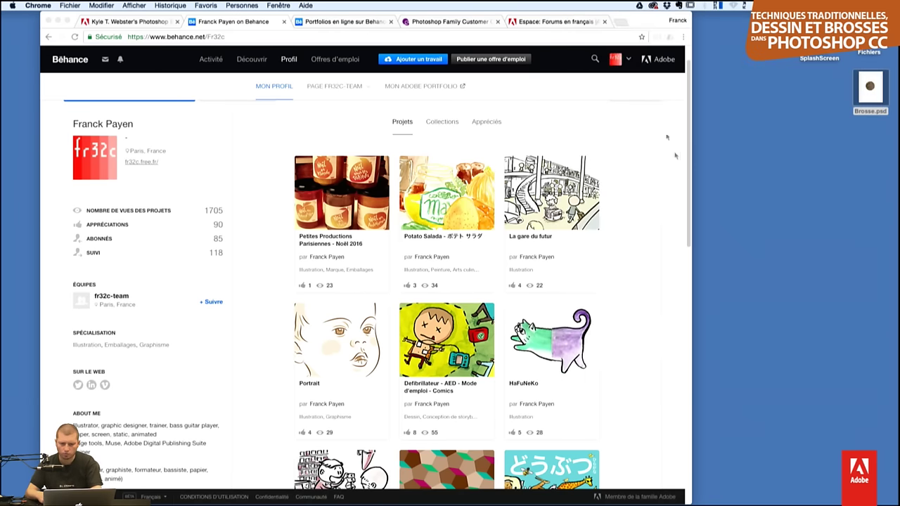
{"action": "left_click", "coordinate": [654, 5]}
{"action": "left_click", "coordinate": [654, 5]}
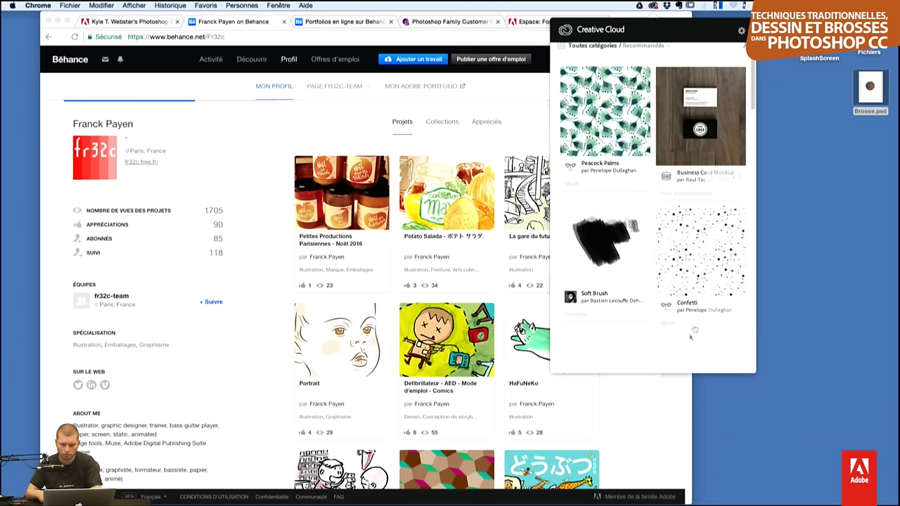
{"action": "left_click", "coordinate": [754, 382]}
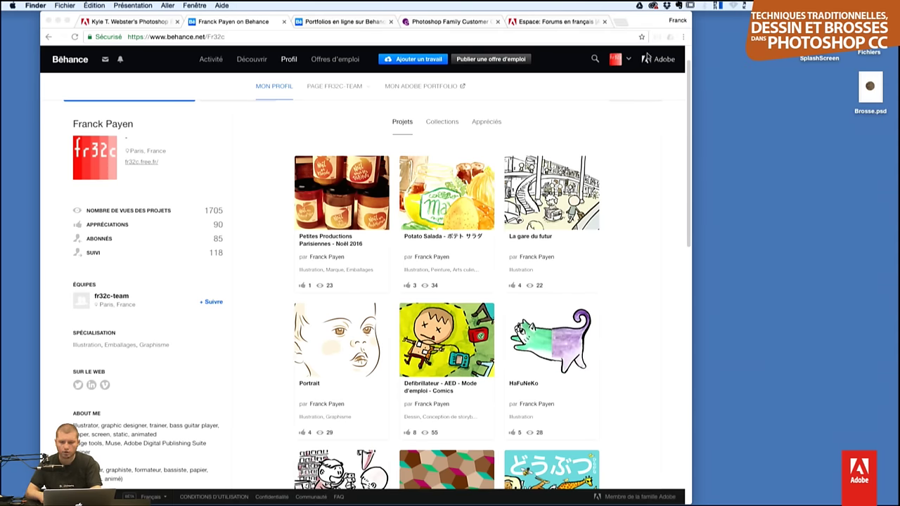
- Reopen the Creative Cloud panel to check sort choices, Market search and extra settings
{"action": "left_click", "coordinate": [659, 5]}
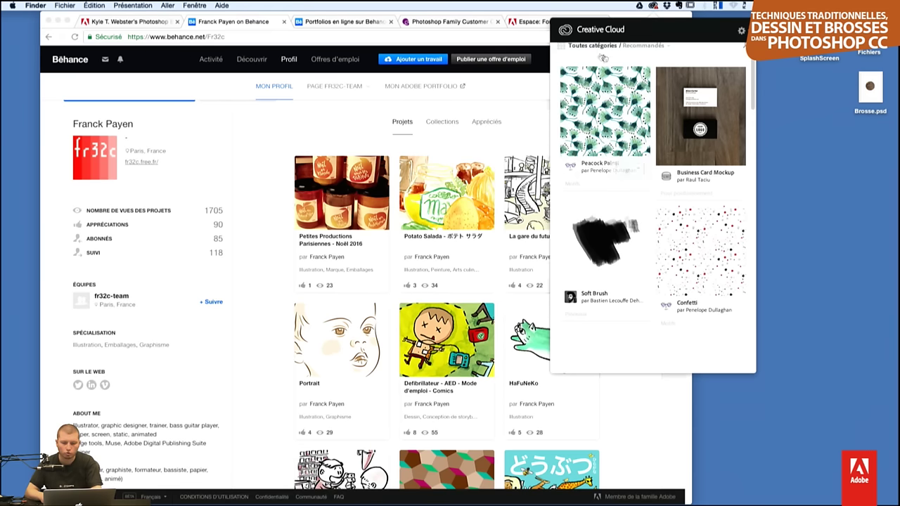
{"action": "left_click", "coordinate": [601, 48]}
{"action": "left_click", "coordinate": [644, 47]}
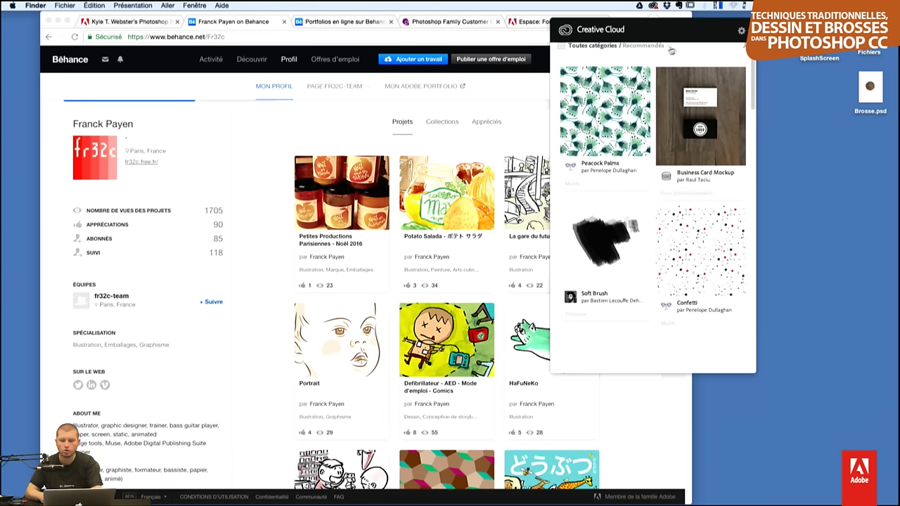
{"action": "left_click", "coordinate": [732, 49]}
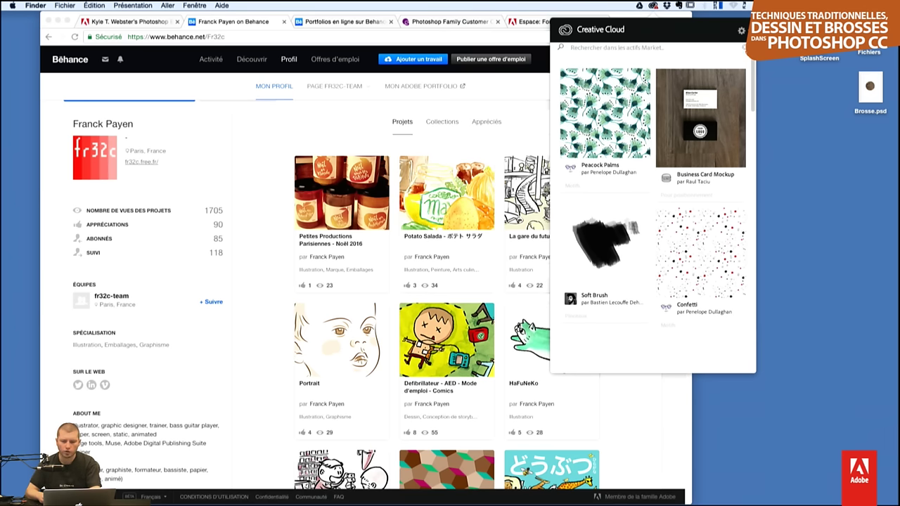
{"action": "left_click", "coordinate": [653, 5]}
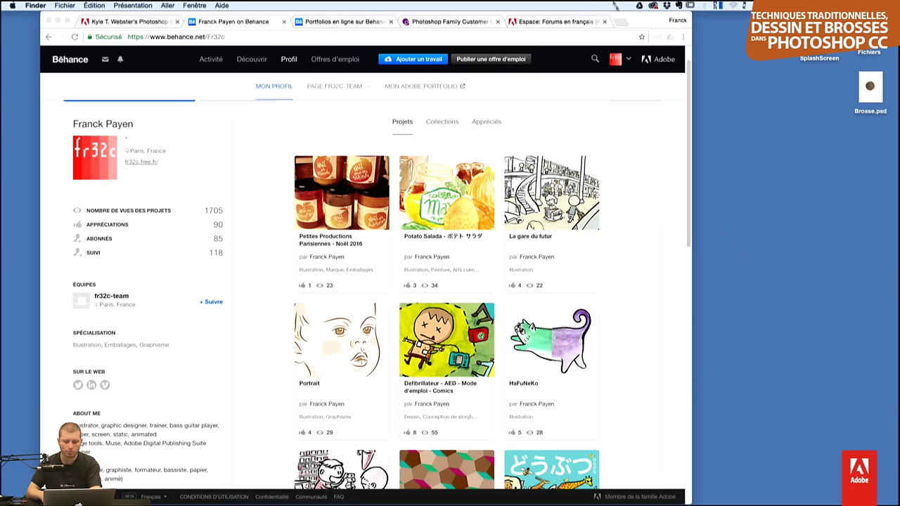
{"action": "left_click", "coordinate": [655, 6]}
{"action": "left_click", "coordinate": [656, 7]}
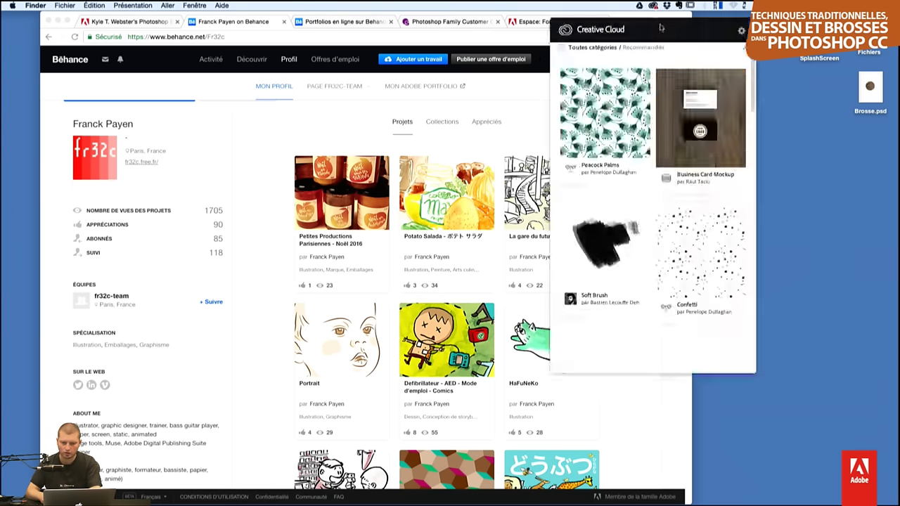
{"action": "left_click", "coordinate": [654, 6]}
{"action": "left_click", "coordinate": [654, 5]}
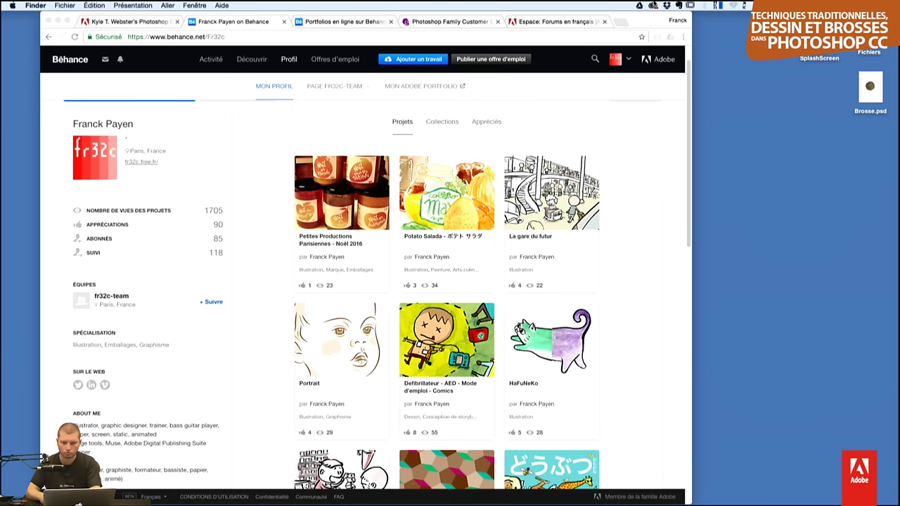
{"action": "left_click", "coordinate": [654, 6]}
{"action": "left_click", "coordinate": [742, 30]}
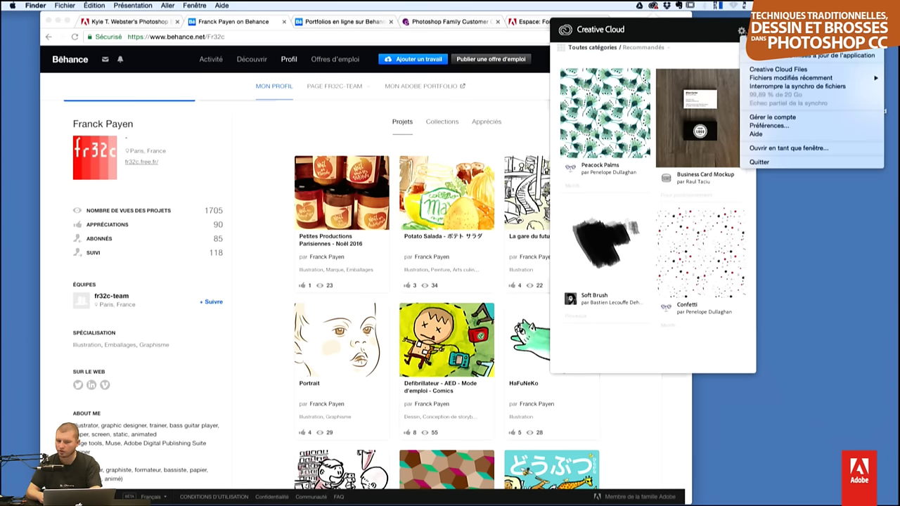
{"action": "left_click", "coordinate": [793, 149]}
- Launch Creative Cloud from Spotlight with 'creat', then view Actifs and the installed Apps list
{"action": "key", "text": "super+space"}
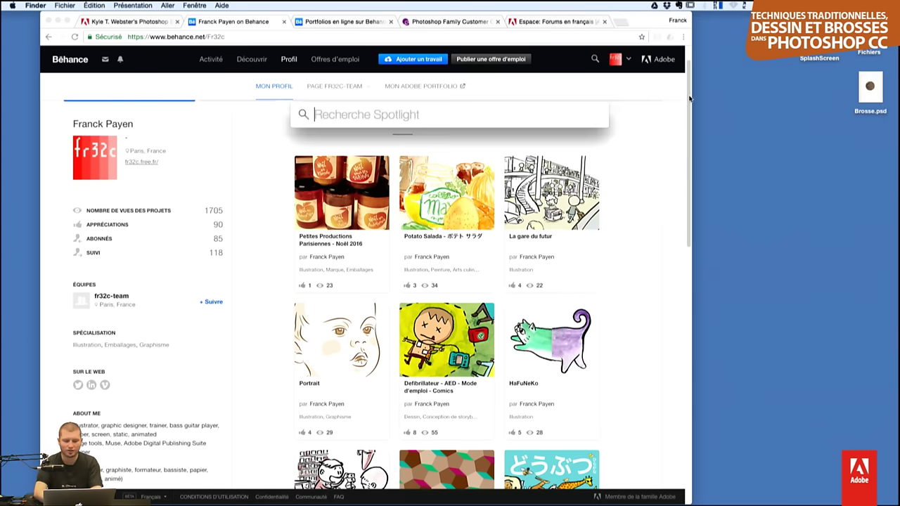
{"action": "type", "text": "creat"}
{"action": "key", "text": "Return"}
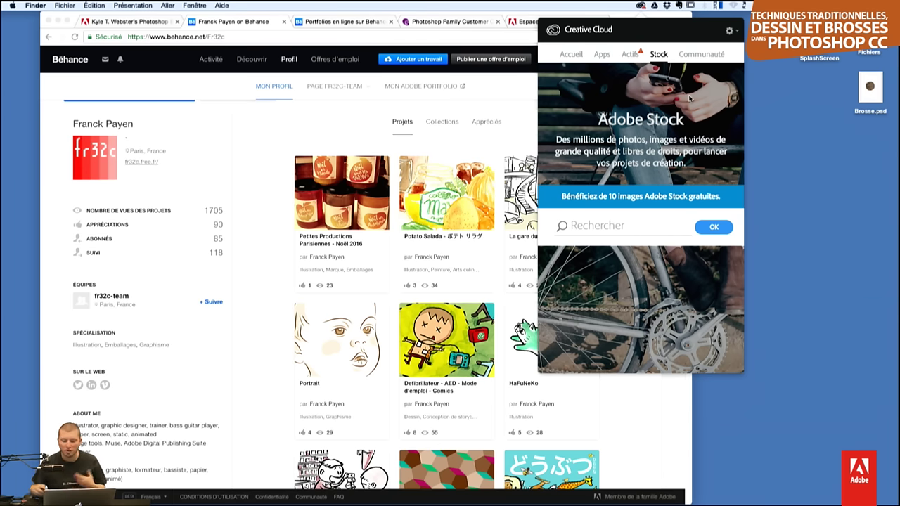
{"action": "left_click", "coordinate": [633, 62]}
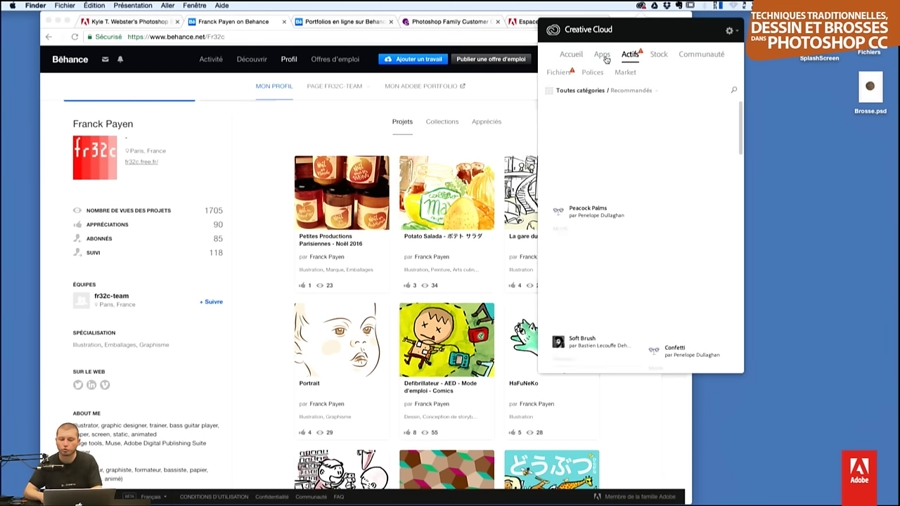
{"action": "left_click", "coordinate": [610, 61]}
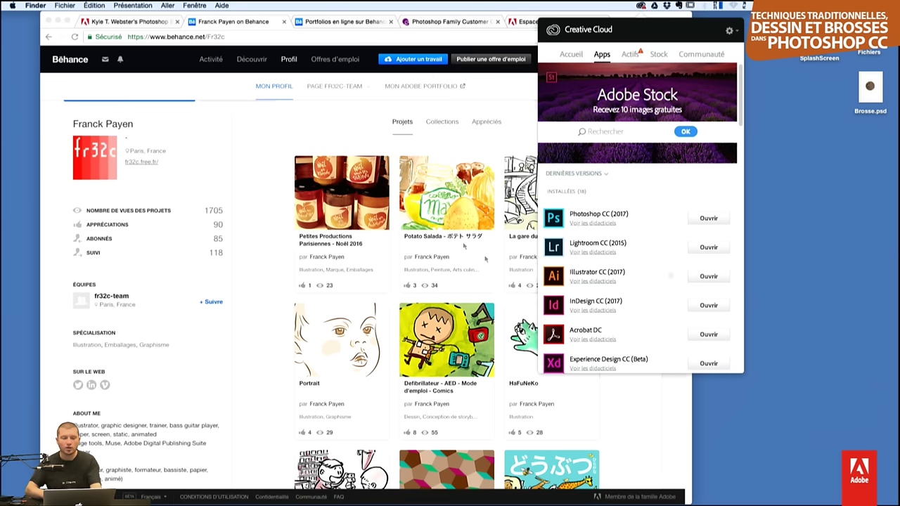
- Open a new browser tab and load the Creative Cloud plans page
{"action": "left_click", "coordinate": [263, 190]}
{"action": "key", "text": "super+t"}
{"action": "type", "text": "p"}
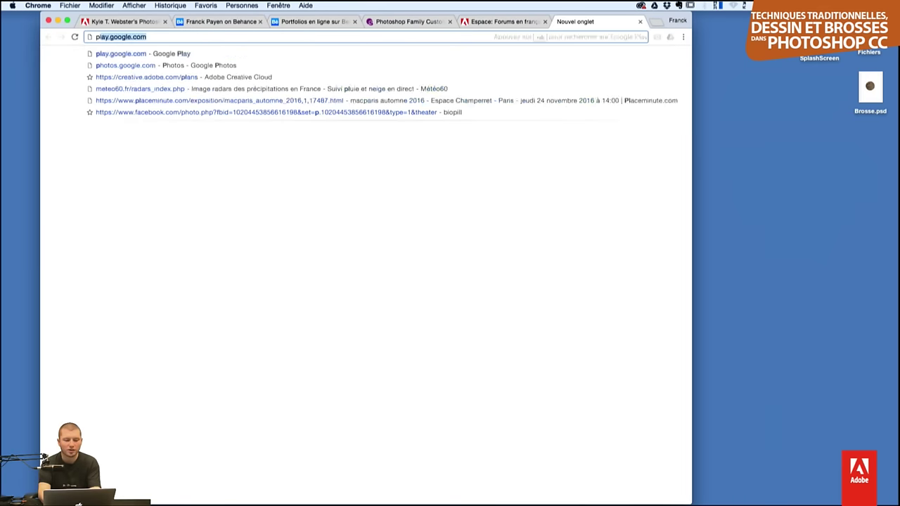
{"action": "key", "text": "BackSpace"}
{"action": "type", "text": "plans"}
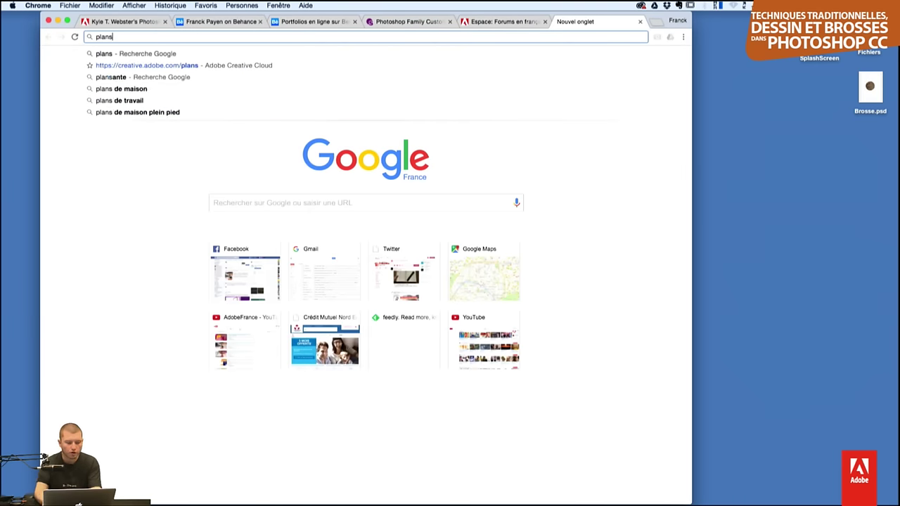
{"action": "key", "text": "Return"}
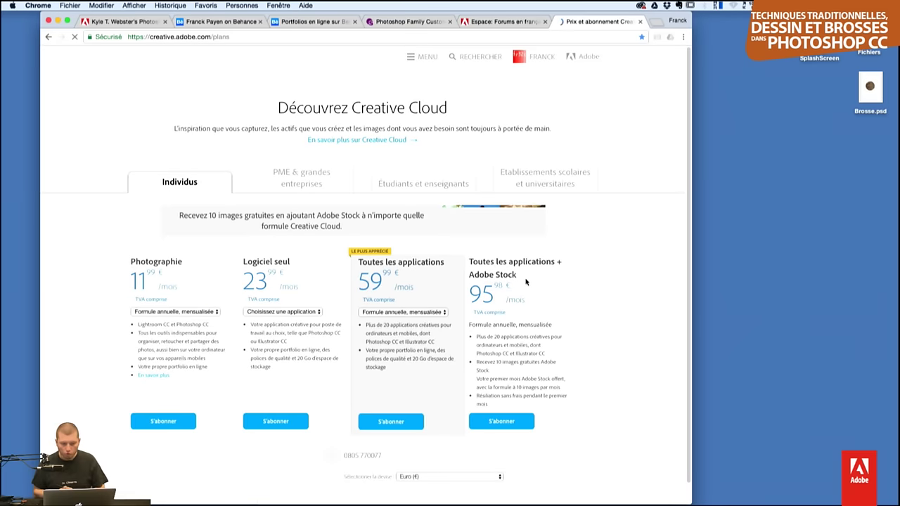
- Choose Photoshop as the Logiciel seul plan, highlight Photographie plan features, then return to Behance
{"action": "left_click", "coordinate": [313, 312]}
{"action": "left_click", "coordinate": [302, 320]}
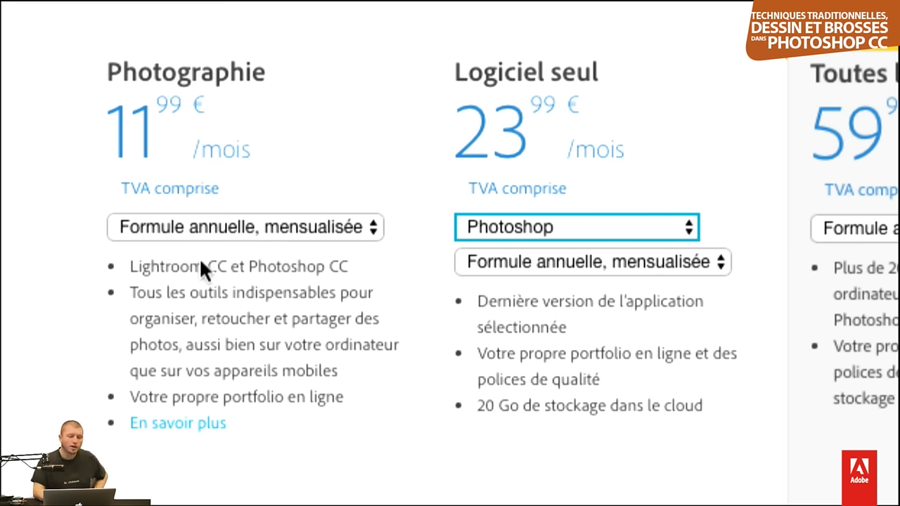
{"action": "left_click_drag", "start_coordinate": [261, 266], "coordinate": [317, 266]}
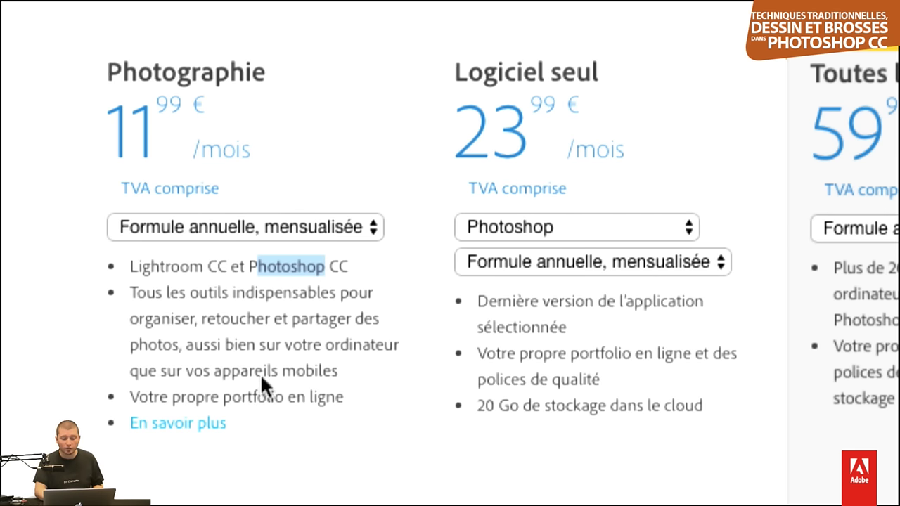
{"action": "left_click_drag", "start_coordinate": [223, 397], "coordinate": [321, 398]}
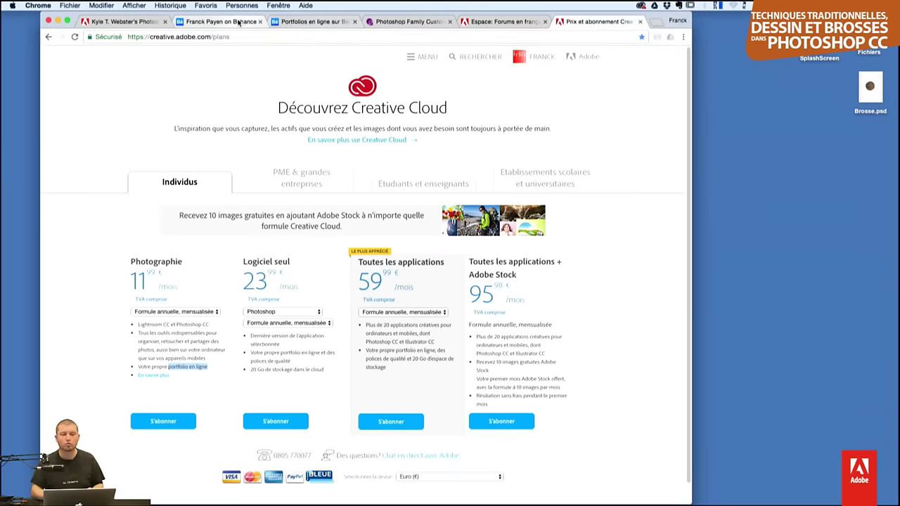
{"action": "left_click", "coordinate": [220, 21]}
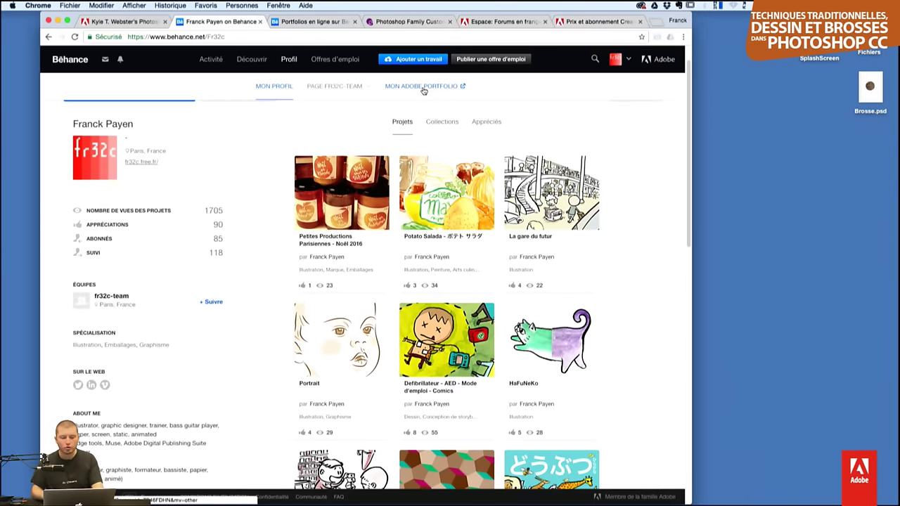
- Open the linked Adobe Portfolio site at fr32c.myportfolio.com
{"action": "left_click", "coordinate": [423, 87]}
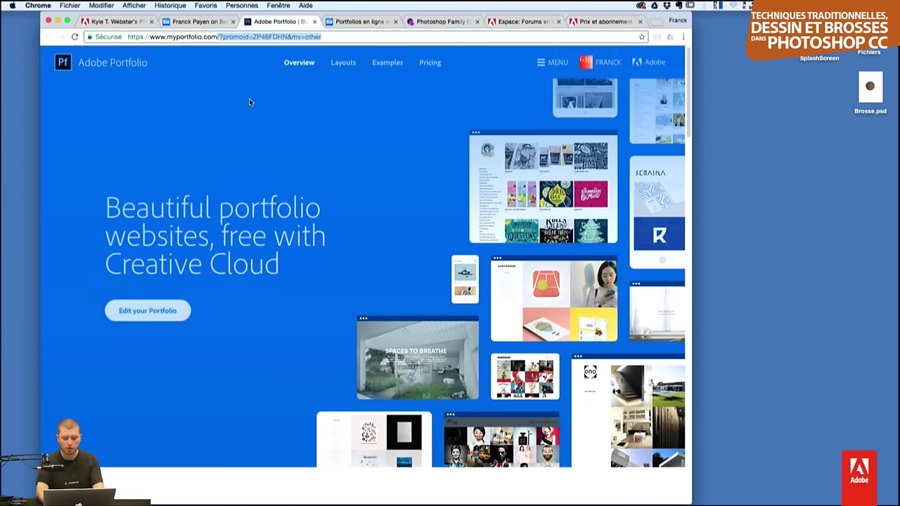
{"action": "type", "text": "fr"}
{"action": "key", "text": "Return"}
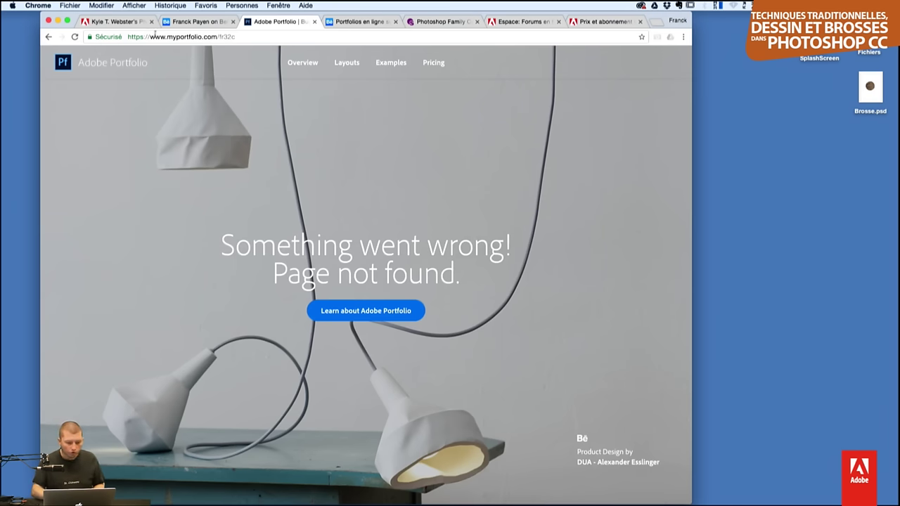
{"action": "left_click", "coordinate": [154, 37]}
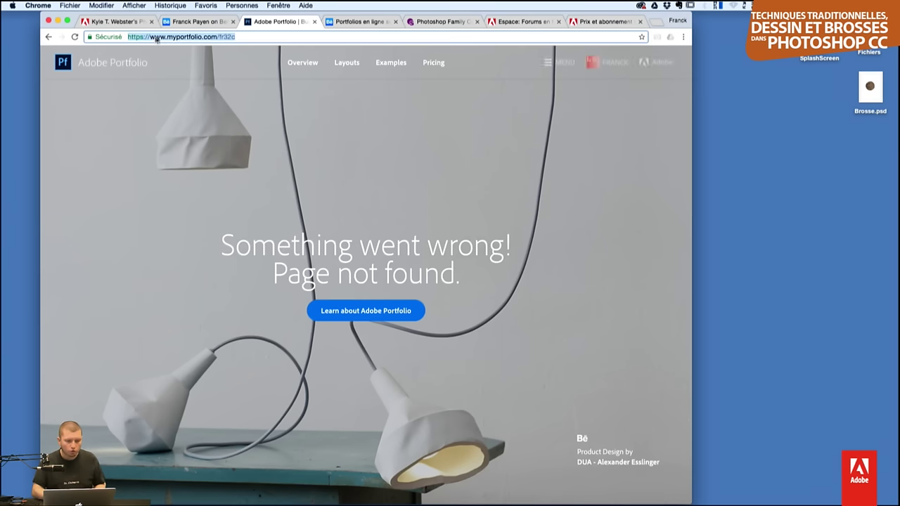
{"action": "double_click", "coordinate": [125, 36]}
{"action": "type", "text": "fr32c"}
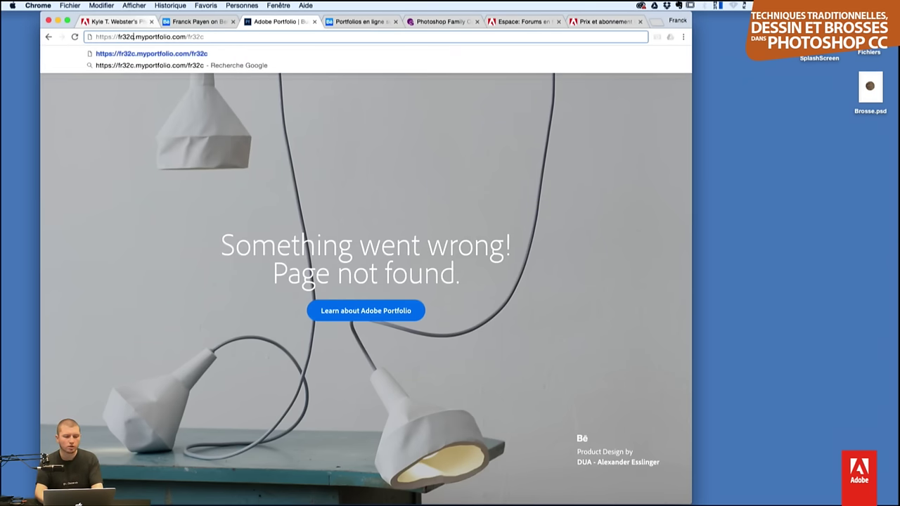
{"action": "key", "text": "BackSpace"}
{"action": "key", "text": "BackSpace"}
{"action": "key", "text": "BackSpace"}
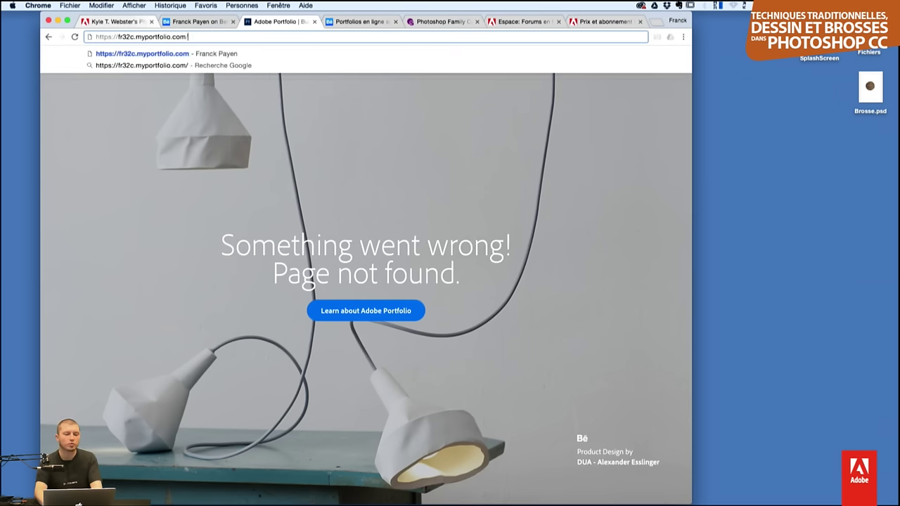
{"action": "key", "text": "Return"}
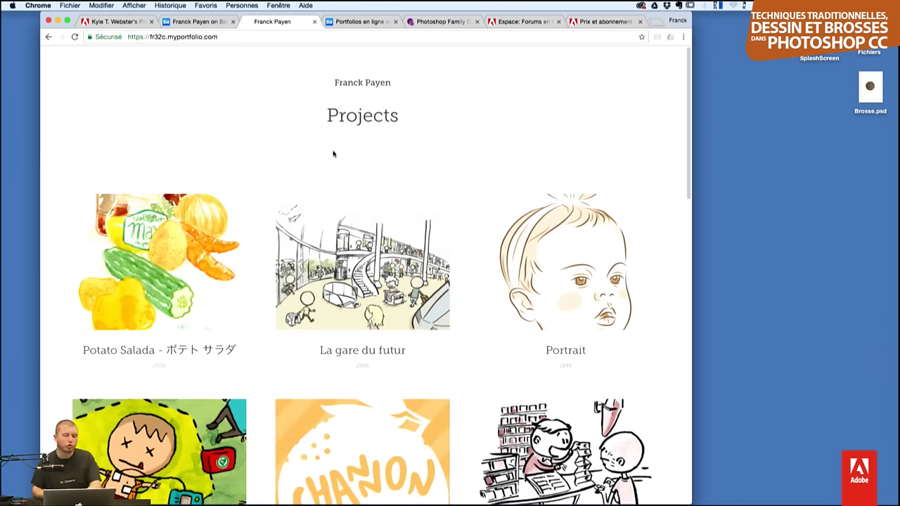
- Browse the portfolio and open the Potato Salada project page
{"action": "scroll", "coordinate": [333, 153], "scroll_direction": "down", "scroll_amount": 4}
{"action": "scroll", "coordinate": [356, 271], "scroll_direction": "down", "scroll_amount": 1}
{"action": "scroll", "coordinate": [357, 270], "scroll_direction": "down", "scroll_amount": 5}
{"action": "scroll", "coordinate": [373, 302], "scroll_direction": "down", "scroll_amount": 8}
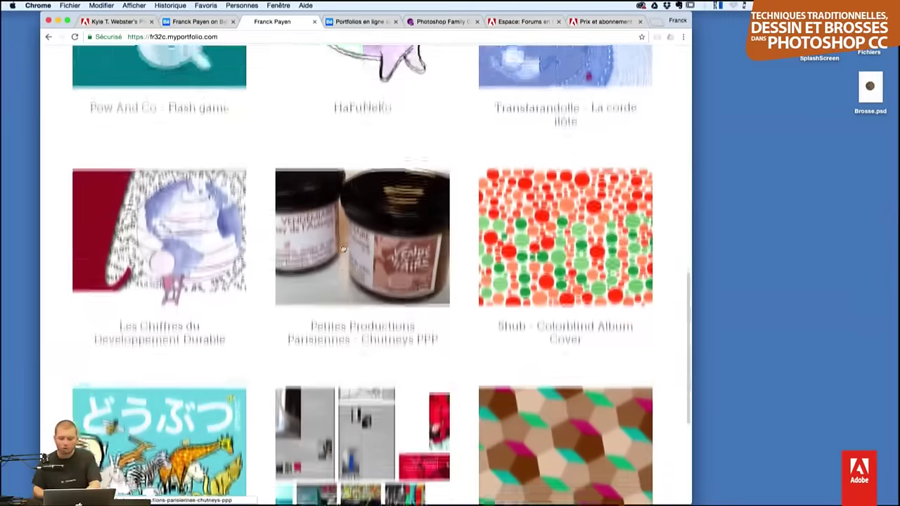
{"action": "scroll", "coordinate": [393, 344], "scroll_direction": "down", "scroll_amount": 5}
{"action": "scroll", "coordinate": [394, 345], "scroll_direction": "up", "scroll_amount": 20}
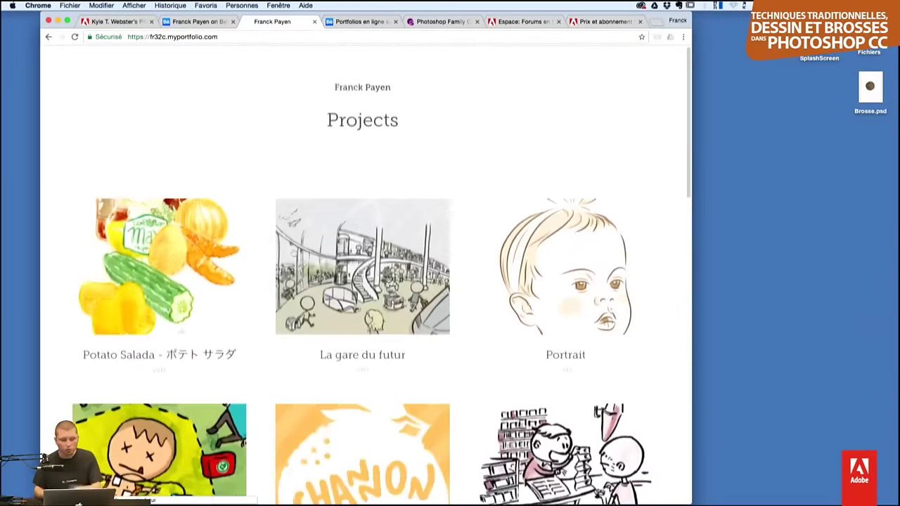
{"action": "left_click", "coordinate": [188, 260]}
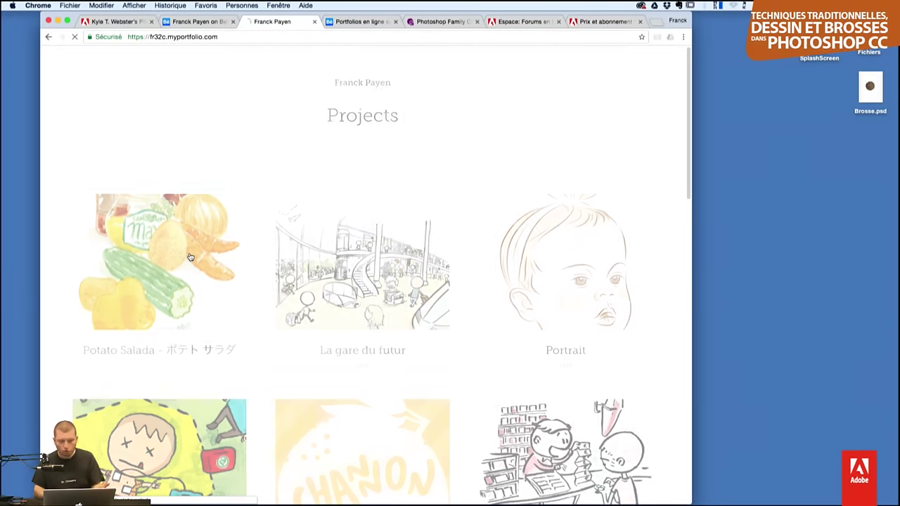
{"action": "scroll", "coordinate": [500, 282], "scroll_direction": "down", "scroll_amount": 10}
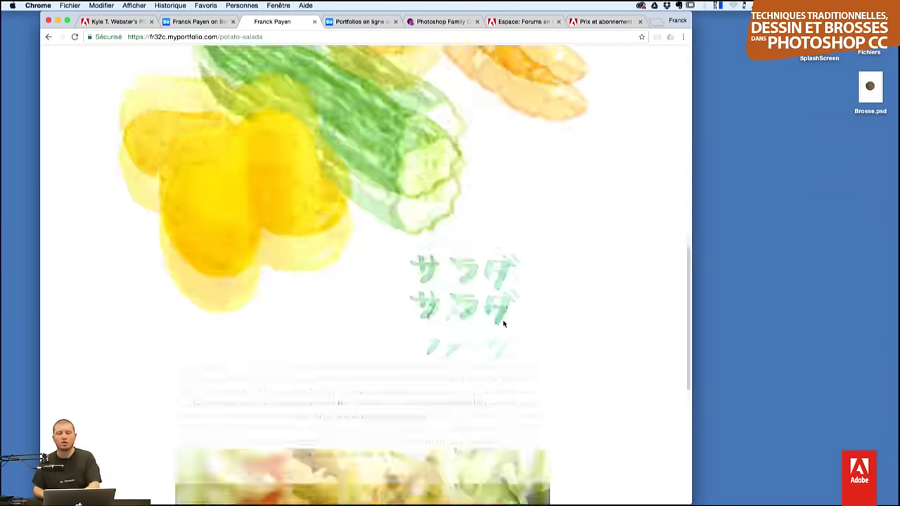
{"action": "scroll", "coordinate": [500, 322], "scroll_direction": "down", "scroll_amount": 10}
{"action": "scroll", "coordinate": [496, 338], "scroll_direction": "down", "scroll_amount": 3}
{"action": "scroll", "coordinate": [495, 324], "scroll_direction": "up", "scroll_amount": 10}
{"action": "scroll", "coordinate": [422, 351], "scroll_direction": "up", "scroll_amount": 10}
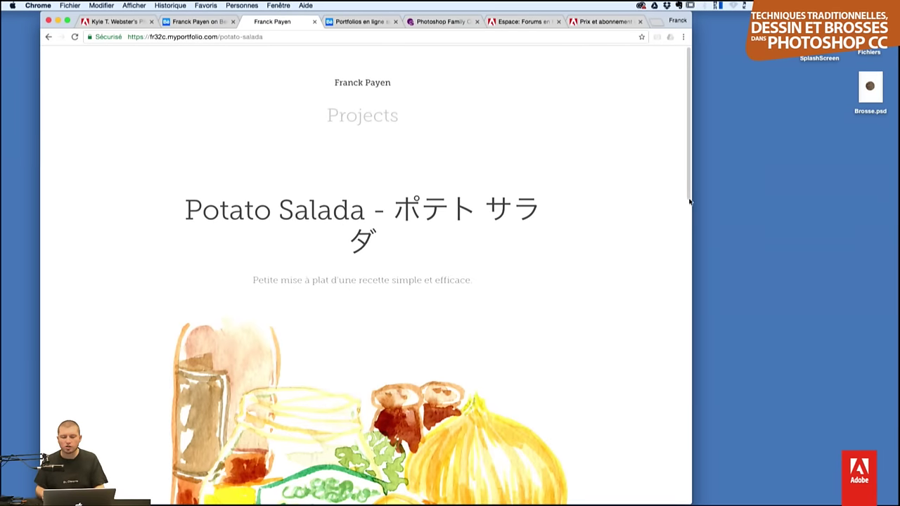
- Widen the browser window and return to the Creative Cloud plans tab
{"action": "left_click_drag", "start_coordinate": [690, 202], "coordinate": [717, 203]}
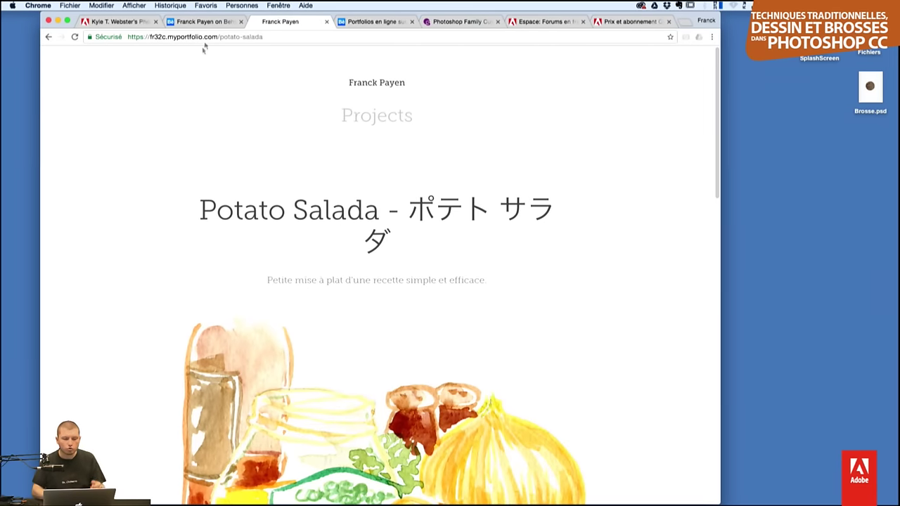
{"action": "left_click", "coordinate": [204, 21]}
{"action": "left_click", "coordinate": [628, 21]}
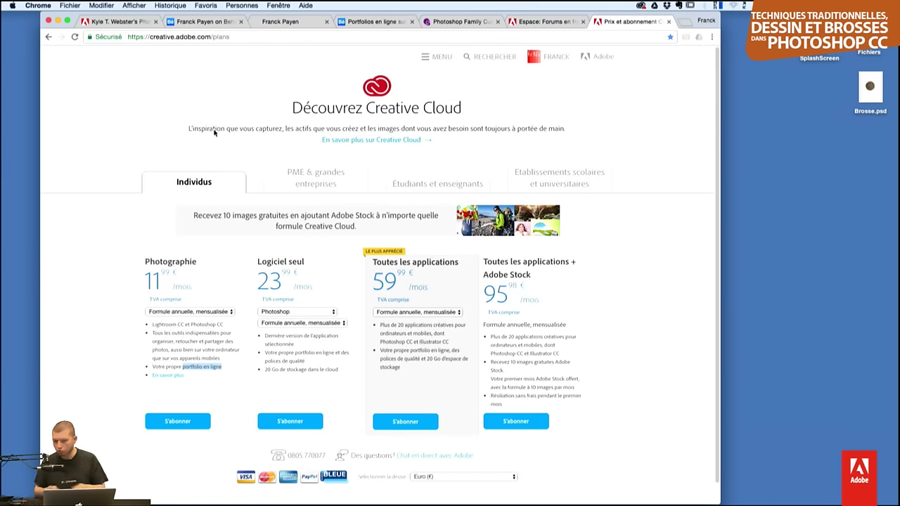
- Check Photographie billing options, return to Potato Salada, and open the Creative Cloud Apps list
{"action": "left_click", "coordinate": [231, 312]}
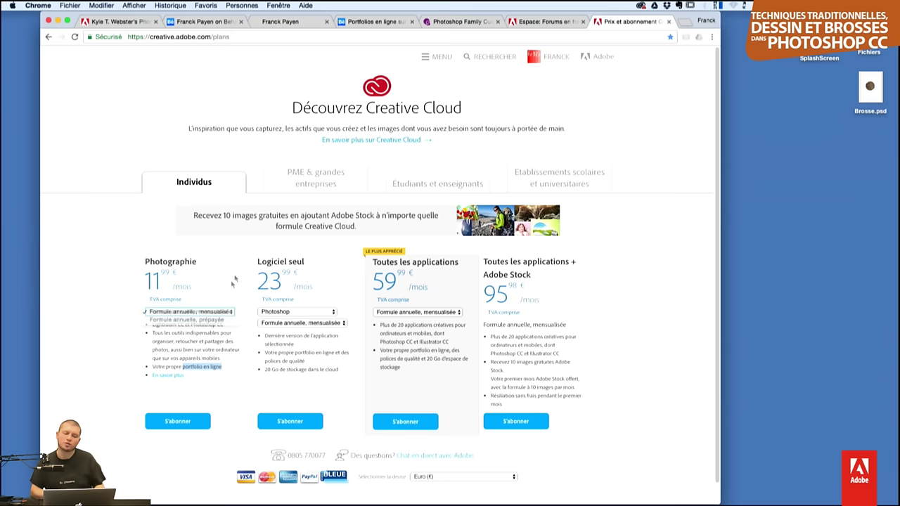
{"action": "left_click", "coordinate": [273, 317]}
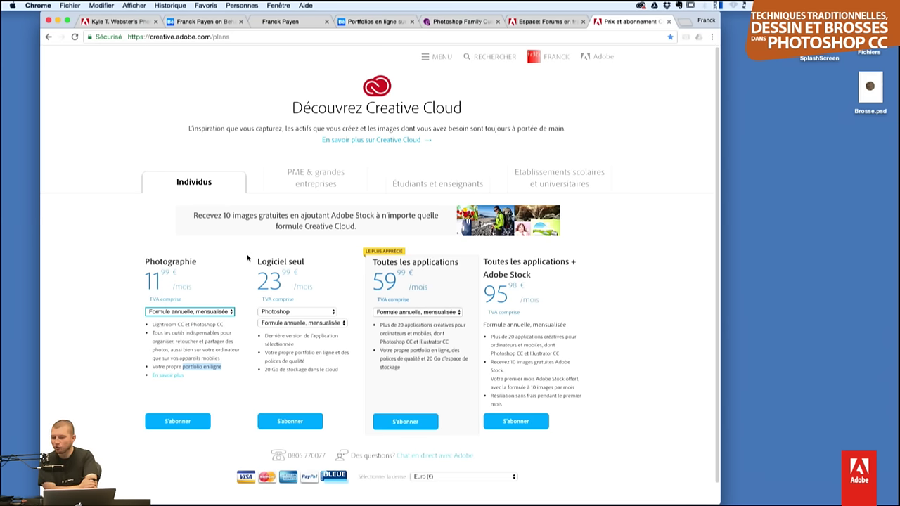
{"action": "left_click", "coordinate": [278, 21]}
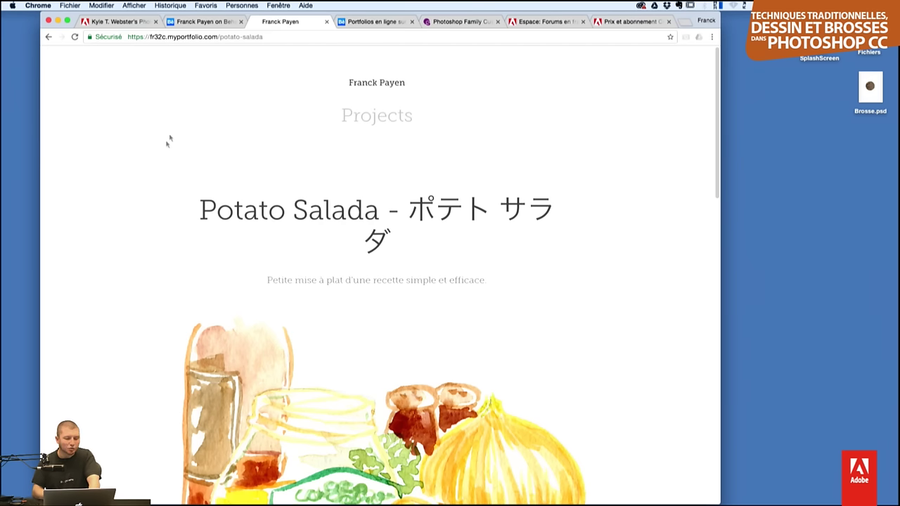
{"action": "key", "text": "super+Tab"}
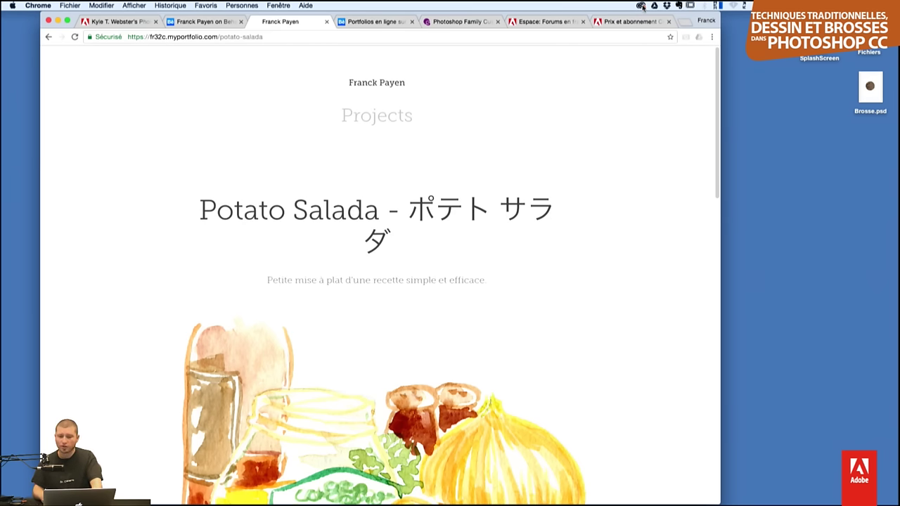
{"action": "left_click", "coordinate": [641, 5]}
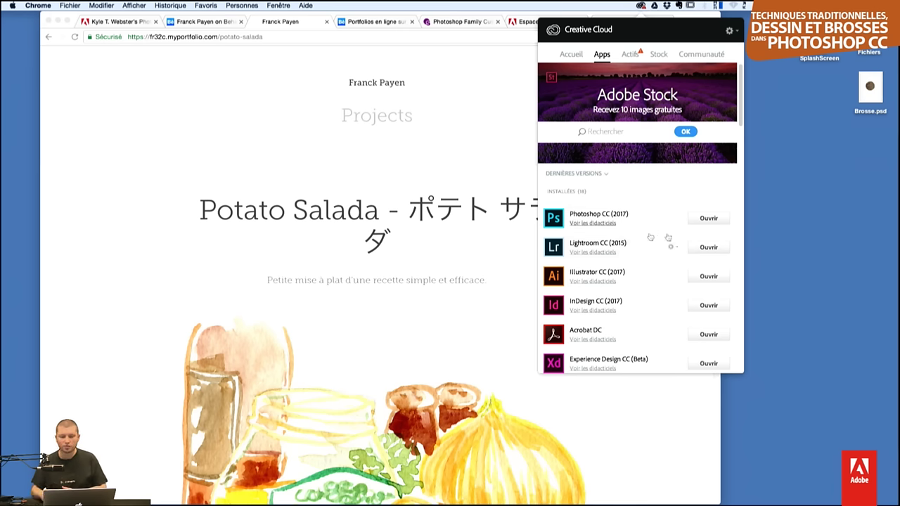
- Browse Creative Cloud assets to the Market and filter it to Motifs
{"action": "left_click", "coordinate": [629, 55]}
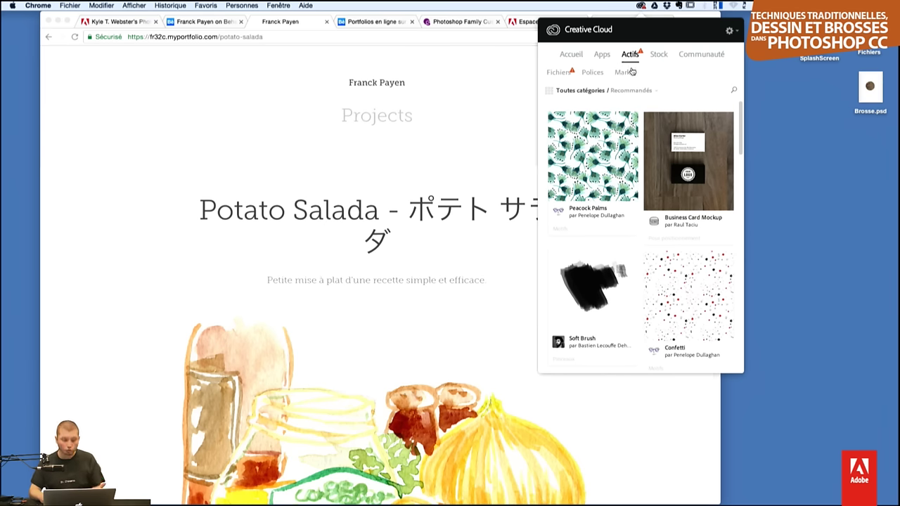
{"action": "left_click", "coordinate": [561, 74]}
{"action": "left_click", "coordinate": [592, 76]}
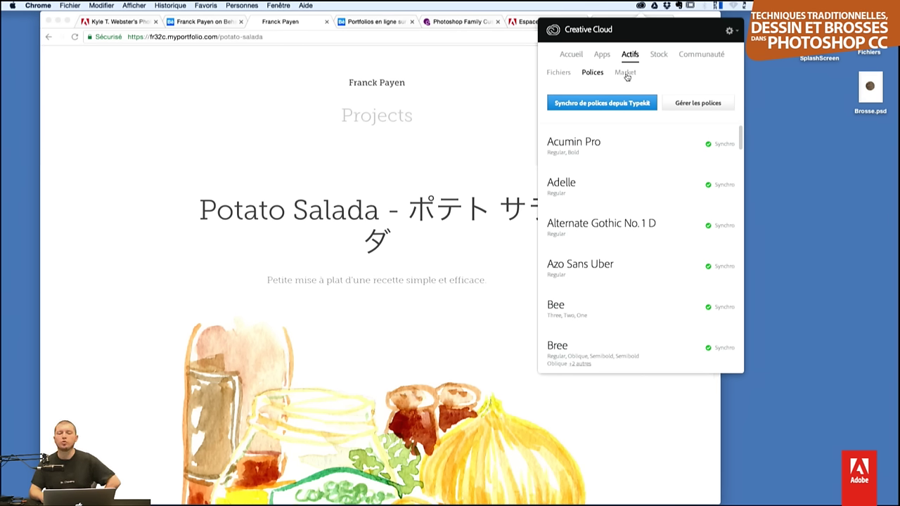
{"action": "left_click", "coordinate": [626, 73]}
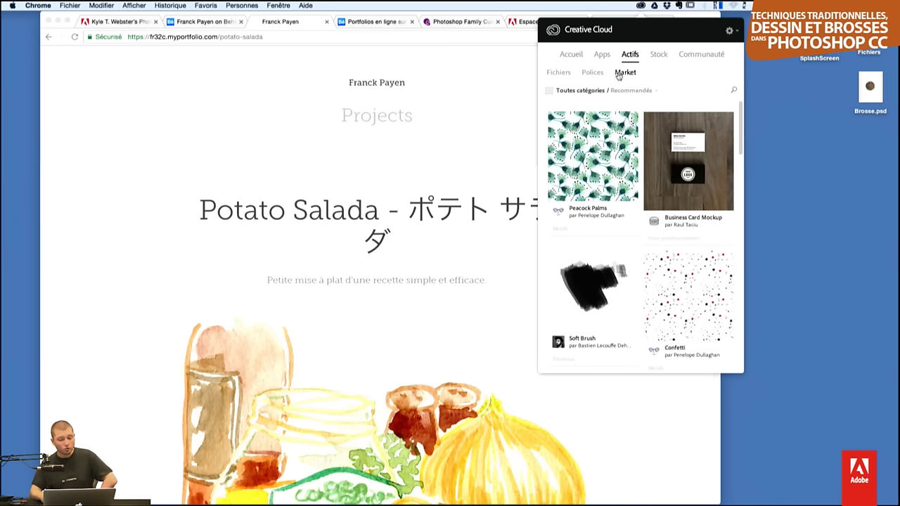
{"action": "left_click", "coordinate": [583, 92]}
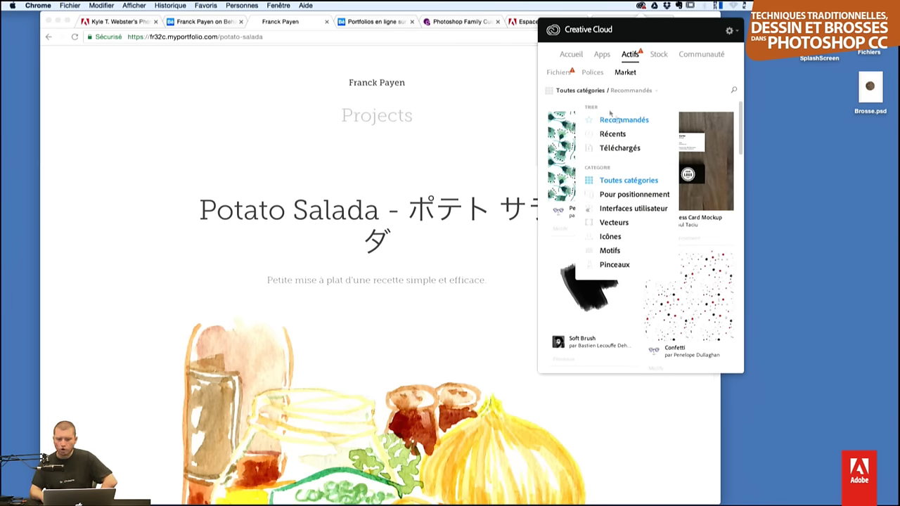
{"action": "left_click", "coordinate": [628, 251]}
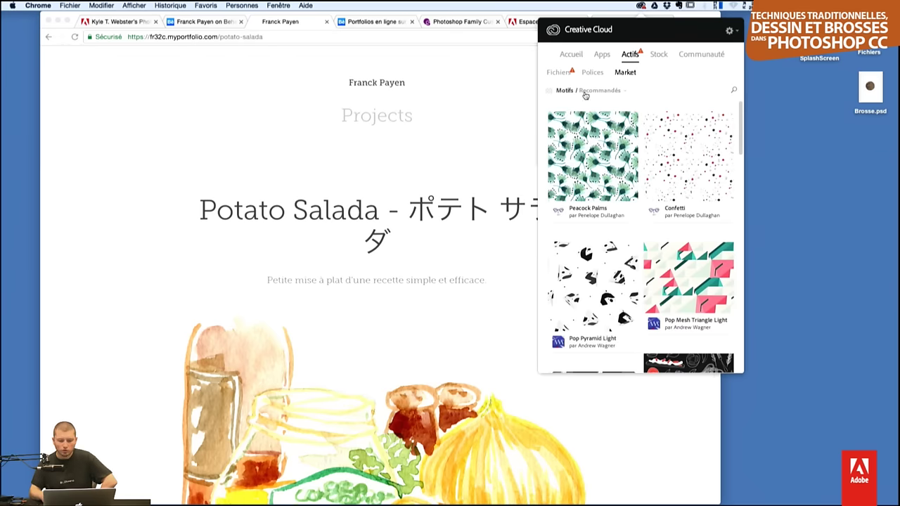
- Search the Market for 'papier', download the Paper texture into Ask Ps, and close the panel
{"action": "left_click", "coordinate": [734, 90]}
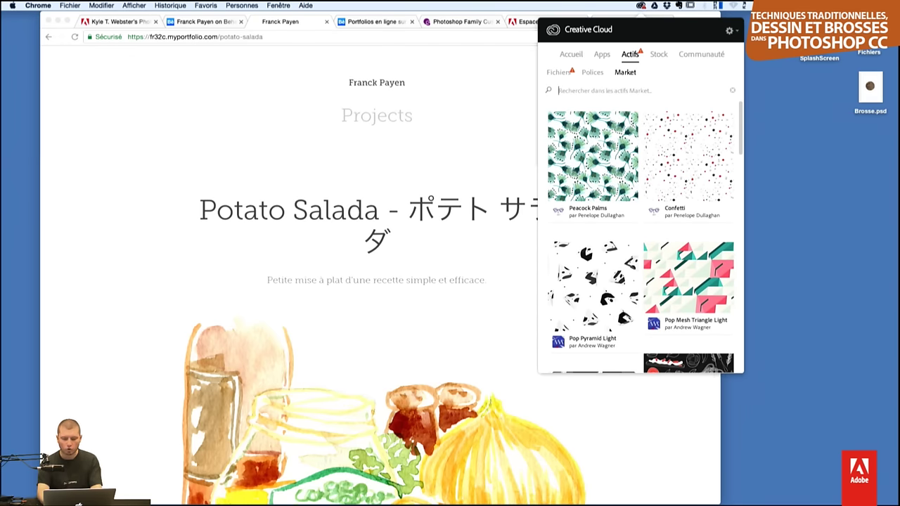
{"action": "type", "text": "papier"}
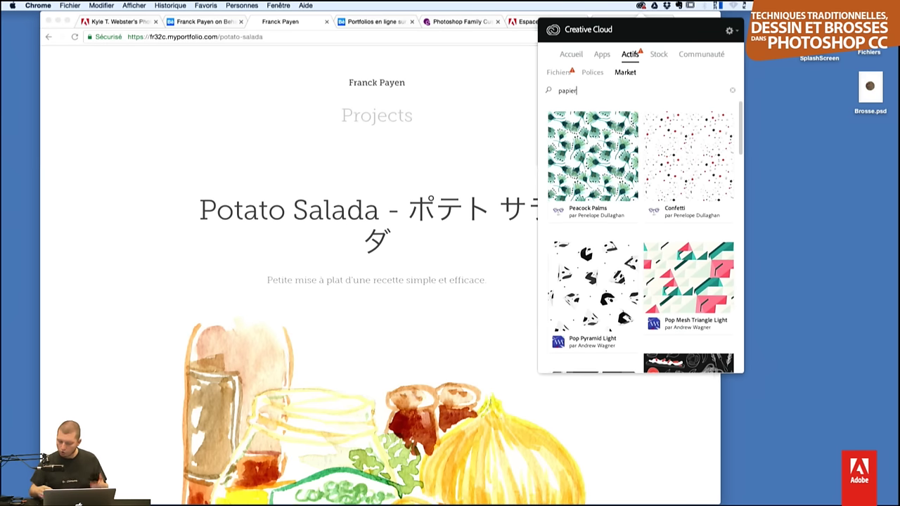
{"action": "key", "text": "Return"}
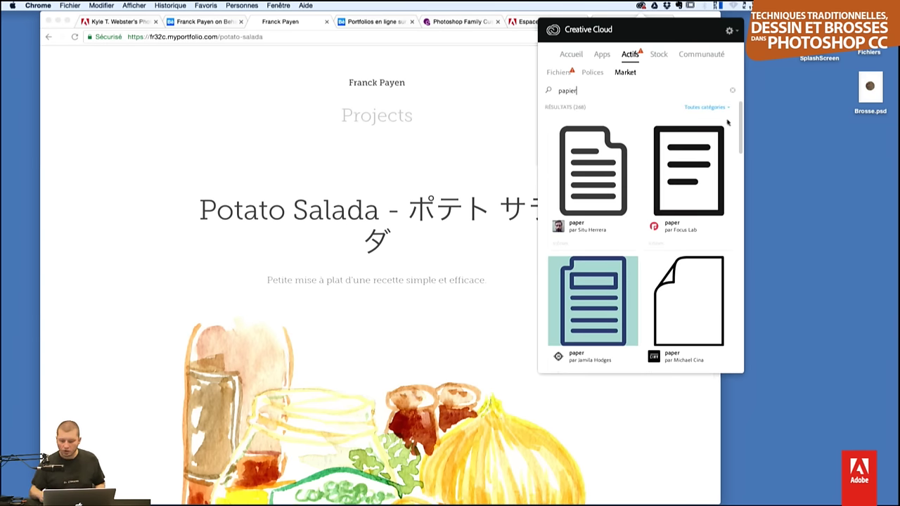
{"action": "scroll", "coordinate": [602, 203], "scroll_direction": "down", "scroll_amount": 5}
{"action": "scroll", "coordinate": [603, 203], "scroll_direction": "down", "scroll_amount": 2}
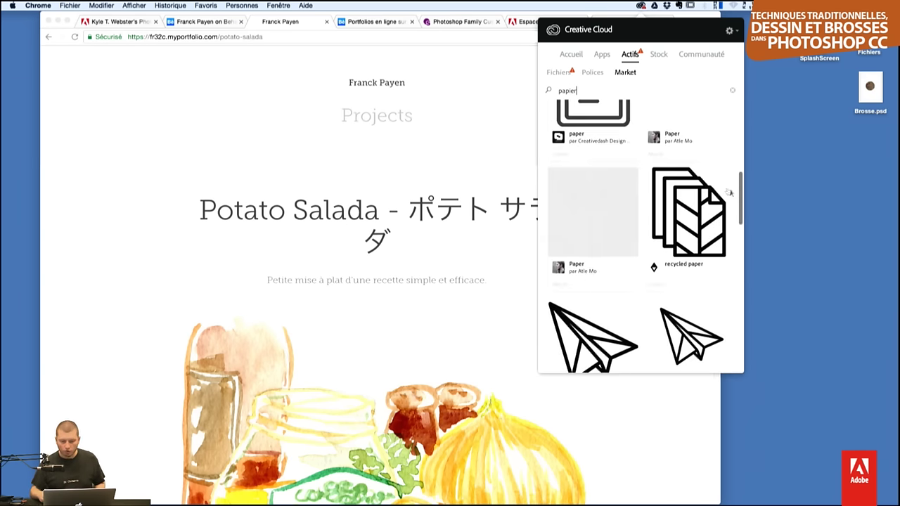
{"action": "left_click", "coordinate": [614, 217]}
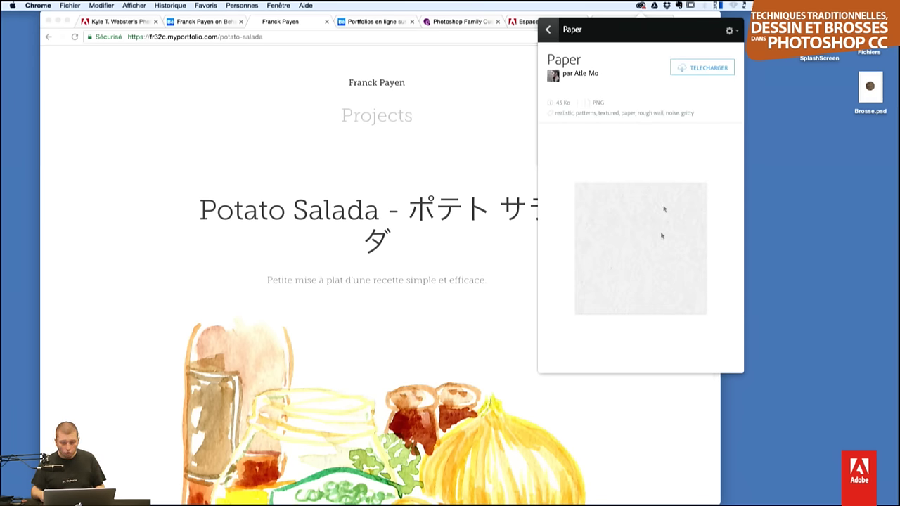
{"action": "left_click", "coordinate": [713, 69]}
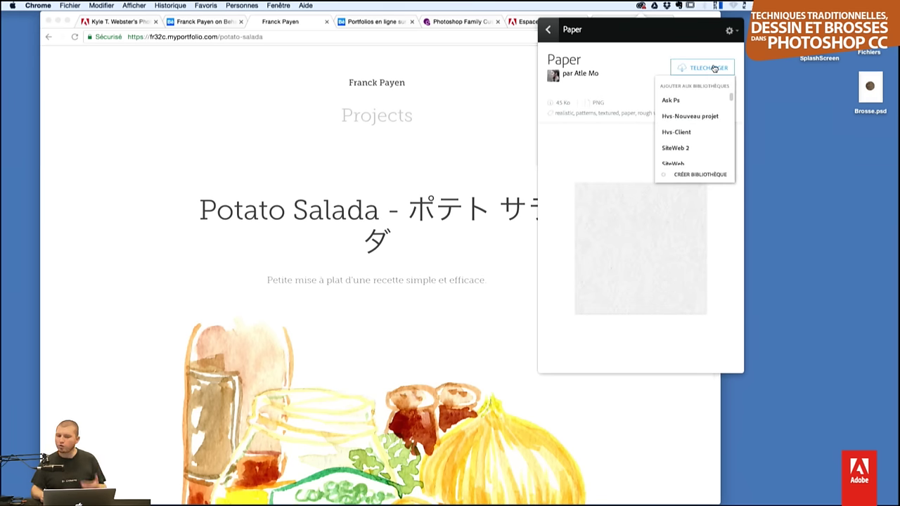
{"action": "left_click", "coordinate": [692, 102]}
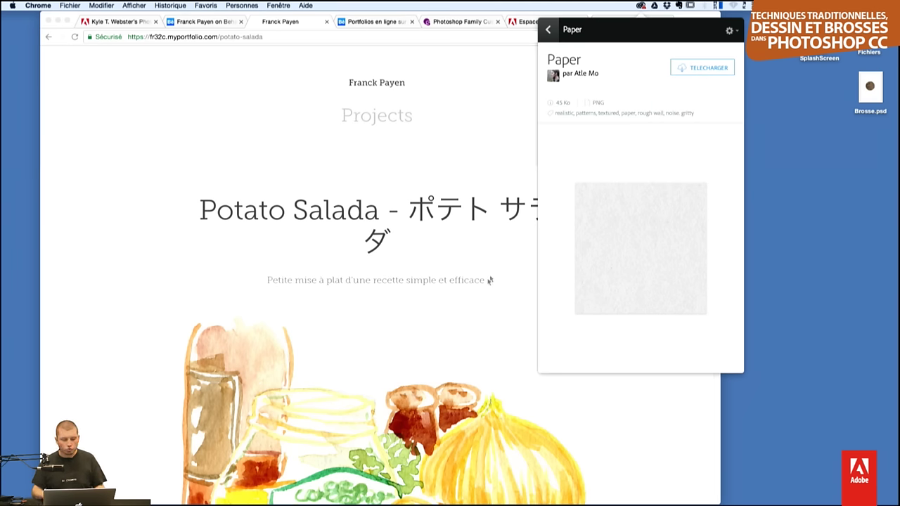
{"action": "left_click", "coordinate": [507, 300]}
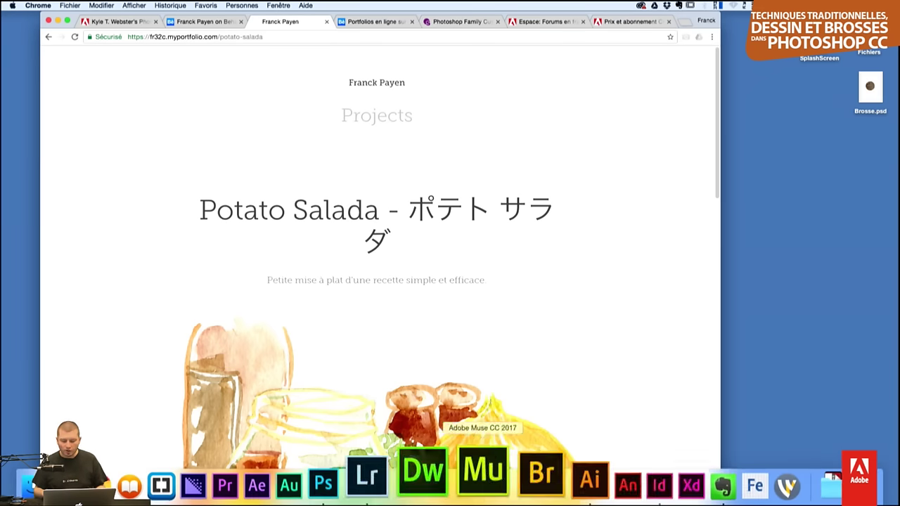
- Place the Paper texture from the Libraries panel onto the canvas as a new layer
{"action": "left_click", "coordinate": [375, 485]}
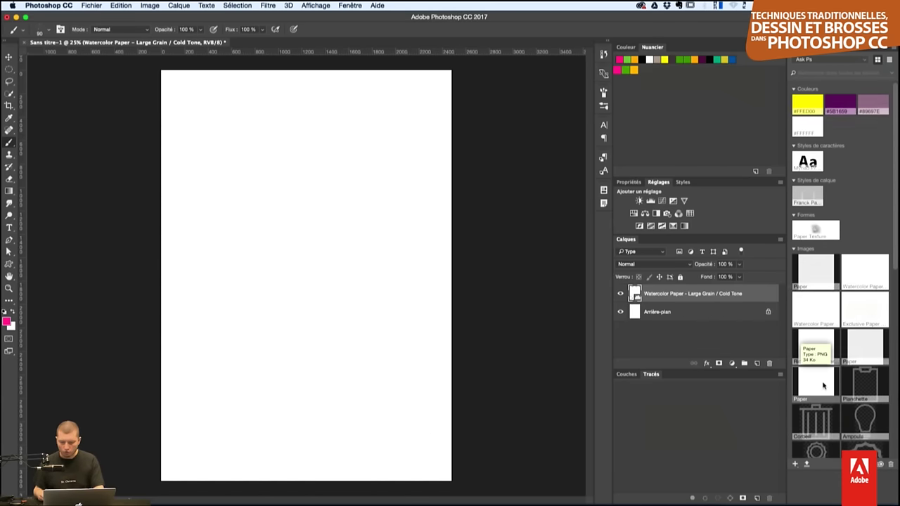
{"action": "mouse_move", "coordinate": [823, 385]}
{"action": "left_mouse_down"}
{"action": "mouse_move", "coordinate": [344, 387]}
{"action": "mouse_move", "coordinate": [384, 370]}
{"action": "left_mouse_up"}
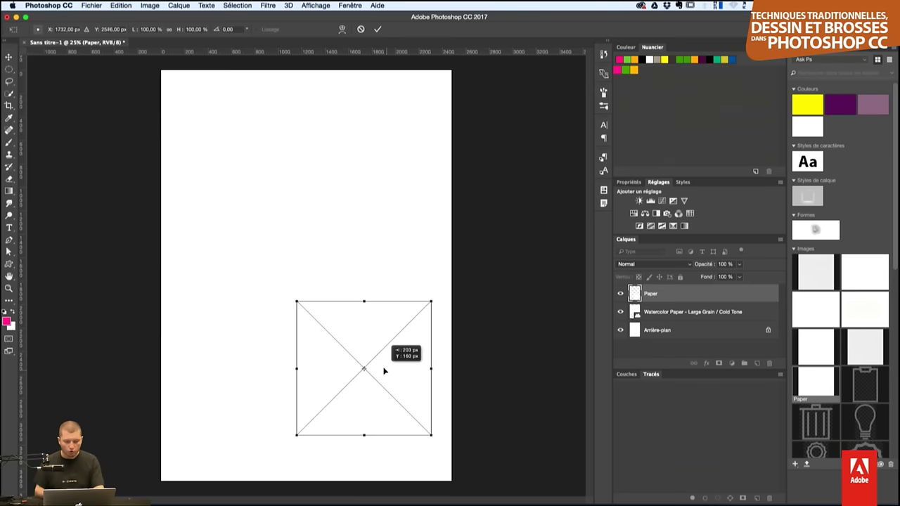
{"action": "key", "text": "Return"}
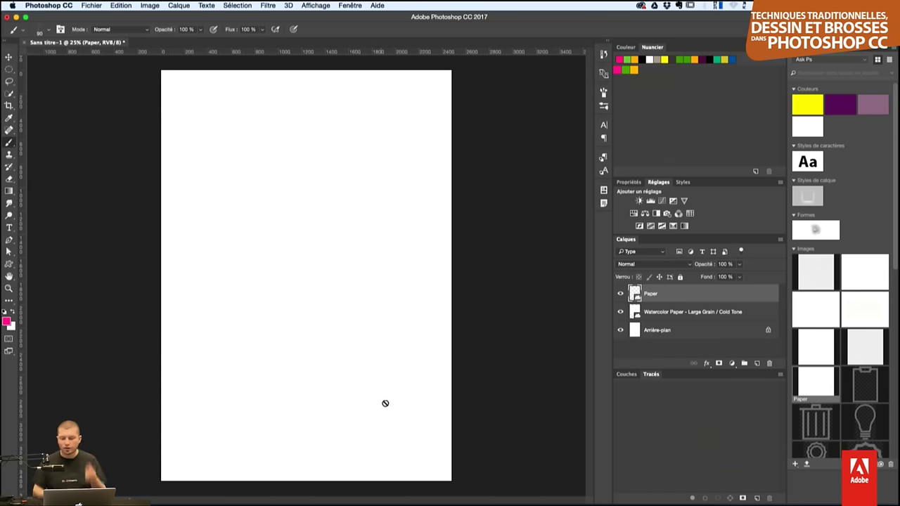
- Open Paper as its own document, offset it +157/+233 with Reboucler, and select all
{"action": "double_click", "coordinate": [814, 380]}
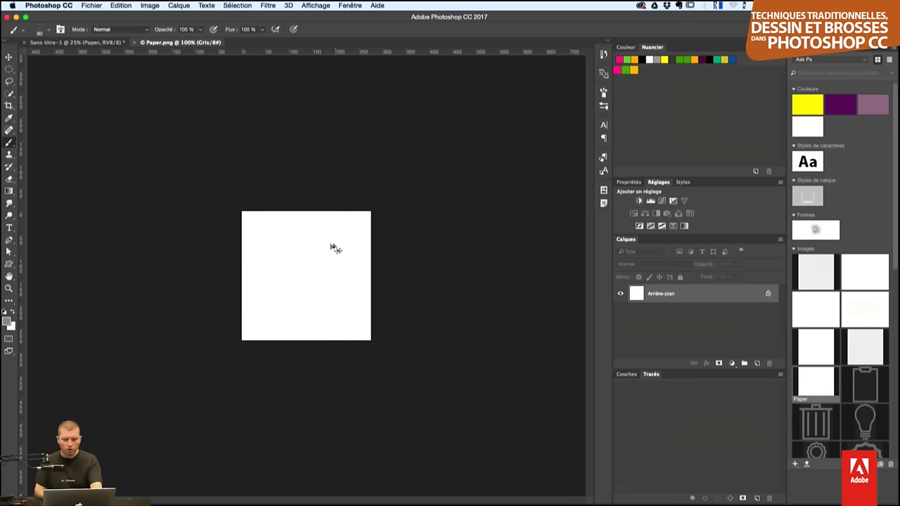
{"action": "key", "text": "ctrl+plus"}
{"action": "key", "text": "ctrl+plus"}
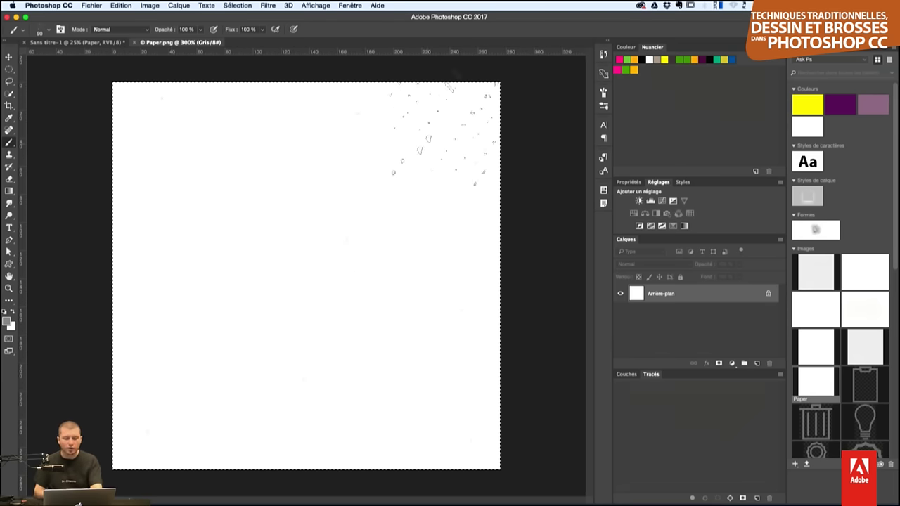
{"action": "left_click", "coordinate": [272, 6]}
{"action": "mouse_move", "coordinate": [288, 197]}
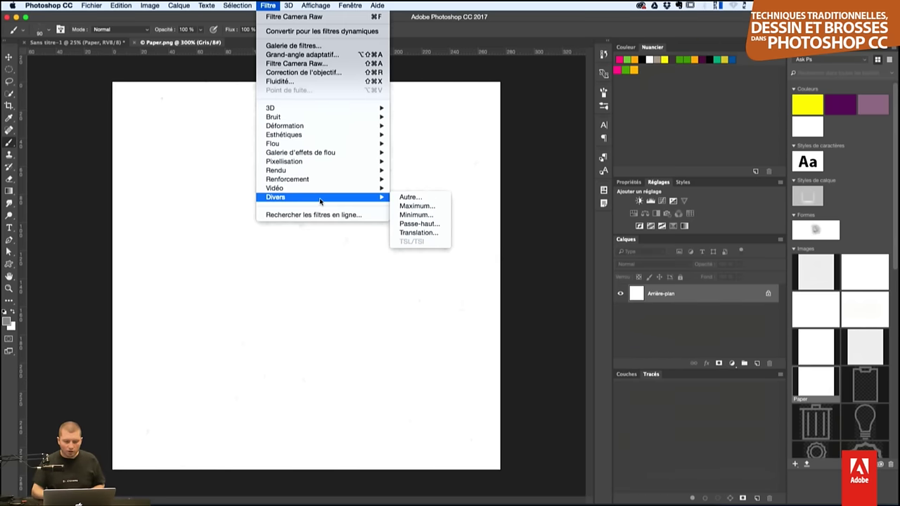
{"action": "left_click", "coordinate": [440, 233]}
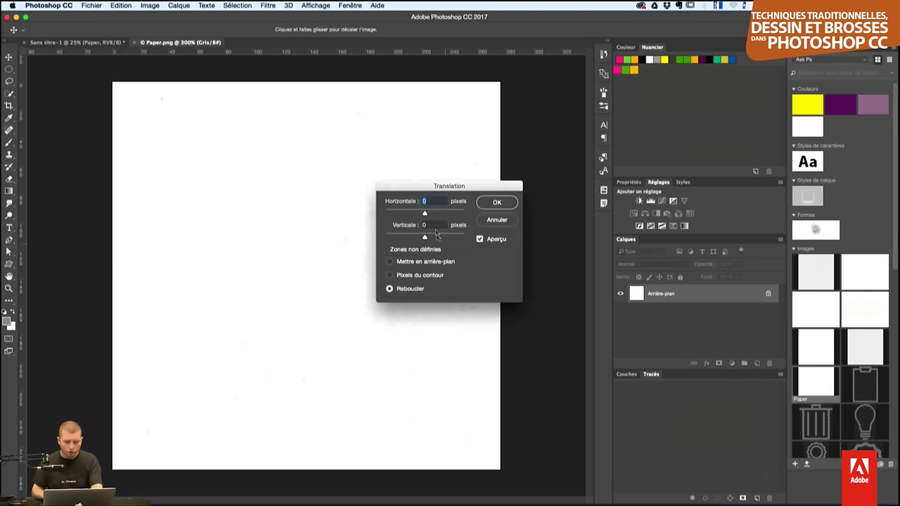
{"action": "mouse_move", "coordinate": [425, 213]}
{"action": "left_mouse_down"}
{"action": "mouse_move", "coordinate": [436, 213]}
{"action": "mouse_move", "coordinate": [445, 238]}
{"action": "left_mouse_up"}
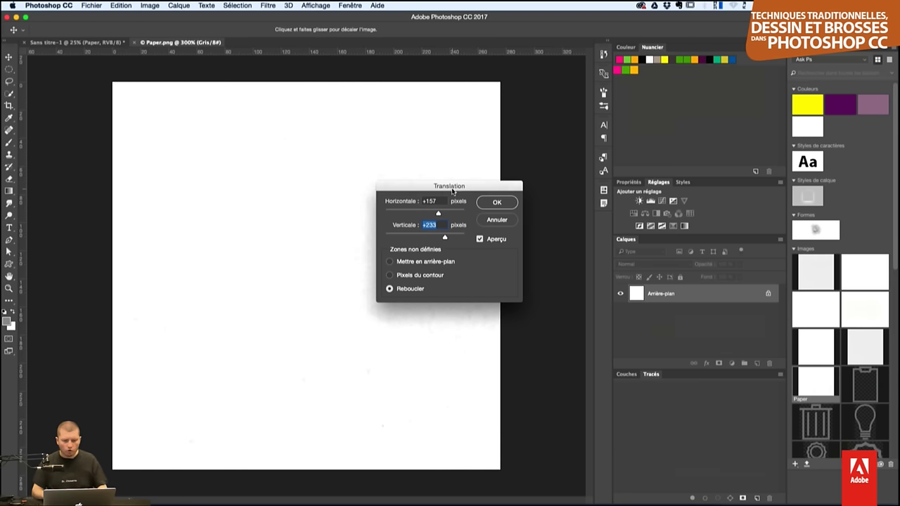
{"action": "left_click_drag", "start_coordinate": [452, 190], "coordinate": [707, 212]}
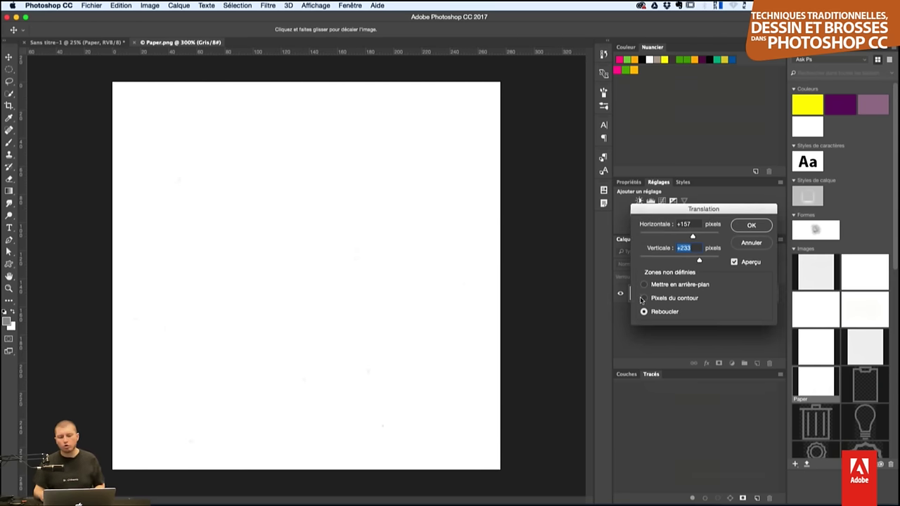
{"action": "left_click", "coordinate": [751, 225]}
{"action": "key", "text": "b"}
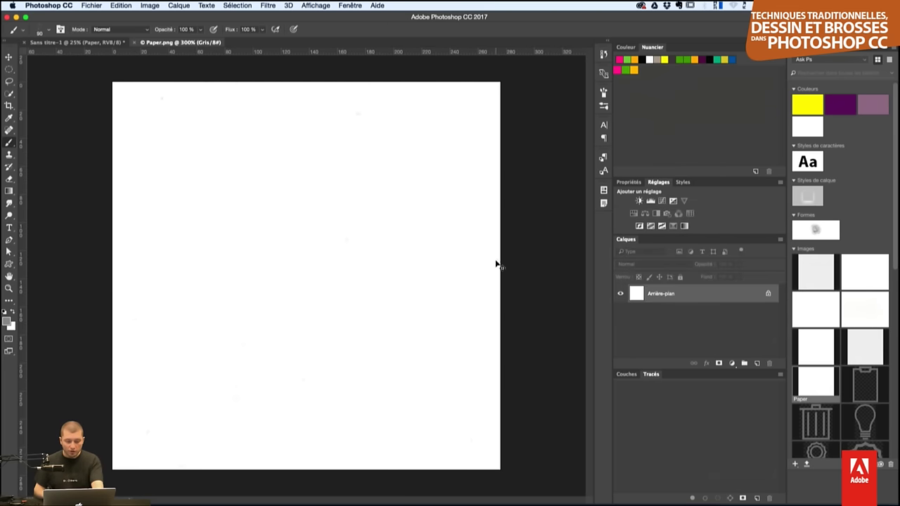
{"action": "key", "text": "ctrl+a"}
{"action": "key", "text": "ctrl+minus"}
{"action": "key", "text": "ctrl+minus"}
{"action": "key", "text": "ctrl+minus"}
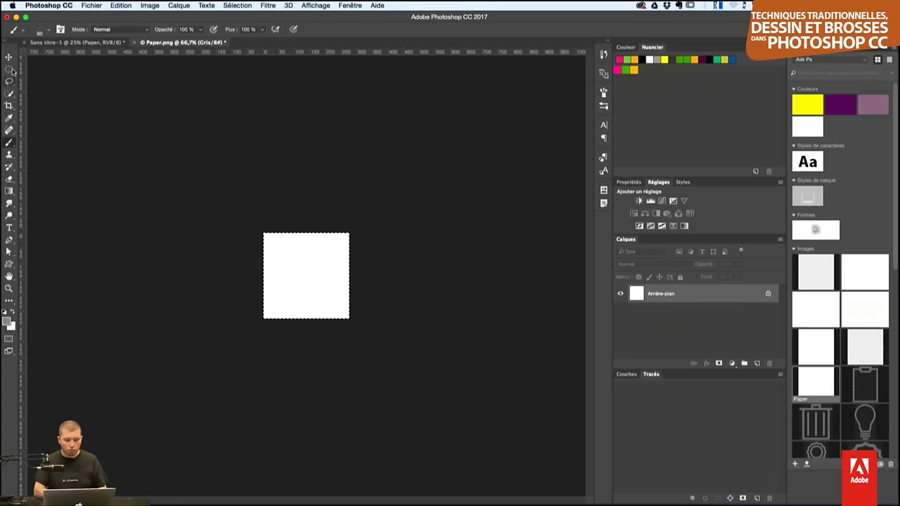
- Define the selected texture as a pattern named CCMarket-Paper and return to Sans titre-1
{"action": "left_click", "coordinate": [112, 5]}
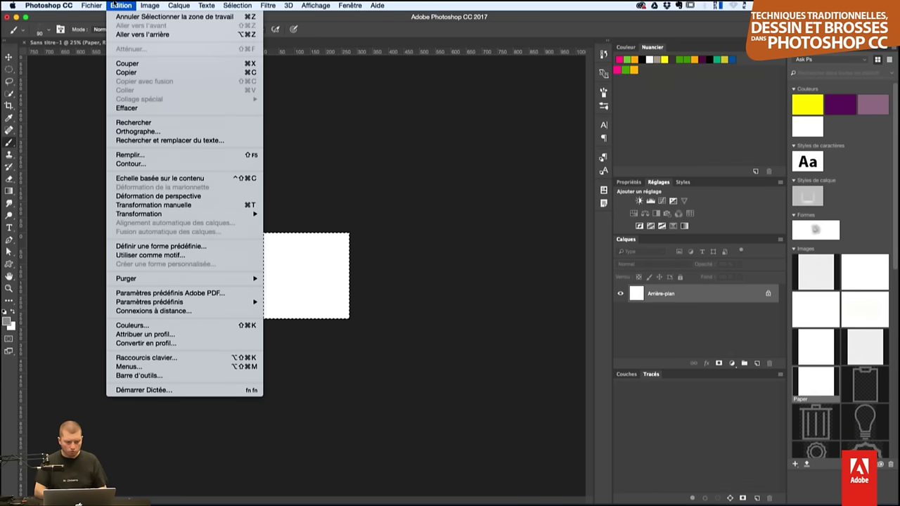
{"action": "left_click", "coordinate": [209, 256]}
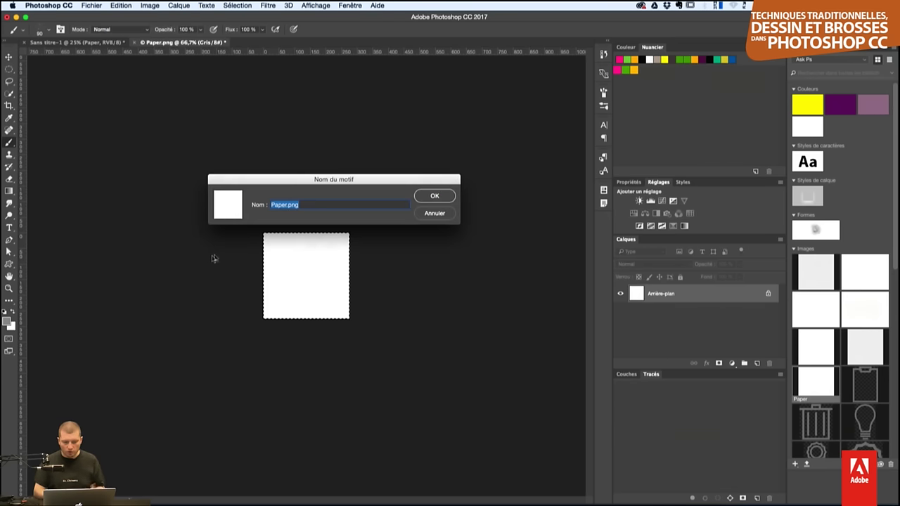
{"action": "key", "text": "Right"}
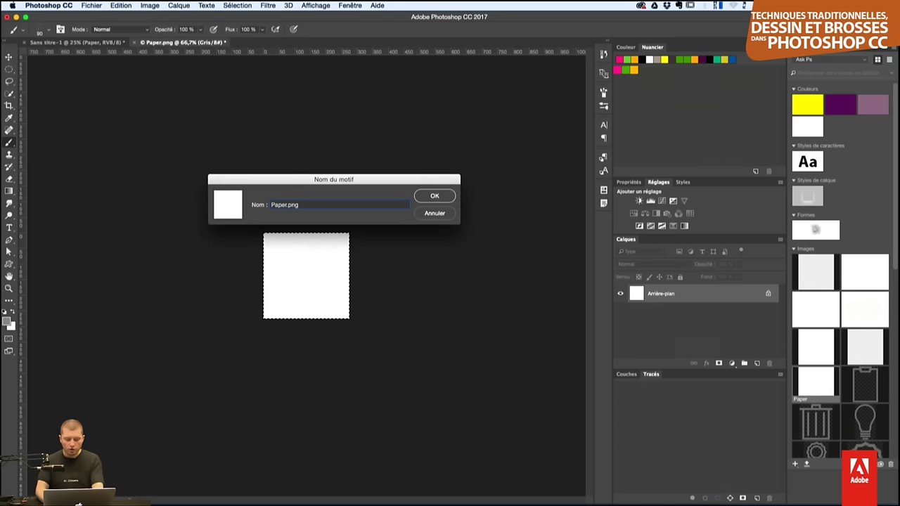
{"action": "type", "text": "Mark"}
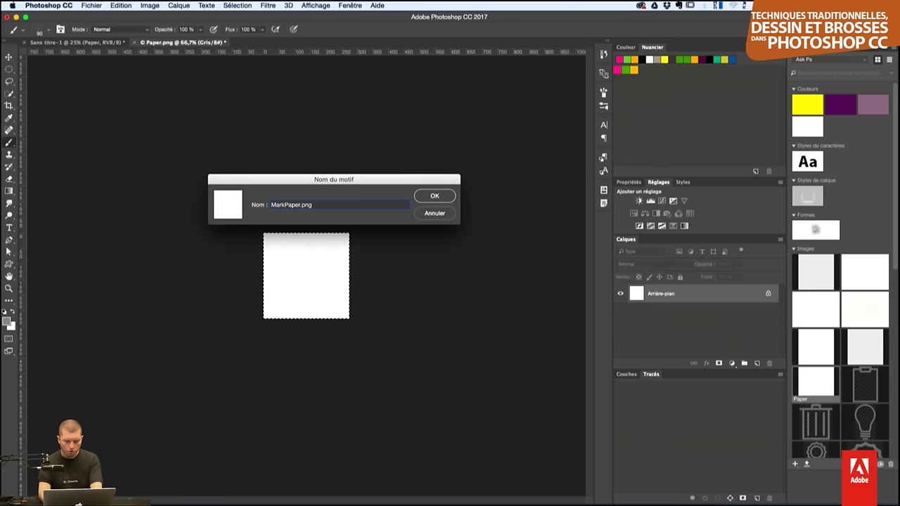
{"action": "type", "text": "et-"}
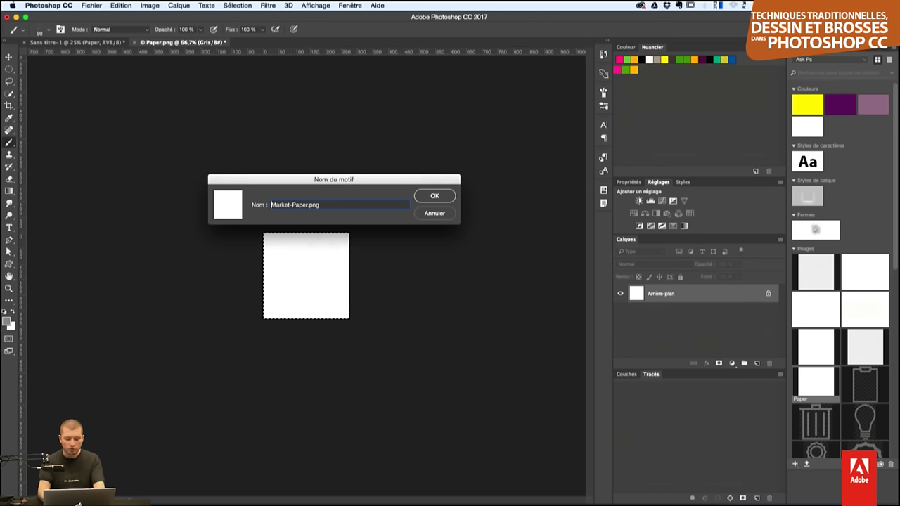
{"action": "type", "text": "CC"}
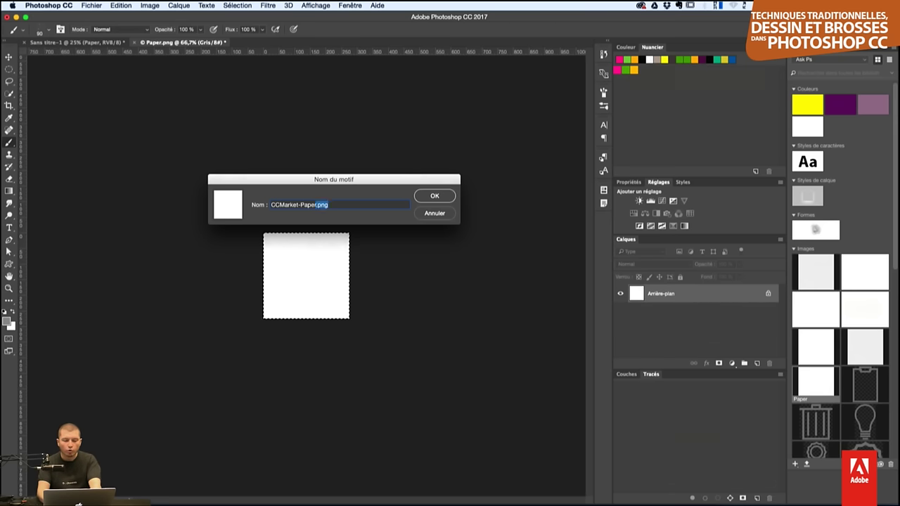
{"action": "key", "text": "BackSpace"}
{"action": "key", "text": "Return"}
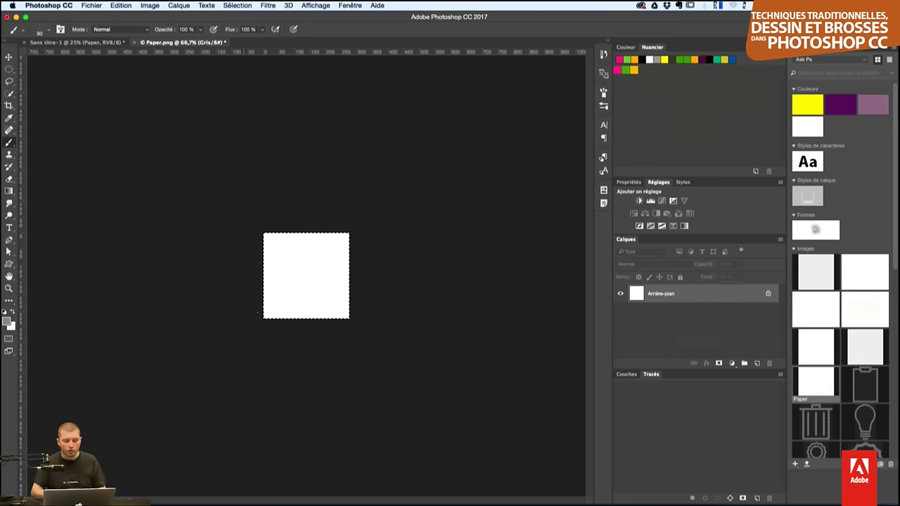
{"action": "left_click", "coordinate": [108, 44]}
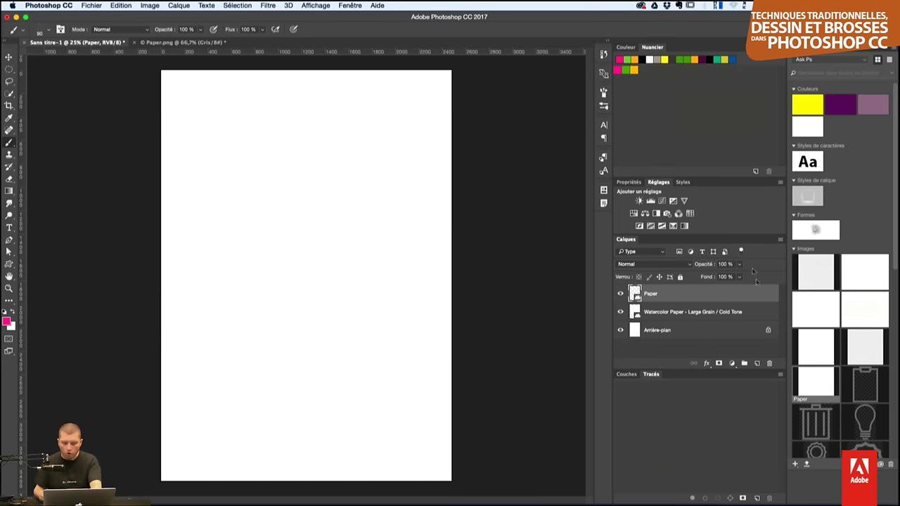
- Delete both Paper layers and add a Motif 1 pattern fill using the saved paper pattern
{"action": "left_click", "coordinate": [729, 315], "text": "shift"}
{"action": "key", "text": "BackSpace"}
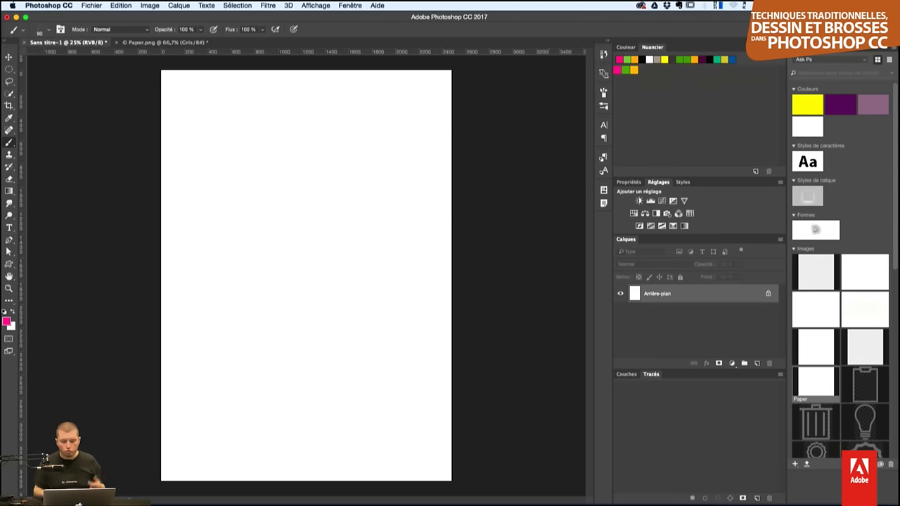
{"action": "left_click", "coordinate": [733, 363]}
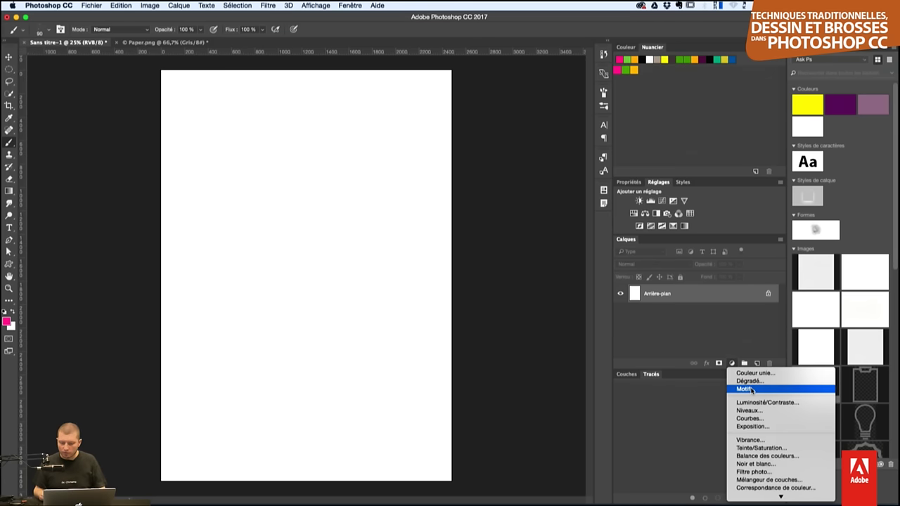
{"action": "left_click", "coordinate": [751, 389]}
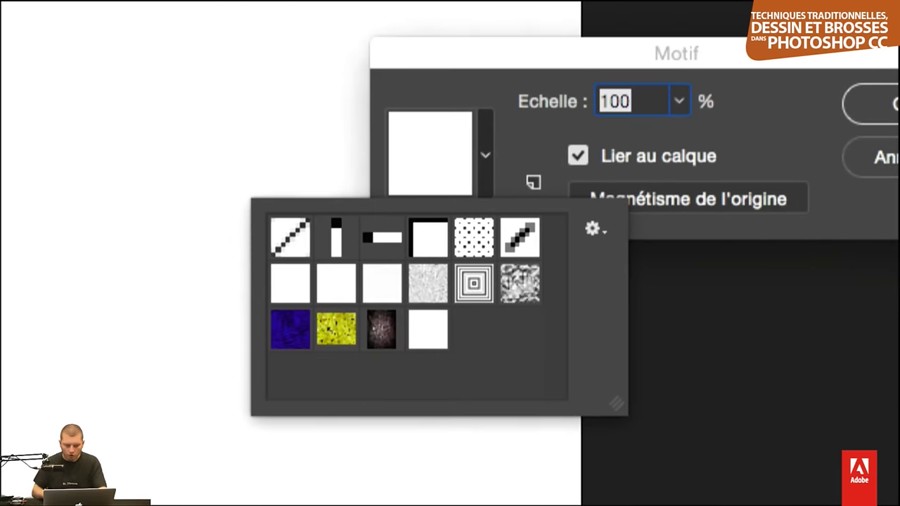
{"action": "left_click", "coordinate": [380, 243]}
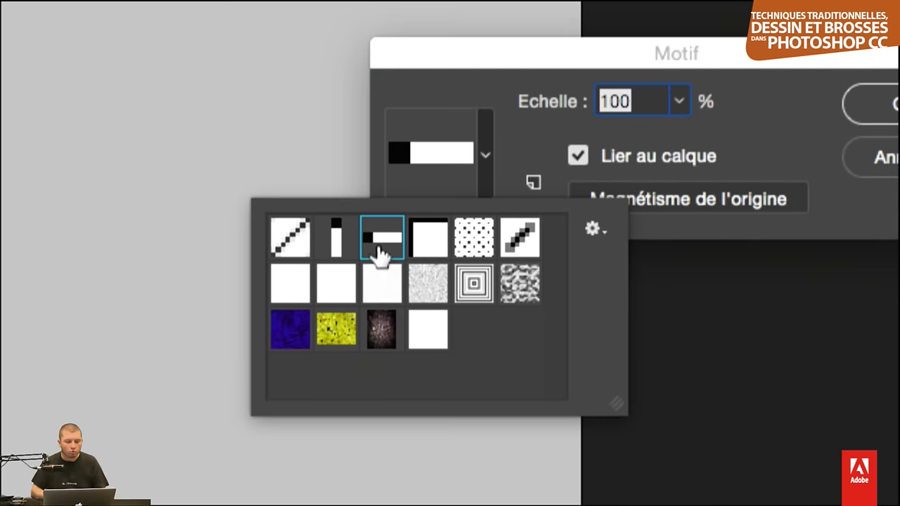
{"action": "left_click", "coordinate": [390, 282]}
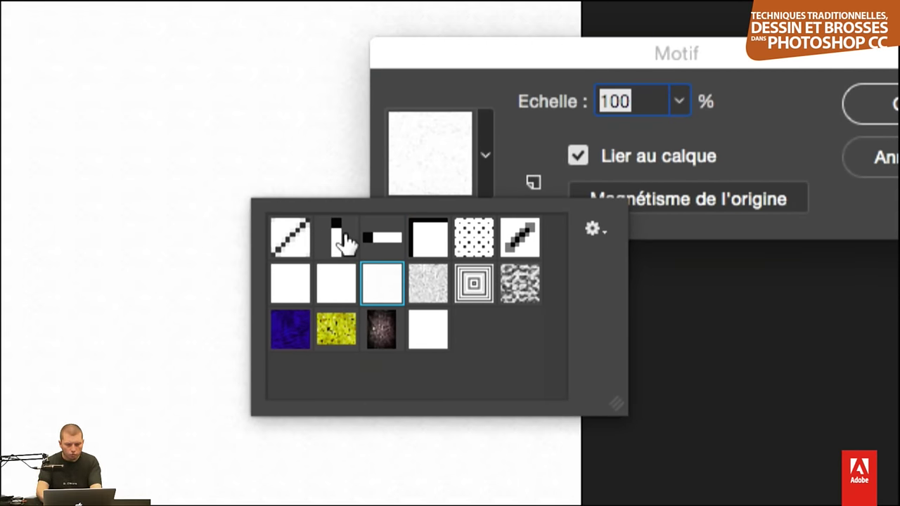
{"action": "left_click", "coordinate": [433, 339]}
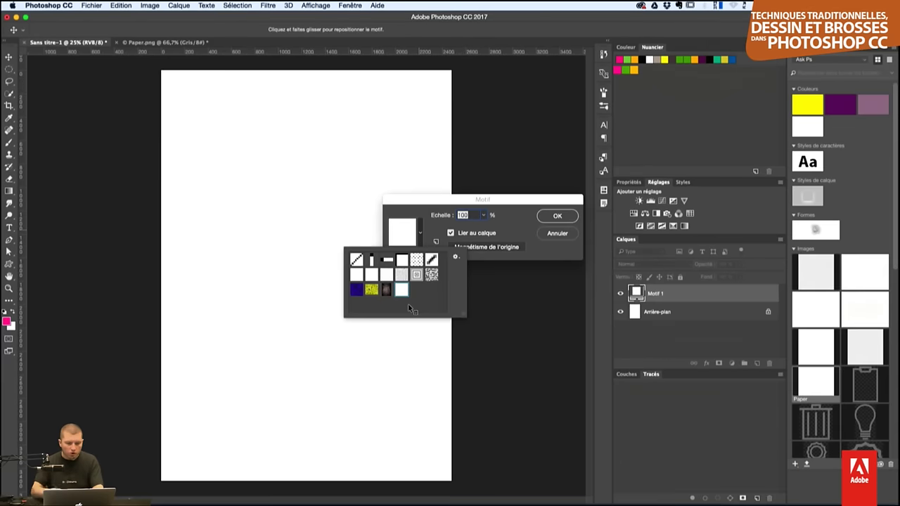
{"action": "left_click", "coordinate": [532, 333]}
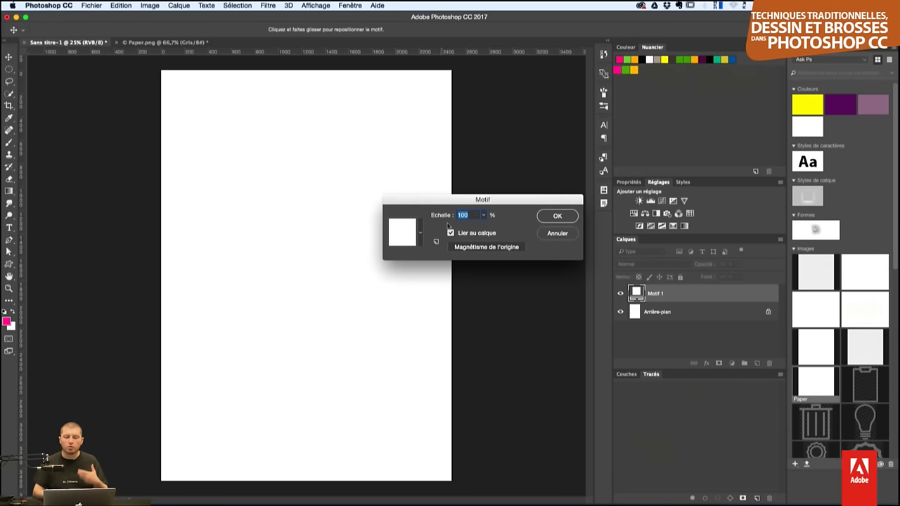
{"action": "left_click", "coordinate": [557, 216]}
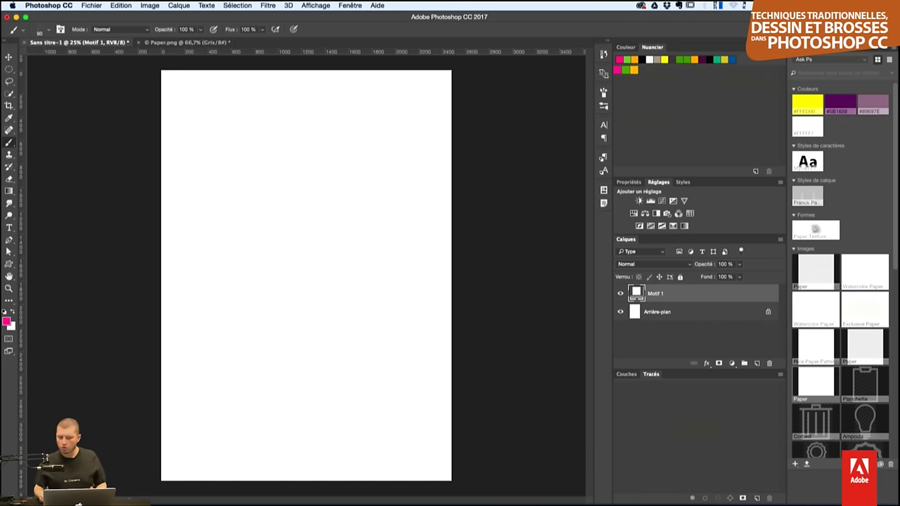
- Collapse the middle panel dock into a narrow strip of panel names
{"action": "left_click", "coordinate": [780, 42]}
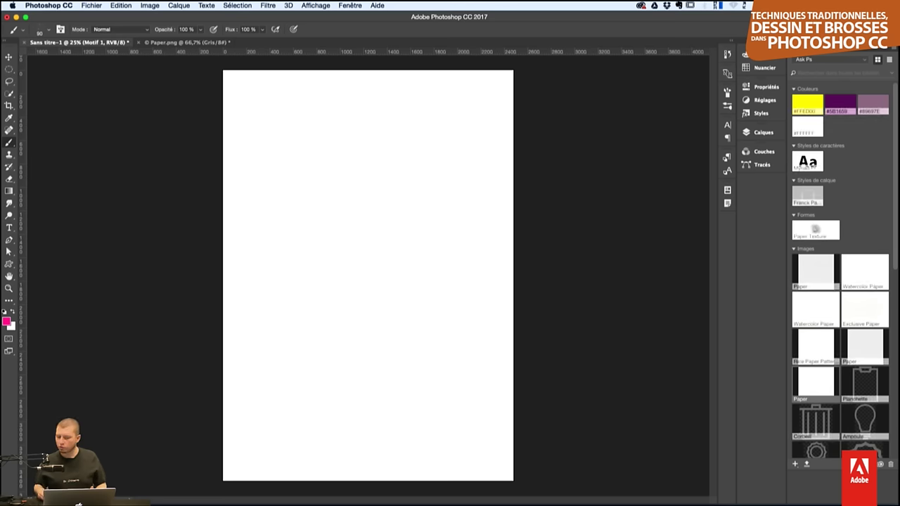
{"action": "scroll", "coordinate": [840, 281], "scroll_direction": "down", "scroll_amount": 5}
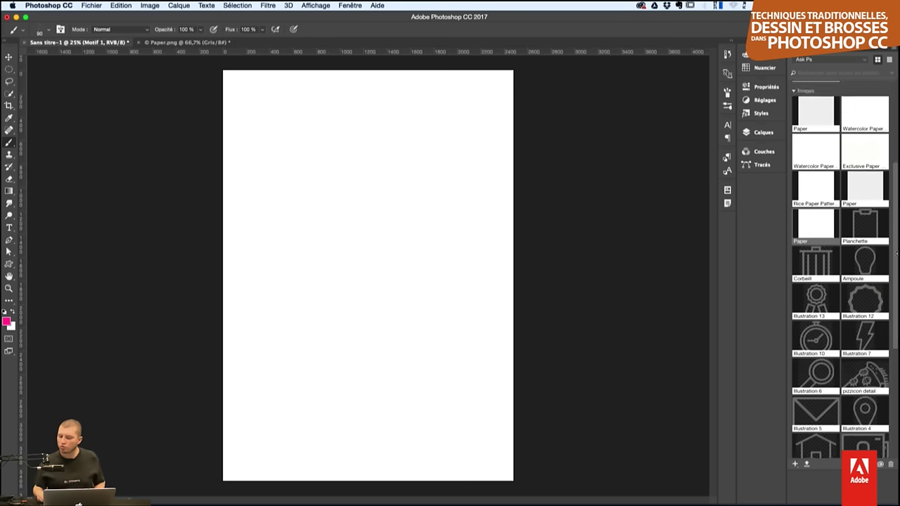
{"action": "scroll", "coordinate": [841, 281], "scroll_direction": "down", "scroll_amount": 6}
{"action": "scroll", "coordinate": [841, 281], "scroll_direction": "up", "scroll_amount": 10}
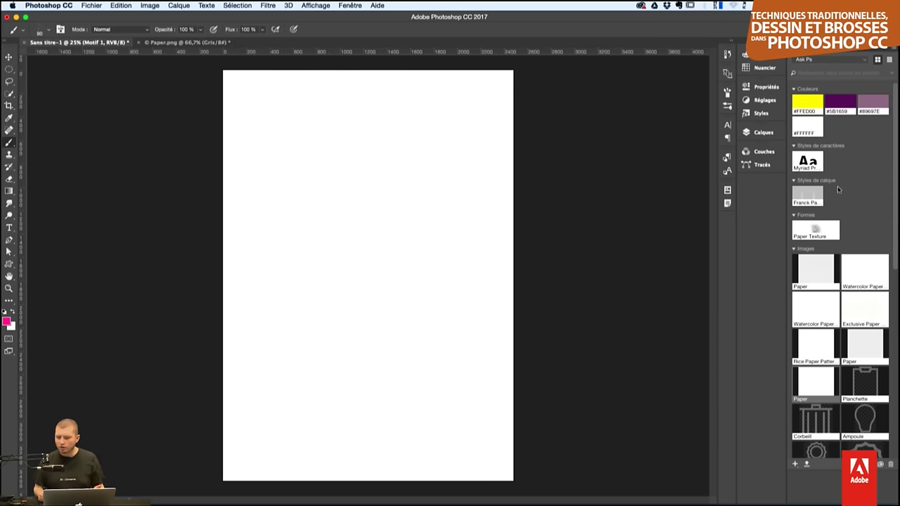
- Scroll through the Libraries panel contents
{"action": "left_click_drag", "start_coordinate": [897, 194], "coordinate": [897, 229]}
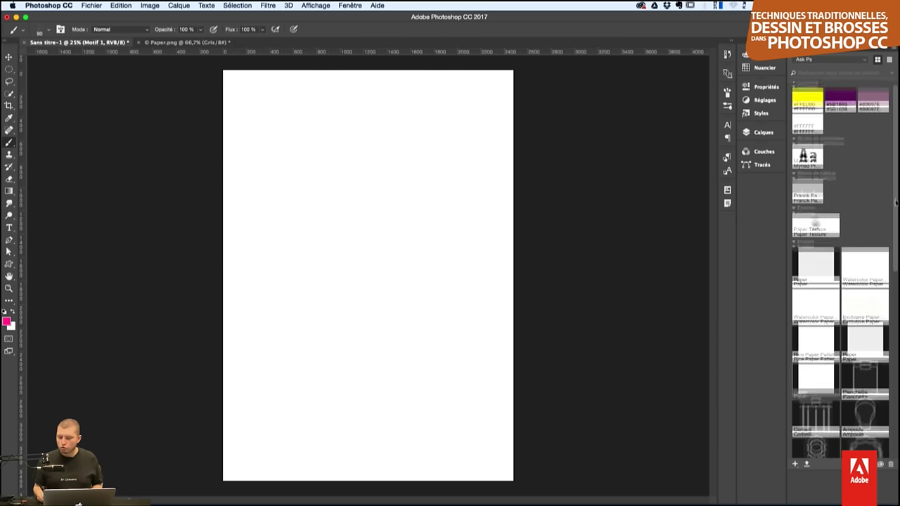
{"action": "scroll", "coordinate": [887, 268], "scroll_direction": "down", "scroll_amount": 2}
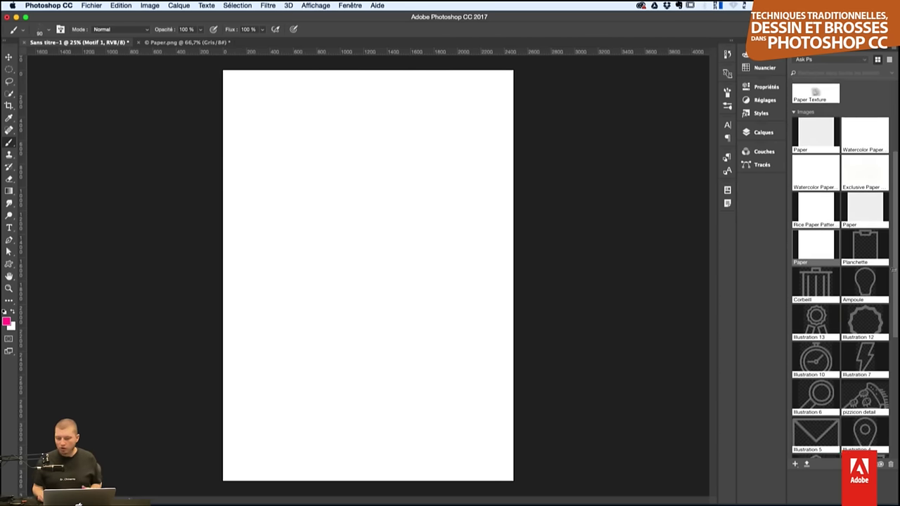
{"action": "scroll", "coordinate": [883, 296], "scroll_direction": "down", "scroll_amount": 2}
{"action": "scroll", "coordinate": [879, 316], "scroll_direction": "down", "scroll_amount": 2}
{"action": "scroll", "coordinate": [878, 336], "scroll_direction": "down", "scroll_amount": 2}
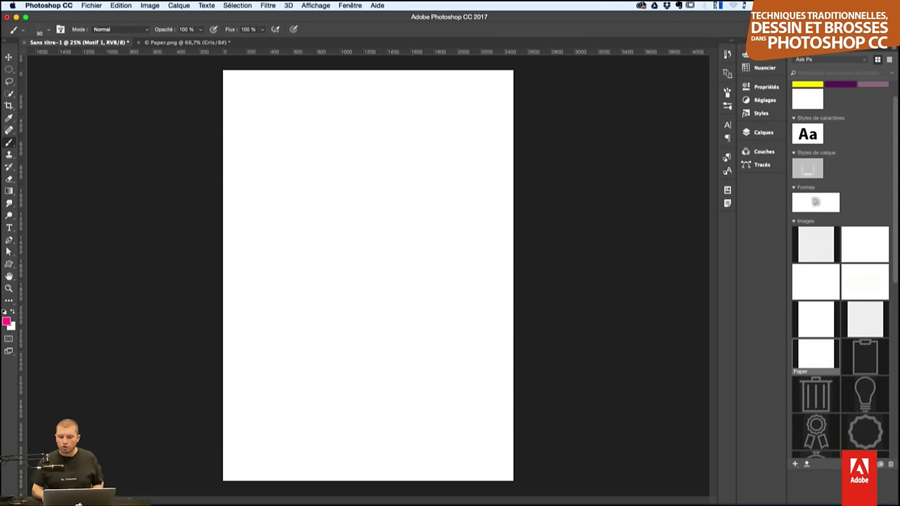
- View the Paper asset in the Creative Cloud window, close it, and return to Chrome
{"action": "left_click", "coordinate": [640, 7]}
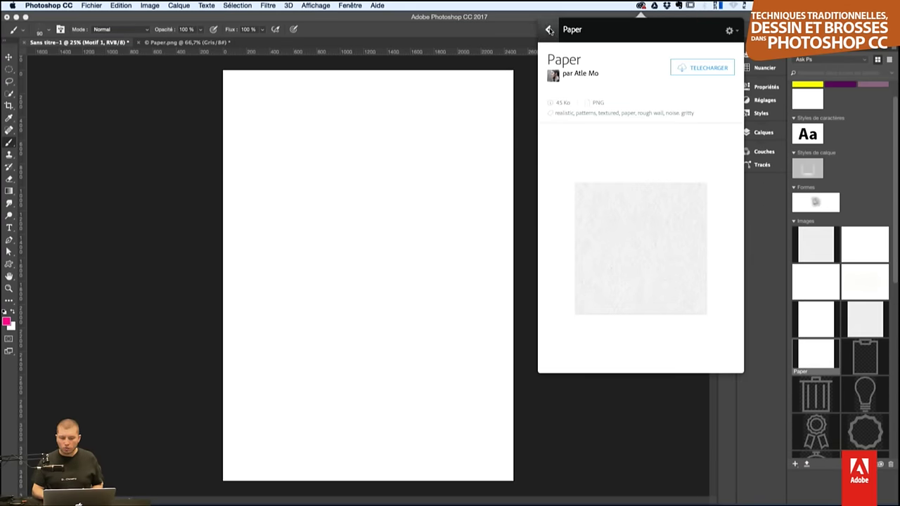
{"action": "left_click_drag", "start_coordinate": [550, 30], "coordinate": [559, 39]}
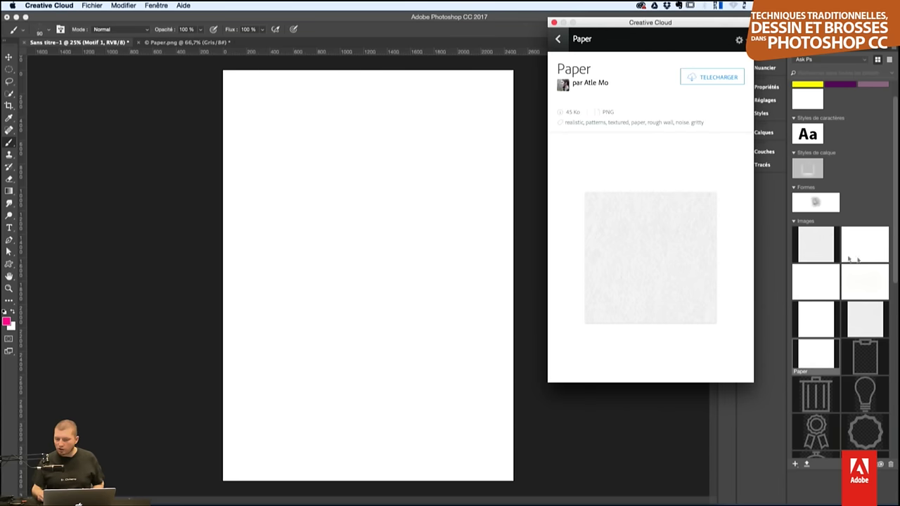
{"action": "left_click", "coordinate": [555, 24]}
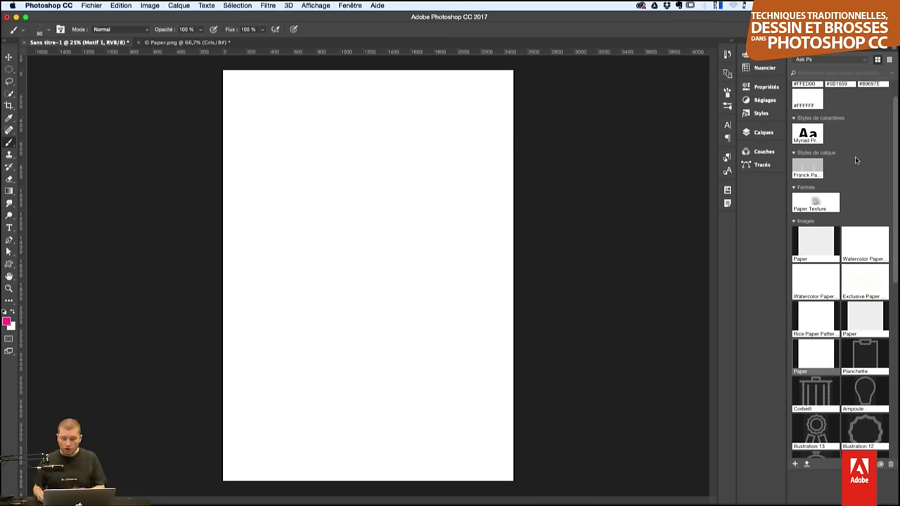
{"action": "scroll", "coordinate": [856, 162], "scroll_direction": "up", "scroll_amount": 2}
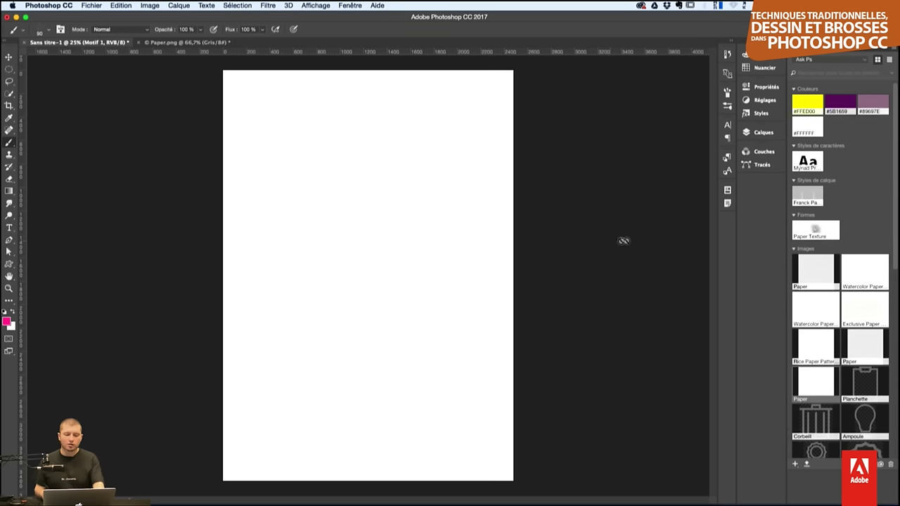
{"action": "key", "text": "super+Tab"}
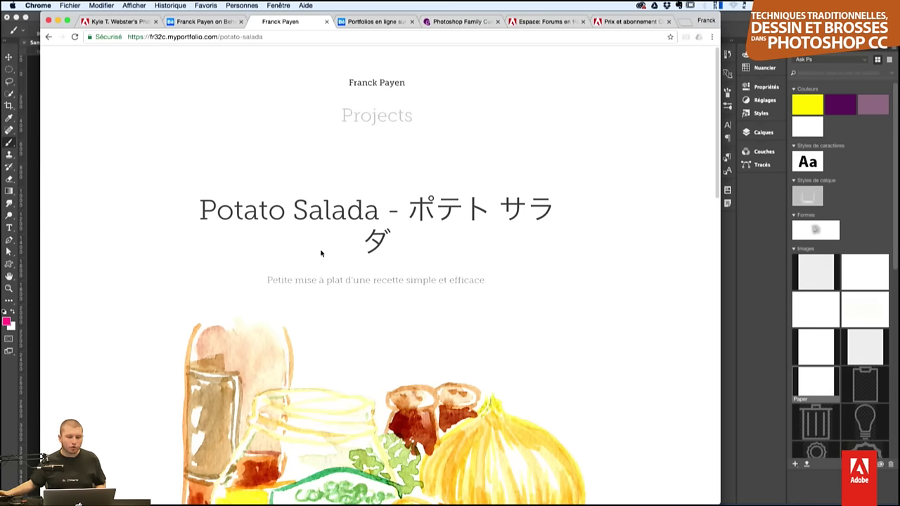
- Read down the Kyle T. Webster brushes blog post
{"action": "left_click", "coordinate": [143, 25]}
{"action": "scroll", "coordinate": [224, 146], "scroll_direction": "up", "scroll_amount": 5}
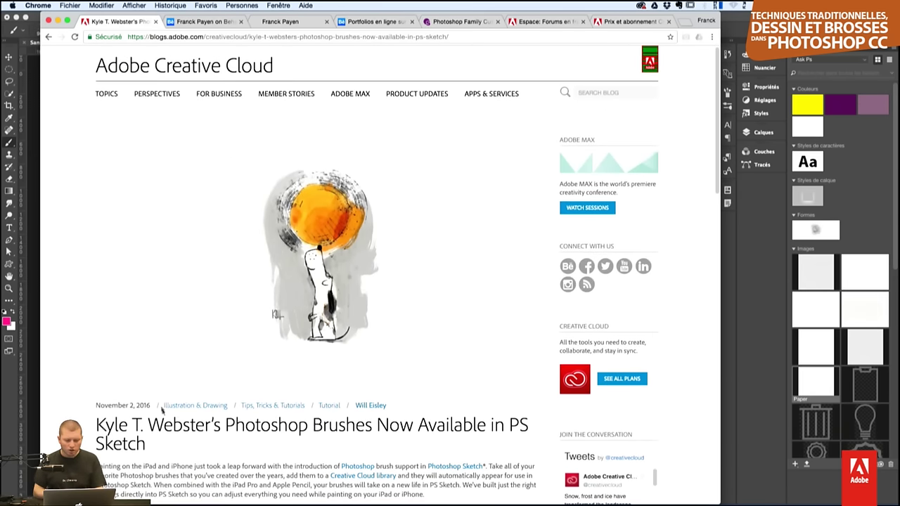
{"action": "scroll", "coordinate": [154, 330], "scroll_direction": "down", "scroll_amount": 2}
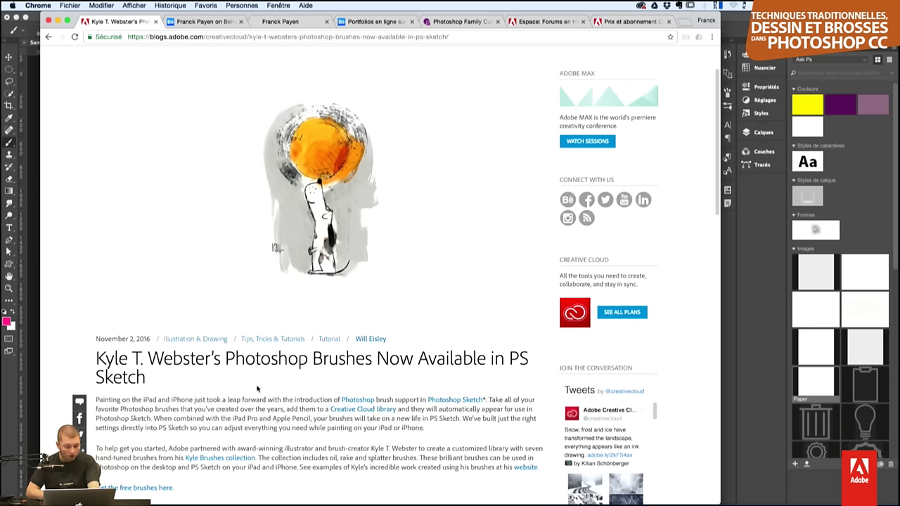
{"action": "scroll", "coordinate": [216, 352], "scroll_direction": "down", "scroll_amount": 2}
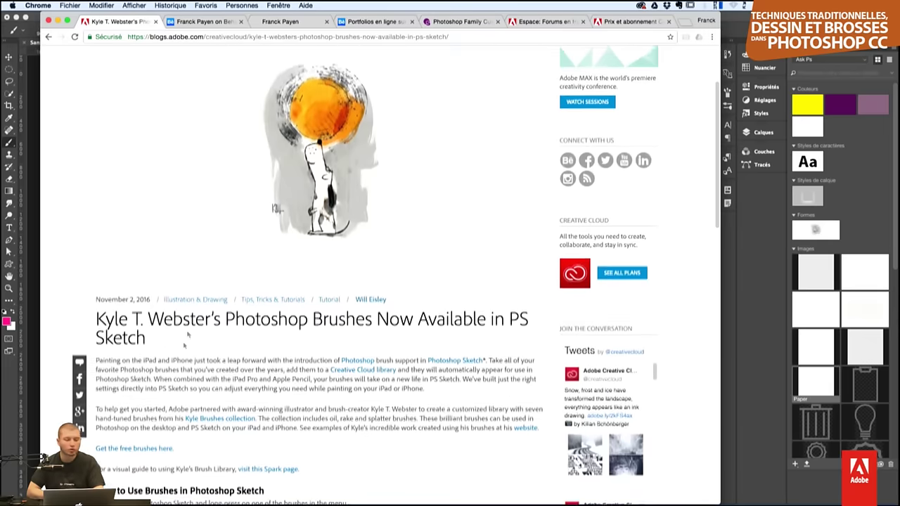
{"action": "scroll", "coordinate": [274, 352], "scroll_direction": "down", "scroll_amount": 2}
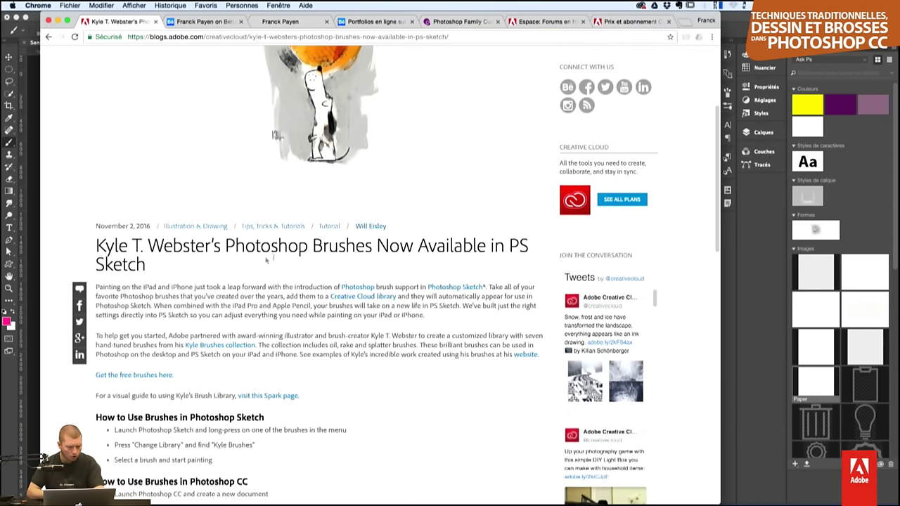
{"action": "scroll", "coordinate": [268, 337], "scroll_direction": "down", "scroll_amount": 1}
{"action": "scroll", "coordinate": [259, 325], "scroll_direction": "down", "scroll_amount": 2}
{"action": "scroll", "coordinate": [262, 329], "scroll_direction": "down", "scroll_amount": 1}
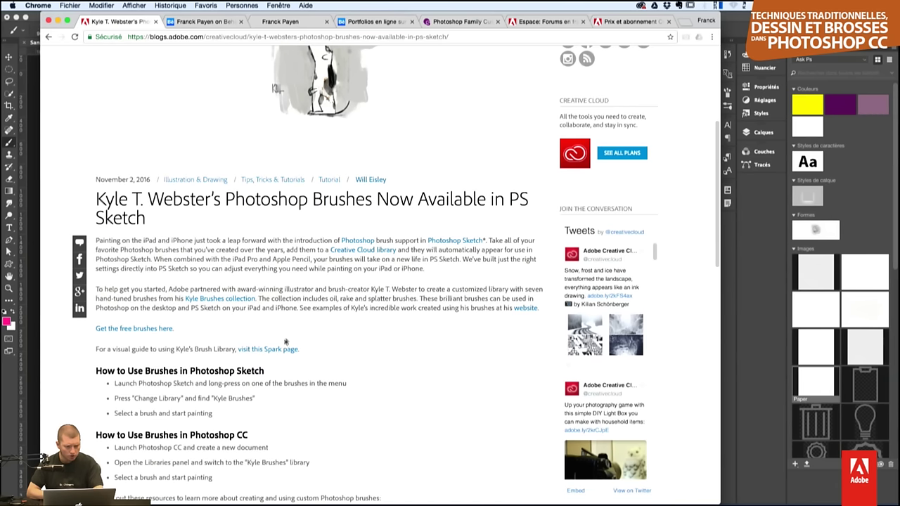
- Open Kyle's website gallery and the Spark brush guide in background tabs
{"action": "left_click", "coordinate": [279, 349], "text": "super"}
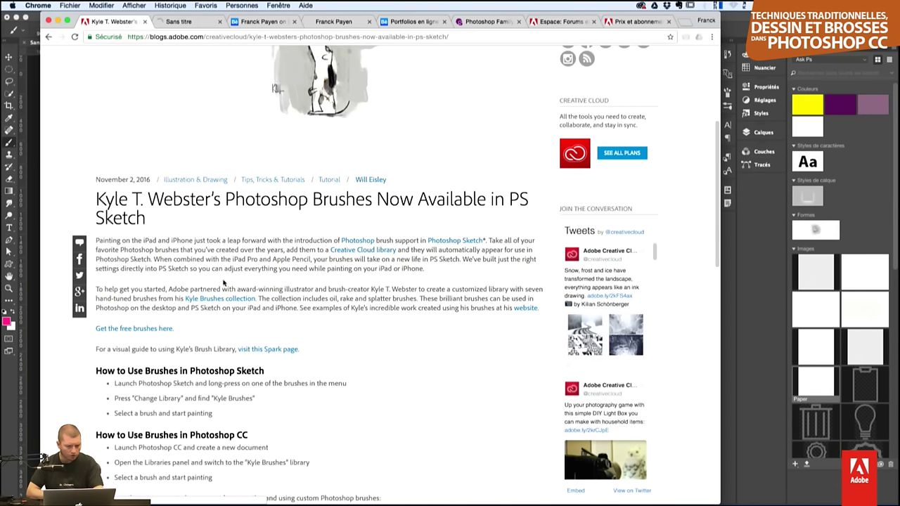
{"action": "scroll", "coordinate": [336, 315], "scroll_direction": "down", "scroll_amount": 1}
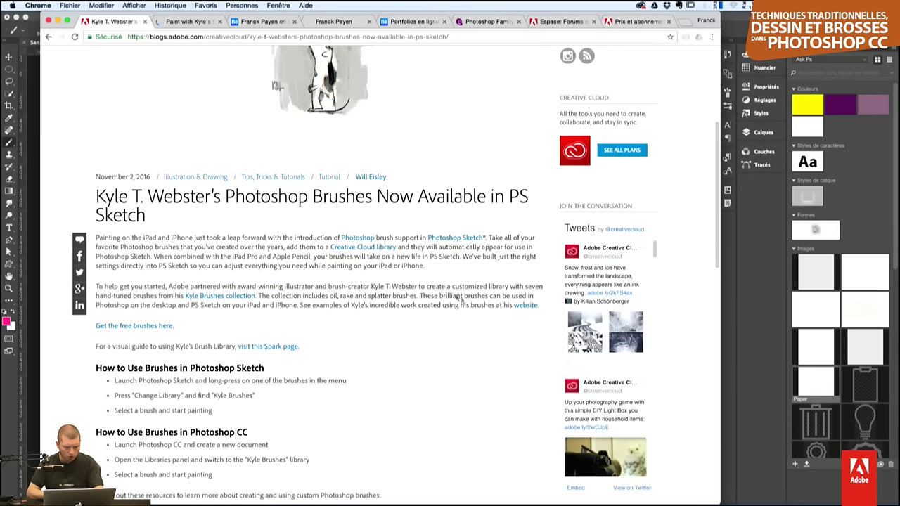
{"action": "left_click", "coordinate": [526, 307], "text": "super"}
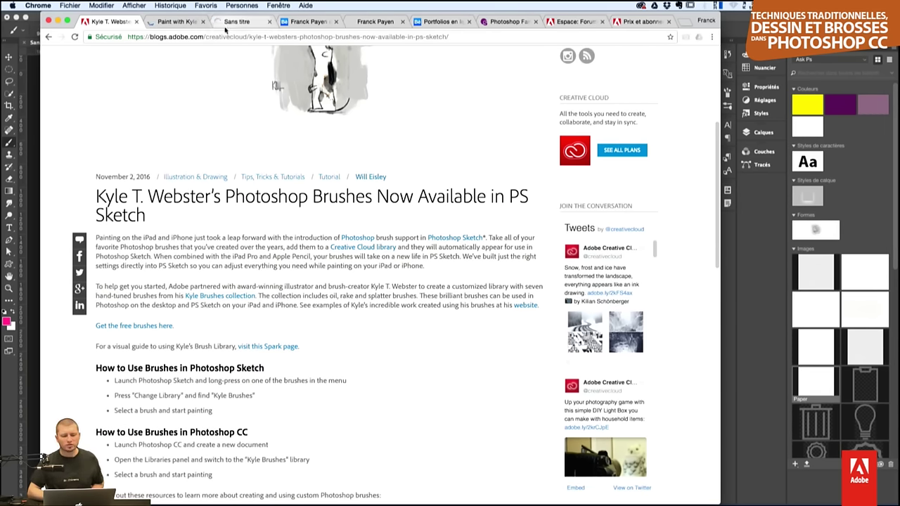
- Browse the kylebrush.com gallery, then move to the 'Paint with Kyle's' Spark page
{"action": "left_click", "coordinate": [237, 22]}
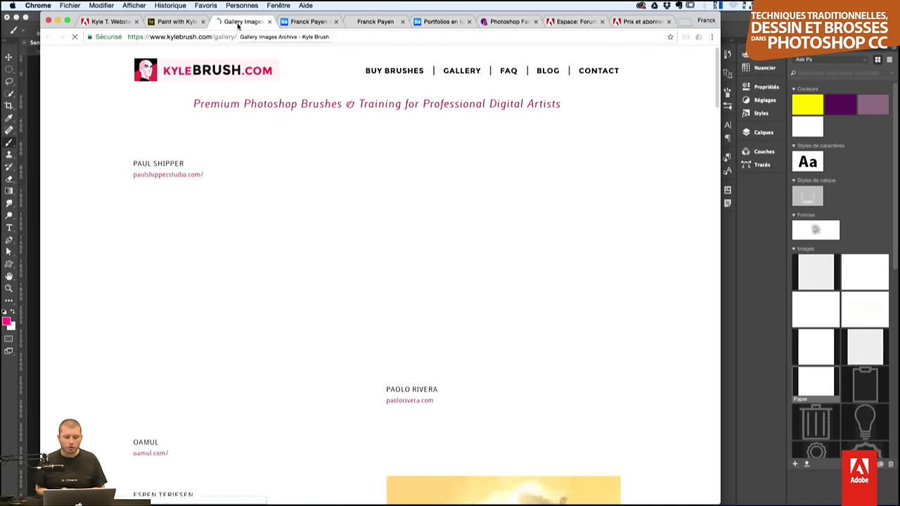
{"action": "scroll", "coordinate": [599, 304], "scroll_direction": "down", "scroll_amount": 4}
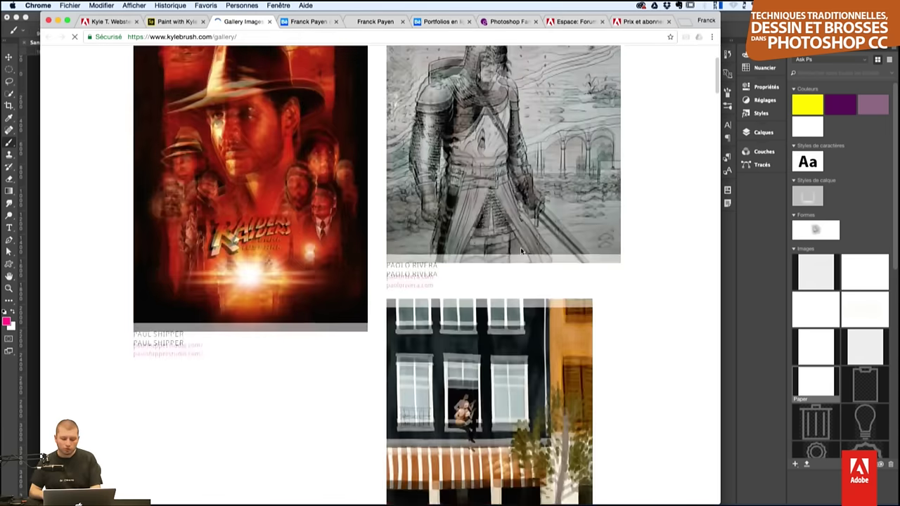
{"action": "scroll", "coordinate": [599, 304], "scroll_direction": "down", "scroll_amount": 5}
{"action": "scroll", "coordinate": [600, 304], "scroll_direction": "down", "scroll_amount": 1}
{"action": "scroll", "coordinate": [605, 313], "scroll_direction": "down", "scroll_amount": 1}
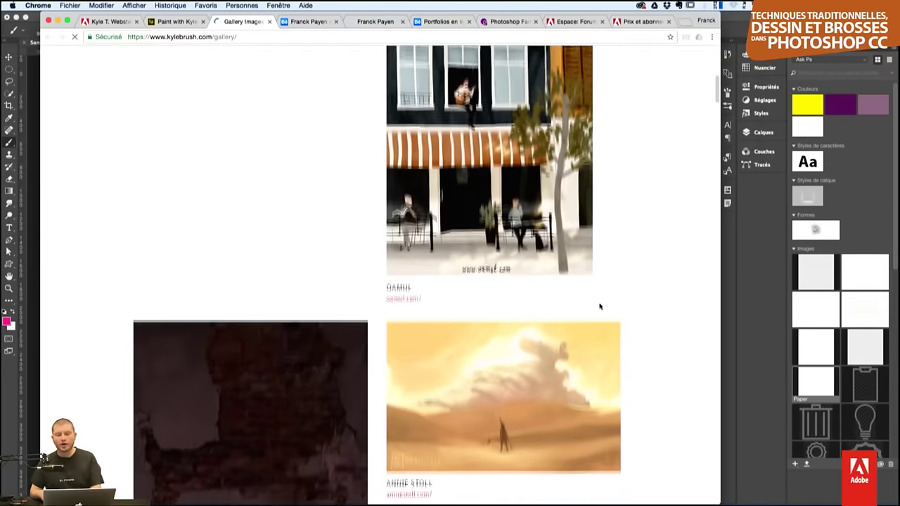
{"action": "scroll", "coordinate": [601, 309], "scroll_direction": "down", "scroll_amount": 2}
{"action": "scroll", "coordinate": [612, 327], "scroll_direction": "down", "scroll_amount": 2}
{"action": "scroll", "coordinate": [623, 343], "scroll_direction": "down", "scroll_amount": 5}
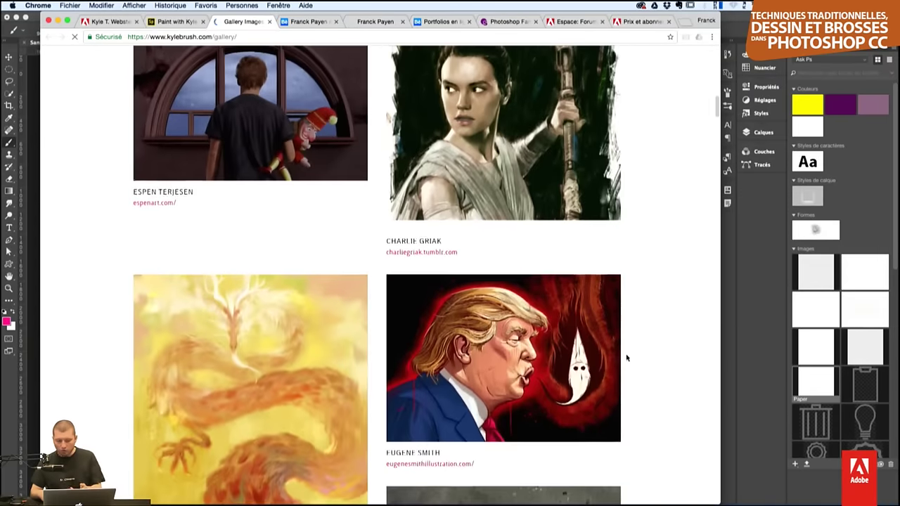
{"action": "scroll", "coordinate": [611, 334], "scroll_direction": "up", "scroll_amount": 5}
{"action": "scroll", "coordinate": [603, 328], "scroll_direction": "up", "scroll_amount": 10}
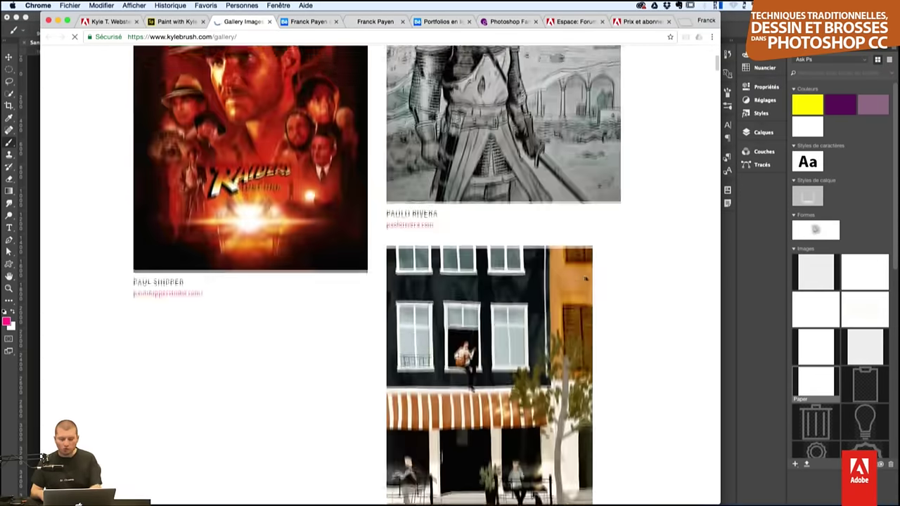
{"action": "scroll", "coordinate": [602, 329], "scroll_direction": "up", "scroll_amount": 2}
{"action": "left_click", "coordinate": [171, 24]}
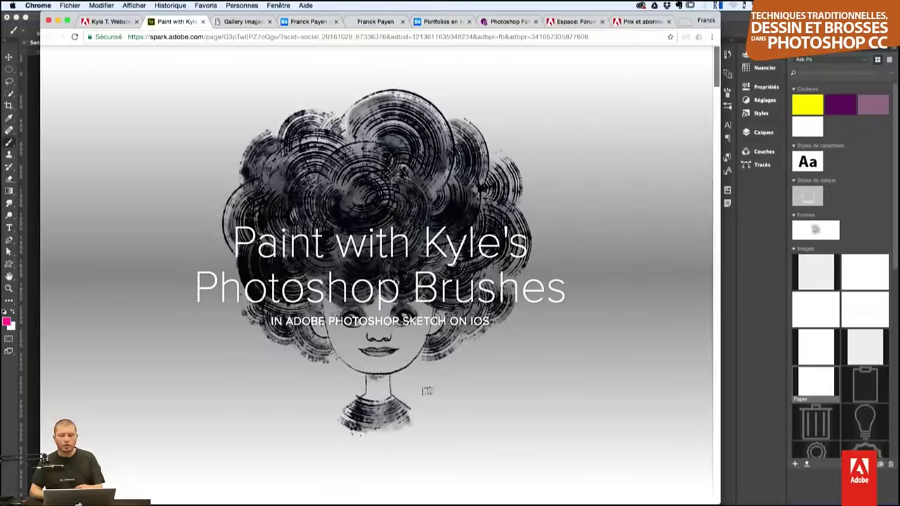
- Read through the Spark guide's Sketch and Photoshop sections, then return to the Adobe blog post
{"action": "scroll", "coordinate": [411, 305], "scroll_direction": "down", "scroll_amount": 1}
{"action": "scroll", "coordinate": [411, 305], "scroll_direction": "down", "scroll_amount": 5}
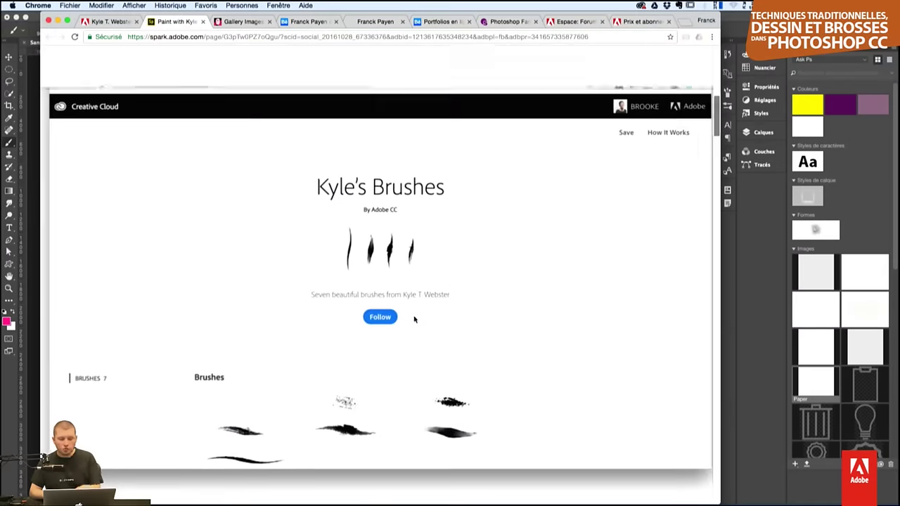
{"action": "scroll", "coordinate": [431, 358], "scroll_direction": "up", "scroll_amount": 1}
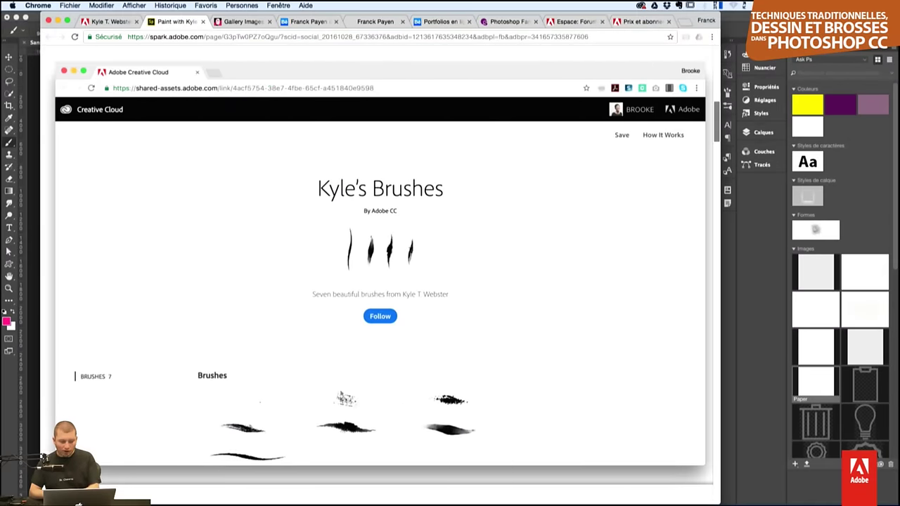
{"action": "scroll", "coordinate": [392, 408], "scroll_direction": "down", "scroll_amount": 2}
{"action": "scroll", "coordinate": [401, 366], "scroll_direction": "down", "scroll_amount": 3}
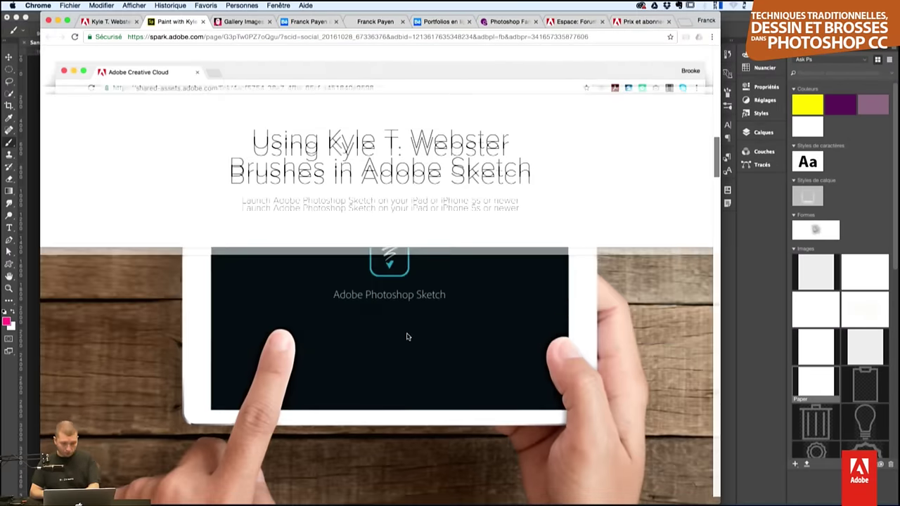
{"action": "scroll", "coordinate": [415, 343], "scroll_direction": "down", "scroll_amount": 2}
{"action": "scroll", "coordinate": [418, 344], "scroll_direction": "down", "scroll_amount": 3}
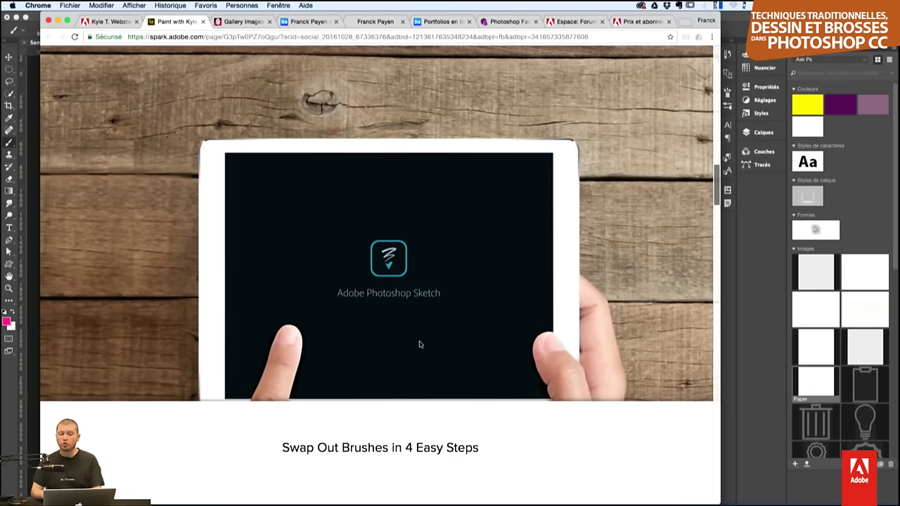
{"action": "scroll", "coordinate": [479, 227], "scroll_direction": "down", "scroll_amount": 5}
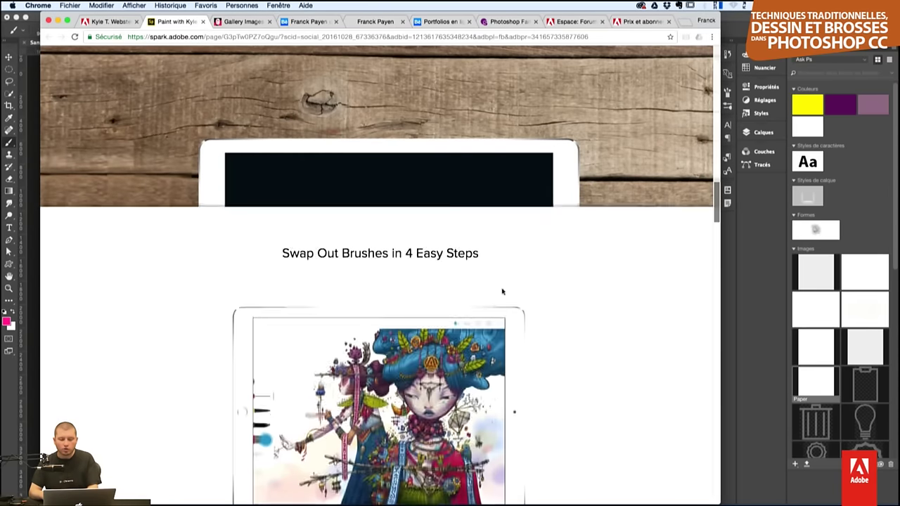
{"action": "scroll", "coordinate": [594, 400], "scroll_direction": "down", "scroll_amount": 2}
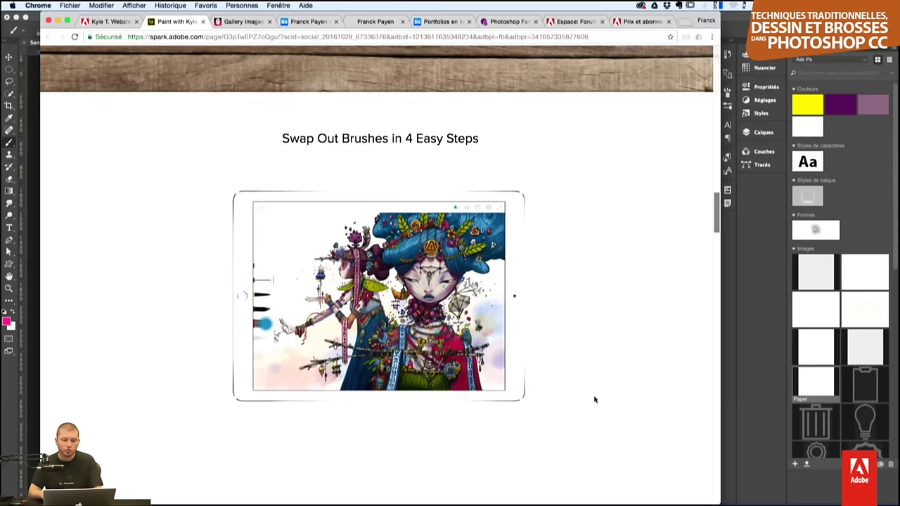
{"action": "scroll", "coordinate": [520, 309], "scroll_direction": "down", "scroll_amount": 2}
{"action": "scroll", "coordinate": [517, 326], "scroll_direction": "down", "scroll_amount": 2}
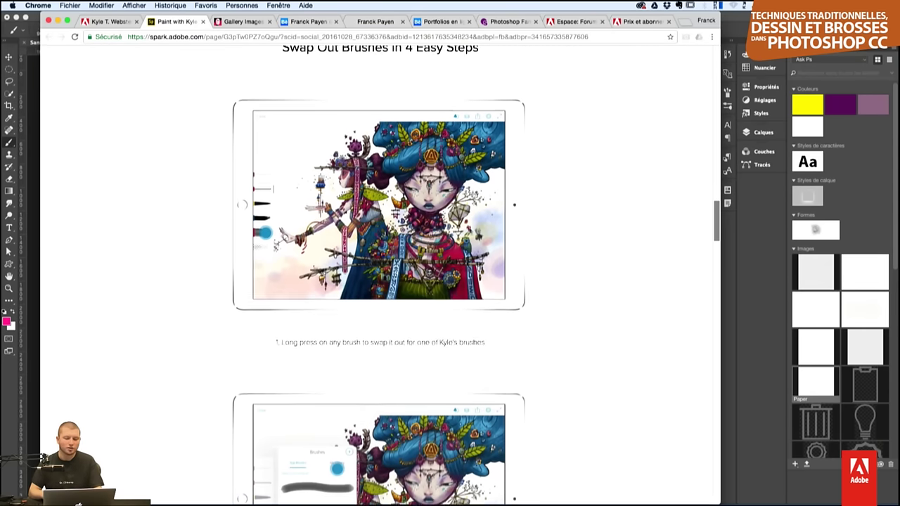
{"action": "scroll", "coordinate": [386, 295], "scroll_direction": "down", "scroll_amount": 2}
{"action": "scroll", "coordinate": [387, 296], "scroll_direction": "down", "scroll_amount": 1}
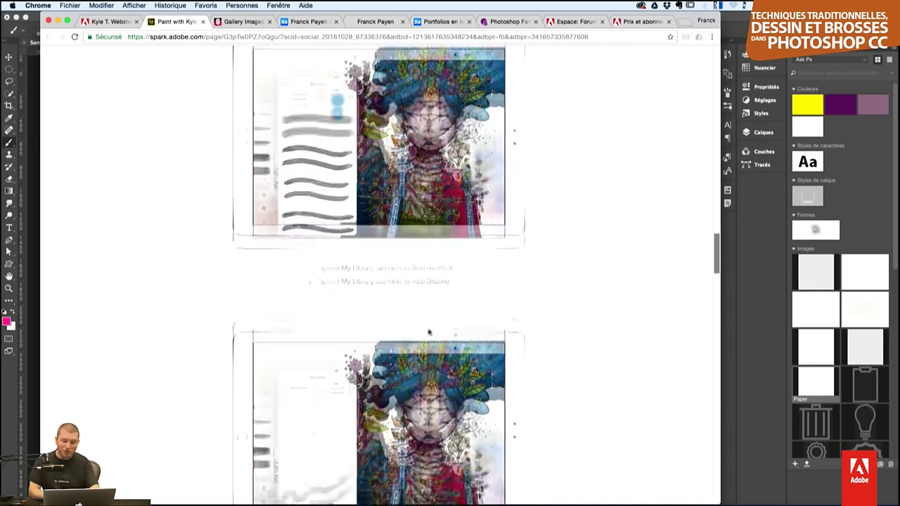
{"action": "scroll", "coordinate": [428, 332], "scroll_direction": "down", "scroll_amount": 1}
{"action": "scroll", "coordinate": [436, 331], "scroll_direction": "down", "scroll_amount": 2}
{"action": "scroll", "coordinate": [458, 327], "scroll_direction": "down", "scroll_amount": 3}
{"action": "scroll", "coordinate": [460, 327], "scroll_direction": "down", "scroll_amount": 1}
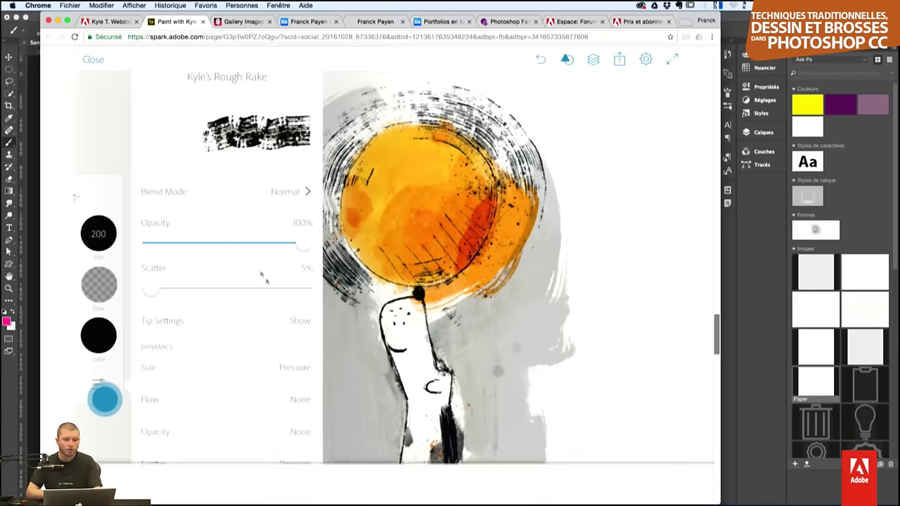
{"action": "scroll", "coordinate": [459, 324], "scroll_direction": "down", "scroll_amount": 2}
{"action": "scroll", "coordinate": [461, 281], "scroll_direction": "down", "scroll_amount": 3}
{"action": "scroll", "coordinate": [465, 213], "scroll_direction": "down", "scroll_amount": 3}
{"action": "scroll", "coordinate": [465, 213], "scroll_direction": "down", "scroll_amount": 3}
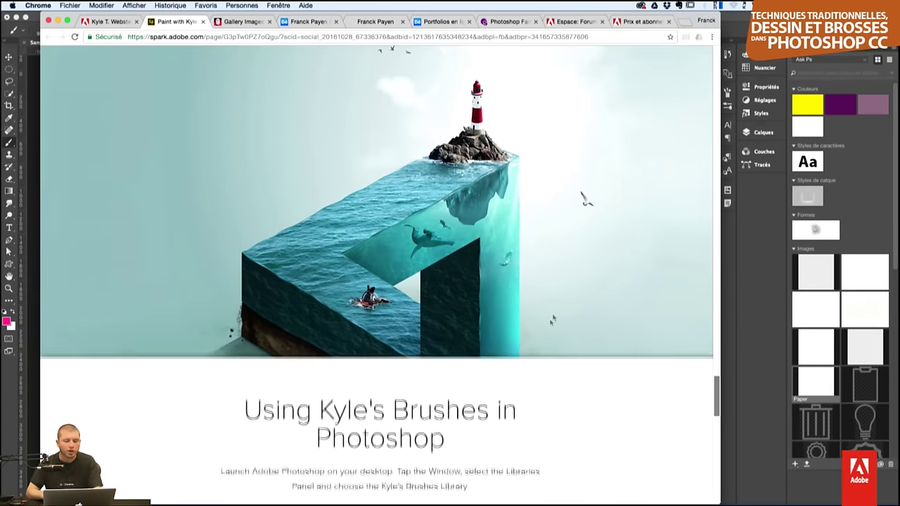
{"action": "scroll", "coordinate": [468, 225], "scroll_direction": "down", "scroll_amount": 3}
{"action": "scroll", "coordinate": [474, 241], "scroll_direction": "down", "scroll_amount": 1}
{"action": "scroll", "coordinate": [313, 169], "scroll_direction": "down", "scroll_amount": 2}
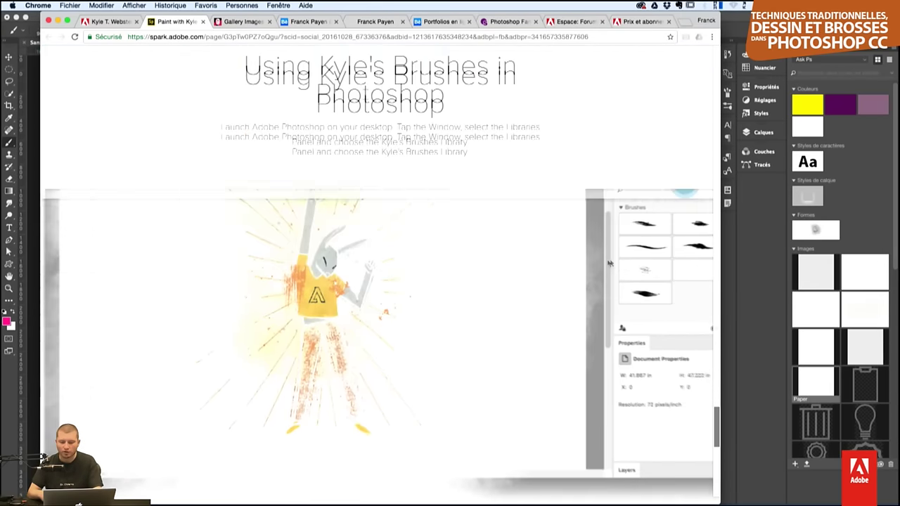
{"action": "scroll", "coordinate": [313, 169], "scroll_direction": "down", "scroll_amount": 2}
{"action": "scroll", "coordinate": [313, 169], "scroll_direction": "down", "scroll_amount": 2}
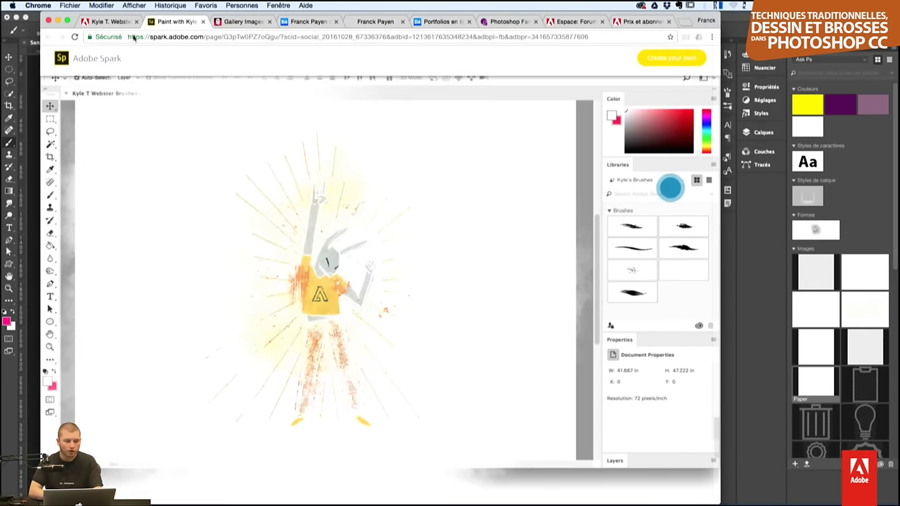
{"action": "left_click", "coordinate": [109, 21]}
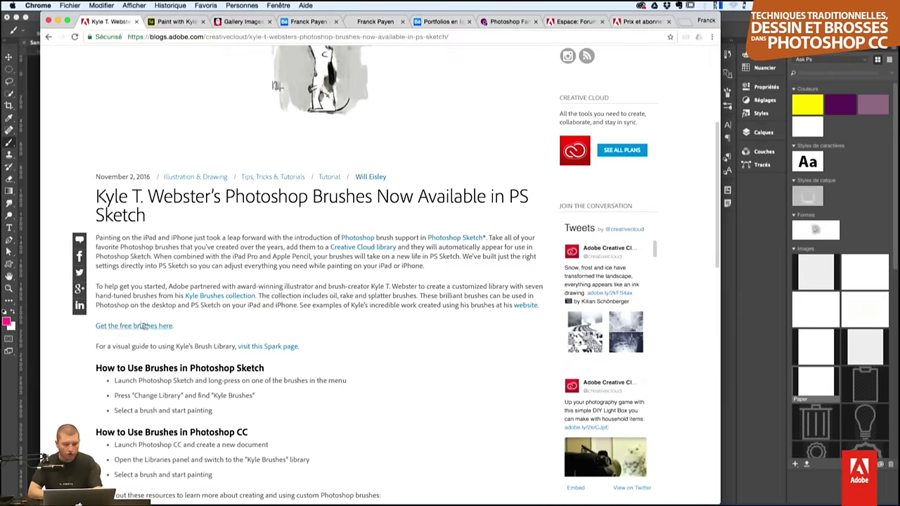
- Open the shared Kyle's Brushes library page of seven brushes, then list Photoshop's libraries
{"action": "left_click", "coordinate": [150, 326]}
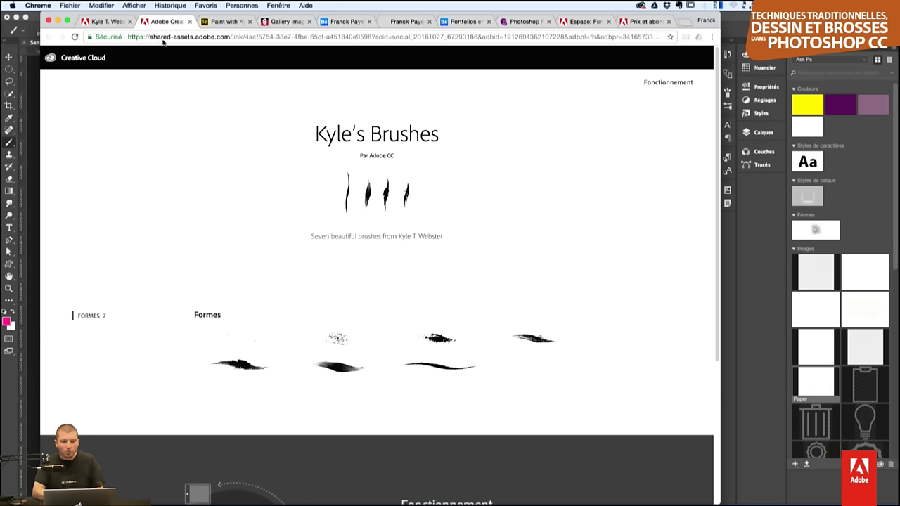
{"action": "left_click_drag", "start_coordinate": [150, 36], "coordinate": [223, 38]}
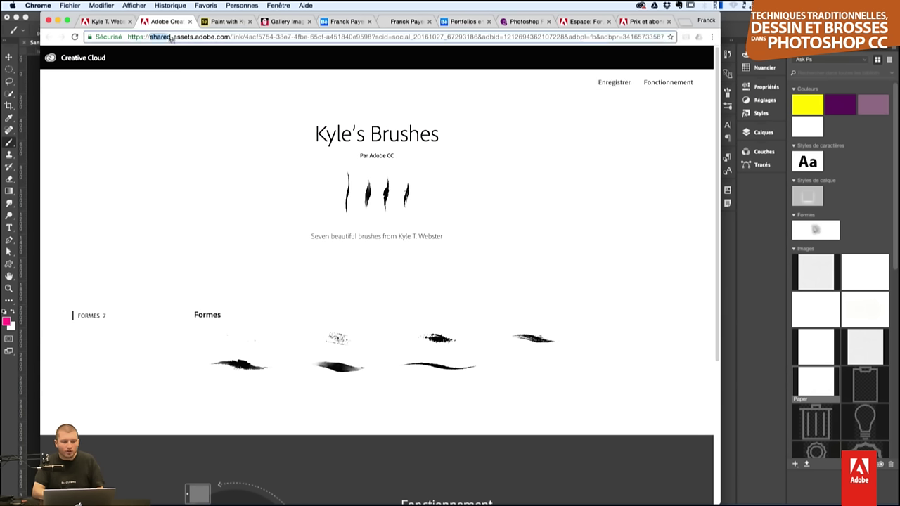
{"action": "left_click", "coordinate": [280, 137]}
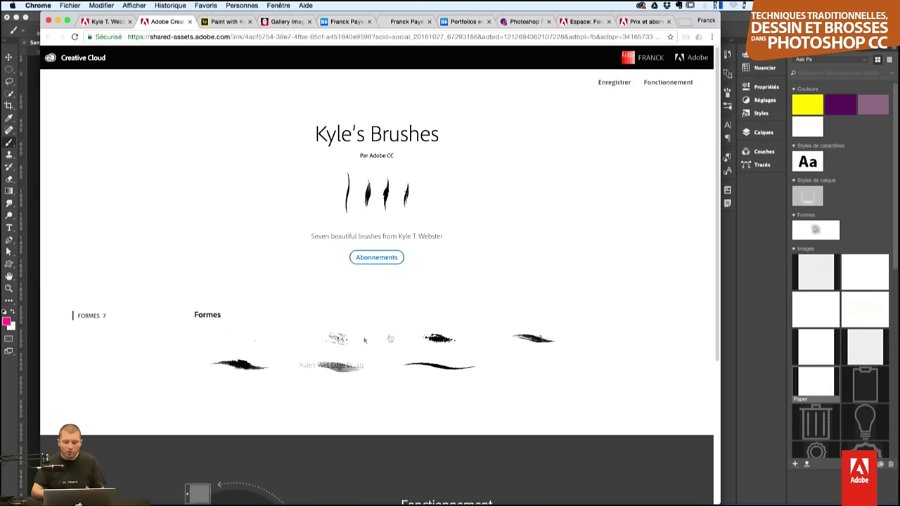
{"action": "scroll", "coordinate": [566, 242], "scroll_direction": "down", "scroll_amount": 5}
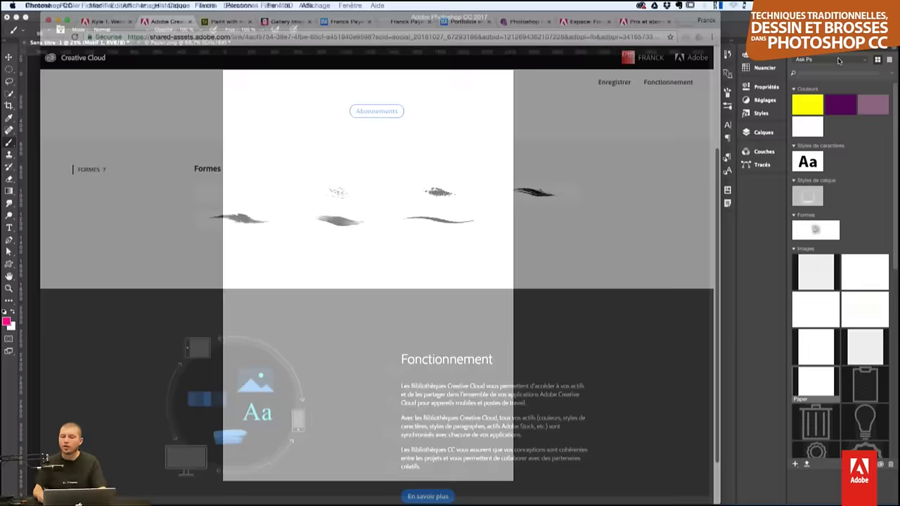
{"action": "left_click", "coordinate": [843, 62]}
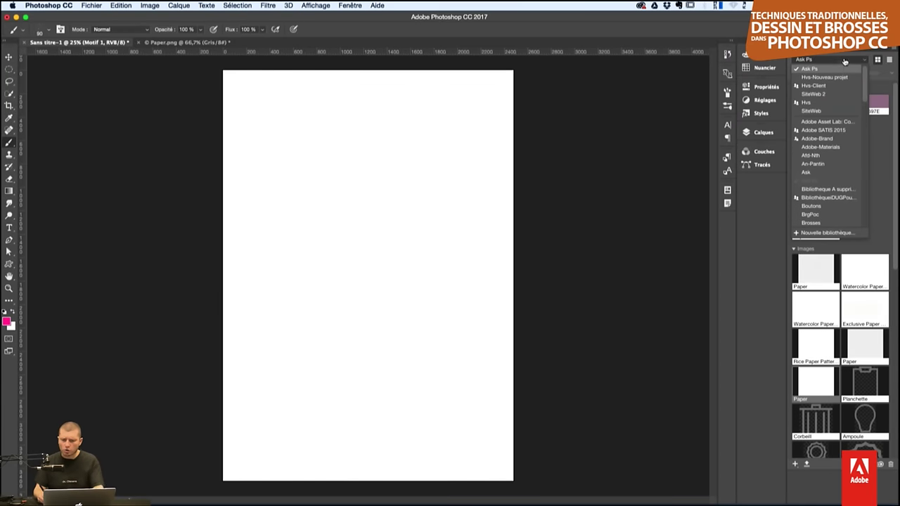
- Search the library for 'kyle' to list 14 brushes, and add layer Calque 1 above Motif 1
{"action": "left_click", "coordinate": [844, 62]}
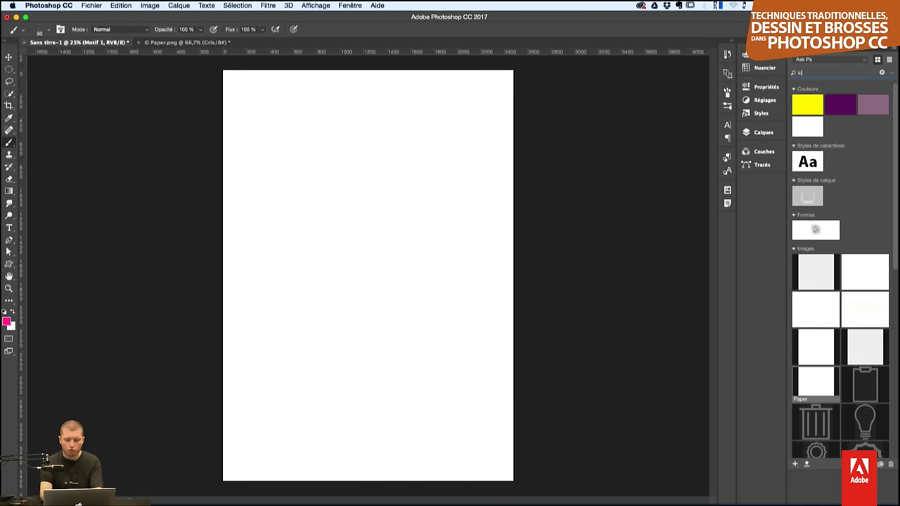
{"action": "type", "text": "yle"}
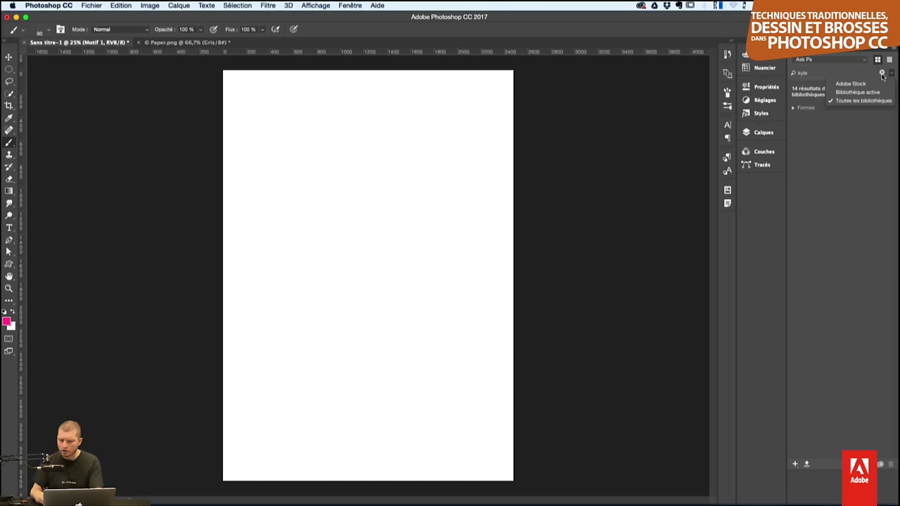
{"action": "left_click", "coordinate": [794, 110]}
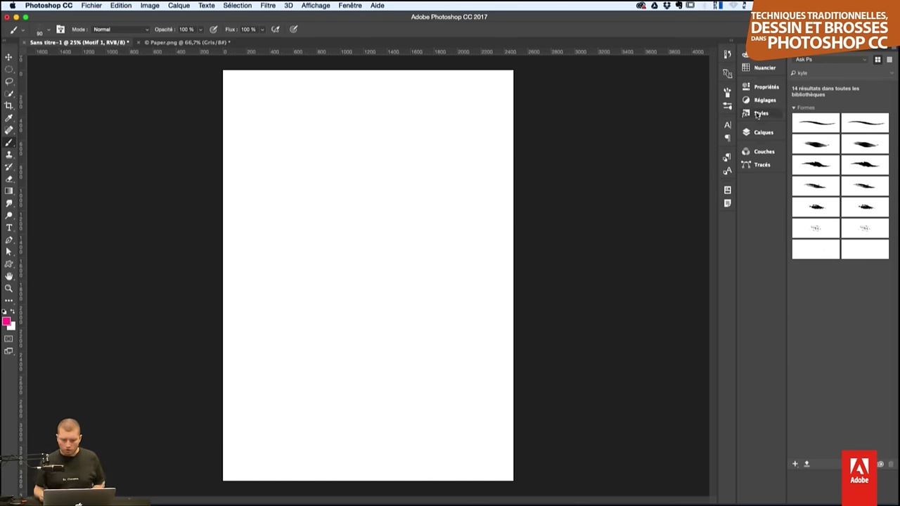
{"action": "left_click", "coordinate": [764, 133]}
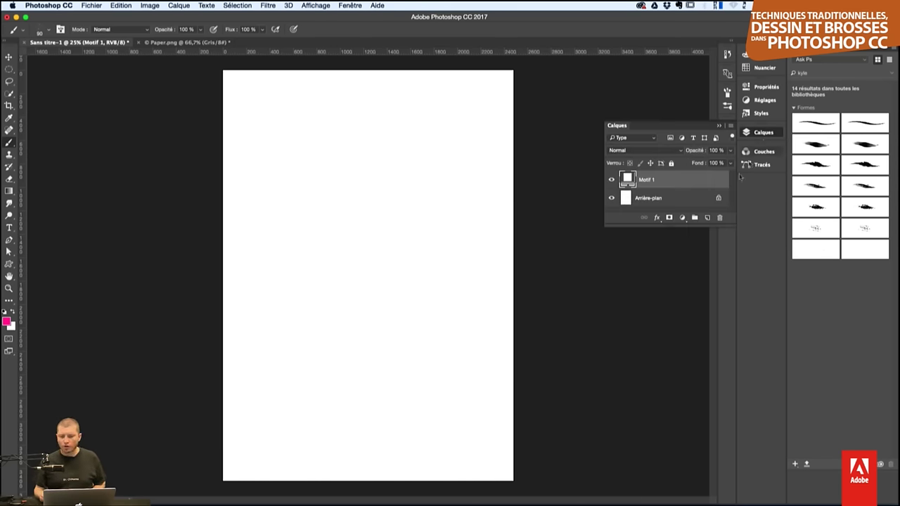
{"action": "left_click", "coordinate": [706, 218]}
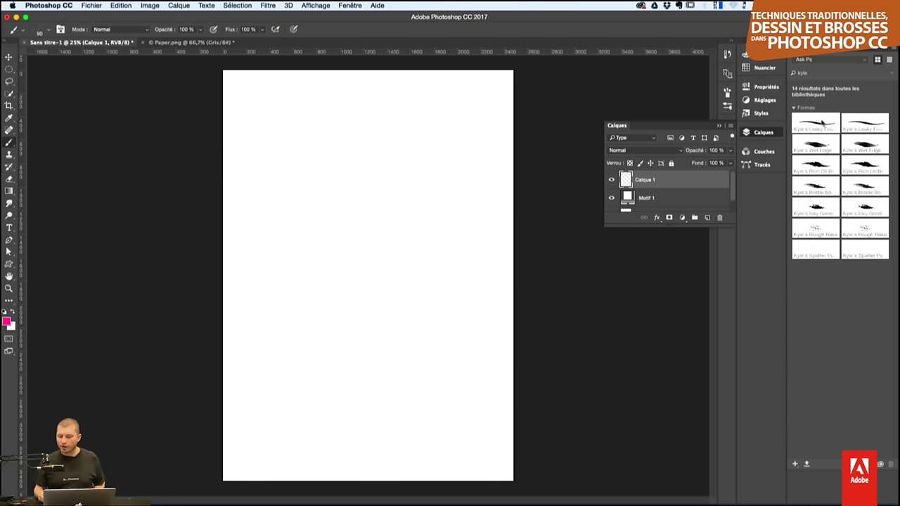
- Paint a pink wavy stroke and pink hatching with the Kyle's Leaky library brush
{"action": "left_click", "coordinate": [816, 123]}
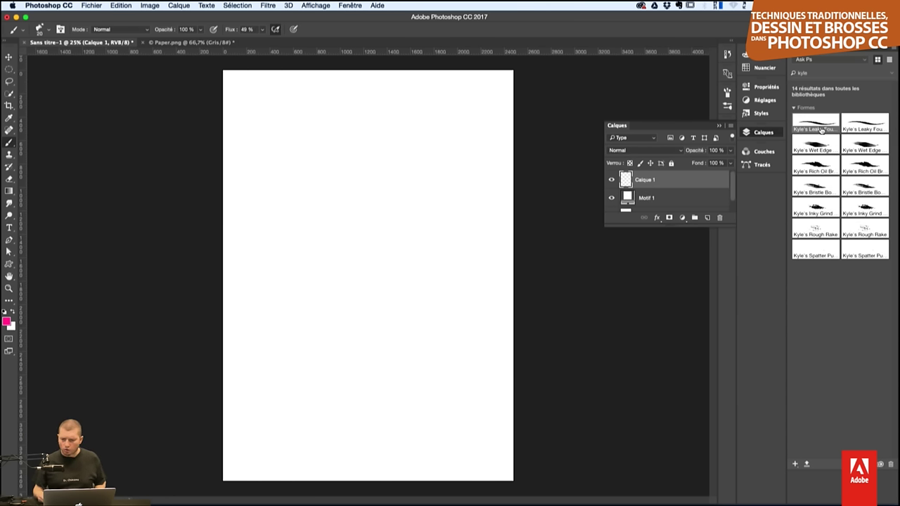
{"action": "left_click_drag", "start_coordinate": [321, 163], "coordinate": [359, 210]}
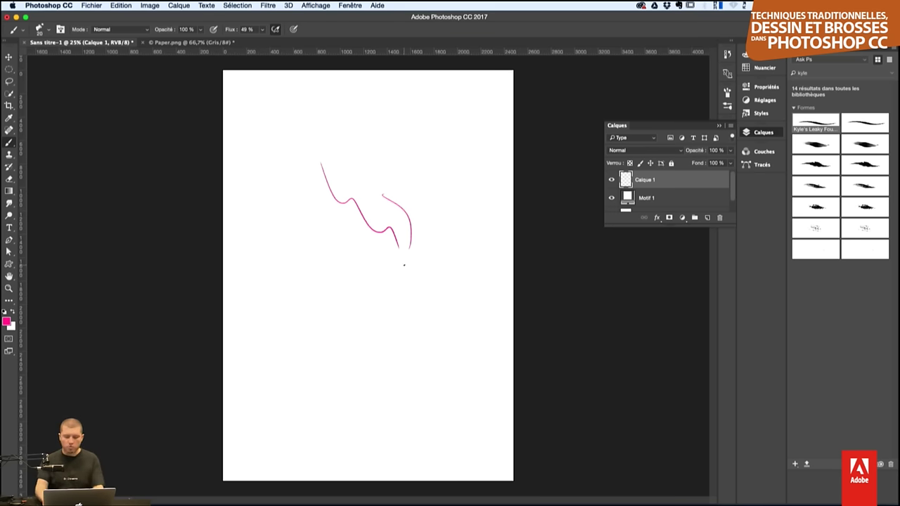
{"action": "key", "text": "ctrl+plus"}
{"action": "key", "text": "ctrl+plus"}
{"action": "key", "text": "ctrl+plus"}
{"action": "key", "text": "ctrl+plus"}
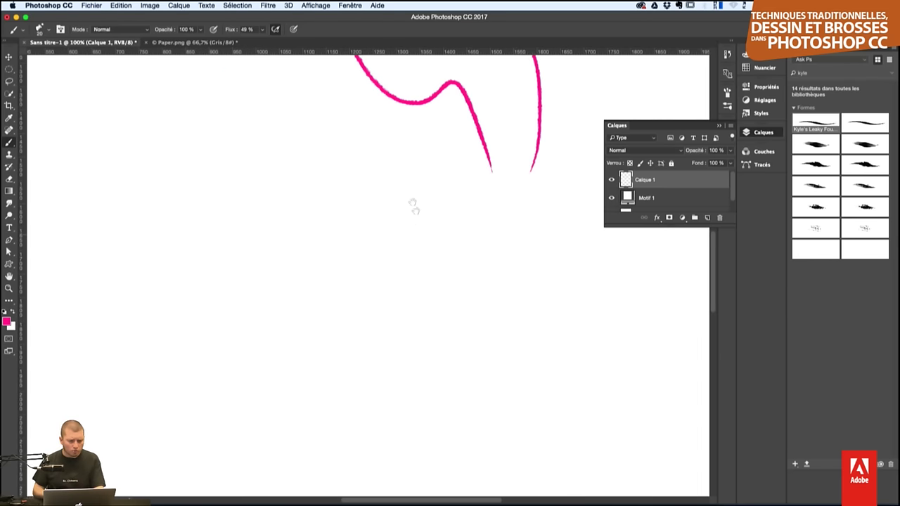
{"action": "left_click_drag", "start_coordinate": [414, 207], "coordinate": [294, 324]}
{"action": "left_click_drag", "start_coordinate": [241, 246], "coordinate": [335, 318]}
{"action": "mouse_move", "coordinate": [253, 271]}
{"action": "left_mouse_down"}
{"action": "mouse_move", "coordinate": [337, 327]}
{"action": "mouse_move", "coordinate": [271, 280]}
{"action": "mouse_move", "coordinate": [330, 315]}
{"action": "left_mouse_up"}
{"action": "left_click_drag", "start_coordinate": [260, 234], "coordinate": [334, 302]}
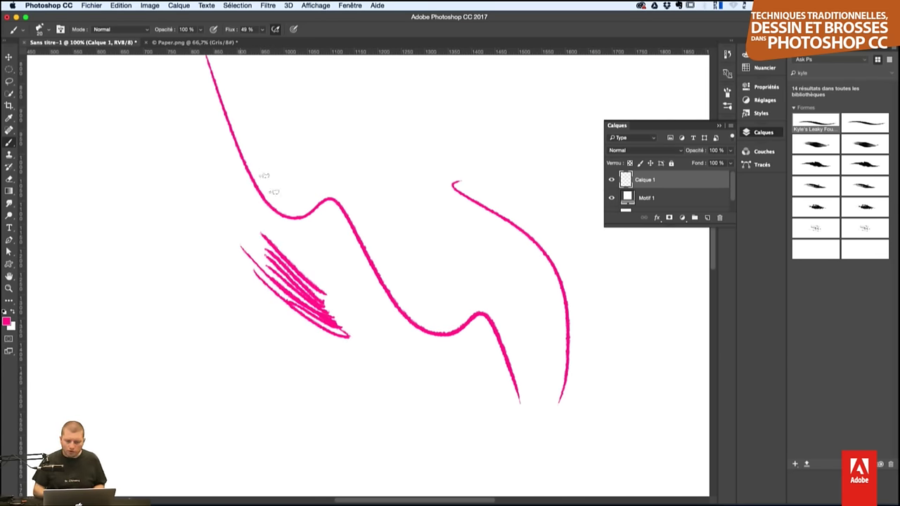
{"action": "left_click_drag", "start_coordinate": [319, 273], "coordinate": [371, 364]}
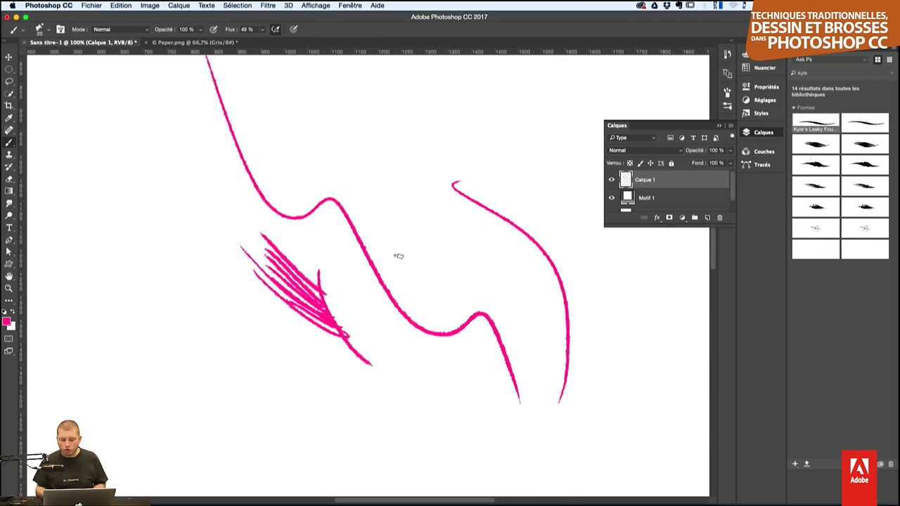
{"action": "mouse_move", "coordinate": [402, 208]}
{"action": "left_mouse_down"}
{"action": "mouse_move", "coordinate": [369, 256]}
{"action": "mouse_move", "coordinate": [375, 262]}
{"action": "left_mouse_up"}
{"action": "left_click_drag", "start_coordinate": [412, 225], "coordinate": [383, 265]}
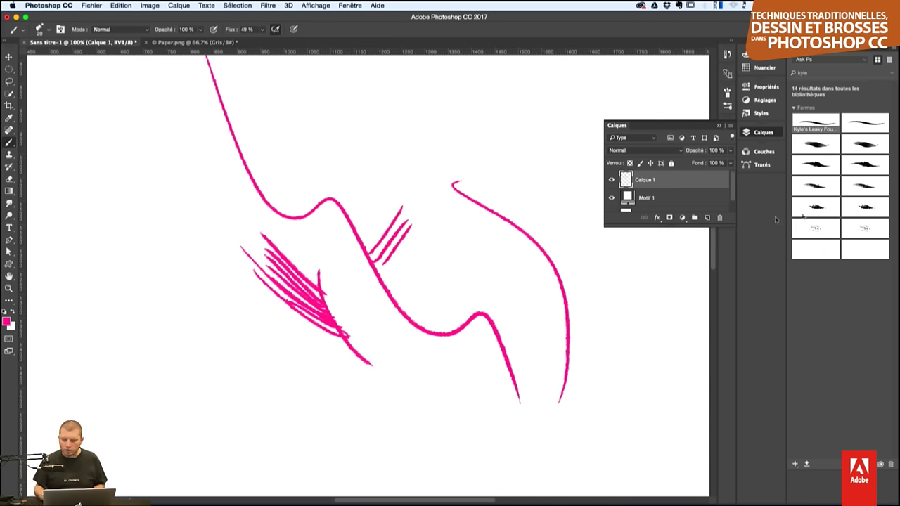
- Paint a broad soft pink stroke at left with Kyle's Wet Edge brush
{"action": "left_click", "coordinate": [817, 145]}
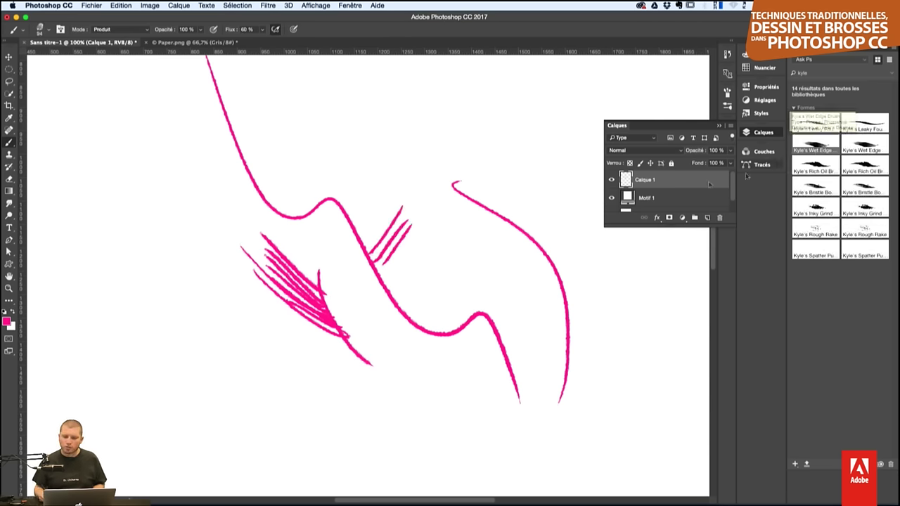
{"action": "left_click_drag", "start_coordinate": [309, 380], "coordinate": [169, 235]}
{"action": "mouse_move", "coordinate": [211, 274]}
{"action": "left_mouse_down"}
{"action": "mouse_move", "coordinate": [271, 317]}
{"action": "mouse_move", "coordinate": [153, 187]}
{"action": "left_mouse_up"}
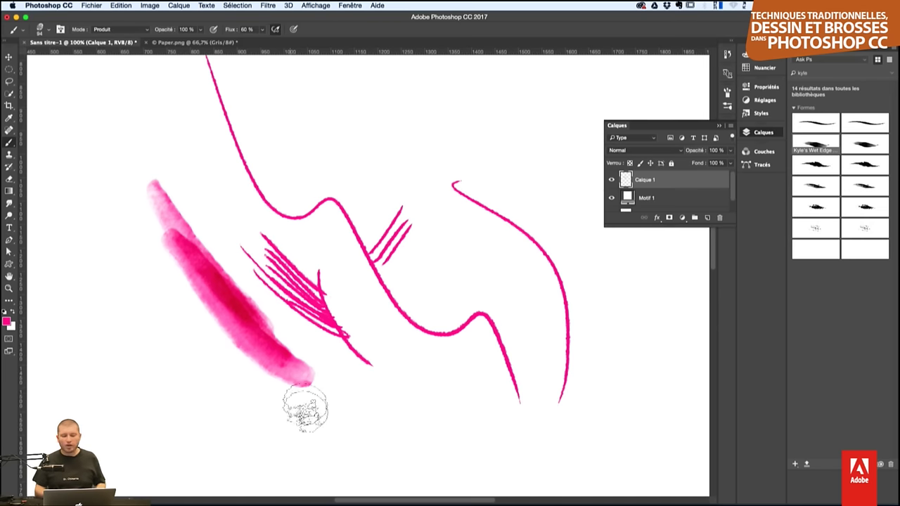
{"action": "left_click", "coordinate": [816, 130]}
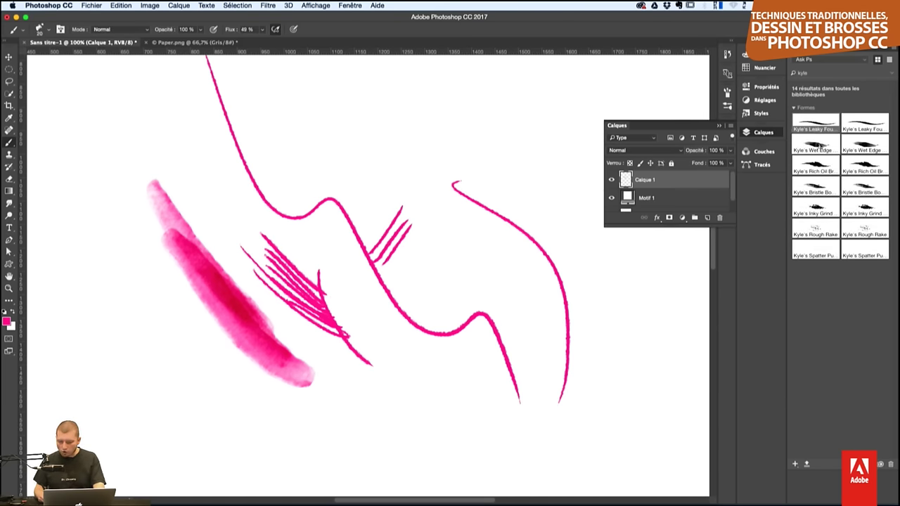
- Clear the kyle search, browse Kyle's Brushes, then switch Libraries to Ask Ps
{"action": "left_click", "coordinate": [883, 73]}
{"action": "left_click", "coordinate": [845, 62]}
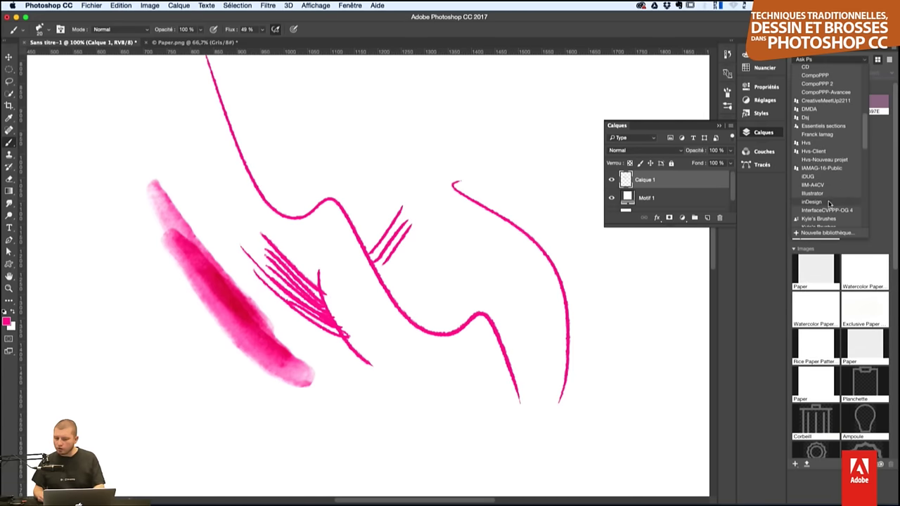
{"action": "left_click", "coordinate": [830, 182]}
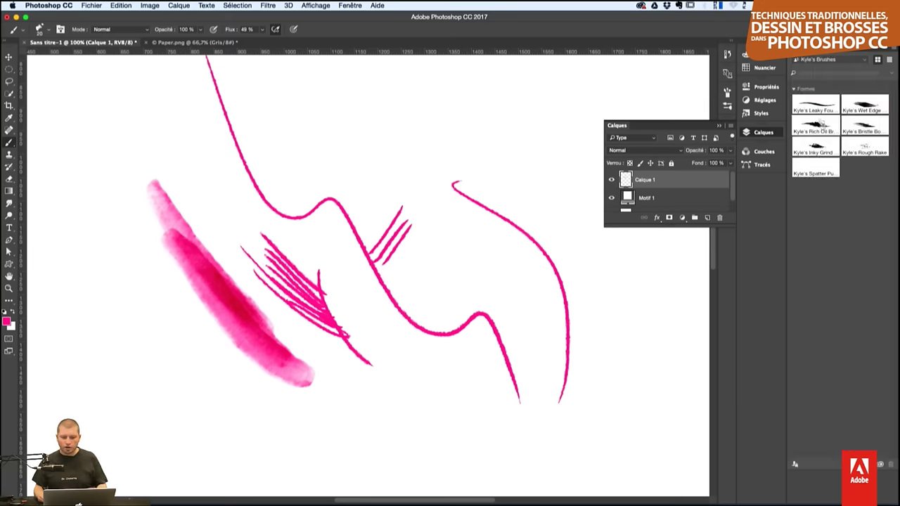
{"action": "left_click", "coordinate": [827, 169]}
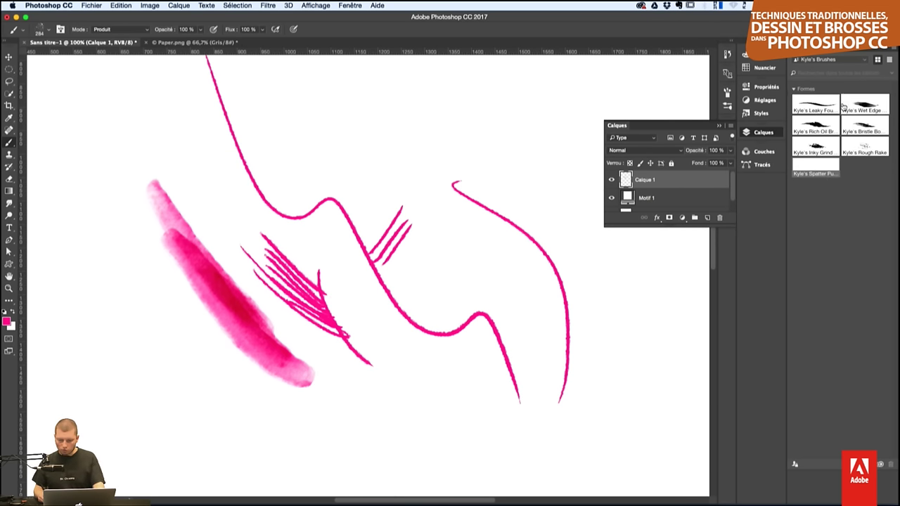
{"action": "right_click", "coordinate": [861, 105]}
{"action": "mouse_move", "coordinate": [811, 117]}
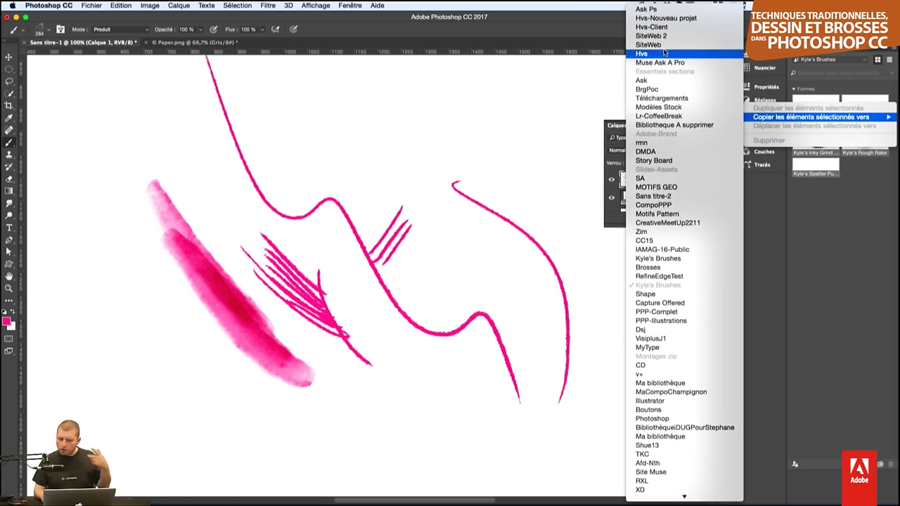
{"action": "left_click", "coordinate": [668, 10]}
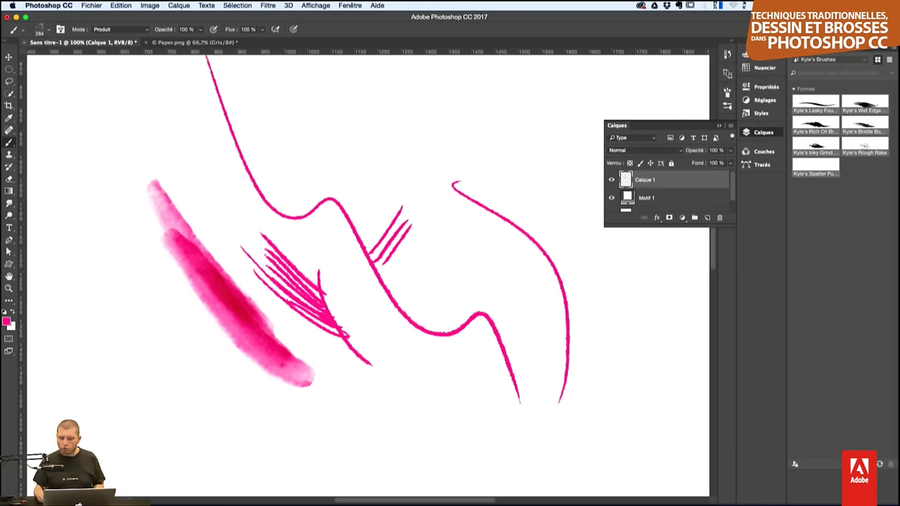
{"action": "left_click", "coordinate": [851, 65]}
{"action": "left_click", "coordinate": [853, 73]}
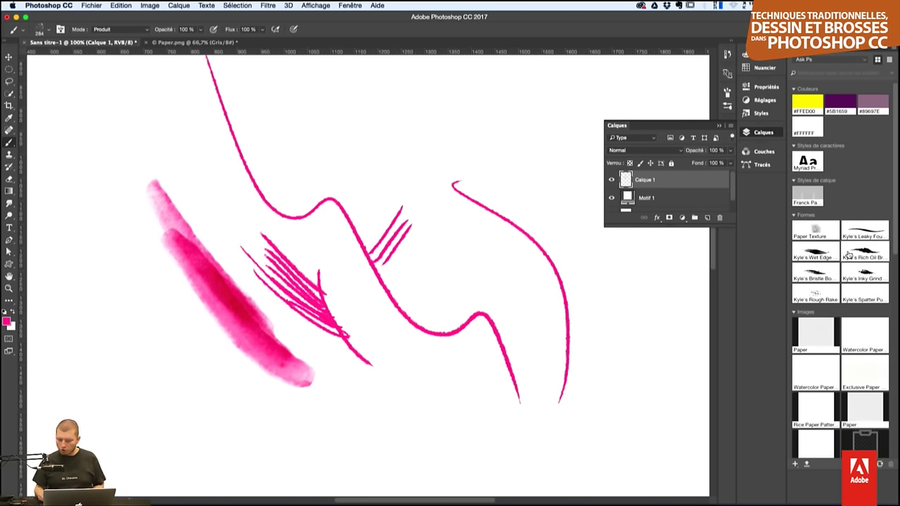
- Paint yellow splatter with Kyle's Spatter and wide yellow Kyle's Rough Rake strokes
{"action": "left_click", "coordinate": [812, 102]}
{"action": "mouse_move", "coordinate": [211, 317]}
{"action": "left_mouse_down"}
{"action": "mouse_move", "coordinate": [330, 394]}
{"action": "mouse_move", "coordinate": [605, 373]}
{"action": "mouse_move", "coordinate": [382, 422]}
{"action": "mouse_move", "coordinate": [422, 408]}
{"action": "left_mouse_up"}
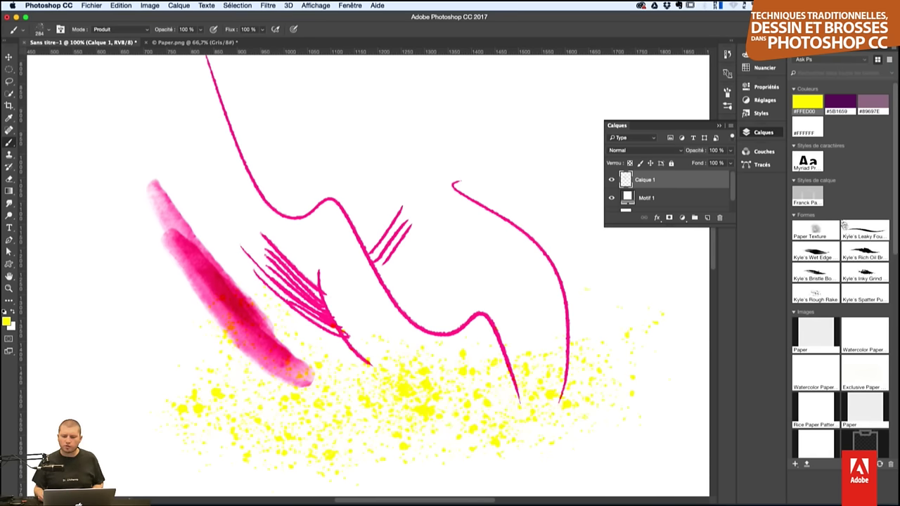
{"action": "left_click", "coordinate": [827, 298]}
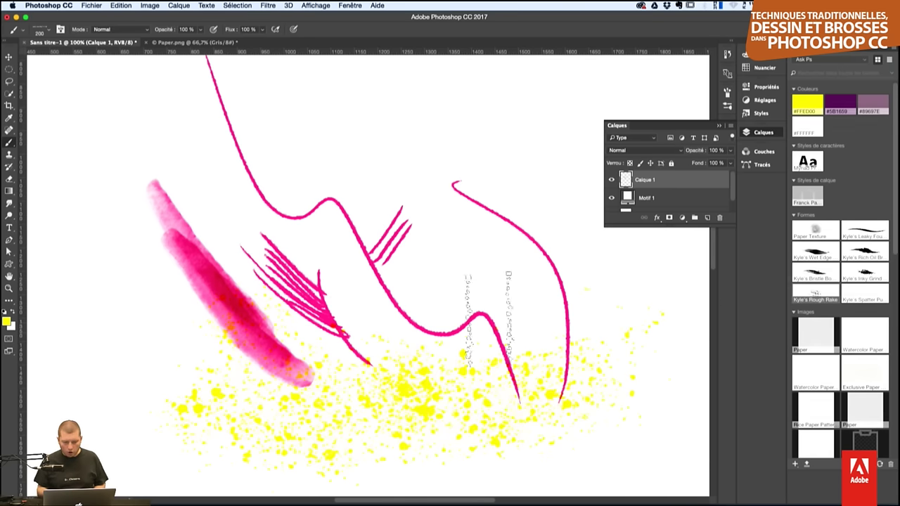
{"action": "mouse_move", "coordinate": [462, 302]}
{"action": "left_mouse_down"}
{"action": "mouse_move", "coordinate": [598, 288]}
{"action": "mouse_move", "coordinate": [316, 140]}
{"action": "mouse_move", "coordinate": [588, 274]}
{"action": "left_mouse_up"}
{"action": "left_click_drag", "start_coordinate": [380, 162], "coordinate": [584, 260]}
{"action": "key", "text": "ctrl+minus"}
{"action": "key", "text": "ctrl+minus"}
- Paint dark purple rake strokes across the upper right and upper left of the canvas
{"action": "left_click", "coordinate": [840, 104]}
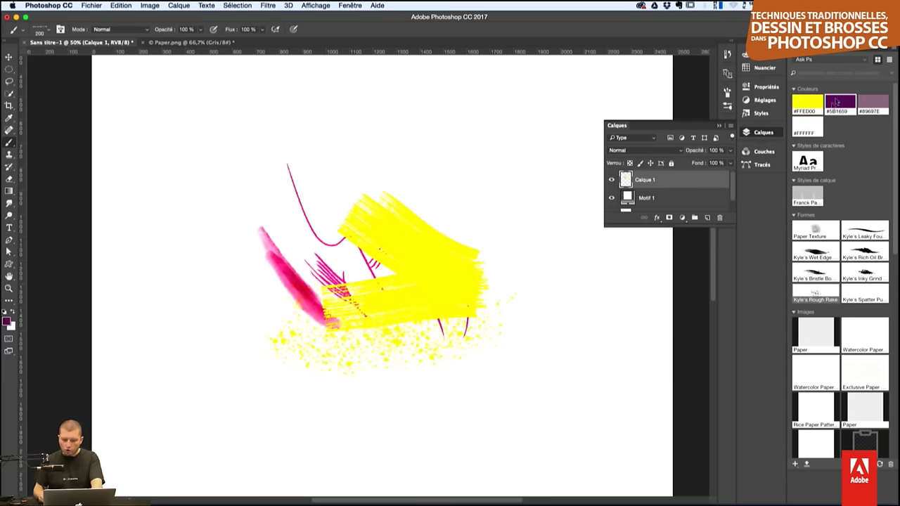
{"action": "left_click_drag", "start_coordinate": [510, 140], "coordinate": [563, 225]}
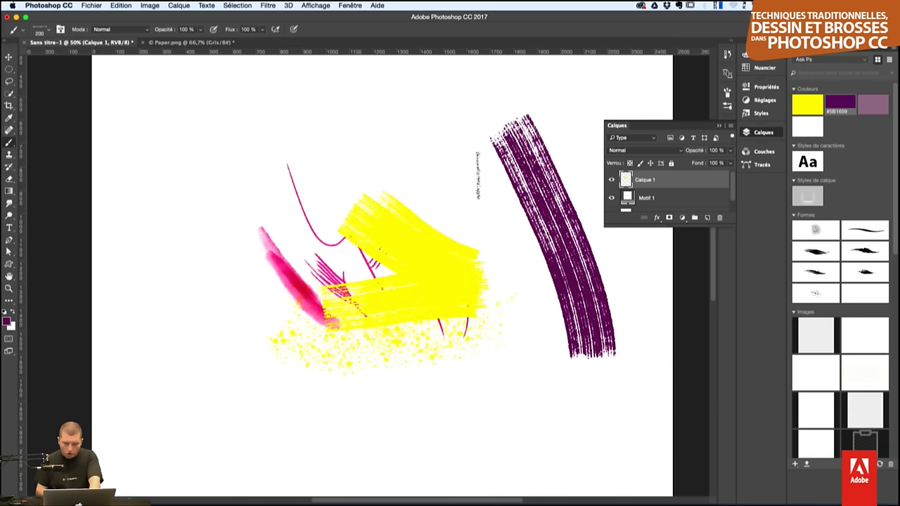
{"action": "left_click_drag", "start_coordinate": [450, 161], "coordinate": [556, 330]}
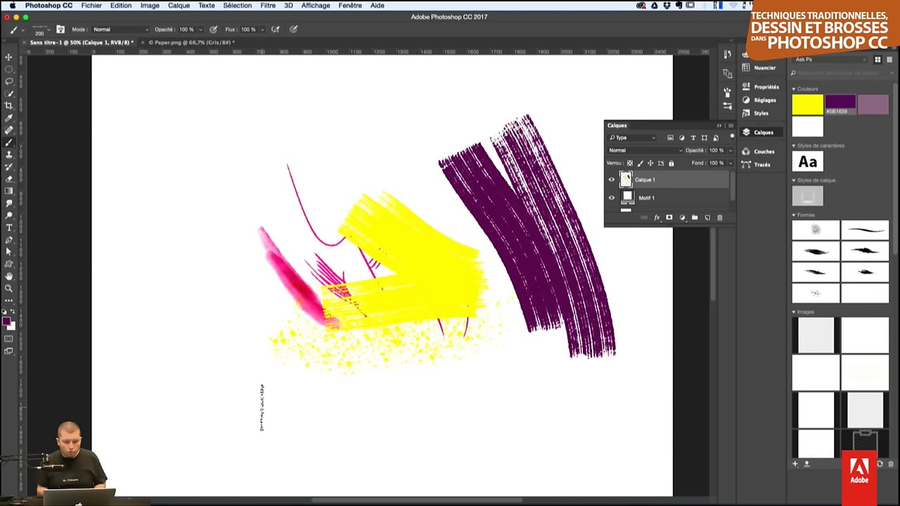
{"action": "key", "text": "super+plus"}
{"action": "key", "text": "super+plus"}
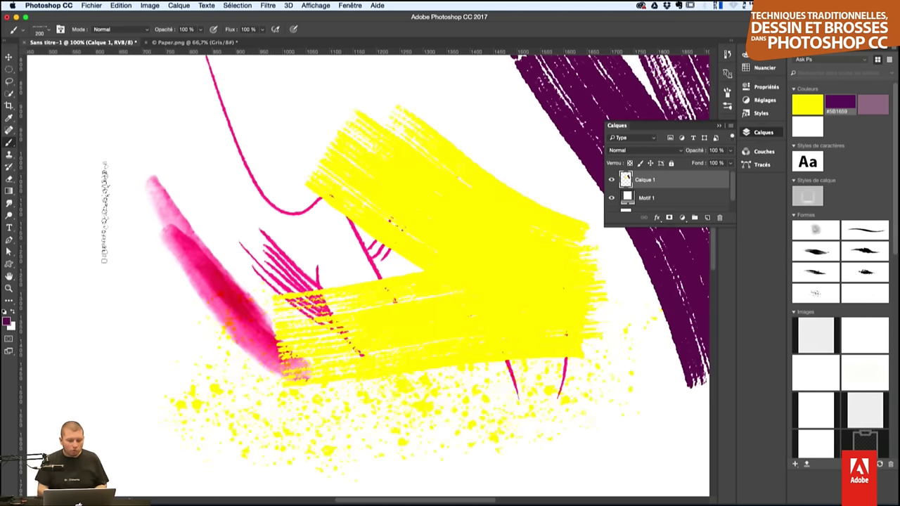
{"action": "left_click_drag", "start_coordinate": [71, 162], "coordinate": [429, 134]}
{"action": "left_click_drag", "start_coordinate": [70, 232], "coordinate": [519, 137]}
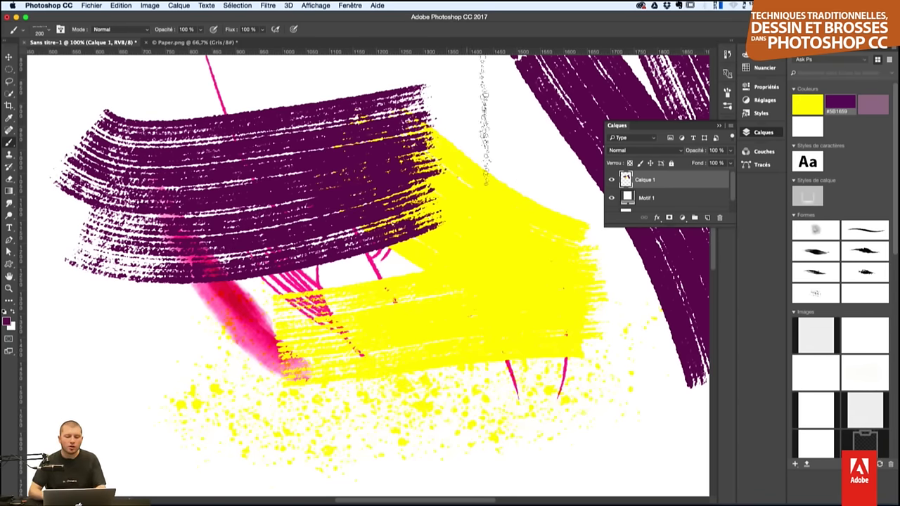
{"action": "left_click_drag", "start_coordinate": [404, 281], "coordinate": [429, 178]}
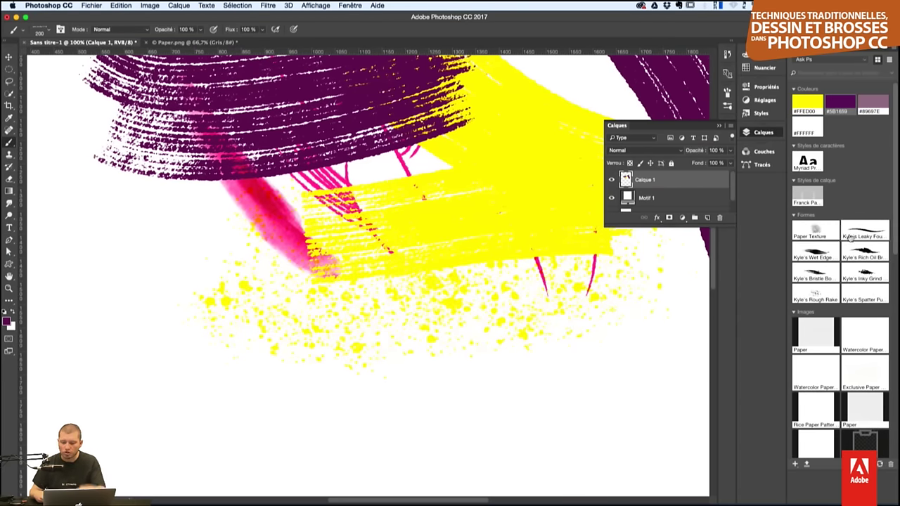
- Paint a purple textured band along the bottom with Kyle's Inky Grind
{"action": "left_click", "coordinate": [866, 273]}
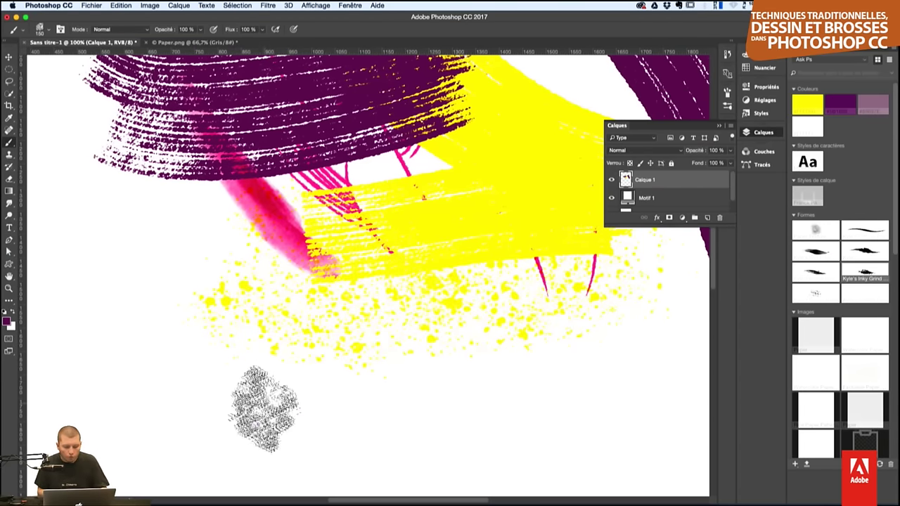
{"action": "left_click_drag", "start_coordinate": [261, 412], "coordinate": [493, 387]}
{"action": "left_click_drag", "start_coordinate": [513, 332], "coordinate": [612, 334]}
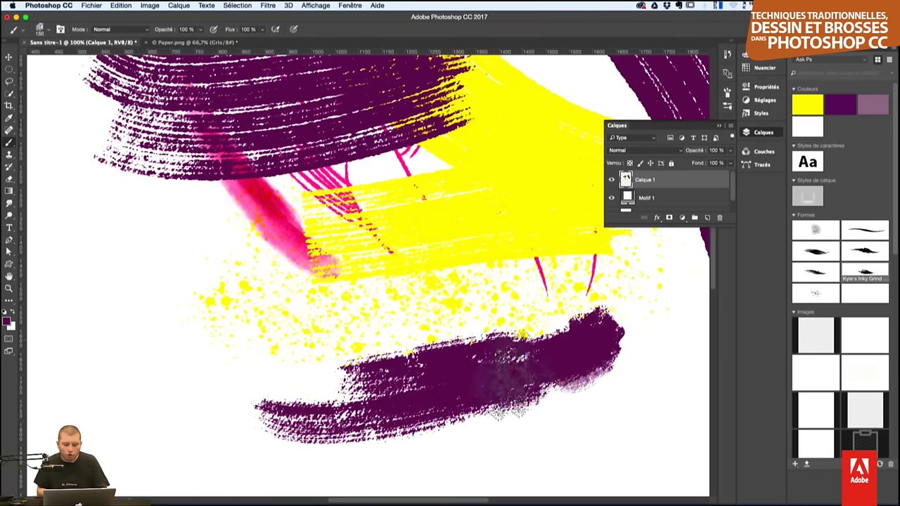
{"action": "left_click_drag", "start_coordinate": [134, 411], "coordinate": [387, 422]}
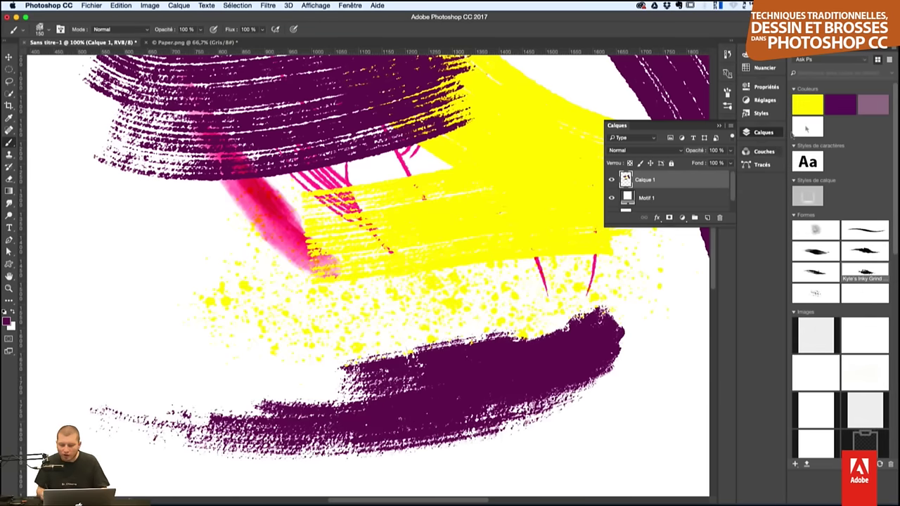
- Add a mauve #89697E patch and soft mauve strokes, then zoom out
{"action": "left_click", "coordinate": [872, 105]}
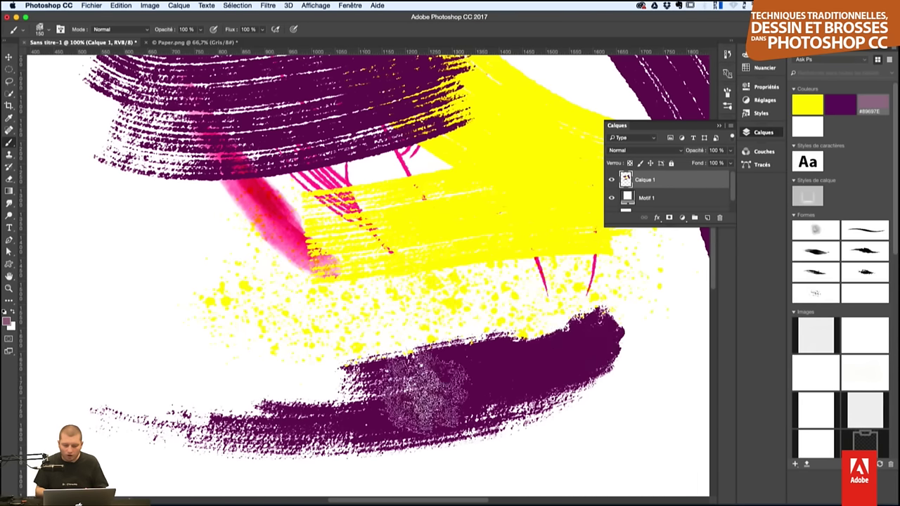
{"action": "left_click_drag", "start_coordinate": [605, 324], "coordinate": [430, 397]}
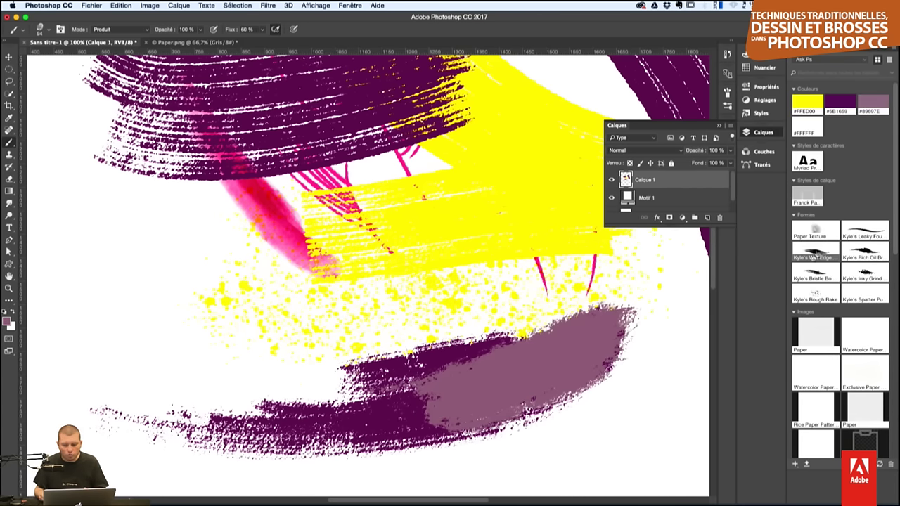
{"action": "left_click_drag", "start_coordinate": [581, 281], "coordinate": [248, 364]}
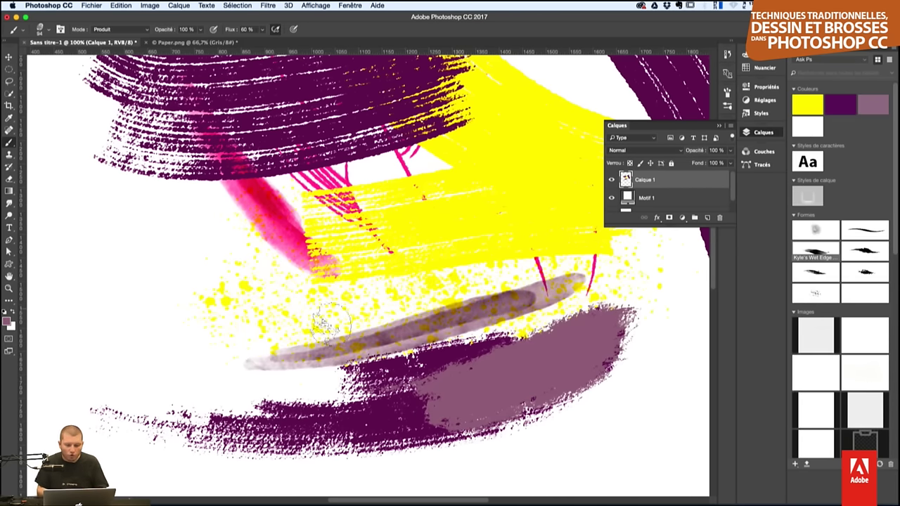
{"action": "mouse_move", "coordinate": [98, 215]}
{"action": "left_mouse_down"}
{"action": "mouse_move", "coordinate": [183, 362]}
{"action": "mouse_move", "coordinate": [175, 352]}
{"action": "mouse_move", "coordinate": [190, 352]}
{"action": "left_mouse_up"}
{"action": "left_click_drag", "start_coordinate": [123, 229], "coordinate": [239, 338]}
{"action": "left_click_drag", "start_coordinate": [106, 253], "coordinate": [246, 348]}
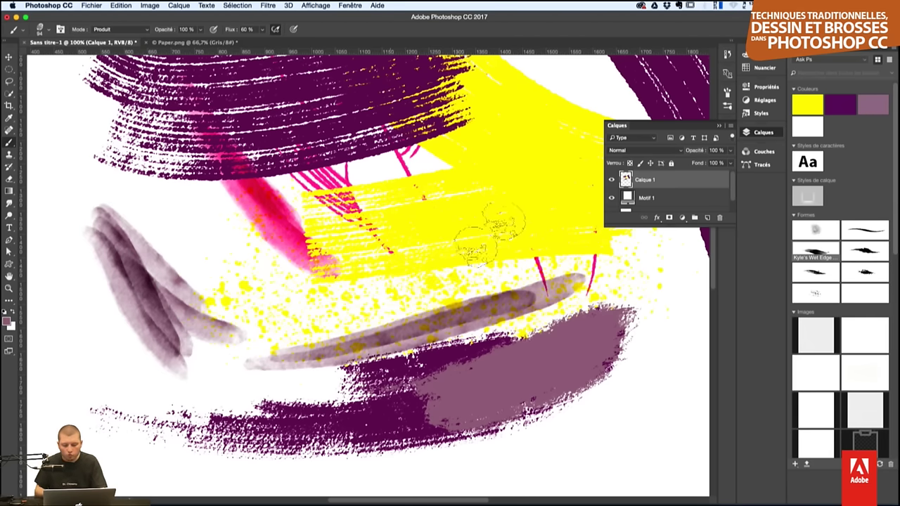
{"action": "key", "text": "ctrl+minus"}
{"action": "key", "text": "ctrl+minus"}
{"action": "key", "text": "ctrl+minus"}
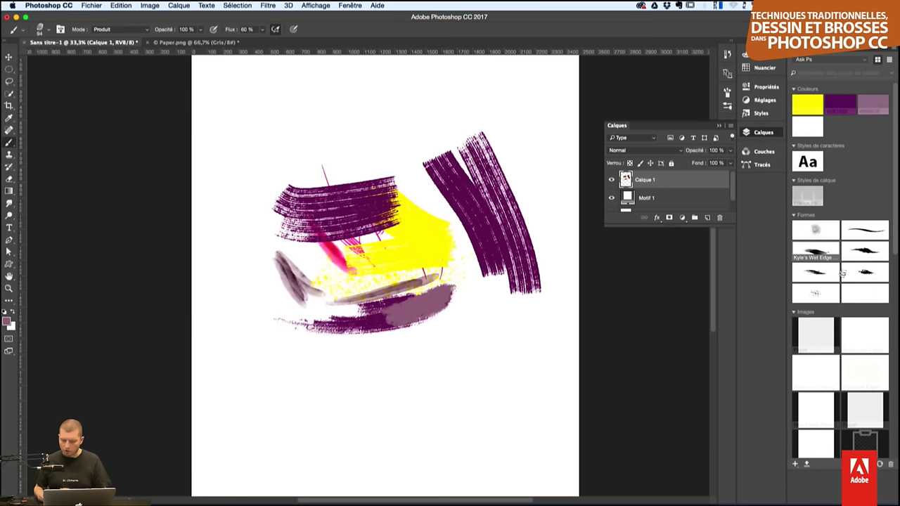
- Paint dark purple over the lower mauve stroke with Kyle's Inky Grind
{"action": "left_click", "coordinate": [866, 273]}
{"action": "left_click_drag", "start_coordinate": [297, 377], "coordinate": [436, 360]}
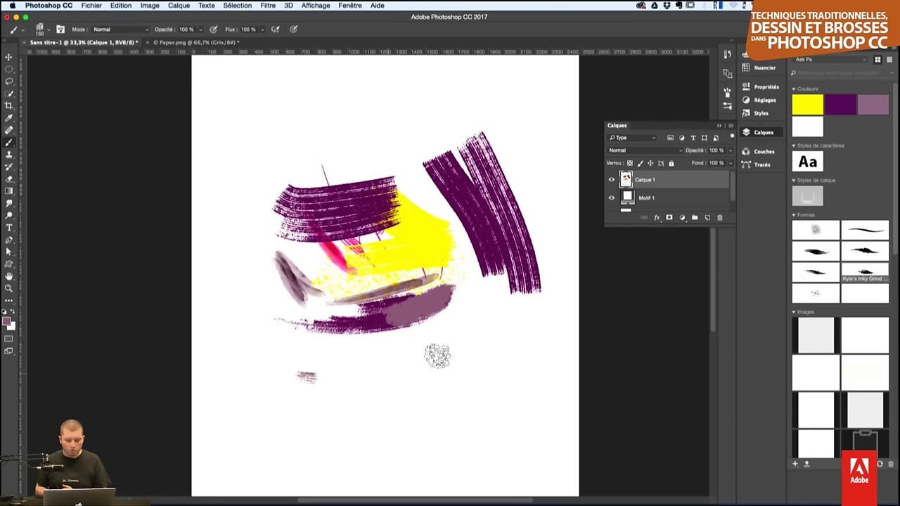
{"action": "left_click_drag", "start_coordinate": [373, 398], "coordinate": [498, 345]}
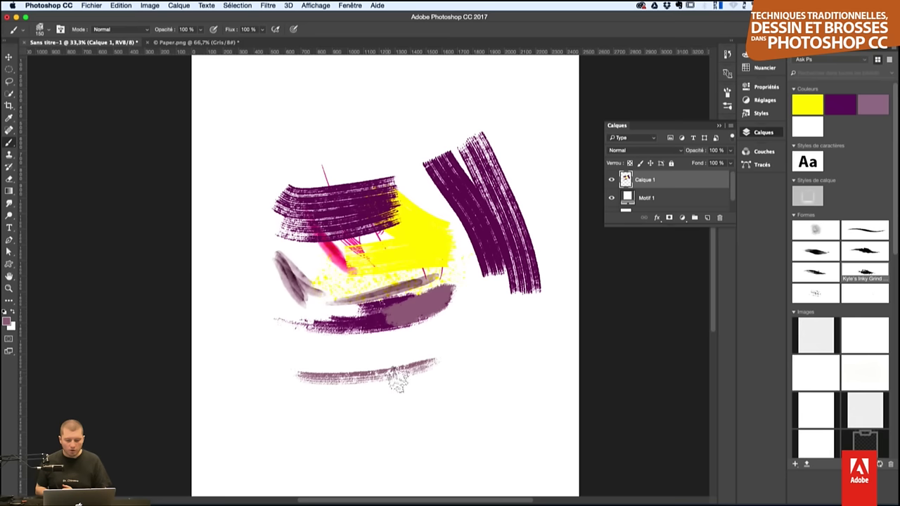
{"action": "left_click", "coordinate": [841, 104]}
{"action": "left_click_drag", "start_coordinate": [376, 388], "coordinate": [467, 360]}
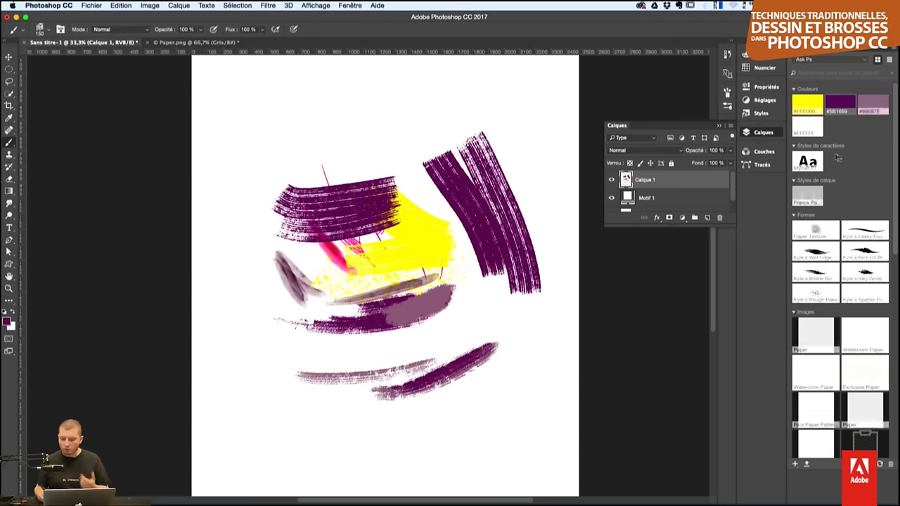
- Add a thin Leaky Fountain stroke and Rich Oil purple strokes at right, then show swatches
{"action": "left_click", "coordinate": [865, 231]}
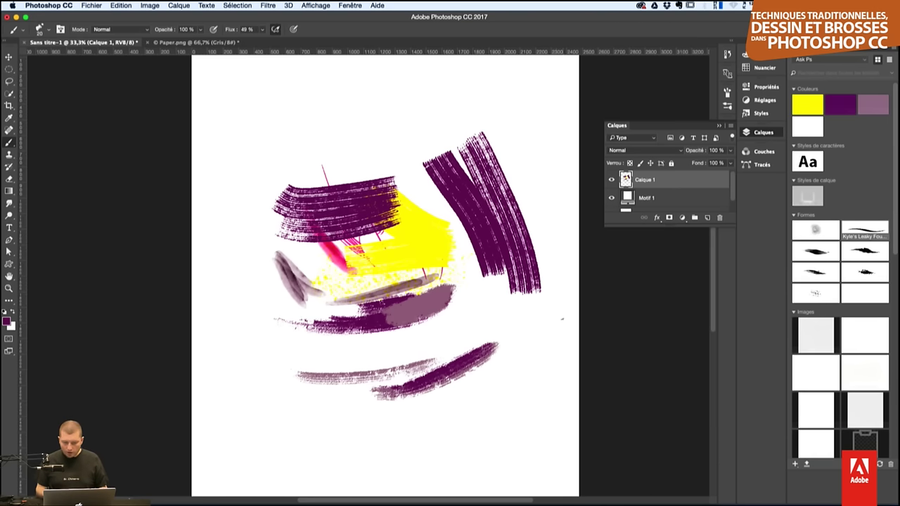
{"action": "left_click_drag", "start_coordinate": [556, 209], "coordinate": [561, 357]}
{"action": "left_click", "coordinate": [816, 250]}
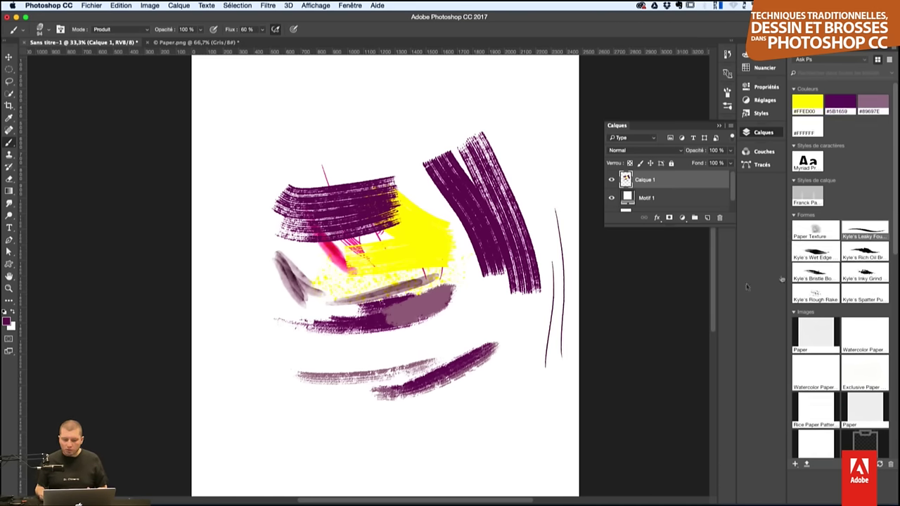
{"action": "left_click", "coordinate": [865, 248]}
{"action": "mouse_move", "coordinate": [461, 429]}
{"action": "left_mouse_down"}
{"action": "mouse_move", "coordinate": [549, 391]}
{"action": "mouse_move", "coordinate": [534, 385]}
{"action": "left_mouse_up"}
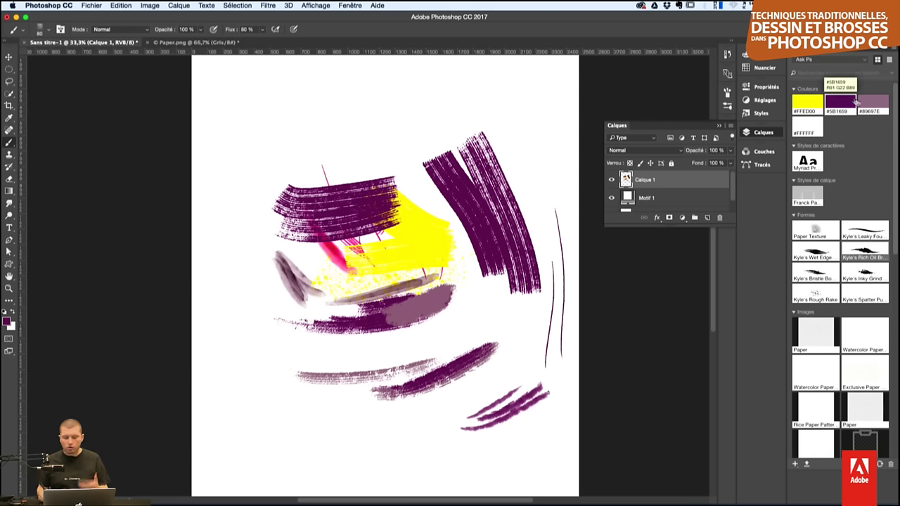
{"action": "left_click", "coordinate": [878, 60]}
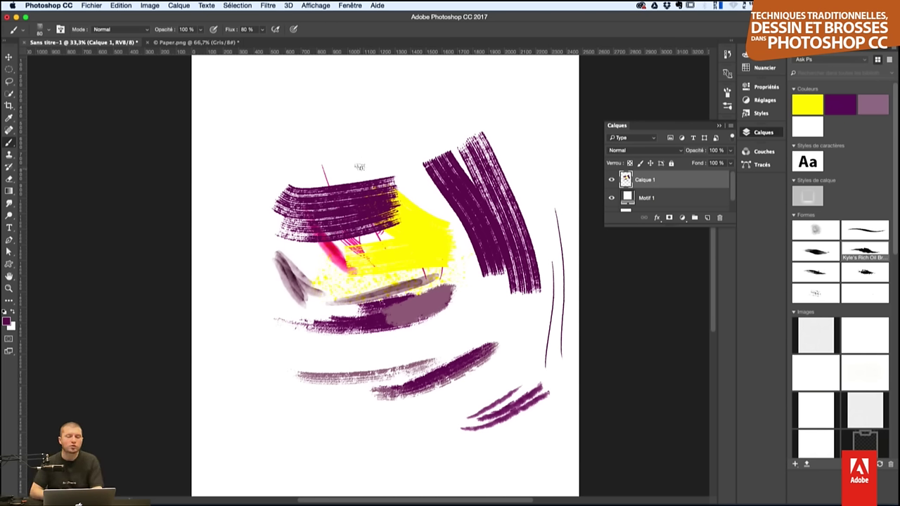
{"action": "left_click", "coordinate": [765, 69]}
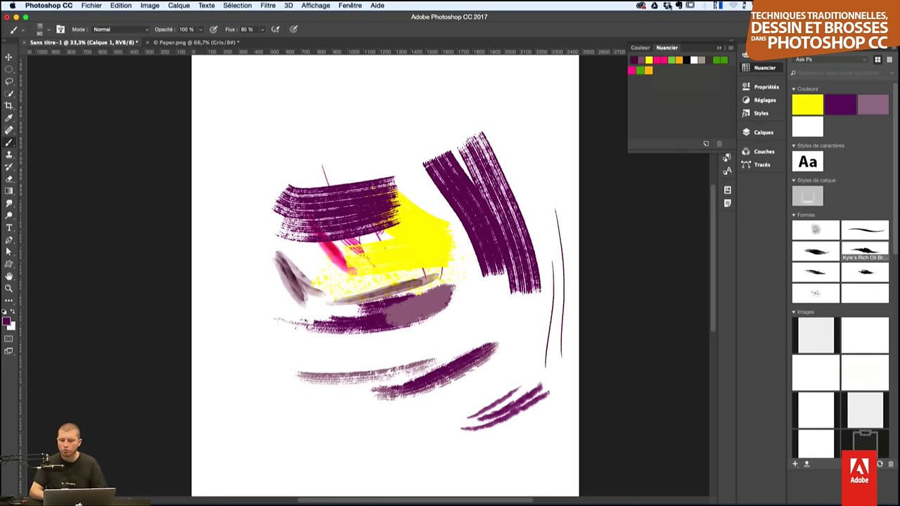
- Check the Paper texture in Creative Cloud, then paint another thin purple stroke at right
{"action": "left_click", "coordinate": [640, 6]}
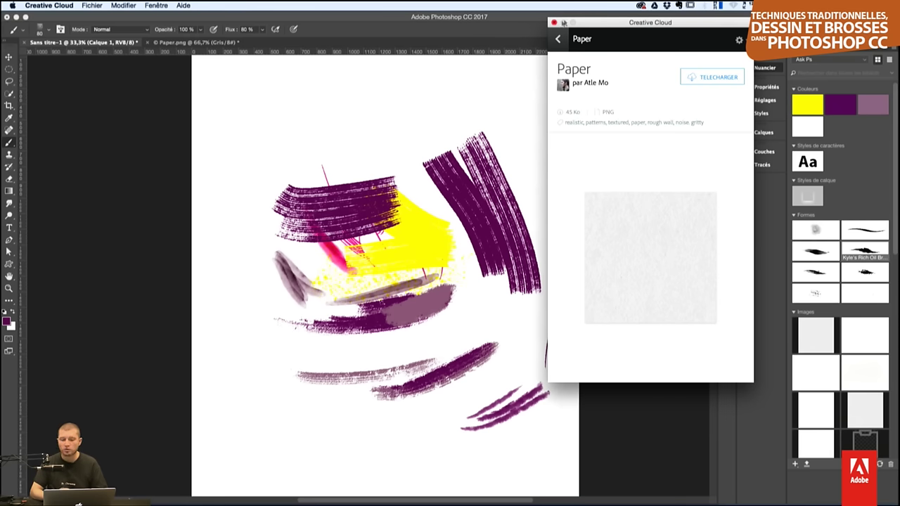
{"action": "left_click", "coordinate": [553, 23]}
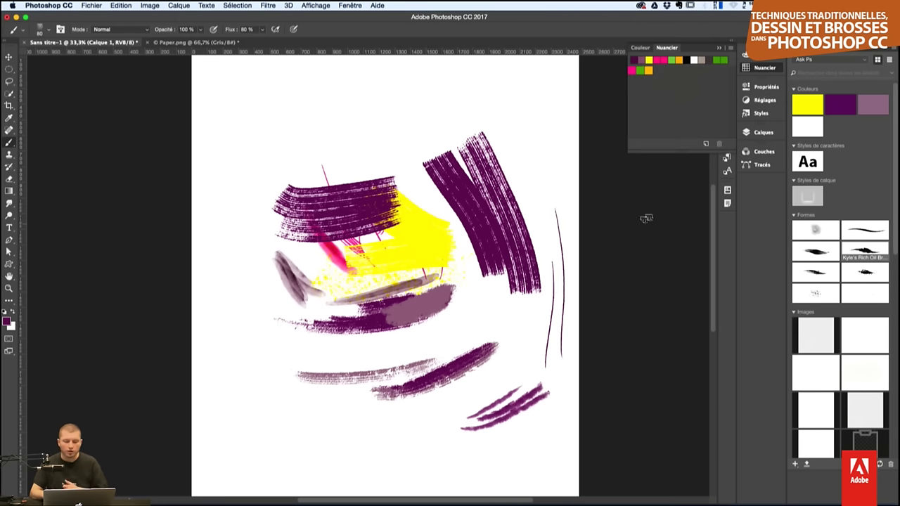
{"action": "left_click_drag", "start_coordinate": [537, 141], "coordinate": [550, 227]}
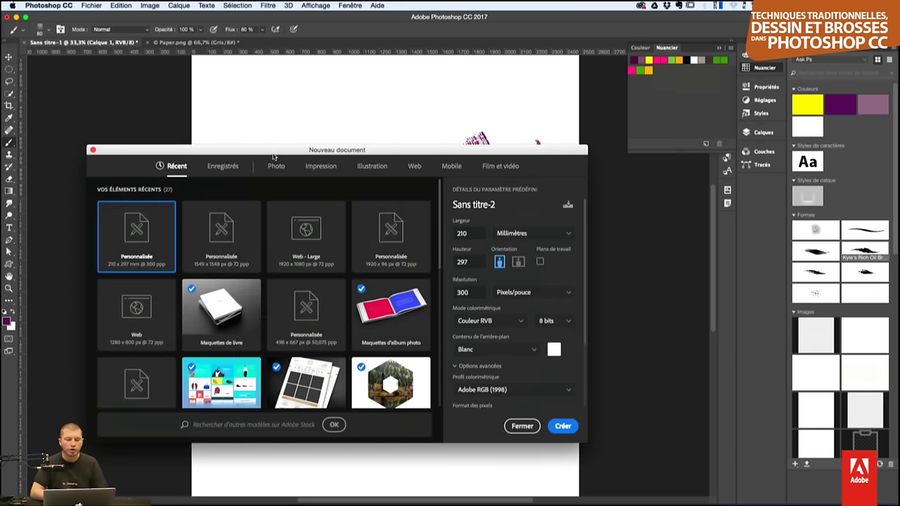
- Show the Illustration presets, trying 2000 px before settling on the 1000 × 1000 px preset
{"action": "left_click_drag", "start_coordinate": [273, 155], "coordinate": [295, 51]}
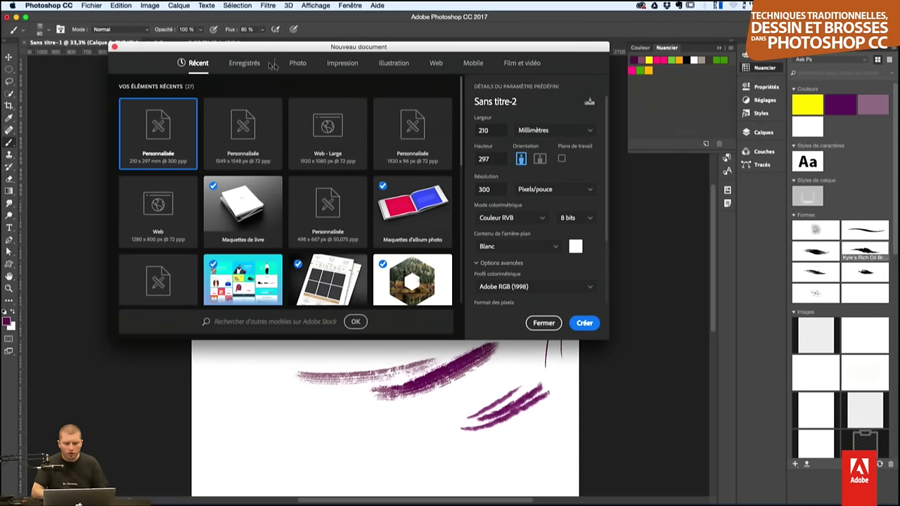
{"action": "left_click", "coordinate": [394, 64]}
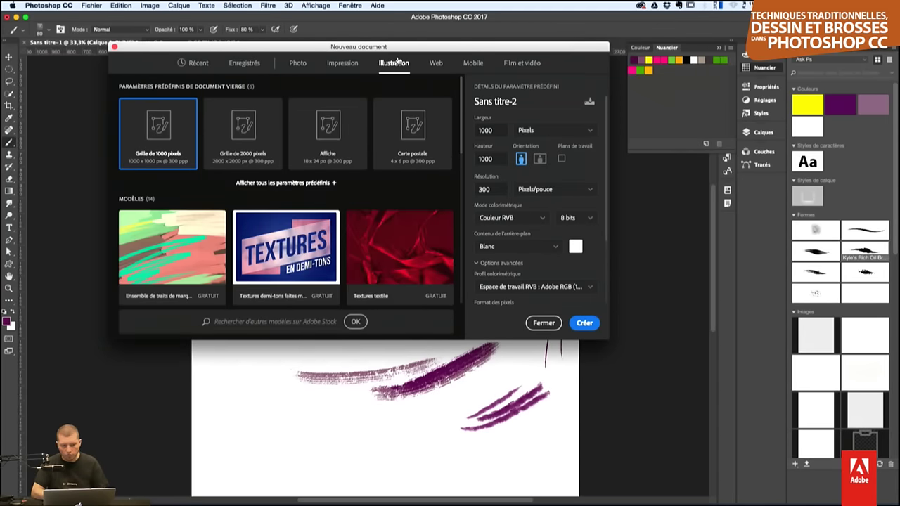
{"action": "scroll", "coordinate": [372, 140], "scroll_direction": "down", "scroll_amount": 1}
{"action": "scroll", "coordinate": [372, 87], "scroll_direction": "up", "scroll_amount": 1}
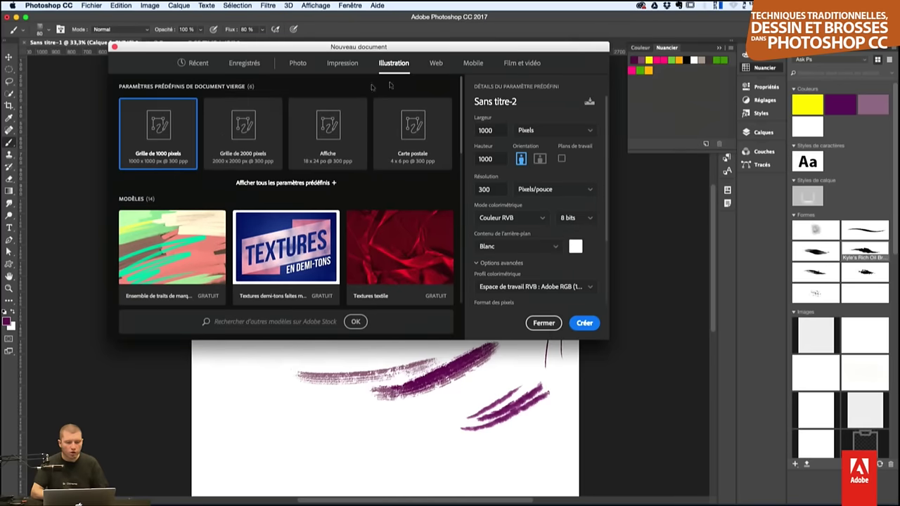
{"action": "left_click", "coordinate": [236, 125]}
{"action": "left_click", "coordinate": [158, 130]}
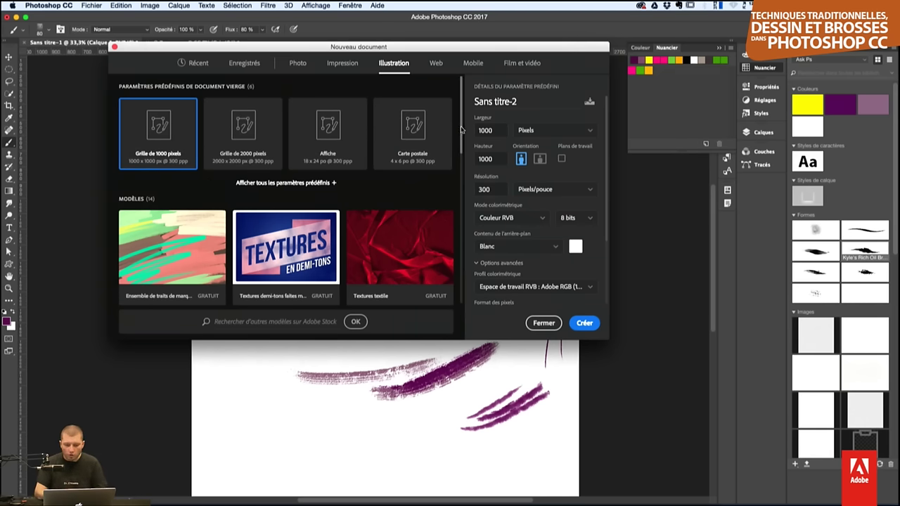
- Browse the free Illustration templates listed in the New Document dialog
{"action": "left_click_drag", "start_coordinate": [462, 131], "coordinate": [453, 285]}
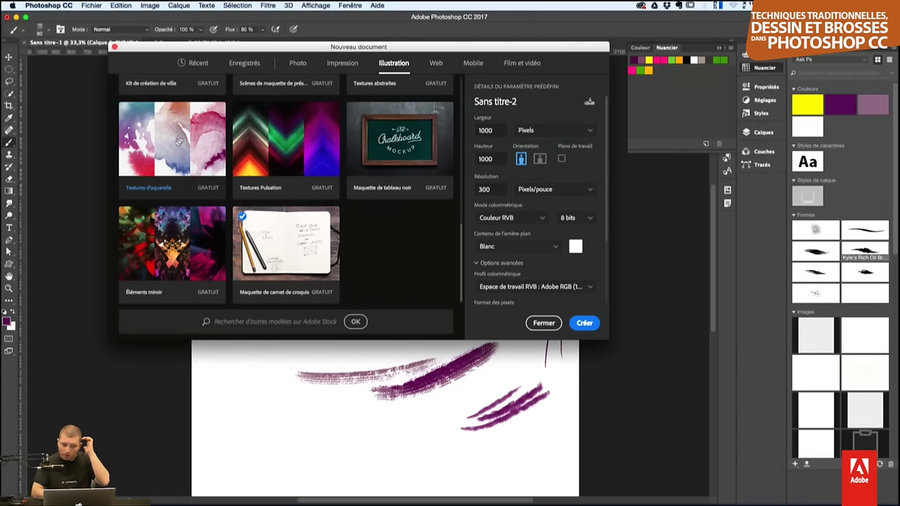
{"action": "scroll", "coordinate": [330, 155], "scroll_direction": "up", "scroll_amount": 2}
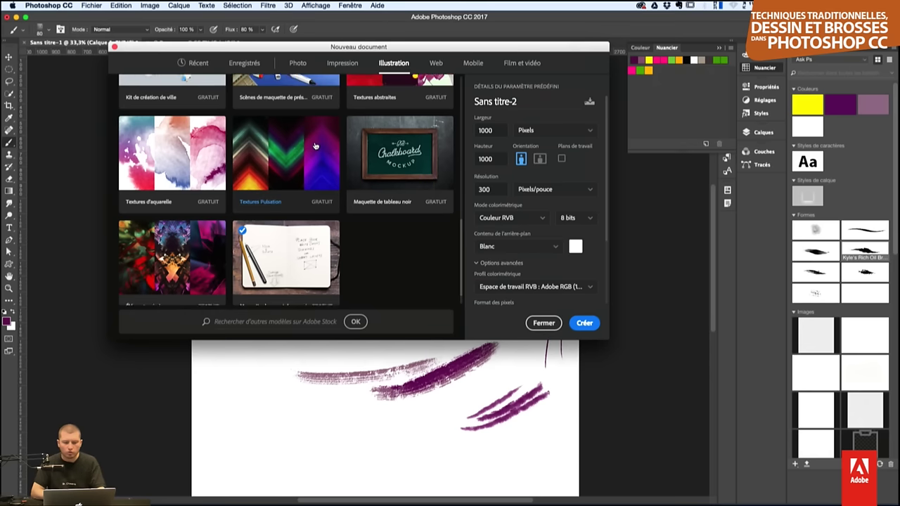
{"action": "scroll", "coordinate": [323, 156], "scroll_direction": "down", "scroll_amount": 2}
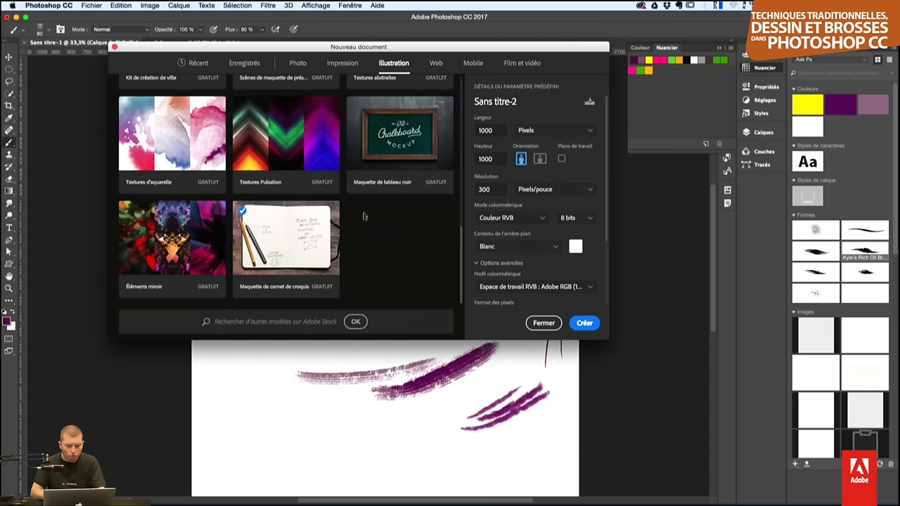
{"action": "scroll", "coordinate": [368, 176], "scroll_direction": "up", "scroll_amount": 3}
{"action": "scroll", "coordinate": [373, 172], "scroll_direction": "up", "scroll_amount": 3}
{"action": "scroll", "coordinate": [393, 158], "scroll_direction": "up", "scroll_amount": 2}
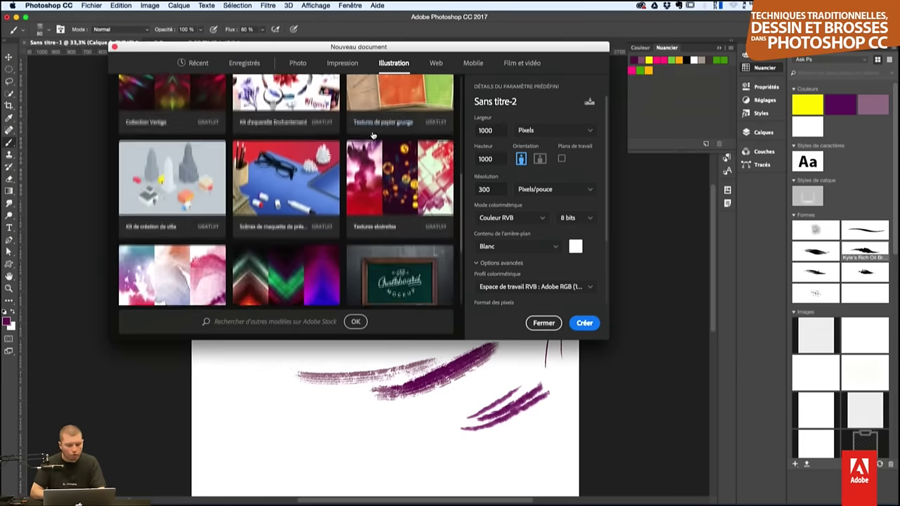
{"action": "scroll", "coordinate": [415, 144], "scroll_direction": "up", "scroll_amount": 2}
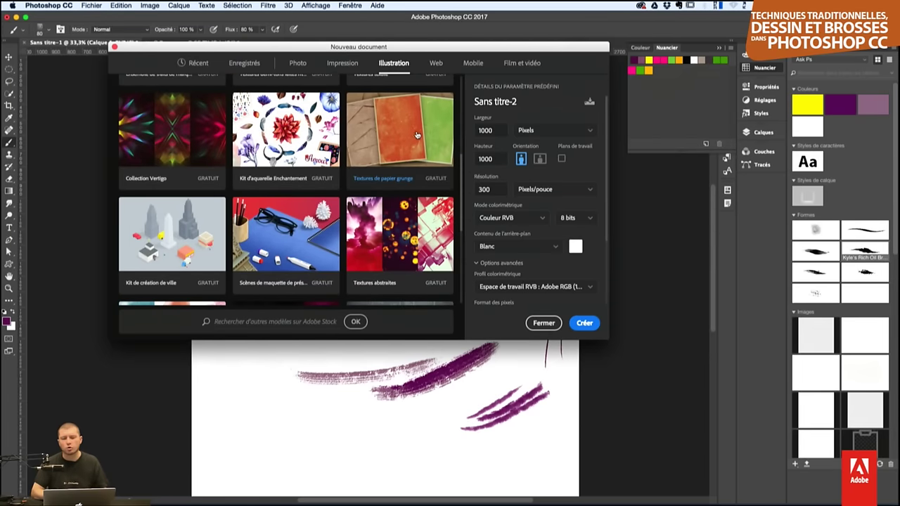
- Preview the Textures de papier grunge template and download it from Adobe Stock
{"action": "left_click", "coordinate": [418, 135]}
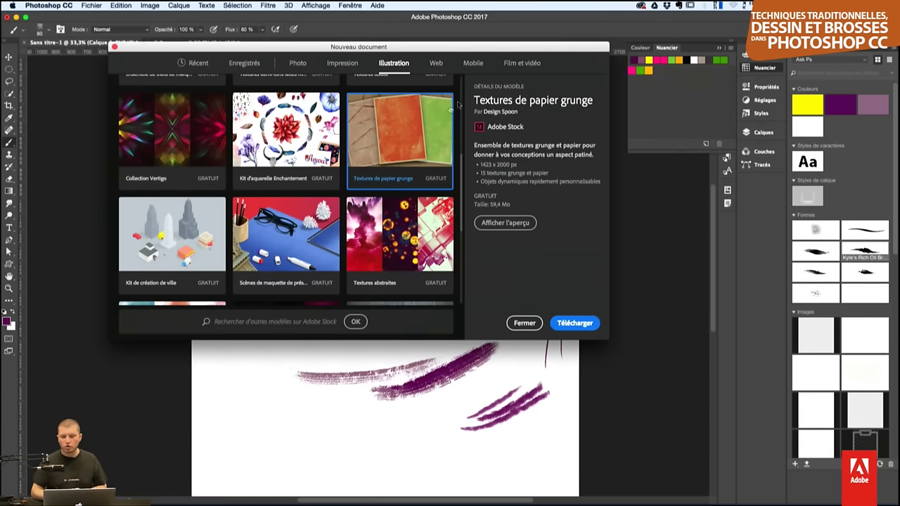
{"action": "left_click", "coordinate": [505, 222]}
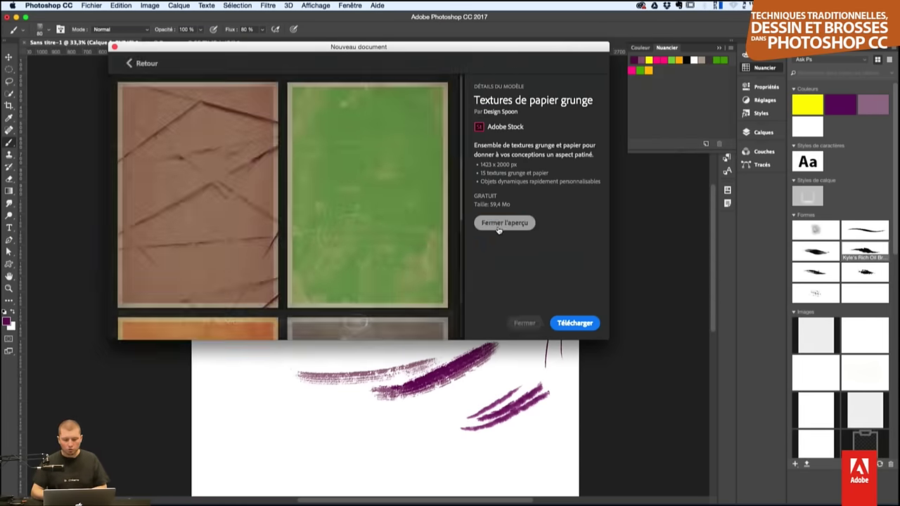
{"action": "scroll", "coordinate": [422, 185], "scroll_direction": "down", "scroll_amount": 2}
{"action": "scroll", "coordinate": [422, 185], "scroll_direction": "down", "scroll_amount": 3}
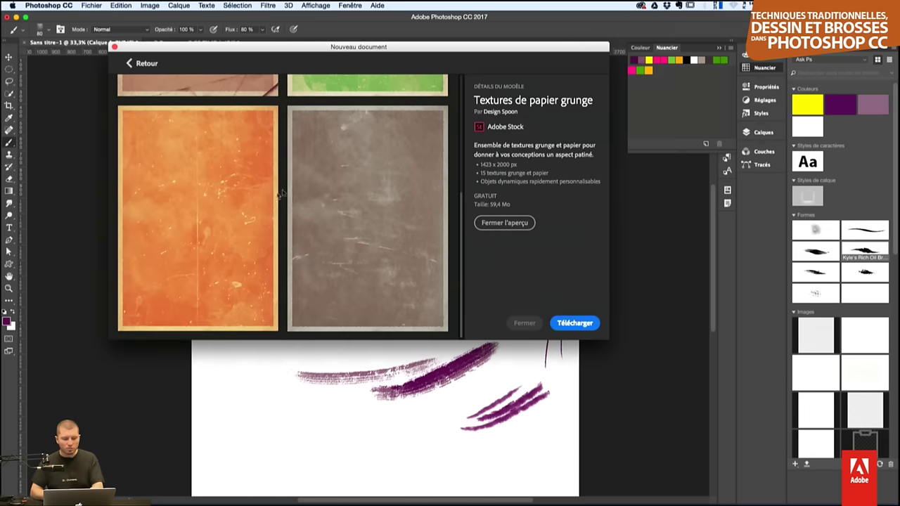
{"action": "scroll", "coordinate": [348, 222], "scroll_direction": "up", "scroll_amount": 1}
{"action": "scroll", "coordinate": [347, 222], "scroll_direction": "up", "scroll_amount": 4}
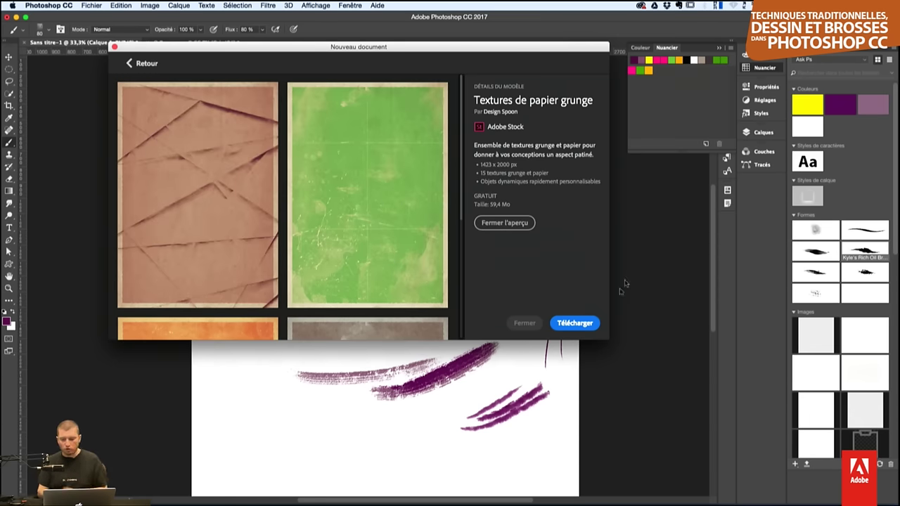
{"action": "left_click", "coordinate": [585, 324]}
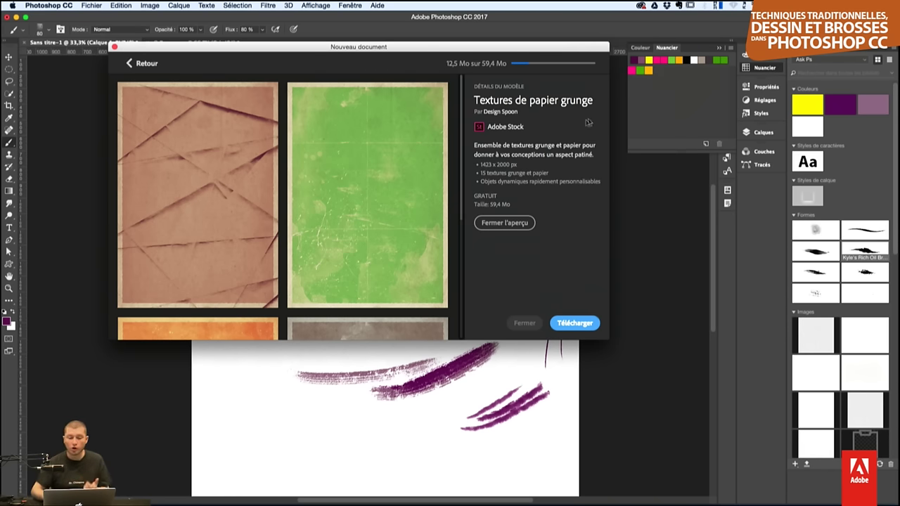
{"action": "left_click", "coordinate": [134, 63]}
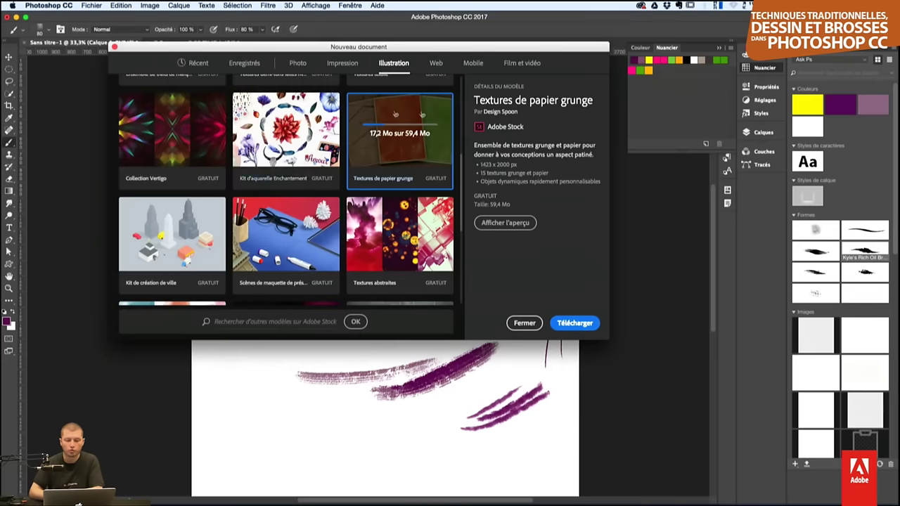
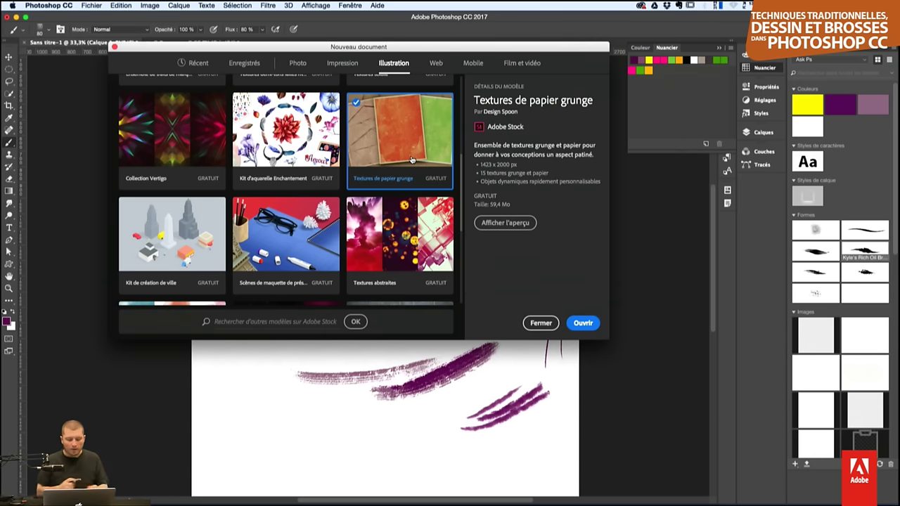
- In Chrome, open a new tab and load the AdobeFrance YouTube channel
{"action": "key", "text": "super+Tab"}
{"action": "key", "text": "super+Tab"}
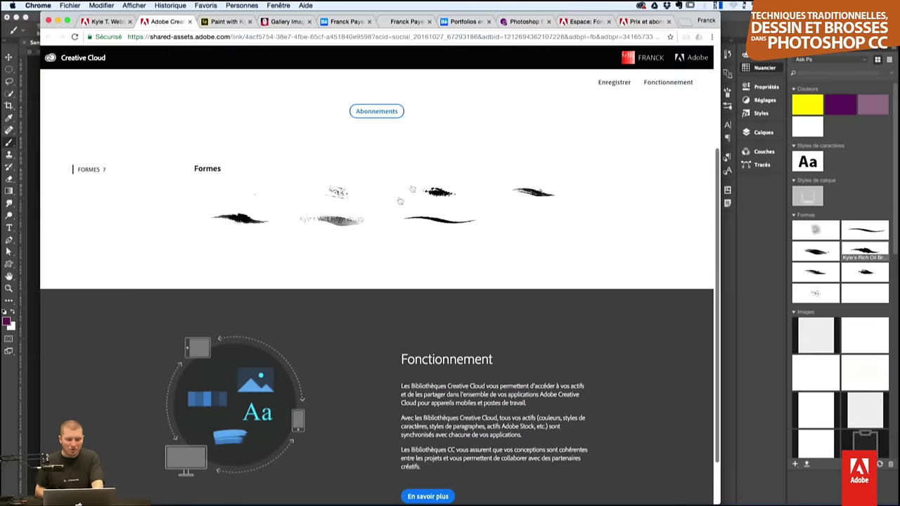
{"action": "key", "text": "super+t"}
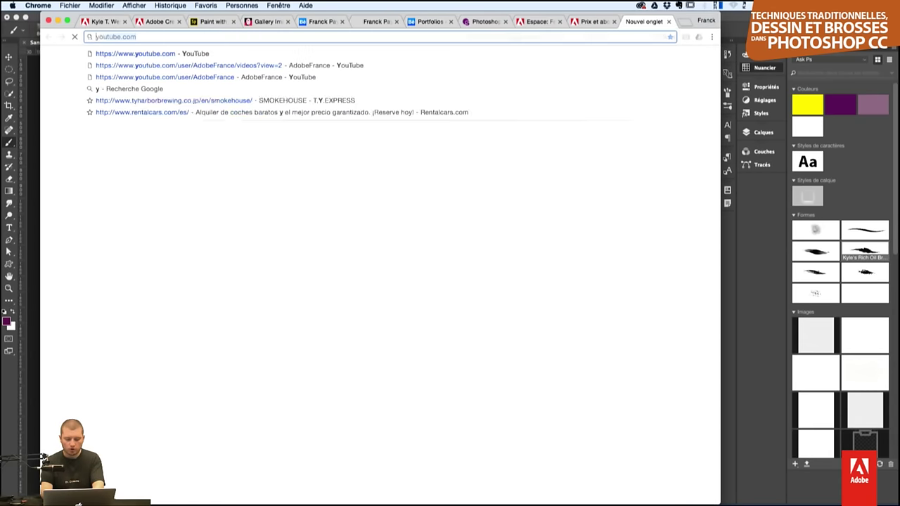
{"action": "type", "text": "you"}
{"action": "key", "text": "Down"}
{"action": "key", "text": "Down"}
{"action": "key", "text": "Return"}
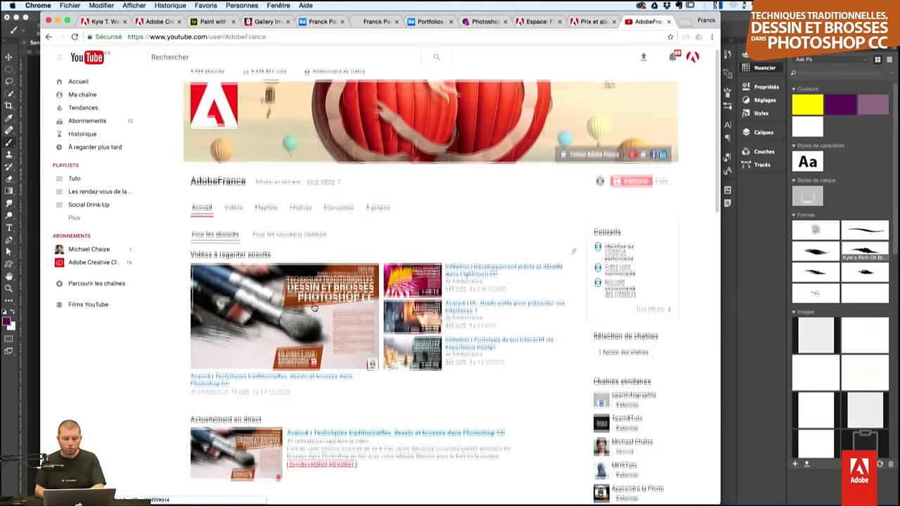
- Open the channel's Tuto playlist and scroll through its 83 videos
{"action": "scroll", "coordinate": [195, 304], "scroll_direction": "down", "scroll_amount": 5}
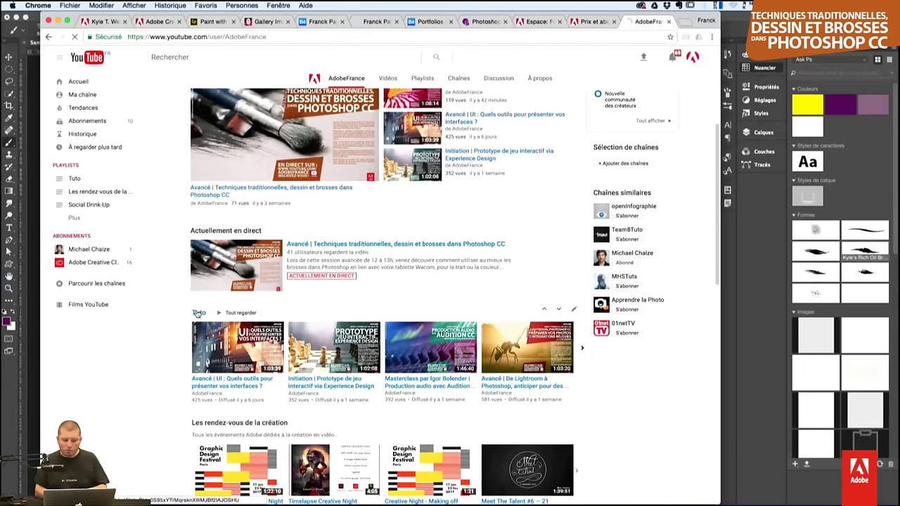
{"action": "left_click", "coordinate": [198, 313]}
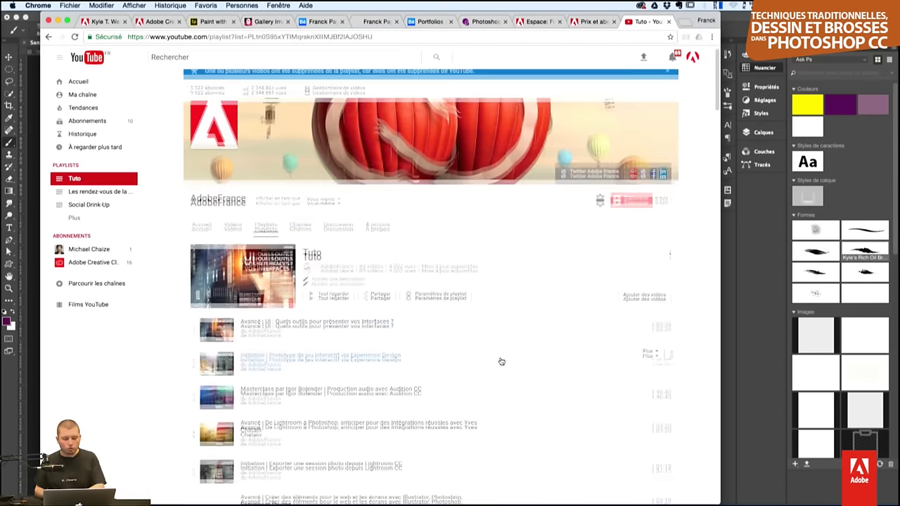
{"action": "scroll", "coordinate": [501, 355], "scroll_direction": "down", "scroll_amount": 5}
{"action": "scroll", "coordinate": [364, 284], "scroll_direction": "down", "scroll_amount": 3}
{"action": "scroll", "coordinate": [364, 284], "scroll_direction": "down", "scroll_amount": 3}
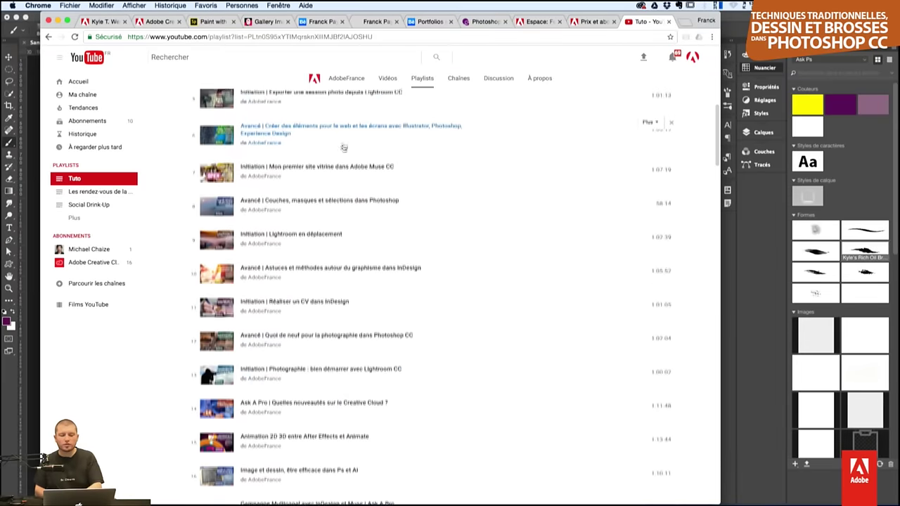
{"action": "scroll", "coordinate": [366, 278], "scroll_direction": "down", "scroll_amount": 2}
{"action": "scroll", "coordinate": [366, 263], "scroll_direction": "down", "scroll_amount": 4}
{"action": "scroll", "coordinate": [361, 261], "scroll_direction": "down", "scroll_amount": 3}
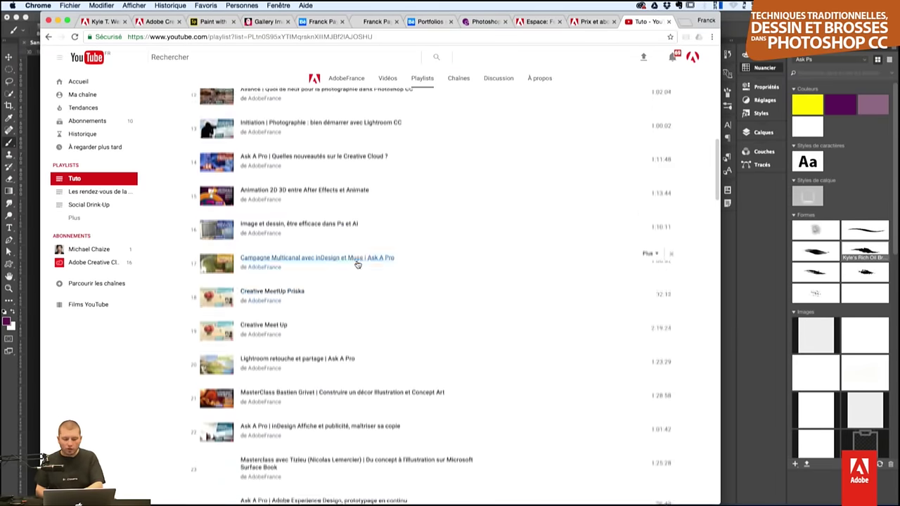
{"action": "scroll", "coordinate": [373, 285], "scroll_direction": "down", "scroll_amount": 4}
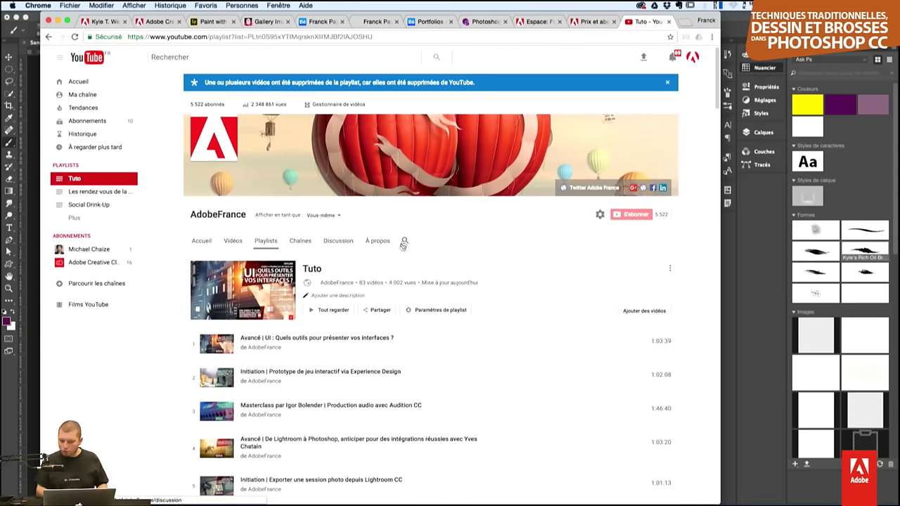
- Search the AdobeFrance channel for 'masterclass' videos
{"action": "left_click", "coordinate": [406, 240]}
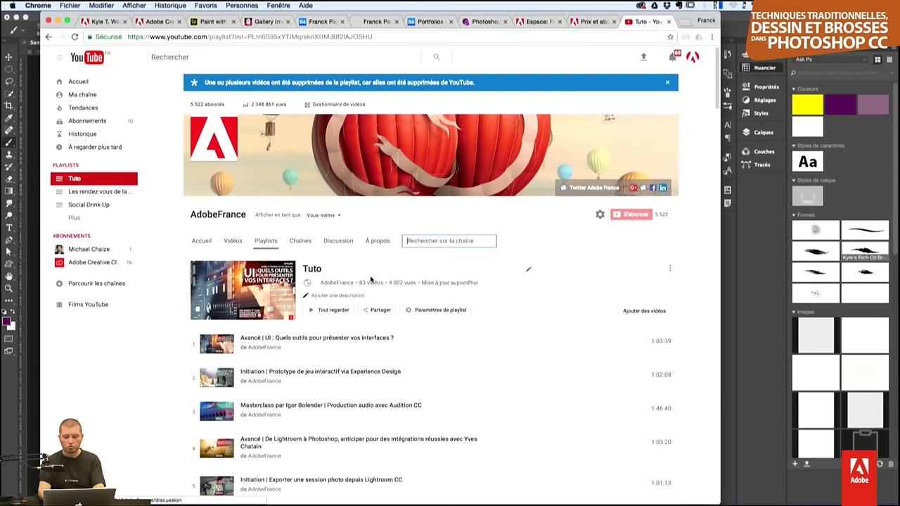
{"action": "type", "text": "masterclass"}
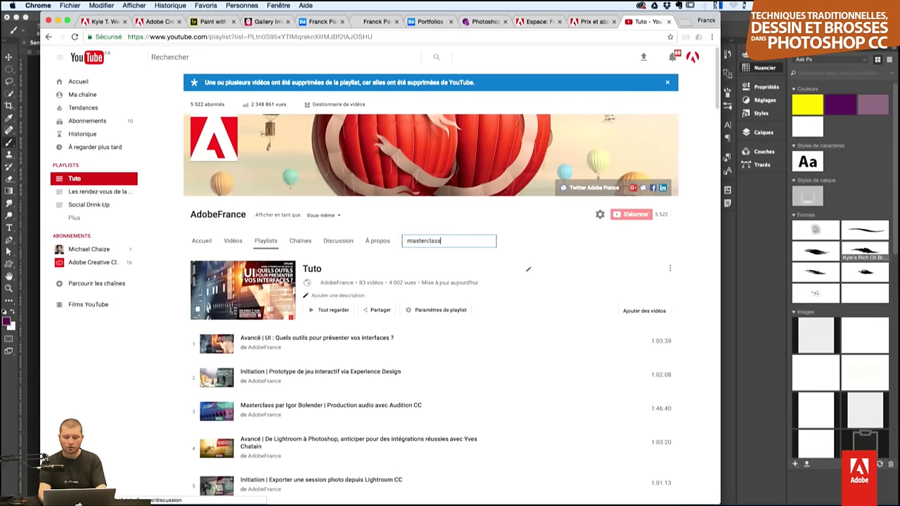
{"action": "key", "text": "Return"}
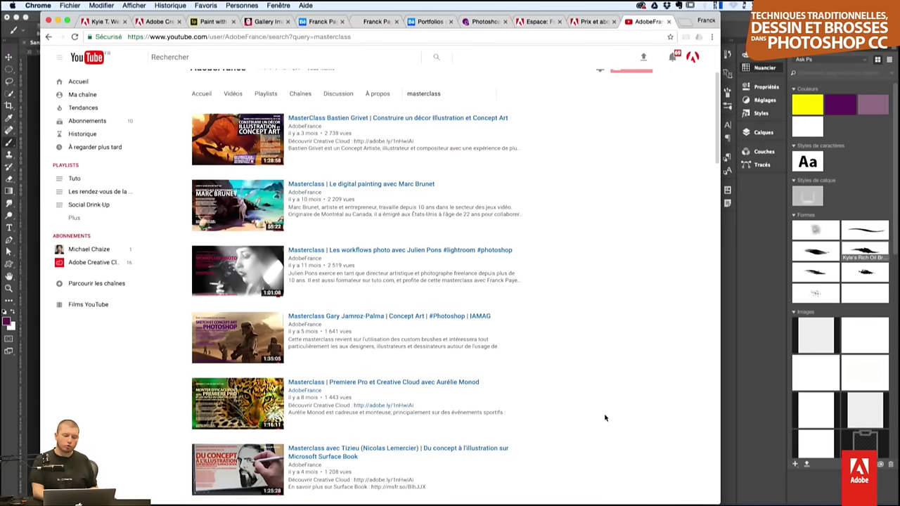
{"action": "scroll", "coordinate": [605, 418], "scroll_direction": "down", "scroll_amount": 5}
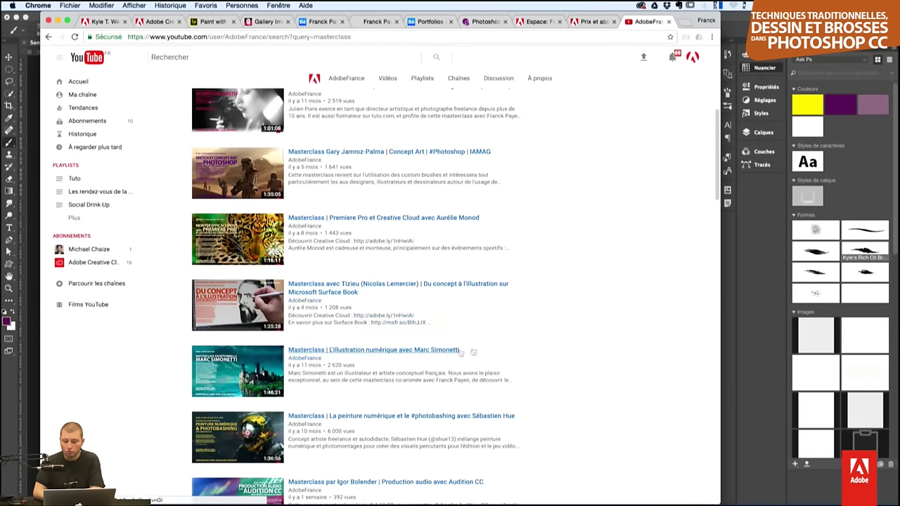
{"action": "scroll", "coordinate": [518, 415], "scroll_direction": "up", "scroll_amount": 5}
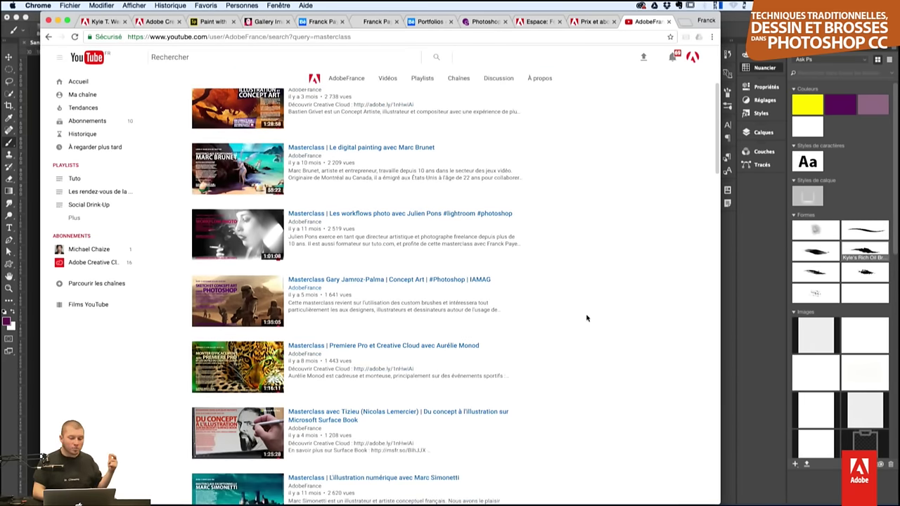
- Browse the masterclass results, then return to Photoshop's New Document templates
{"action": "scroll", "coordinate": [587, 318], "scroll_direction": "down", "scroll_amount": 2}
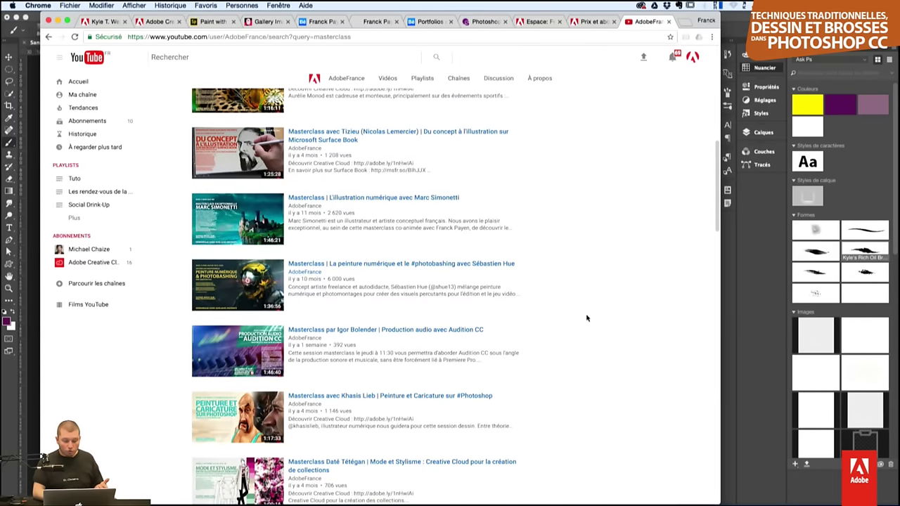
{"action": "scroll", "coordinate": [466, 438], "scroll_direction": "down", "scroll_amount": 3}
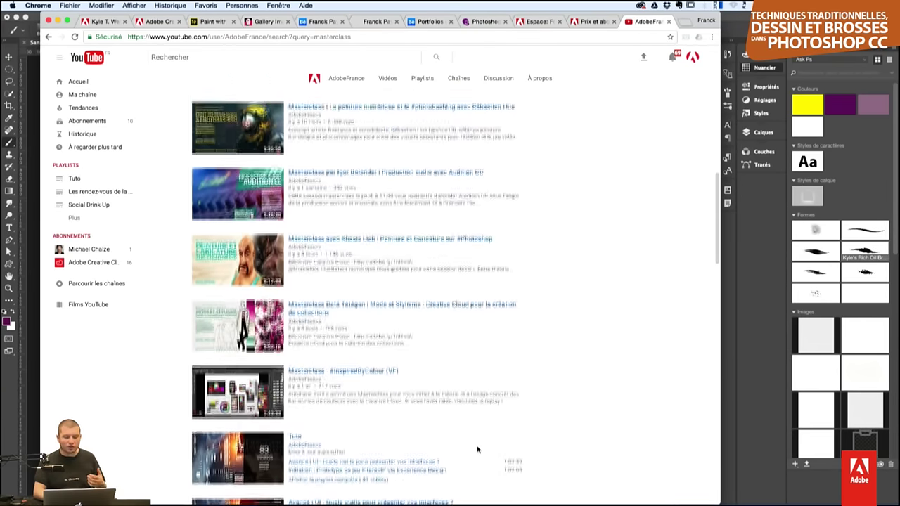
{"action": "scroll", "coordinate": [477, 450], "scroll_direction": "up", "scroll_amount": 5}
{"action": "scroll", "coordinate": [477, 449], "scroll_direction": "up", "scroll_amount": 2}
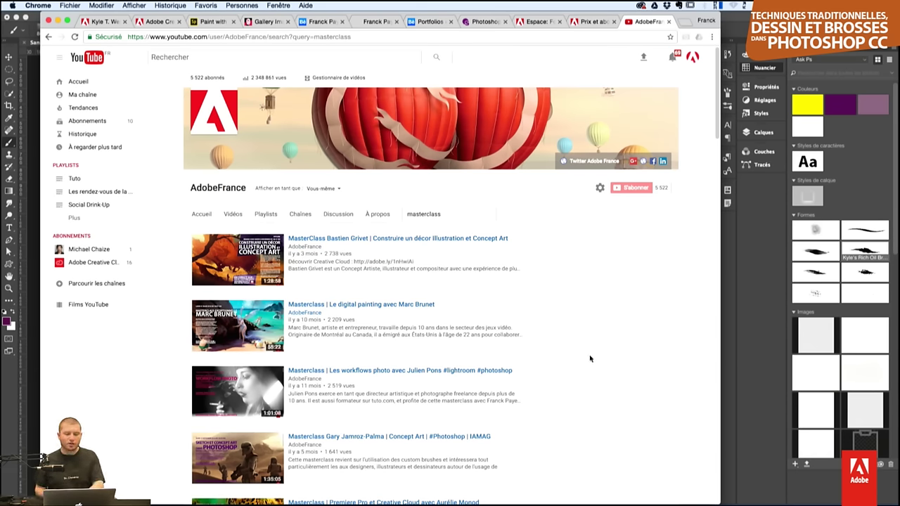
{"action": "scroll", "coordinate": [590, 359], "scroll_direction": "down", "scroll_amount": 2}
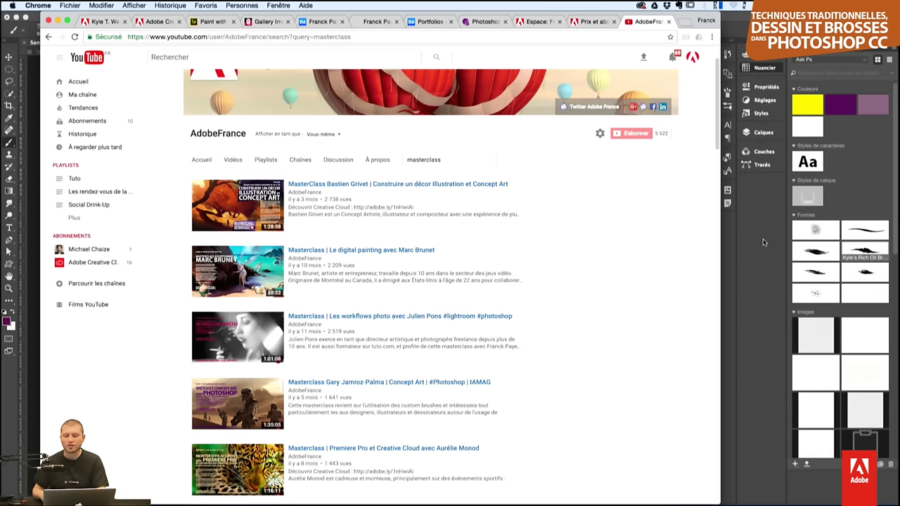
{"action": "left_click", "coordinate": [765, 243]}
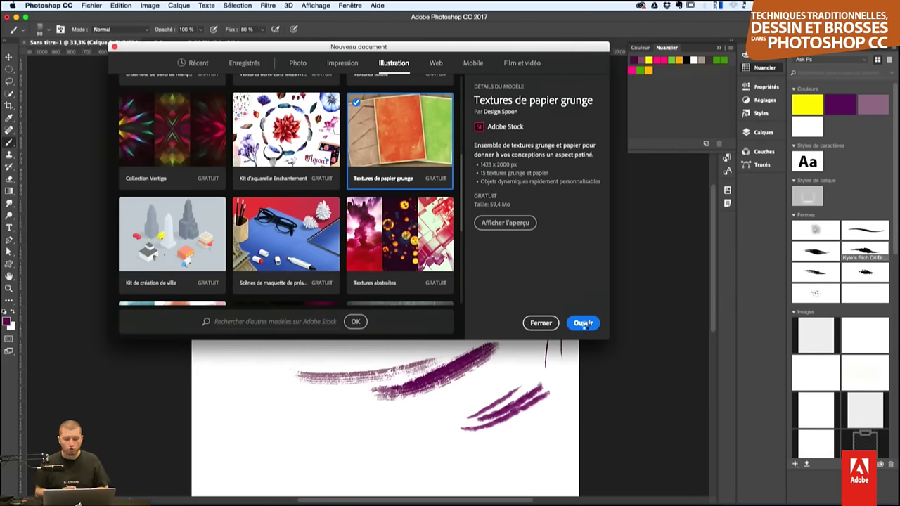
- Open the Textures de papier grunge template and enlarge the Calques panel
{"action": "left_click", "coordinate": [584, 324]}
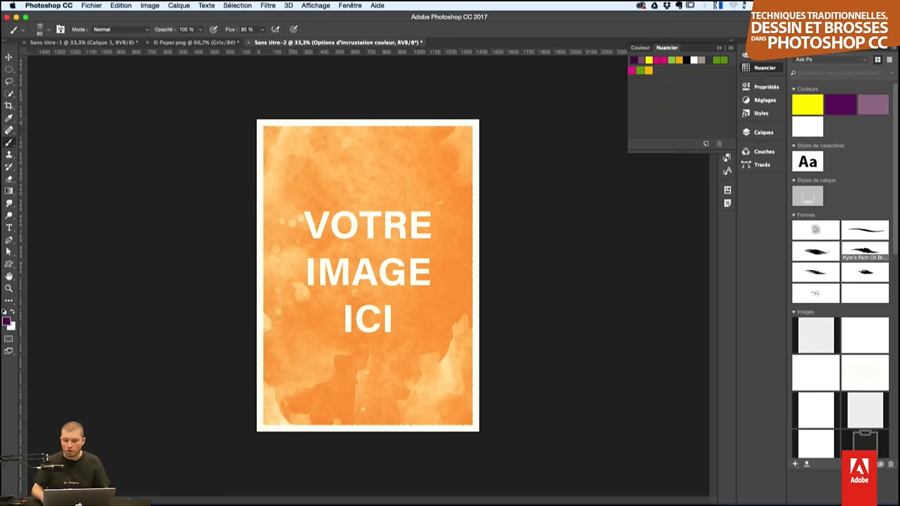
{"action": "left_click", "coordinate": [778, 56]}
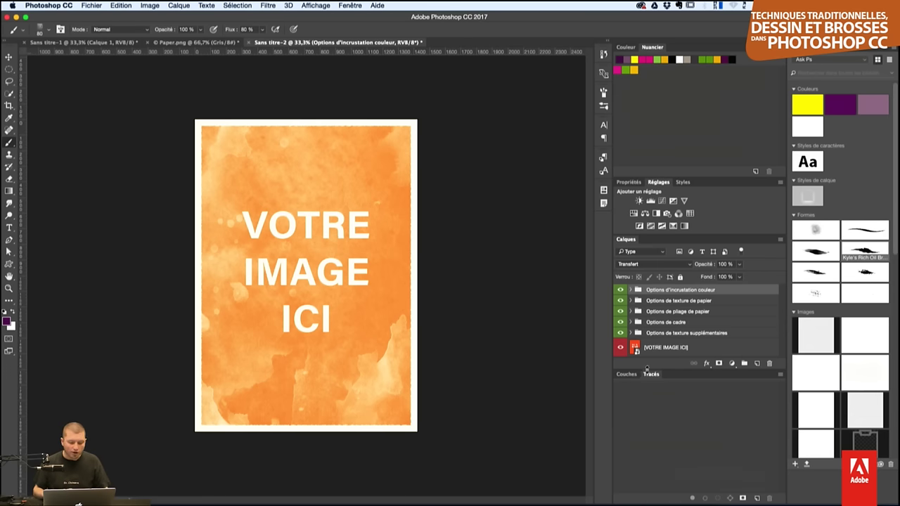
{"action": "left_click_drag", "start_coordinate": [647, 370], "coordinate": [653, 483]}
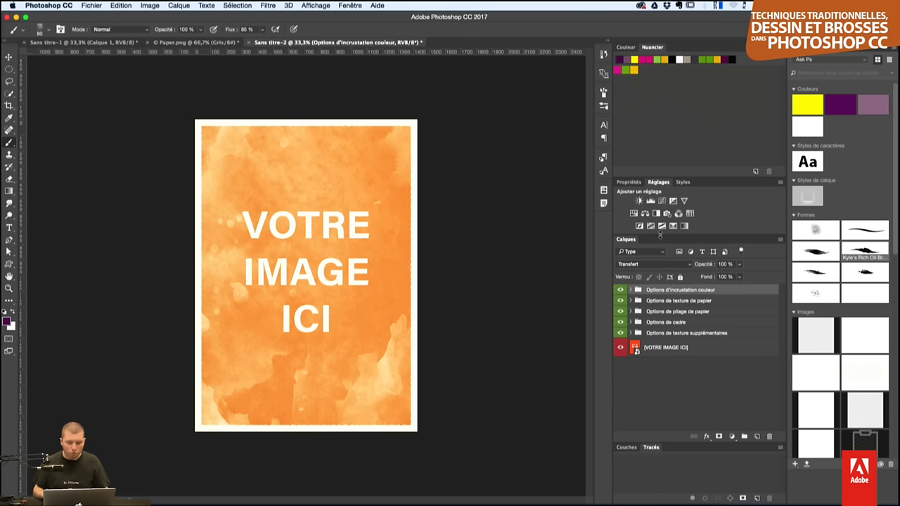
{"action": "left_click_drag", "start_coordinate": [660, 234], "coordinate": [658, 271]}
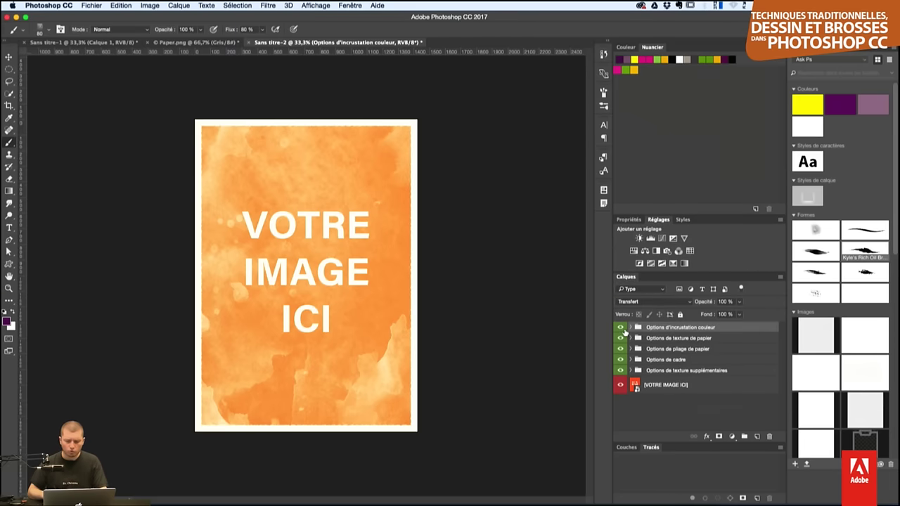
- Toggle the colour overlay, paper texture and white frame groups on and off to preview them
{"action": "left_click", "coordinate": [620, 327]}
{"action": "left_click", "coordinate": [620, 327]}
{"action": "left_click", "coordinate": [621, 328]}
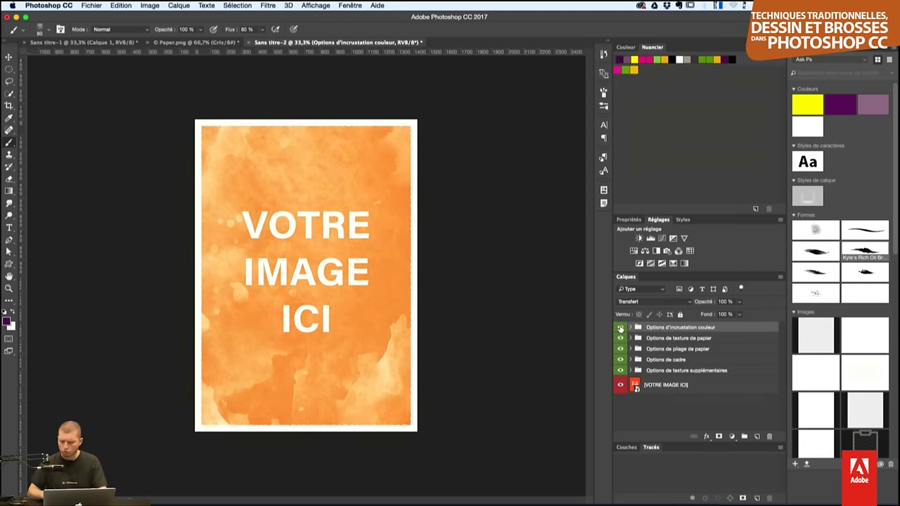
{"action": "left_click", "coordinate": [620, 341]}
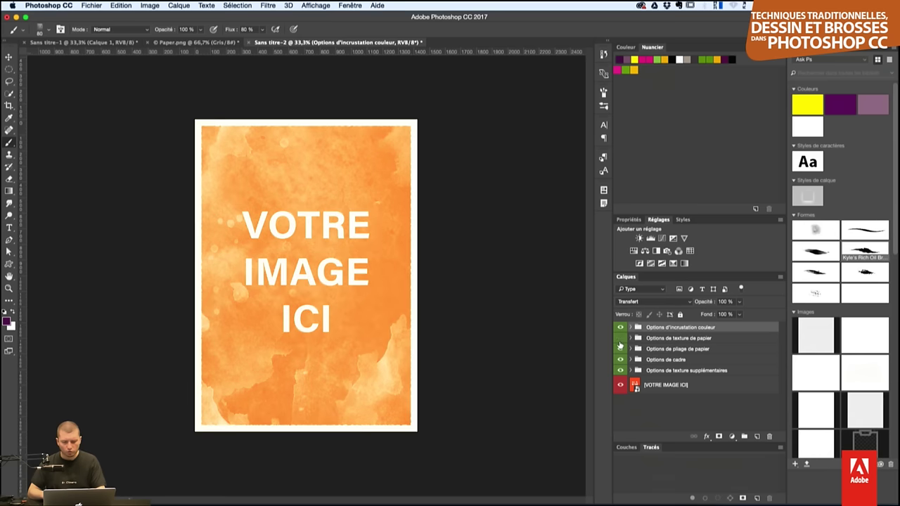
{"action": "left_click", "coordinate": [621, 341]}
{"action": "left_click", "coordinate": [620, 360]}
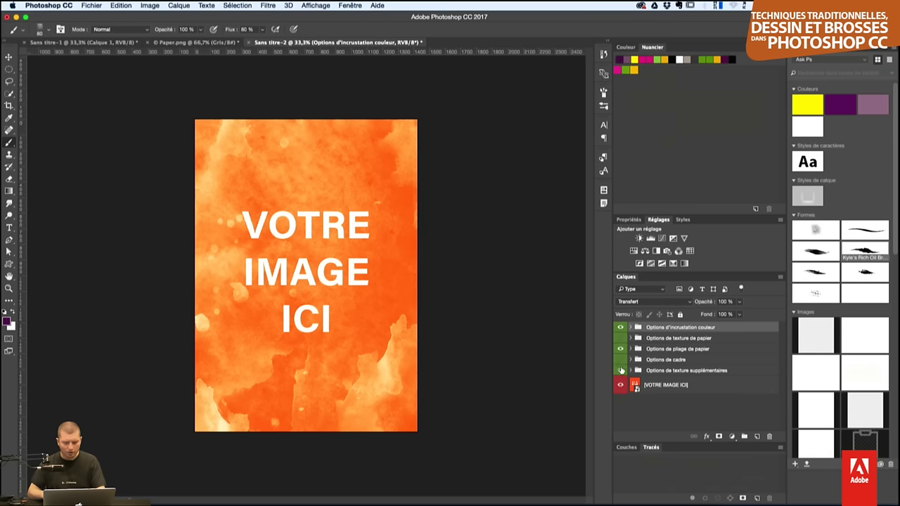
{"action": "left_click", "coordinate": [620, 360]}
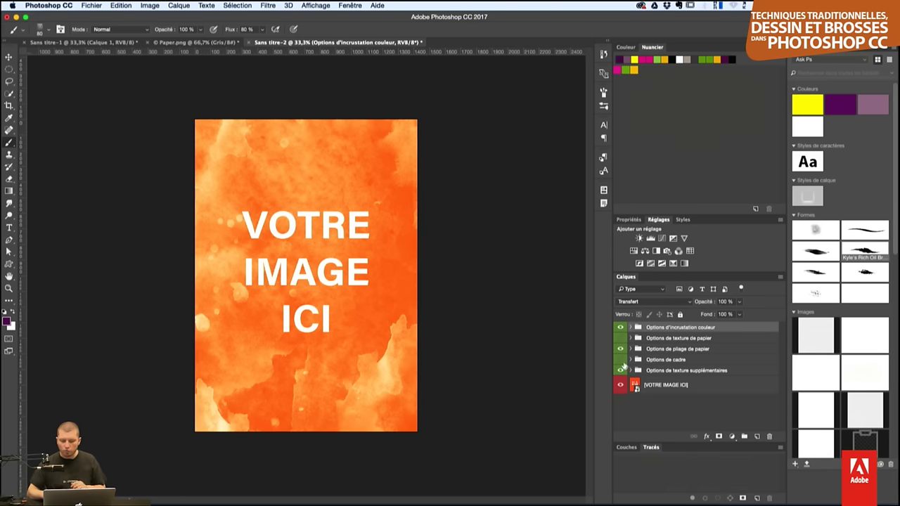
{"action": "left_click", "coordinate": [621, 360]}
{"action": "left_click", "coordinate": [619, 339]}
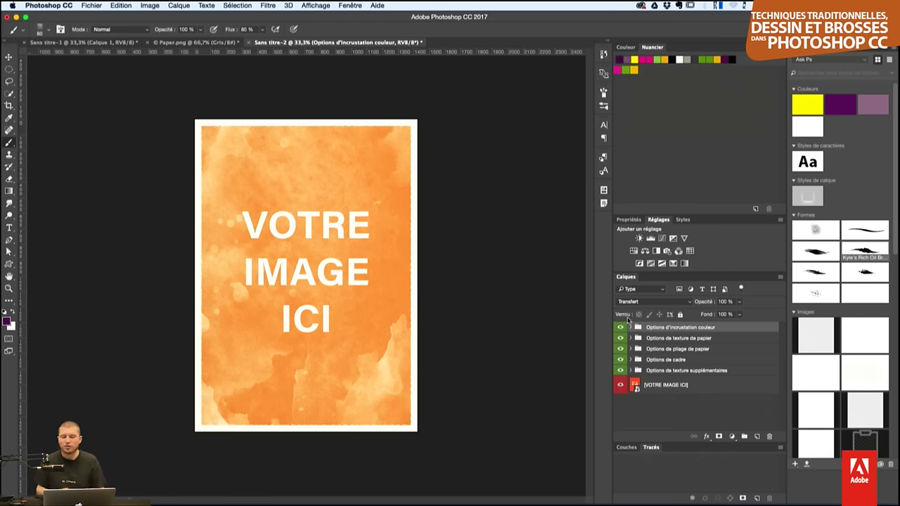
- Edit the VOTRE IMAGE ICI smart object and tile both documents as 2 vertical views
{"action": "double_click", "coordinate": [635, 386]}
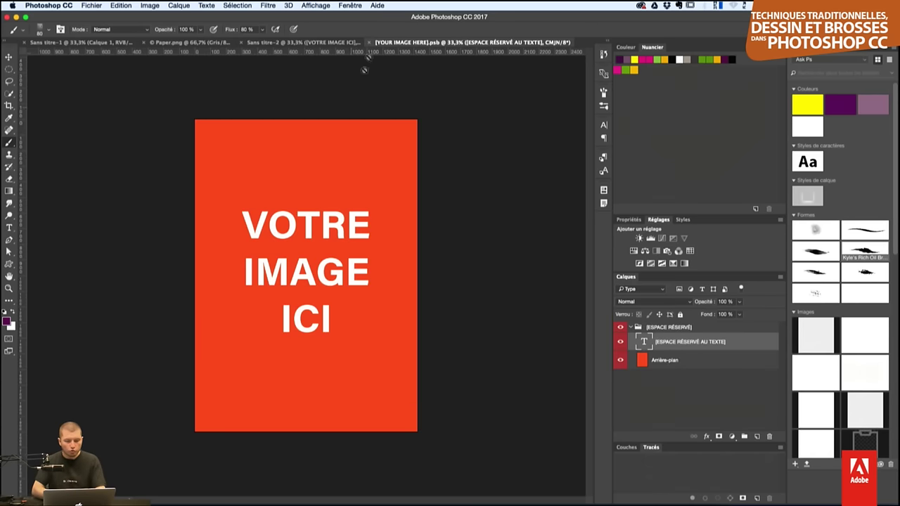
{"action": "left_click_drag", "start_coordinate": [386, 46], "coordinate": [600, 89]}
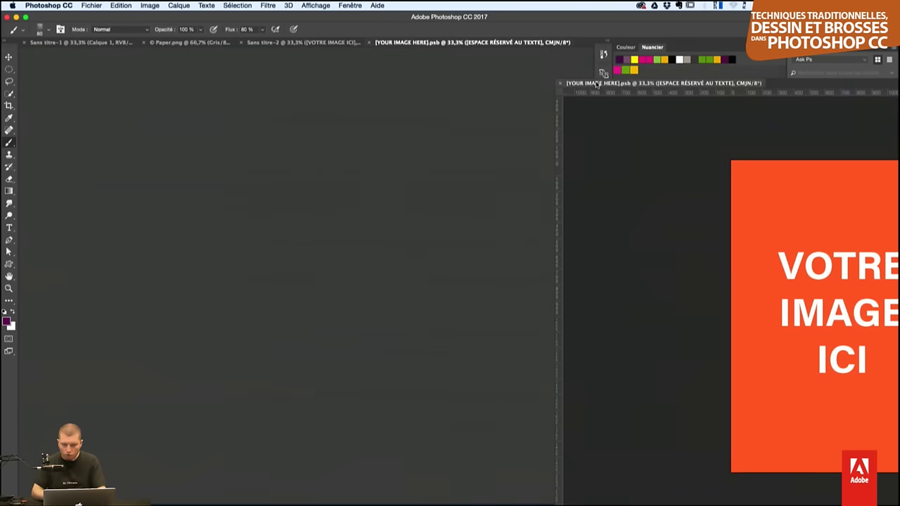
{"action": "left_click_drag", "start_coordinate": [600, 89], "coordinate": [591, 86]}
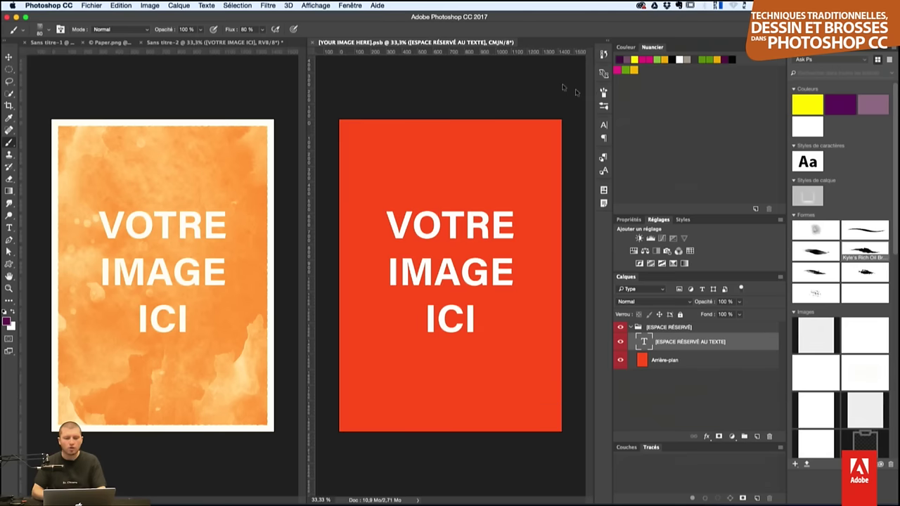
{"action": "left_click", "coordinate": [350, 5]}
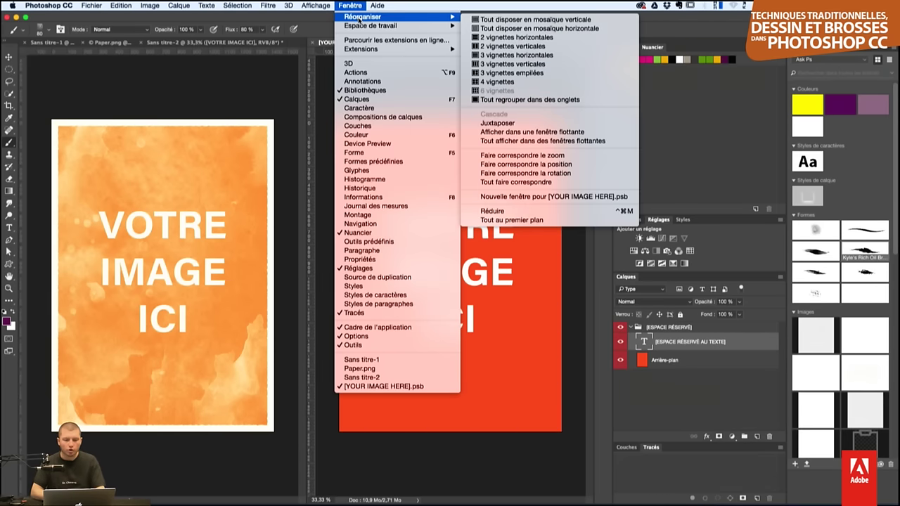
{"action": "mouse_move", "coordinate": [373, 16]}
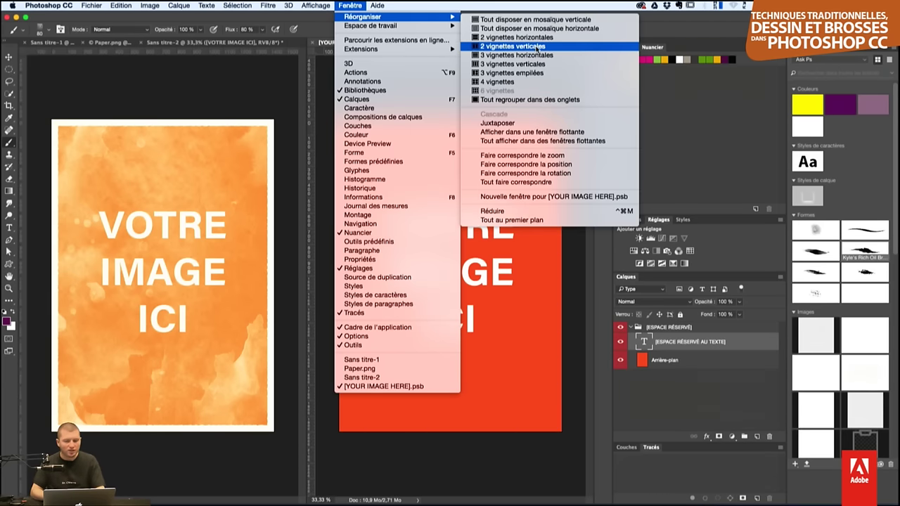
{"action": "left_click", "coordinate": [538, 48]}
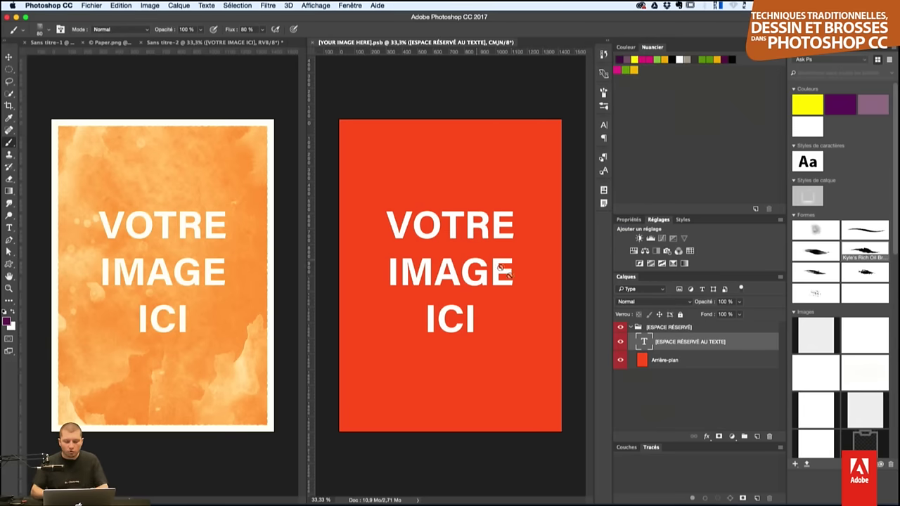
- Hide the placeholder text layer and add the empty layer Calque 1
{"action": "left_click", "coordinate": [621, 342]}
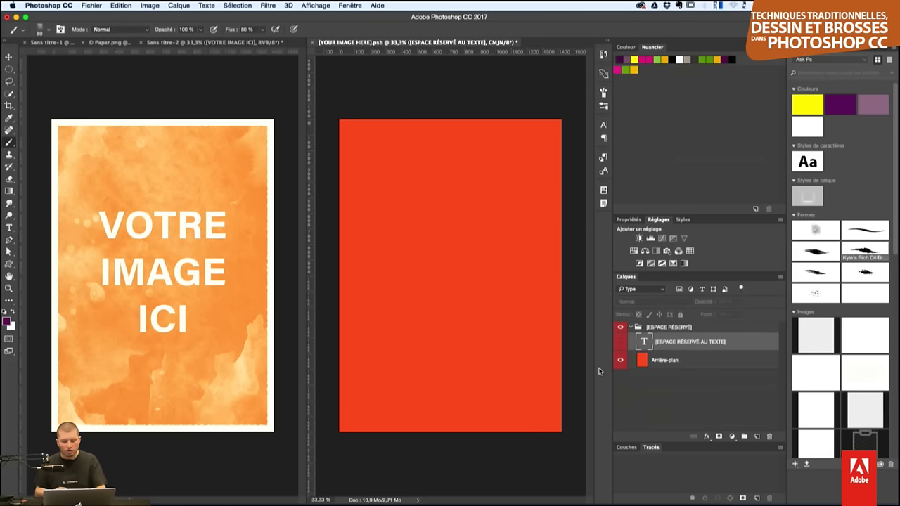
{"action": "left_click", "coordinate": [745, 437]}
{"action": "left_click", "coordinate": [755, 437]}
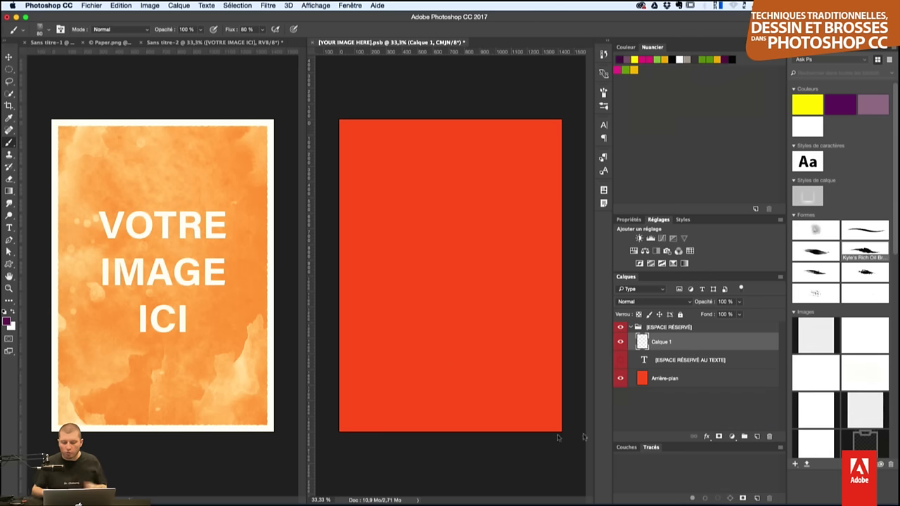
- Load a thin sketching brush and the yellow swatch from Libraries
{"action": "left_click", "coordinate": [816, 248]}
{"action": "left_click", "coordinate": [858, 229]}
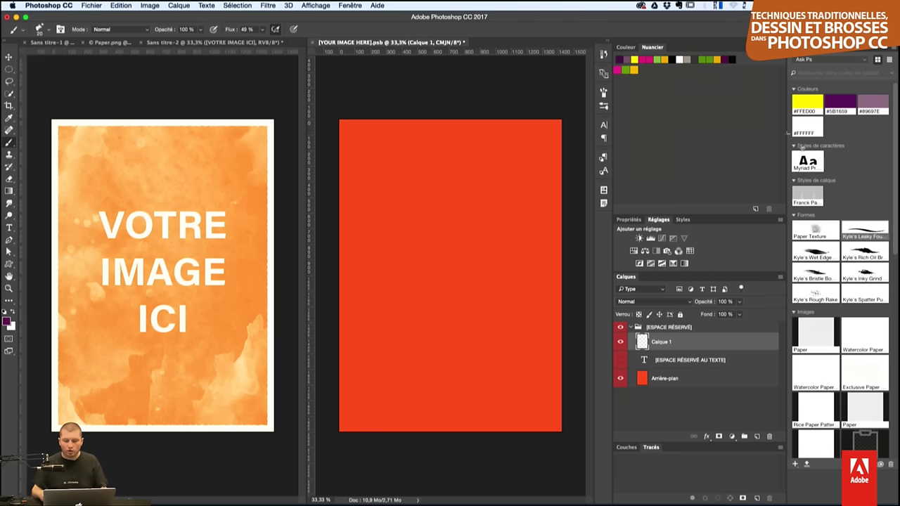
{"action": "left_click", "coordinate": [807, 102]}
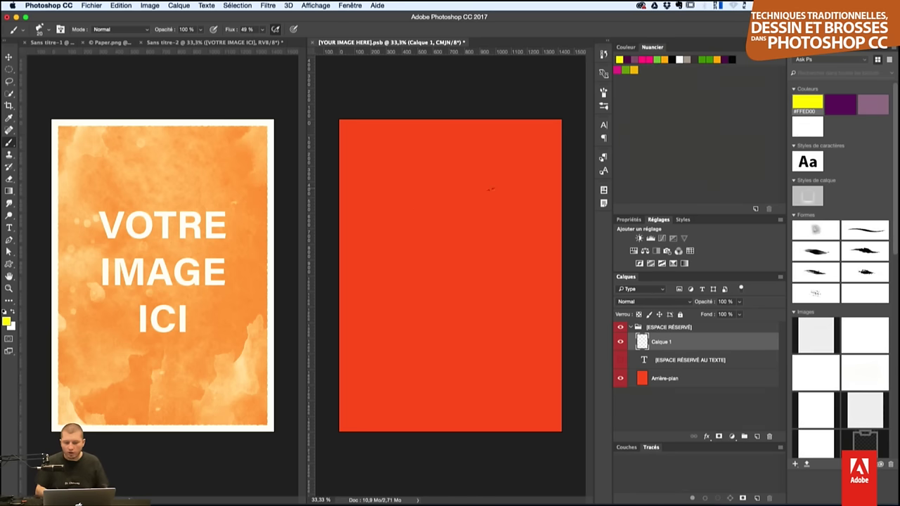
- Sketch the figure's head, eye, body and arms in yellow on Calque 1, then save
{"action": "mouse_move", "coordinate": [464, 169]}
{"action": "left_mouse_down"}
{"action": "mouse_move", "coordinate": [385, 247]}
{"action": "mouse_move", "coordinate": [497, 260]}
{"action": "left_mouse_up"}
{"action": "mouse_move", "coordinate": [429, 168]}
{"action": "left_mouse_down"}
{"action": "mouse_move", "coordinate": [451, 274]}
{"action": "mouse_move", "coordinate": [482, 338]}
{"action": "mouse_move", "coordinate": [483, 304]}
{"action": "left_mouse_up"}
{"action": "left_click_drag", "start_coordinate": [409, 226], "coordinate": [444, 233]}
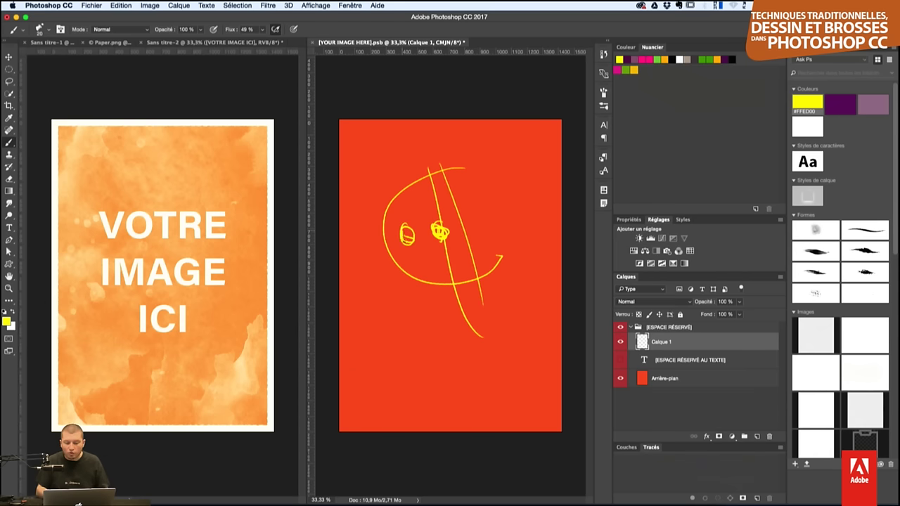
{"action": "mouse_move", "coordinate": [443, 285]}
{"action": "left_mouse_down"}
{"action": "mouse_move", "coordinate": [445, 400]}
{"action": "mouse_move", "coordinate": [432, 425]}
{"action": "left_mouse_up"}
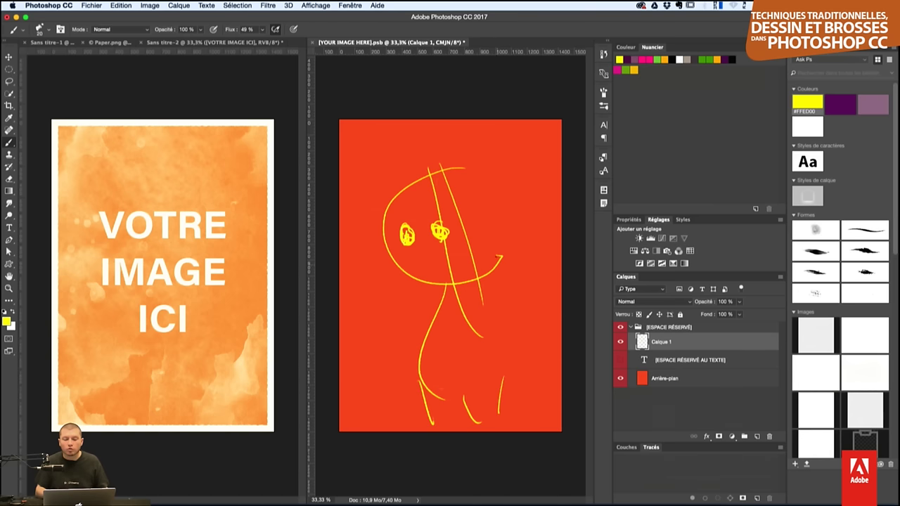
{"action": "left_click_drag", "start_coordinate": [456, 176], "coordinate": [505, 238]}
{"action": "left_click_drag", "start_coordinate": [441, 297], "coordinate": [400, 343]}
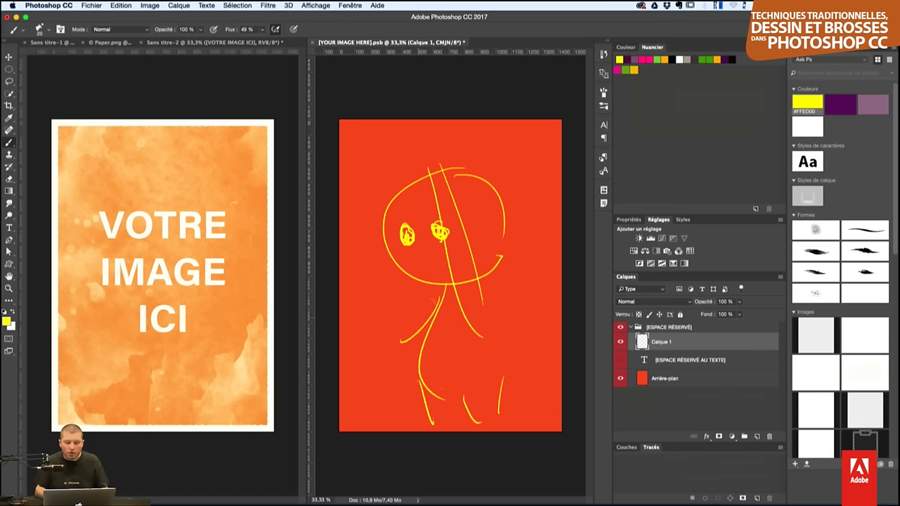
{"action": "left_click_drag", "start_coordinate": [492, 296], "coordinate": [546, 336]}
{"action": "left_click_drag", "start_coordinate": [494, 324], "coordinate": [533, 357]}
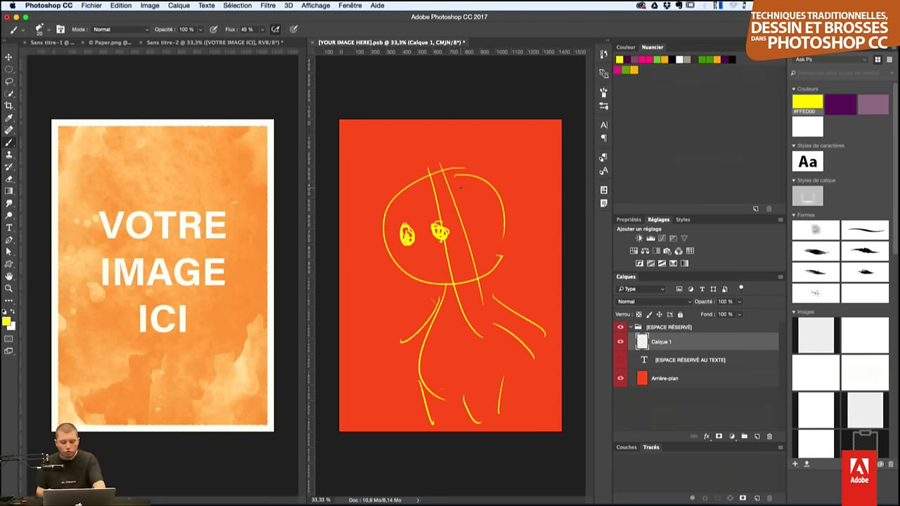
{"action": "key", "text": "ctrl+s"}
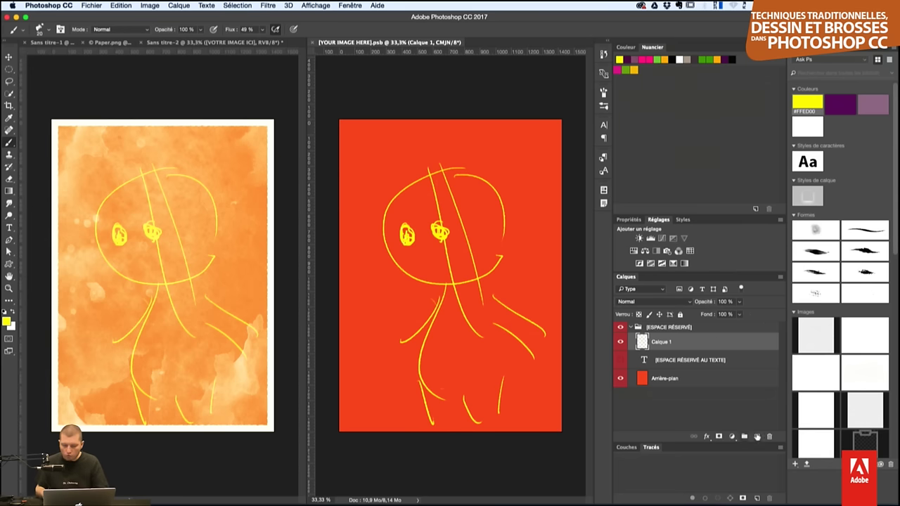
- On new layer Calque 2, paint grey Kyle's Wet Edge washes over both sides of the face
{"action": "left_click", "coordinate": [758, 437]}
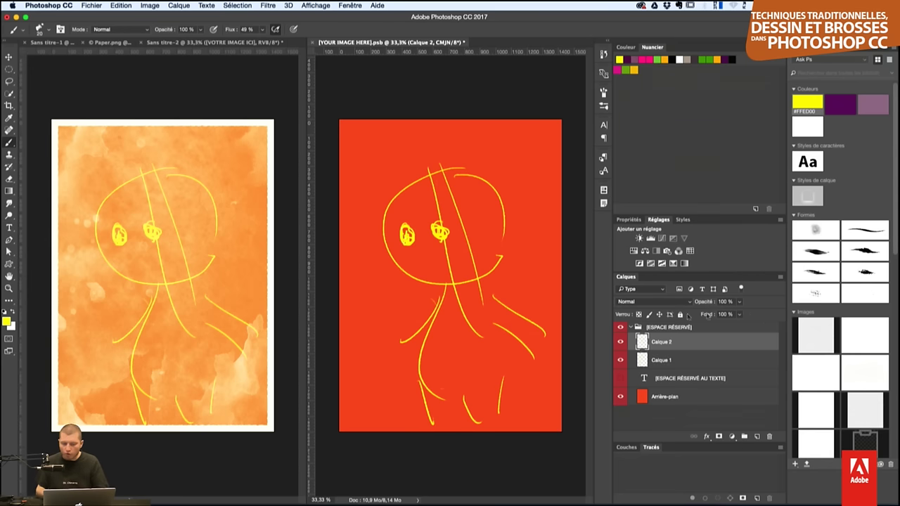
{"action": "left_click", "coordinate": [816, 249]}
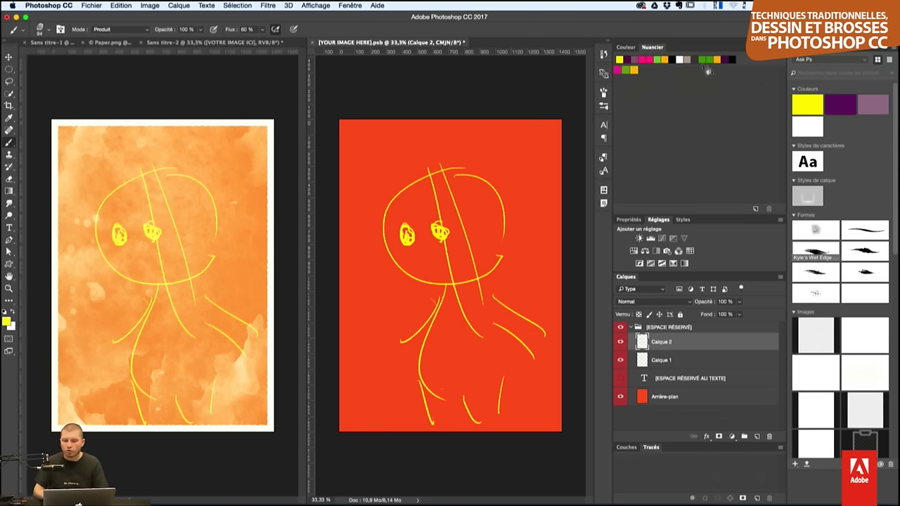
{"action": "left_click", "coordinate": [687, 60]}
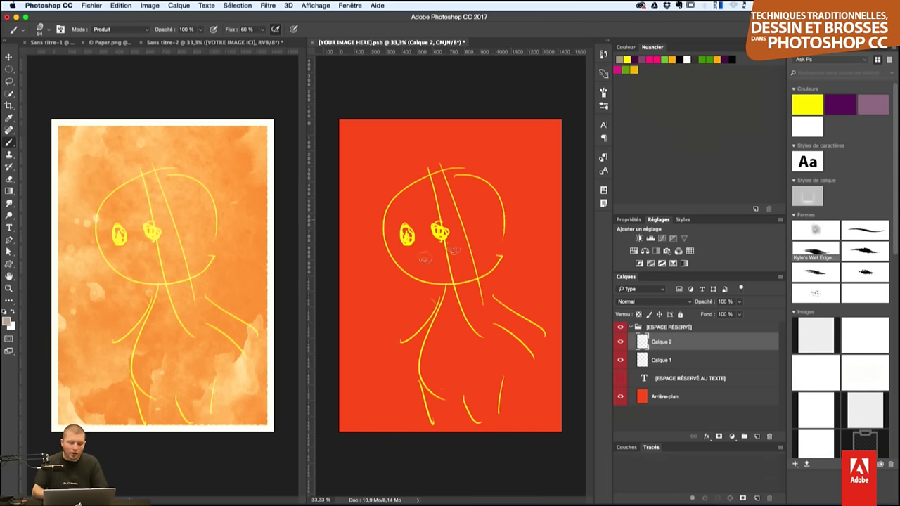
{"action": "left_click_drag", "start_coordinate": [398, 204], "coordinate": [442, 257]}
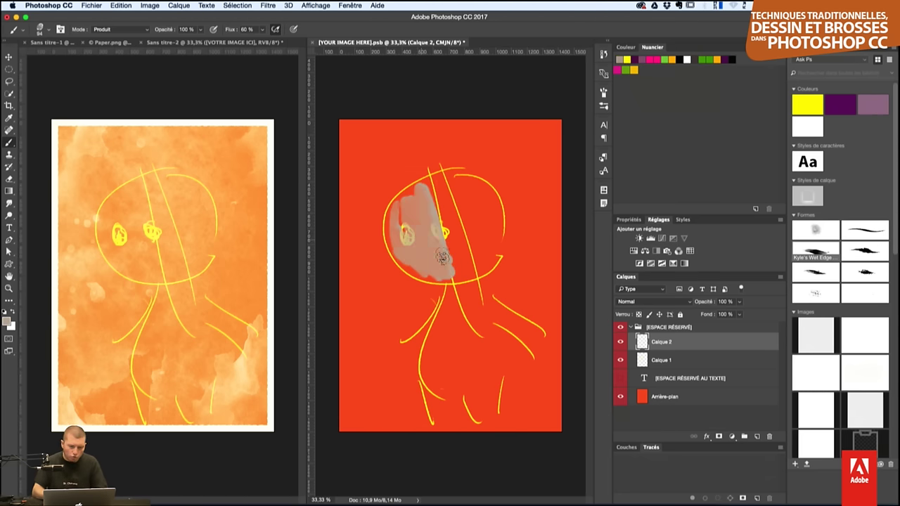
{"action": "mouse_move", "coordinate": [451, 189]}
{"action": "left_mouse_down"}
{"action": "mouse_move", "coordinate": [462, 185]}
{"action": "mouse_move", "coordinate": [489, 242]}
{"action": "left_mouse_up"}
- Wash pink over the body, neck and arm, move Calque 2 below Calque 1, and hide Arrière-plan
{"action": "left_click", "coordinate": [653, 57]}
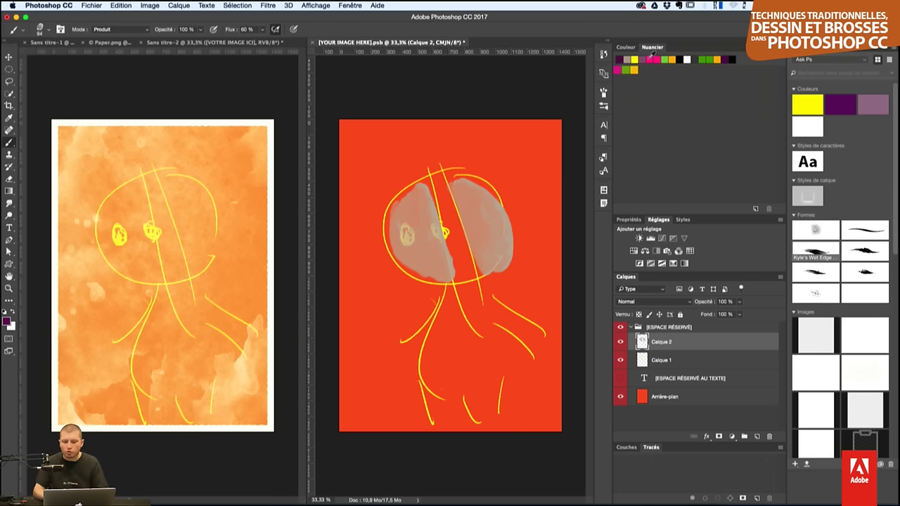
{"action": "left_click", "coordinate": [619, 61]}
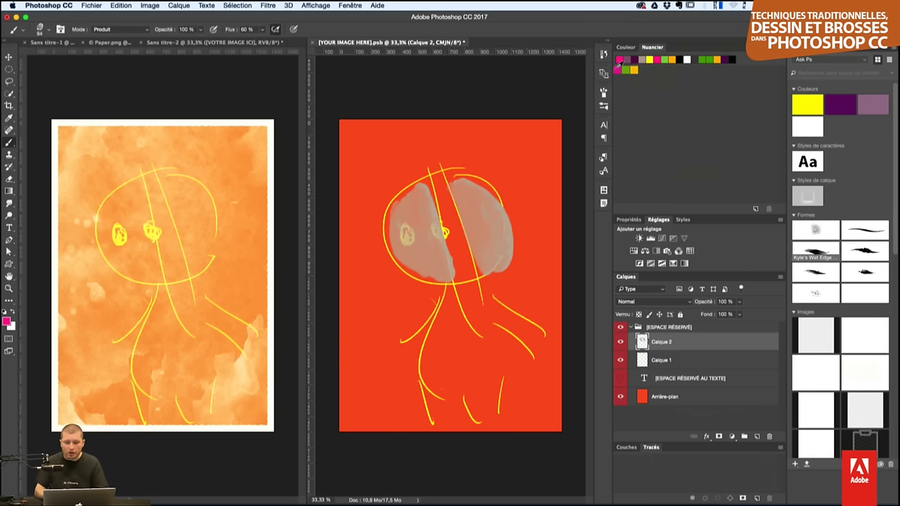
{"action": "mouse_move", "coordinate": [447, 285]}
{"action": "left_mouse_down"}
{"action": "mouse_move", "coordinate": [456, 385]}
{"action": "mouse_move", "coordinate": [518, 318]}
{"action": "left_mouse_up"}
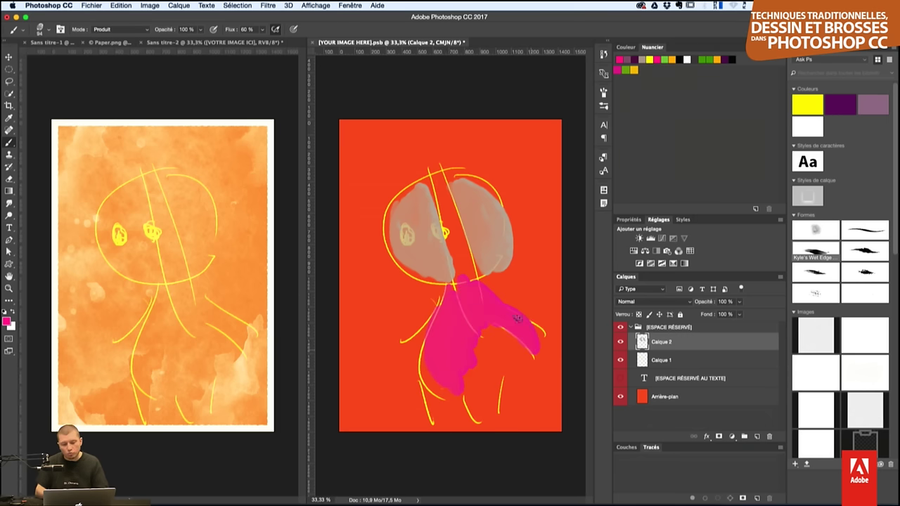
{"action": "mouse_move", "coordinate": [484, 351]}
{"action": "left_mouse_down"}
{"action": "mouse_move", "coordinate": [478, 399]}
{"action": "mouse_move", "coordinate": [465, 376]}
{"action": "left_mouse_up"}
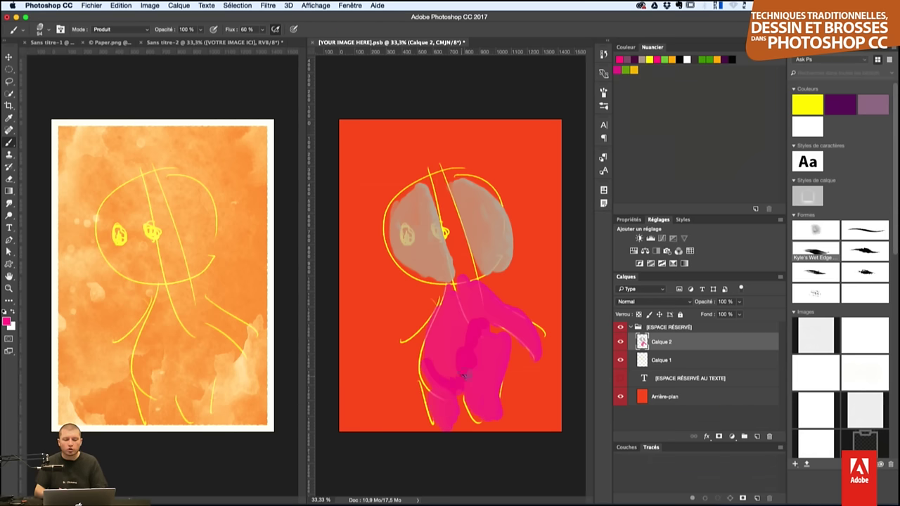
{"action": "left_click_drag", "start_coordinate": [450, 301], "coordinate": [397, 359]}
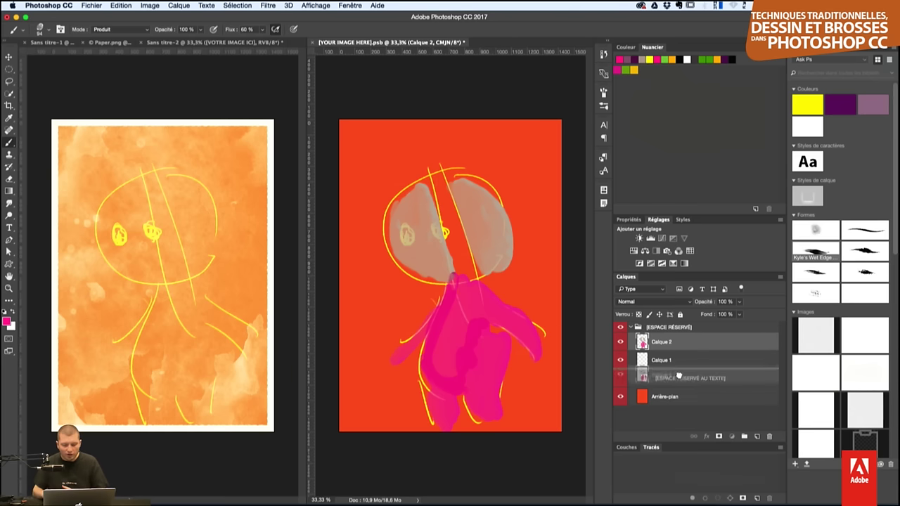
{"action": "left_click_drag", "start_coordinate": [684, 345], "coordinate": [682, 373]}
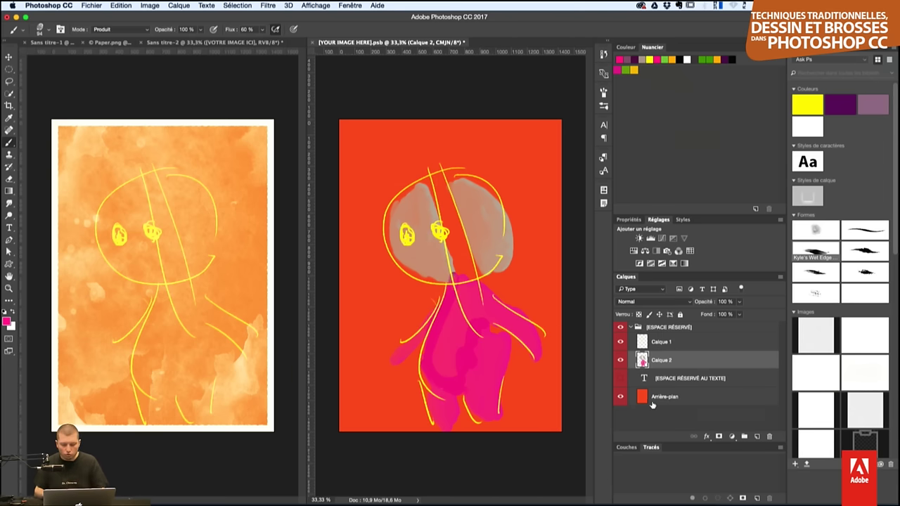
{"action": "left_click", "coordinate": [616, 398]}
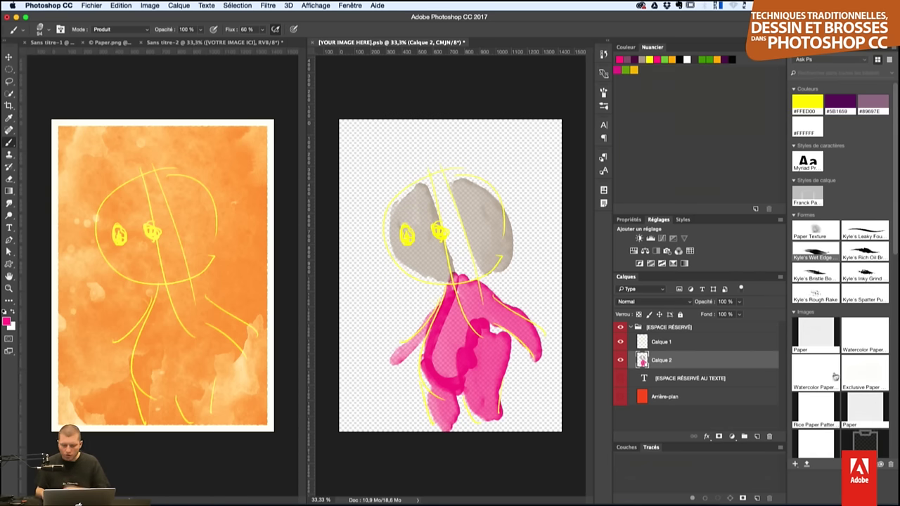
- Place Watercolor Paper from Libraries, scale it to cover the canvas, put it below Calque 2, and save
{"action": "left_click_drag", "start_coordinate": [828, 376], "coordinate": [343, 140]}
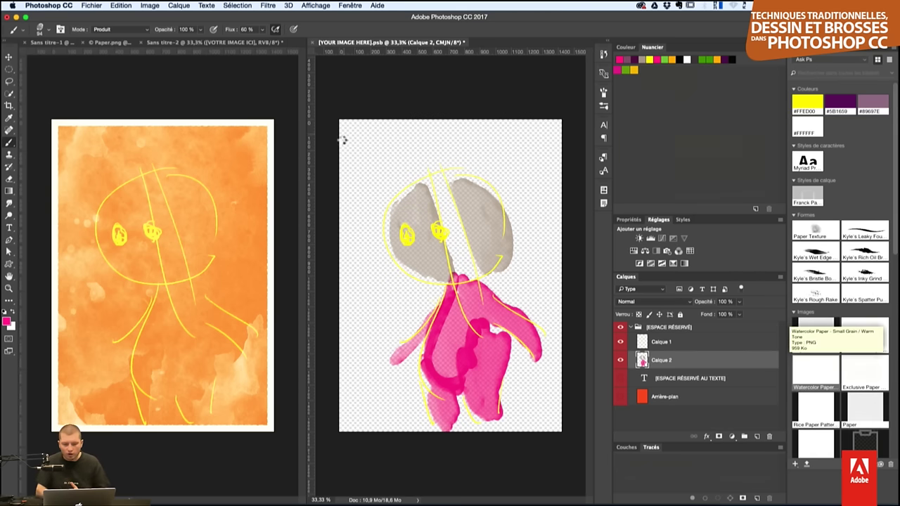
{"action": "mouse_move", "coordinate": [476, 196]}
{"action": "left_mouse_down"}
{"action": "mouse_move", "coordinate": [558, 114]}
{"action": "mouse_move", "coordinate": [517, 325]}
{"action": "left_mouse_up"}
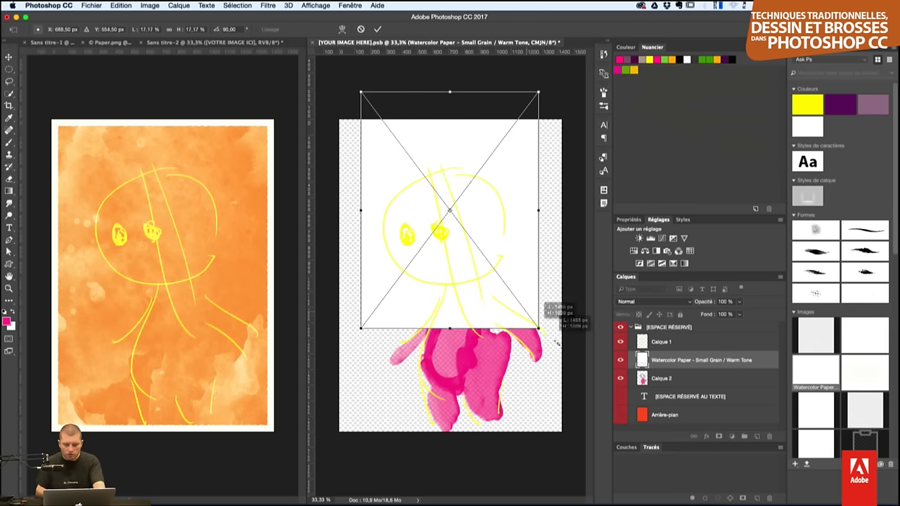
{"action": "mouse_move", "coordinate": [528, 313]}
{"action": "left_mouse_down"}
{"action": "mouse_move", "coordinate": [553, 334]}
{"action": "mouse_move", "coordinate": [540, 331]}
{"action": "left_mouse_up"}
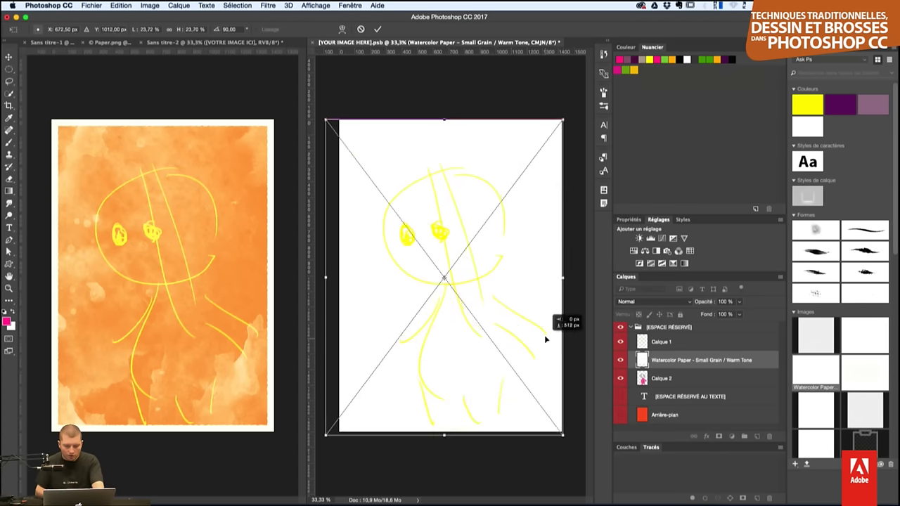
{"action": "key", "text": "Return"}
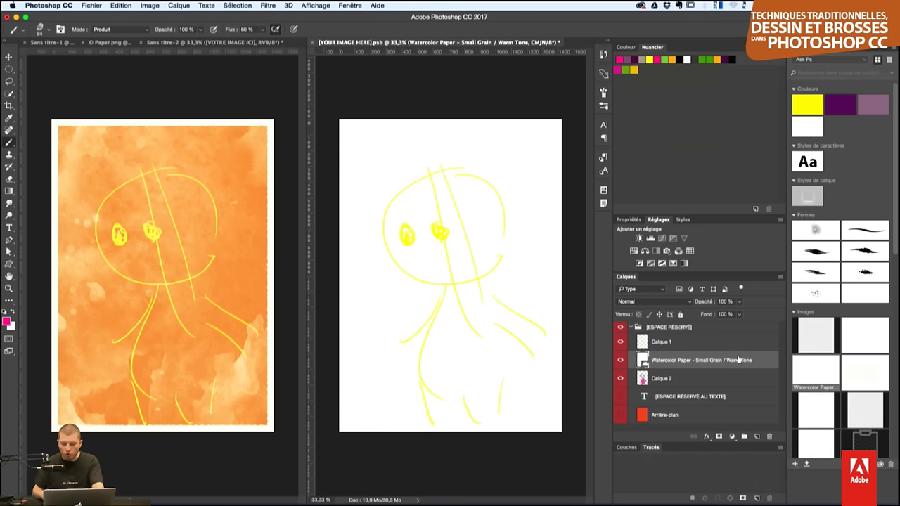
{"action": "left_click_drag", "start_coordinate": [738, 361], "coordinate": [703, 385]}
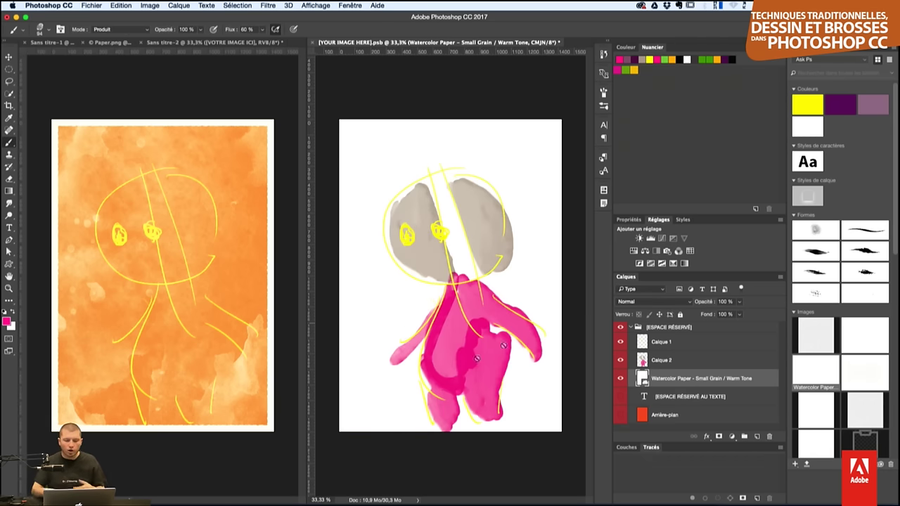
{"action": "key", "text": "ctrl+s"}
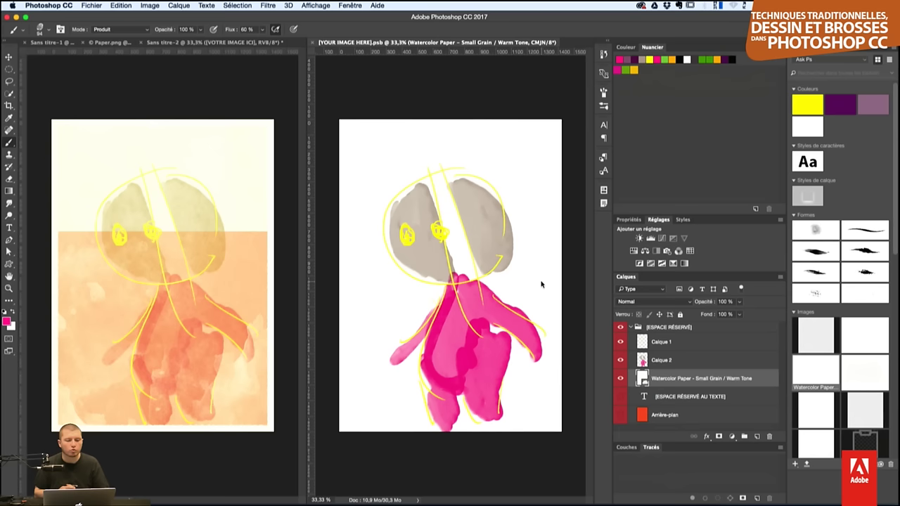
- Zoom both the mockup and the template document to 66.7% around the grey-and-pink figure
{"action": "left_click", "coordinate": [266, 98]}
{"action": "key", "text": "ctrl+plus"}
{"action": "key", "text": "ctrl+plus"}
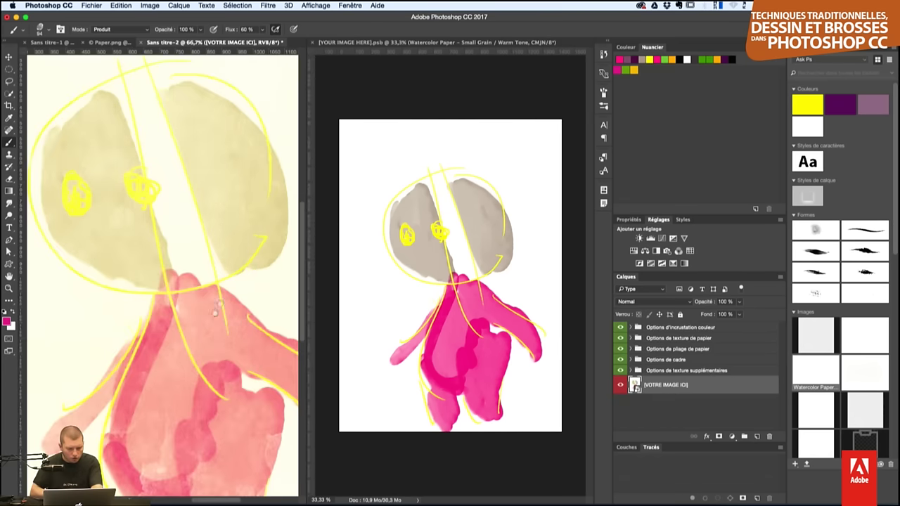
{"action": "scroll", "coordinate": [216, 313], "scroll_direction": "down", "scroll_amount": 5}
{"action": "scroll", "coordinate": [216, 313], "scroll_direction": "left", "scroll_amount": 3}
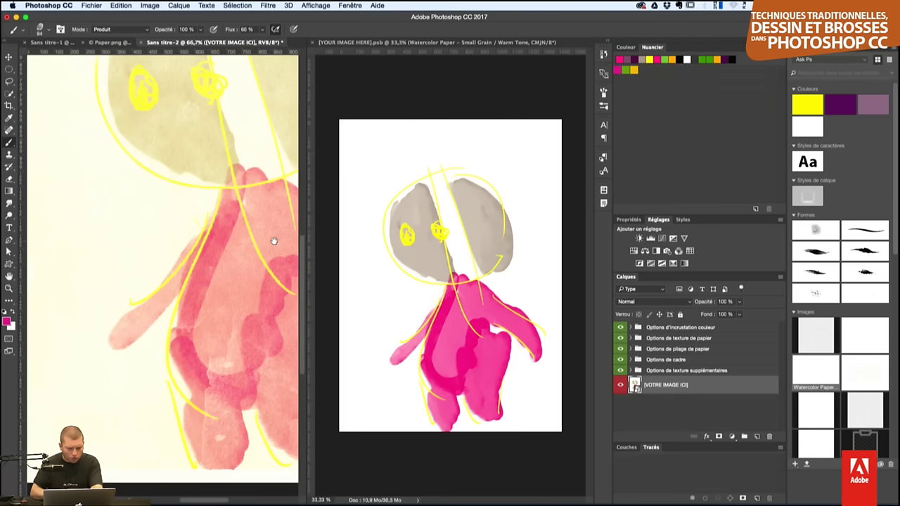
{"action": "left_click", "coordinate": [454, 350]}
{"action": "key", "text": "ctrl+plus"}
{"action": "key", "text": "ctrl+plus"}
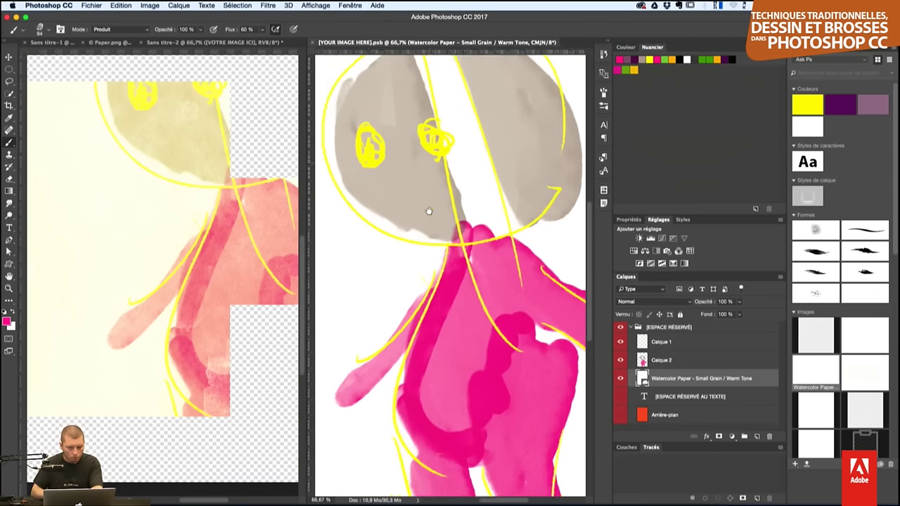
{"action": "scroll", "coordinate": [429, 211], "scroll_direction": "down", "scroll_amount": 4}
{"action": "scroll", "coordinate": [426, 199], "scroll_direction": "down", "scroll_amount": 2}
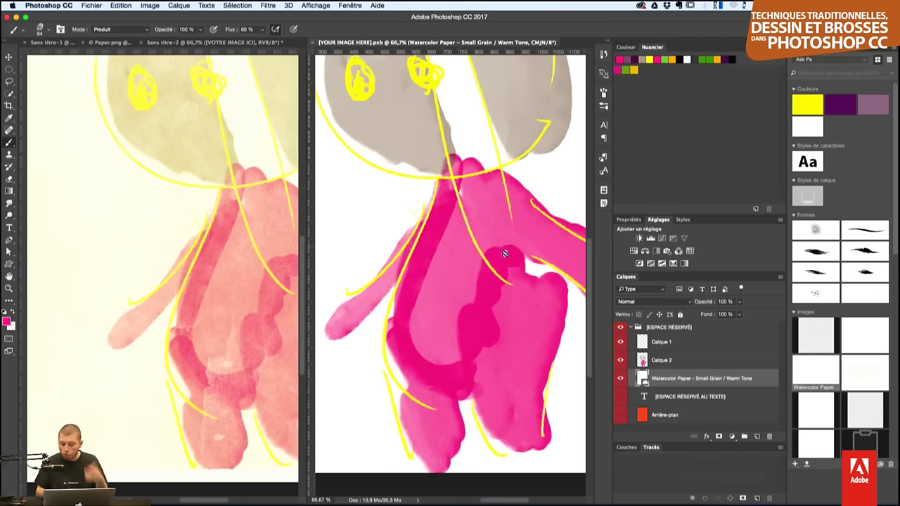
{"action": "left_click", "coordinate": [10, 277]}
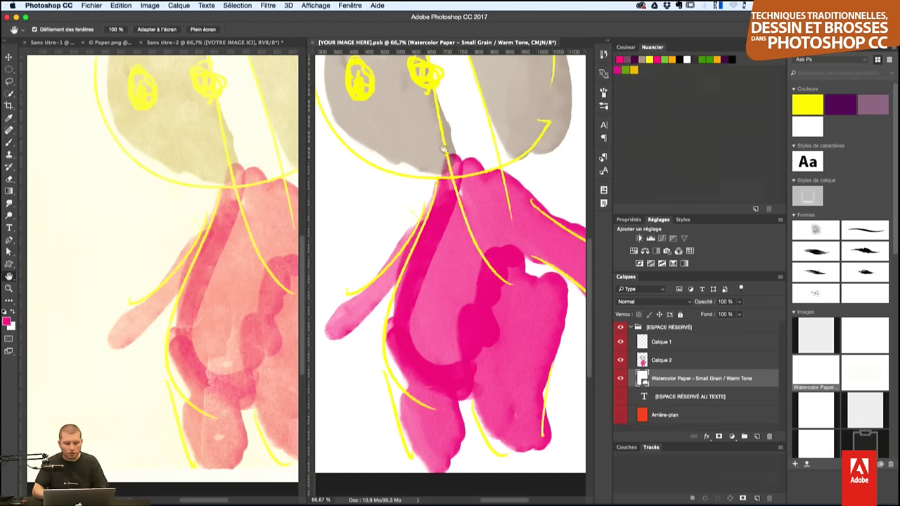
- Pan to frame the figure's head and yellow eyes, then select the Calque 1 line-art layer
{"action": "left_click_drag", "start_coordinate": [450, 159], "coordinate": [479, 254]}
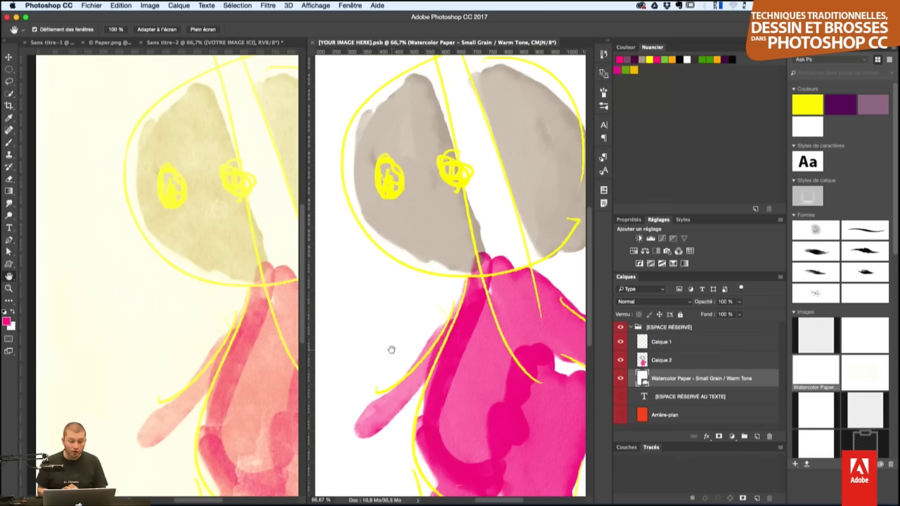
{"action": "left_click", "coordinate": [263, 345]}
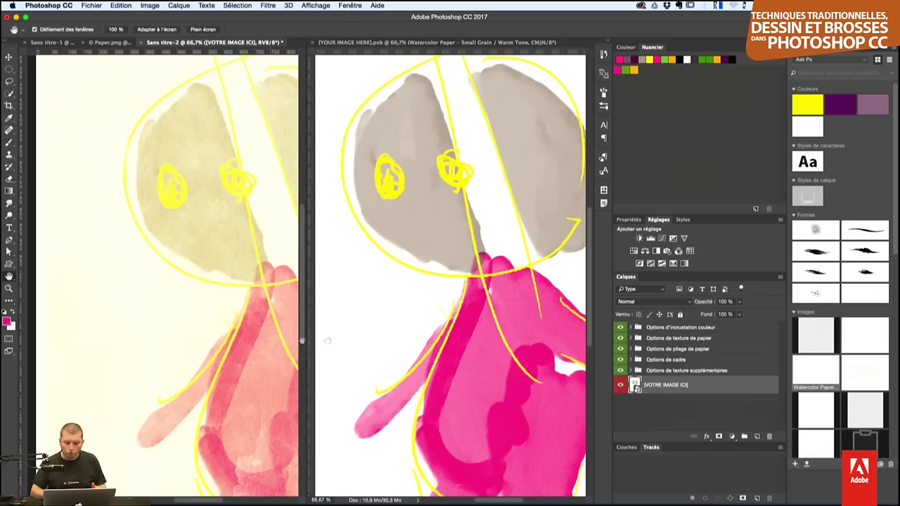
{"action": "left_click", "coordinate": [496, 326]}
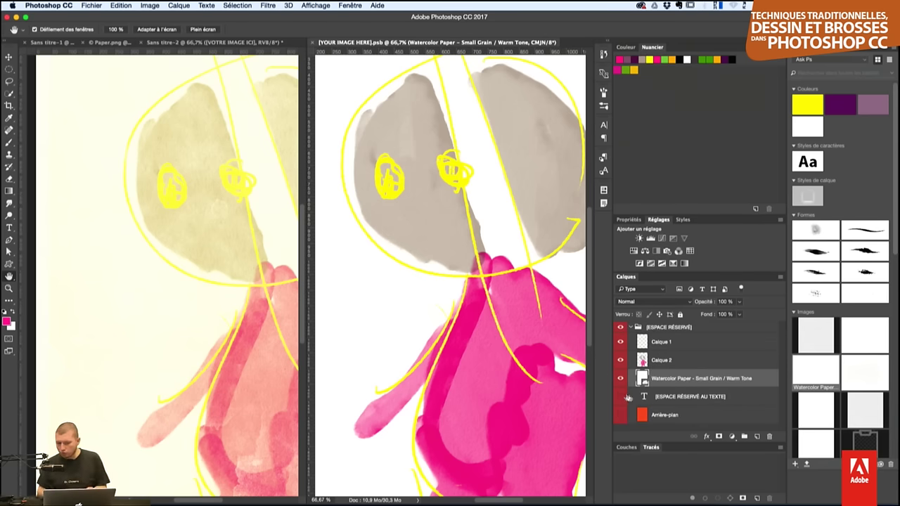
{"action": "left_click", "coordinate": [680, 340]}
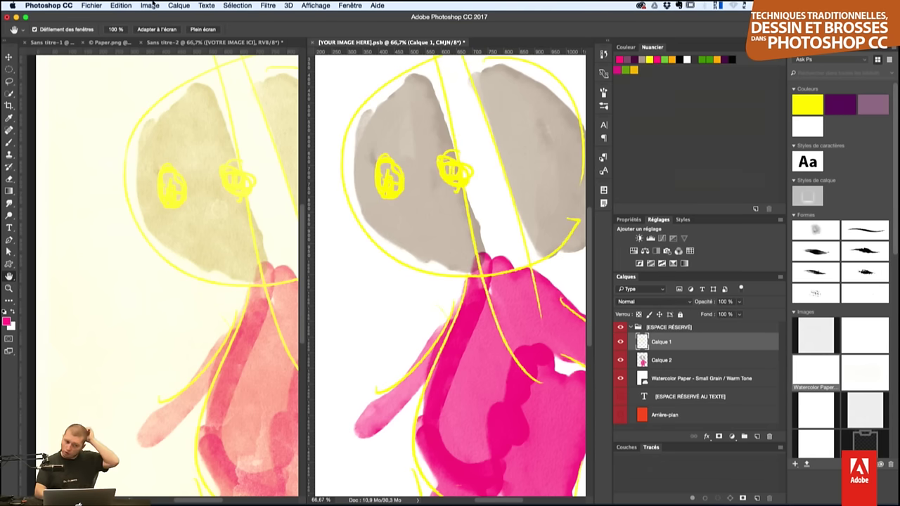
{"action": "left_click", "coordinate": [154, 5]}
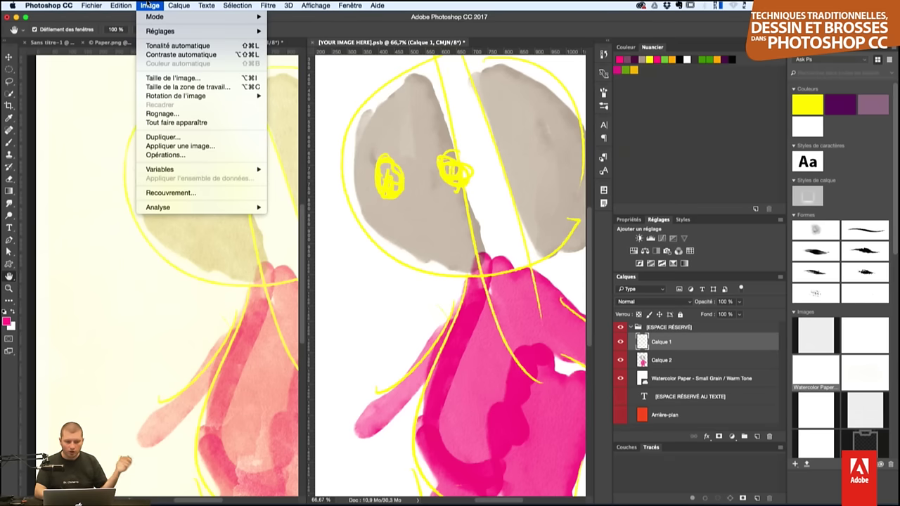
{"action": "mouse_move", "coordinate": [161, 31]}
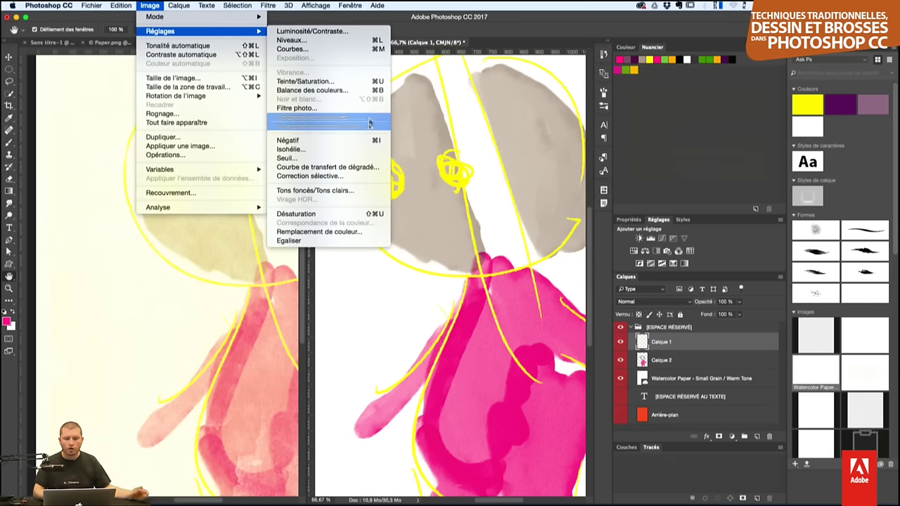
{"action": "left_click", "coordinate": [370, 83]}
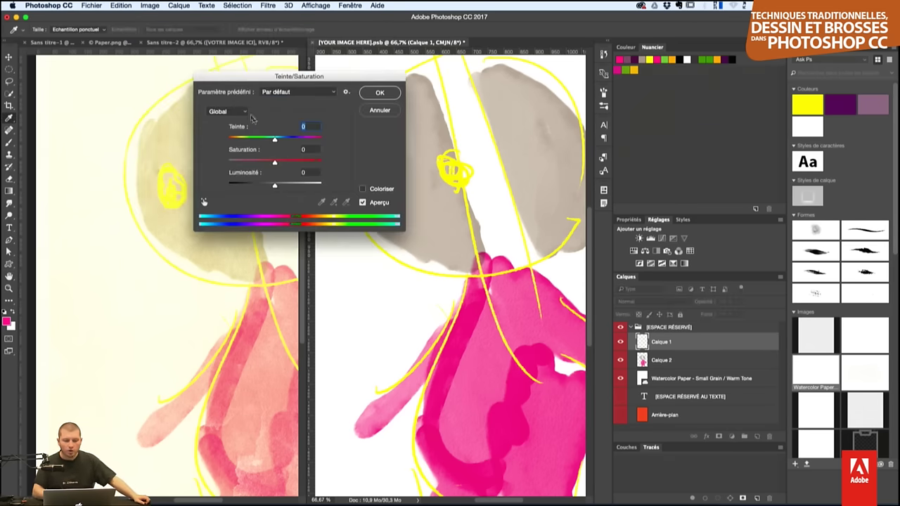
{"action": "mouse_move", "coordinate": [274, 138]}
{"action": "left_mouse_down"}
{"action": "mouse_move", "coordinate": [243, 138]}
{"action": "mouse_move", "coordinate": [295, 138]}
{"action": "left_mouse_up"}
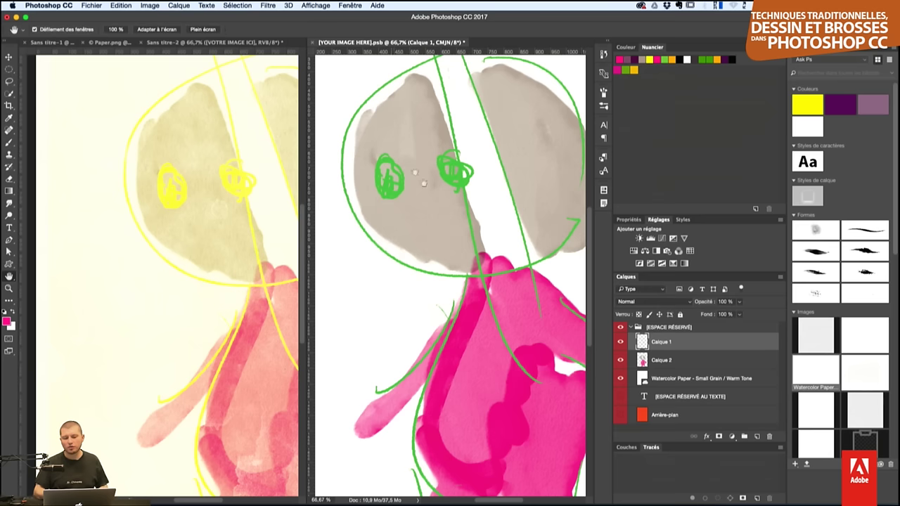
{"action": "left_click", "coordinate": [378, 94]}
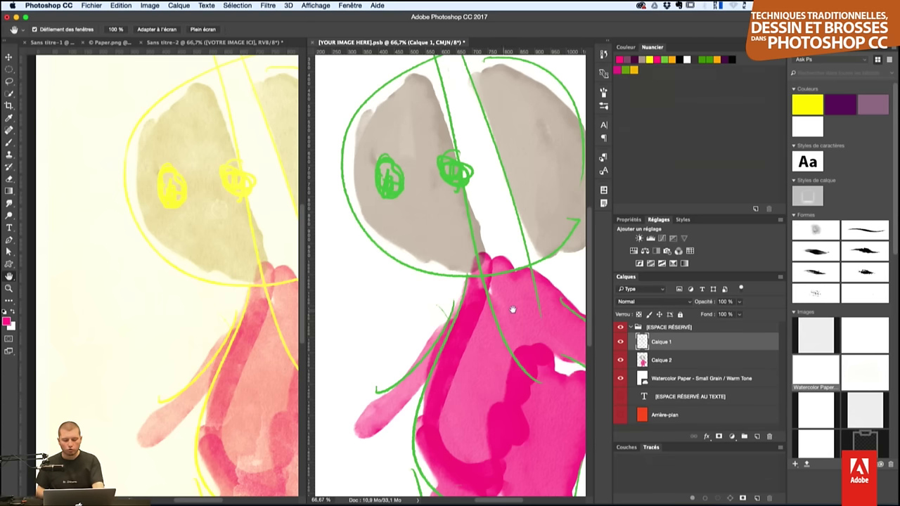
{"action": "key", "text": "ctrl+z"}
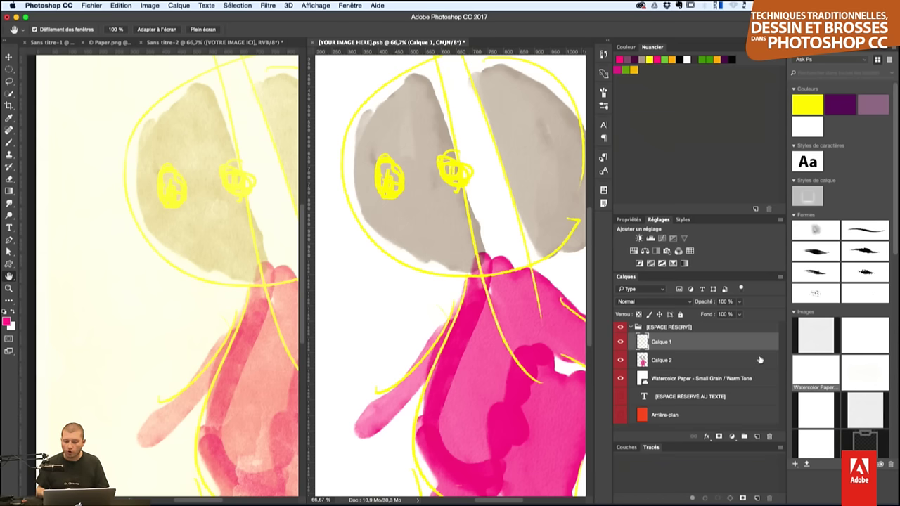
- Add a Teinte/Saturation adjustment with Teinte +53 and Luminosité -24, clipped to Calque 1
{"action": "left_click", "coordinate": [732, 437]}
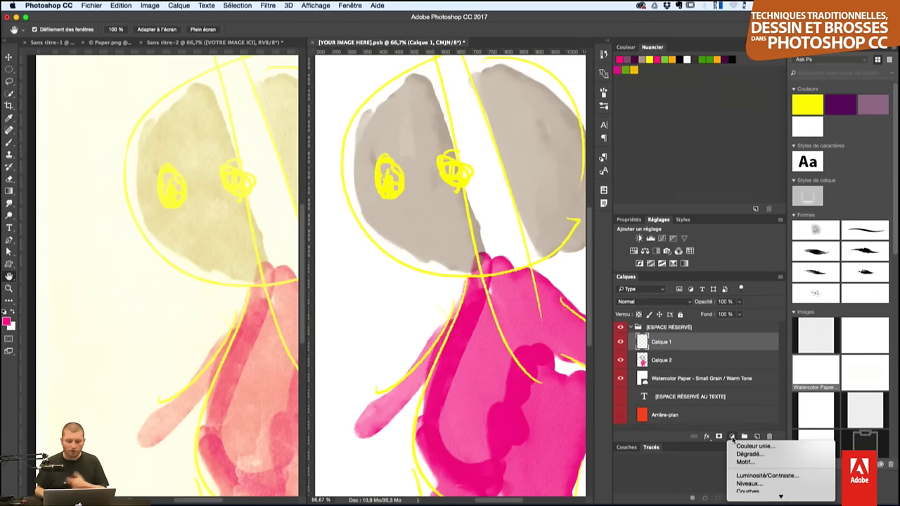
{"action": "scroll", "coordinate": [737, 446], "scroll_direction": "down", "scroll_amount": 3}
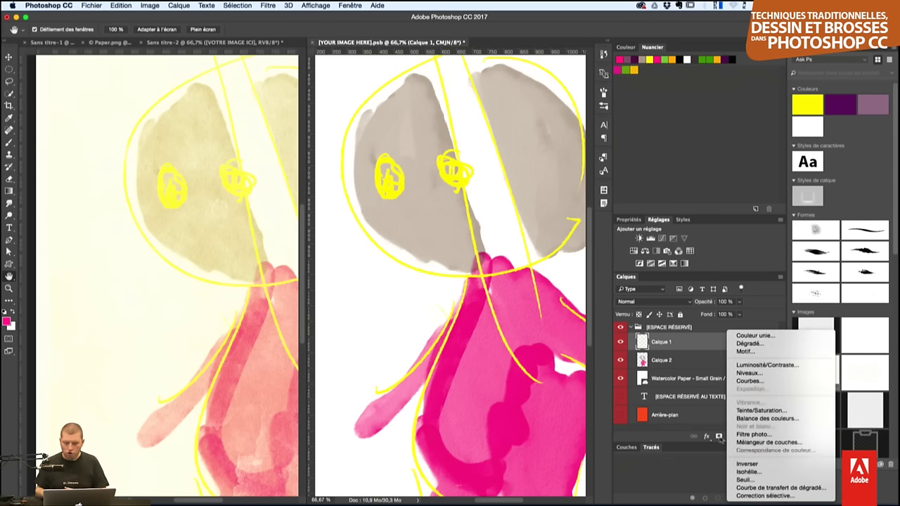
{"action": "left_click", "coordinate": [747, 412]}
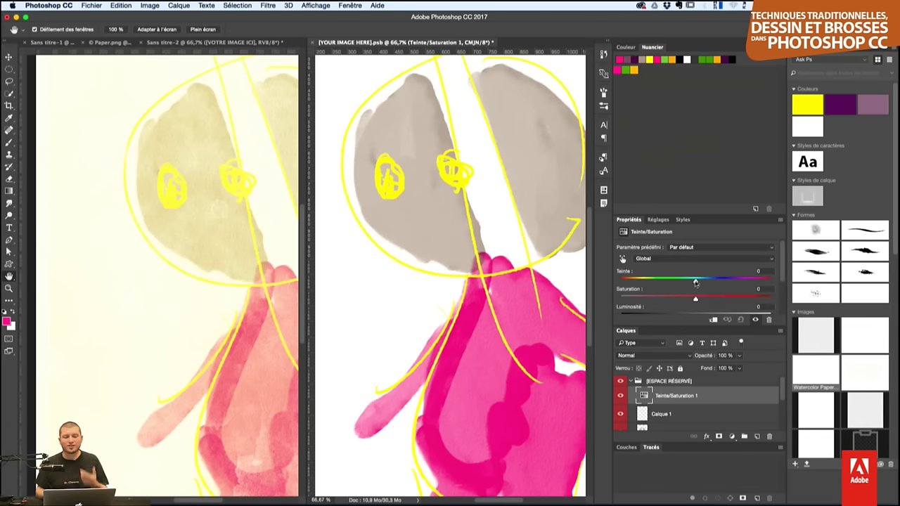
{"action": "left_click_drag", "start_coordinate": [696, 282], "coordinate": [733, 282]}
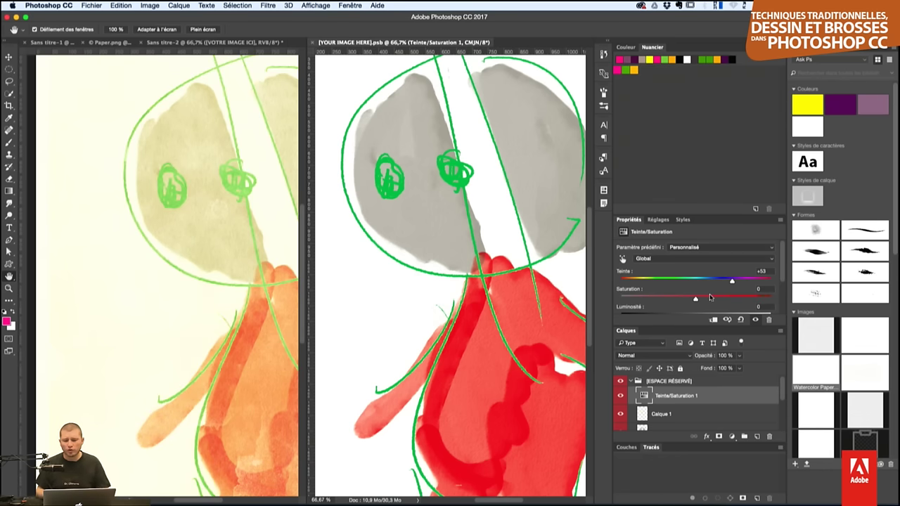
{"action": "scroll", "coordinate": [778, 264], "scroll_direction": "down", "scroll_amount": 3}
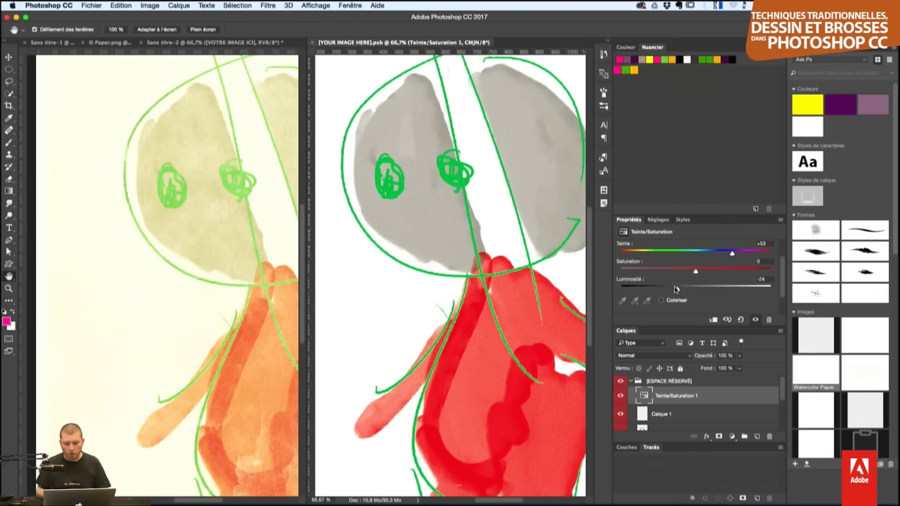
{"action": "left_click_drag", "start_coordinate": [695, 290], "coordinate": [677, 289]}
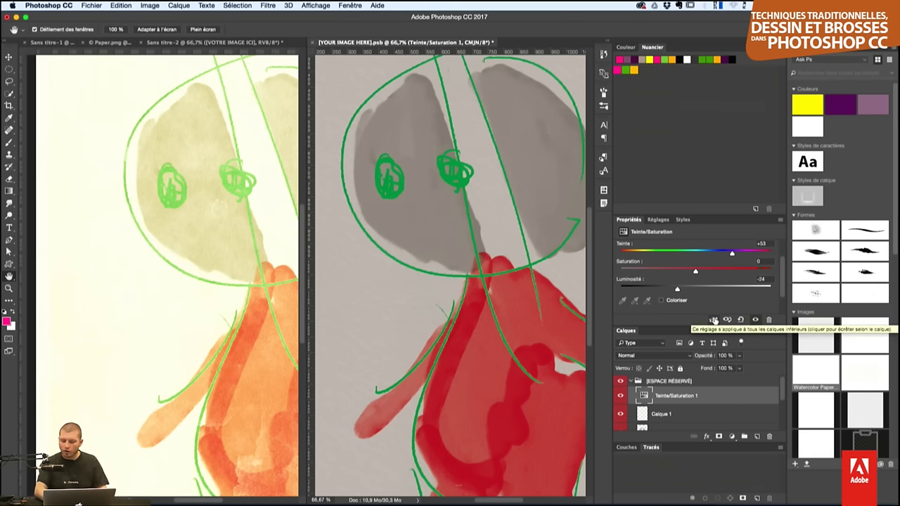
{"action": "left_click", "coordinate": [715, 320]}
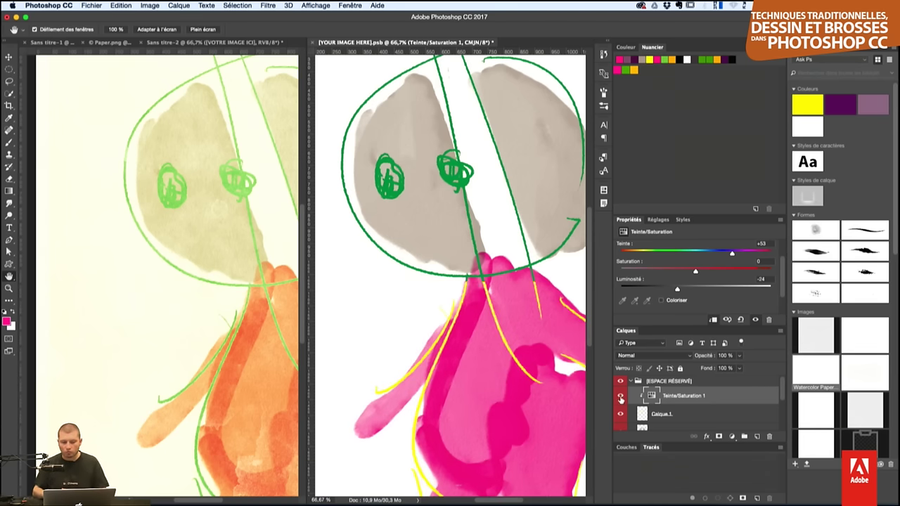
- Colourise the line art blue (hue 206, saturation 60, lightness -21) and save the document
{"action": "left_click_drag", "start_coordinate": [696, 272], "coordinate": [709, 271]}
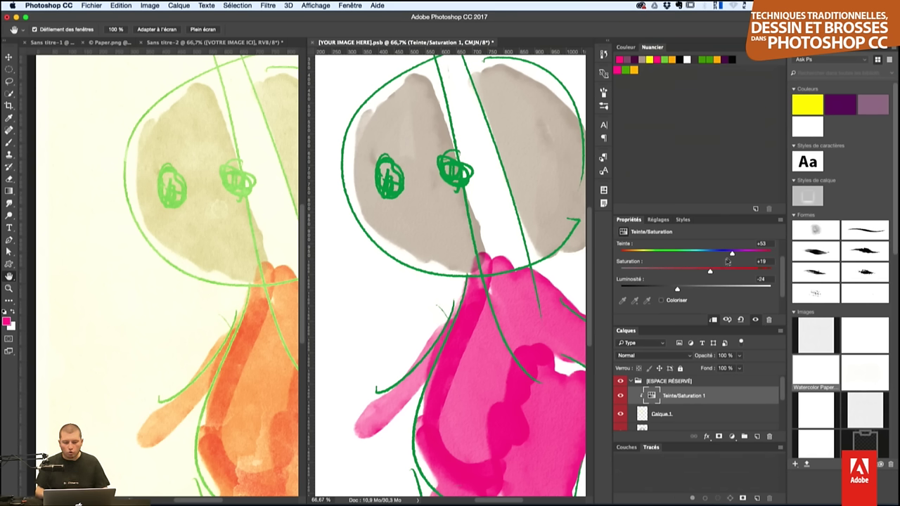
{"action": "mouse_move", "coordinate": [732, 256]}
{"action": "left_mouse_down"}
{"action": "mouse_move", "coordinate": [688, 255]}
{"action": "mouse_move", "coordinate": [729, 253]}
{"action": "left_mouse_up"}
{"action": "left_click", "coordinate": [674, 301]}
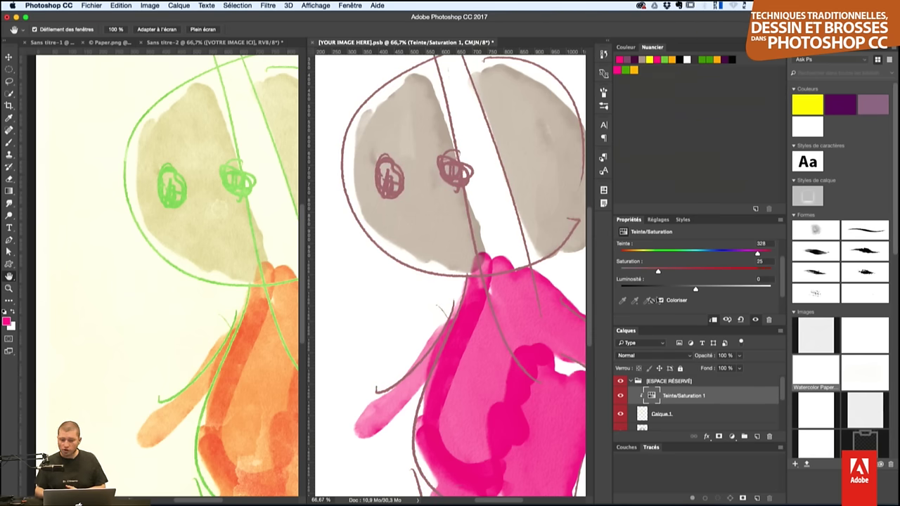
{"action": "left_click_drag", "start_coordinate": [756, 255], "coordinate": [704, 258]}
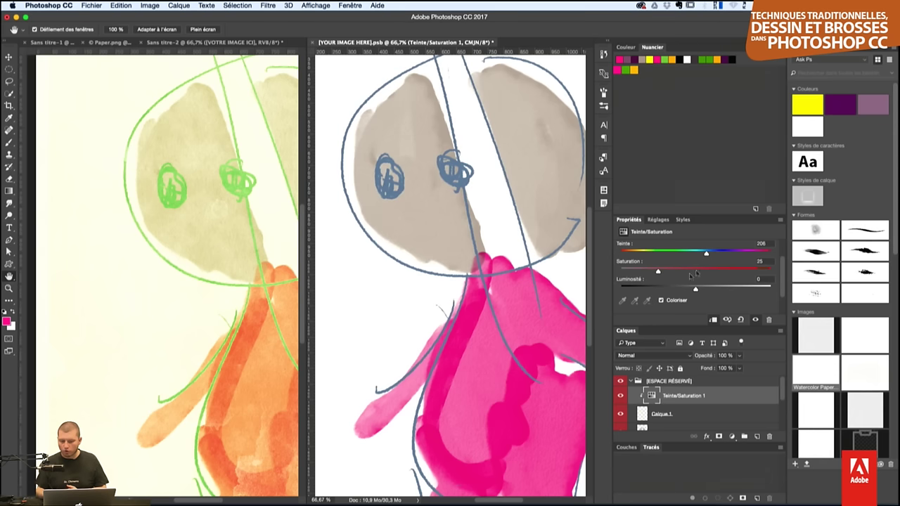
{"action": "mouse_move", "coordinate": [659, 273]}
{"action": "left_mouse_down"}
{"action": "mouse_move", "coordinate": [711, 273]}
{"action": "mouse_move", "coordinate": [680, 289]}
{"action": "left_mouse_up"}
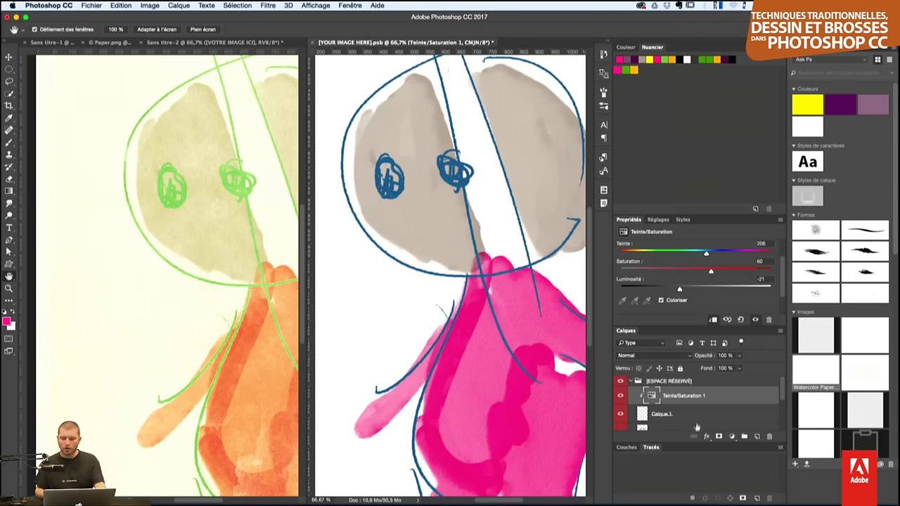
{"action": "key", "text": "ctrl+s"}
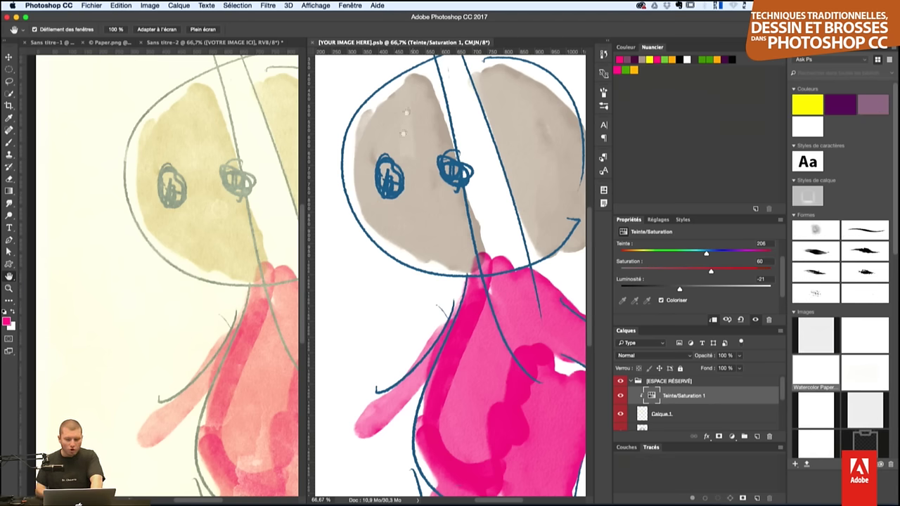
- Toggle the Calque 1 line-art layer's visibility to compare the recoloured lines
{"action": "left_click", "coordinate": [620, 396]}
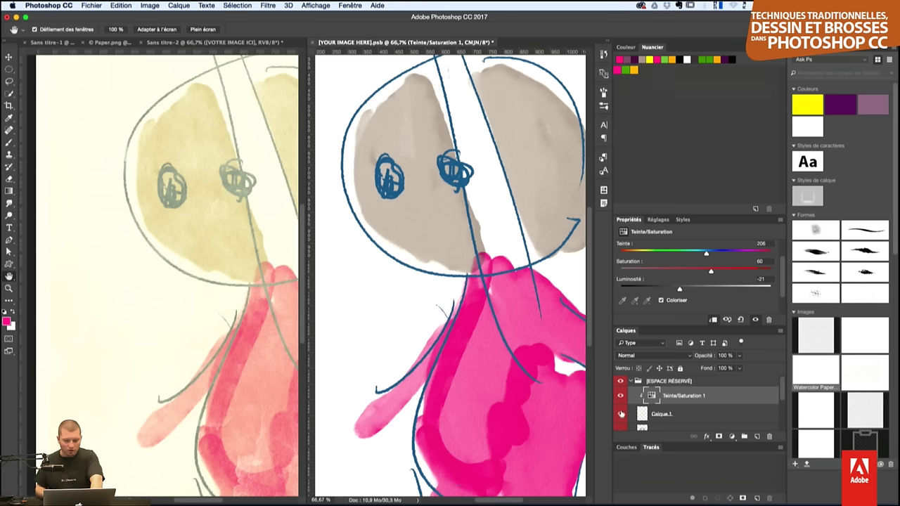
{"action": "left_click_drag", "start_coordinate": [783, 392], "coordinate": [782, 410]}
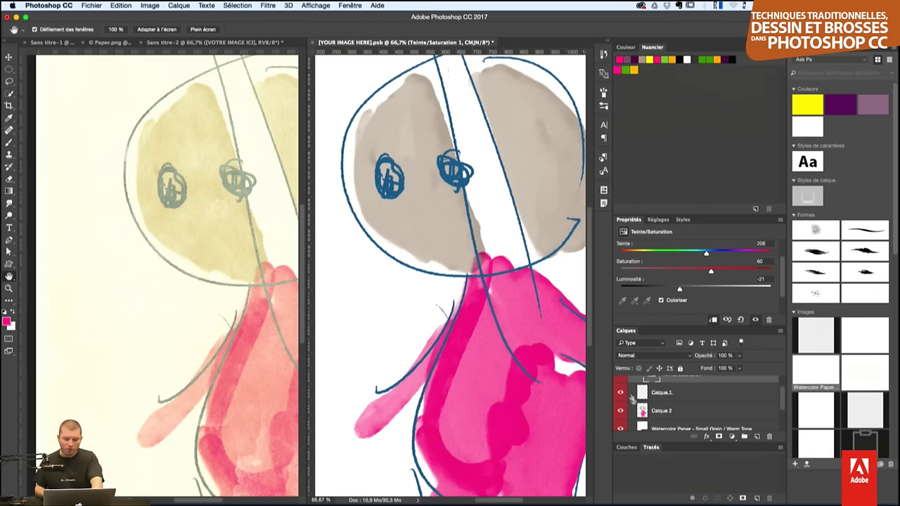
{"action": "left_click", "coordinate": [659, 396]}
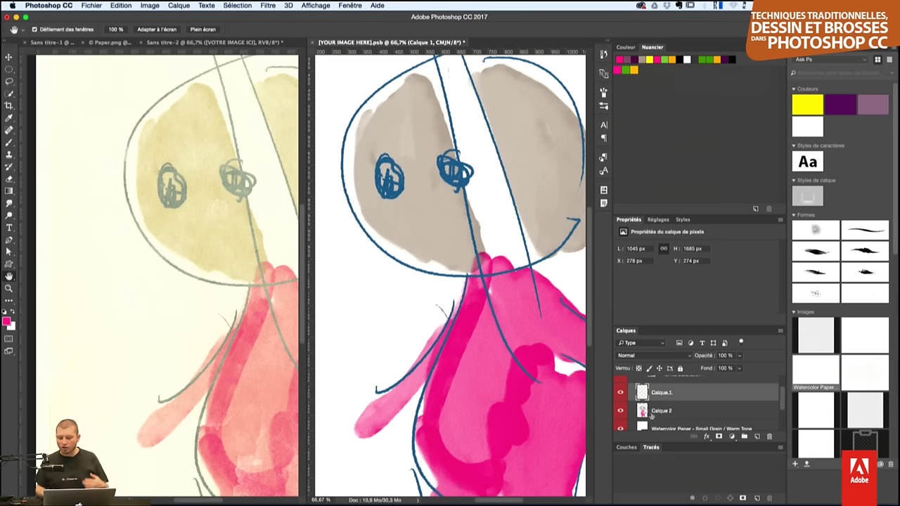
{"action": "left_click", "coordinate": [622, 393]}
{"action": "left_click", "coordinate": [621, 393]}
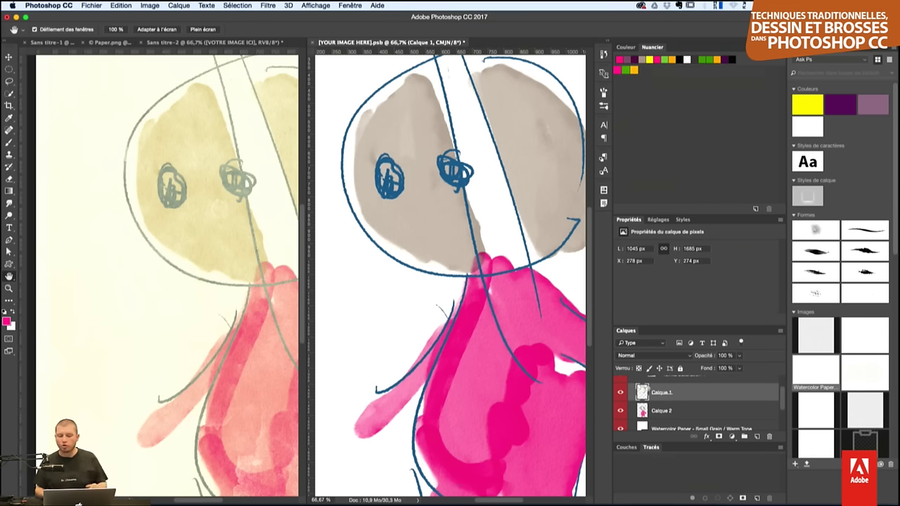
- Rename Calque 1 to 'Trait' and Calque 2 to 'Couleur'
{"action": "double_click", "coordinate": [661, 393]}
{"action": "type", "text": "Trait"}
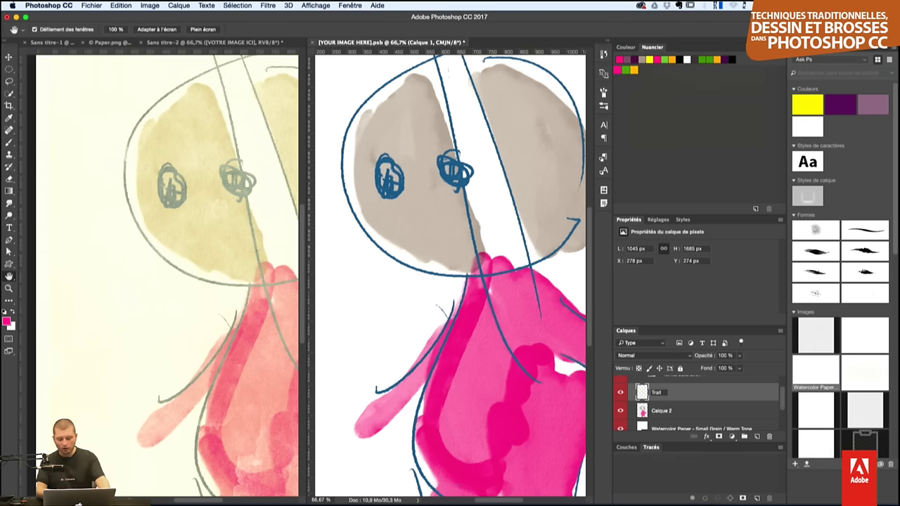
{"action": "key", "text": "Tab"}
{"action": "type", "text": "C"}
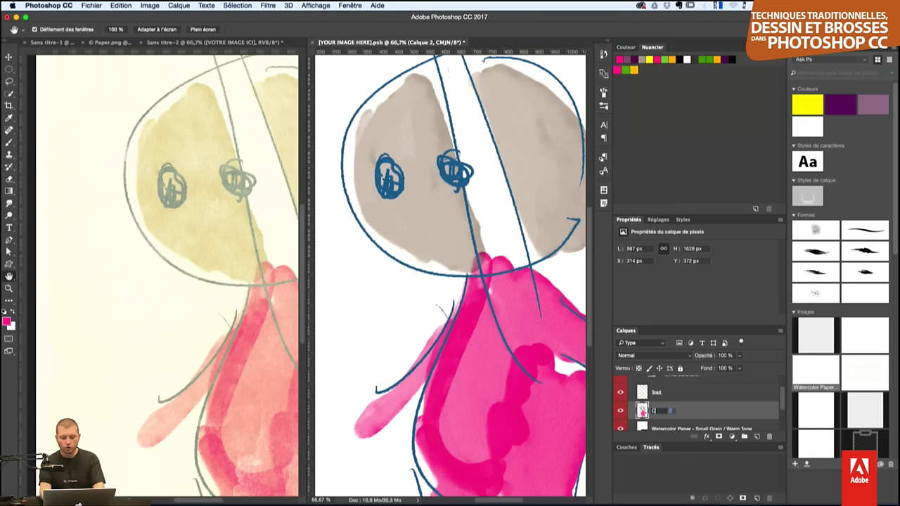
{"action": "key", "text": "Return"}
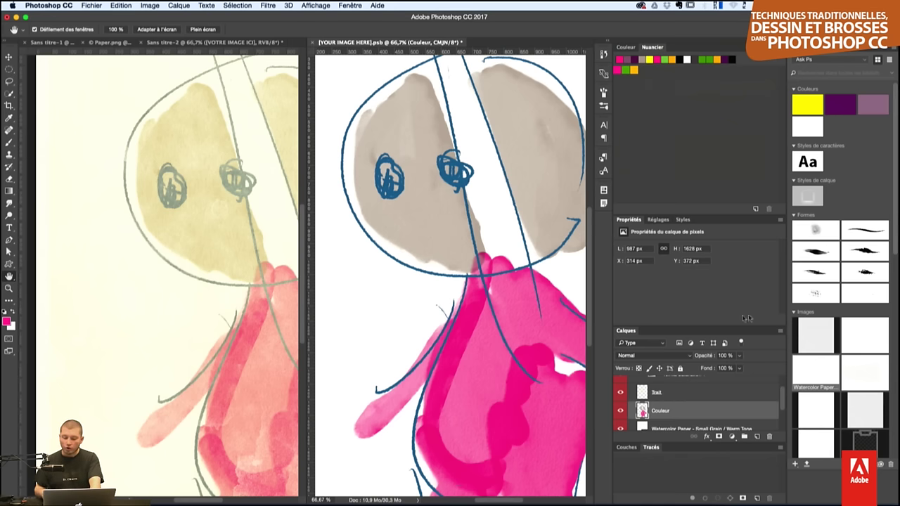
- Filter the layers by name 'T' to show Trait, clear the filter, then switch to Chrome
{"action": "left_click", "coordinate": [630, 343]}
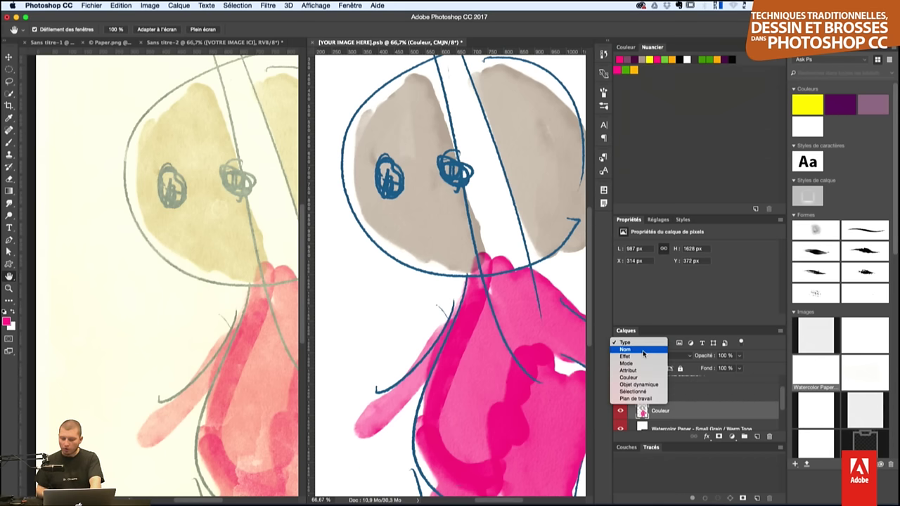
{"action": "left_click", "coordinate": [643, 355]}
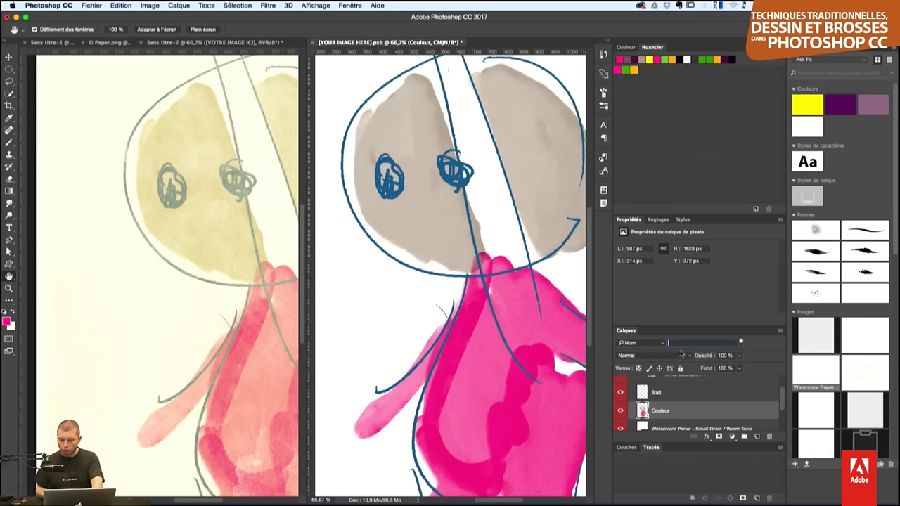
{"action": "type", "text": "Tra"}
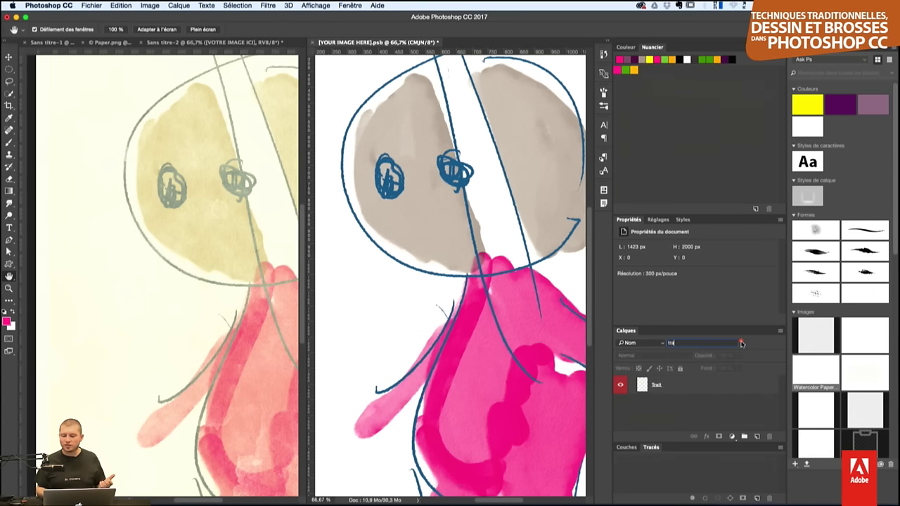
{"action": "left_click", "coordinate": [741, 343]}
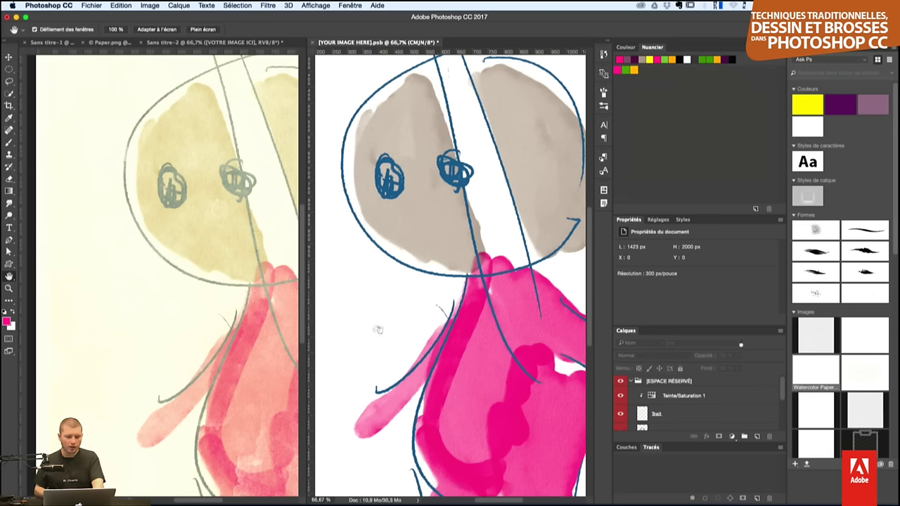
{"action": "key", "text": "super+Tab"}
- Bring Chrome forward, view the Adobe brushes blog article, then return to the masterclass results
{"action": "left_click", "coordinate": [261, 265]}
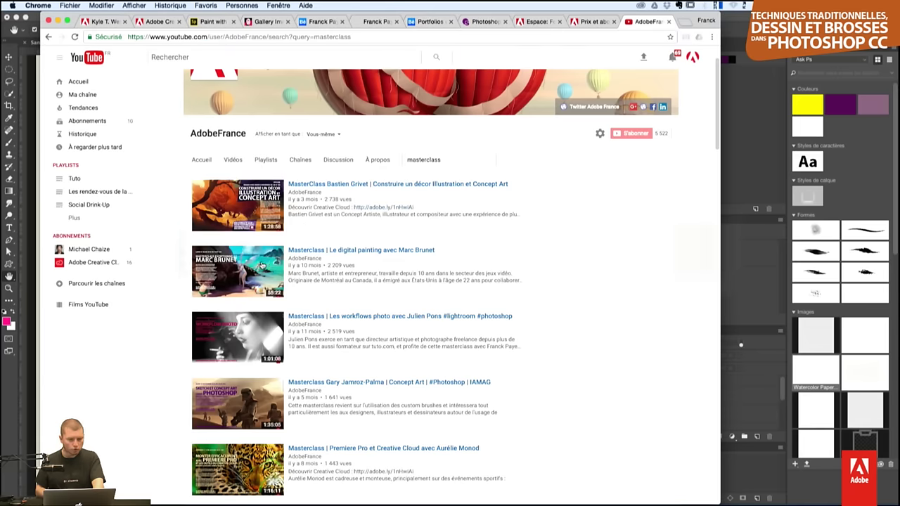
{"action": "scroll", "coordinate": [239, 187], "scroll_direction": "up", "scroll_amount": 2}
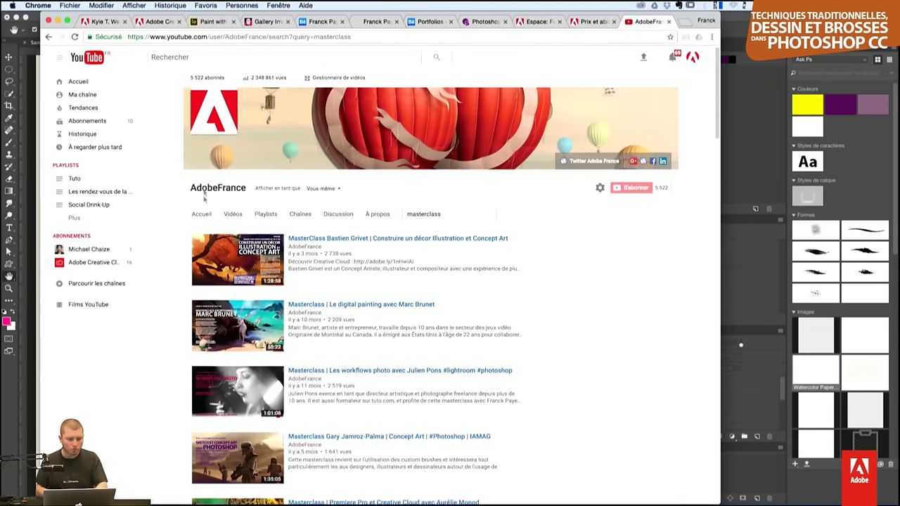
{"action": "left_click", "coordinate": [102, 21]}
{"action": "left_click", "coordinate": [127, 39]}
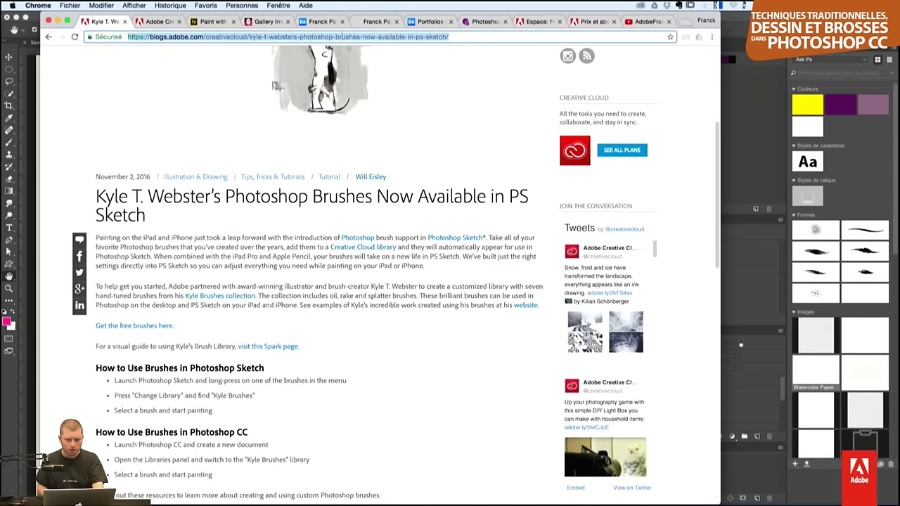
{"action": "left_click", "coordinate": [644, 22]}
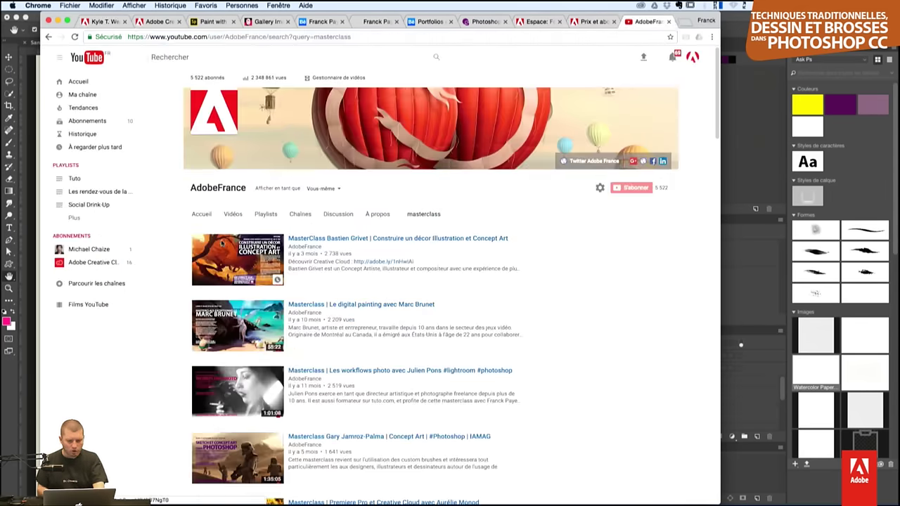
- Open the AdobeFrance channel's Vidéos list and check the network connection status
{"action": "left_click", "coordinate": [201, 215]}
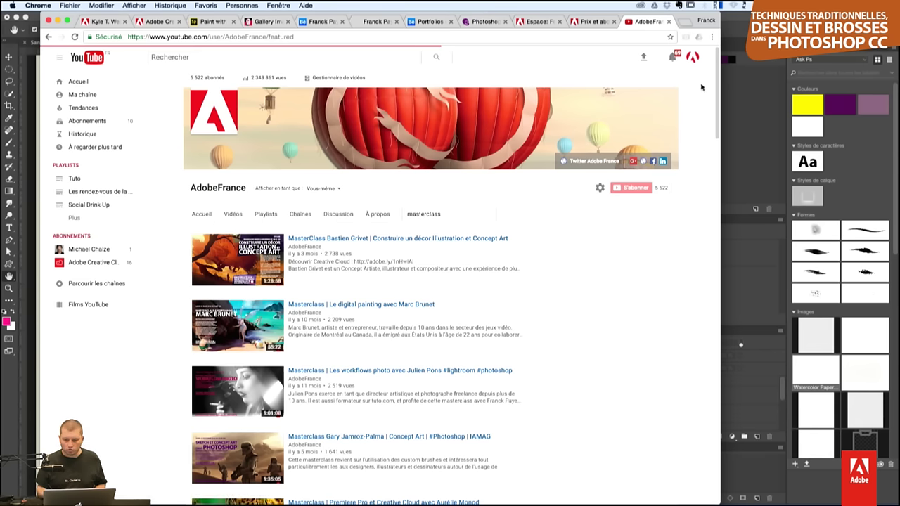
{"action": "left_click_drag", "start_coordinate": [717, 84], "coordinate": [714, 93]}
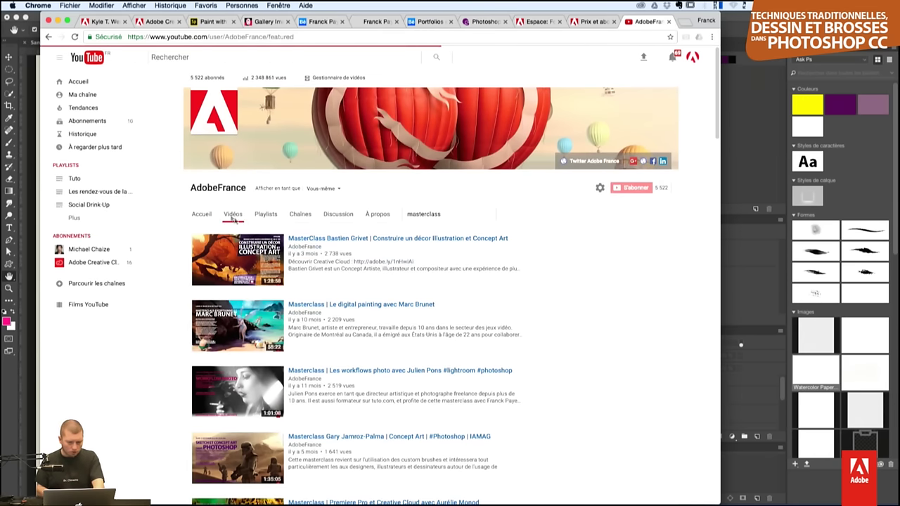
{"action": "left_click", "coordinate": [232, 215]}
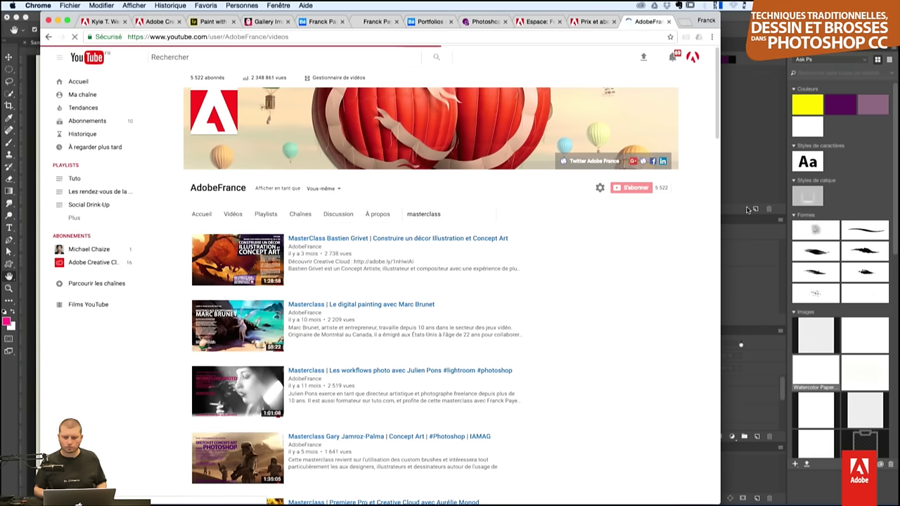
{"action": "left_click", "coordinate": [747, 6]}
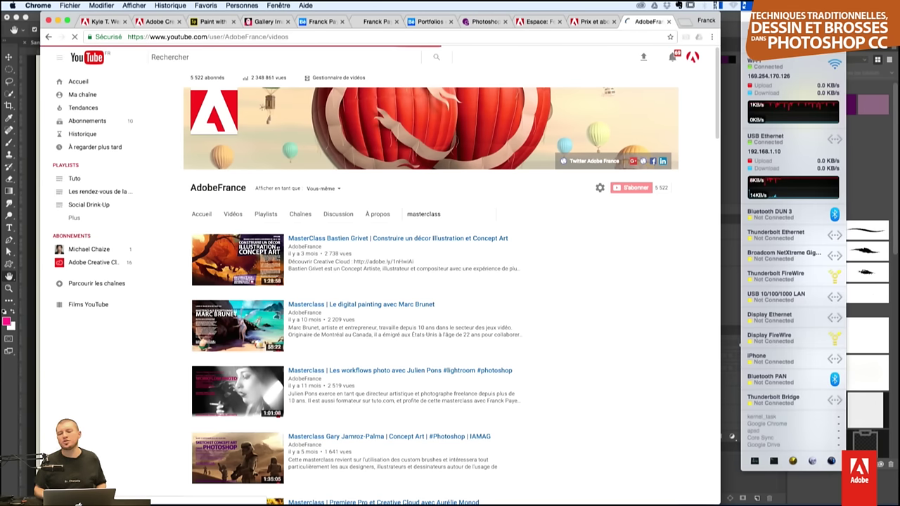
{"action": "left_click", "coordinate": [731, 437]}
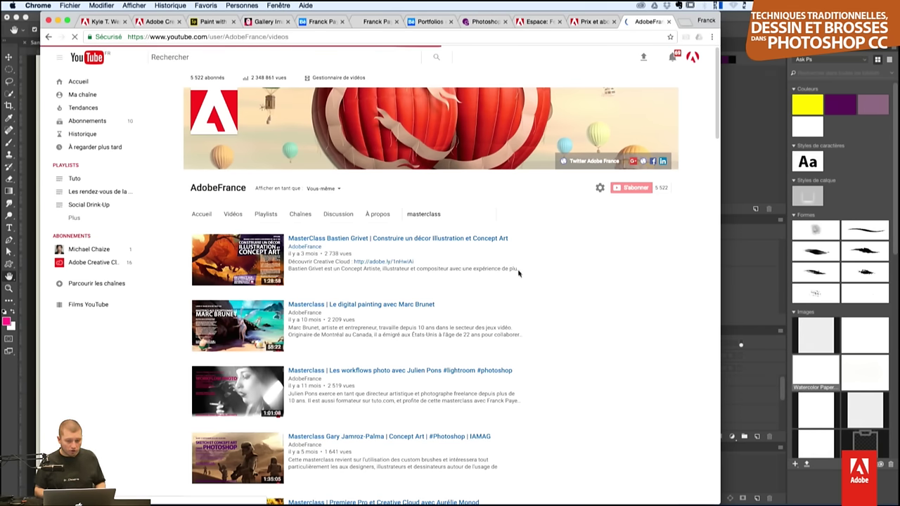
- Revisit the blog article's title, return to the YouTube page, then bring Photoshop back
{"action": "left_click", "coordinate": [106, 22]}
{"action": "mouse_move", "coordinate": [96, 197]}
{"action": "left_mouse_down"}
{"action": "mouse_move", "coordinate": [267, 197]}
{"action": "mouse_move", "coordinate": [147, 215]}
{"action": "mouse_move", "coordinate": [363, 197]}
{"action": "left_mouse_up"}
{"action": "scroll", "coordinate": [287, 77], "scroll_direction": "up", "scroll_amount": 2}
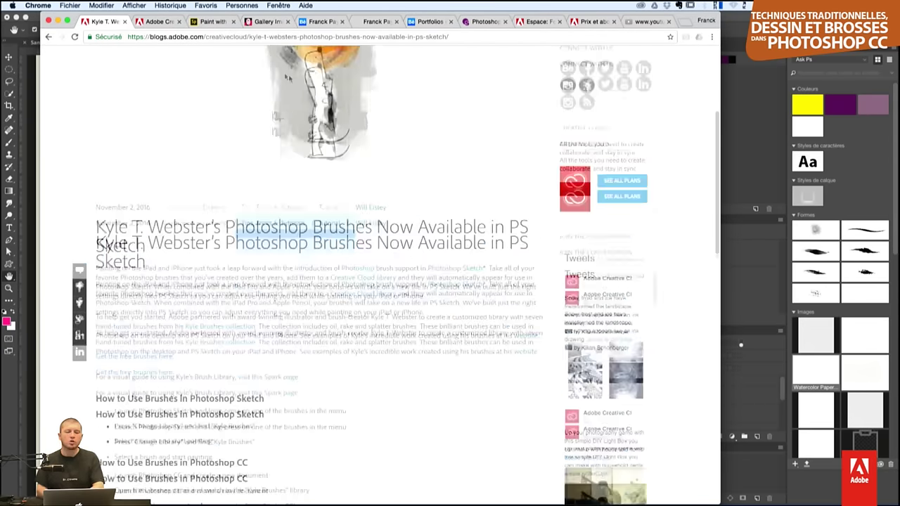
{"action": "scroll", "coordinate": [287, 77], "scroll_direction": "up", "scroll_amount": 3}
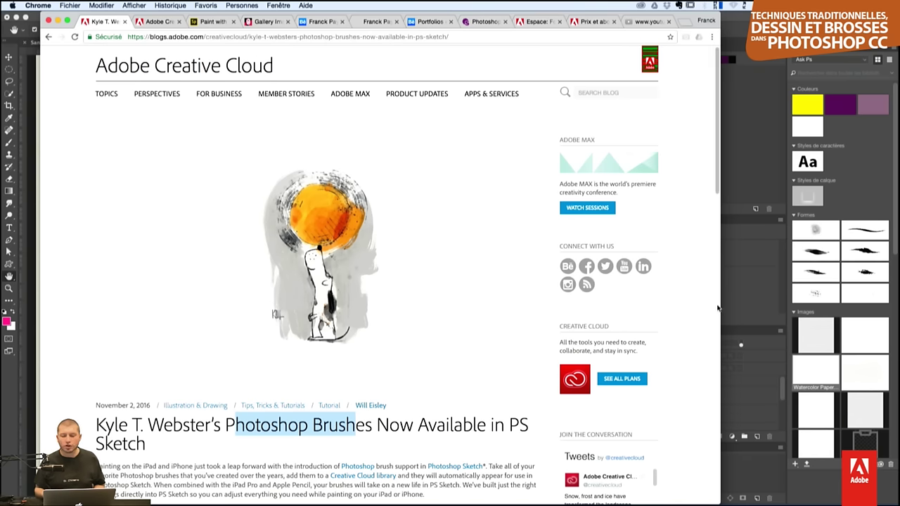
{"action": "left_click", "coordinate": [649, 22]}
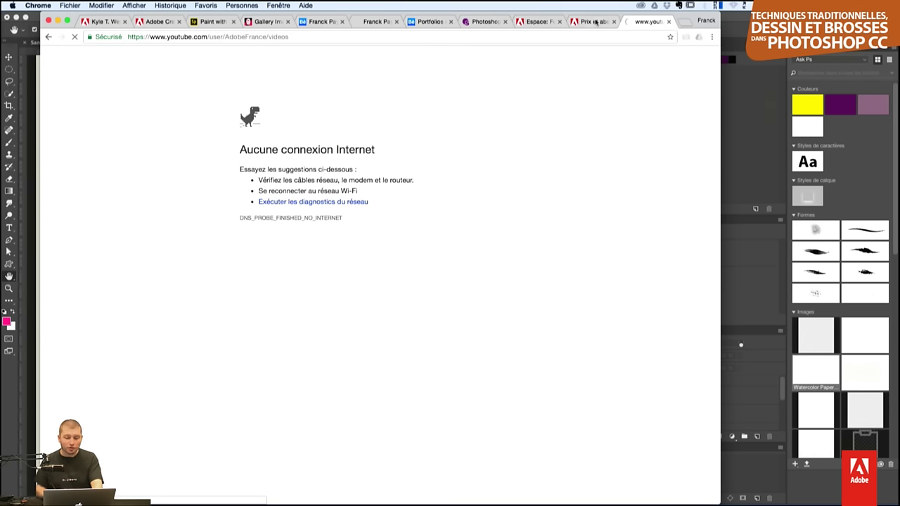
{"action": "left_click", "coordinate": [747, 103]}
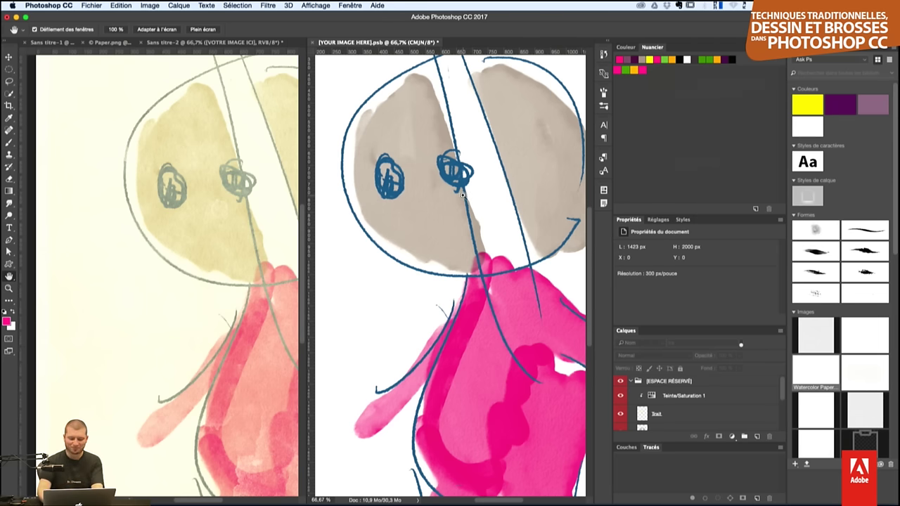
- Pan and zoom both views to about 83%, centred on the figure's face and eyes
{"action": "key", "text": "ctrl+minus"}
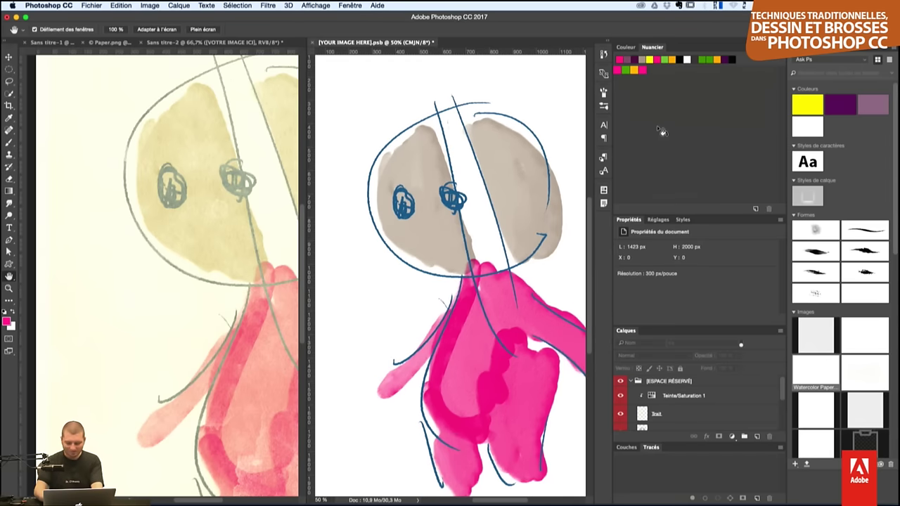
{"action": "key", "text": "ctrl+plus"}
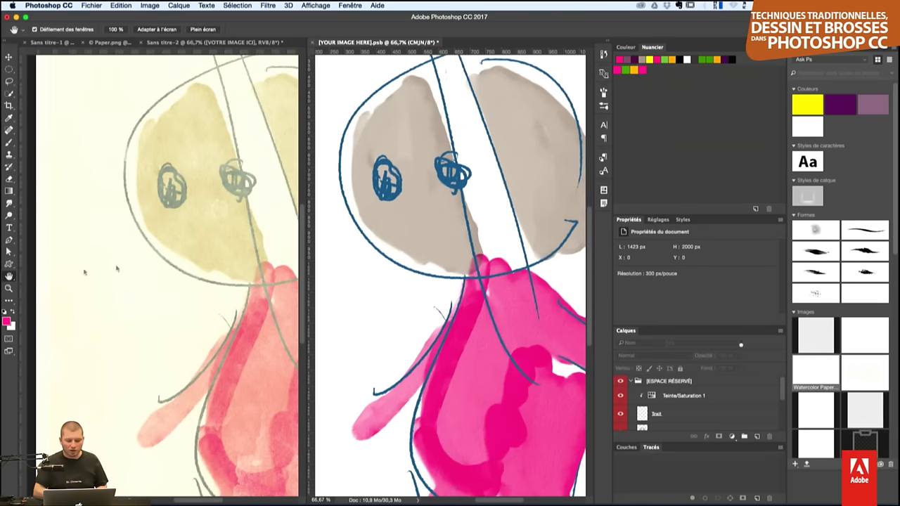
{"action": "mouse_move", "coordinate": [432, 176]}
{"action": "left_mouse_down"}
{"action": "mouse_move", "coordinate": [430, 227]}
{"action": "mouse_move", "coordinate": [446, 297]}
{"action": "mouse_move", "coordinate": [394, 223]}
{"action": "mouse_move", "coordinate": [403, 223]}
{"action": "left_mouse_up"}
{"action": "left_click", "coordinate": [14, 287]}
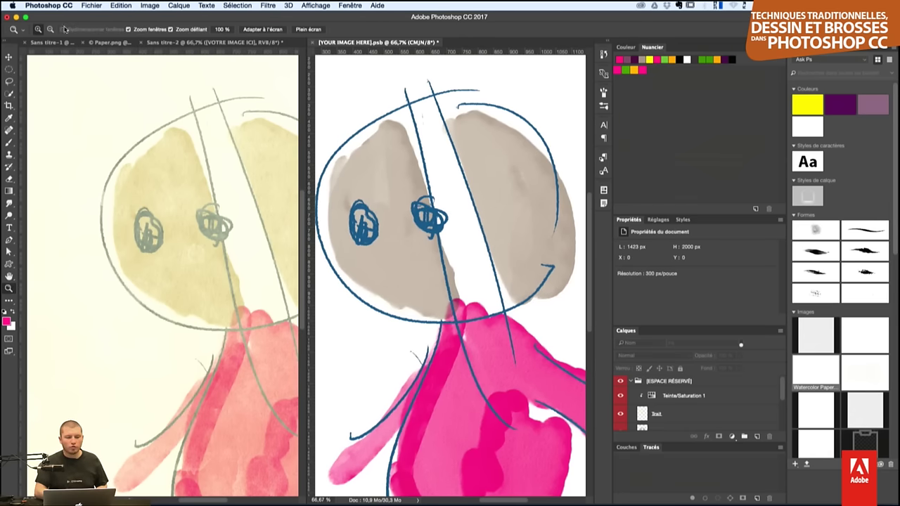
{"action": "left_click", "coordinate": [453, 182], "text": "alt"}
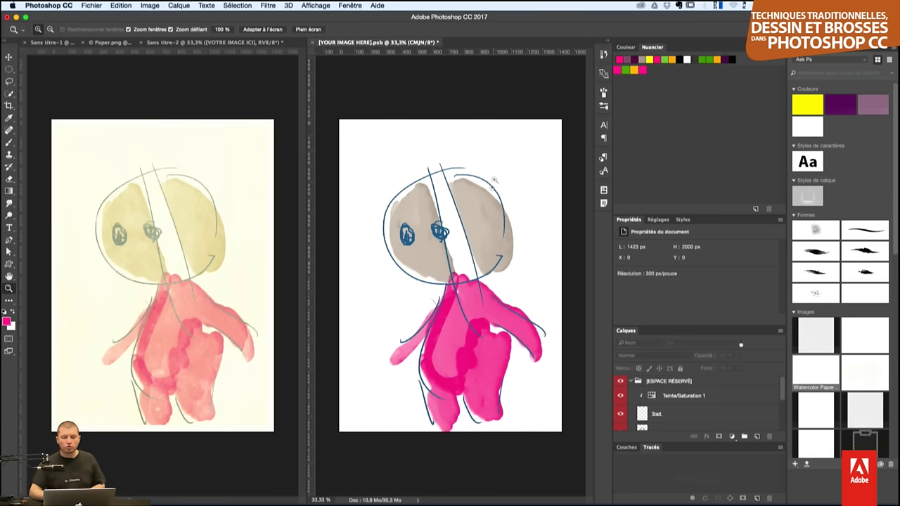
{"action": "key", "text": "super+plus"}
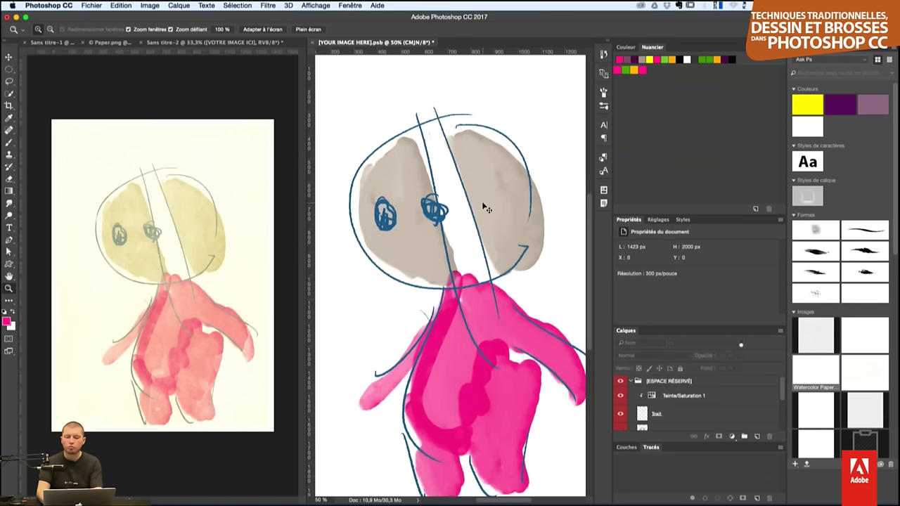
{"action": "key", "text": "super+minus"}
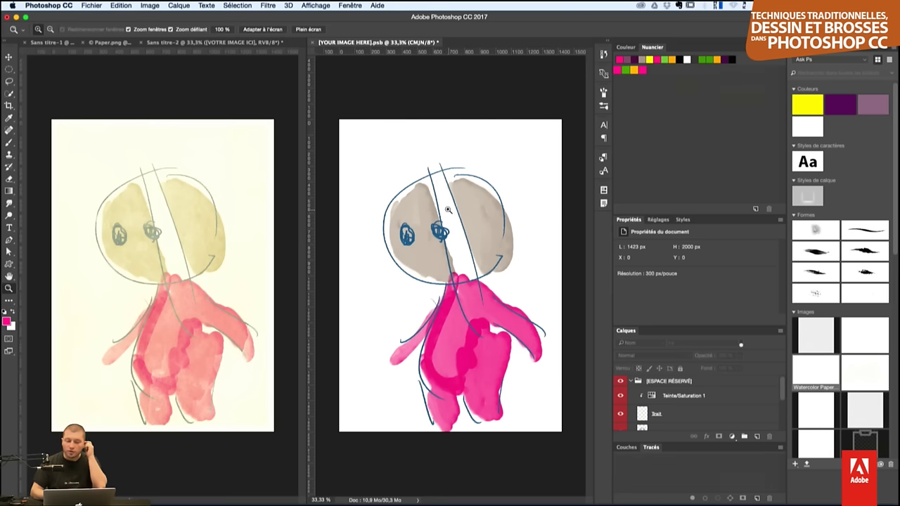
{"action": "left_click_drag", "start_coordinate": [437, 233], "coordinate": [496, 233]}
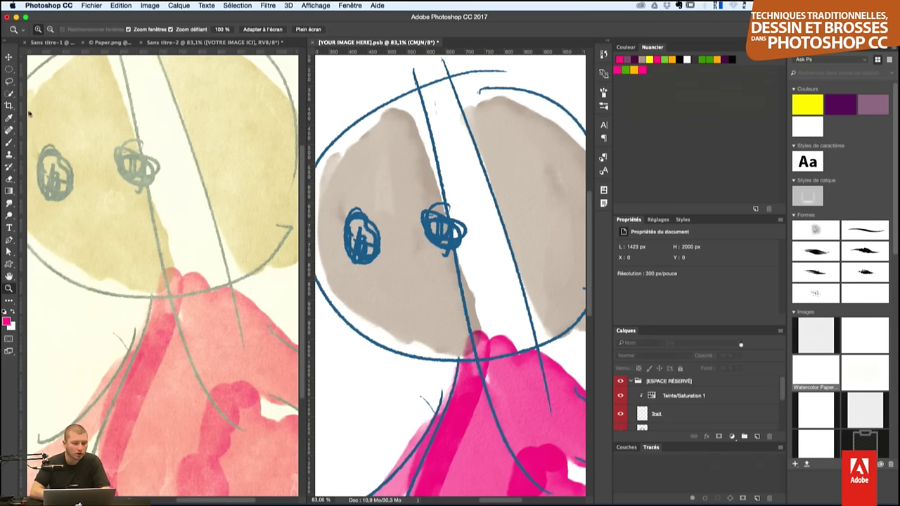
- Select the Brush tool on the Trait layer, tab all documents, and pick a leaky watercolour brush
{"action": "left_click", "coordinate": [10, 143]}
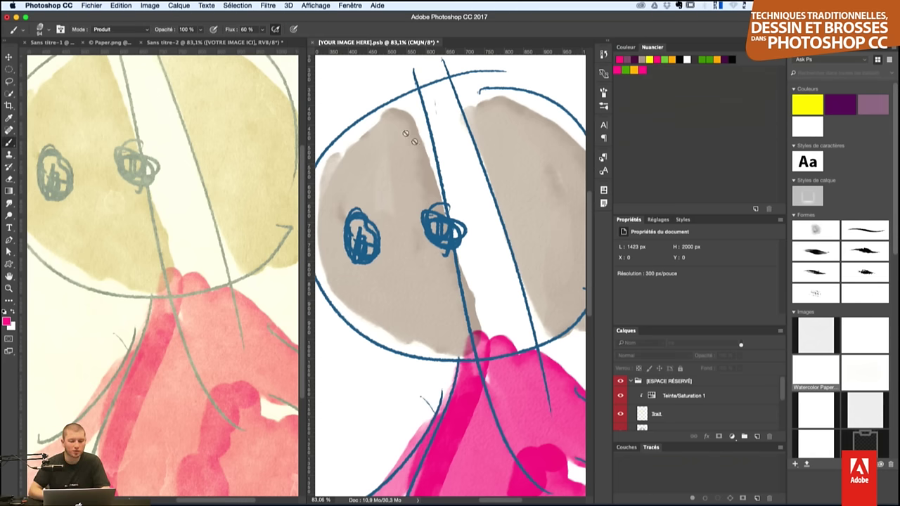
{"action": "left_click", "coordinate": [655, 413]}
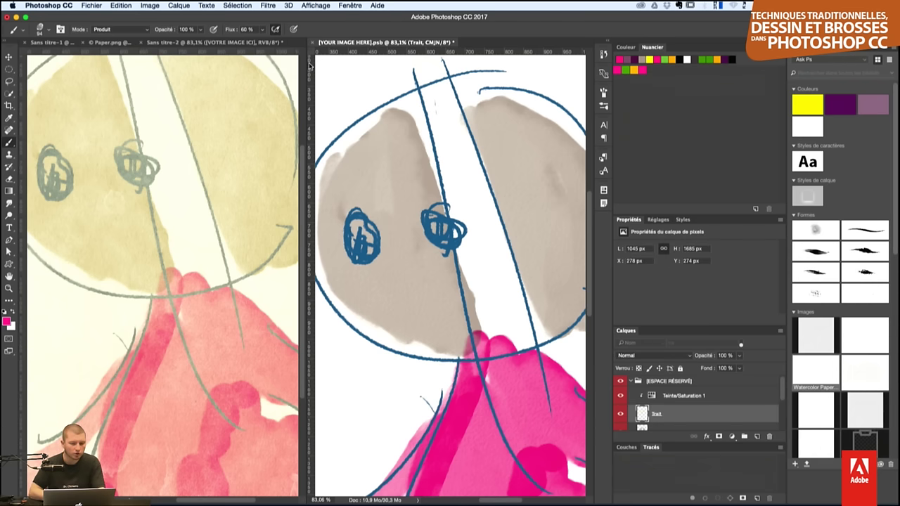
{"action": "right_click", "coordinate": [355, 44]}
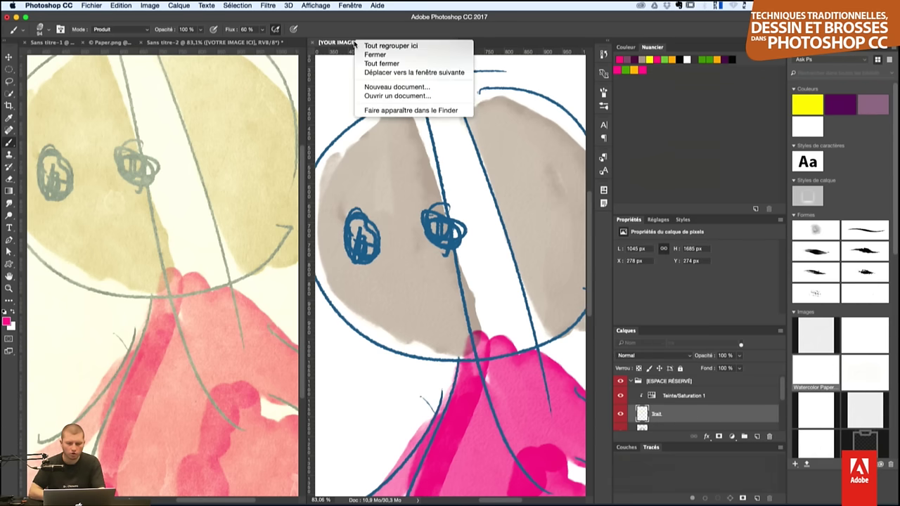
{"action": "left_click", "coordinate": [391, 46]}
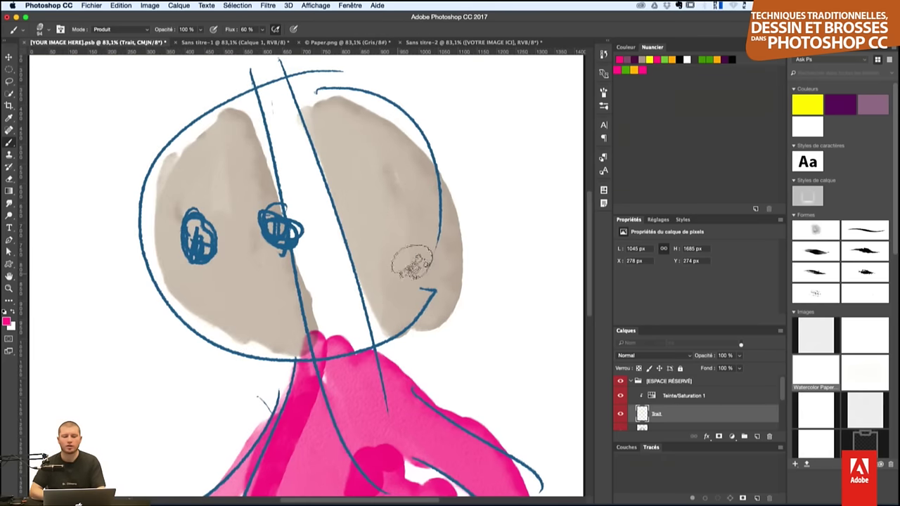
{"action": "left_click", "coordinate": [864, 233]}
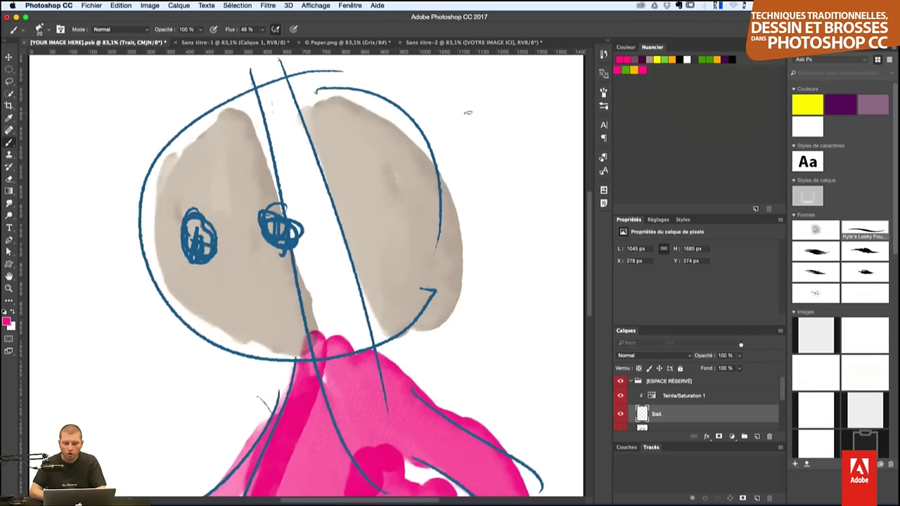
- Paint thin blue vertical strokes right of the face, then a thick 100 px blue bar
{"action": "left_click_drag", "start_coordinate": [482, 95], "coordinate": [490, 178]}
{"action": "mouse_move", "coordinate": [498, 97]}
{"action": "left_mouse_down"}
{"action": "mouse_move", "coordinate": [513, 188]}
{"action": "mouse_move", "coordinate": [529, 180]}
{"action": "left_mouse_up"}
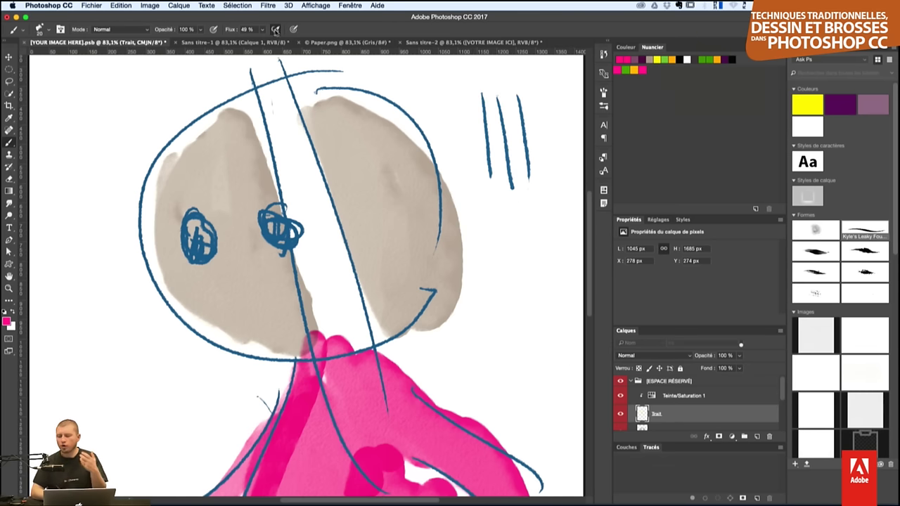
{"action": "left_click", "coordinate": [276, 30]}
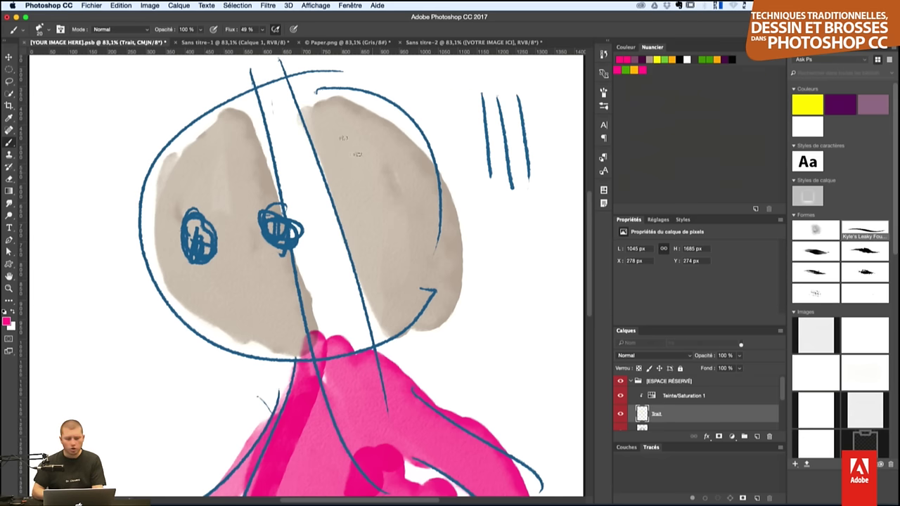
{"action": "left_click", "coordinate": [47, 29]}
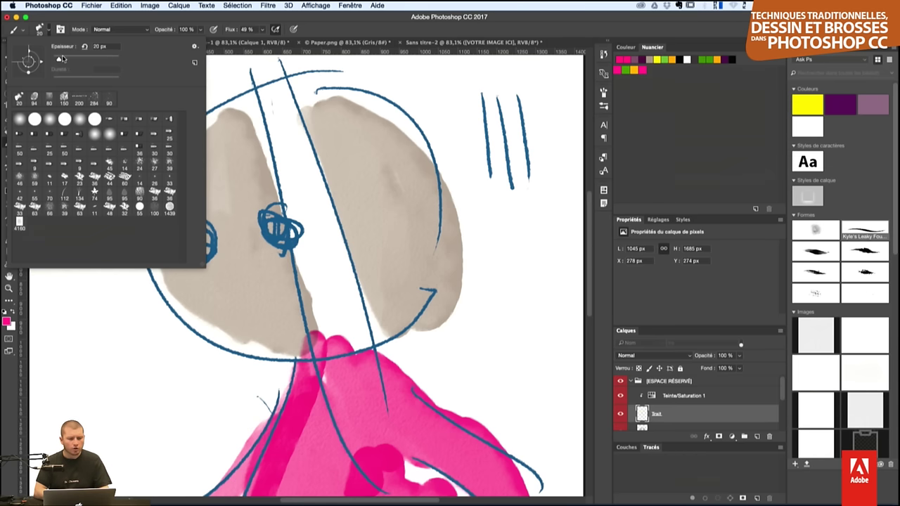
{"action": "left_click_drag", "start_coordinate": [59, 61], "coordinate": [85, 60]}
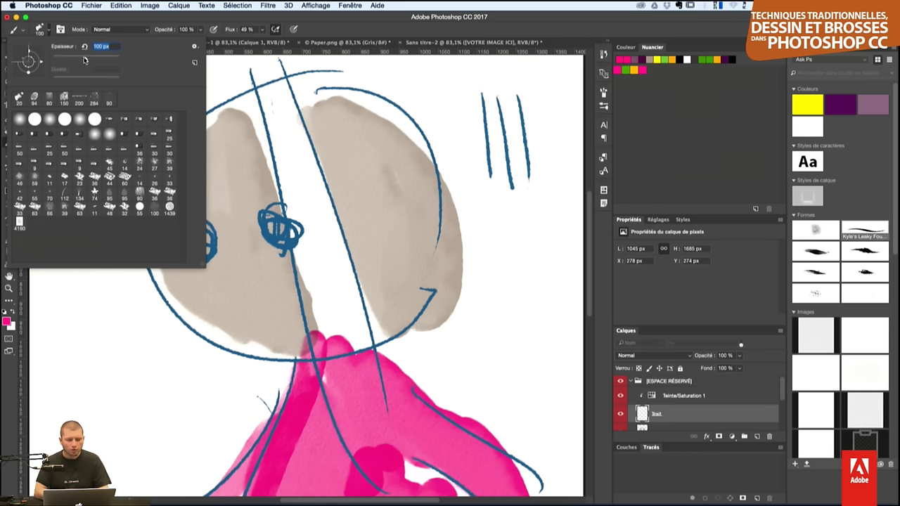
{"action": "left_click_drag", "start_coordinate": [520, 205], "coordinate": [527, 355]}
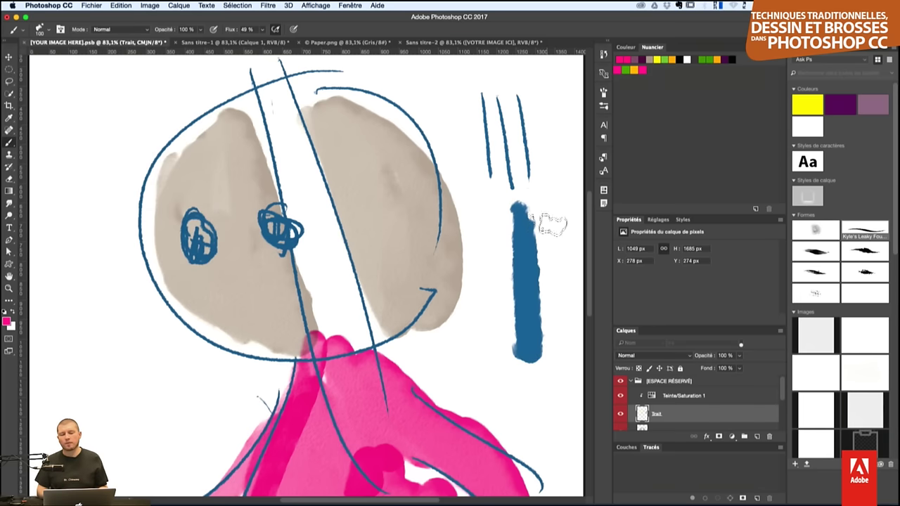
- Shrink the brush to about 64 px and paint two thick blue strokes at lower left
{"action": "scroll", "coordinate": [396, 237], "scroll_direction": "right", "scroll_amount": 5}
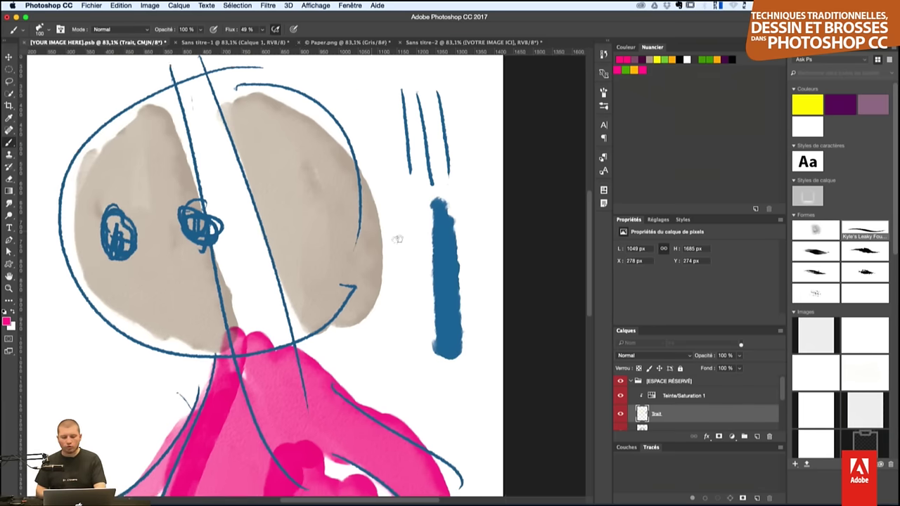
{"action": "scroll", "coordinate": [439, 248], "scroll_direction": "right", "scroll_amount": 3}
{"action": "scroll", "coordinate": [439, 247], "scroll_direction": "left", "scroll_amount": 5}
{"action": "scroll", "coordinate": [365, 281], "scroll_direction": "left", "scroll_amount": 2}
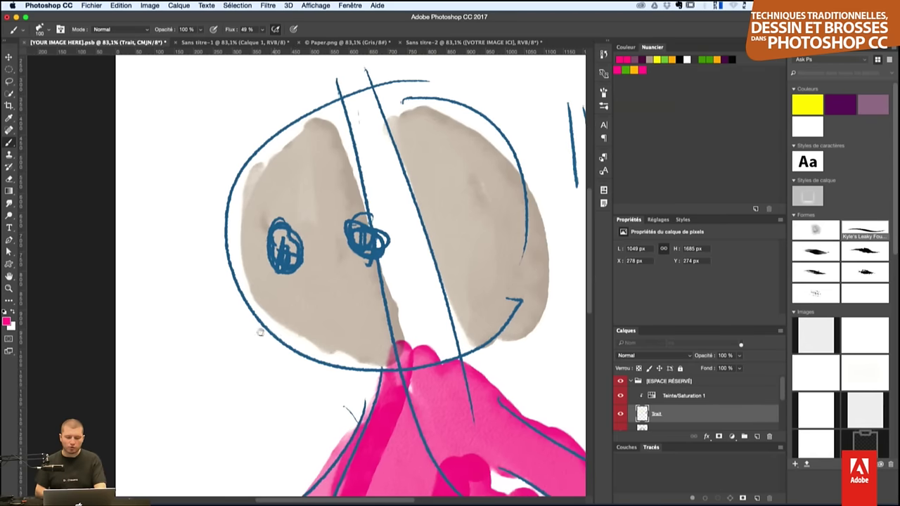
{"action": "scroll", "coordinate": [287, 315], "scroll_direction": "right", "scroll_amount": 3}
{"action": "scroll", "coordinate": [287, 316], "scroll_direction": "left", "scroll_amount": 2}
{"action": "scroll", "coordinate": [287, 315], "scroll_direction": "down", "scroll_amount": 1}
{"action": "left_click", "coordinate": [44, 31]}
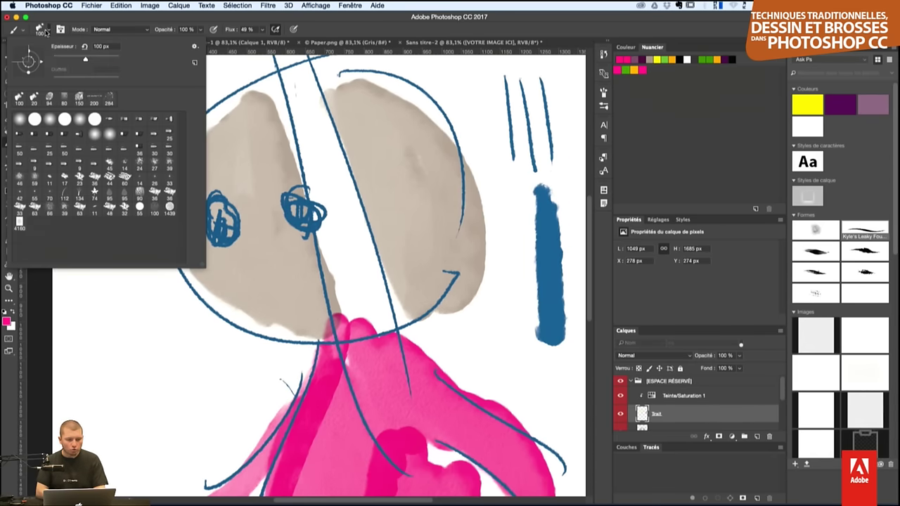
{"action": "left_click_drag", "start_coordinate": [85, 59], "coordinate": [78, 63]}
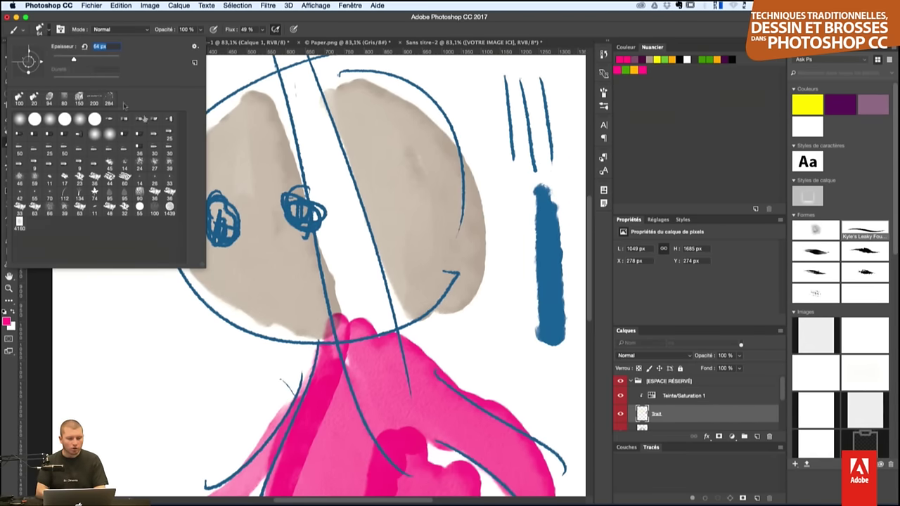
{"action": "mouse_move", "coordinate": [143, 320]}
{"action": "left_mouse_down"}
{"action": "mouse_move", "coordinate": [148, 457]}
{"action": "mouse_move", "coordinate": [182, 443]}
{"action": "left_mouse_up"}
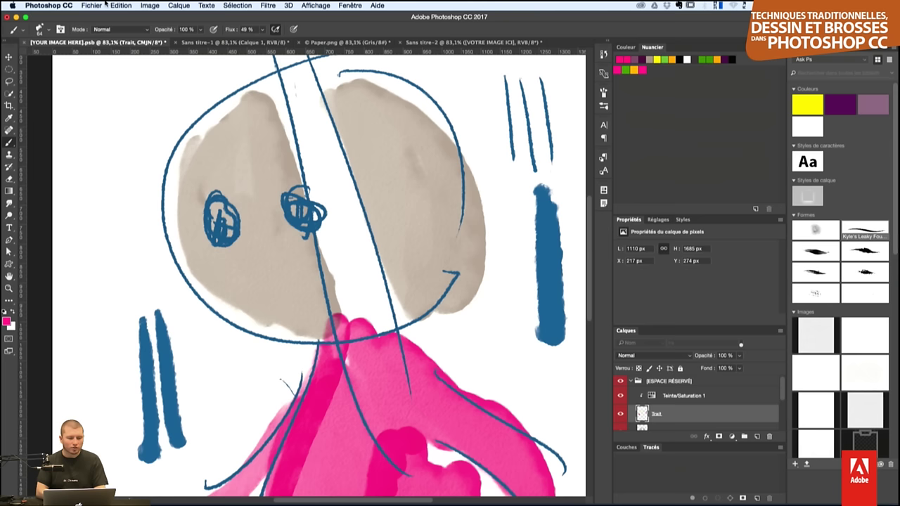
{"action": "left_click", "coordinate": [47, 27]}
{"action": "left_click", "coordinate": [48, 28]}
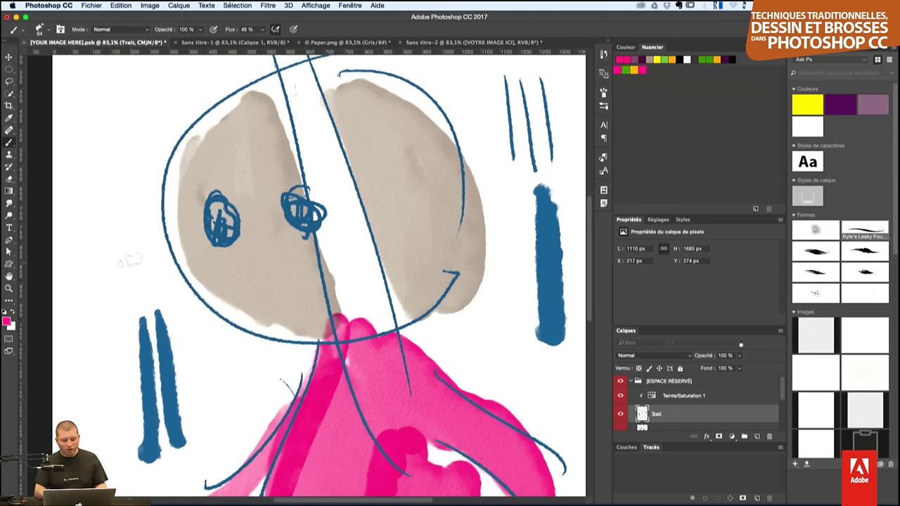
{"action": "right_click", "coordinate": [137, 246]}
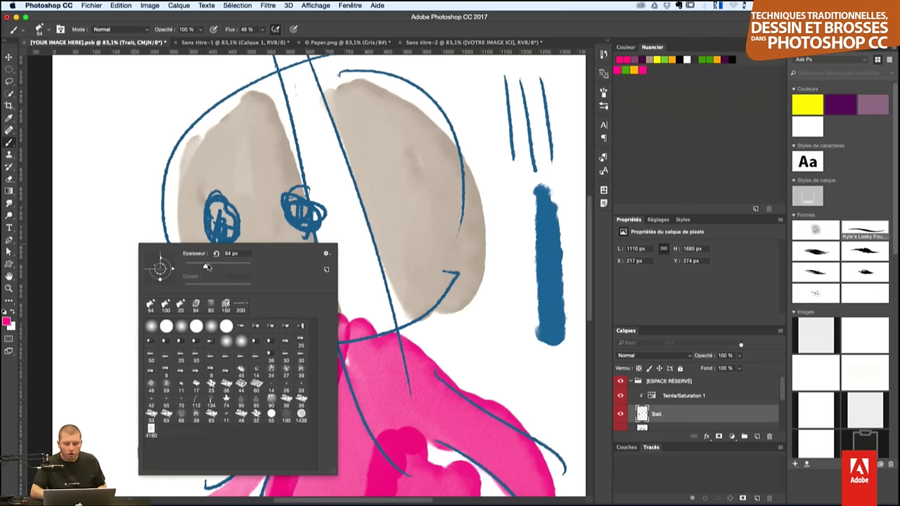
- Set the brush to about 19 px and draw two thin blue strokes left of the face
{"action": "mouse_move", "coordinate": [206, 267]}
{"action": "left_mouse_down"}
{"action": "mouse_move", "coordinate": [219, 254]}
{"action": "mouse_move", "coordinate": [187, 267]}
{"action": "left_mouse_up"}
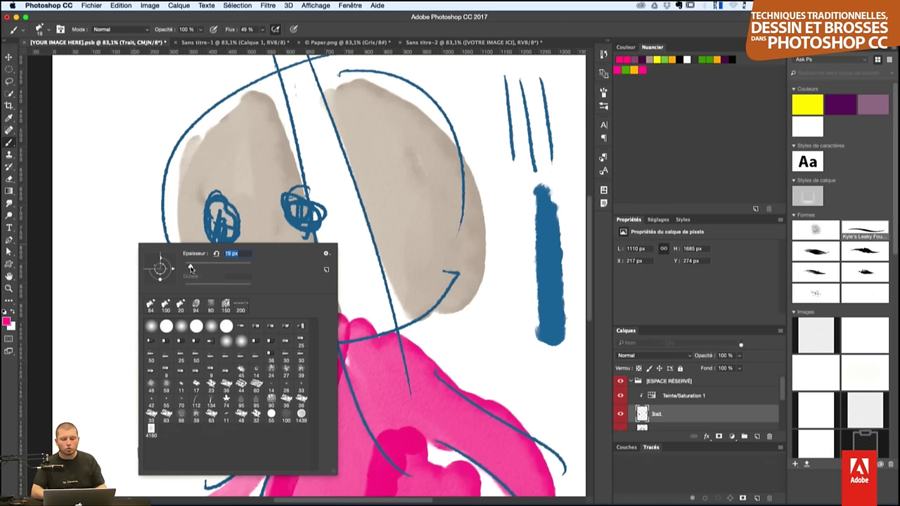
{"action": "key", "text": "Return"}
{"action": "mouse_move", "coordinate": [111, 213]}
{"action": "left_mouse_down"}
{"action": "mouse_move", "coordinate": [116, 288]}
{"action": "mouse_move", "coordinate": [128, 298]}
{"action": "left_mouse_up"}
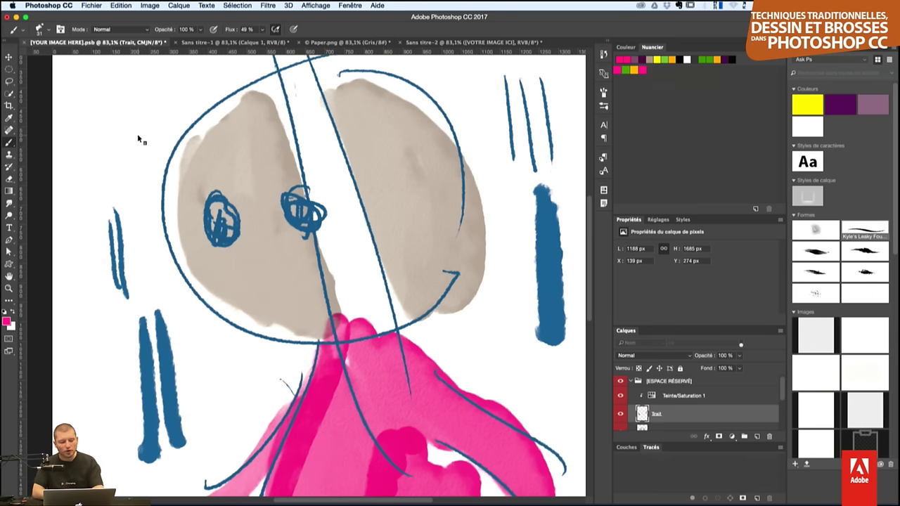
- Switch to an 11 px tip and hatch fine blue lines along the top-left of the head
{"action": "mouse_move", "coordinate": [136, 133]}
{"action": "left_mouse_down"}
{"action": "mouse_move", "coordinate": [284, 134]}
{"action": "mouse_move", "coordinate": [131, 136]}
{"action": "mouse_move", "coordinate": [149, 185]}
{"action": "left_mouse_up"}
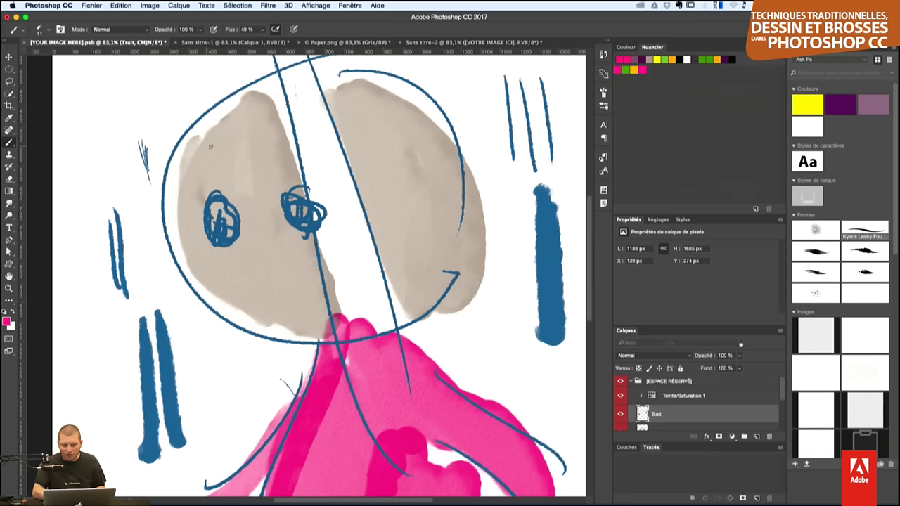
{"action": "mouse_move", "coordinate": [210, 146]}
{"action": "left_mouse_down"}
{"action": "mouse_move", "coordinate": [215, 110]}
{"action": "mouse_move", "coordinate": [236, 91]}
{"action": "left_mouse_up"}
{"action": "left_click_drag", "start_coordinate": [237, 132], "coordinate": [249, 95]}
{"action": "left_click_drag", "start_coordinate": [247, 124], "coordinate": [266, 80]}
{"action": "left_click_drag", "start_coordinate": [263, 111], "coordinate": [273, 76]}
{"action": "left_click_drag", "start_coordinate": [272, 110], "coordinate": [282, 72]}
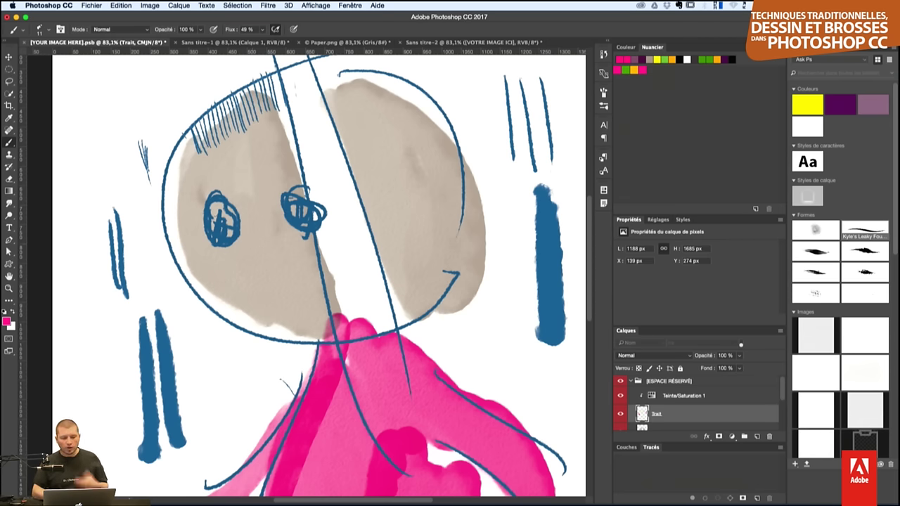
{"action": "left_click", "coordinate": [45, 30]}
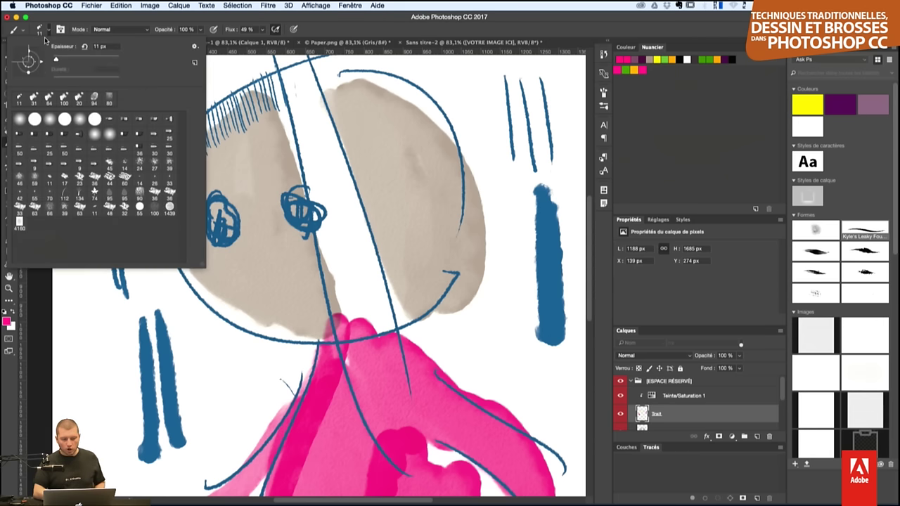
- Save the current 11 px brush as a new preset named for its size
{"action": "left_click", "coordinate": [195, 47]}
{"action": "left_click", "coordinate": [215, 52]}
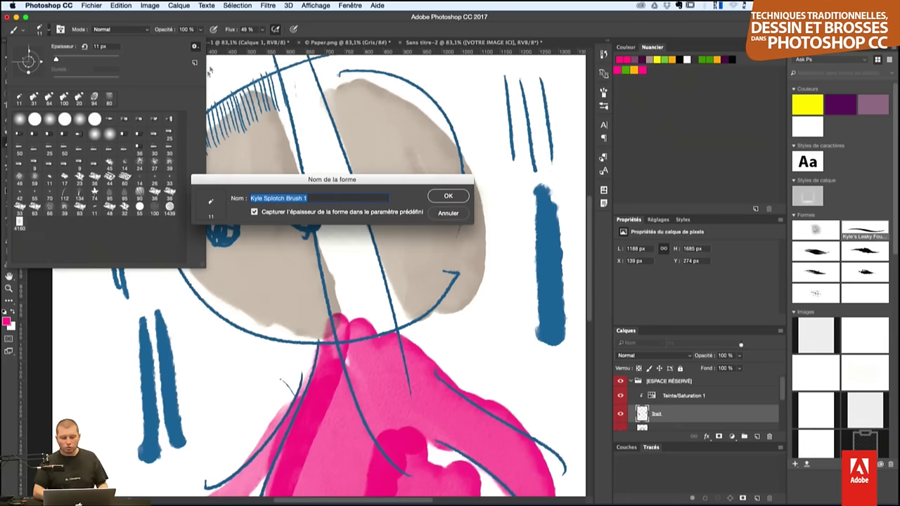
{"action": "key", "text": "Right"}
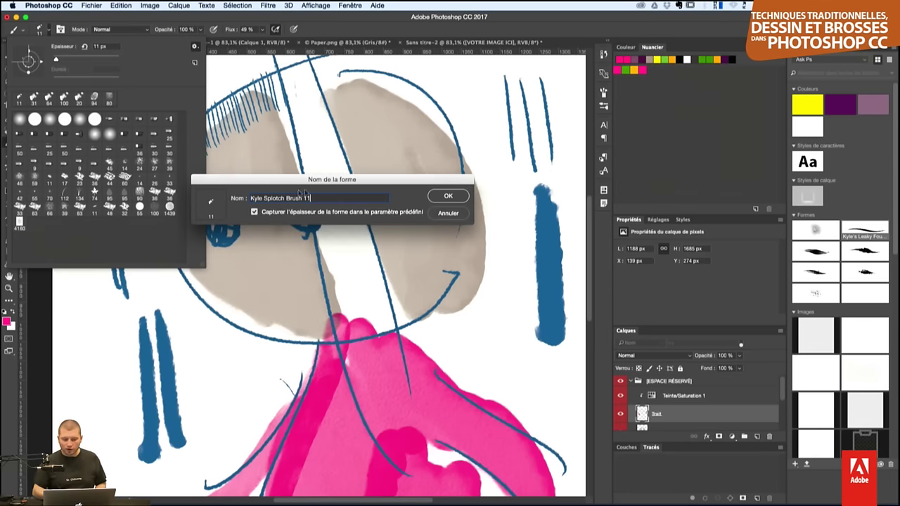
{"action": "left_click", "coordinate": [445, 197]}
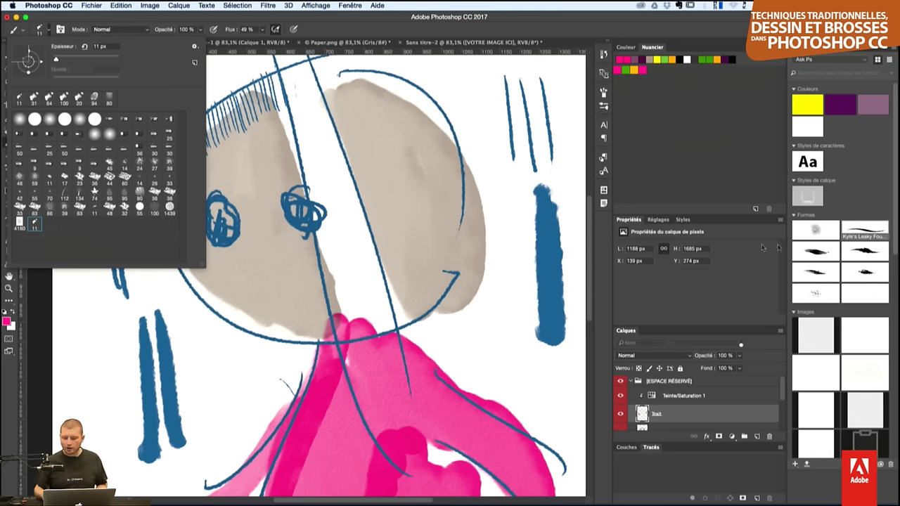
{"action": "left_click", "coordinate": [864, 231]}
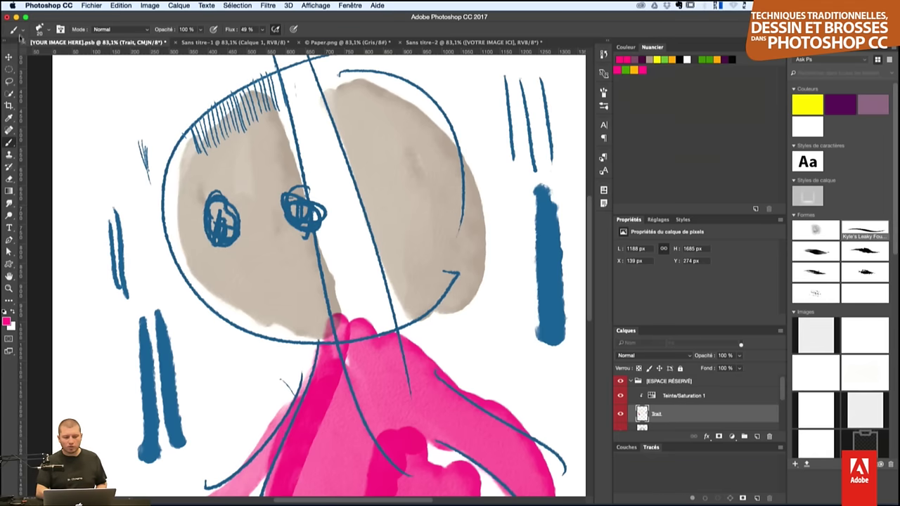
- Save the 20 px brush as the preset 'Kyle Splotch Brush 2' and select it
{"action": "left_click", "coordinate": [48, 31]}
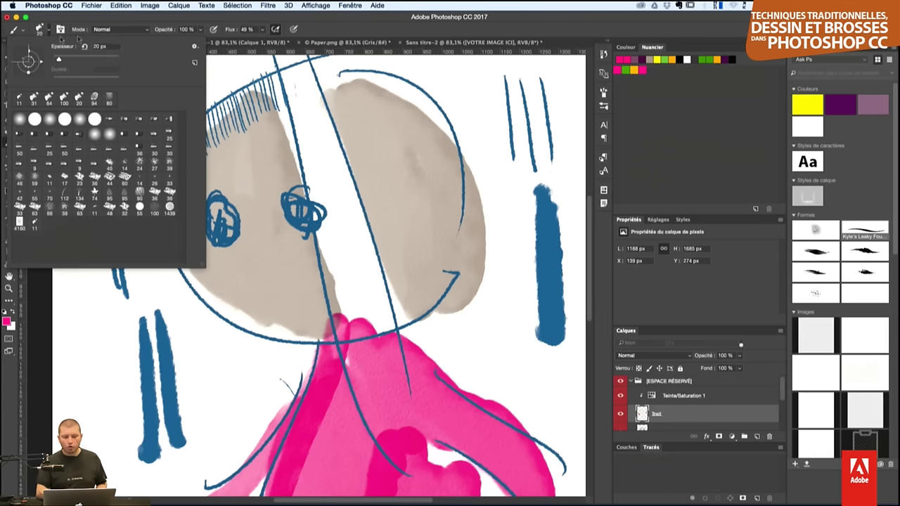
{"action": "left_click", "coordinate": [195, 46]}
{"action": "left_click", "coordinate": [285, 48]}
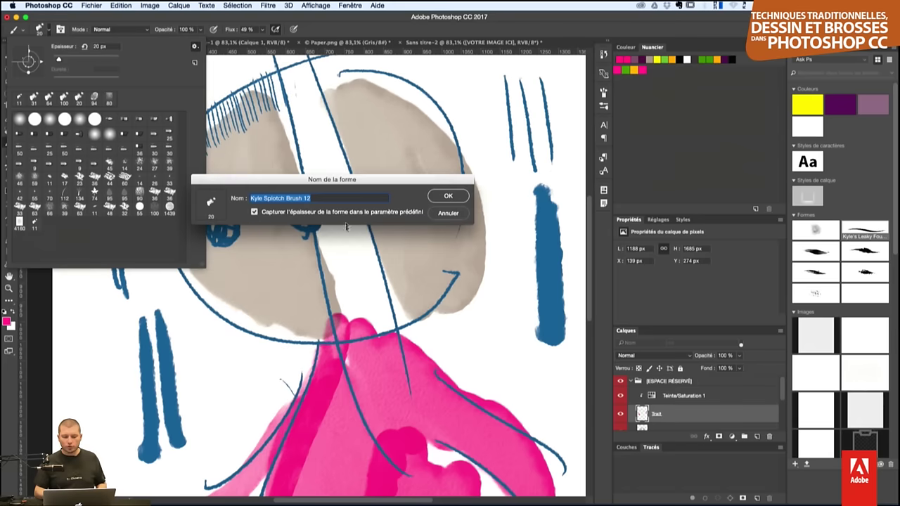
{"action": "key", "text": "Right"}
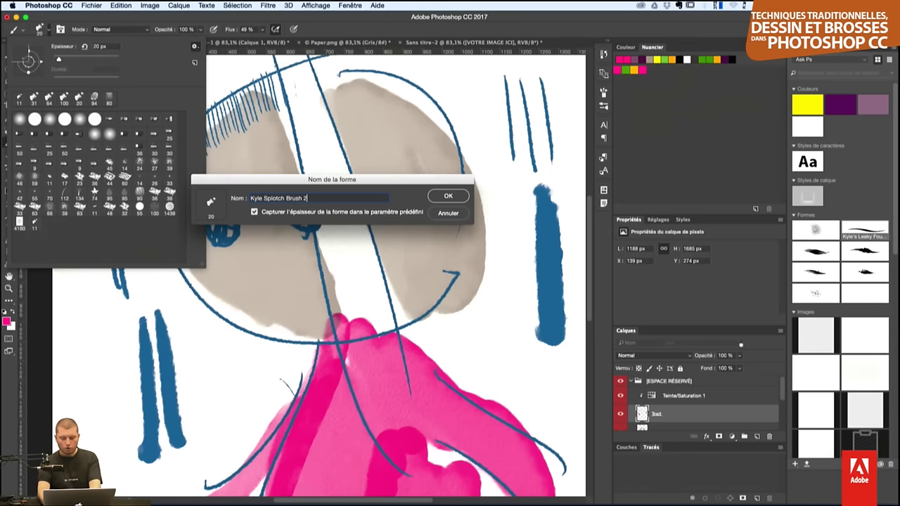
{"action": "key", "text": "Return"}
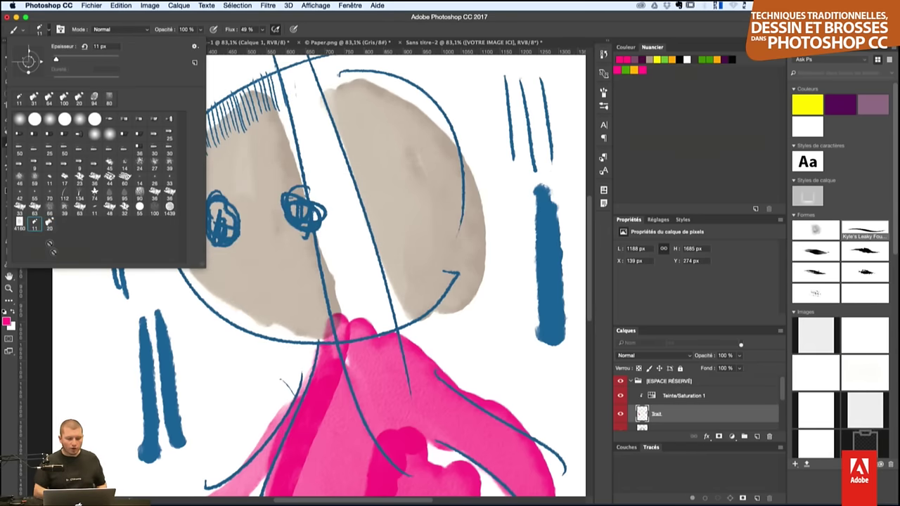
{"action": "left_click", "coordinate": [46, 226]}
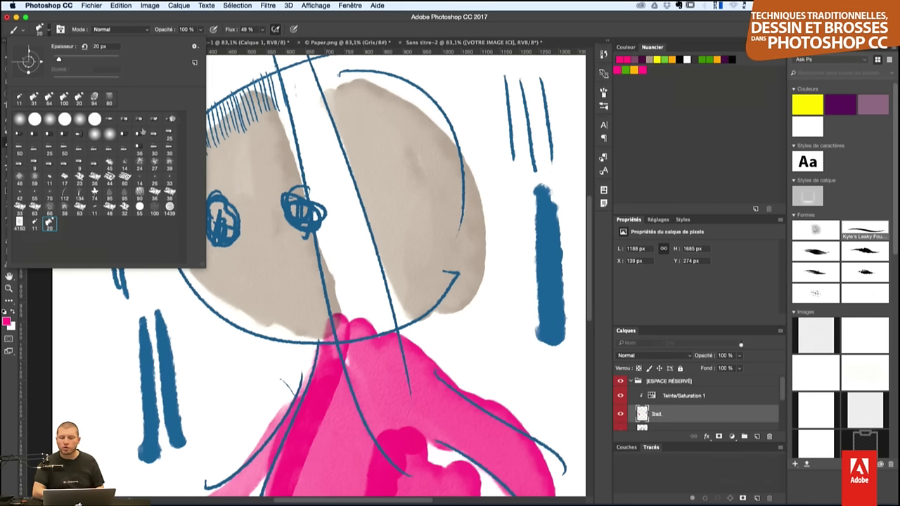
{"action": "left_click", "coordinate": [605, 91]}
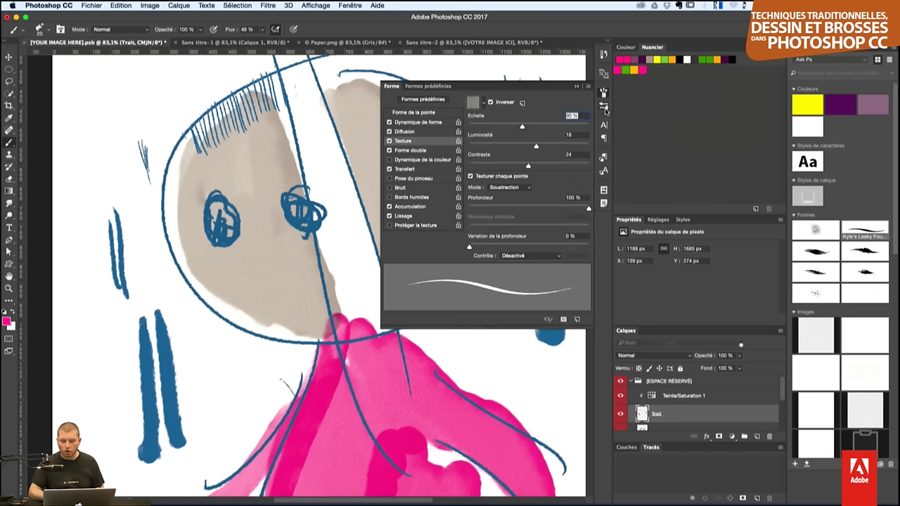
- Open the saved brush presets list and choose the 11 px preset
{"action": "left_click", "coordinate": [606, 109]}
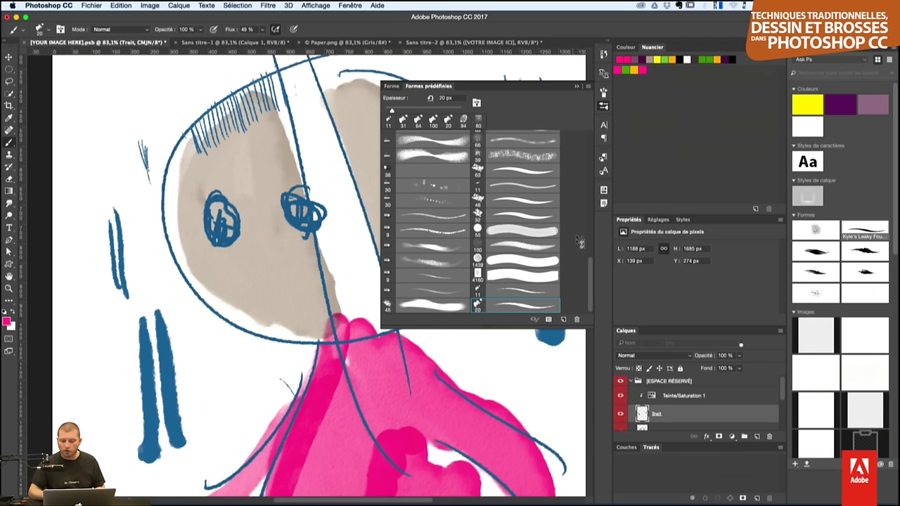
{"action": "left_click", "coordinate": [585, 273]}
{"action": "left_click", "coordinate": [443, 213]}
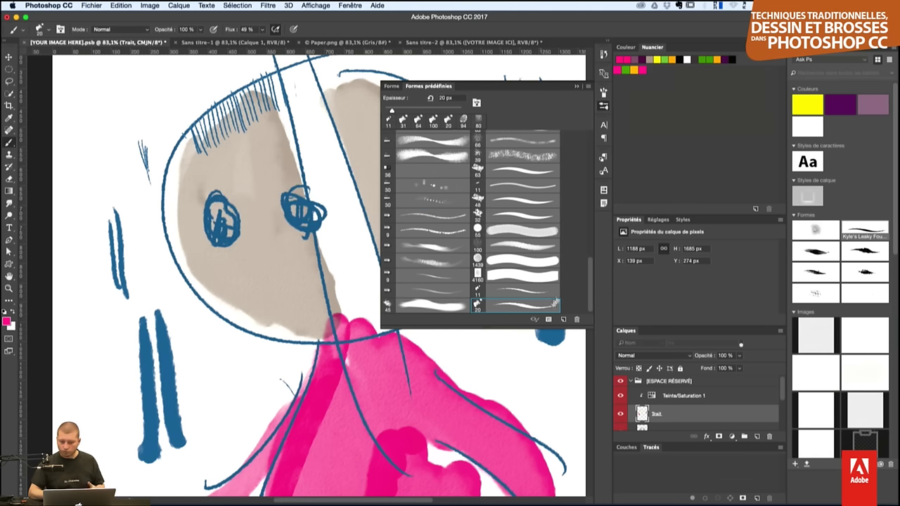
{"action": "left_click", "coordinate": [519, 291]}
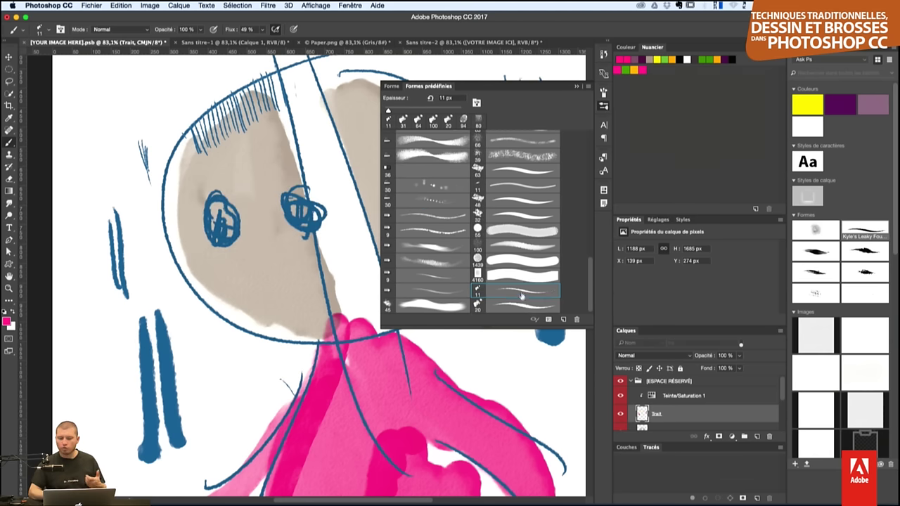
- Add thin blue strokes beside the left lines with the 11 px and 20 px presets; expand the dock
{"action": "left_click_drag", "start_coordinate": [136, 222], "coordinate": [149, 276]}
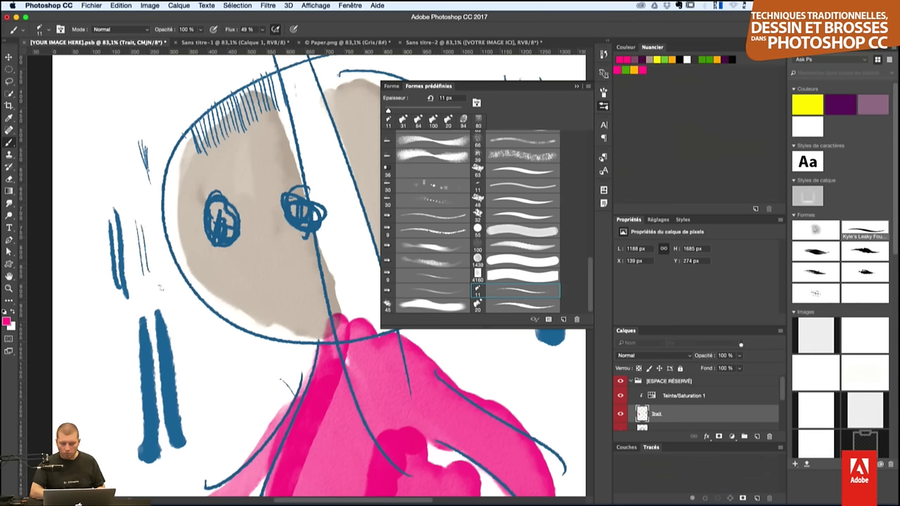
{"action": "left_click", "coordinate": [520, 305]}
{"action": "left_click_drag", "start_coordinate": [146, 225], "coordinate": [155, 271]}
{"action": "left_click_drag", "start_coordinate": [155, 222], "coordinate": [164, 272]}
{"action": "left_click_drag", "start_coordinate": [161, 222], "coordinate": [170, 273]}
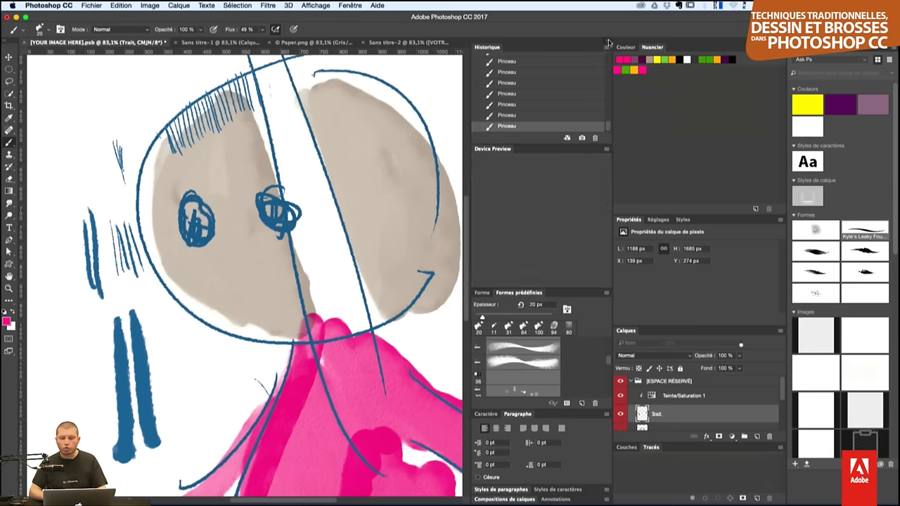
{"action": "left_click", "coordinate": [610, 44]}
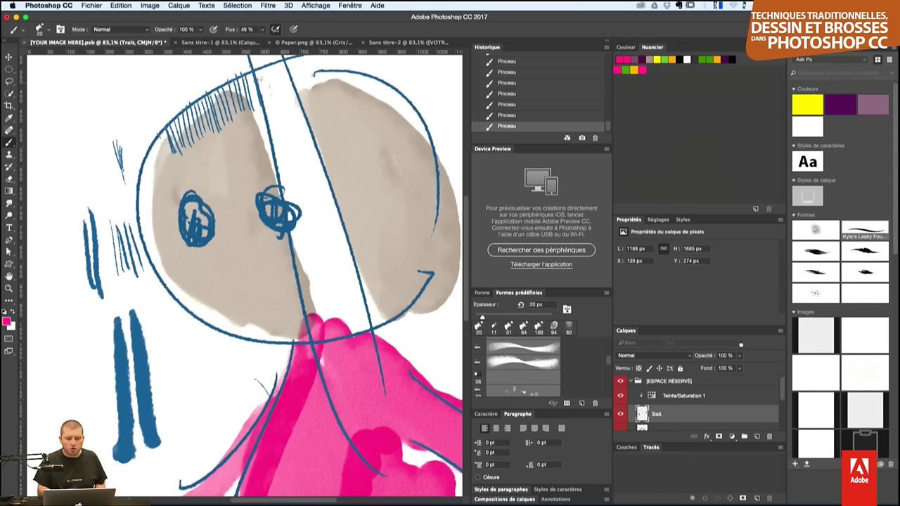
- Hatch blue diagonal lines down the top of the hair strip, then enlarge the brush to about 37 px
{"action": "mouse_move", "coordinate": [263, 74]}
{"action": "left_mouse_down"}
{"action": "mouse_move", "coordinate": [285, 65]}
{"action": "mouse_move", "coordinate": [294, 73]}
{"action": "left_mouse_up"}
{"action": "left_click_drag", "start_coordinate": [259, 107], "coordinate": [299, 83]}
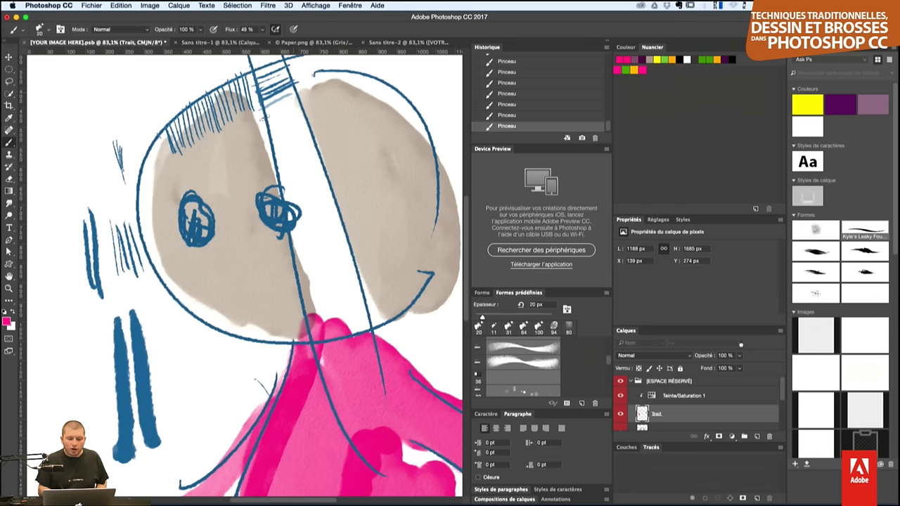
{"action": "mouse_move", "coordinate": [260, 125]}
{"action": "left_mouse_down"}
{"action": "mouse_move", "coordinate": [296, 104]}
{"action": "mouse_move", "coordinate": [318, 108]}
{"action": "left_mouse_up"}
{"action": "left_click_drag", "start_coordinate": [274, 147], "coordinate": [315, 113]}
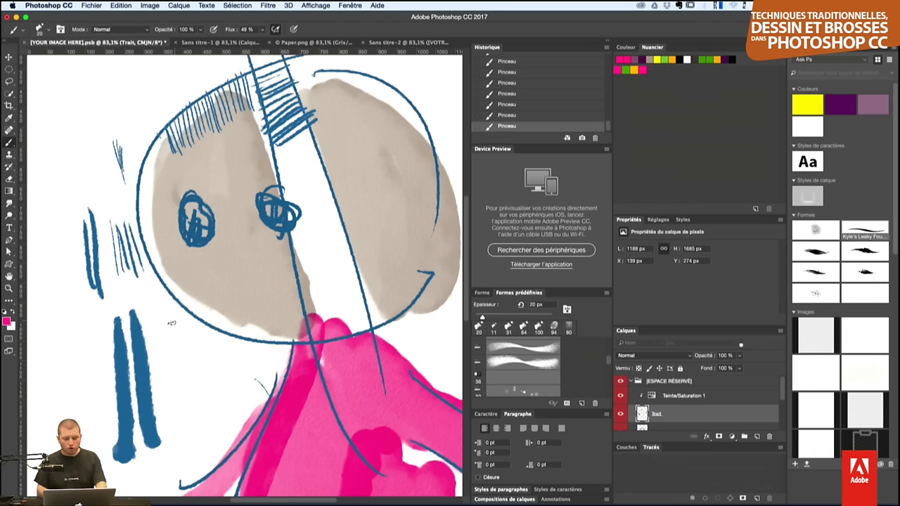
{"action": "left_click_drag", "start_coordinate": [172, 323], "coordinate": [170, 329]}
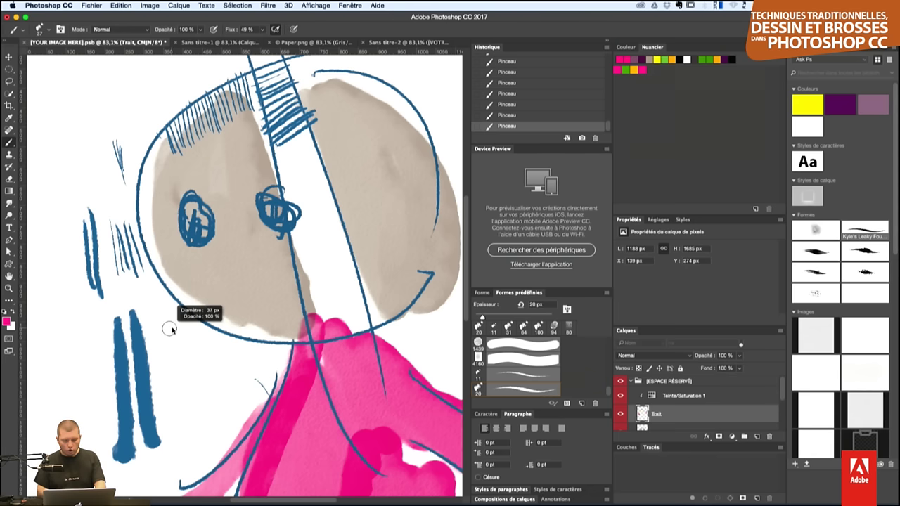
- Collapse Device Preview, show brush presets as Grande liste, and pick the 20 px brush
{"action": "double_click", "coordinate": [498, 150]}
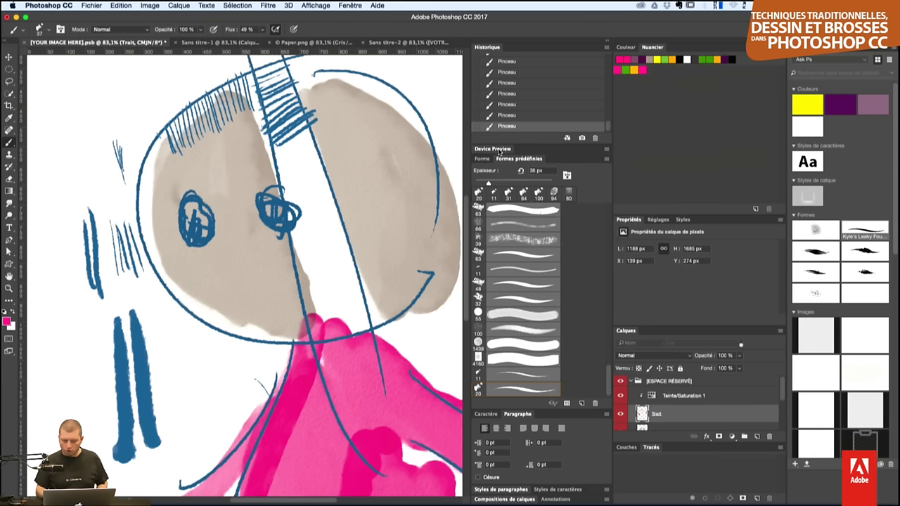
{"action": "scroll", "coordinate": [603, 379], "scroll_direction": "down", "scroll_amount": 5}
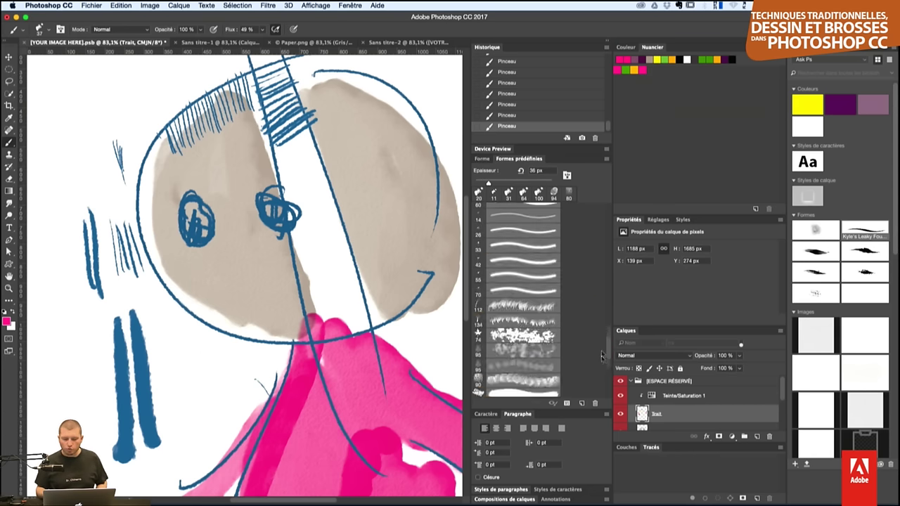
{"action": "scroll", "coordinate": [604, 378], "scroll_direction": "up", "scroll_amount": 5}
{"action": "left_click", "coordinate": [606, 159]}
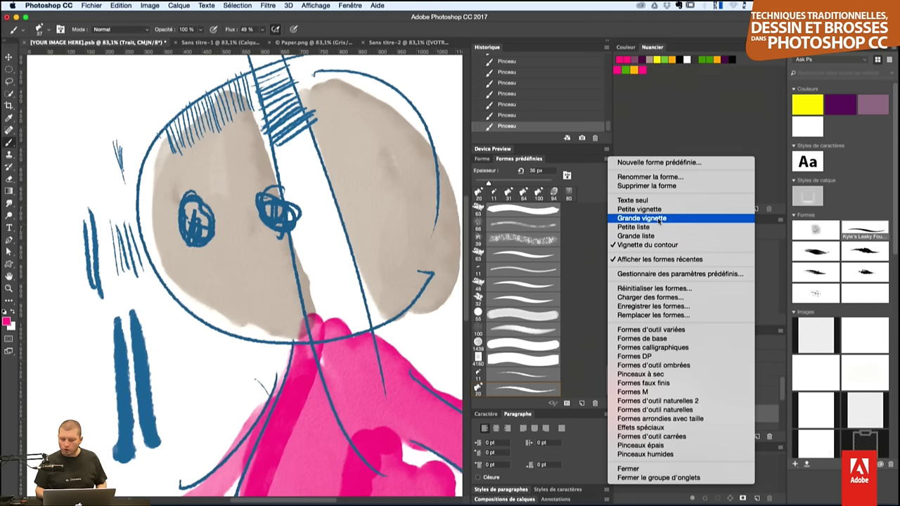
{"action": "left_click", "coordinate": [657, 237]}
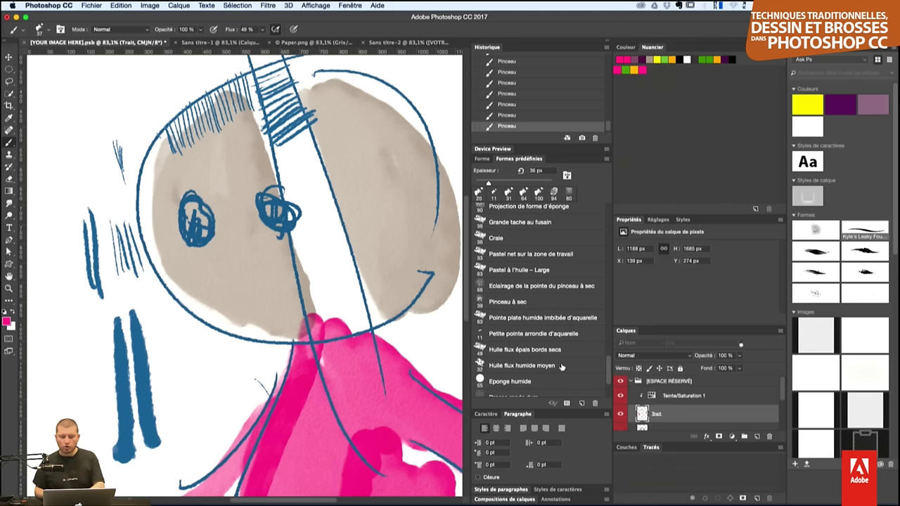
{"action": "scroll", "coordinate": [552, 350], "scroll_direction": "down", "scroll_amount": 5}
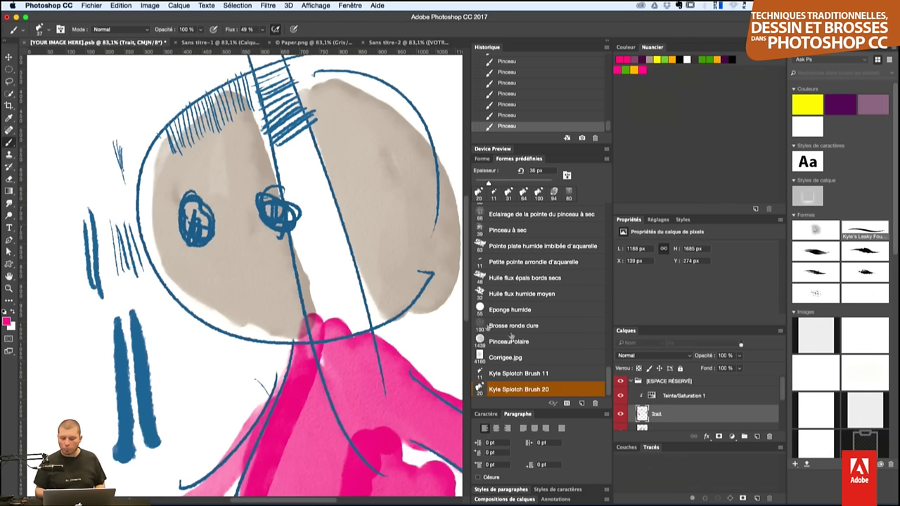
{"action": "left_click", "coordinate": [567, 389]}
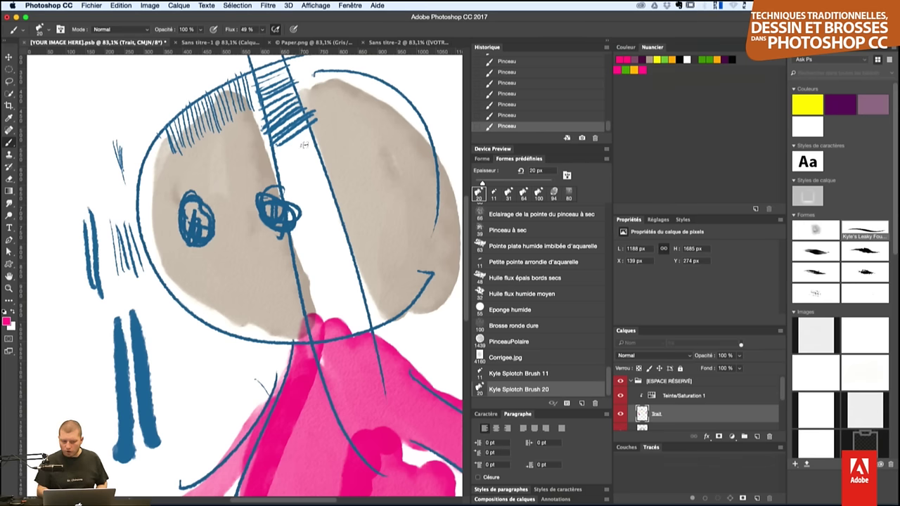
- Add blue hatching near the chin, then choose the Kyle Splotch Brush 11 preset
{"action": "left_click_drag", "start_coordinate": [318, 289], "coordinate": [341, 271]}
{"action": "mouse_move", "coordinate": [310, 309]}
{"action": "left_mouse_down"}
{"action": "mouse_move", "coordinate": [349, 281]}
{"action": "mouse_move", "coordinate": [356, 291]}
{"action": "left_mouse_up"}
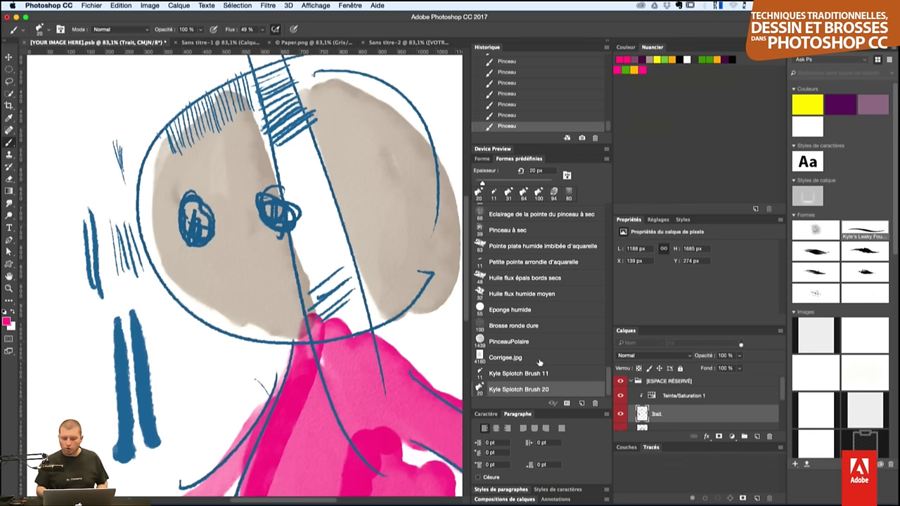
{"action": "left_click", "coordinate": [541, 375]}
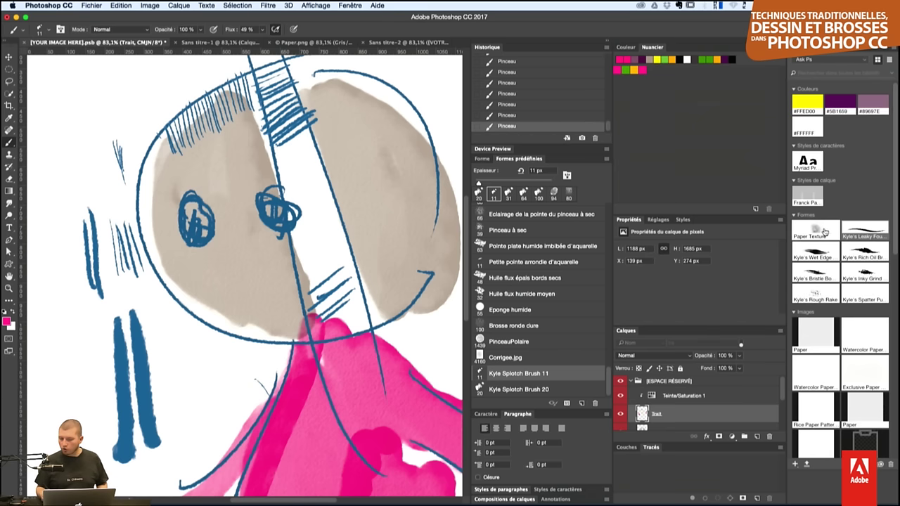
- Save Kyle's Wet Edge watercolour brush as a new preset named 'ktw wc 95'
{"action": "left_click", "coordinate": [816, 250]}
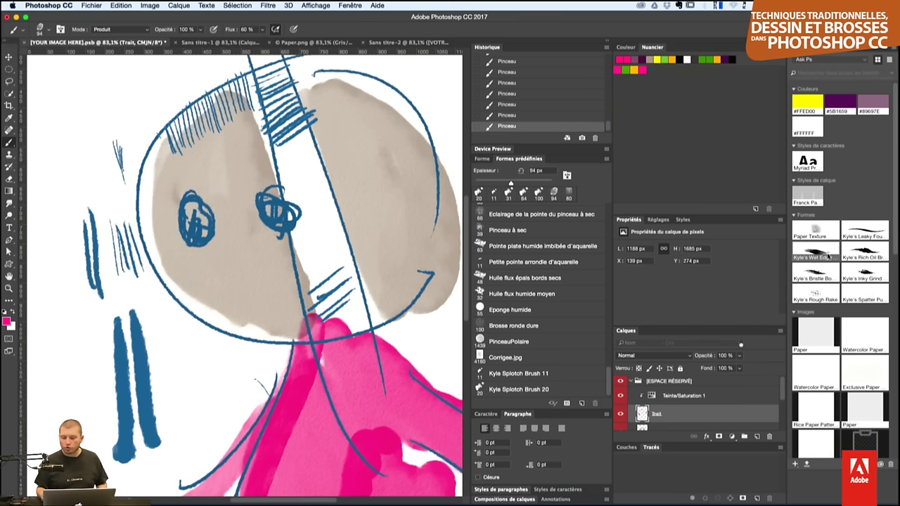
{"action": "left_click", "coordinate": [582, 403]}
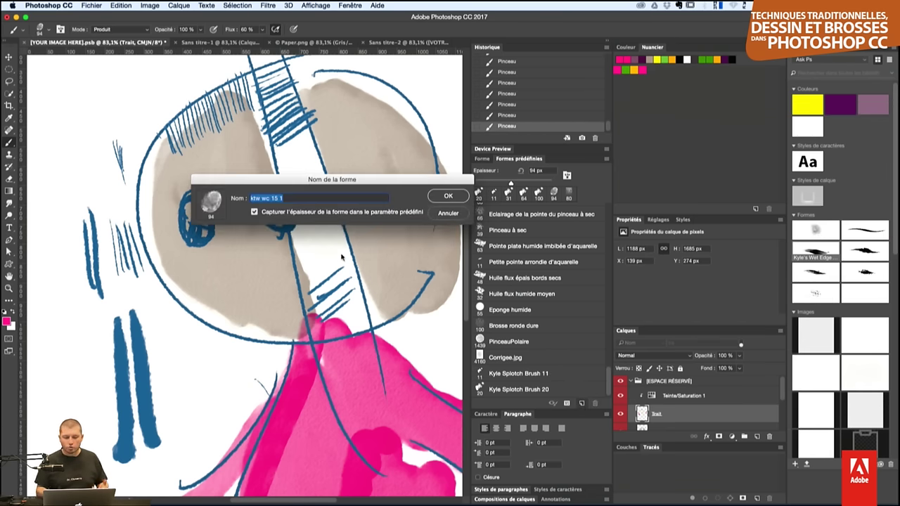
{"action": "key", "text": "Right"}
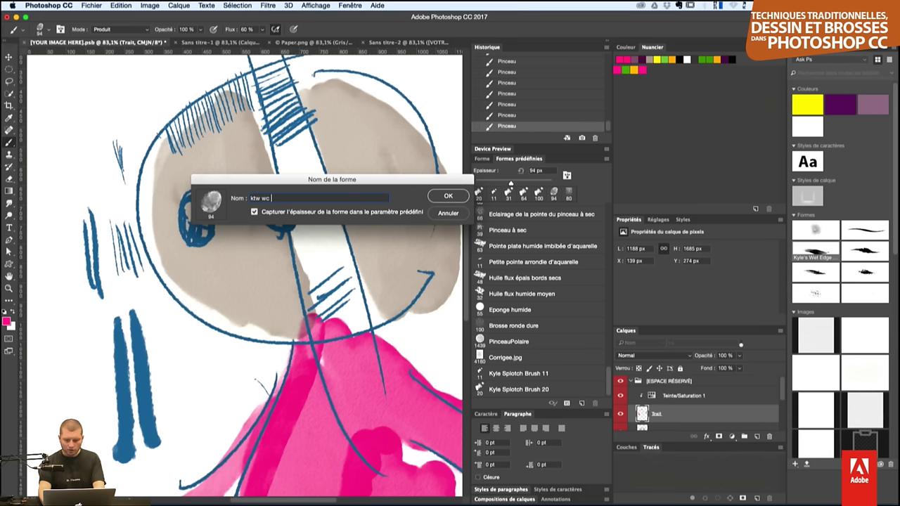
{"action": "type", "text": "5"}
{"action": "key", "text": "Return"}
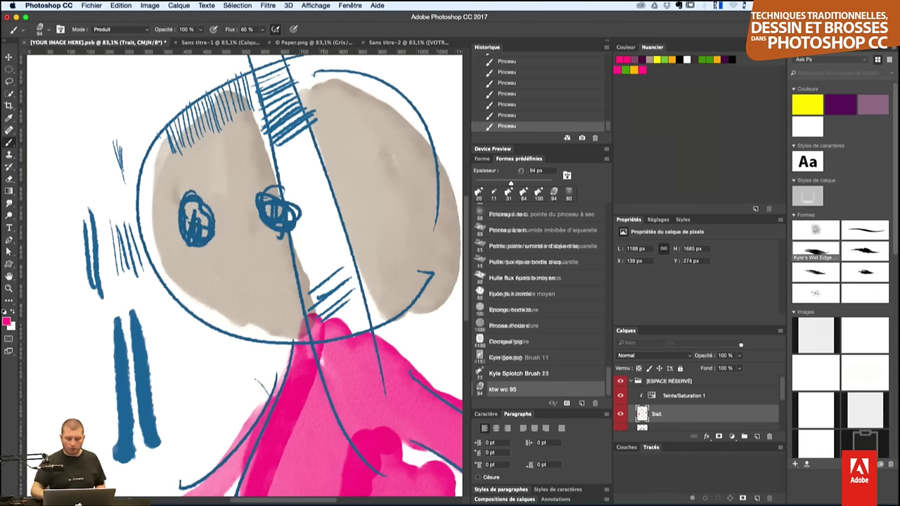
{"action": "scroll", "coordinate": [668, 416], "scroll_direction": "down", "scroll_amount": 1}
- On the Couleur layer, paint yellow down the central strip to the chin and across the head's right side
{"action": "left_click", "coordinate": [664, 412]}
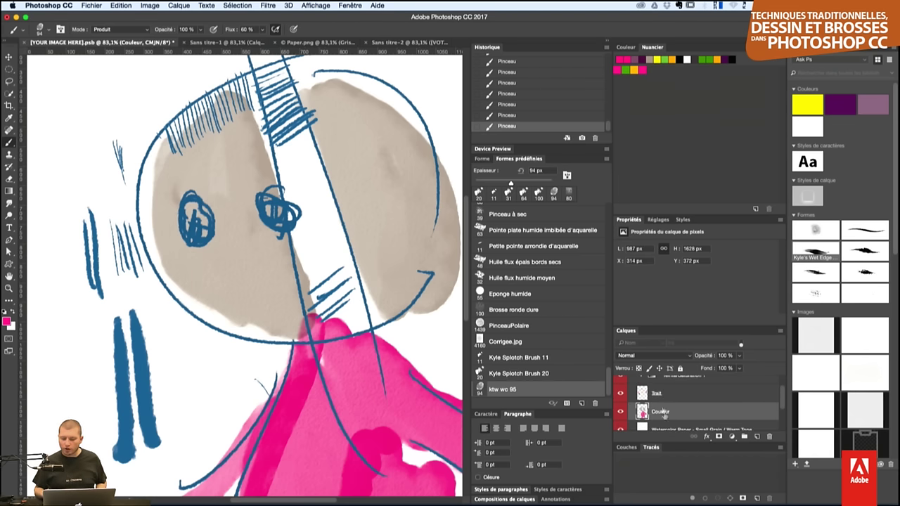
{"action": "left_click", "coordinate": [658, 59]}
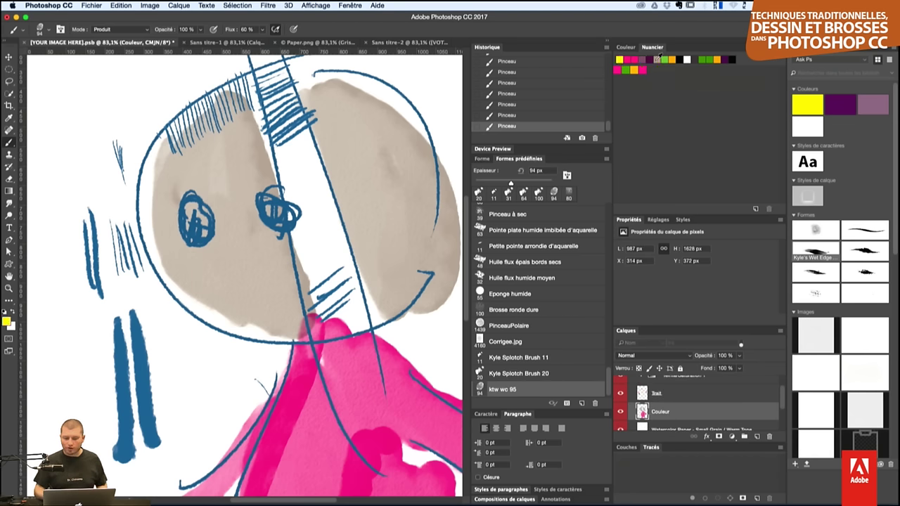
{"action": "left_click_drag", "start_coordinate": [273, 69], "coordinate": [332, 284]}
{"action": "left_click_drag", "start_coordinate": [268, 99], "coordinate": [331, 303]}
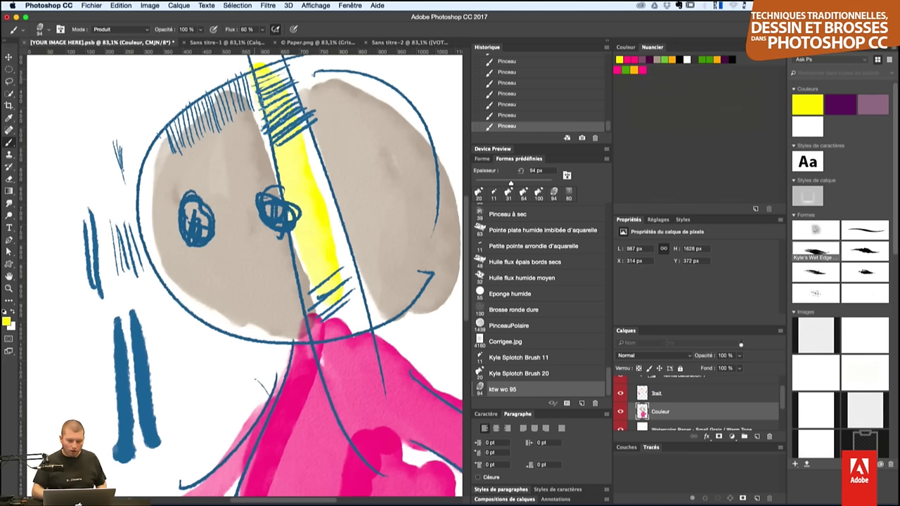
{"action": "mouse_move", "coordinate": [288, 116]}
{"action": "left_mouse_down"}
{"action": "mouse_move", "coordinate": [343, 271]}
{"action": "mouse_move", "coordinate": [331, 313]}
{"action": "mouse_move", "coordinate": [344, 338]}
{"action": "left_mouse_up"}
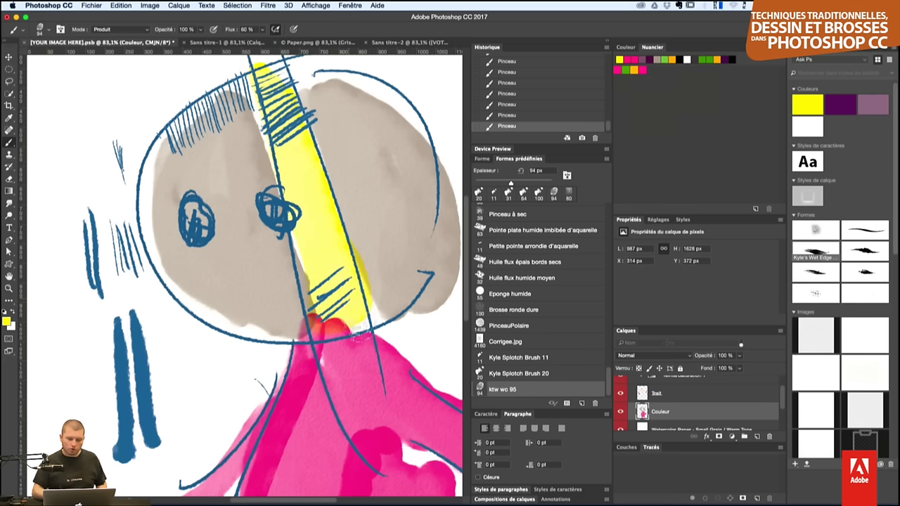
{"action": "left_click_drag", "start_coordinate": [352, 302], "coordinate": [369, 330]}
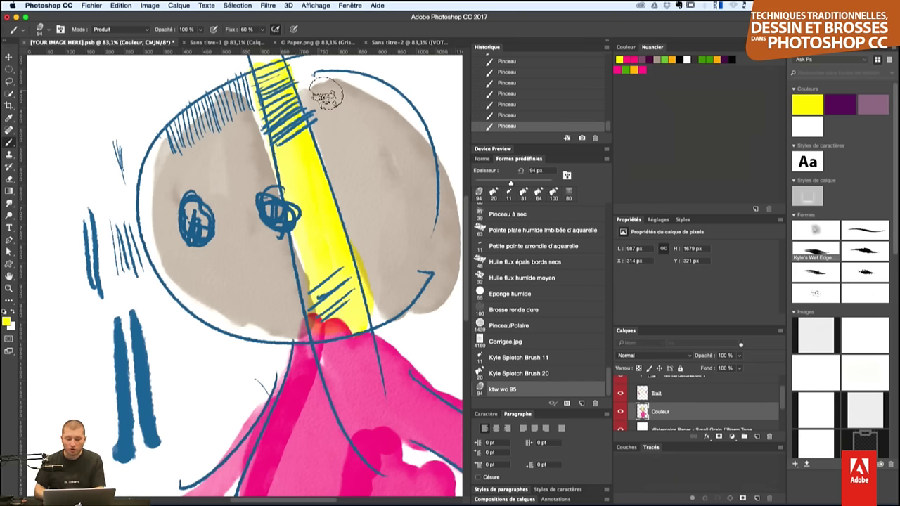
{"action": "mouse_move", "coordinate": [408, 144]}
{"action": "left_mouse_down"}
{"action": "mouse_move", "coordinate": [335, 93]}
{"action": "mouse_move", "coordinate": [366, 94]}
{"action": "mouse_move", "coordinate": [419, 178]}
{"action": "mouse_move", "coordinate": [352, 128]}
{"action": "mouse_move", "coordinate": [365, 83]}
{"action": "mouse_move", "coordinate": [396, 149]}
{"action": "mouse_move", "coordinate": [416, 154]}
{"action": "mouse_move", "coordinate": [408, 151]}
{"action": "left_mouse_up"}
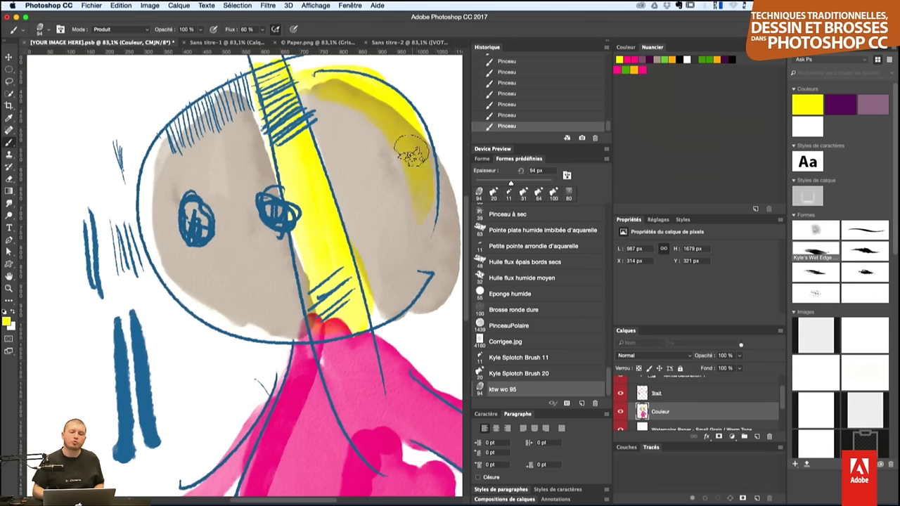
{"action": "mouse_move", "coordinate": [371, 90]}
{"action": "left_mouse_down"}
{"action": "mouse_move", "coordinate": [411, 218]}
{"action": "mouse_move", "coordinate": [331, 110]}
{"action": "mouse_move", "coordinate": [351, 232]}
{"action": "mouse_move", "coordinate": [396, 201]}
{"action": "mouse_move", "coordinate": [422, 221]}
{"action": "left_mouse_up"}
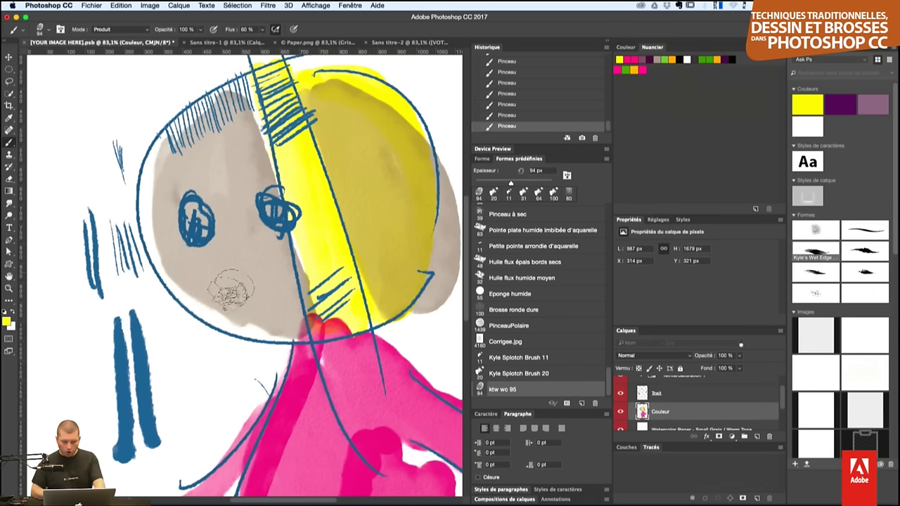
- Sample the blue #496E9B line colour and save it as a swatch and library colour
{"action": "left_click", "coordinate": [143, 356], "text": "alt"}
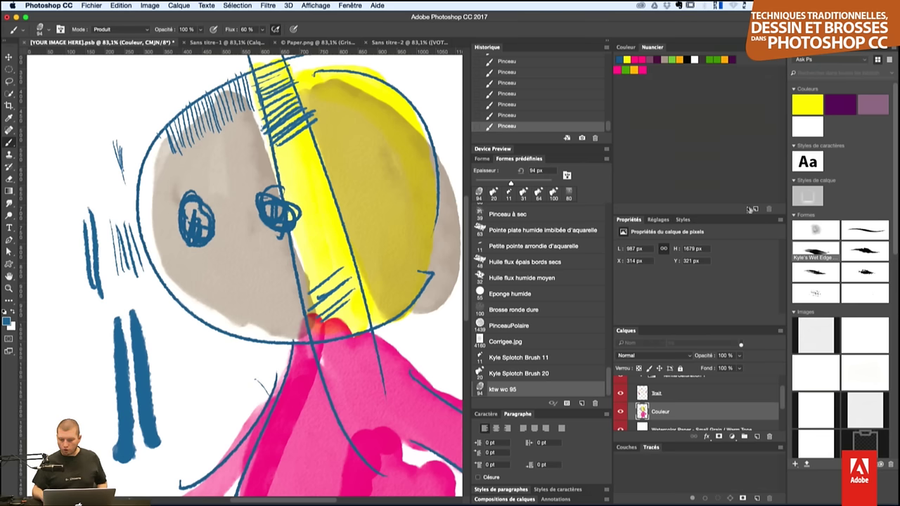
{"action": "left_click", "coordinate": [756, 210]}
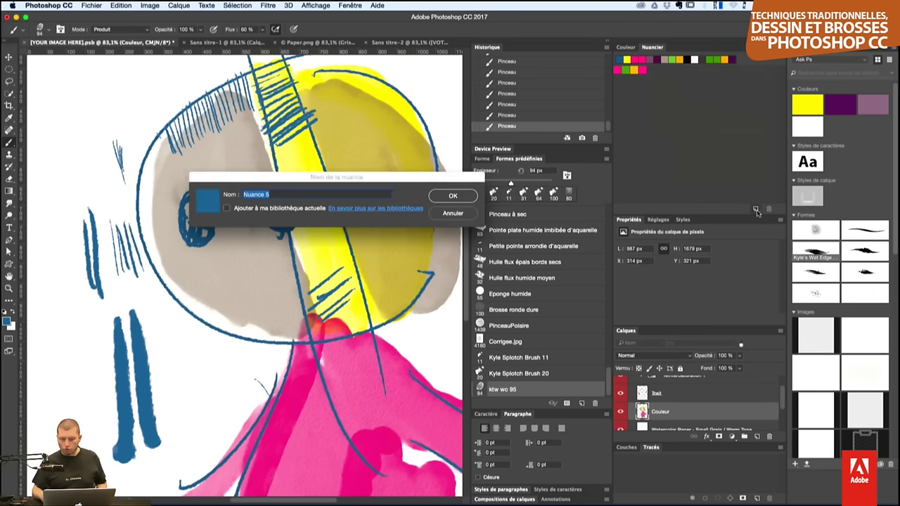
{"action": "left_click", "coordinate": [453, 196]}
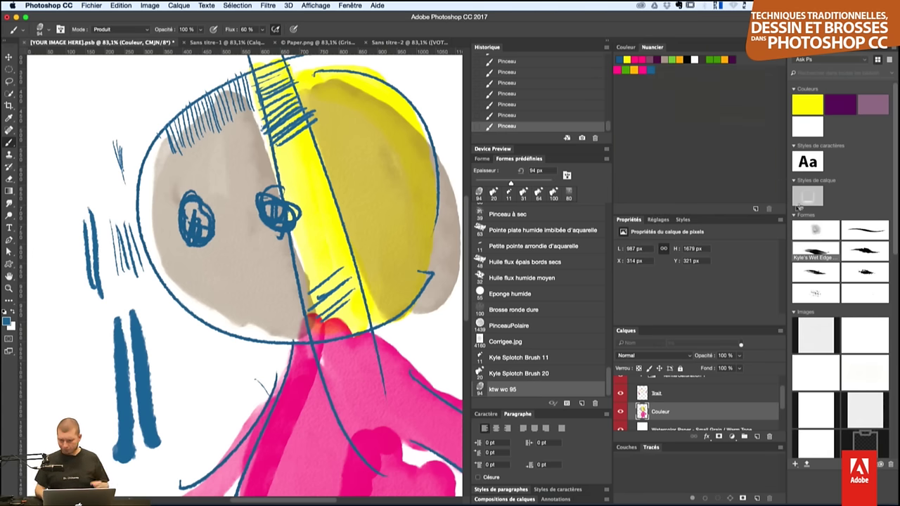
{"action": "left_click", "coordinate": [798, 464]}
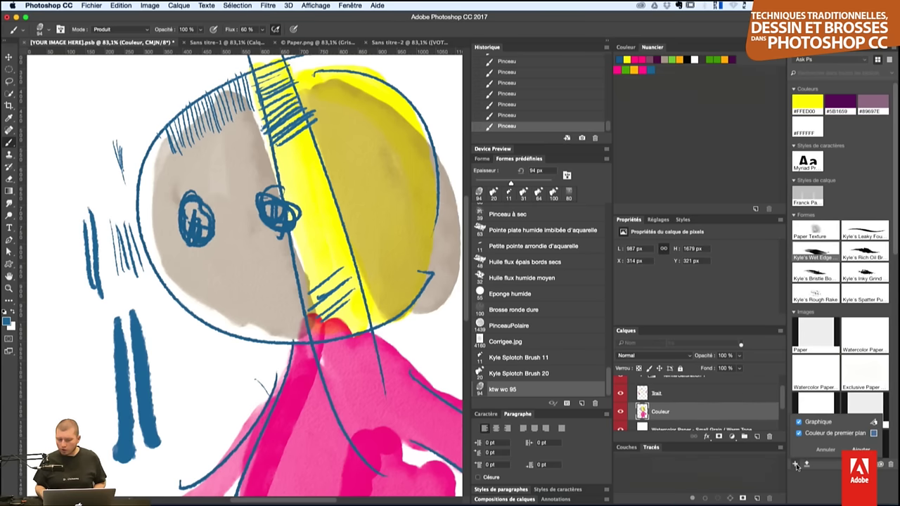
{"action": "left_click", "coordinate": [849, 447]}
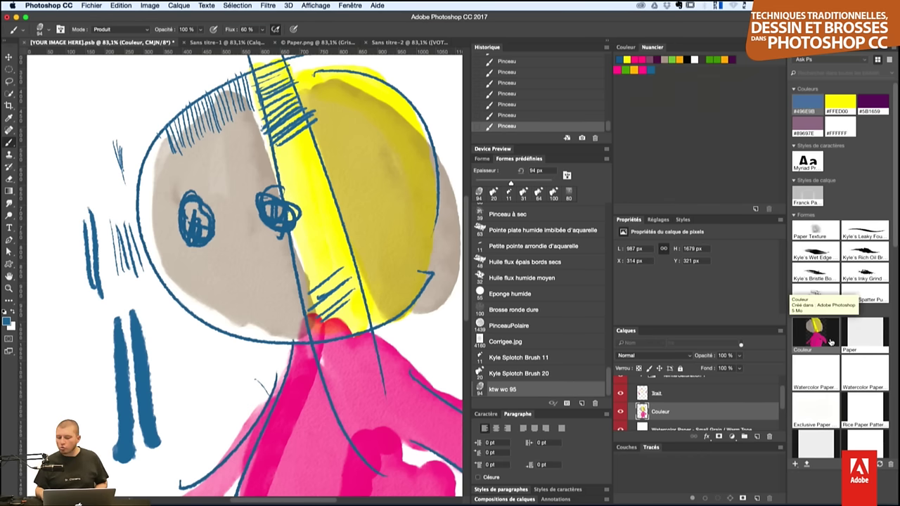
- Delete the old Couleur graphic from the library and add a new graphic with the foreground colour
{"action": "left_click_drag", "start_coordinate": [830, 342], "coordinate": [829, 343]}
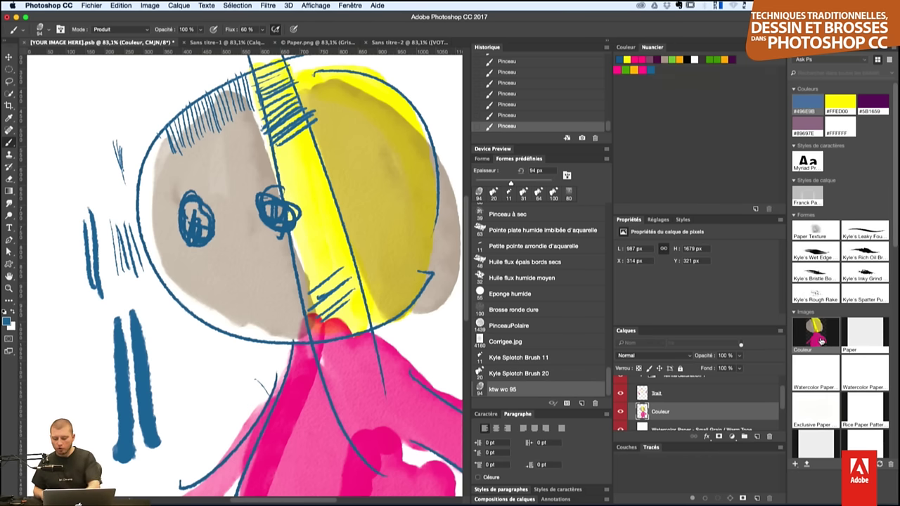
{"action": "right_click", "coordinate": [820, 336]}
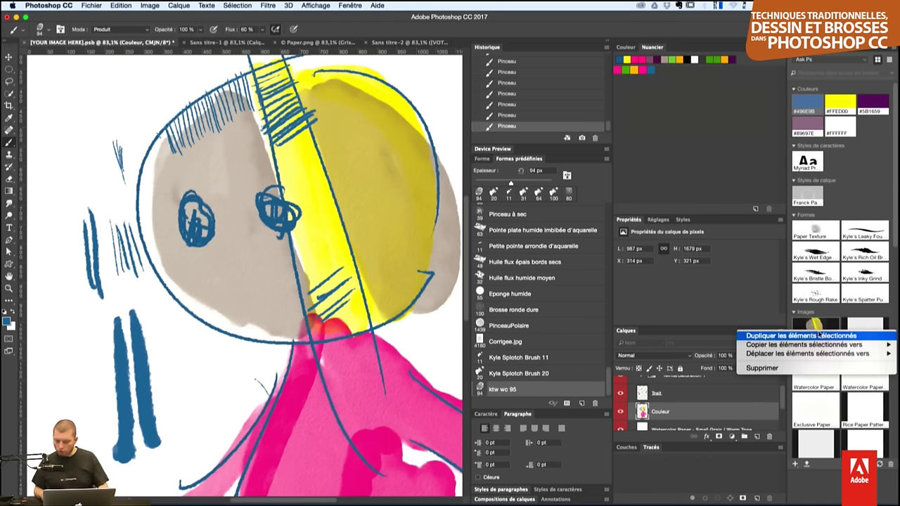
{"action": "left_click", "coordinate": [809, 368]}
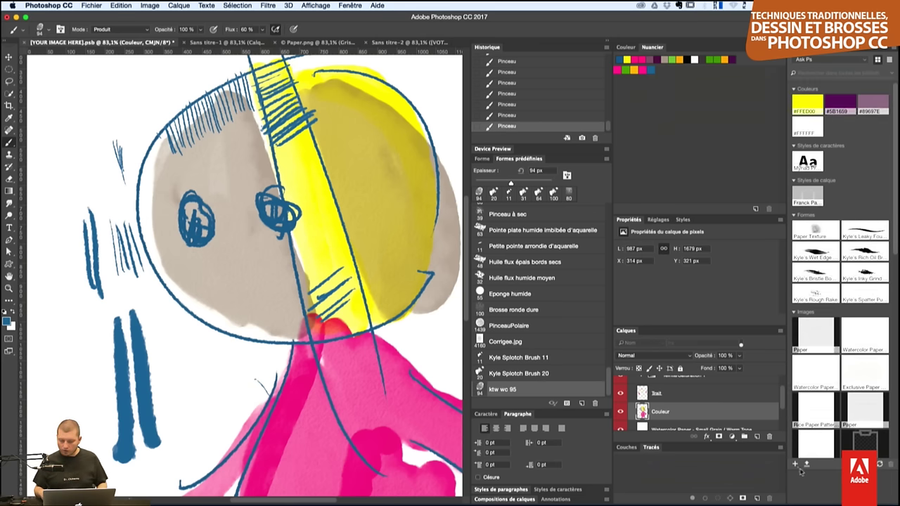
{"action": "left_click", "coordinate": [796, 465]}
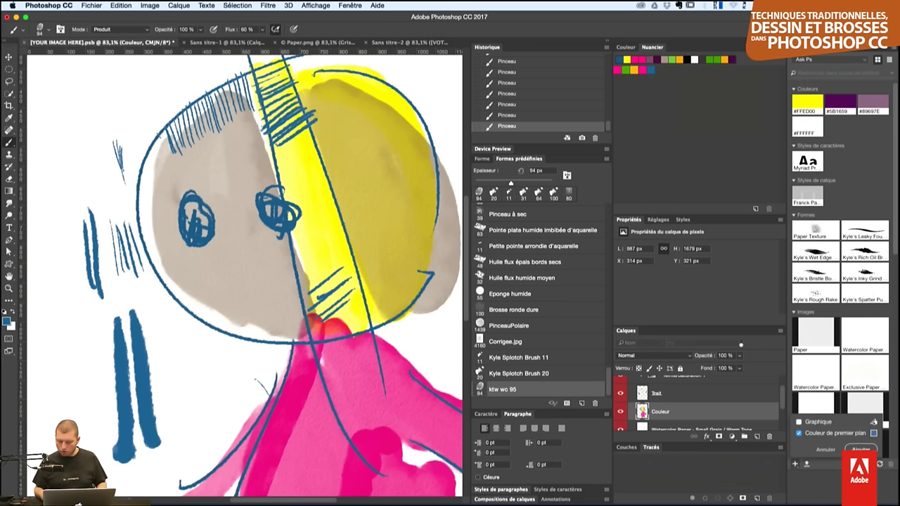
{"action": "left_click", "coordinate": [861, 450]}
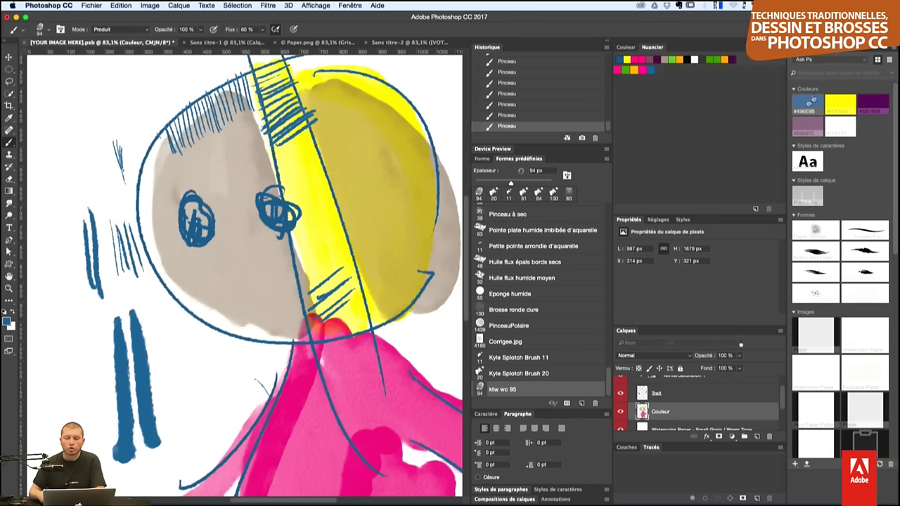
- Paint orange watercolour strokes around the neck over the pink body
{"action": "left_click", "coordinate": [636, 69]}
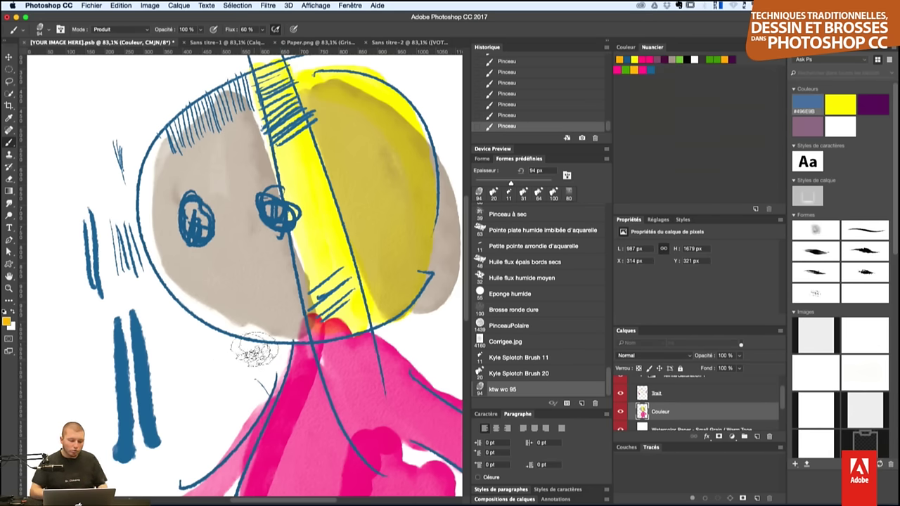
{"action": "scroll", "coordinate": [249, 232], "scroll_direction": "down", "scroll_amount": 1}
{"action": "scroll", "coordinate": [249, 232], "scroll_direction": "left", "scroll_amount": 3}
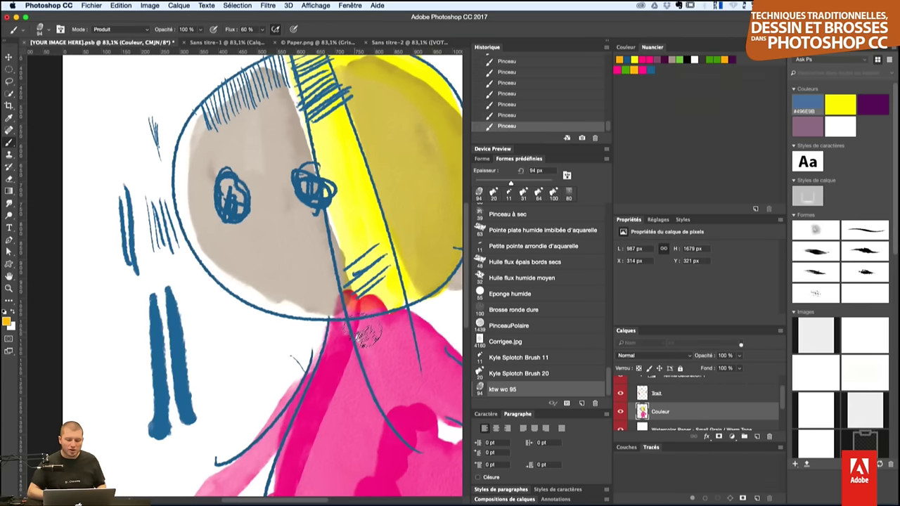
{"action": "left_click_drag", "start_coordinate": [278, 275], "coordinate": [281, 348]}
{"action": "mouse_move", "coordinate": [398, 364]}
{"action": "left_mouse_down"}
{"action": "mouse_move", "coordinate": [414, 357]}
{"action": "mouse_move", "coordinate": [436, 429]}
{"action": "left_mouse_up"}
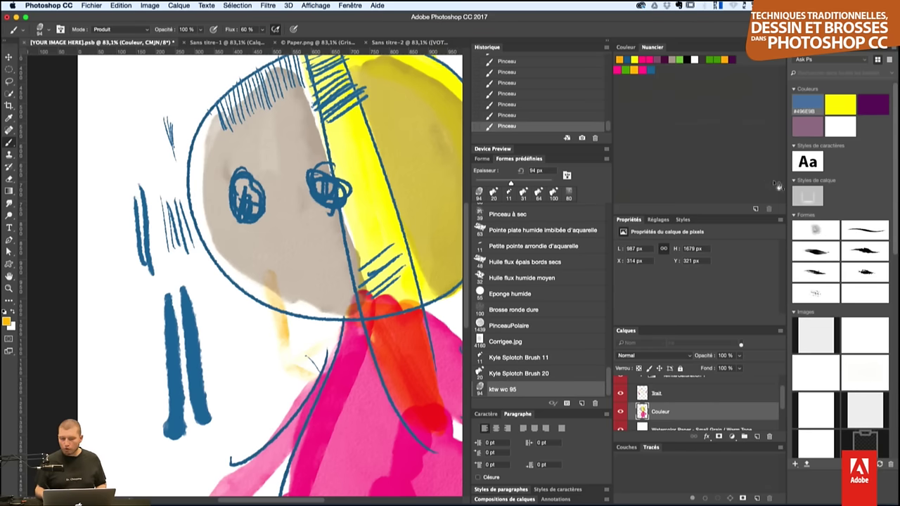
- Save the orange paint colour as new swatches, up to Nuance 7
{"action": "left_click", "coordinate": [755, 210]}
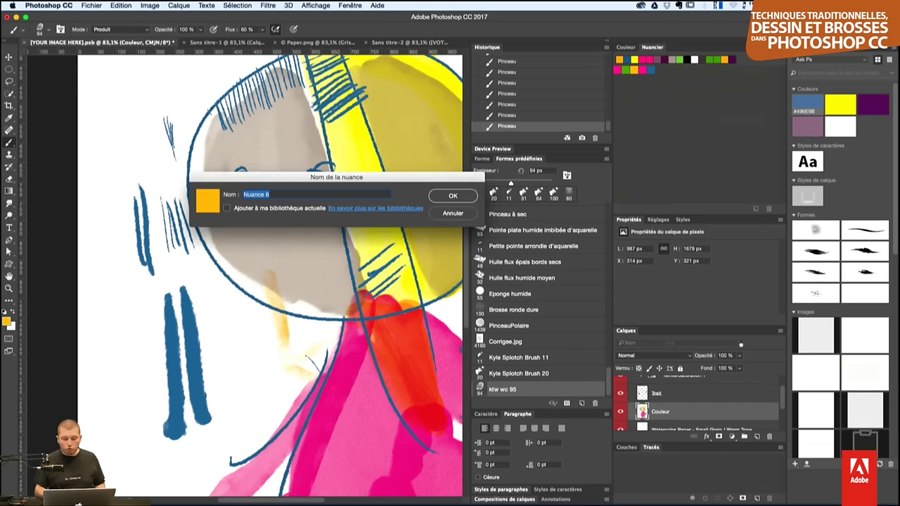
{"action": "left_click", "coordinate": [450, 197]}
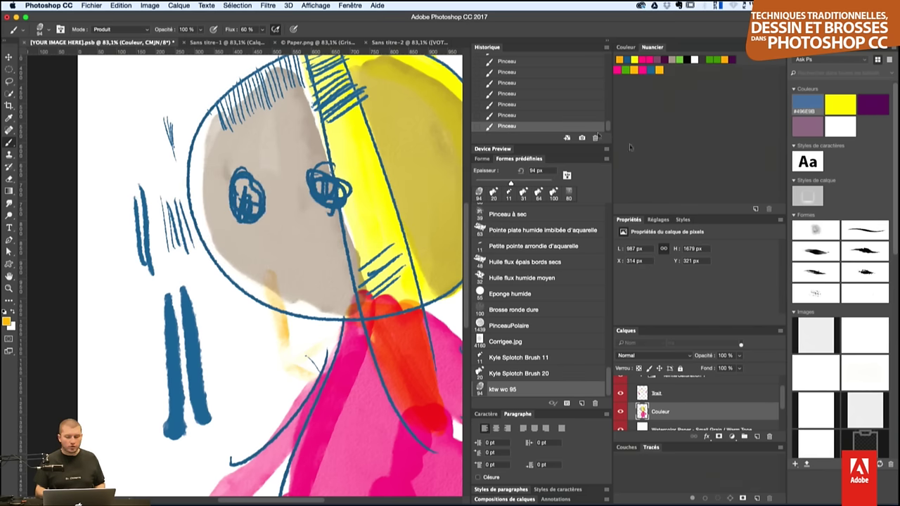
{"action": "left_click", "coordinate": [755, 210]}
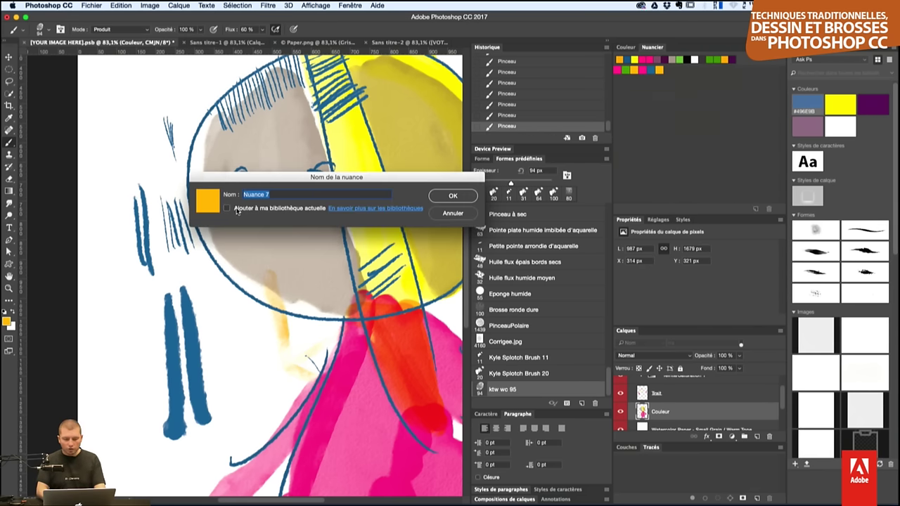
{"action": "left_click", "coordinate": [465, 197]}
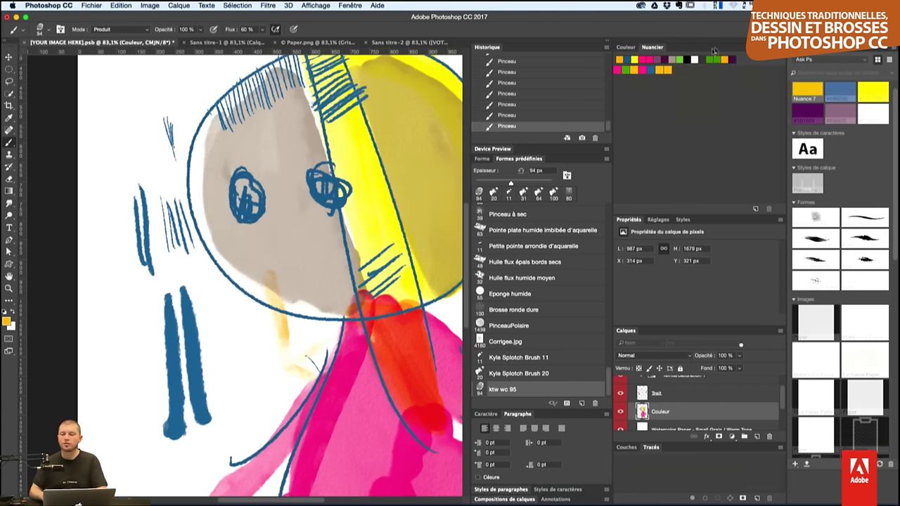
- Switch the Nuancier swatches to Grande vignette (large thumbnail) view
{"action": "left_click", "coordinate": [779, 47]}
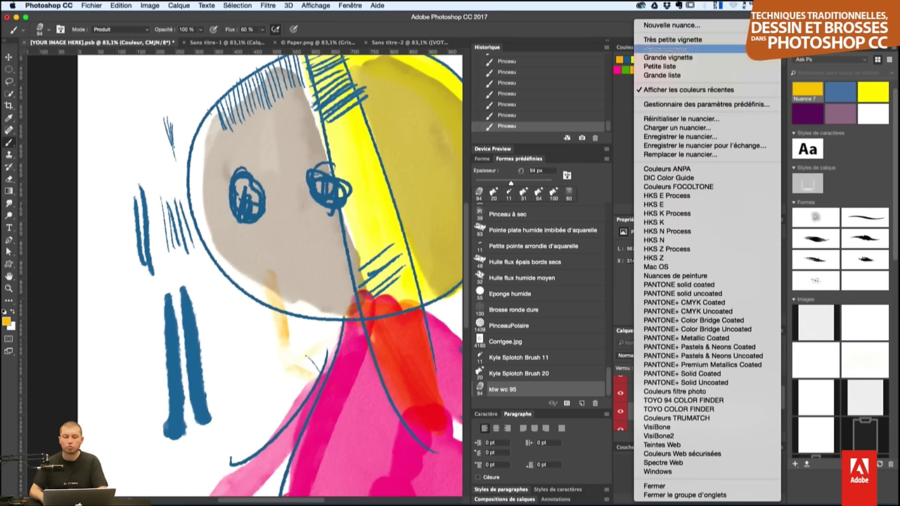
{"action": "left_click", "coordinate": [671, 49]}
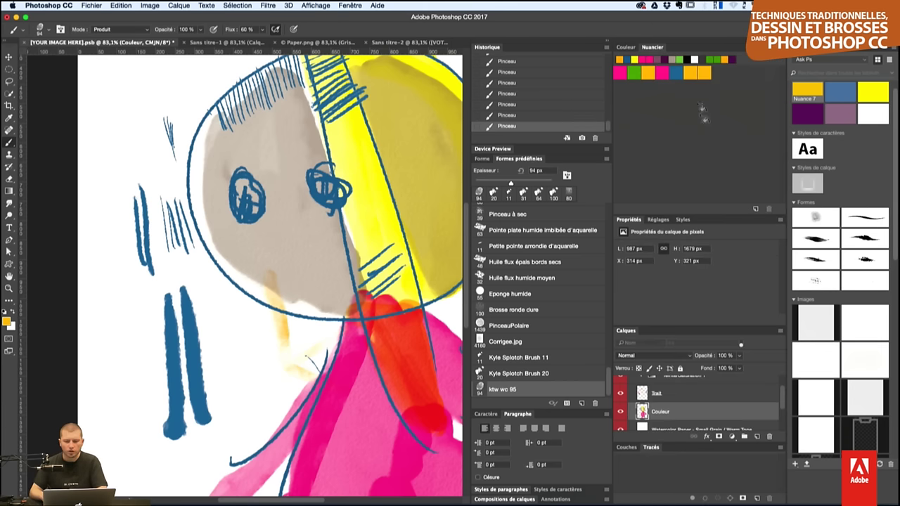
{"action": "left_click", "coordinate": [779, 47]}
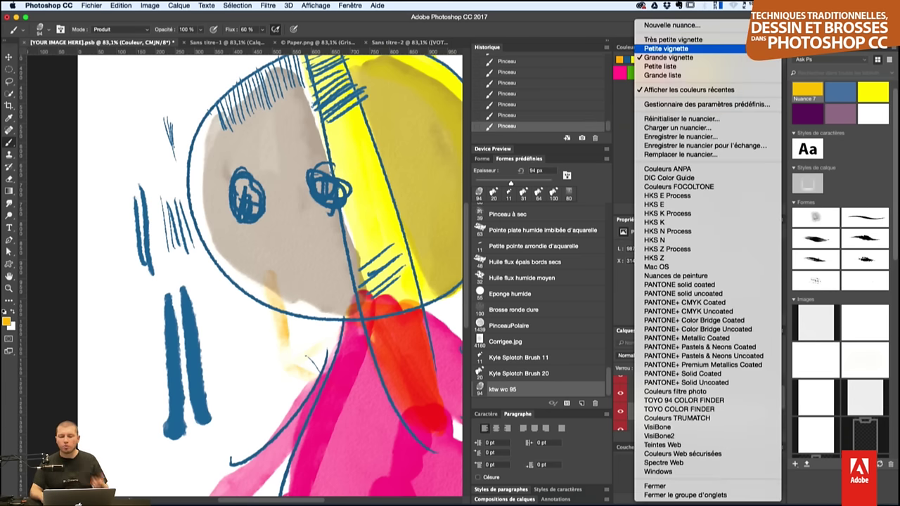
{"action": "left_click", "coordinate": [262, 285]}
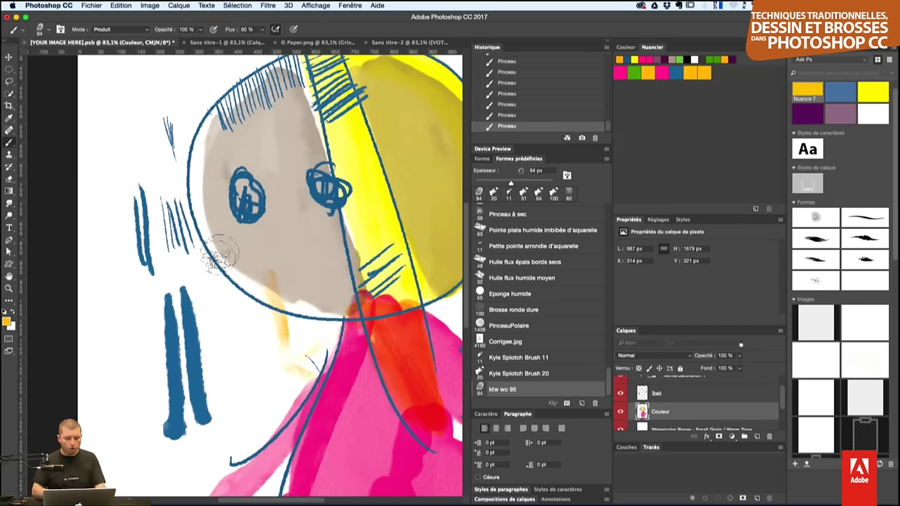
- Enlarge the brush to about 128 px and paint a broad orange wash over the chin
{"action": "mouse_move", "coordinate": [233, 299]}
{"action": "left_mouse_down"}
{"action": "mouse_move", "coordinate": [235, 327]}
{"action": "mouse_move", "coordinate": [218, 273]}
{"action": "left_mouse_up"}
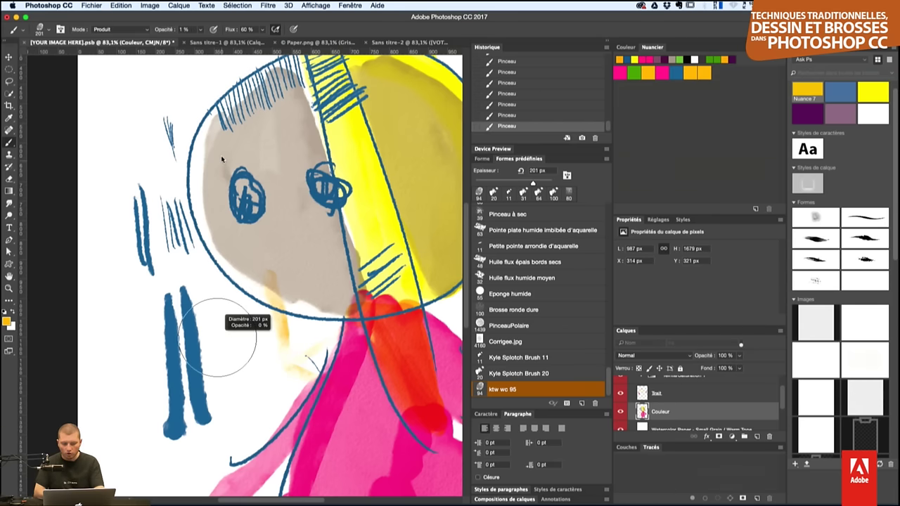
{"action": "mouse_move", "coordinate": [219, 337]}
{"action": "left_mouse_down"}
{"action": "mouse_move", "coordinate": [206, 347]}
{"action": "mouse_move", "coordinate": [297, 265]}
{"action": "mouse_move", "coordinate": [201, 311]}
{"action": "mouse_move", "coordinate": [218, 265]}
{"action": "mouse_move", "coordinate": [201, 365]}
{"action": "left_mouse_up"}
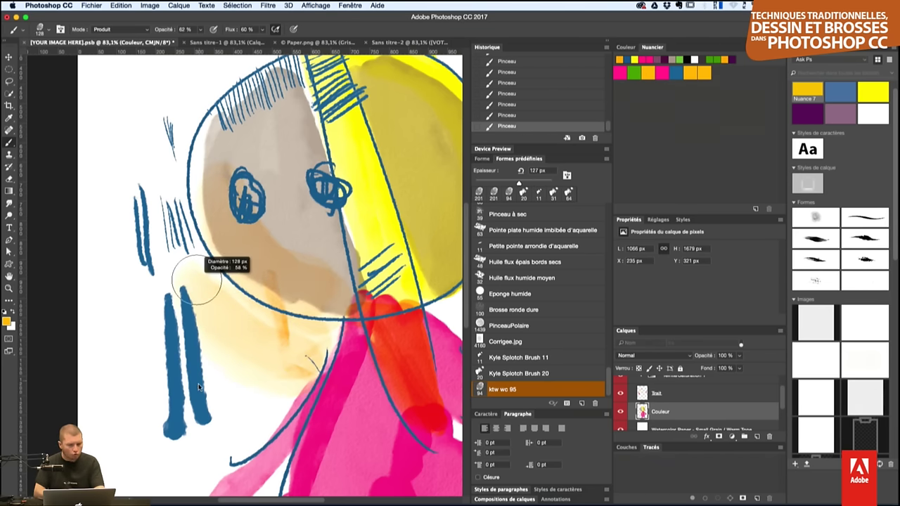
{"action": "mouse_move", "coordinate": [211, 301]}
{"action": "left_mouse_down"}
{"action": "mouse_move", "coordinate": [303, 352]}
{"action": "mouse_move", "coordinate": [211, 303]}
{"action": "mouse_move", "coordinate": [232, 285]}
{"action": "mouse_move", "coordinate": [316, 346]}
{"action": "left_mouse_up"}
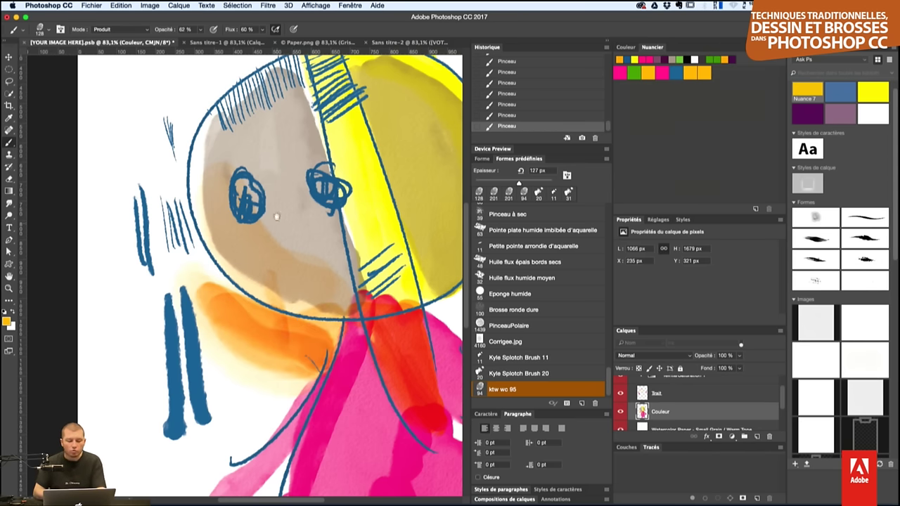
{"action": "left_click_drag", "start_coordinate": [292, 313], "coordinate": [267, 206]}
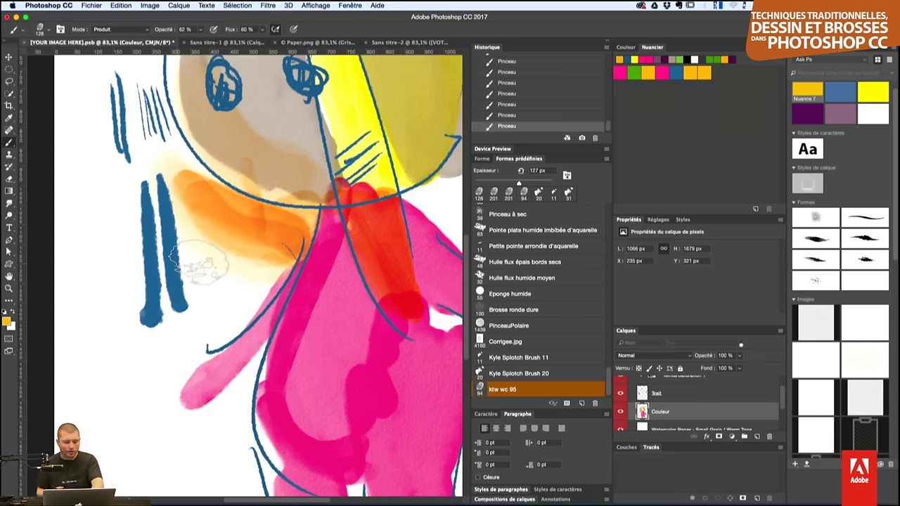
- Choose a dark grey with the HUD colour picker and paint a stroke beneath the orange wash
{"action": "left_click", "coordinate": [218, 275], "text": "ctrl+alt+super"}
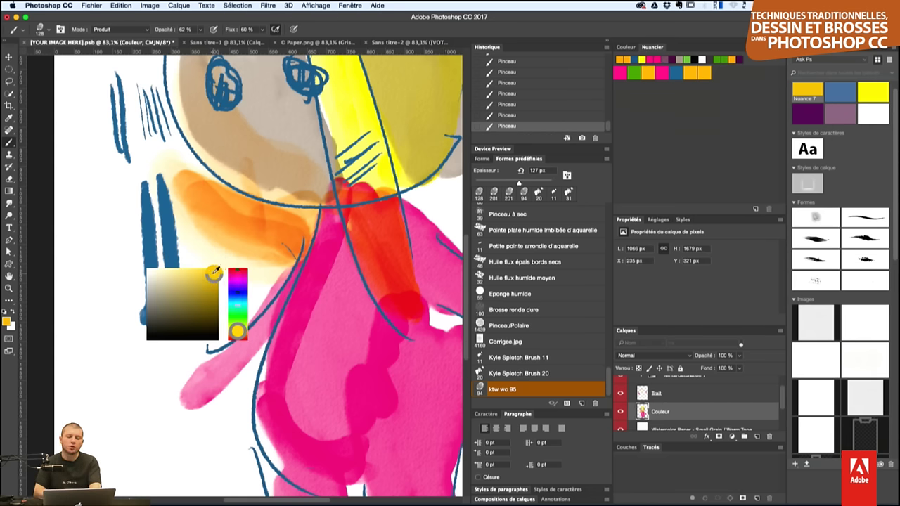
{"action": "mouse_move", "coordinate": [218, 276]}
{"action": "left_mouse_down"}
{"action": "mouse_move", "coordinate": [202, 292]}
{"action": "mouse_move", "coordinate": [214, 270]}
{"action": "left_mouse_up"}
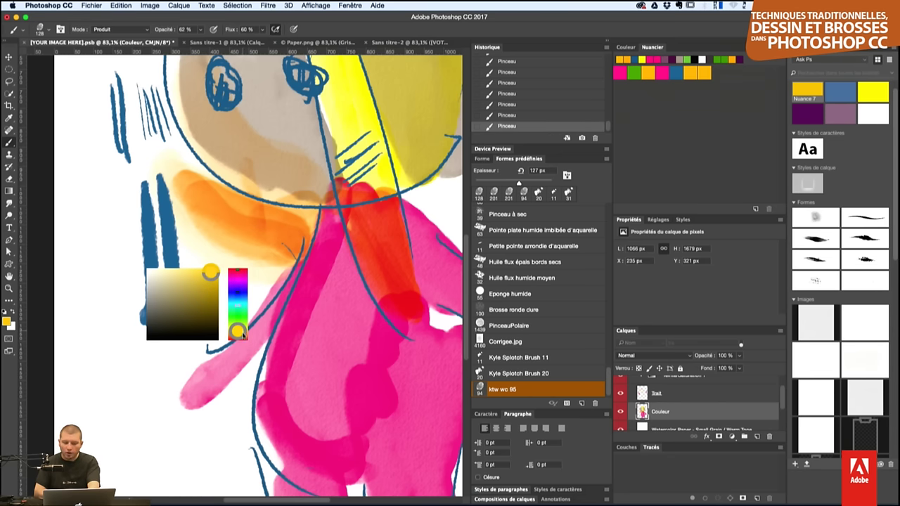
{"action": "mouse_move", "coordinate": [242, 335]}
{"action": "left_mouse_down"}
{"action": "mouse_move", "coordinate": [243, 366]}
{"action": "mouse_move", "coordinate": [238, 254]}
{"action": "left_mouse_up"}
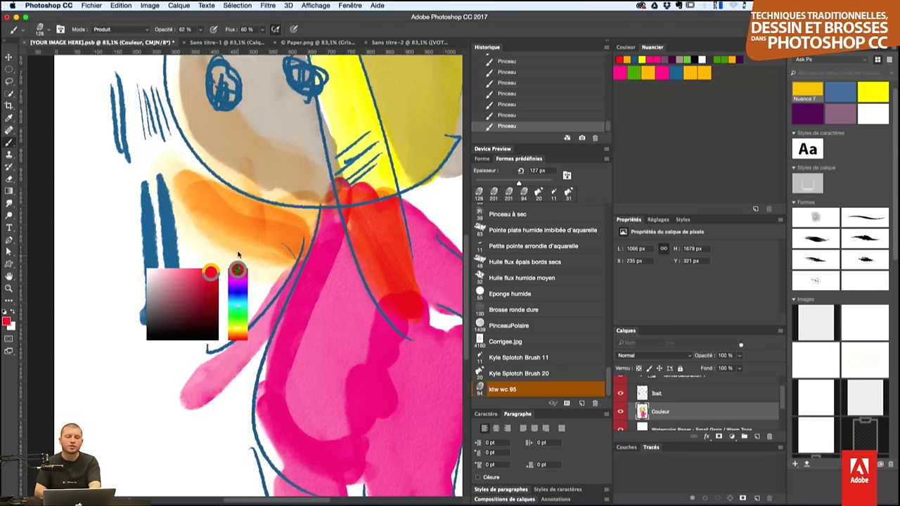
{"action": "mouse_move", "coordinate": [237, 254]}
{"action": "left_mouse_down"}
{"action": "mouse_move", "coordinate": [236, 278]}
{"action": "mouse_move", "coordinate": [156, 285]}
{"action": "mouse_move", "coordinate": [178, 279]}
{"action": "mouse_move", "coordinate": [179, 396]}
{"action": "left_mouse_up"}
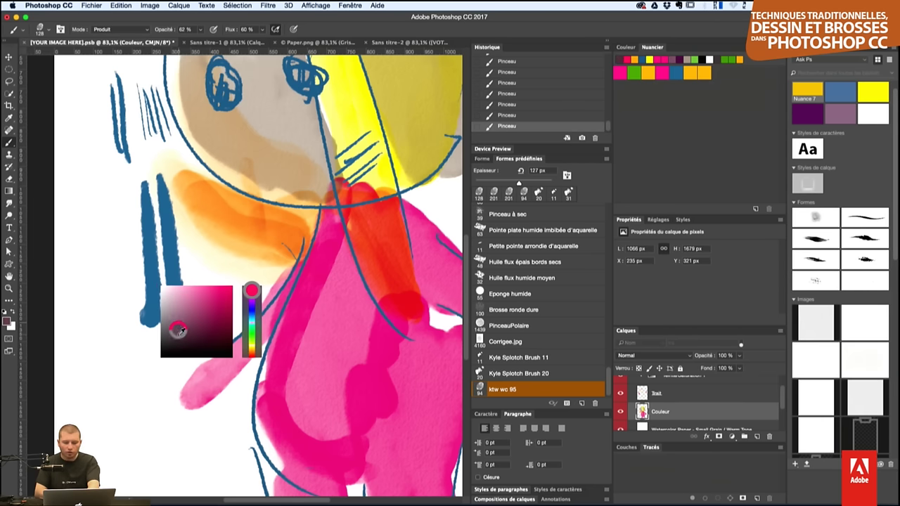
{"action": "left_click_drag", "start_coordinate": [284, 273], "coordinate": [204, 270]}
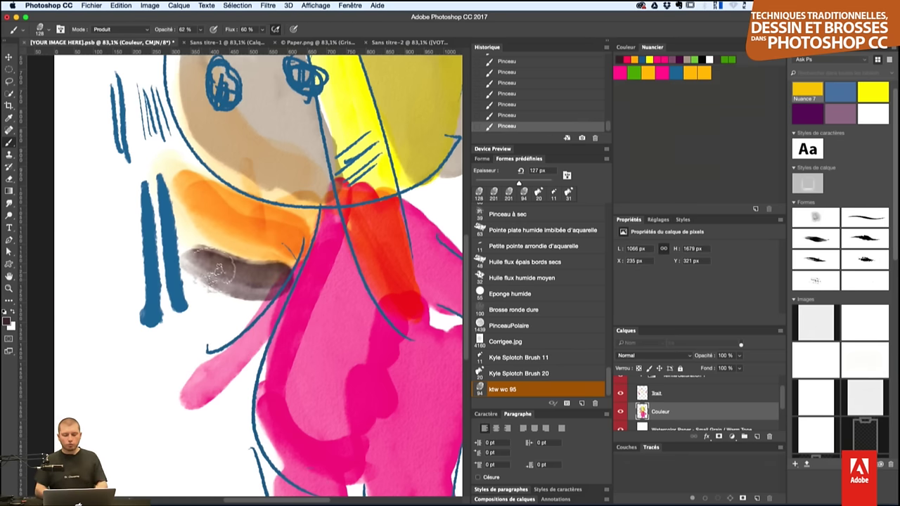
{"action": "left_click", "coordinate": [214, 274], "text": "ctrl+alt+super"}
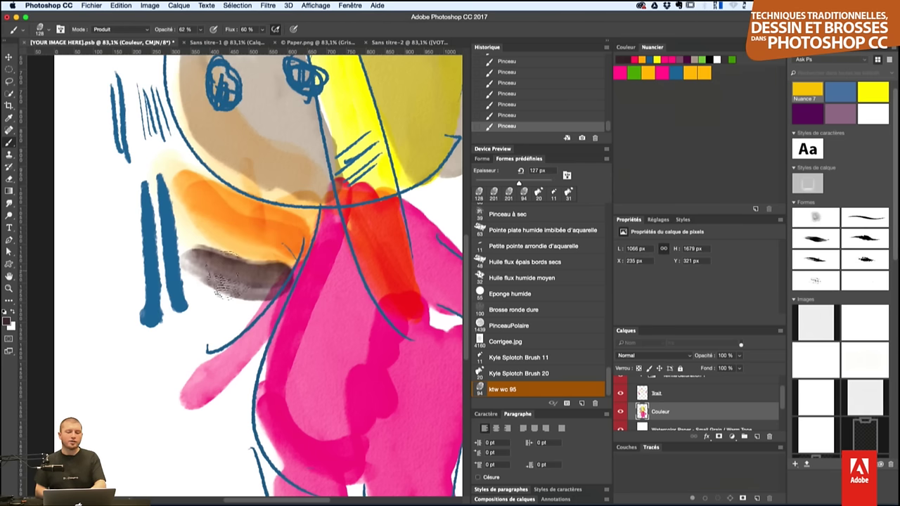
{"action": "left_click", "coordinate": [49, 5]}
{"action": "mouse_move", "coordinate": [50, 35]}
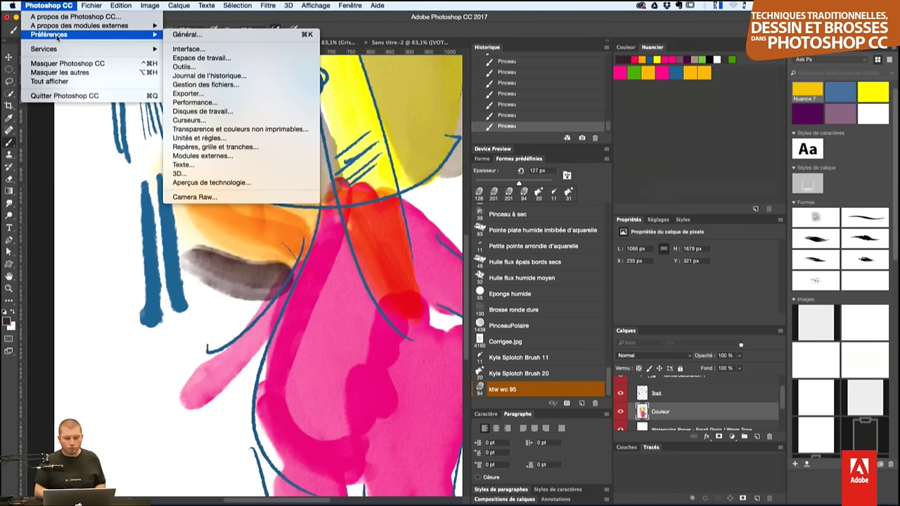
- Set the HUD colour picker preference to Roue des teintes (petite) in General preferences
{"action": "left_click", "coordinate": [239, 49]}
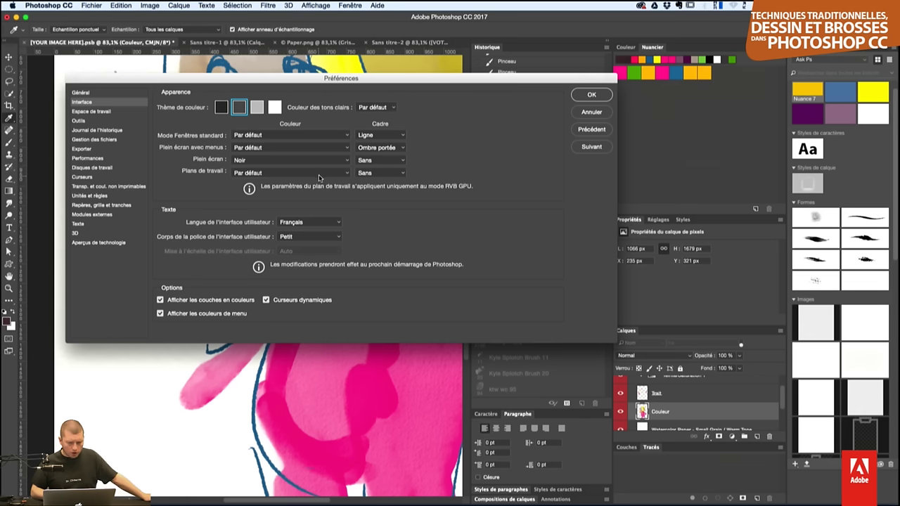
{"action": "left_click", "coordinate": [85, 94]}
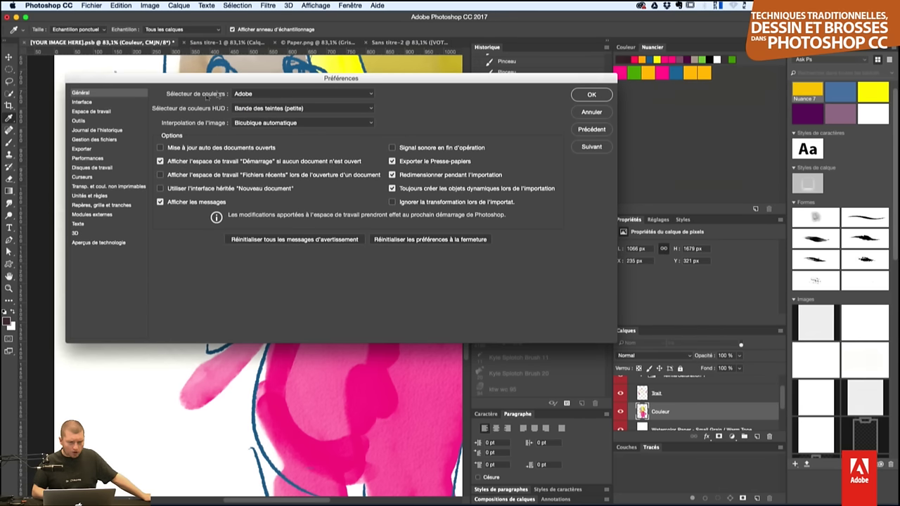
{"action": "left_click", "coordinate": [242, 110]}
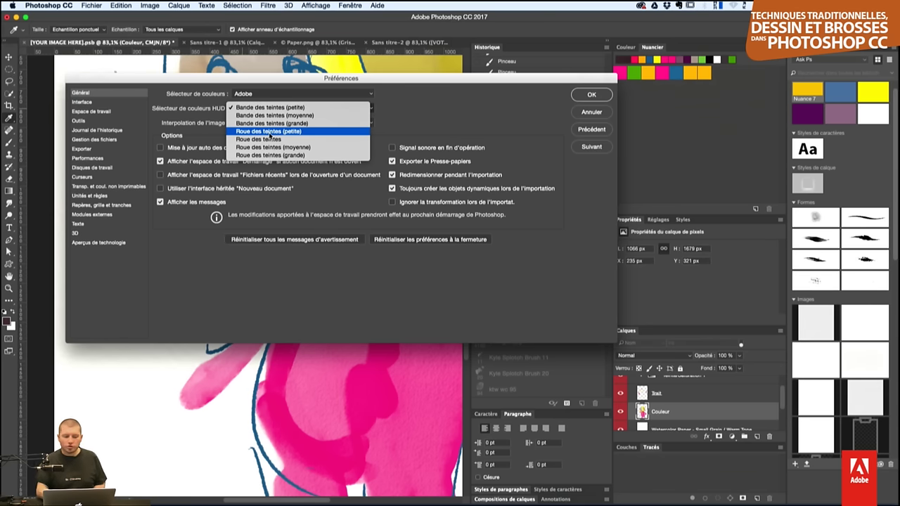
{"action": "left_click", "coordinate": [277, 140]}
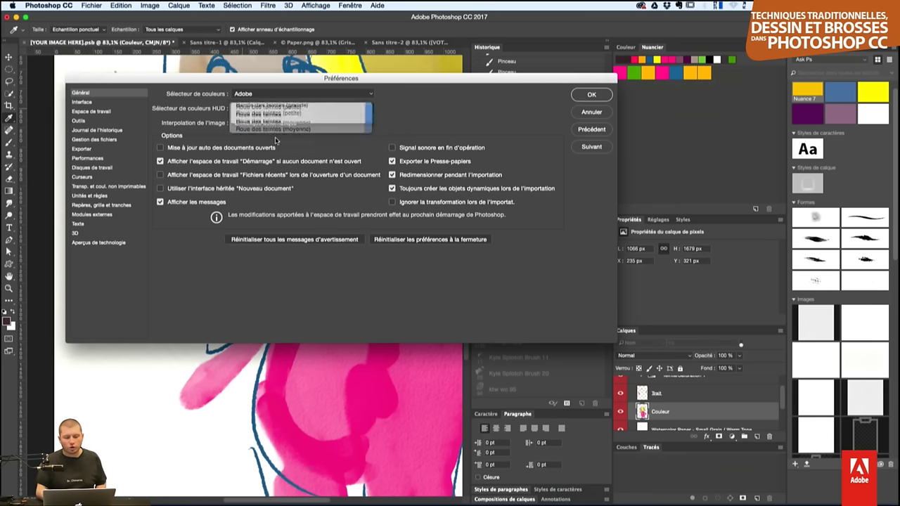
{"action": "left_click", "coordinate": [595, 95]}
- Pick a bright yellow-green paint colour with the brush's HUD colour wheel
{"action": "key", "text": "b"}
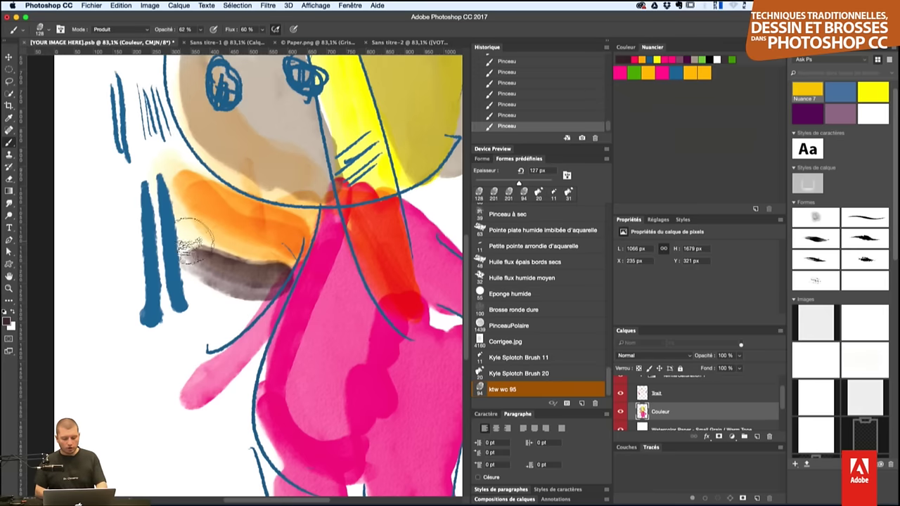
{"action": "left_click", "coordinate": [196, 247], "text": "ctrl+alt+super"}
{"action": "left_click_drag", "start_coordinate": [197, 249], "coordinate": [201, 244]}
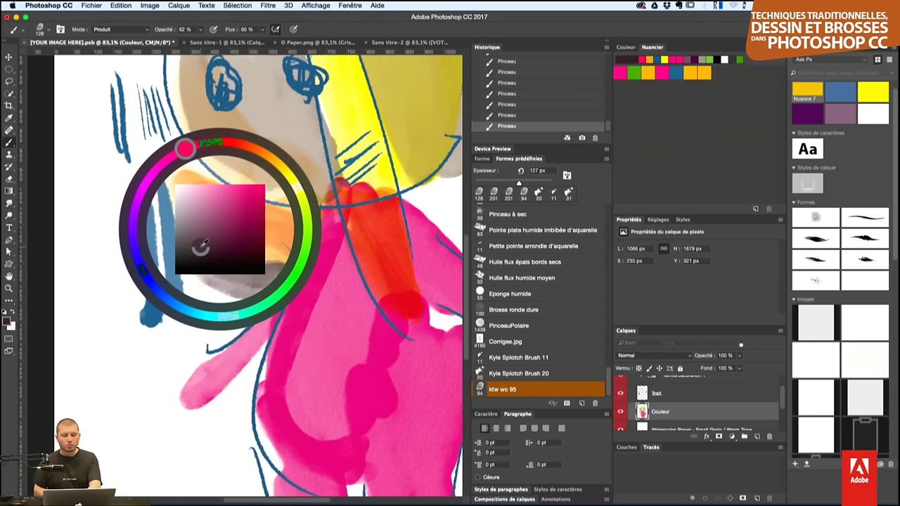
{"action": "left_click_drag", "start_coordinate": [237, 206], "coordinate": [246, 217]}
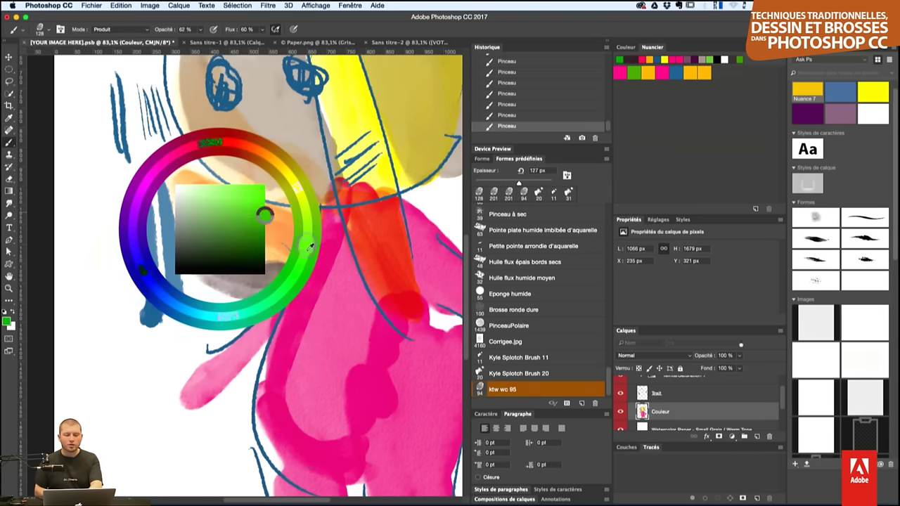
{"action": "left_click_drag", "start_coordinate": [299, 241], "coordinate": [229, 317]}
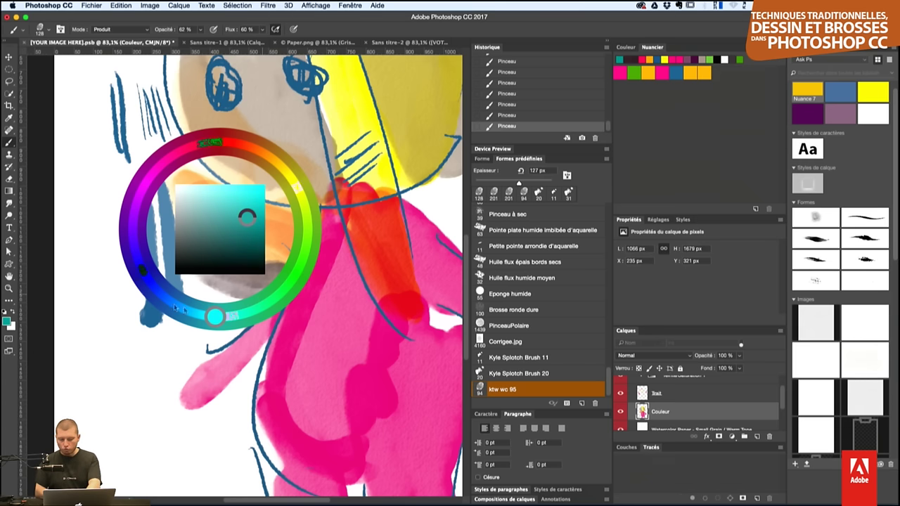
{"action": "mouse_move", "coordinate": [176, 308]}
{"action": "left_mouse_down"}
{"action": "mouse_move", "coordinate": [227, 212]}
{"action": "mouse_move", "coordinate": [258, 217]}
{"action": "left_mouse_up"}
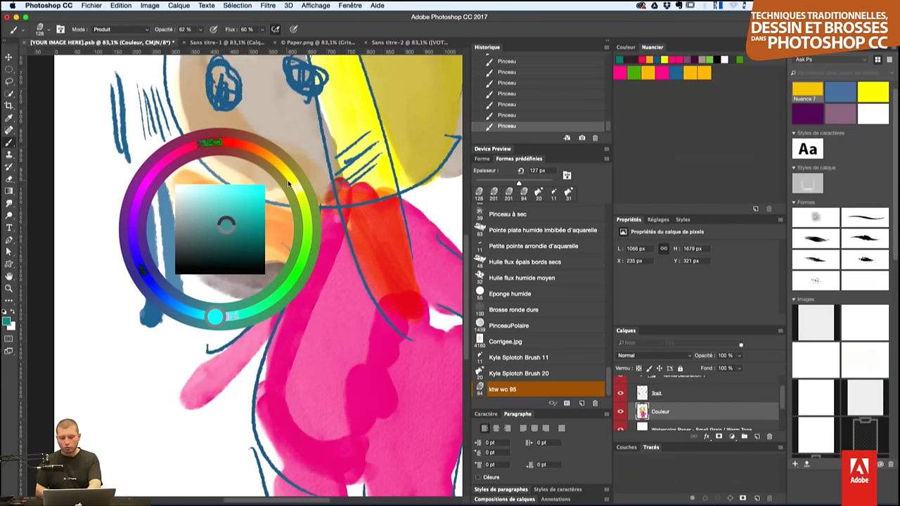
{"action": "left_click_drag", "start_coordinate": [280, 189], "coordinate": [280, 190]}
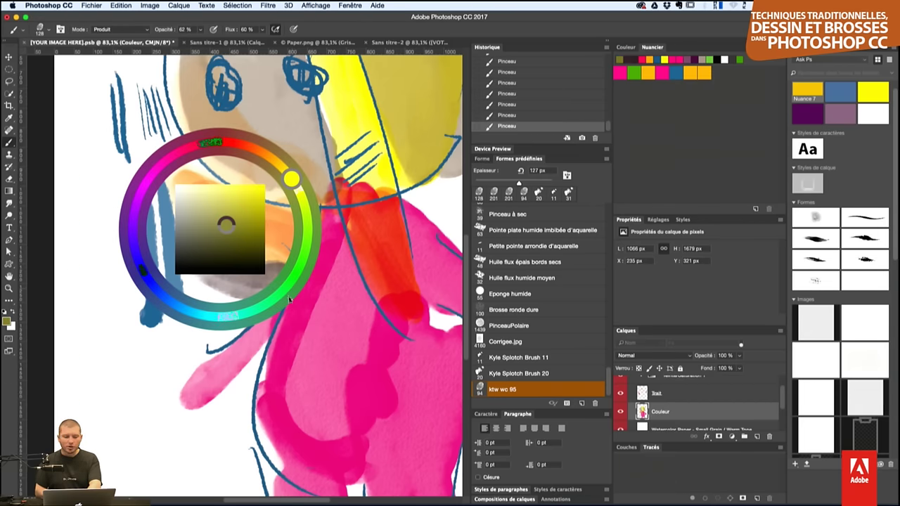
{"action": "left_click_drag", "start_coordinate": [306, 234], "coordinate": [252, 196]}
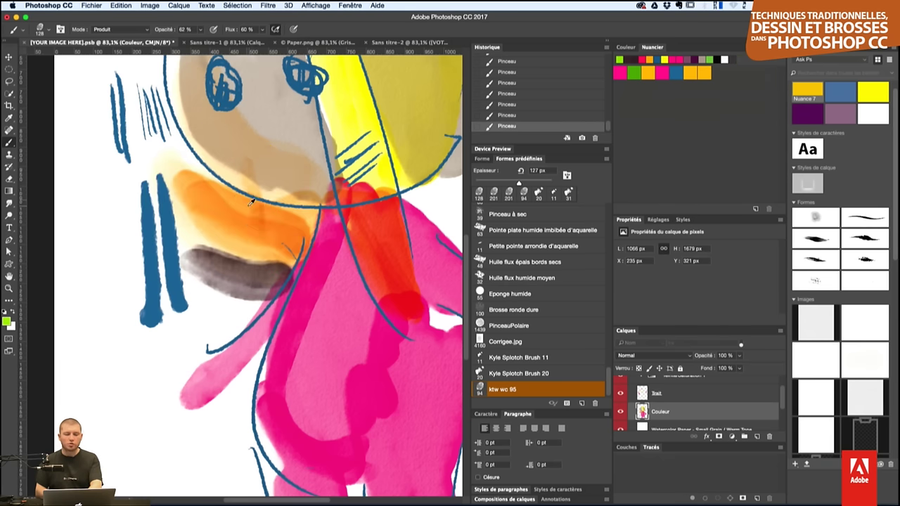
- Paint green washes over and below the grey shape, then behind the head's right side
{"action": "left_click_drag", "start_coordinate": [182, 246], "coordinate": [289, 264]}
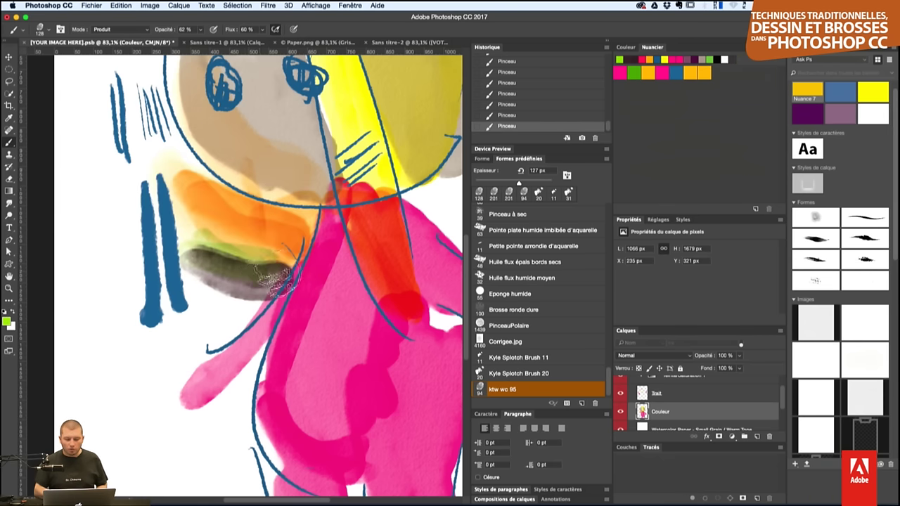
{"action": "left_click_drag", "start_coordinate": [201, 359], "coordinate": [246, 283]}
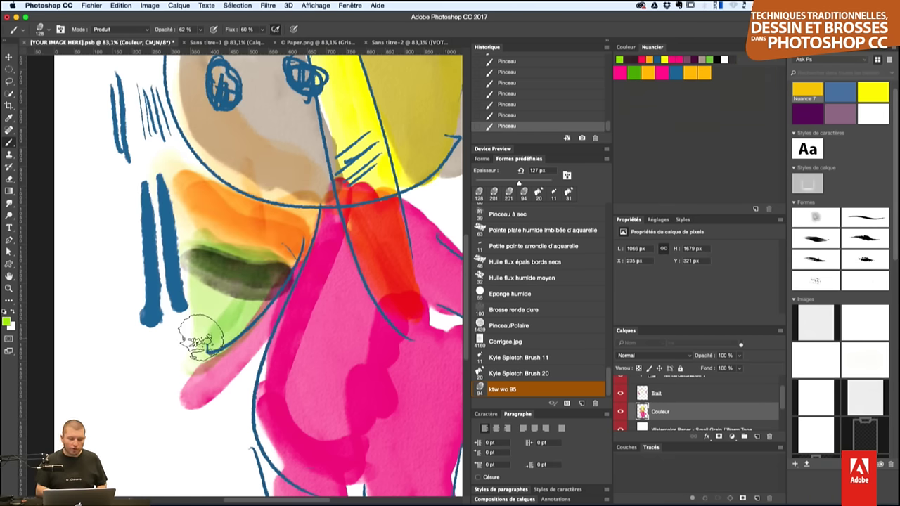
{"action": "key", "text": "ctrl+minus"}
{"action": "key", "text": "ctrl+minus"}
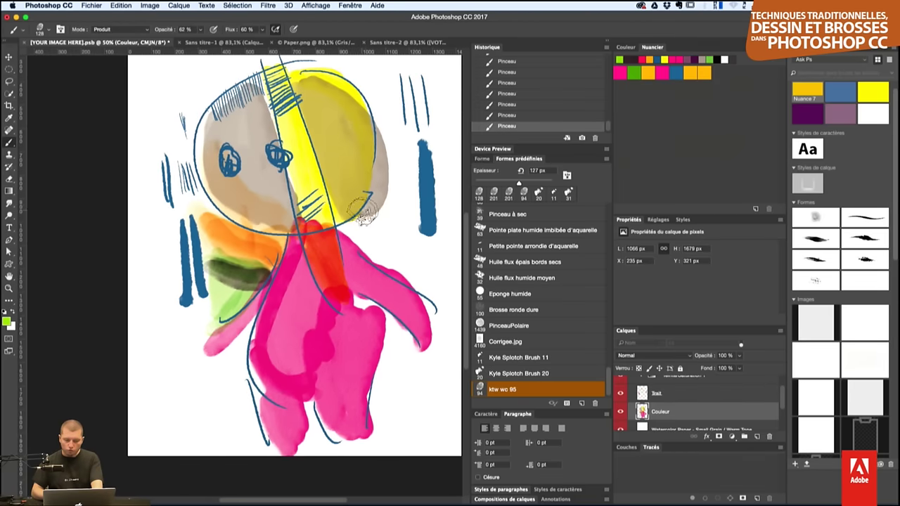
{"action": "mouse_move", "coordinate": [351, 211]}
{"action": "left_mouse_down"}
{"action": "mouse_move", "coordinate": [398, 242]}
{"action": "mouse_move", "coordinate": [384, 116]}
{"action": "mouse_move", "coordinate": [405, 183]}
{"action": "mouse_move", "coordinate": [395, 229]}
{"action": "left_mouse_up"}
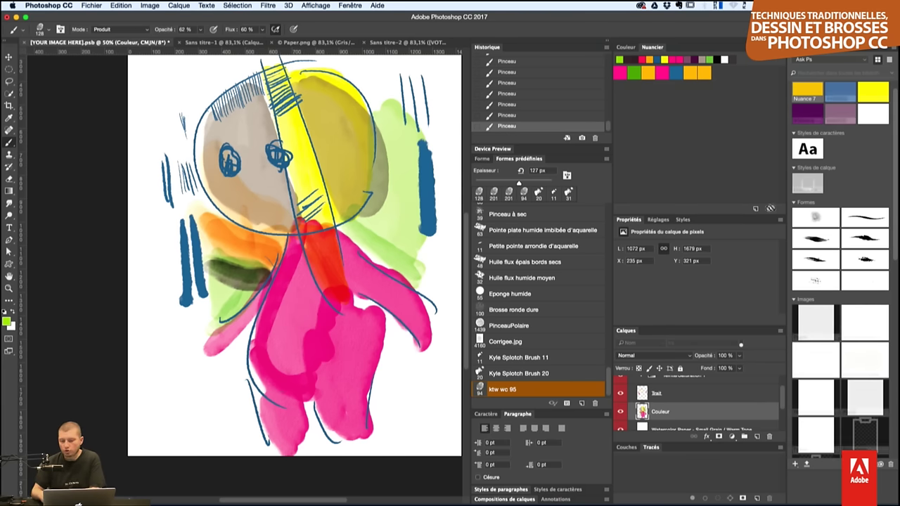
- Save the green and dark colours as new swatches Nuance 8 and Nuance 9
{"action": "left_click", "coordinate": [755, 209]}
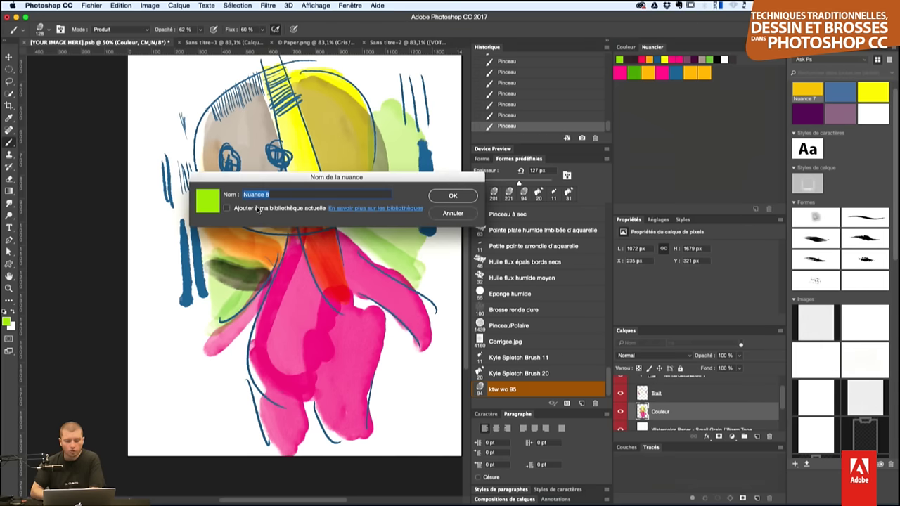
{"action": "left_click", "coordinate": [452, 197]}
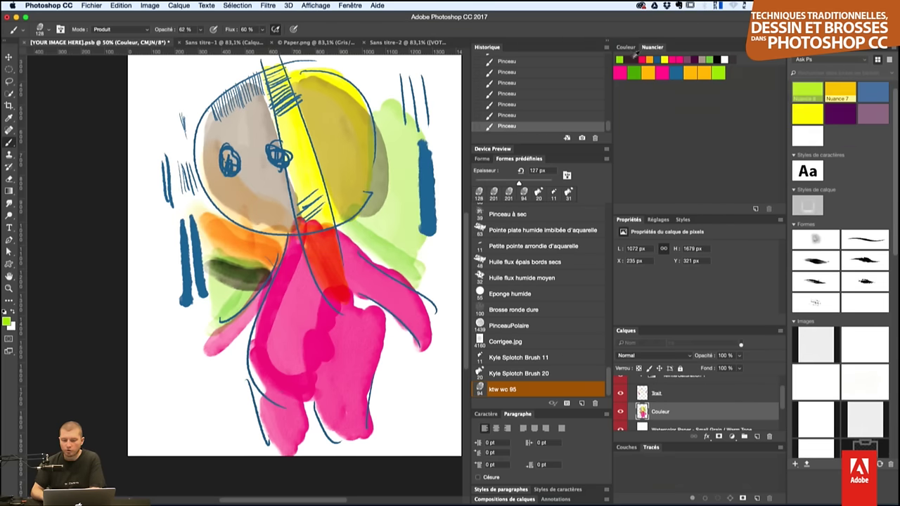
{"action": "left_click", "coordinate": [755, 209]}
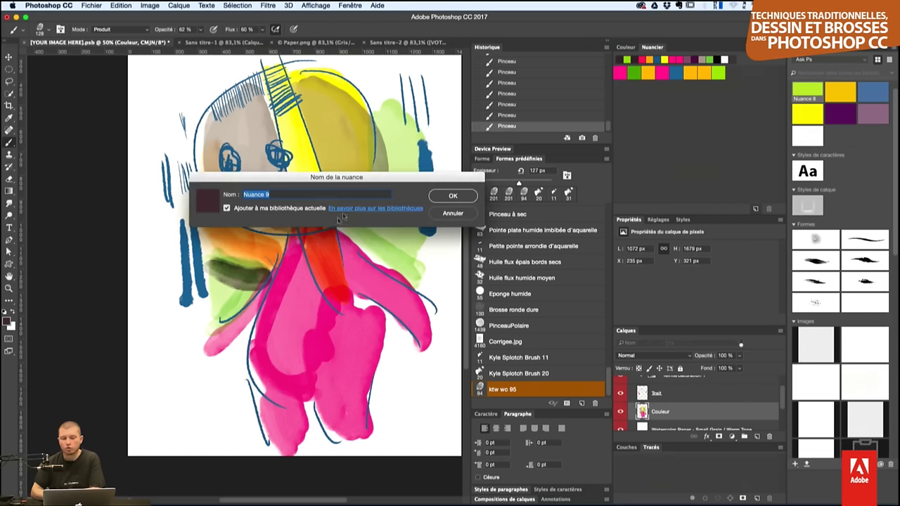
{"action": "left_click", "coordinate": [453, 197]}
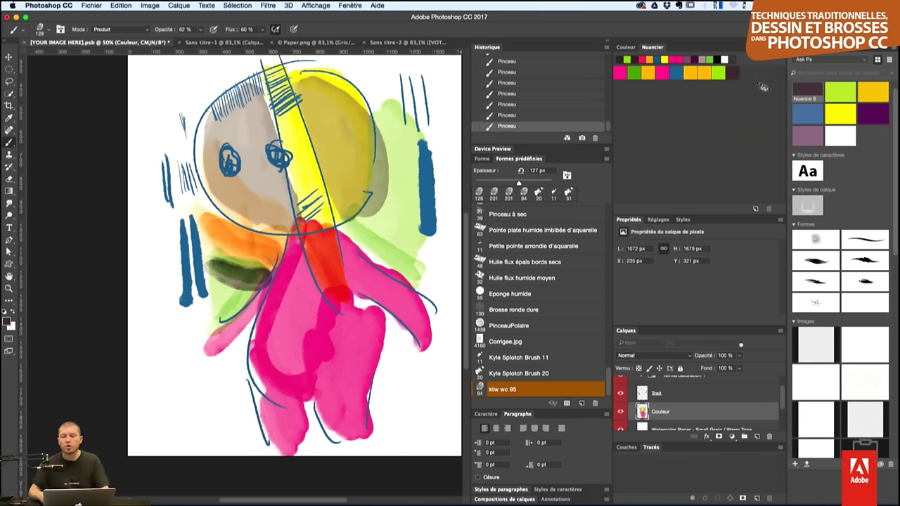
{"action": "left_click", "coordinate": [780, 48]}
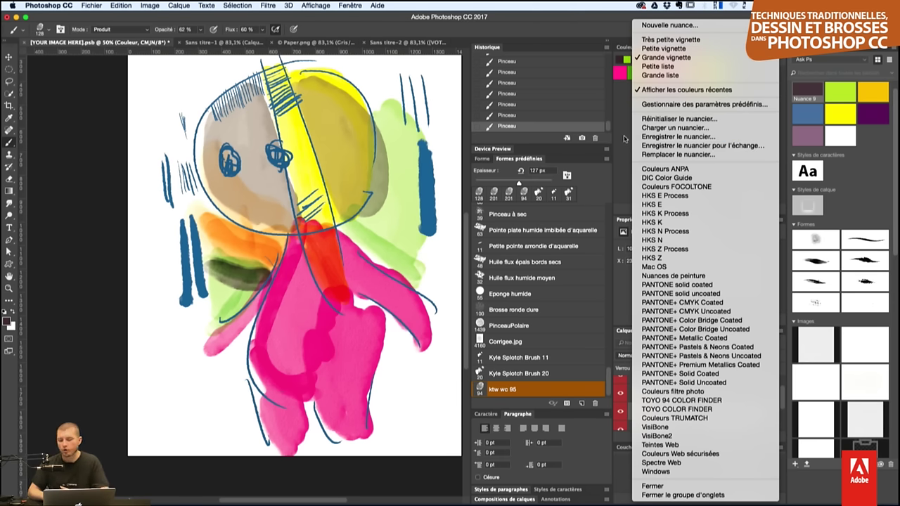
{"action": "left_click", "coordinate": [624, 138]}
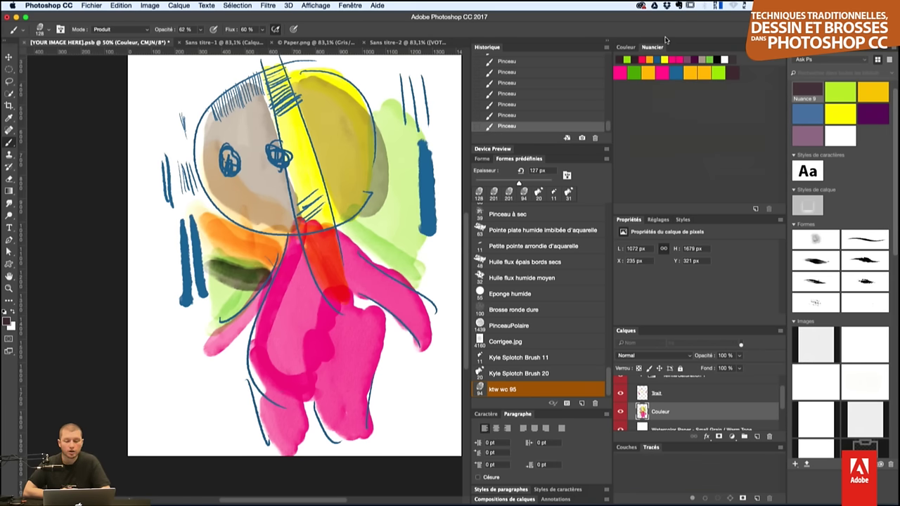
- Pick a light pink and paint a stroke across the right arm, keeping the brush at 127 px
{"action": "left_click", "coordinate": [307, 229], "text": "ctrl+alt+super"}
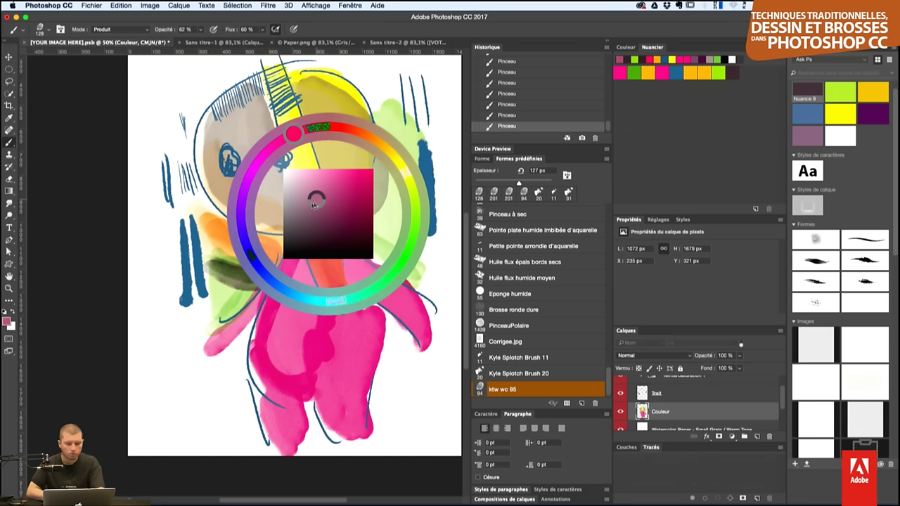
{"action": "left_click_drag", "start_coordinate": [314, 198], "coordinate": [316, 196]}
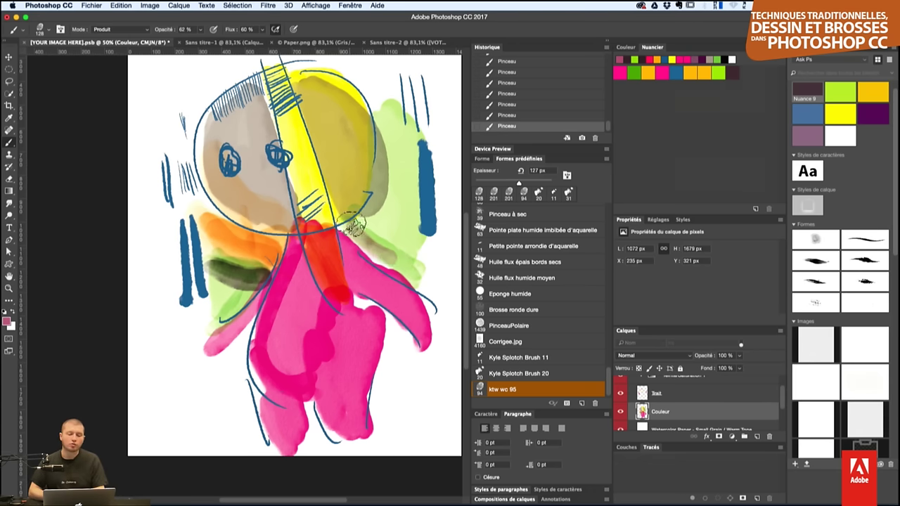
{"action": "mouse_move", "coordinate": [373, 243]}
{"action": "left_mouse_down"}
{"action": "mouse_move", "coordinate": [418, 260]}
{"action": "mouse_move", "coordinate": [398, 254]}
{"action": "mouse_move", "coordinate": [406, 254]}
{"action": "left_mouse_up"}
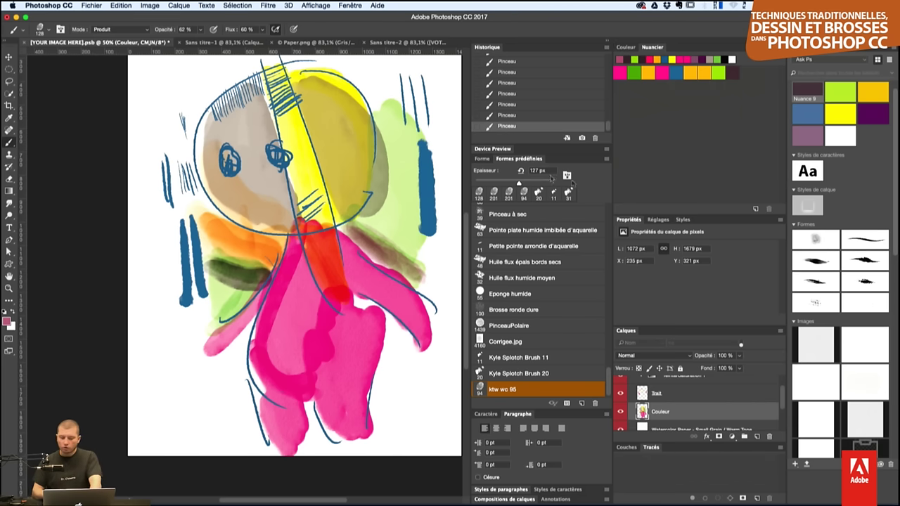
{"action": "left_click", "coordinate": [480, 245]}
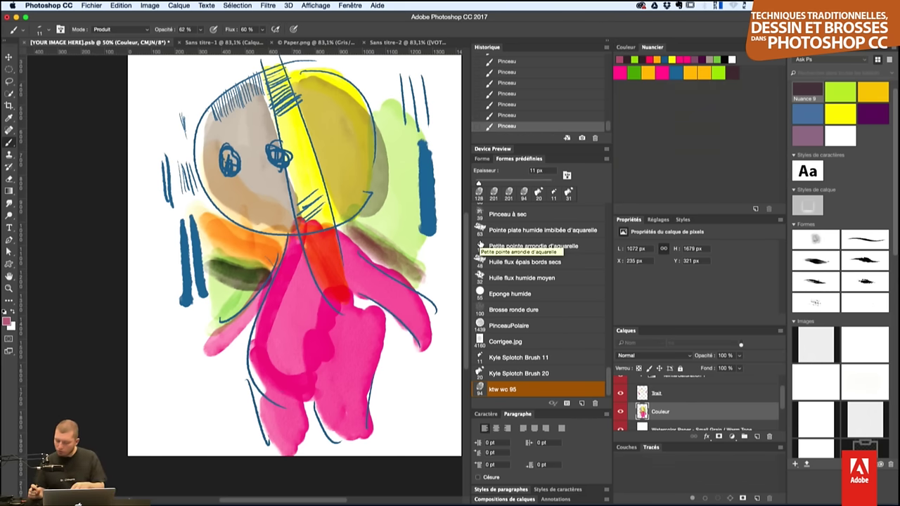
{"action": "left_click_drag", "start_coordinate": [211, 359], "coordinate": [239, 356]}
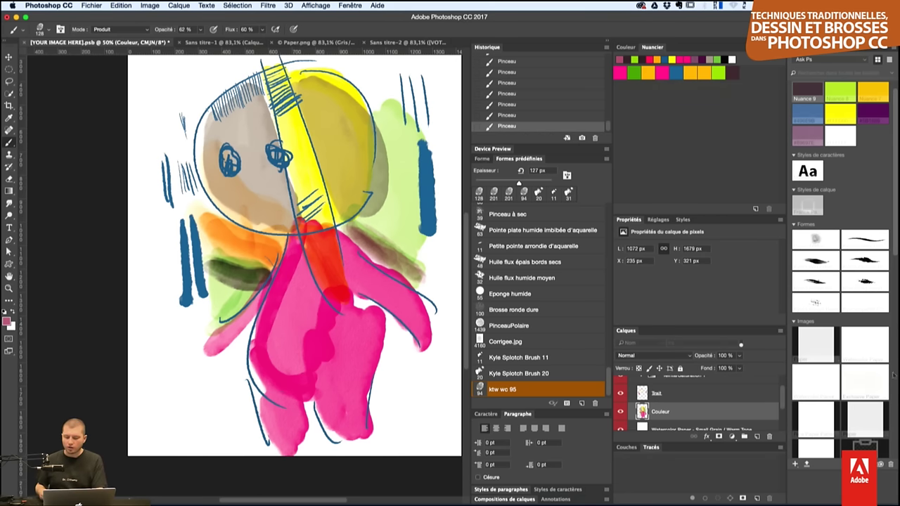
- Hide the Couleur layer and add a new empty layer named 'Brush' above it
{"action": "left_click", "coordinate": [621, 411]}
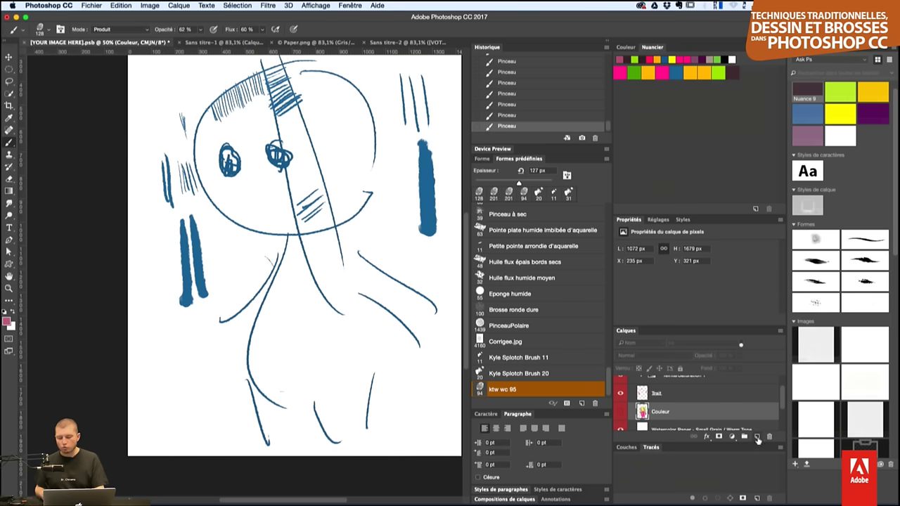
{"action": "left_click", "coordinate": [758, 437]}
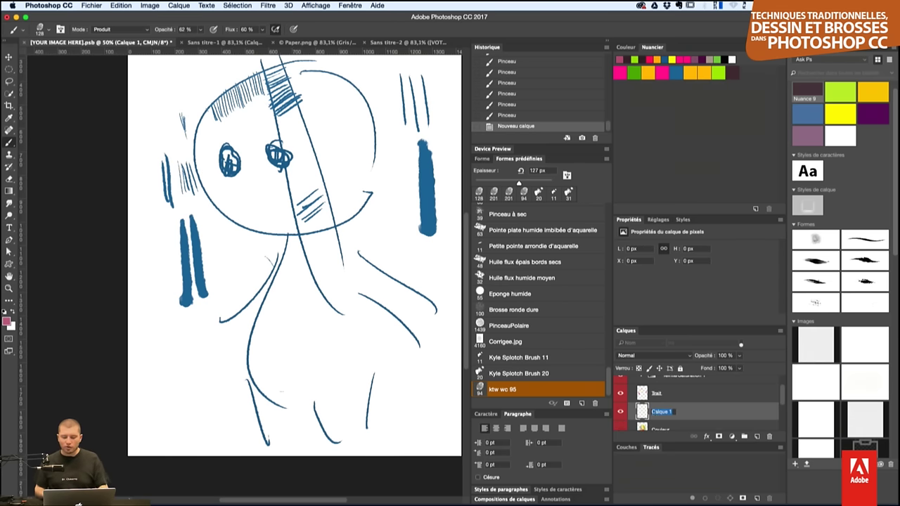
{"action": "type", "text": "Brush"}
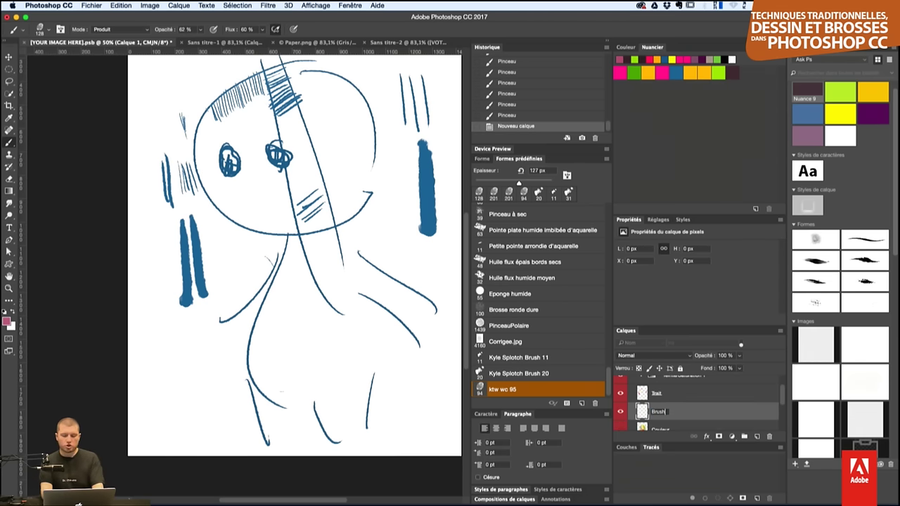
{"action": "key", "text": "Return"}
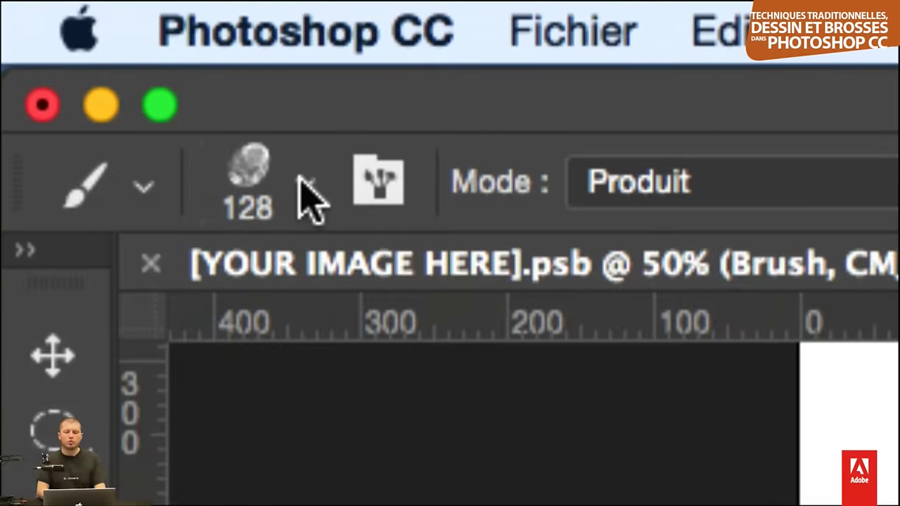
- Choose the soft round brush preset at 128 px with 0% hardness
{"action": "left_click", "coordinate": [302, 184]}
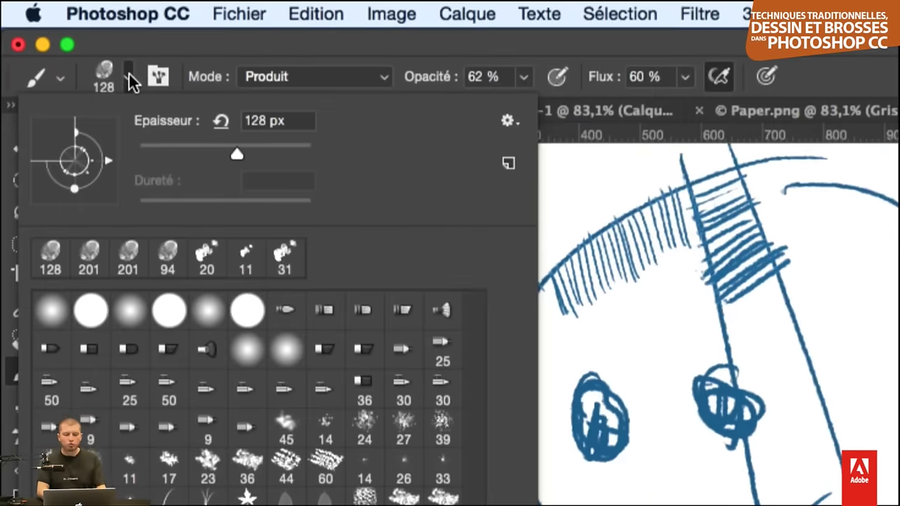
{"action": "left_click", "coordinate": [49, 318]}
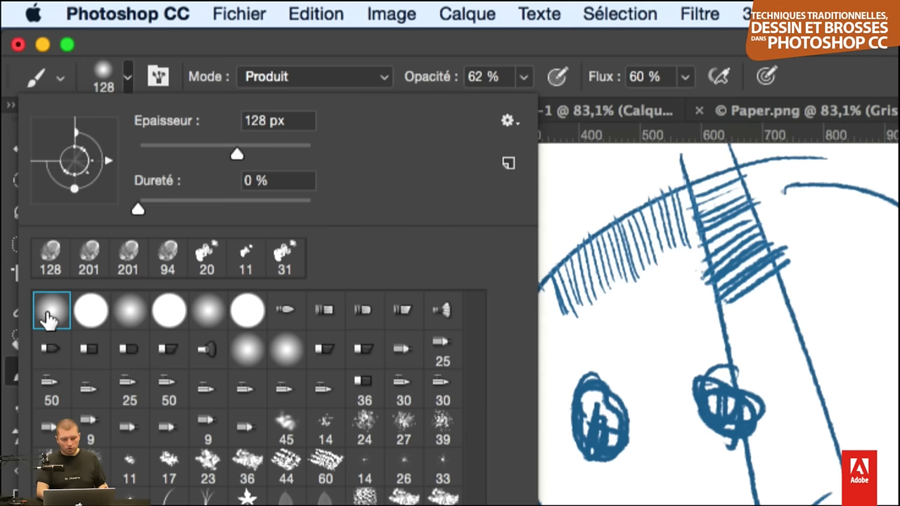
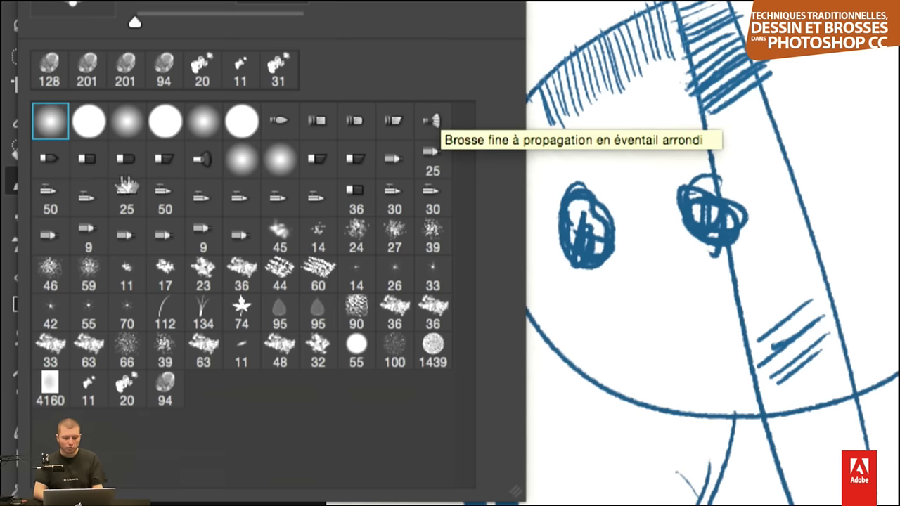
- Pick a fan-shaped bristle brush and paint hatched test strokes on the face, undoing the misses
{"action": "left_click", "coordinate": [317, 120]}
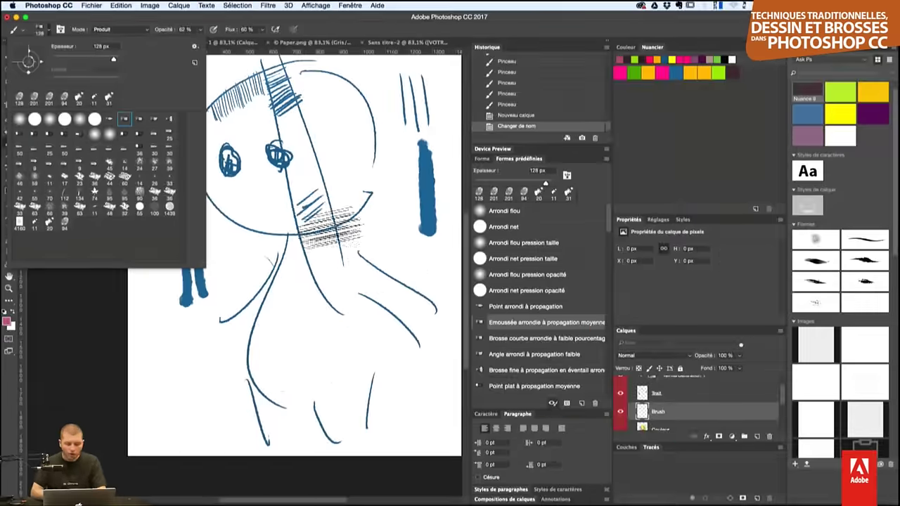
{"action": "left_click", "coordinate": [331, 250]}
{"action": "left_click_drag", "start_coordinate": [190, 99], "coordinate": [232, 141]}
{"action": "left_click_drag", "start_coordinate": [342, 137], "coordinate": [292, 179]}
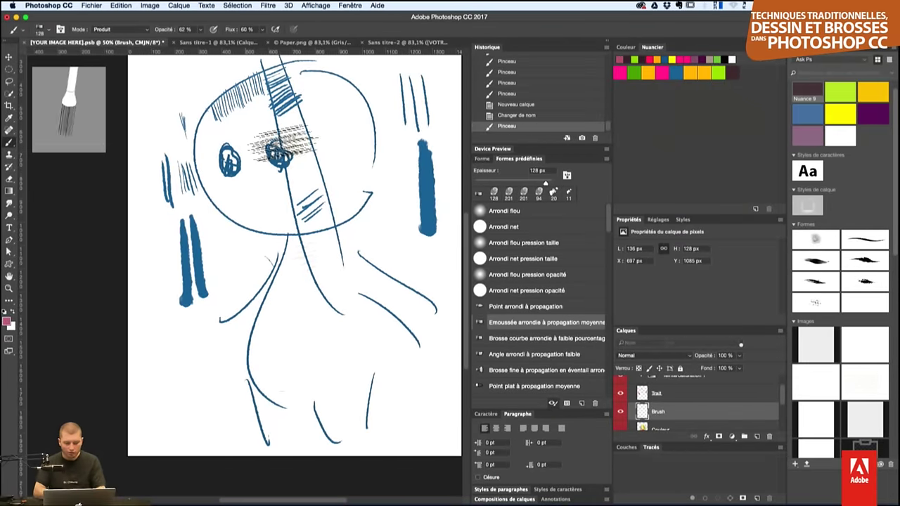
{"action": "key", "text": "ctrl+z"}
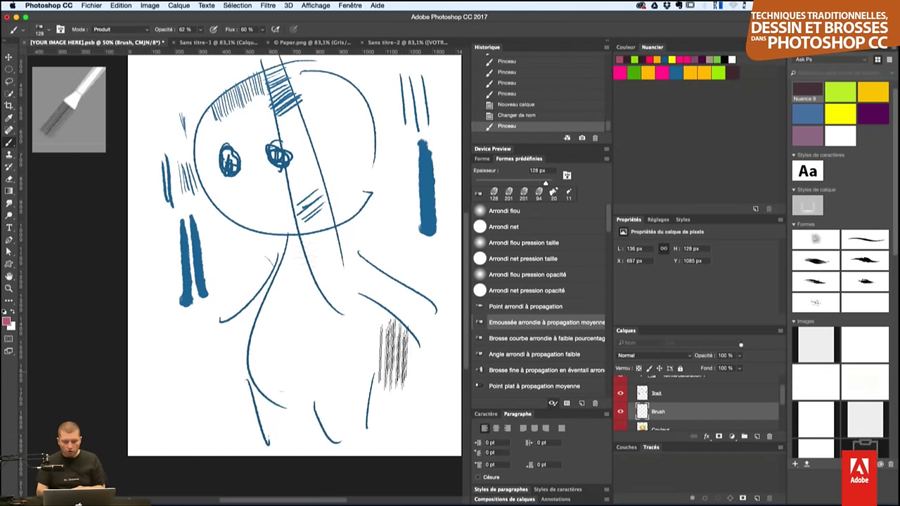
{"action": "left_click_drag", "start_coordinate": [343, 299], "coordinate": [357, 362]}
{"action": "key", "text": "ctrl+z"}
{"action": "mouse_move", "coordinate": [401, 247]}
{"action": "left_mouse_down"}
{"action": "mouse_move", "coordinate": [352, 320]}
{"action": "mouse_move", "coordinate": [376, 327]}
{"action": "mouse_move", "coordinate": [405, 387]}
{"action": "left_mouse_up"}
{"action": "key", "text": "ctrl+z"}
- Paint magenta strokes over the lower body and lower left, undoing stray grey hatches
{"action": "key", "text": "ctrl+z"}
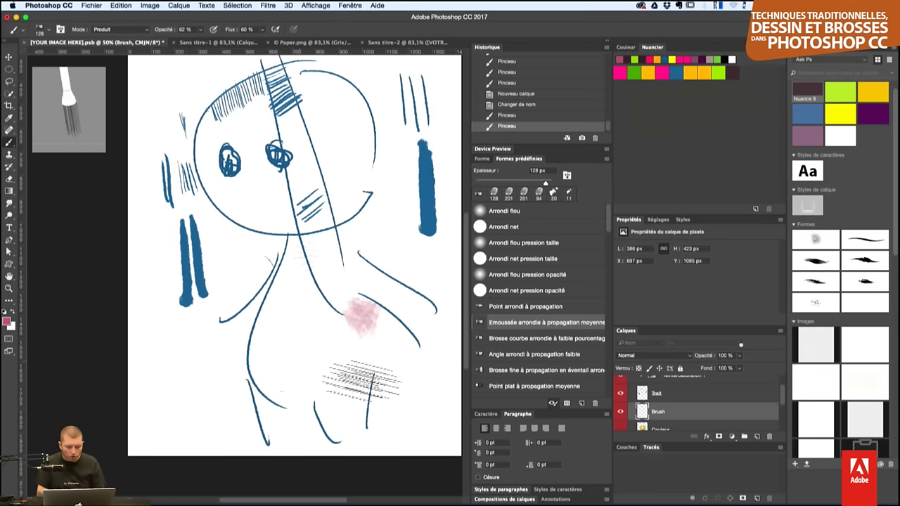
{"action": "mouse_move", "coordinate": [303, 345]}
{"action": "left_mouse_down"}
{"action": "mouse_move", "coordinate": [394, 380]}
{"action": "mouse_move", "coordinate": [373, 415]}
{"action": "mouse_move", "coordinate": [408, 366]}
{"action": "left_mouse_up"}
{"action": "left_click_drag", "start_coordinate": [158, 316], "coordinate": [225, 341]}
{"action": "key", "text": "ctrl+z"}
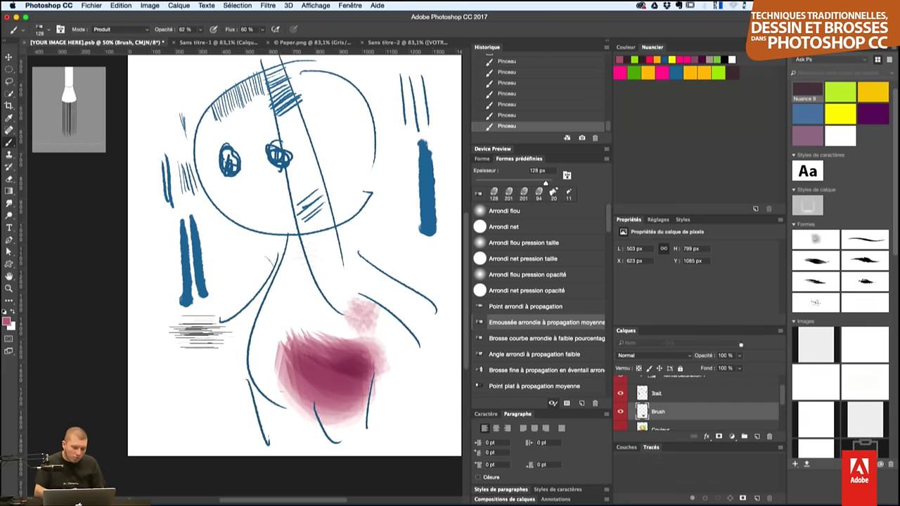
{"action": "mouse_move", "coordinate": [169, 330]}
{"action": "left_mouse_down"}
{"action": "mouse_move", "coordinate": [232, 401]}
{"action": "mouse_move", "coordinate": [267, 404]}
{"action": "left_mouse_up"}
{"action": "mouse_move", "coordinate": [183, 309]}
{"action": "left_mouse_down"}
{"action": "mouse_move", "coordinate": [243, 296]}
{"action": "mouse_move", "coordinate": [274, 380]}
{"action": "mouse_move", "coordinate": [267, 383]}
{"action": "left_mouse_up"}
{"action": "key", "text": "ctrl+z"}
- With another bristle brush, paint broad pink strokes across torso and head, then select the 25 px preset
{"action": "left_click", "coordinate": [40, 32]}
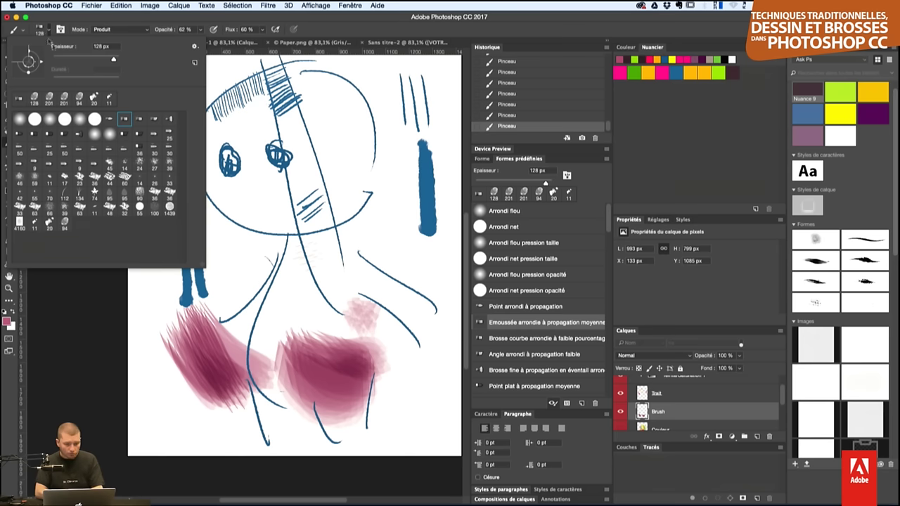
{"action": "left_click", "coordinate": [147, 123]}
{"action": "left_click_drag", "start_coordinate": [229, 316], "coordinate": [302, 334]}
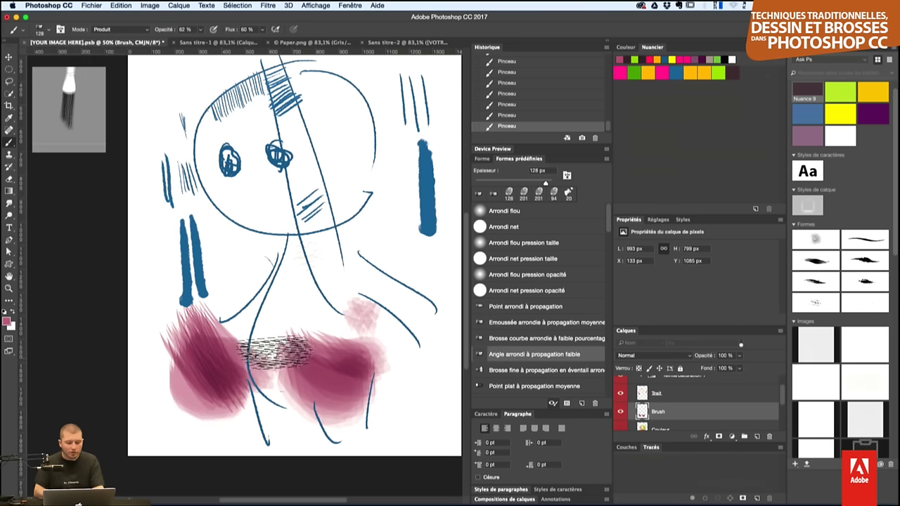
{"action": "left_click_drag", "start_coordinate": [194, 303], "coordinate": [299, 351]}
{"action": "mouse_move", "coordinate": [176, 275]}
{"action": "left_mouse_down"}
{"action": "mouse_move", "coordinate": [373, 247]}
{"action": "mouse_move", "coordinate": [309, 240]}
{"action": "left_mouse_up"}
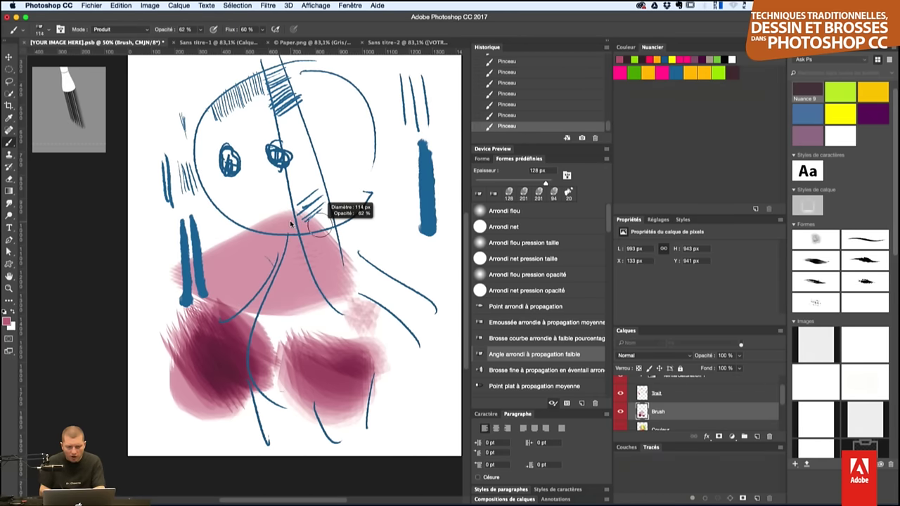
{"action": "mouse_move", "coordinate": [282, 59]}
{"action": "left_mouse_down"}
{"action": "mouse_move", "coordinate": [329, 177]}
{"action": "mouse_move", "coordinate": [323, 85]}
{"action": "mouse_move", "coordinate": [352, 155]}
{"action": "mouse_move", "coordinate": [366, 106]}
{"action": "mouse_move", "coordinate": [330, 194]}
{"action": "mouse_move", "coordinate": [355, 99]}
{"action": "mouse_move", "coordinate": [331, 204]}
{"action": "mouse_move", "coordinate": [338, 176]}
{"action": "left_mouse_up"}
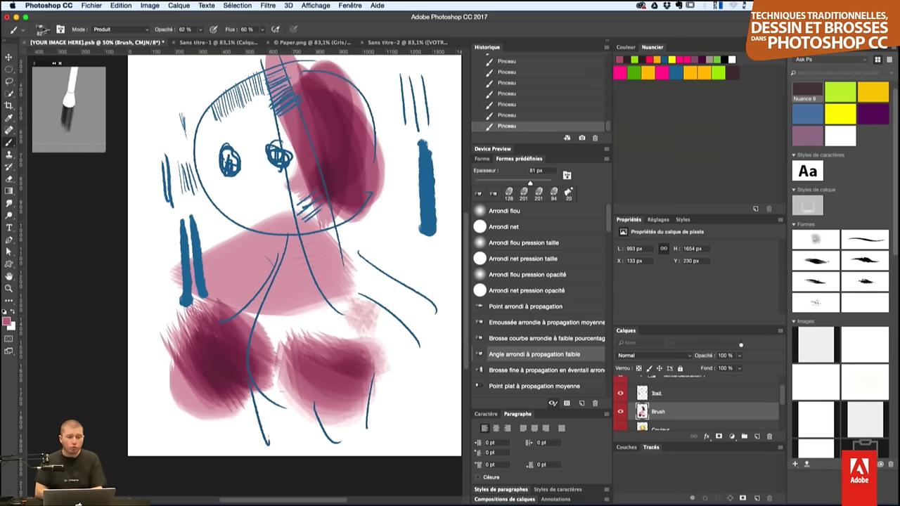
{"action": "left_click", "coordinate": [45, 29]}
{"action": "left_click", "coordinate": [49, 149]}
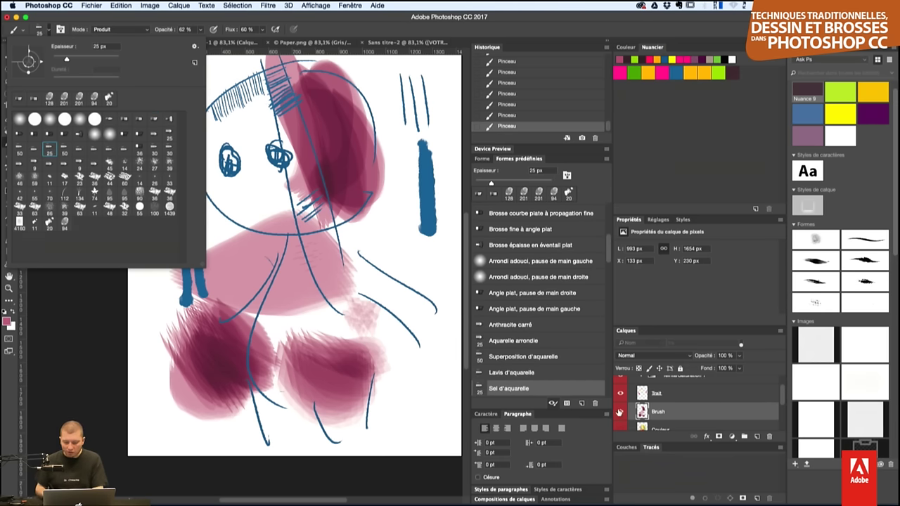
- Hide the Brush layer, add a new layer, and paint orange test strokes
{"action": "left_click", "coordinate": [619, 412]}
{"action": "left_click", "coordinate": [757, 436]}
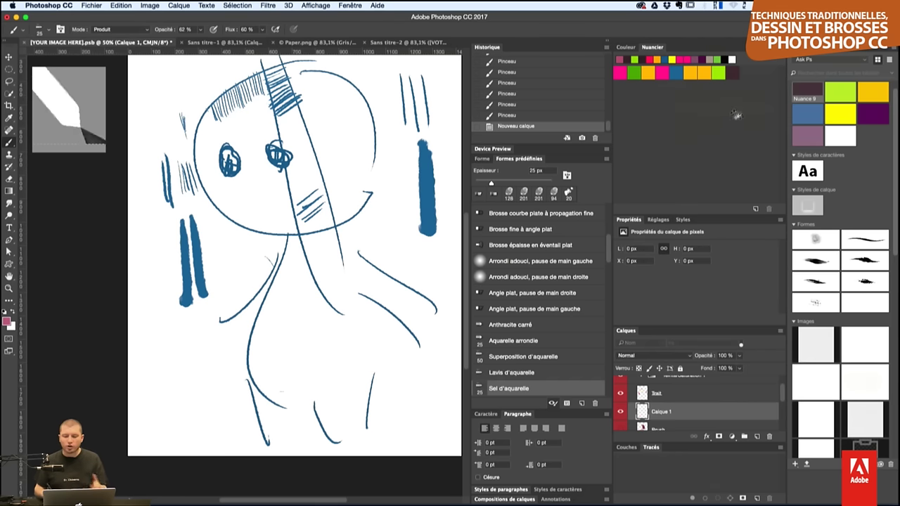
{"action": "left_click", "coordinate": [648, 73]}
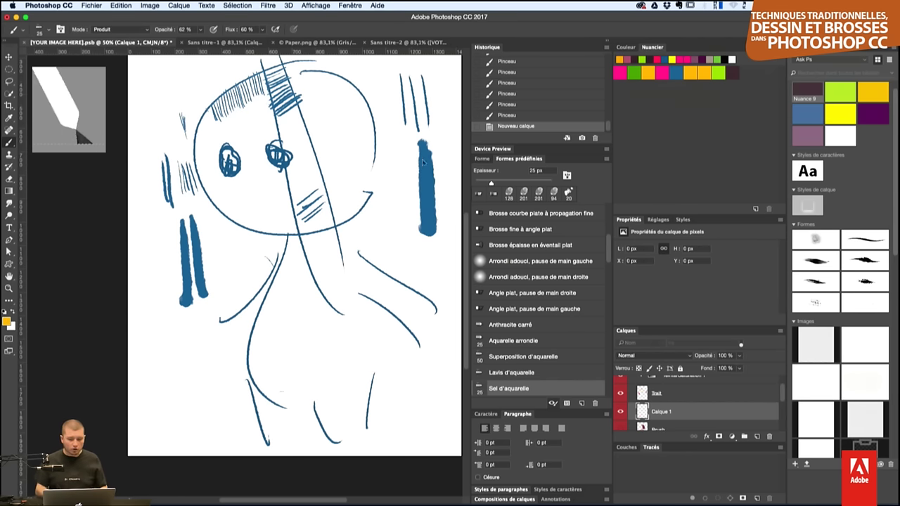
{"action": "left_click_drag", "start_coordinate": [225, 268], "coordinate": [282, 302]}
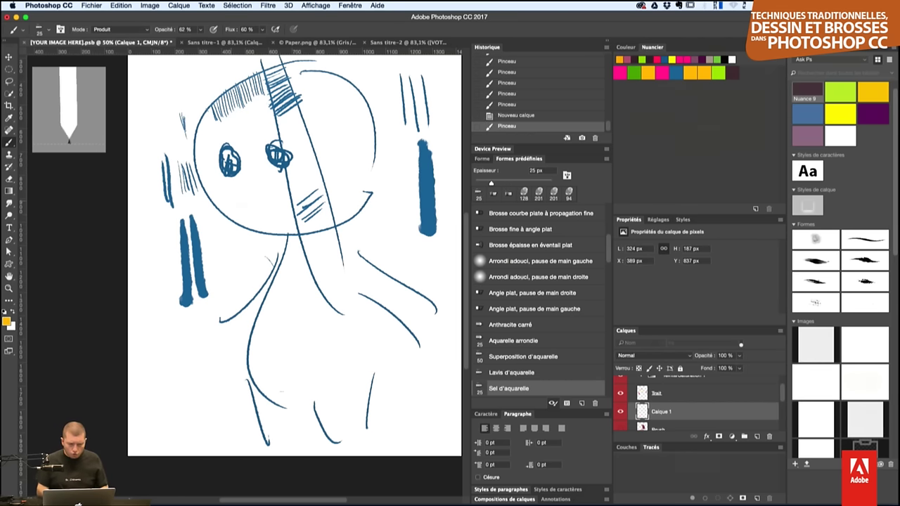
{"action": "left_click_drag", "start_coordinate": [296, 260], "coordinate": [352, 302]}
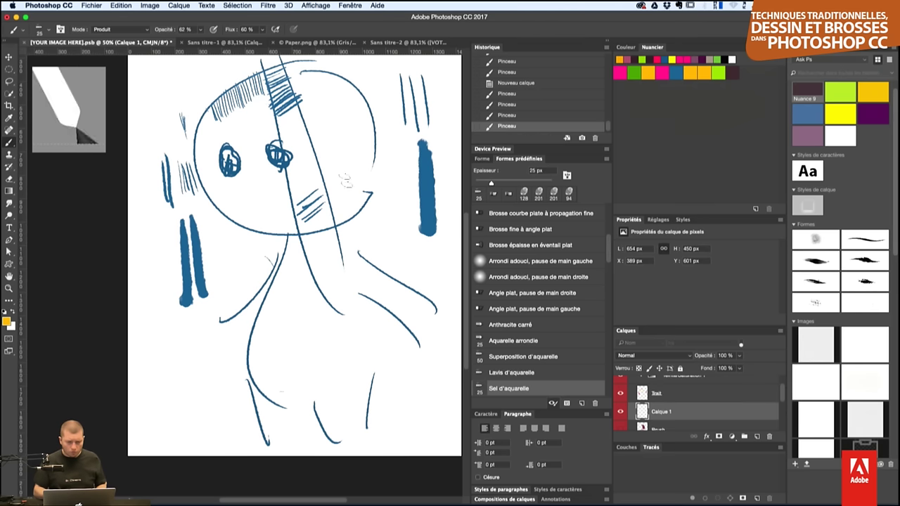
{"action": "left_click_drag", "start_coordinate": [338, 202], "coordinate": [355, 169]}
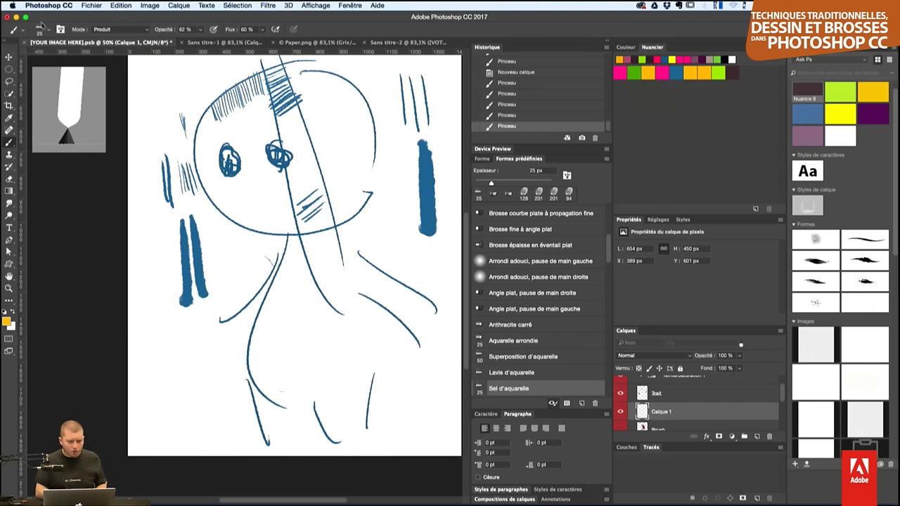
- Set the brush blend mode to Normal
{"action": "left_click", "coordinate": [42, 29]}
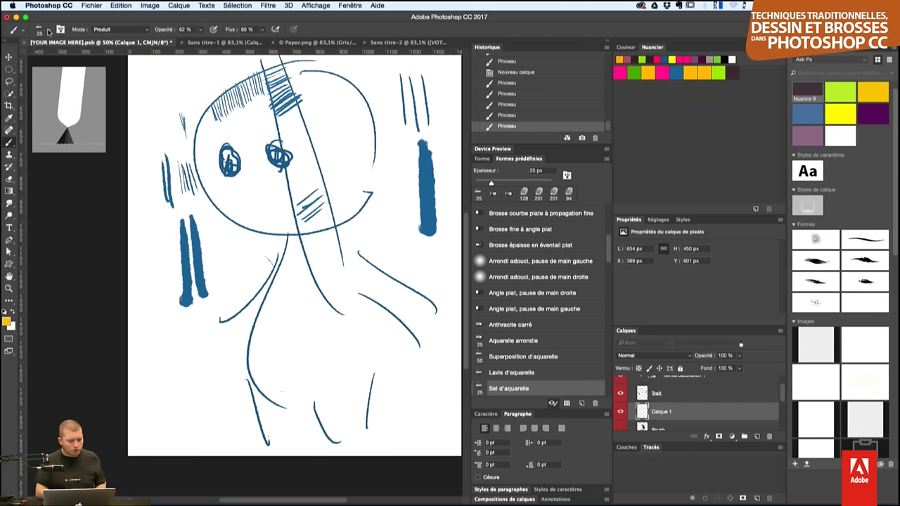
{"action": "left_click", "coordinate": [119, 30]}
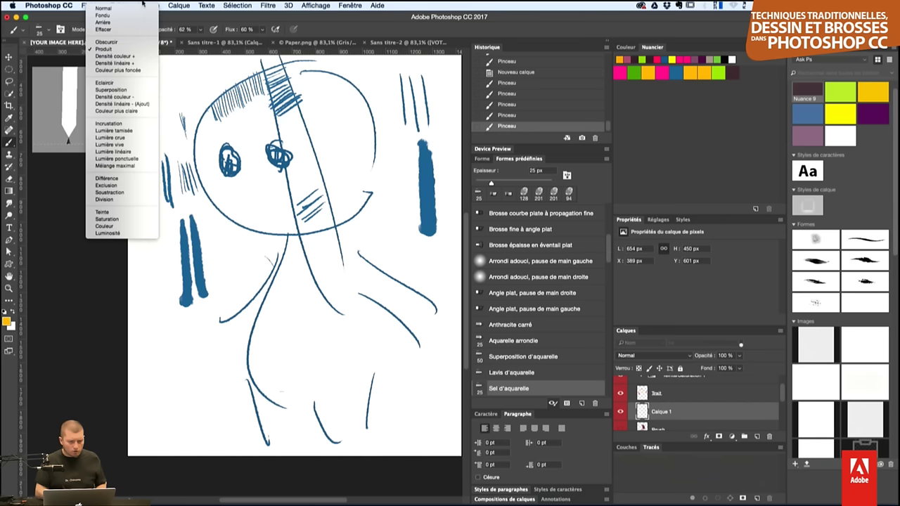
{"action": "left_click", "coordinate": [134, 8]}
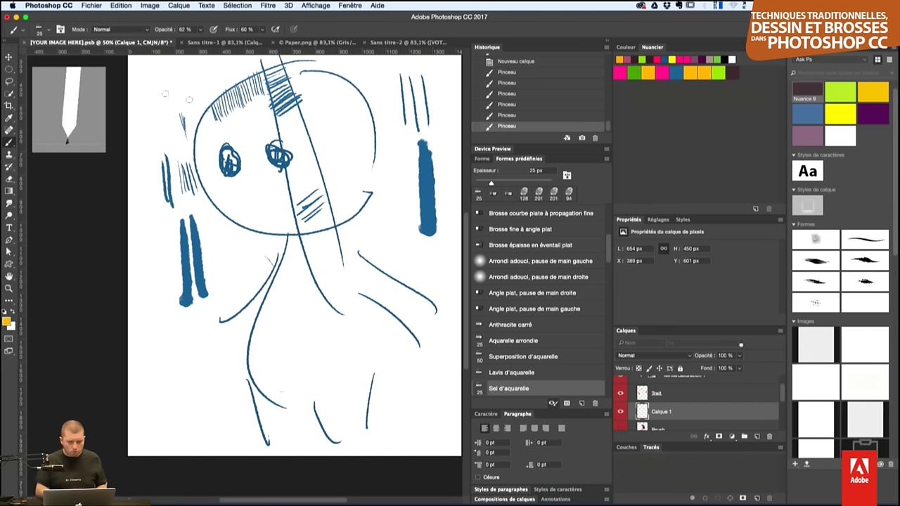
- Choose the Aquarelle salée preset and paint pale yellow strokes beside the face
{"action": "left_click", "coordinate": [41, 31]}
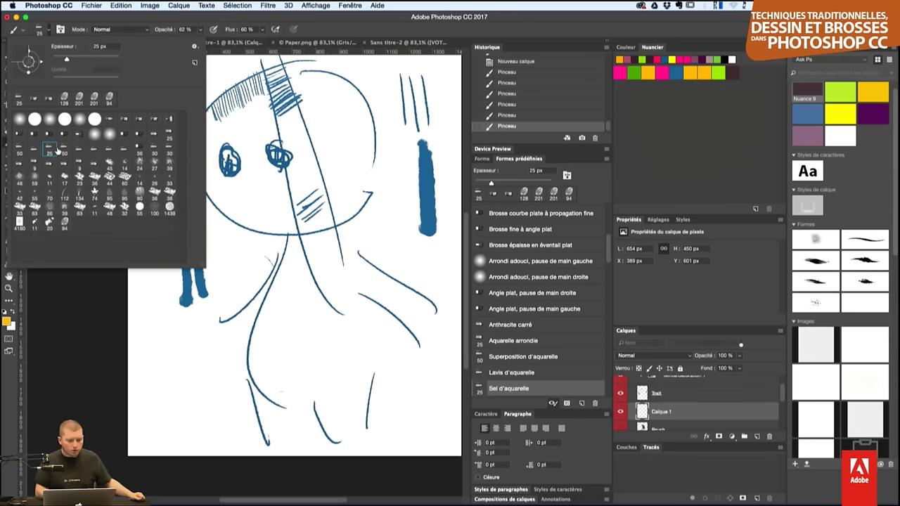
{"action": "double_click", "coordinate": [57, 150]}
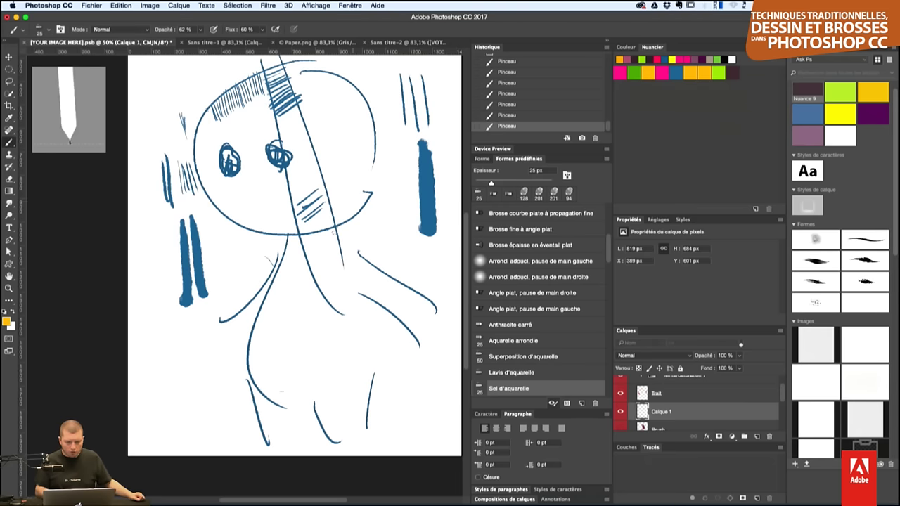
{"action": "right_click", "coordinate": [308, 144]}
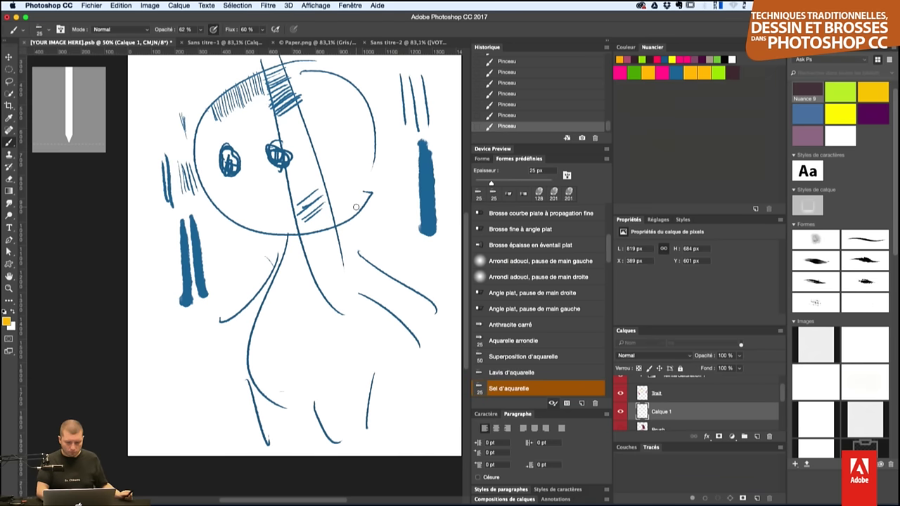
{"action": "scroll", "coordinate": [512, 388], "scroll_direction": "down", "scroll_amount": 3}
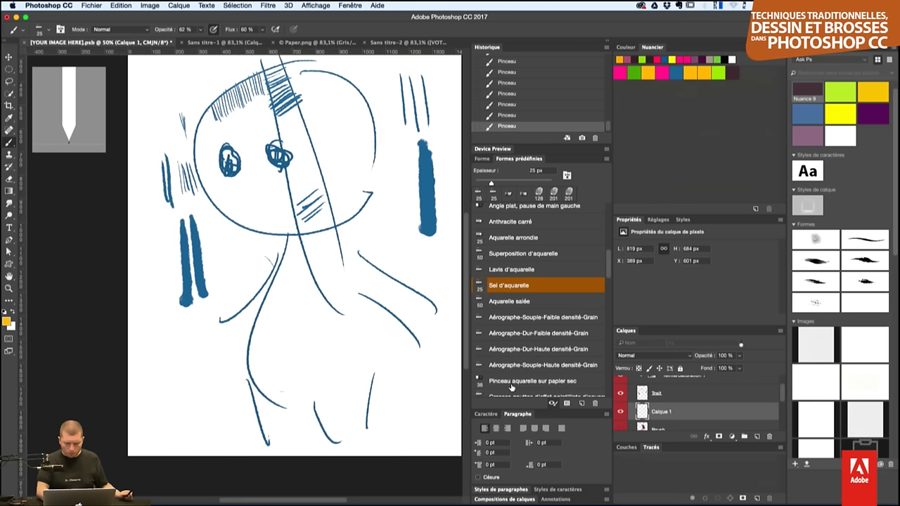
{"action": "left_click", "coordinate": [507, 300]}
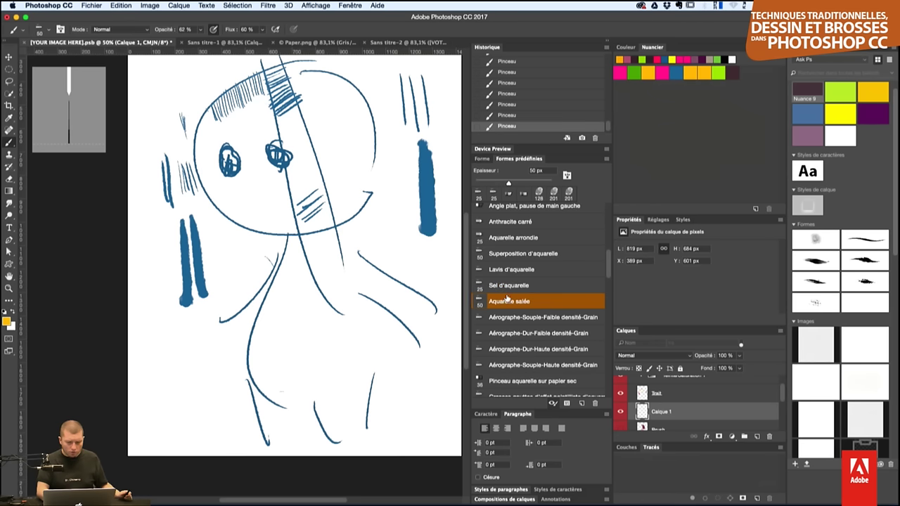
{"action": "left_click_drag", "start_coordinate": [352, 177], "coordinate": [355, 208]}
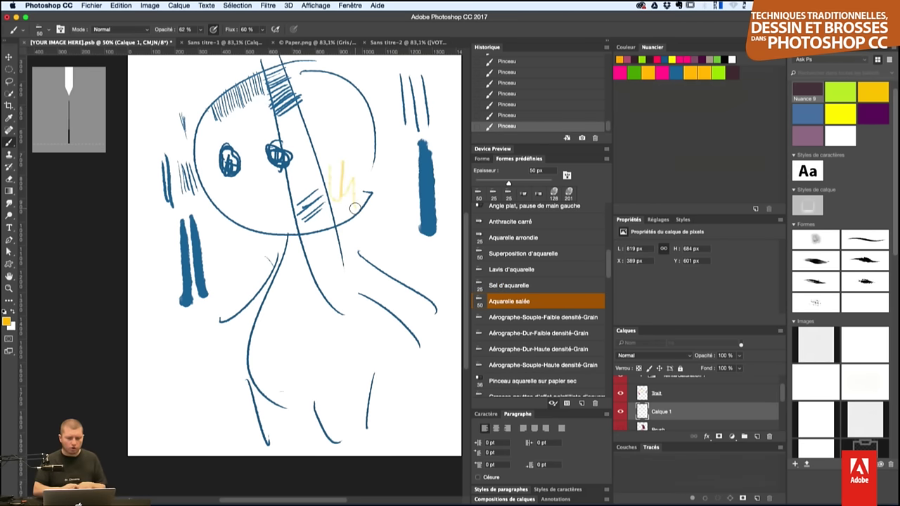
{"action": "left_click_drag", "start_coordinate": [330, 165], "coordinate": [341, 193]}
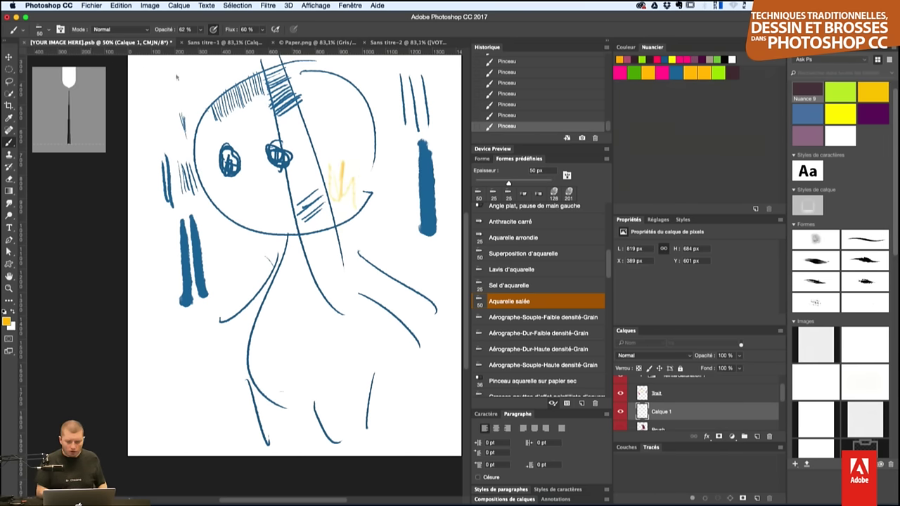
- Switch to the Lavis d'aquarelle preset, then pick a flat bristle brush tip
{"action": "left_click", "coordinate": [530, 282]}
{"action": "left_click", "coordinate": [517, 264]}
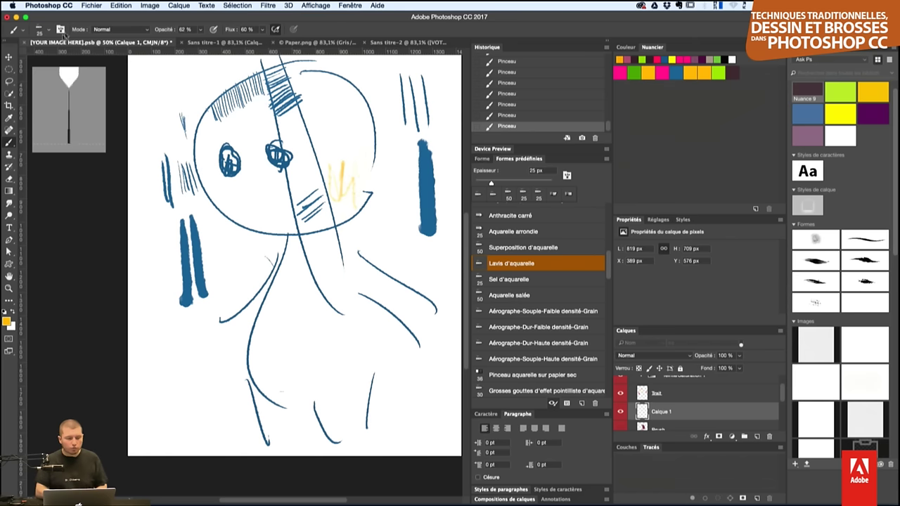
{"action": "left_click", "coordinate": [42, 27]}
{"action": "left_click", "coordinate": [50, 134]}
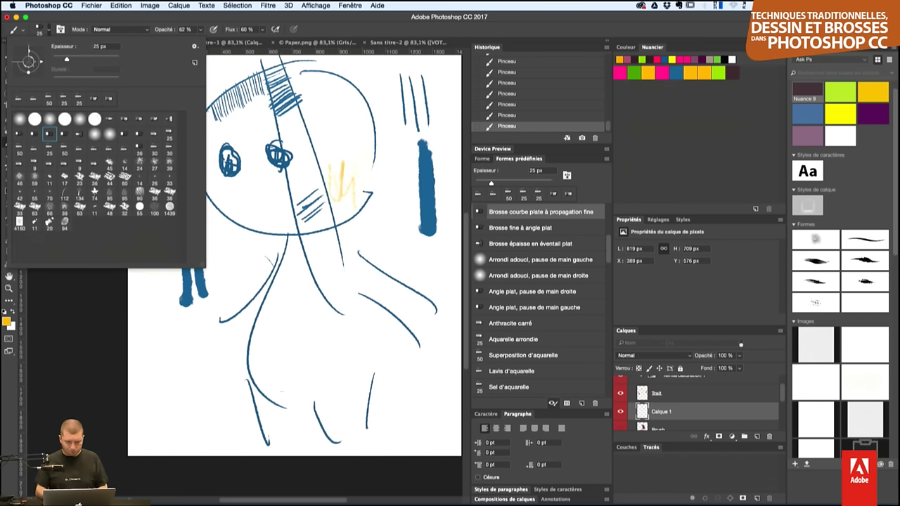
- Paint orange vertical strokes right of the face, then zoom in and pan right
{"action": "left_click", "coordinate": [394, 187]}
{"action": "mouse_move", "coordinate": [402, 173]}
{"action": "left_mouse_down"}
{"action": "mouse_move", "coordinate": [400, 216]}
{"action": "mouse_move", "coordinate": [384, 250]}
{"action": "left_mouse_up"}
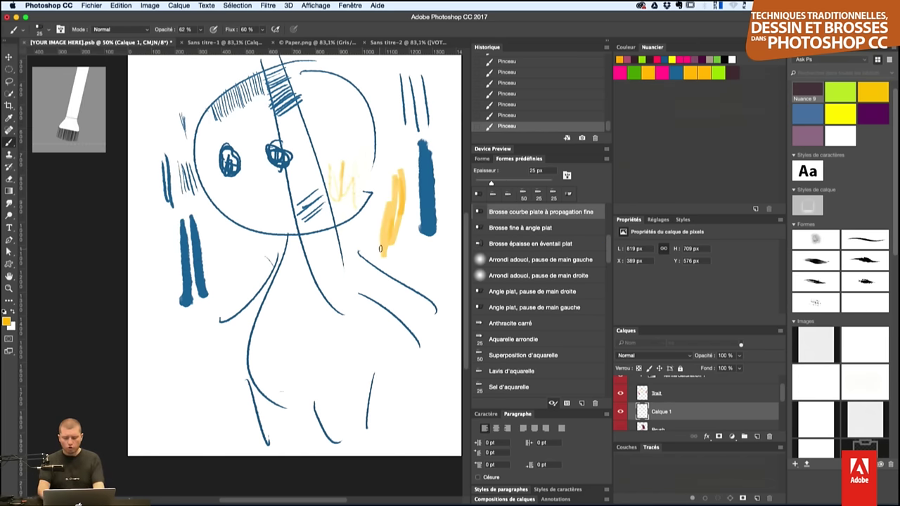
{"action": "key", "text": "ctrl+1"}
{"action": "left_click_drag", "start_coordinate": [338, 204], "coordinate": [91, 201]}
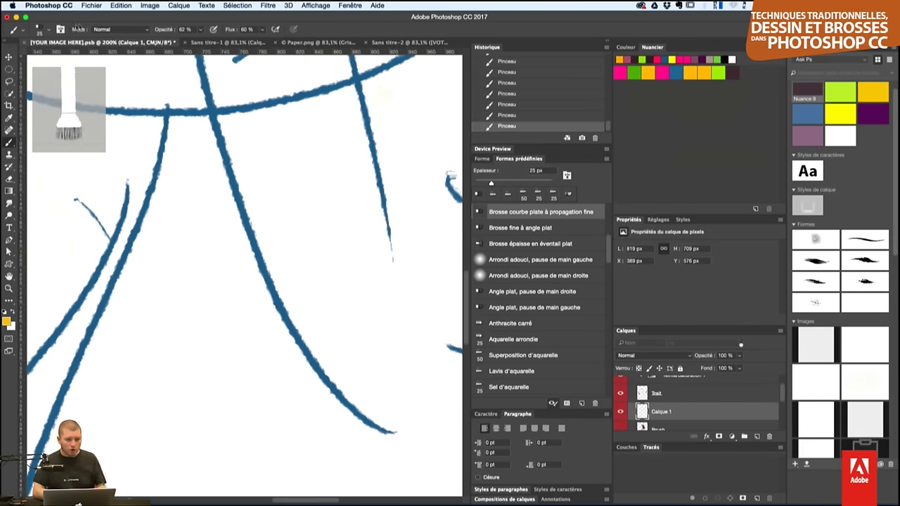
- Paint a hook-shaped and a short yellow stroke below the patch, then select Arrondi flou
{"action": "mouse_move", "coordinate": [215, 152]}
{"action": "left_mouse_down"}
{"action": "mouse_move", "coordinate": [305, 145]}
{"action": "mouse_move", "coordinate": [329, 111]}
{"action": "mouse_move", "coordinate": [249, 176]}
{"action": "mouse_move", "coordinate": [307, 161]}
{"action": "mouse_move", "coordinate": [356, 180]}
{"action": "left_mouse_up"}
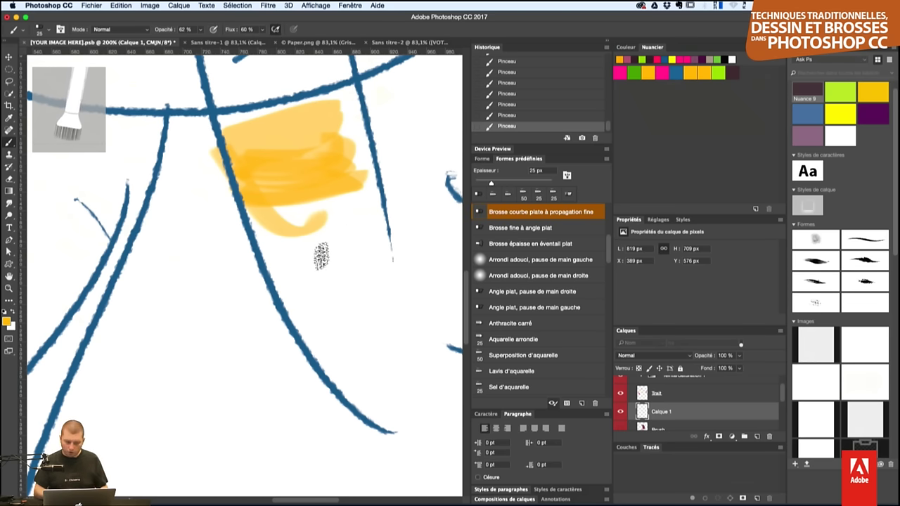
{"action": "left_click_drag", "start_coordinate": [291, 280], "coordinate": [396, 278]}
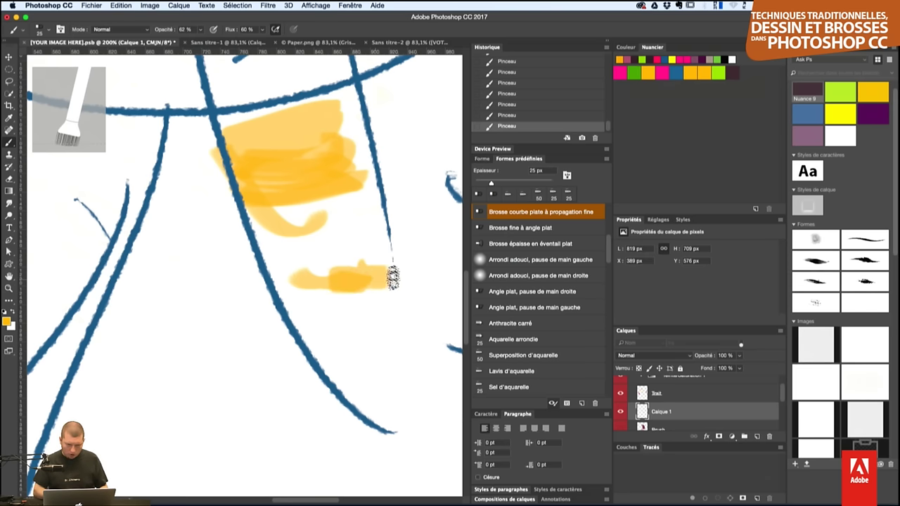
{"action": "left_click", "coordinate": [40, 31]}
{"action": "left_click", "coordinate": [19, 120]}
- Dab soft yellow blots across the lower canvas, enlarging the brush partway
{"action": "left_click", "coordinate": [248, 372]}
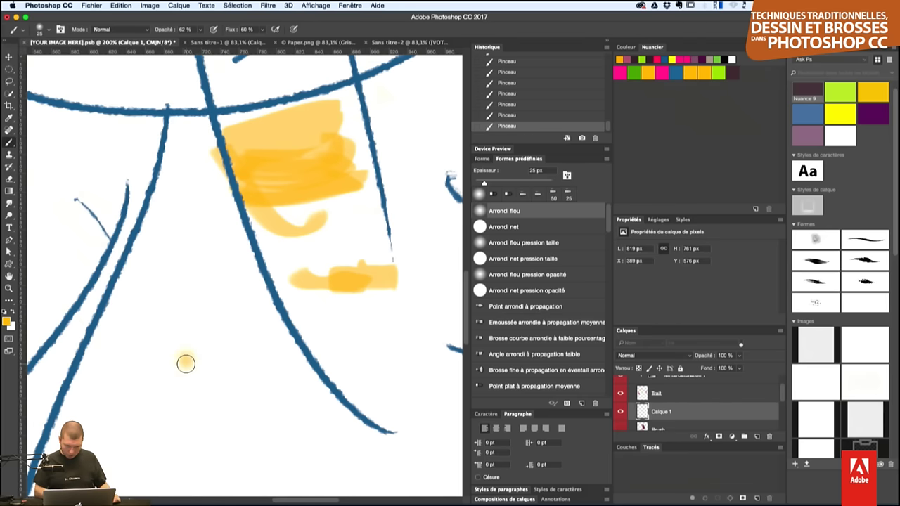
{"action": "left_click", "coordinate": [187, 363]}
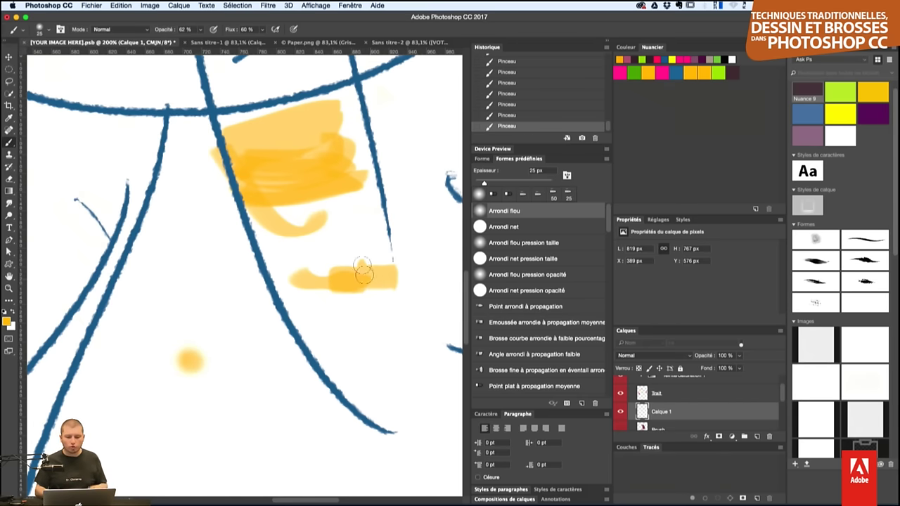
{"action": "key", "text": "ctrl+z"}
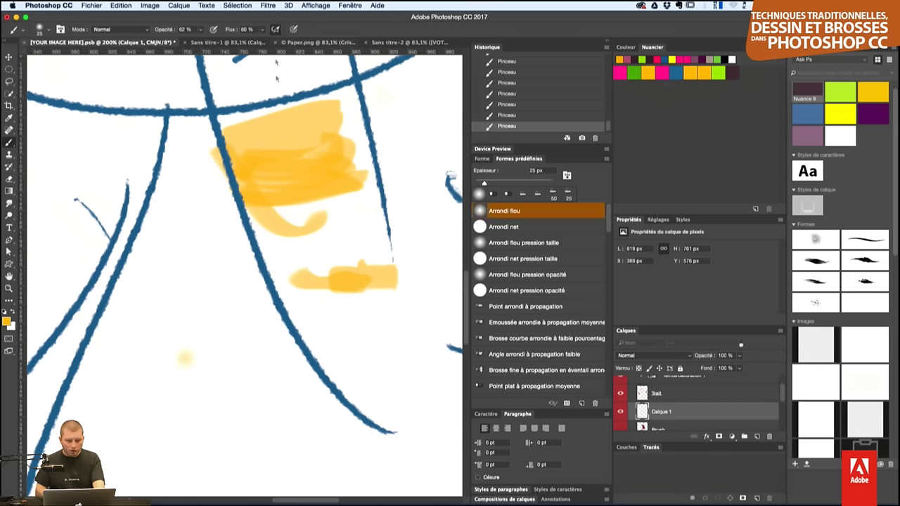
{"action": "left_click", "coordinate": [165, 283]}
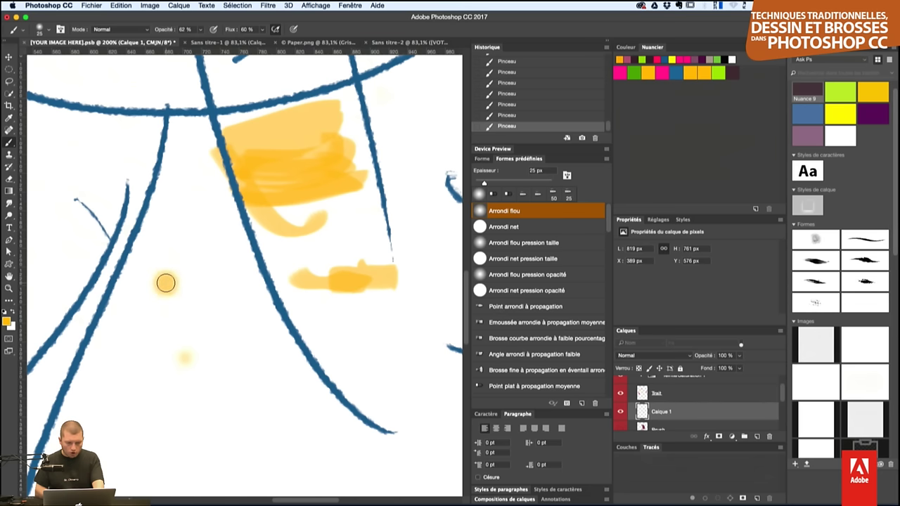
{"action": "left_click_drag", "start_coordinate": [202, 328], "coordinate": [249, 292]}
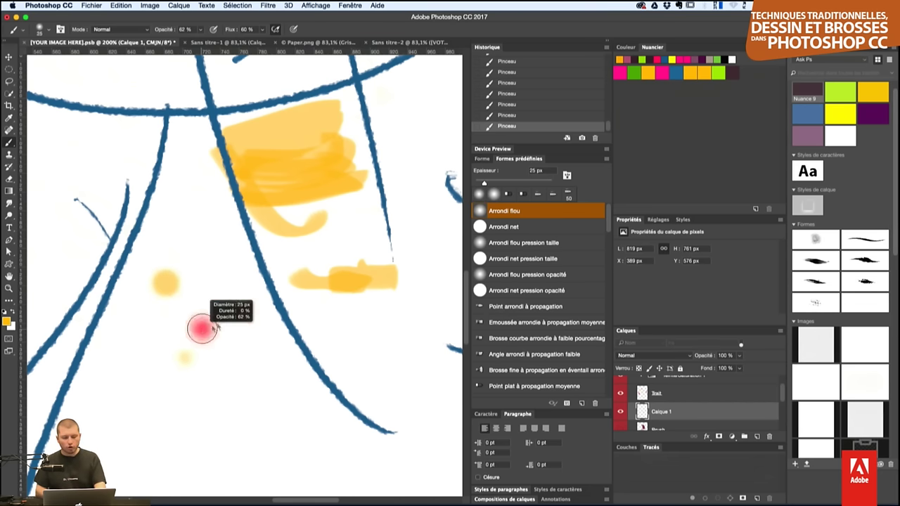
{"action": "left_click", "coordinate": [246, 371]}
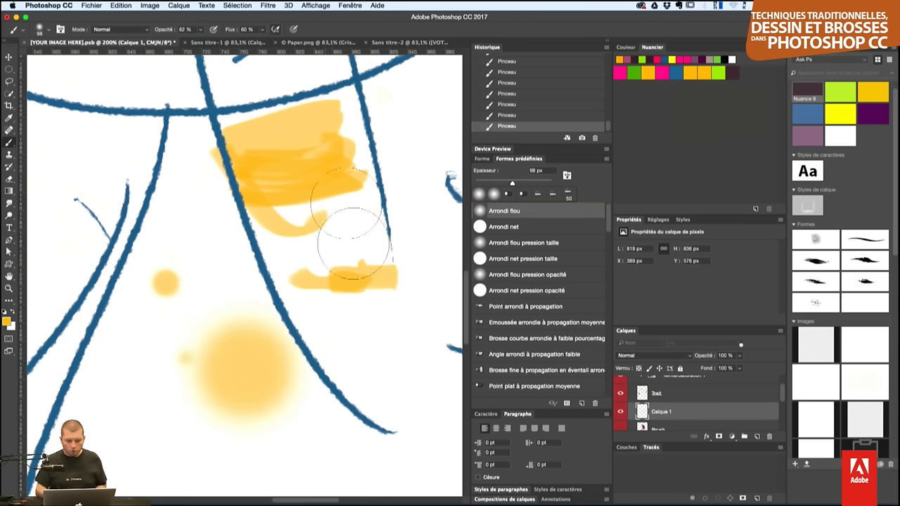
{"action": "left_click", "coordinate": [365, 358]}
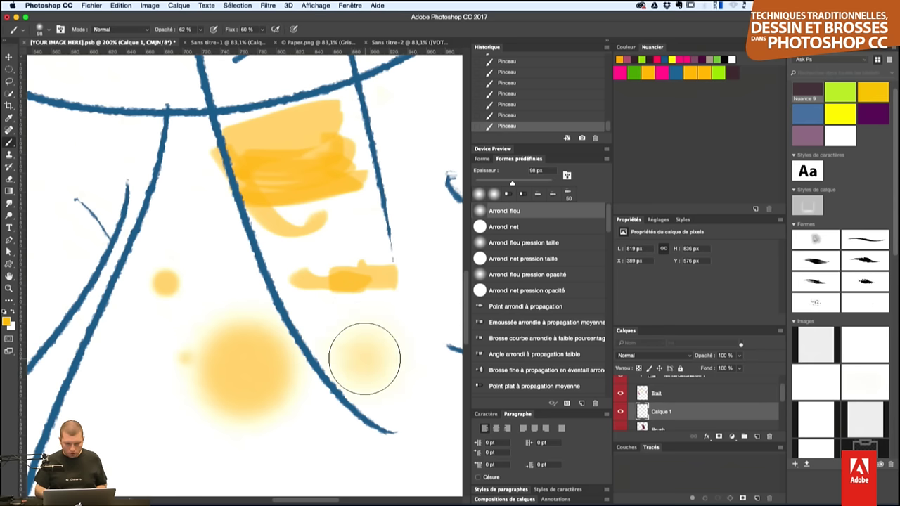
{"action": "mouse_move", "coordinate": [364, 359]}
{"action": "left_mouse_down"}
{"action": "mouse_move", "coordinate": [386, 364]}
{"action": "mouse_move", "coordinate": [370, 362]}
{"action": "mouse_move", "coordinate": [376, 373]}
{"action": "left_mouse_up"}
- Turn on airbrush build-up, set blend mode to Produit, and resize the brush to 358 px
{"action": "left_click", "coordinate": [275, 30]}
{"action": "mouse_move", "coordinate": [126, 426]}
{"action": "left_mouse_down"}
{"action": "mouse_move", "coordinate": [194, 452]}
{"action": "mouse_move", "coordinate": [181, 442]}
{"action": "left_mouse_up"}
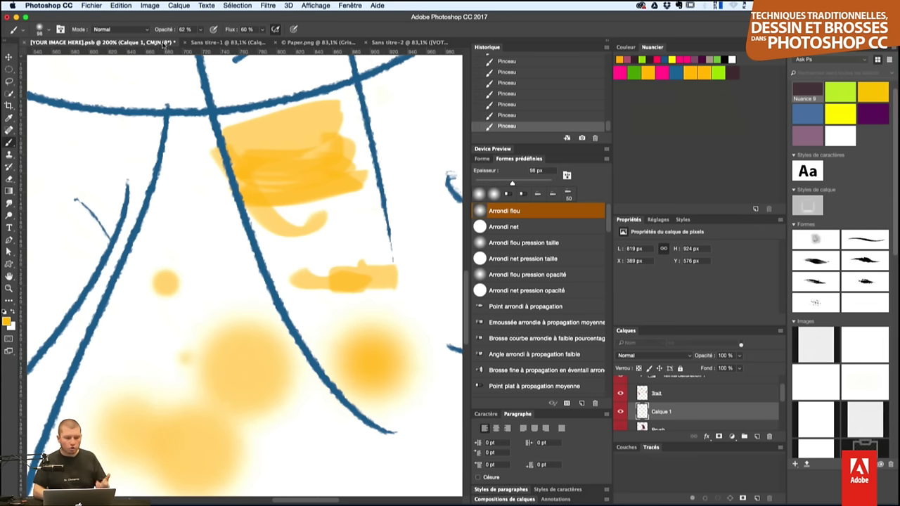
{"action": "left_click", "coordinate": [141, 29]}
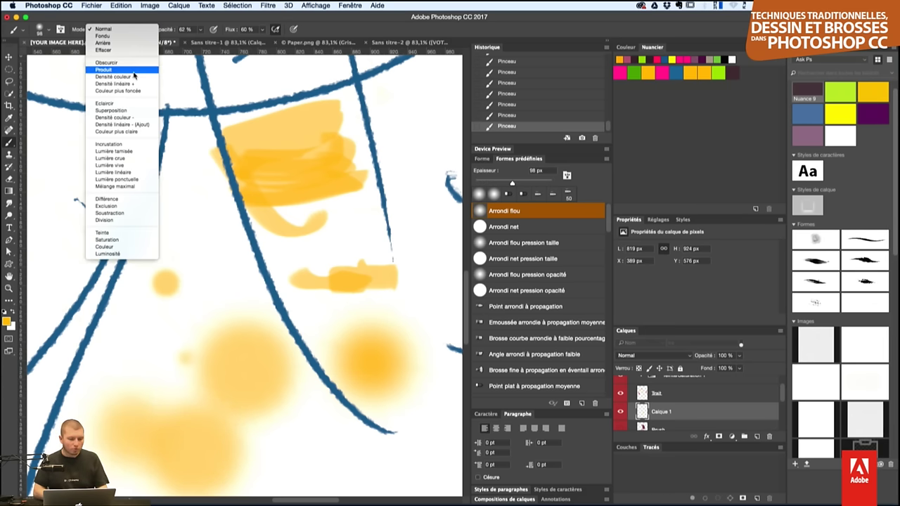
{"action": "left_click", "coordinate": [135, 70]}
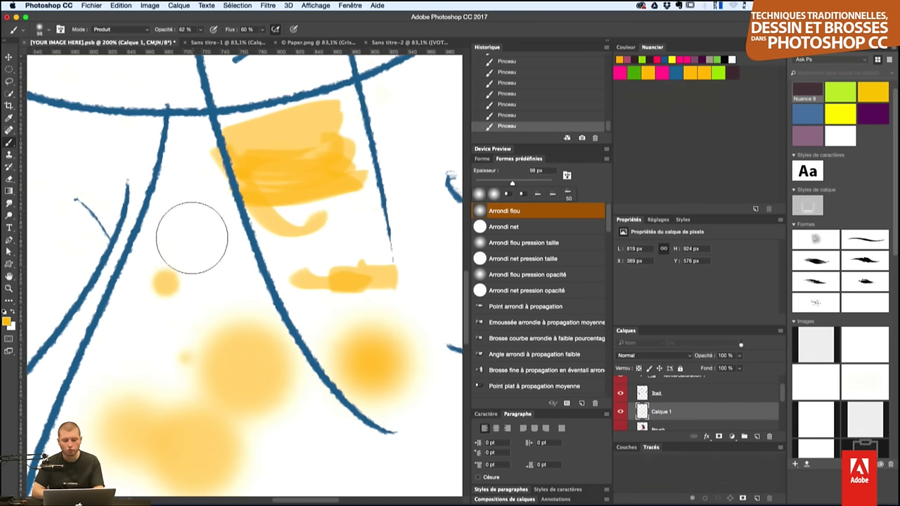
{"action": "left_click_drag", "start_coordinate": [206, 267], "coordinate": [365, 264]}
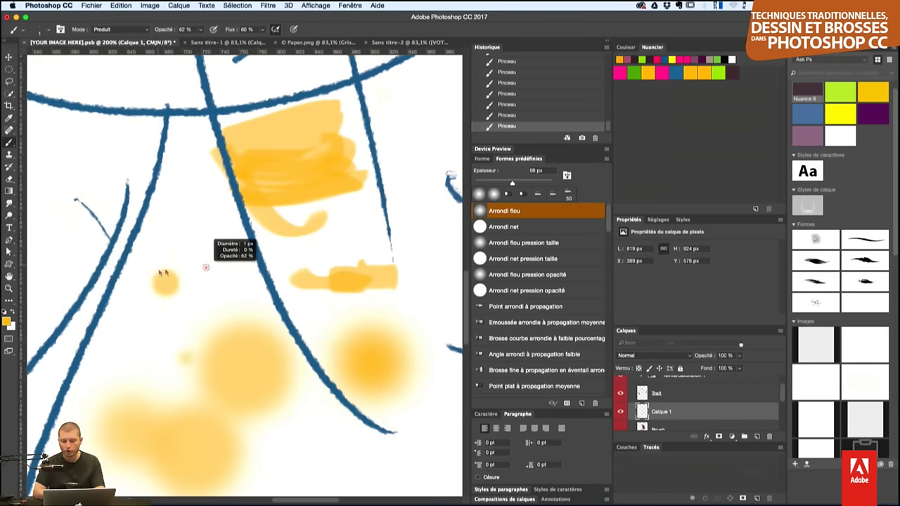
{"action": "left_click_drag", "start_coordinate": [365, 264], "coordinate": [308, 247]}
{"action": "left_click_drag", "start_coordinate": [215, 246], "coordinate": [215, 190]}
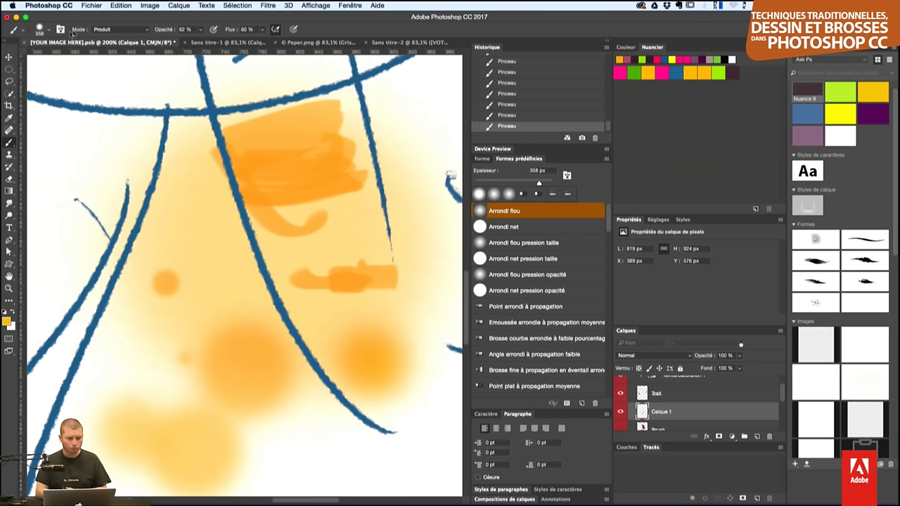
- Toggle the brush preset list and Brush settings panel to show the presets listing
{"action": "left_click", "coordinate": [48, 31]}
{"action": "left_click", "coordinate": [48, 31]}
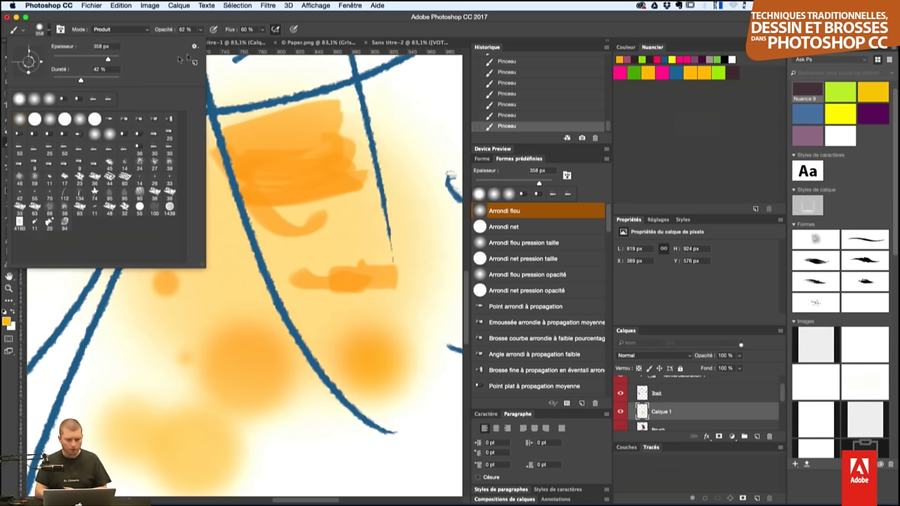
{"action": "left_click", "coordinate": [60, 28]}
{"action": "left_click", "coordinate": [61, 28]}
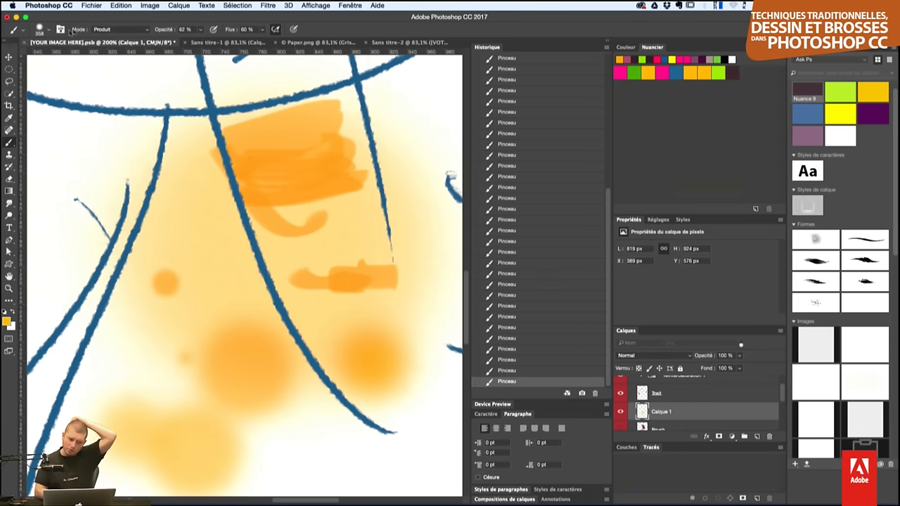
{"action": "left_click", "coordinate": [61, 29]}
{"action": "left_click", "coordinate": [450, 159]}
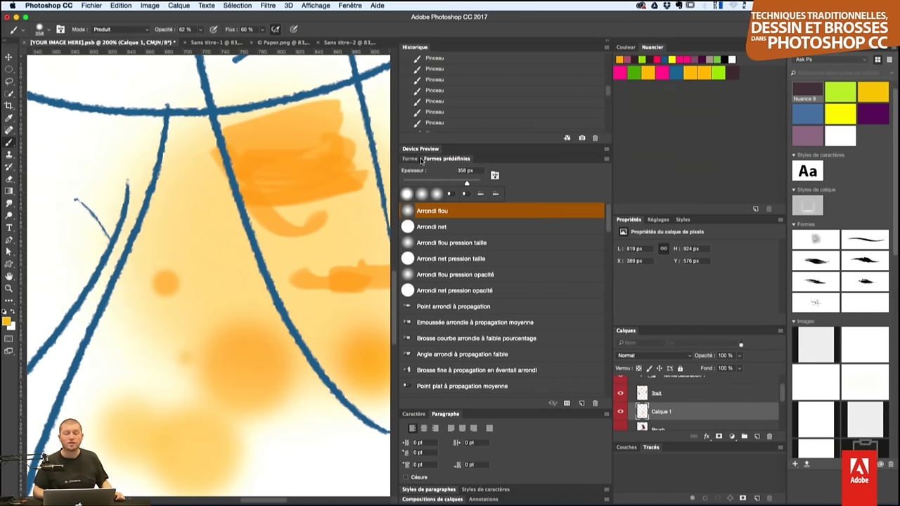
- Replace the tool presets with the Support sec set and list presets for all tools
{"action": "left_click", "coordinate": [22, 32]}
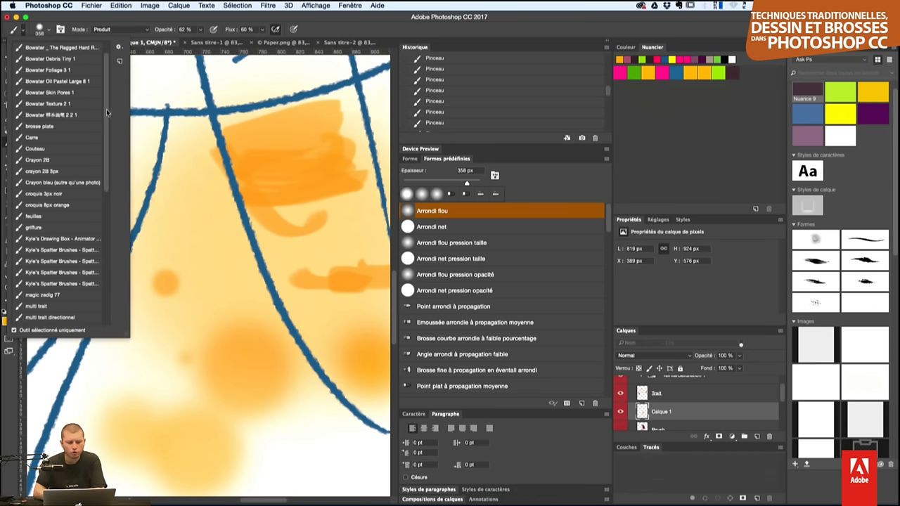
{"action": "scroll", "coordinate": [61, 215], "scroll_direction": "down", "scroll_amount": 4}
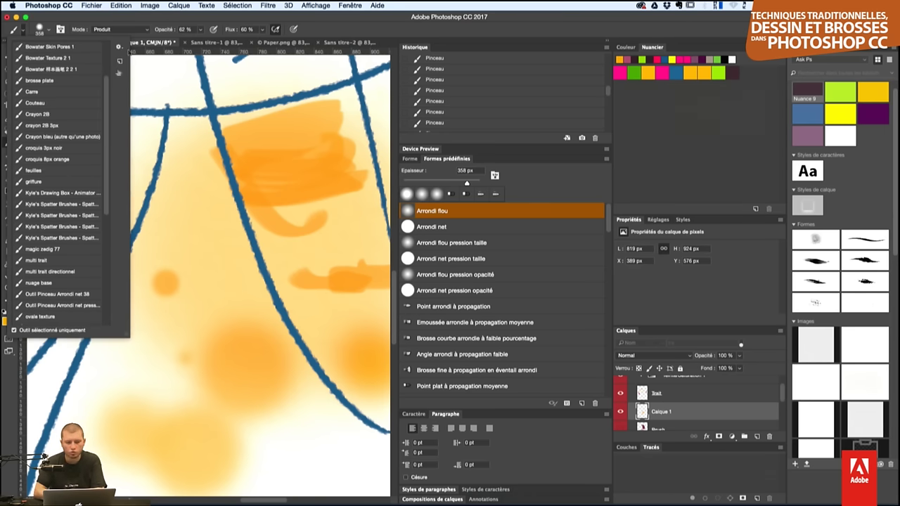
{"action": "left_click", "coordinate": [120, 51]}
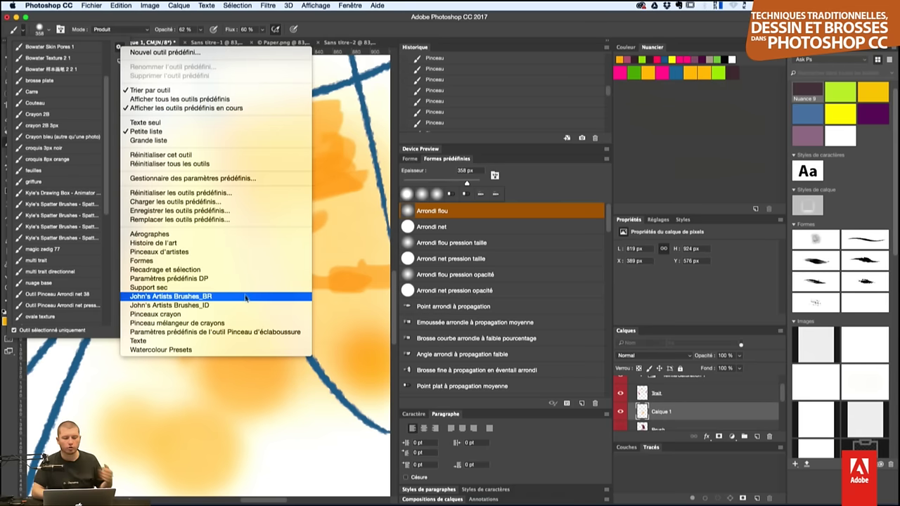
{"action": "left_click", "coordinate": [220, 289]}
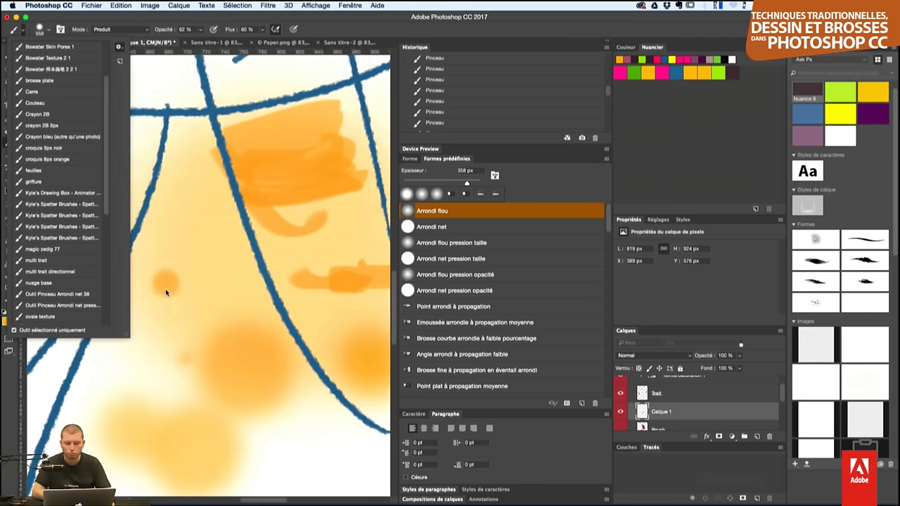
{"action": "left_click", "coordinate": [521, 180]}
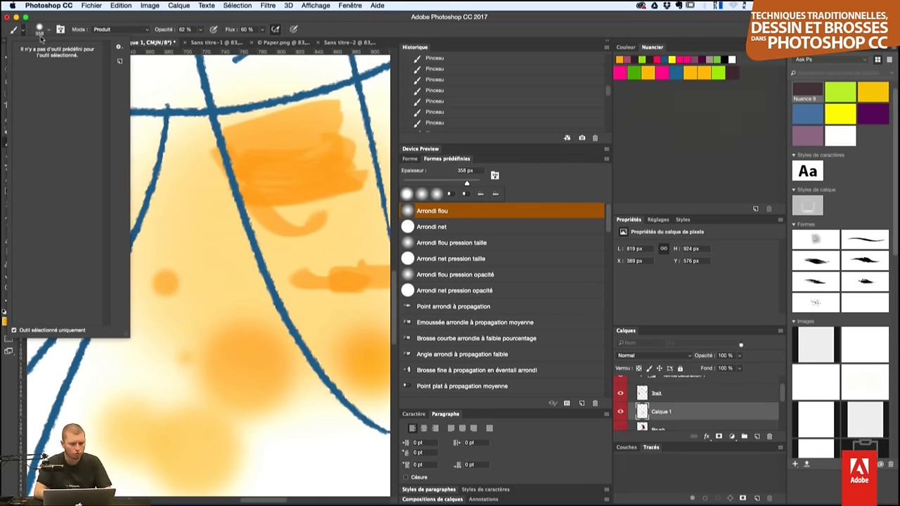
{"action": "left_click", "coordinate": [121, 46]}
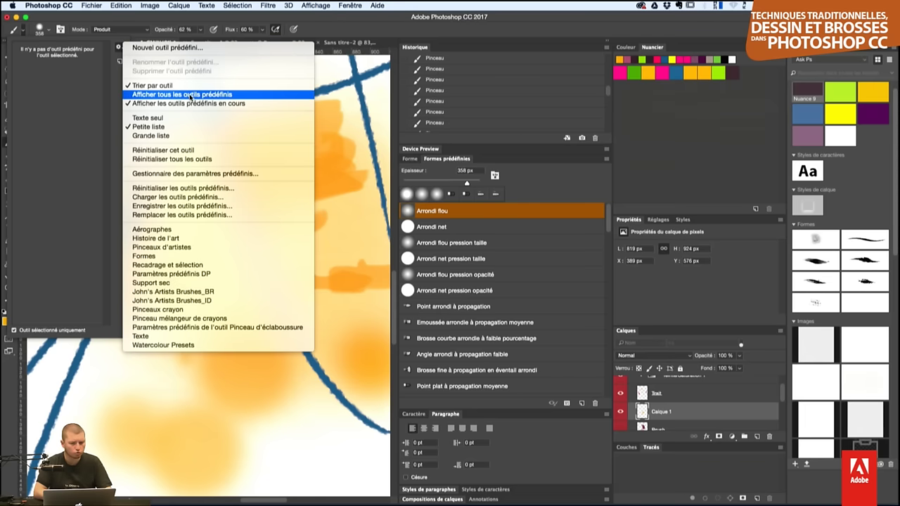
{"action": "left_click", "coordinate": [193, 104]}
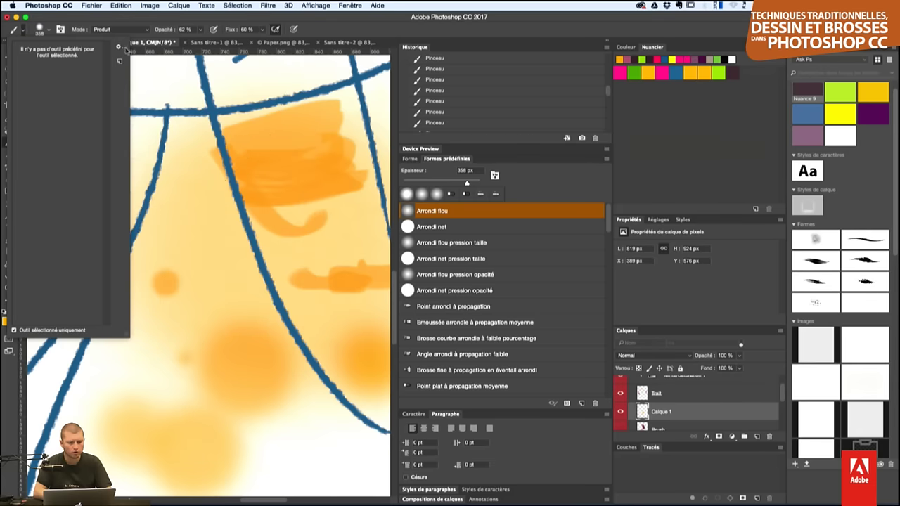
{"action": "left_click", "coordinate": [121, 48]}
{"action": "left_click", "coordinate": [162, 101]}
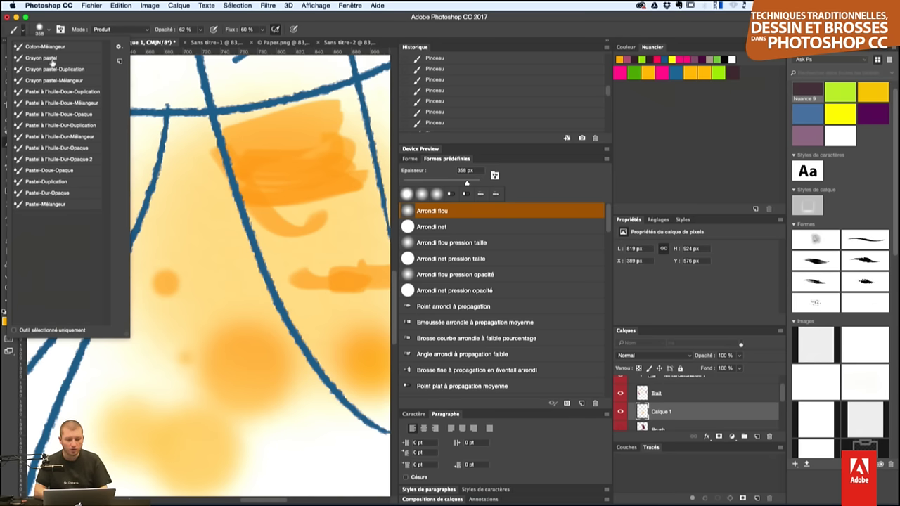
- Replace the tool presets with the John's Artists Brushes_BR set and browse it
{"action": "left_click", "coordinate": [24, 32]}
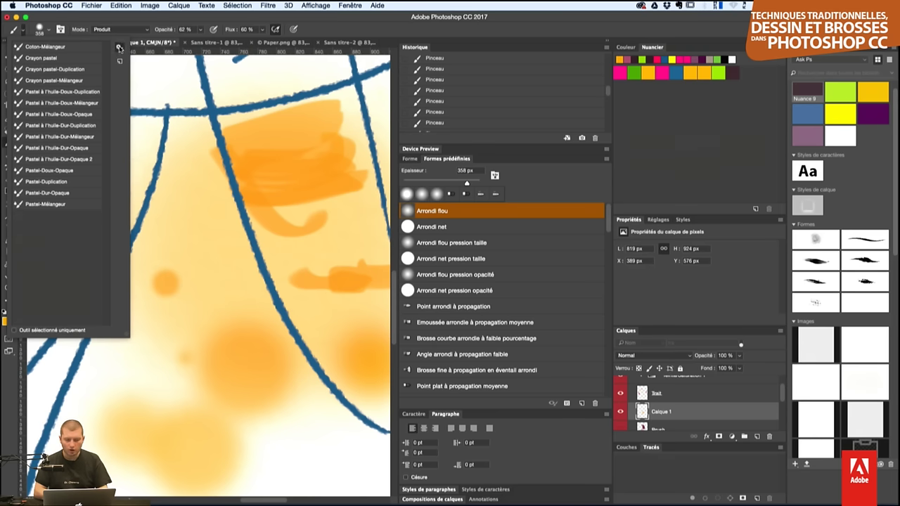
{"action": "left_click", "coordinate": [120, 47]}
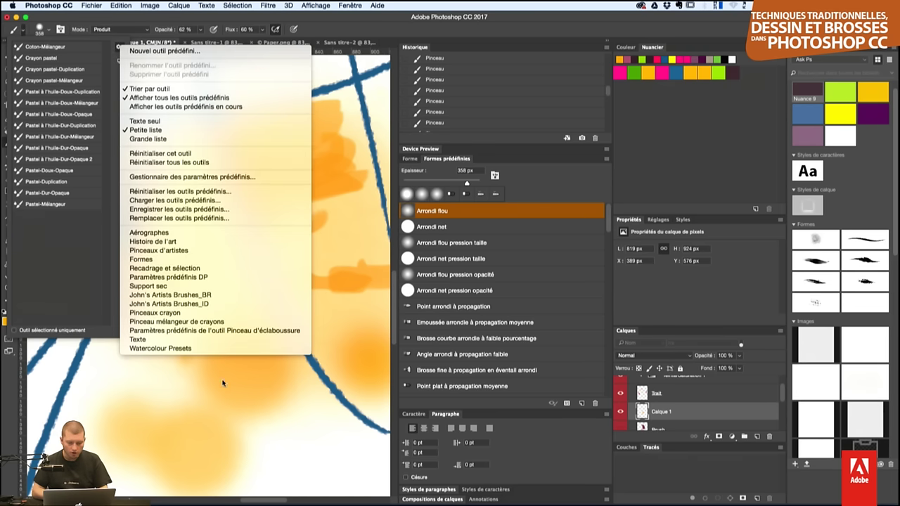
{"action": "left_click", "coordinate": [223, 297]}
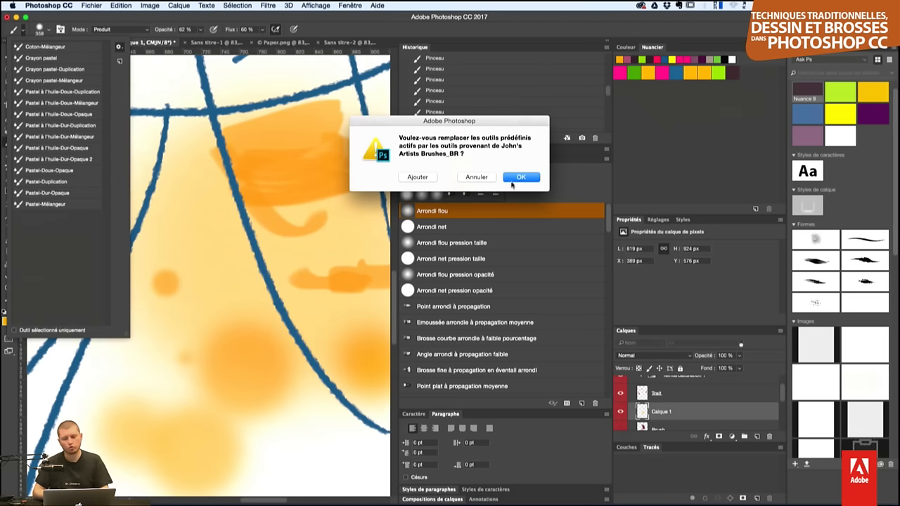
{"action": "left_click", "coordinate": [521, 177]}
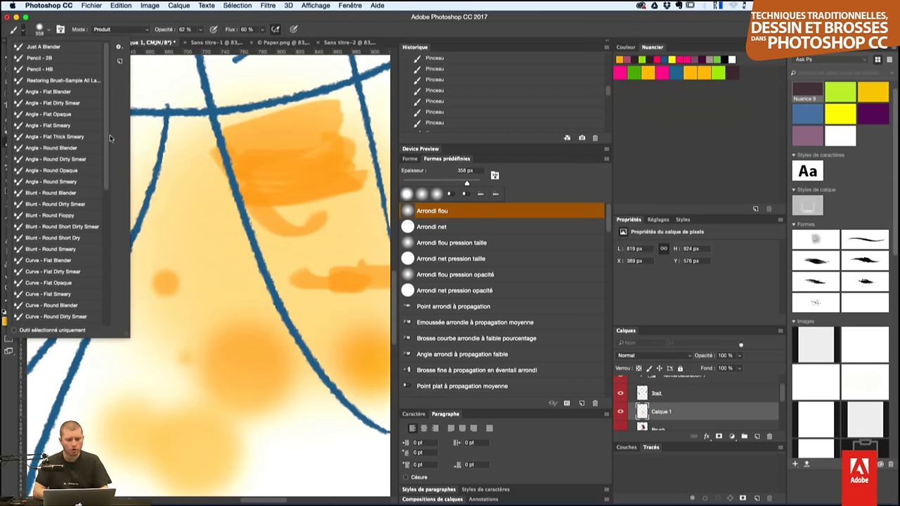
{"action": "scroll", "coordinate": [106, 126], "scroll_direction": "down", "scroll_amount": 5}
{"action": "scroll", "coordinate": [105, 98], "scroll_direction": "up", "scroll_amount": 4}
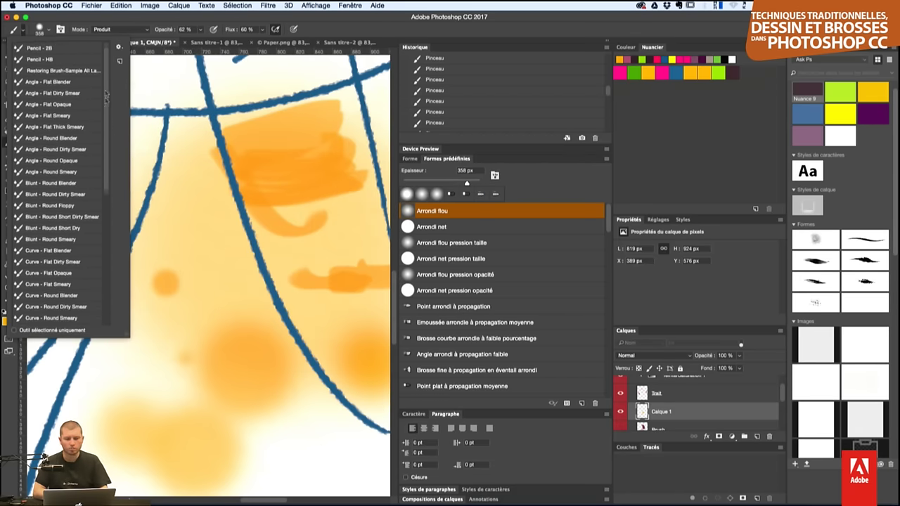
{"action": "scroll", "coordinate": [106, 99], "scroll_direction": "up", "scroll_amount": 1}
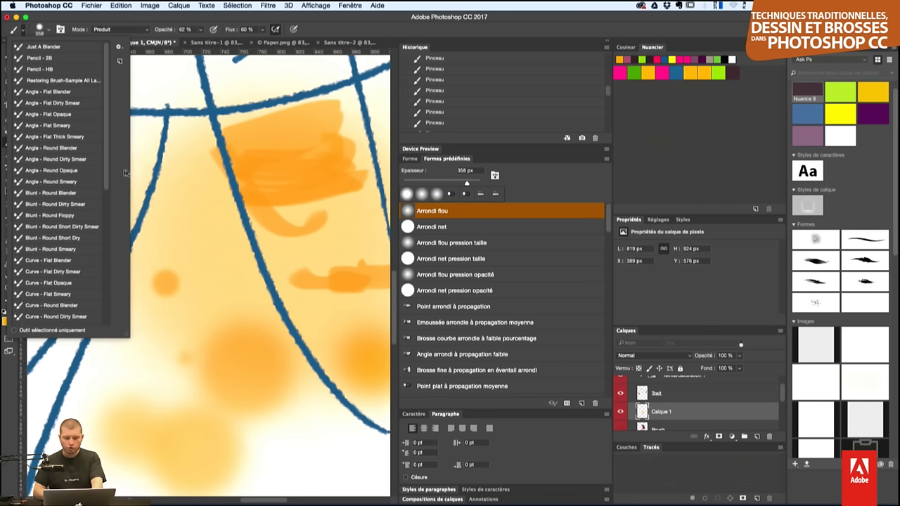
- Paint another multiply stroke over the orange wash
{"action": "left_click_drag", "start_coordinate": [299, 218], "coordinate": [258, 176]}
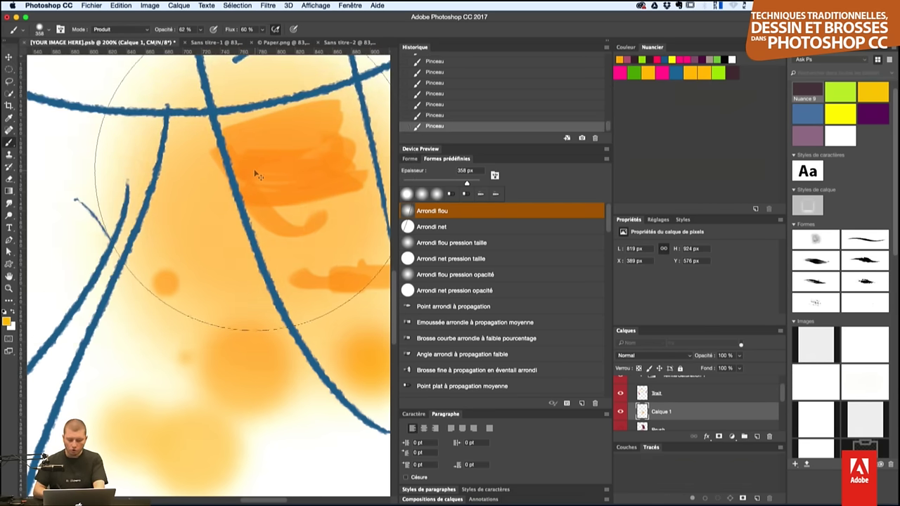
{"action": "scroll", "coordinate": [254, 169], "scroll_direction": "down", "scroll_amount": 5}
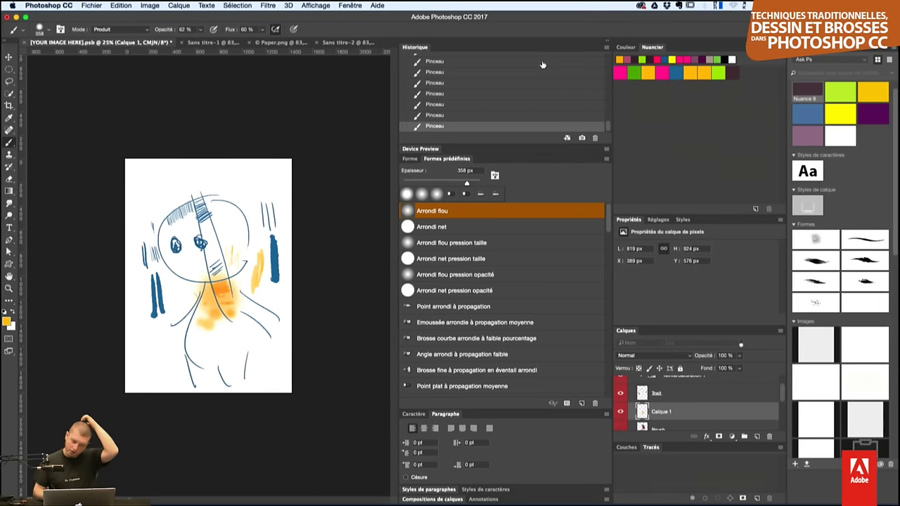
{"action": "mouse_move", "coordinate": [840, 183]}
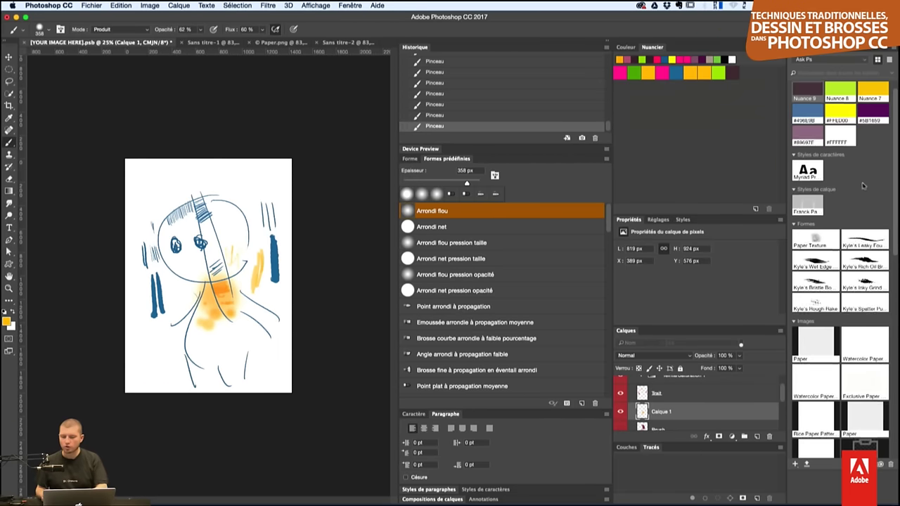
{"action": "scroll", "coordinate": [864, 185], "scroll_direction": "down", "scroll_amount": 10}
{"action": "scroll", "coordinate": [847, 240], "scroll_direction": "down", "scroll_amount": 5}
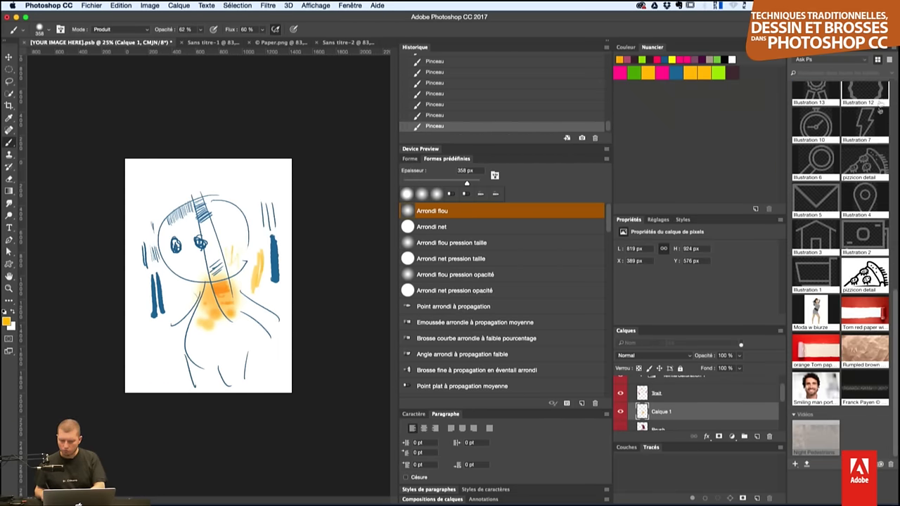
{"action": "scroll", "coordinate": [847, 211], "scroll_direction": "up", "scroll_amount": 15}
- Switch libraries in the Libraries panel and make yellow the foreground colour
{"action": "left_click", "coordinate": [822, 61]}
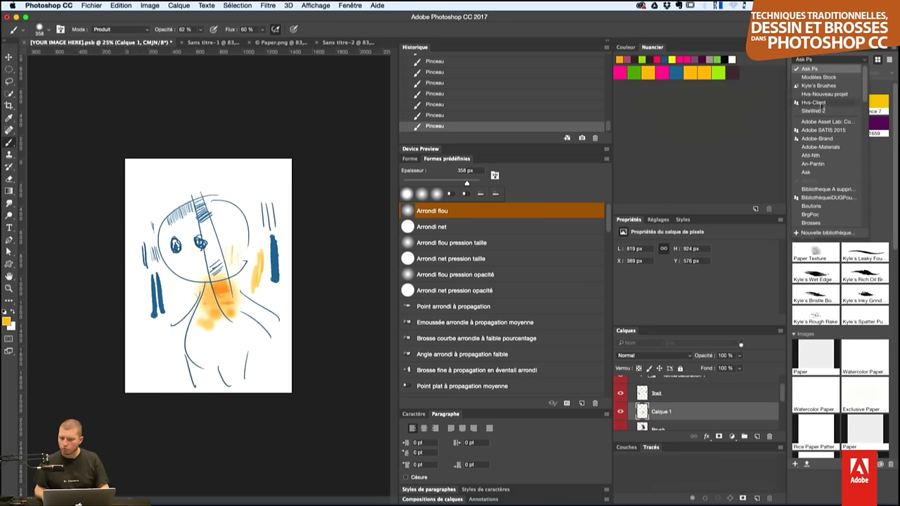
{"action": "left_click", "coordinate": [822, 174]}
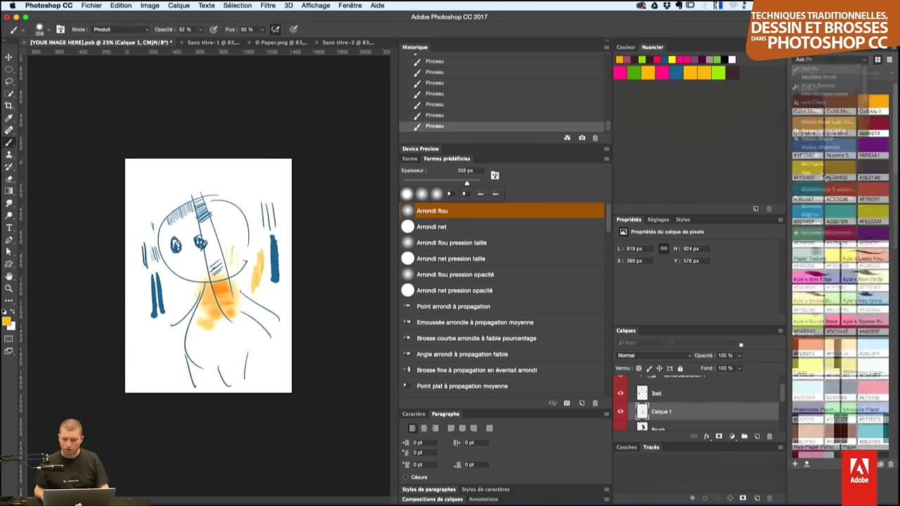
{"action": "scroll", "coordinate": [837, 184], "scroll_direction": "down", "scroll_amount": 5}
{"action": "scroll", "coordinate": [851, 188], "scroll_direction": "down", "scroll_amount": 5}
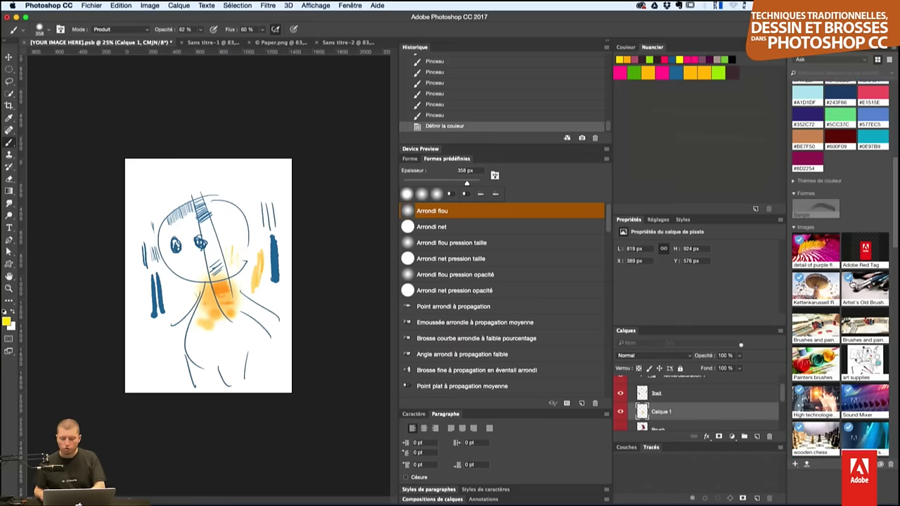
{"action": "scroll", "coordinate": [865, 193], "scroll_direction": "down", "scroll_amount": 3}
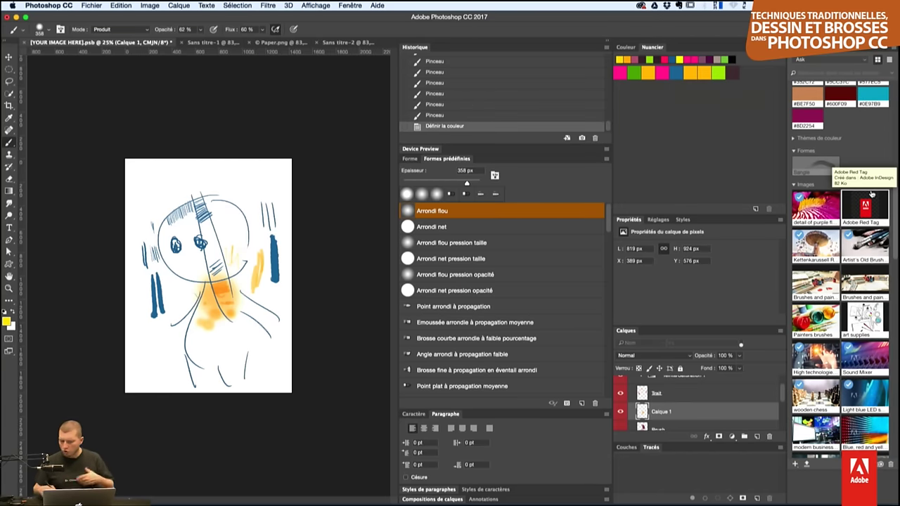
{"action": "scroll", "coordinate": [819, 211], "scroll_direction": "down", "scroll_amount": 3}
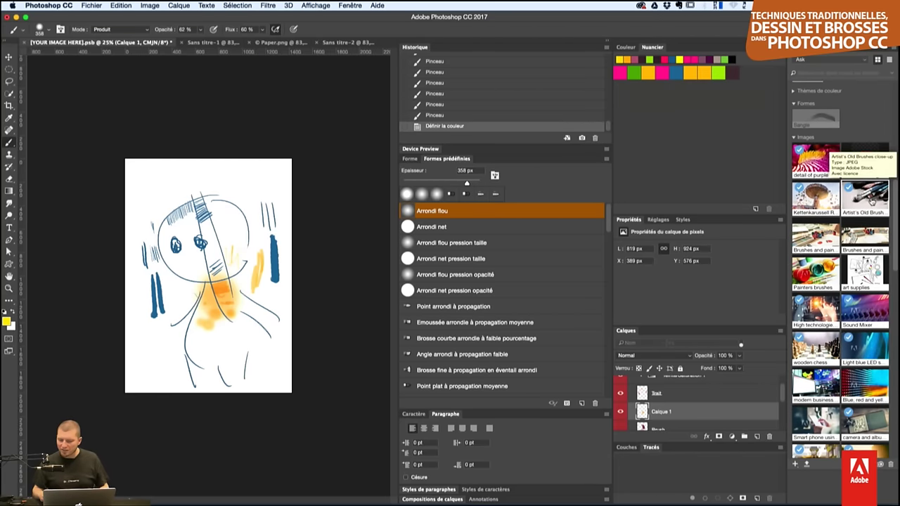
- Open the Artist's Old Brushes photo as a new document and zoom in
{"action": "double_click", "coordinate": [875, 199]}
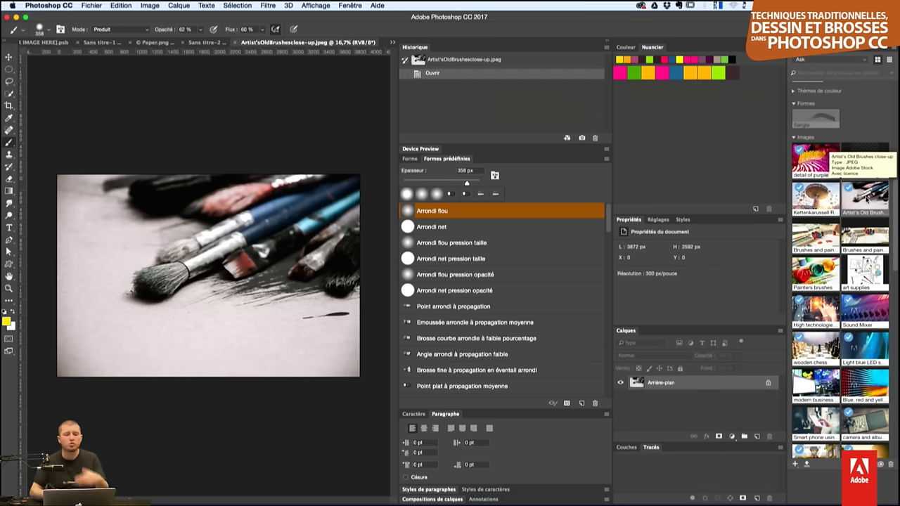
{"action": "key", "text": "super+plus"}
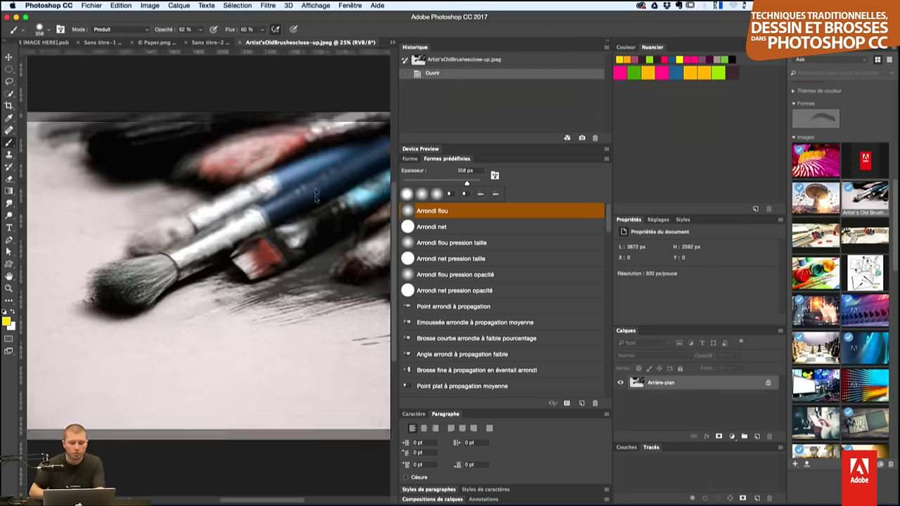
{"action": "key", "text": "super+plus"}
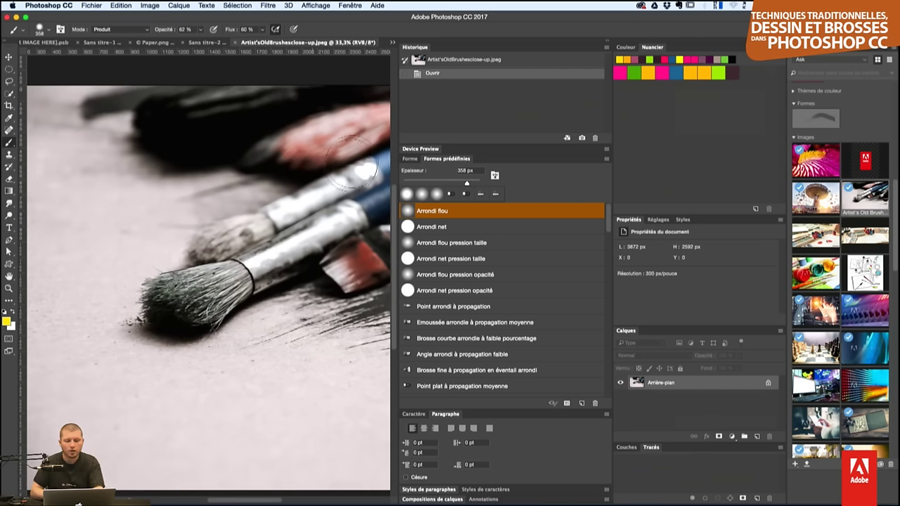
{"action": "scroll", "coordinate": [330, 169], "scroll_direction": "up", "scroll_amount": 2}
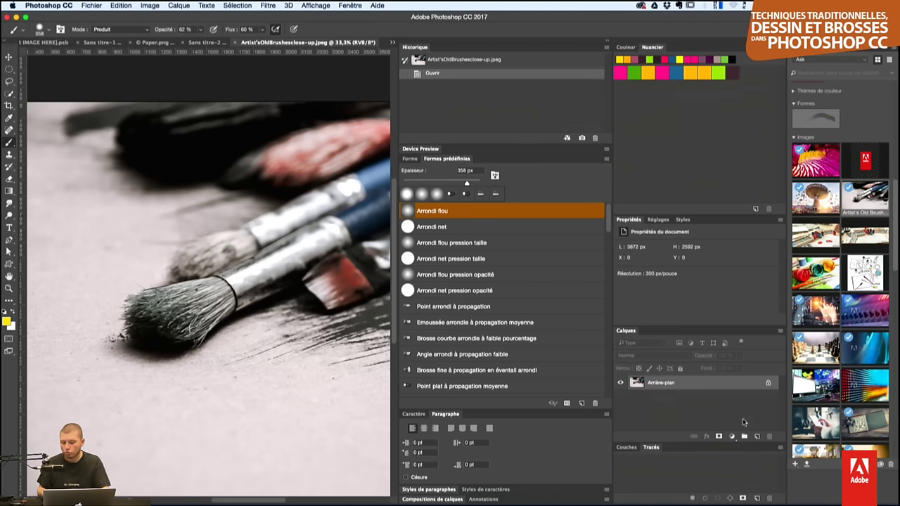
- Add layer Calque 1 and convert the background photo into a smart object
{"action": "left_click", "coordinate": [757, 438]}
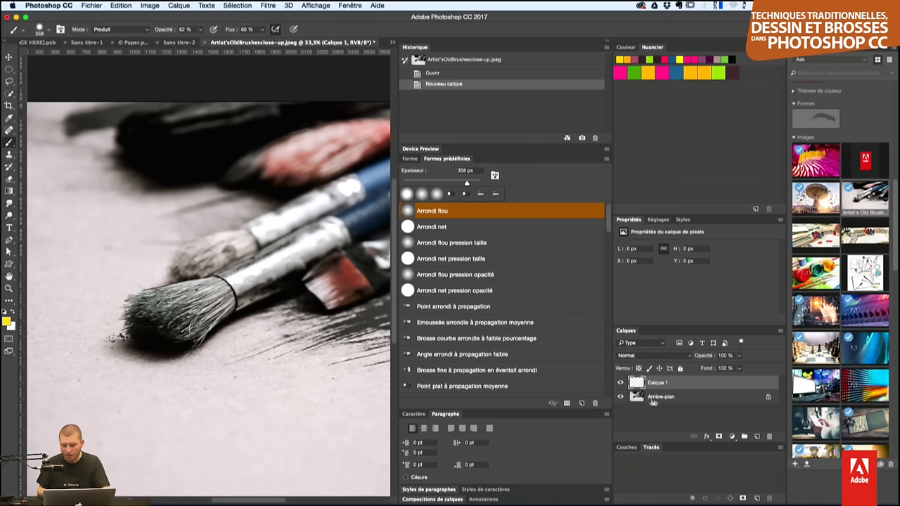
{"action": "left_click", "coordinate": [708, 392]}
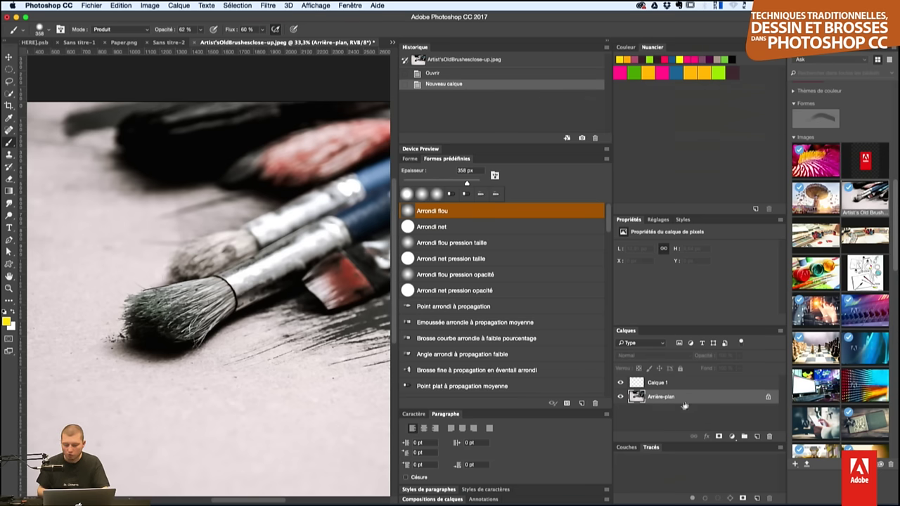
{"action": "left_click", "coordinate": [721, 386]}
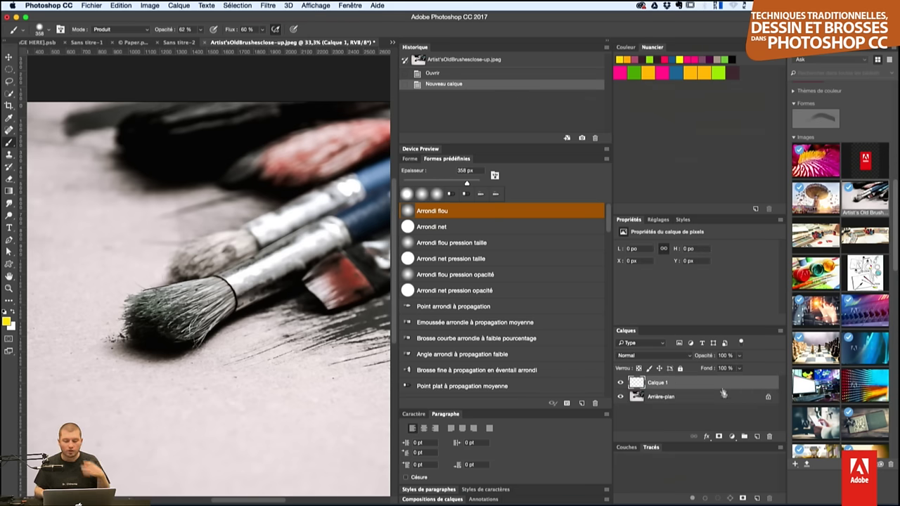
{"action": "left_click", "coordinate": [724, 401]}
{"action": "right_click", "coordinate": [730, 401]}
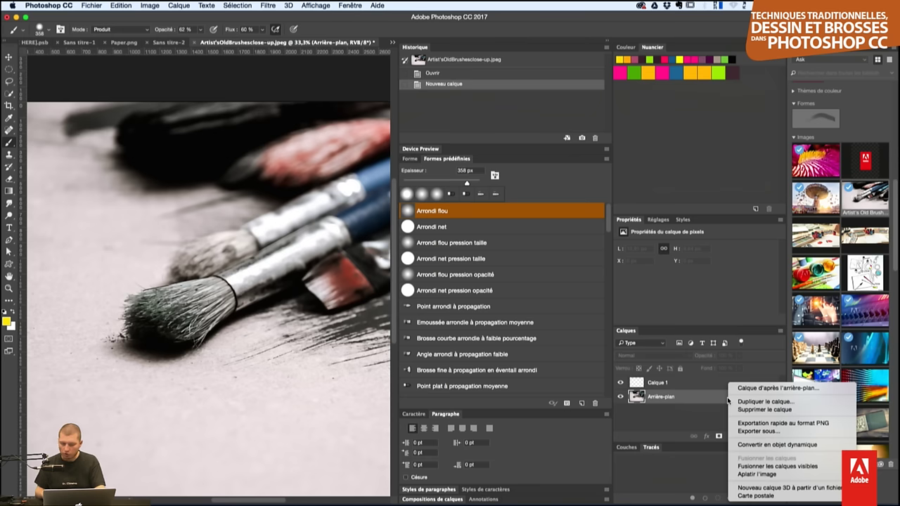
{"action": "left_click", "coordinate": [800, 445]}
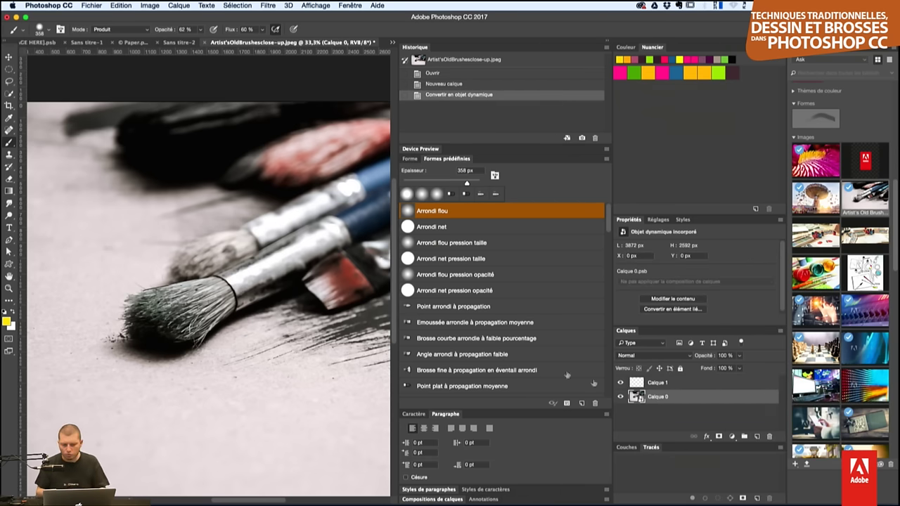
{"action": "left_click", "coordinate": [668, 410]}
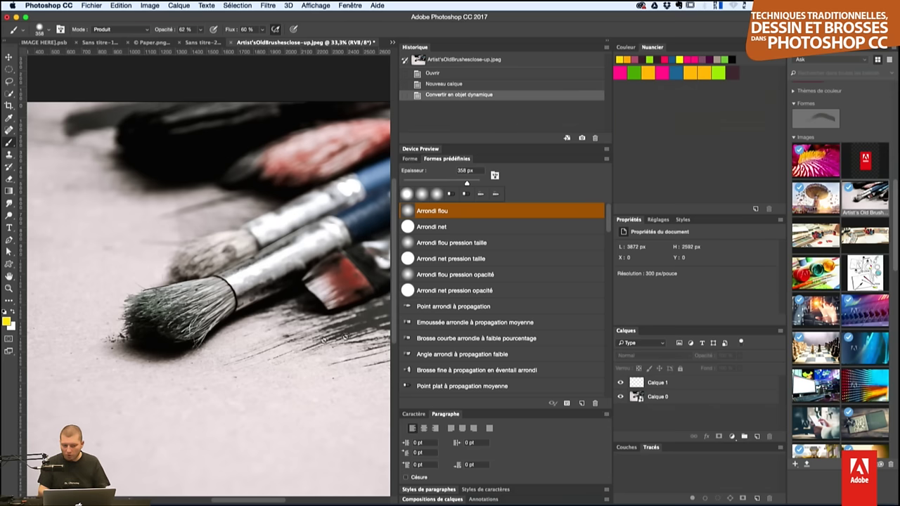
{"action": "left_click", "coordinate": [666, 385]}
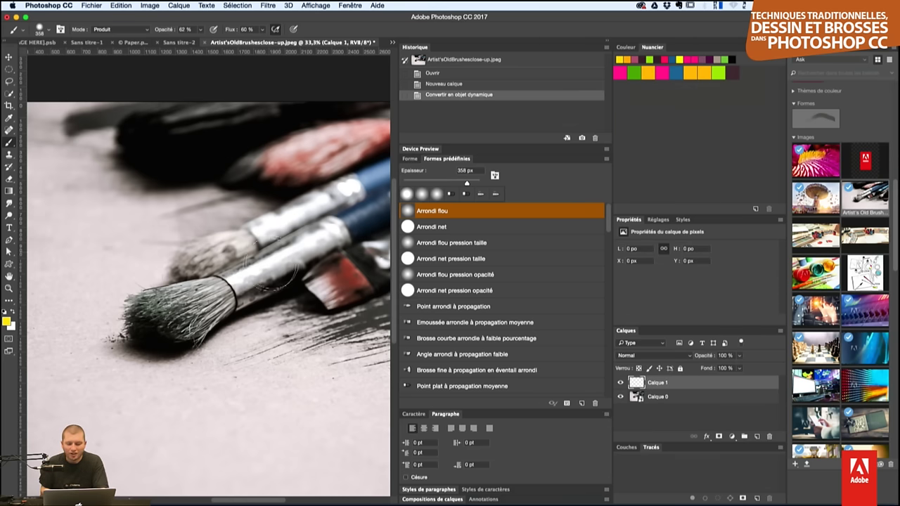
- Pick Kyle's Wet Edge from the Ask Ps library and paint white over the wooden handle
{"action": "left_click_drag", "start_coordinate": [240, 298], "coordinate": [355, 229]}
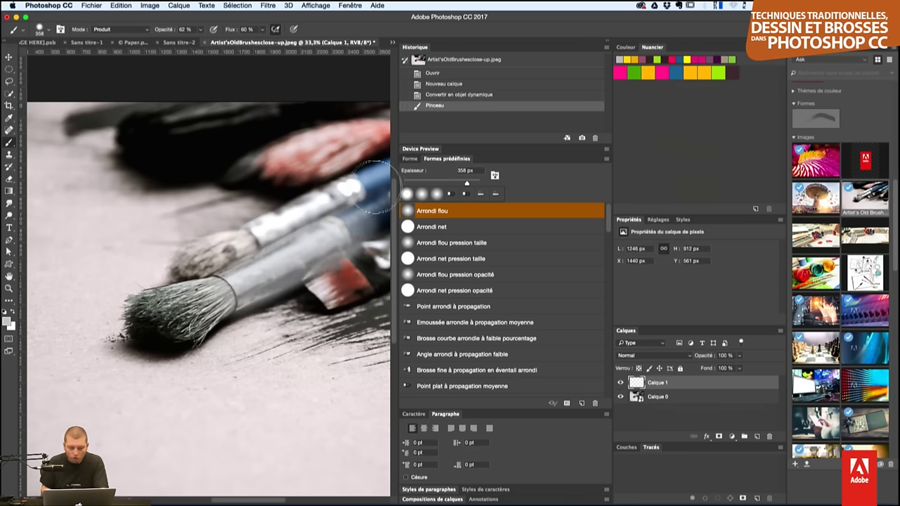
{"action": "key", "text": "ctrl+z"}
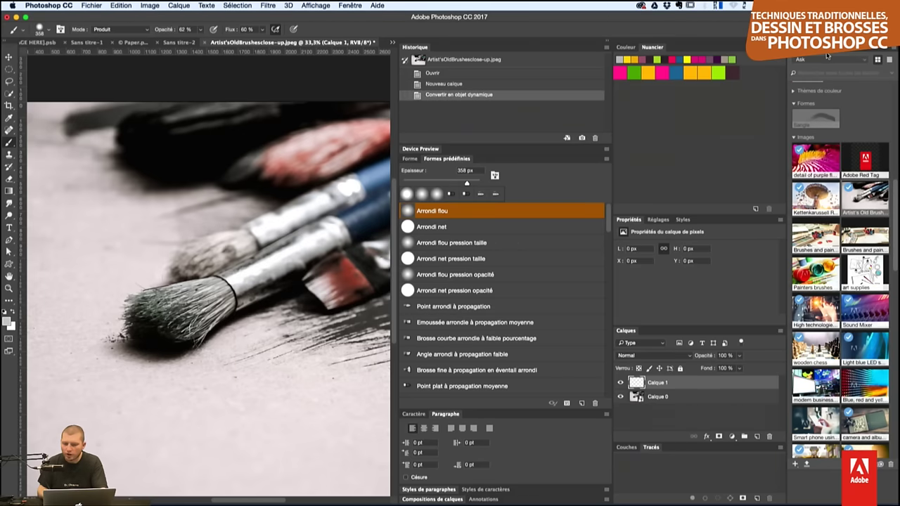
{"action": "left_click", "coordinate": [828, 60]}
{"action": "left_click", "coordinate": [811, 77]}
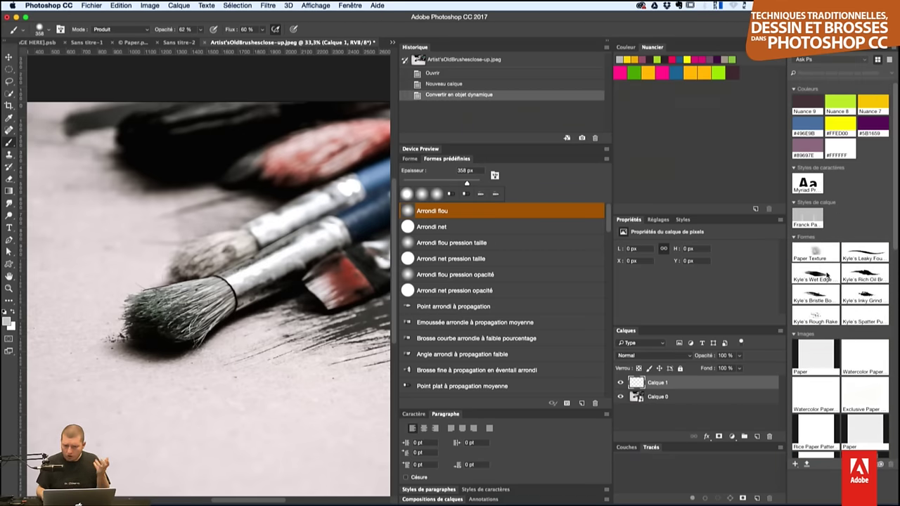
{"action": "left_click", "coordinate": [816, 271]}
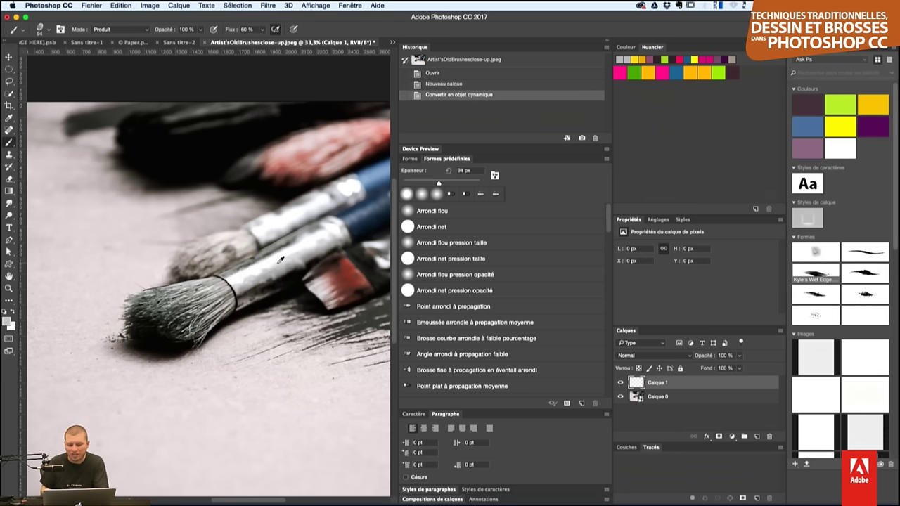
{"action": "left_click_drag", "start_coordinate": [251, 285], "coordinate": [339, 232]}
{"action": "left_click_drag", "start_coordinate": [258, 291], "coordinate": [330, 243]}
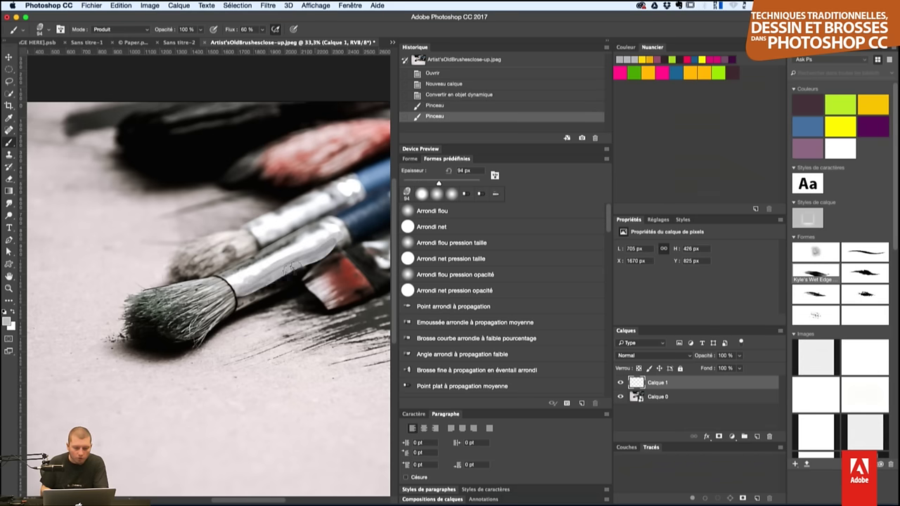
{"action": "left_click_drag", "start_coordinate": [288, 271], "coordinate": [348, 238]}
- Paint on the blue brush handle, then clear all test strokes from Calque 1
{"action": "scroll", "coordinate": [281, 257], "scroll_direction": "up", "scroll_amount": 1}
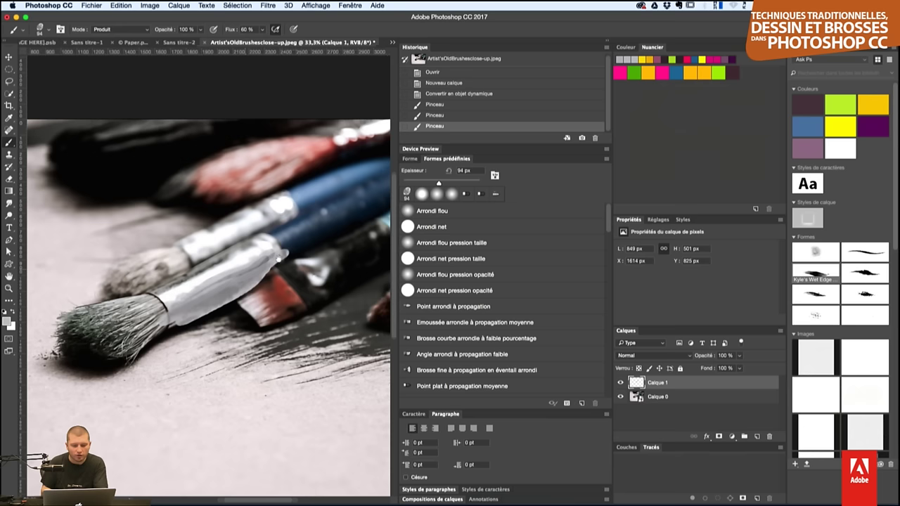
{"action": "left_click_drag", "start_coordinate": [322, 220], "coordinate": [373, 194]}
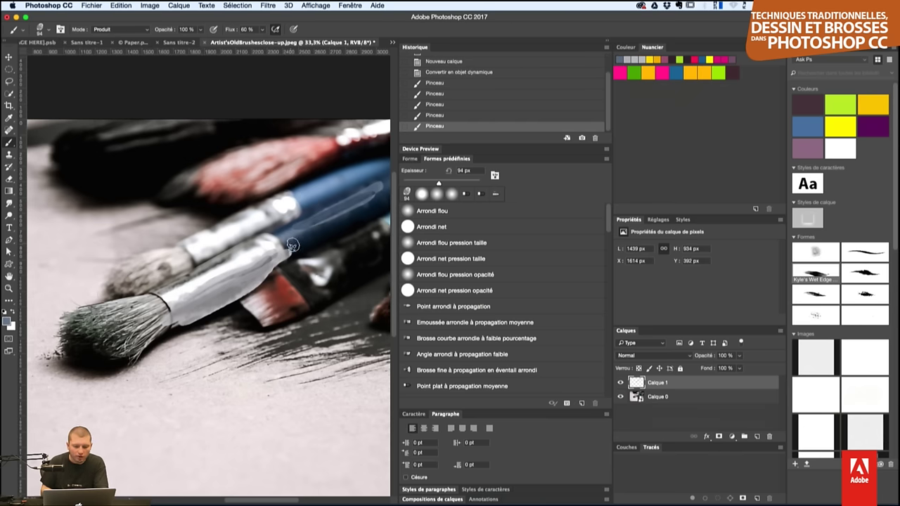
{"action": "left_click", "coordinate": [294, 245]}
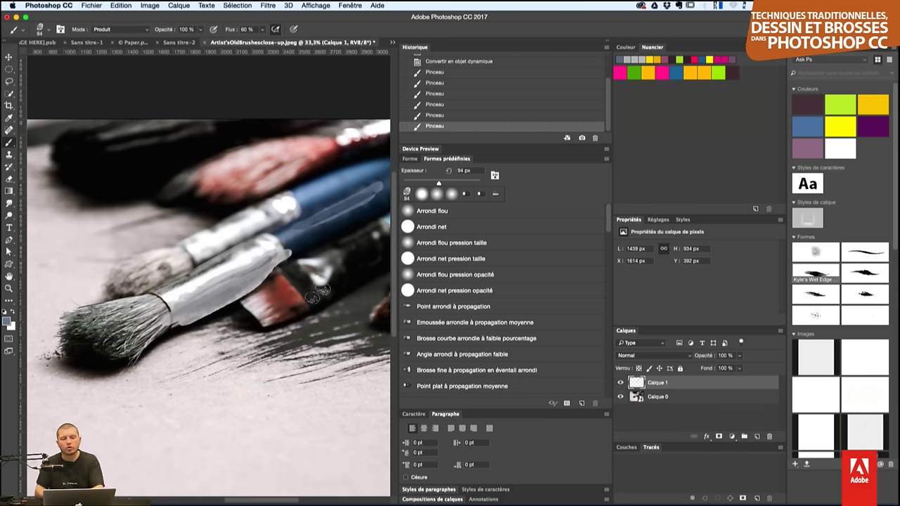
{"action": "left_click_drag", "start_coordinate": [261, 355], "coordinate": [288, 334]}
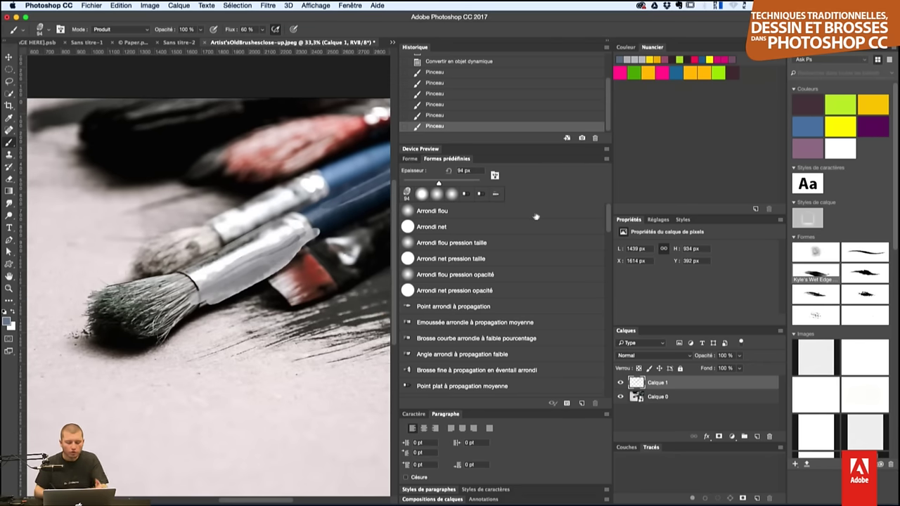
{"action": "key", "text": "ctrl+a"}
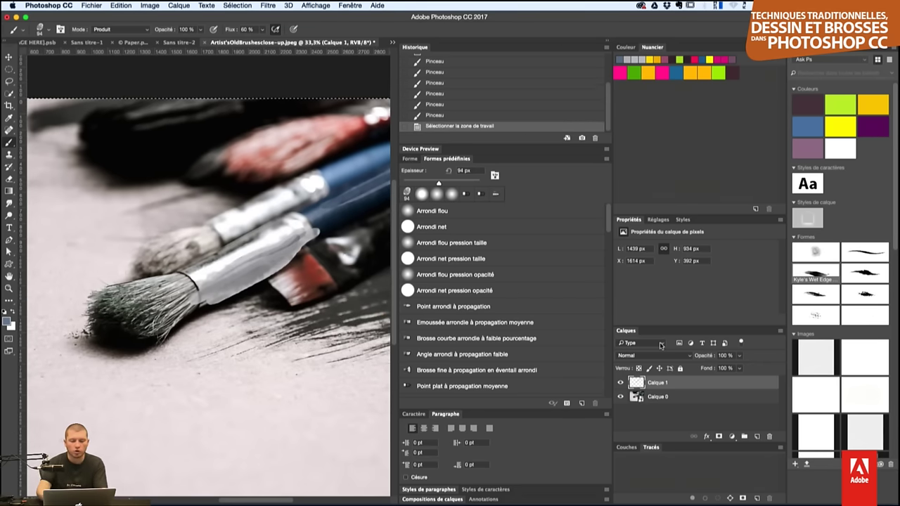
{"action": "key", "text": "Delete"}
- Deselect, choose the Point - Round Fine Floppy preset, and paint thin blue strokes on the ferrule
{"action": "key", "text": "ctrl+d"}
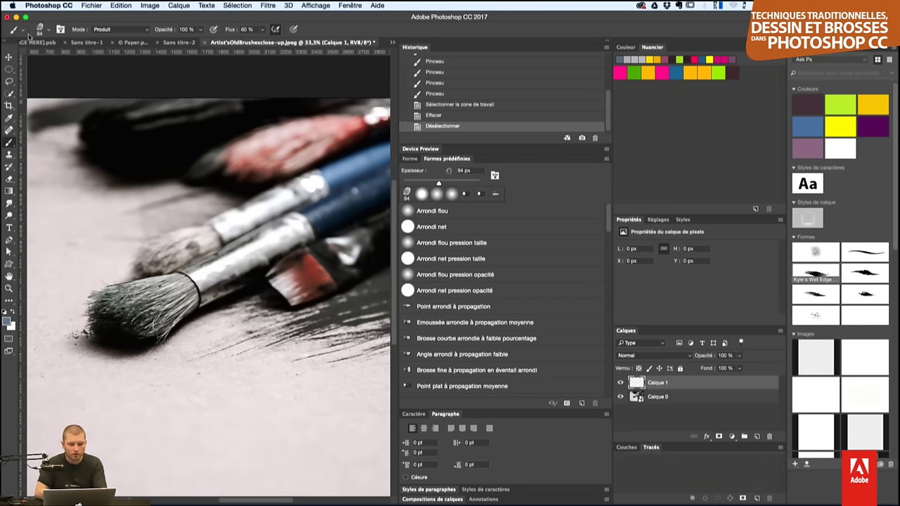
{"action": "left_click", "coordinate": [23, 31]}
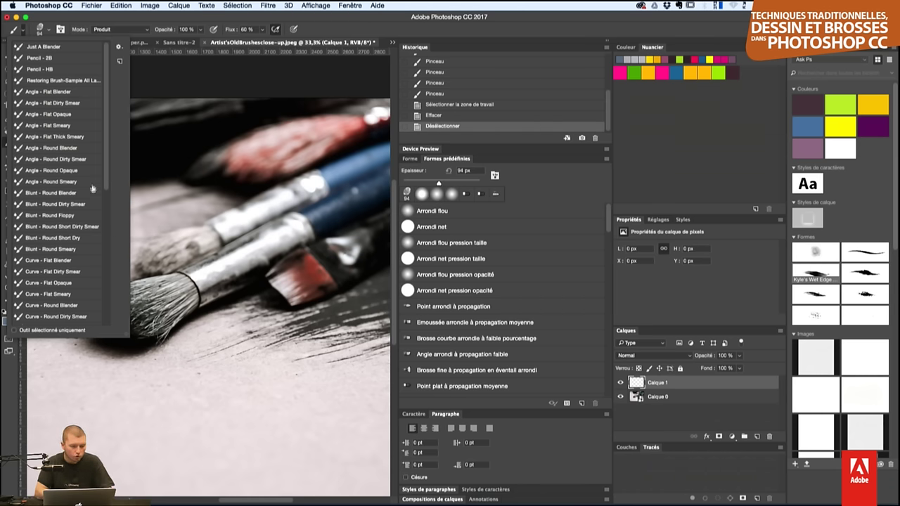
{"action": "left_click_drag", "start_coordinate": [108, 164], "coordinate": [91, 321]}
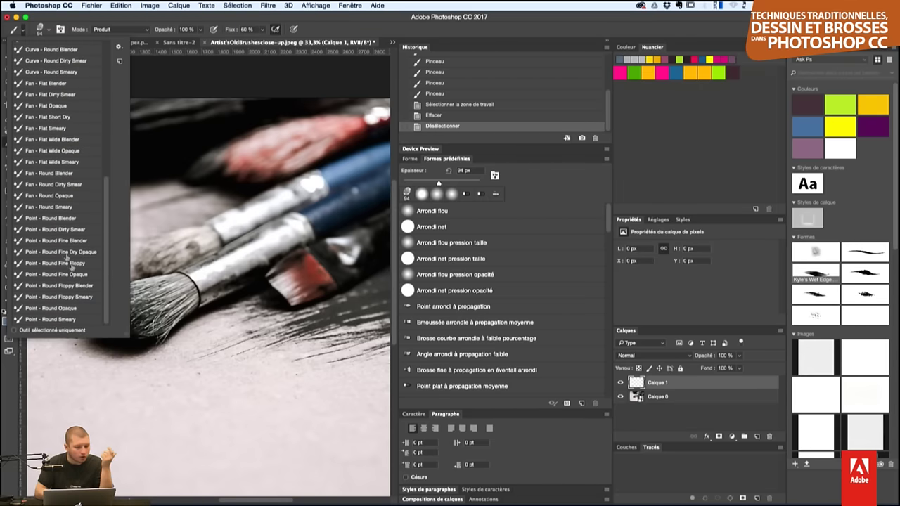
{"action": "left_click", "coordinate": [56, 263]}
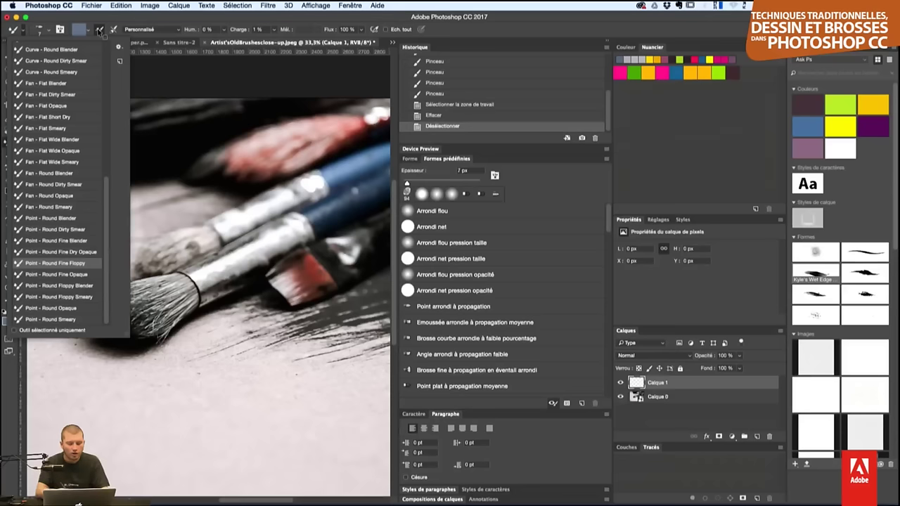
{"action": "left_click", "coordinate": [248, 280]}
{"action": "left_click_drag", "start_coordinate": [211, 285], "coordinate": [262, 261]}
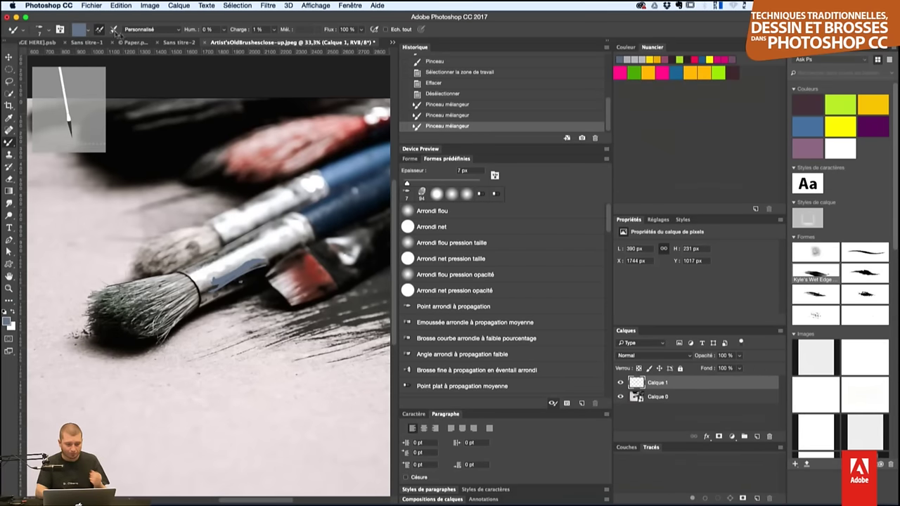
- Pick the Blunt - Round Floppy tool preset and paint blue strokes across the brush handles
{"action": "left_click", "coordinate": [22, 29]}
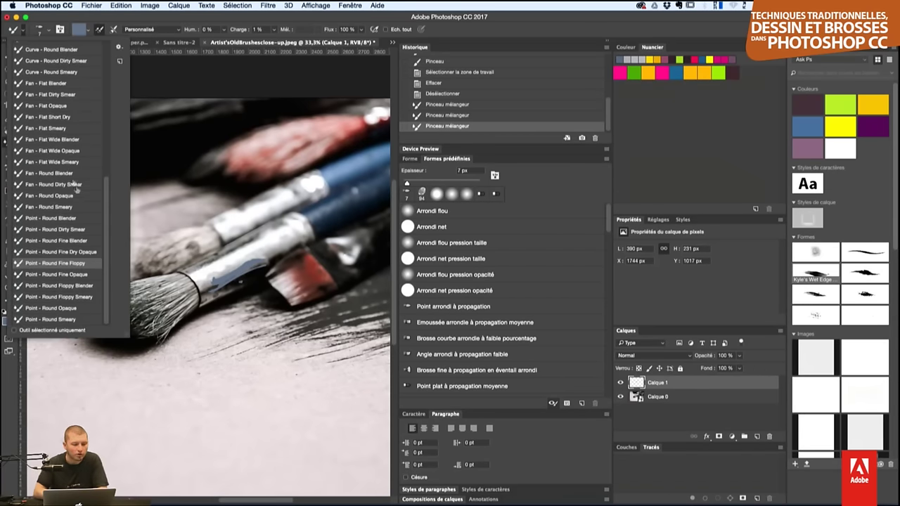
{"action": "left_click_drag", "start_coordinate": [106, 253], "coordinate": [113, 97]}
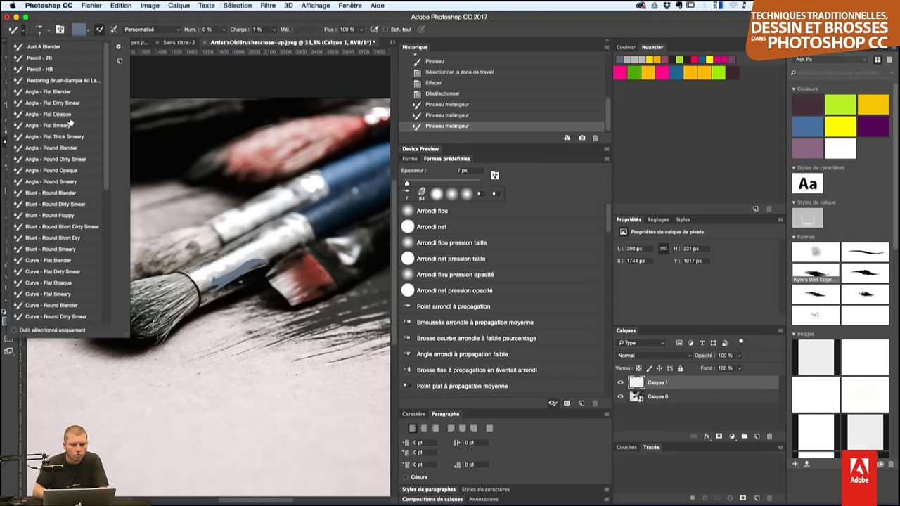
{"action": "left_click", "coordinate": [59, 216]}
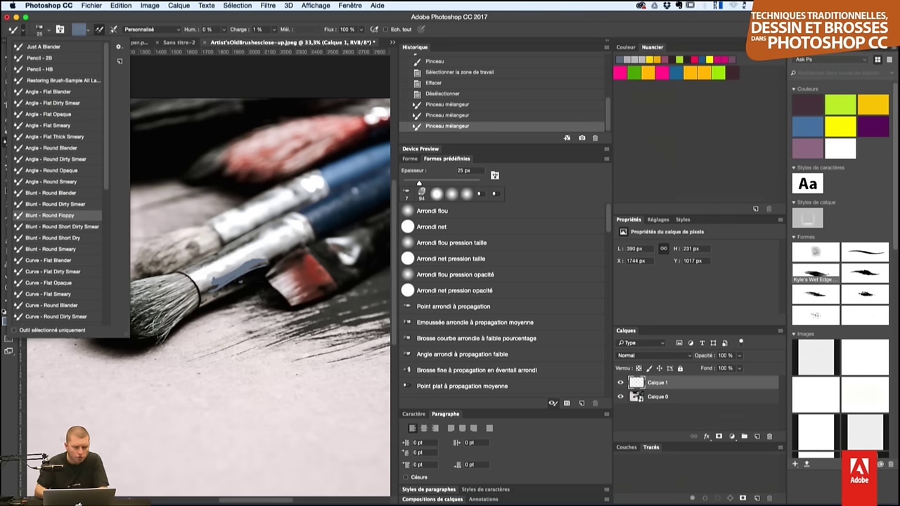
{"action": "left_click", "coordinate": [223, 285]}
{"action": "mouse_move", "coordinate": [317, 232]}
{"action": "left_mouse_down"}
{"action": "mouse_move", "coordinate": [373, 200]}
{"action": "mouse_move", "coordinate": [387, 202]}
{"action": "left_mouse_up"}
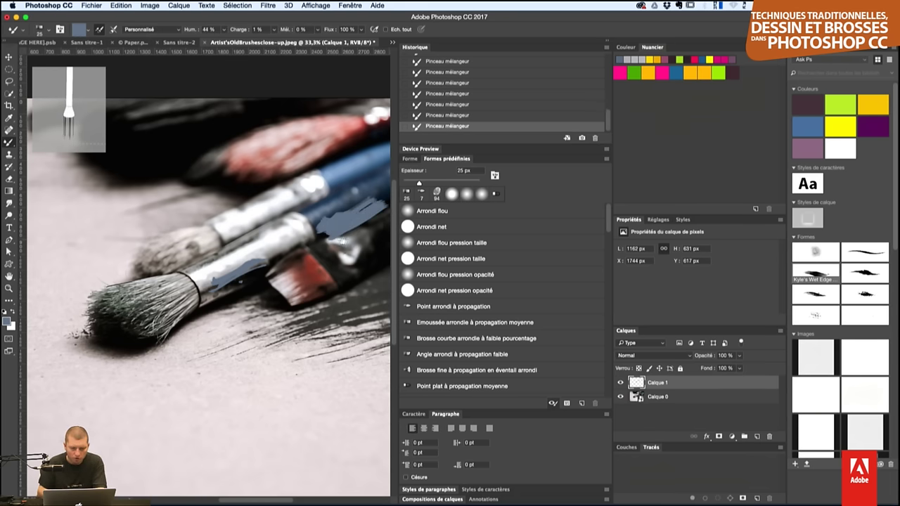
{"action": "scroll", "coordinate": [343, 241], "scroll_direction": "right", "scroll_amount": 5}
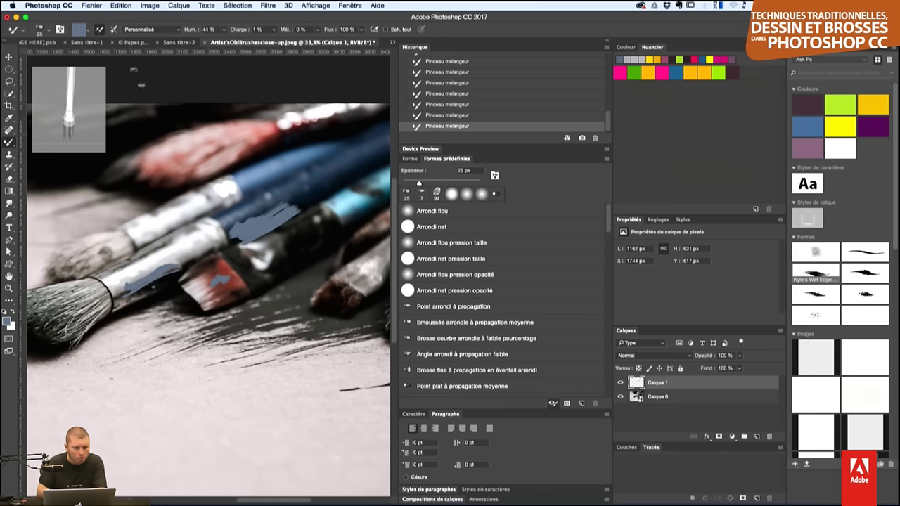
- Clean the mixer brush, test a stroke on the red tip, then clear the paint layer
{"action": "left_click", "coordinate": [86, 31]}
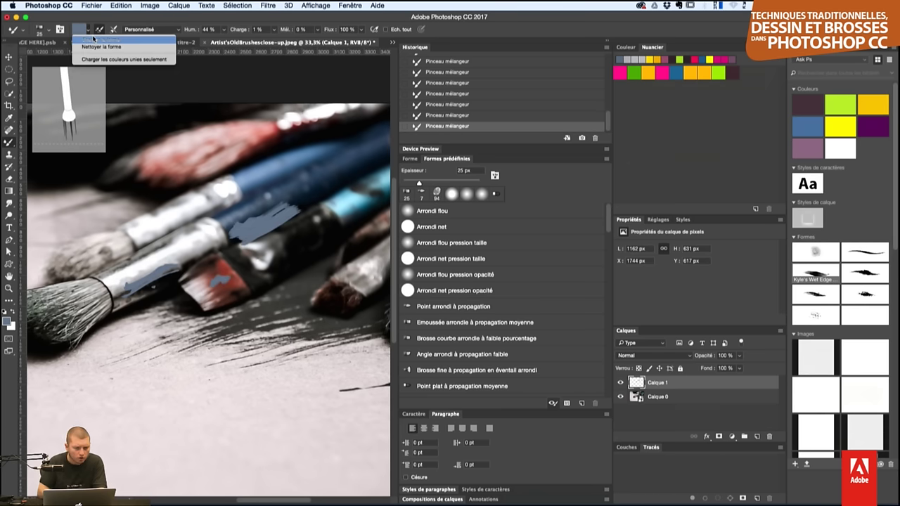
{"action": "left_click", "coordinate": [102, 48]}
{"action": "mouse_move", "coordinate": [214, 287]}
{"action": "left_mouse_down"}
{"action": "mouse_move", "coordinate": [232, 294]}
{"action": "mouse_move", "coordinate": [215, 306]}
{"action": "mouse_move", "coordinate": [257, 297]}
{"action": "mouse_move", "coordinate": [318, 247]}
{"action": "left_mouse_up"}
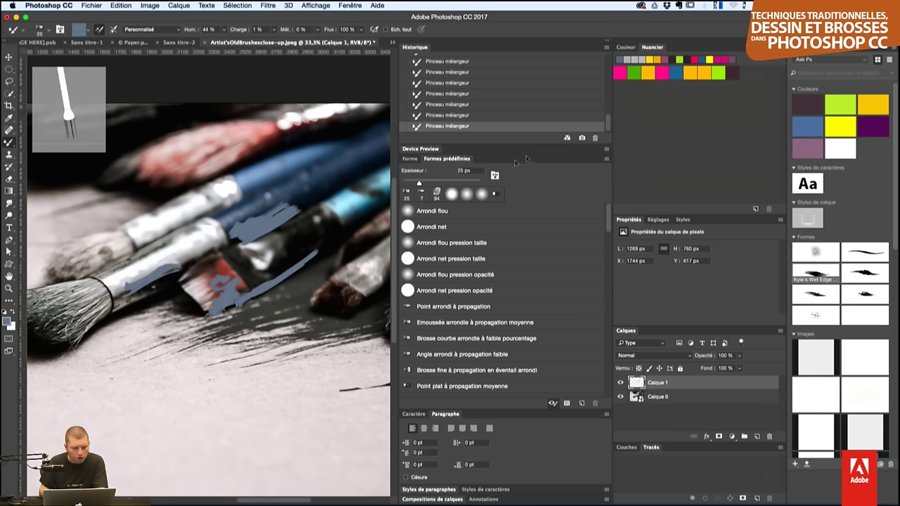
{"action": "key", "text": "super+a"}
{"action": "key", "text": "Delete"}
{"action": "key", "text": "super+d"}
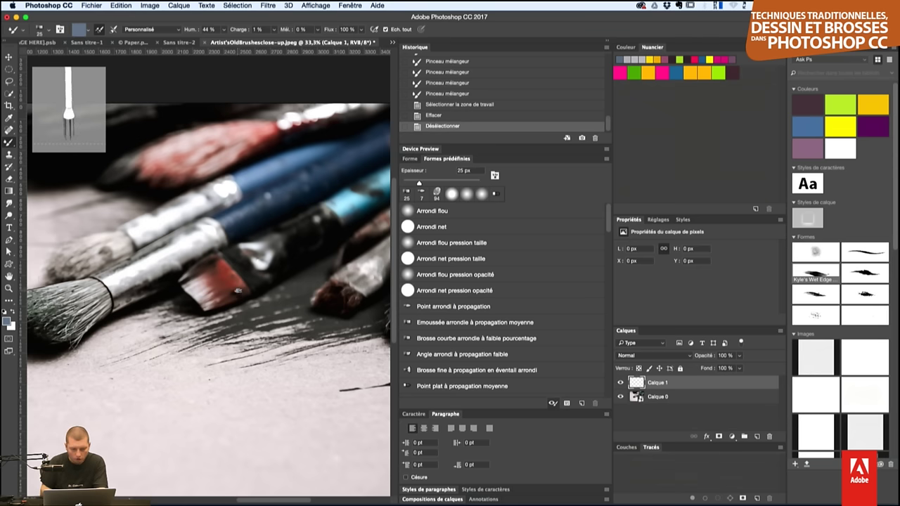
- Zoom to 100% and cover the red brush tip and blue handle with blue-grey strokes
{"action": "mouse_move", "coordinate": [237, 290]}
{"action": "left_mouse_down"}
{"action": "mouse_move", "coordinate": [222, 304]}
{"action": "mouse_move", "coordinate": [239, 281]}
{"action": "mouse_move", "coordinate": [245, 301]}
{"action": "left_mouse_up"}
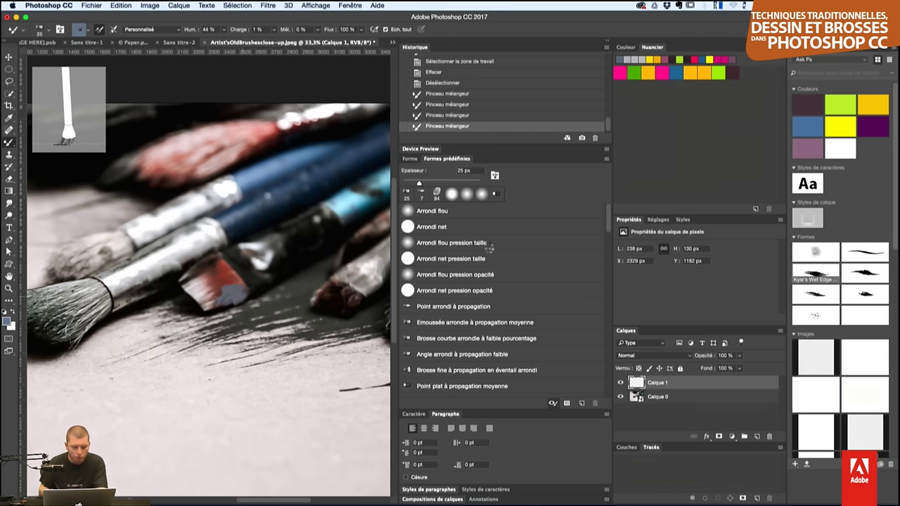
{"action": "key", "text": "super+plus"}
{"action": "key", "text": "super+plus"}
{"action": "key", "text": "super+plus"}
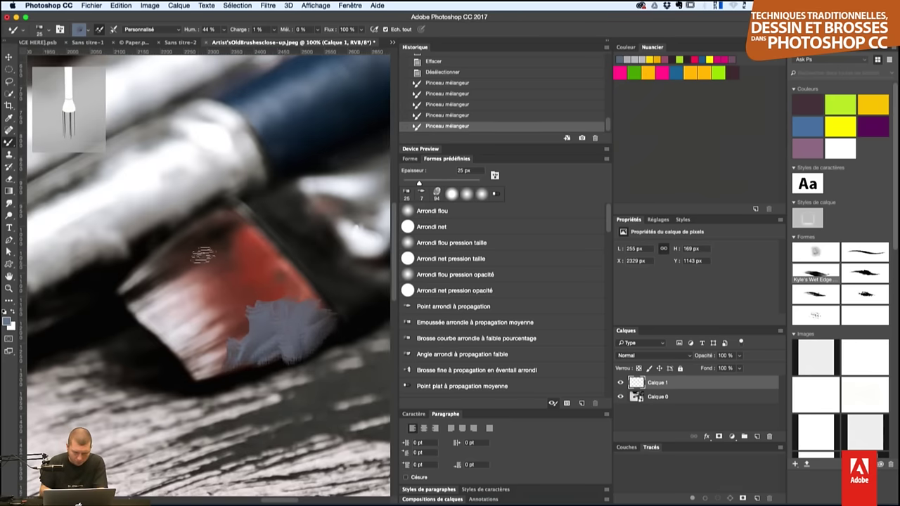
{"action": "left_click_drag", "start_coordinate": [204, 254], "coordinate": [239, 229]}
{"action": "mouse_move", "coordinate": [232, 260]}
{"action": "left_mouse_down"}
{"action": "mouse_move", "coordinate": [266, 255]}
{"action": "mouse_move", "coordinate": [304, 286]}
{"action": "left_mouse_up"}
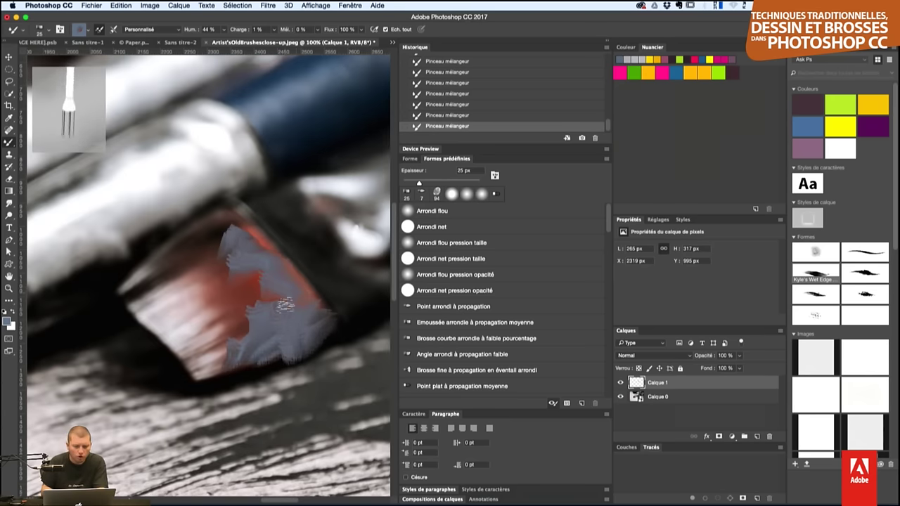
{"action": "mouse_move", "coordinate": [262, 289]}
{"action": "left_mouse_down"}
{"action": "mouse_move", "coordinate": [222, 278]}
{"action": "mouse_move", "coordinate": [257, 234]}
{"action": "left_mouse_up"}
{"action": "mouse_move", "coordinate": [273, 121]}
{"action": "left_mouse_down"}
{"action": "mouse_move", "coordinate": [281, 153]}
{"action": "mouse_move", "coordinate": [316, 137]}
{"action": "left_mouse_up"}
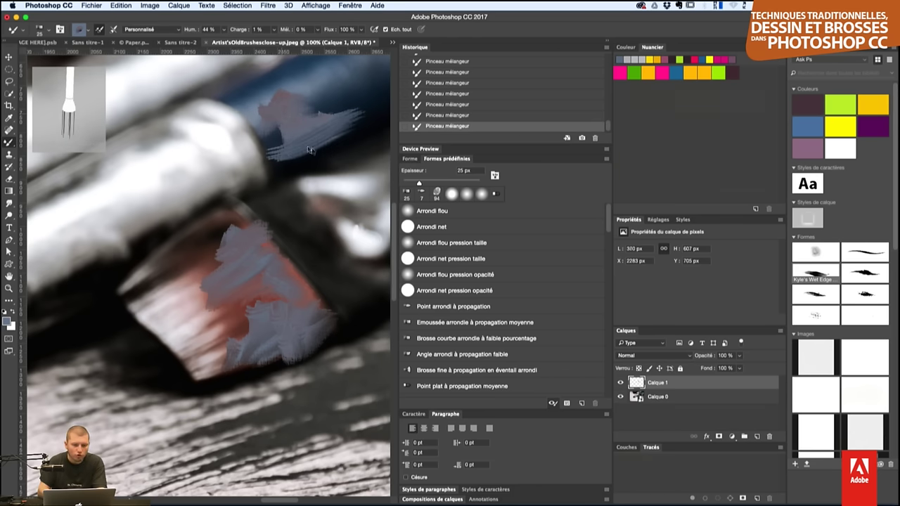
- Choose the Curve - Flat Smeary tool preset
{"action": "left_click", "coordinate": [40, 29]}
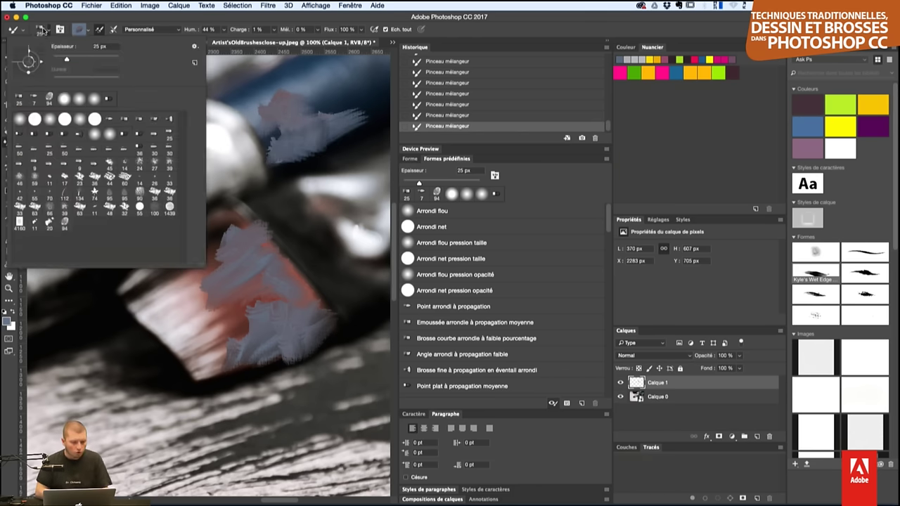
{"action": "left_click", "coordinate": [47, 32]}
{"action": "left_click", "coordinate": [12, 29]}
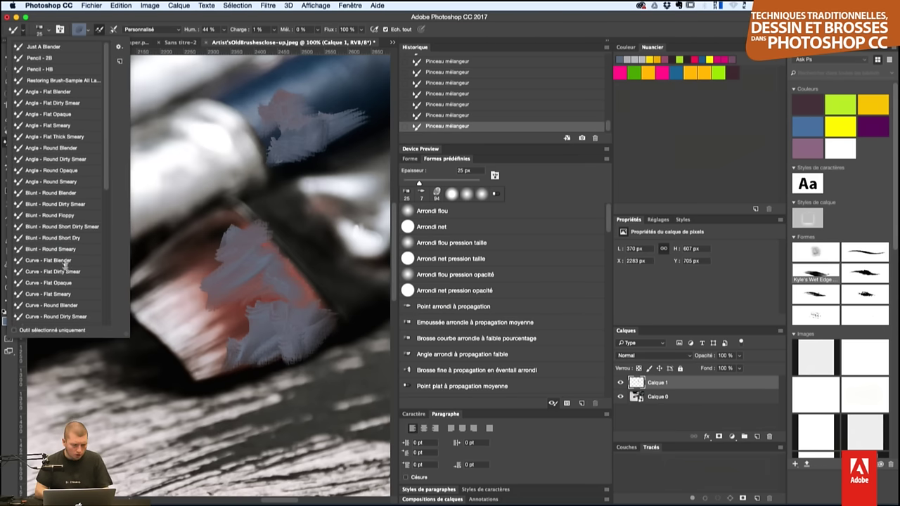
{"action": "scroll", "coordinate": [60, 239], "scroll_direction": "down", "scroll_amount": 5}
{"action": "left_click", "coordinate": [69, 221]}
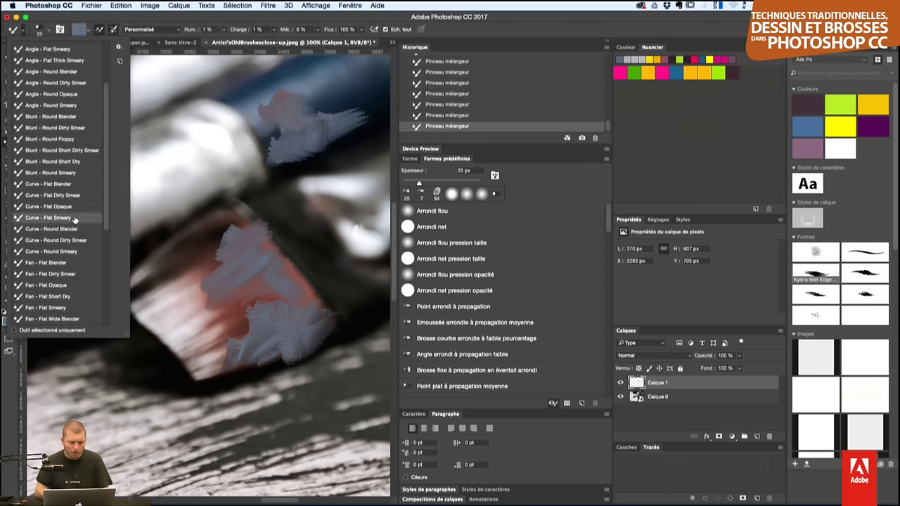
{"action": "left_click", "coordinate": [352, 299]}
- Paint grey-blue strokes on the brushes, spreading them down and left, then zoom to 66.7%
{"action": "mouse_move", "coordinate": [354, 299]}
{"action": "left_mouse_down"}
{"action": "mouse_move", "coordinate": [339, 321]}
{"action": "mouse_move", "coordinate": [320, 242]}
{"action": "left_mouse_up"}
{"action": "mouse_move", "coordinate": [390, 204]}
{"action": "left_mouse_down"}
{"action": "mouse_move", "coordinate": [222, 239]}
{"action": "mouse_move", "coordinate": [262, 227]}
{"action": "left_mouse_up"}
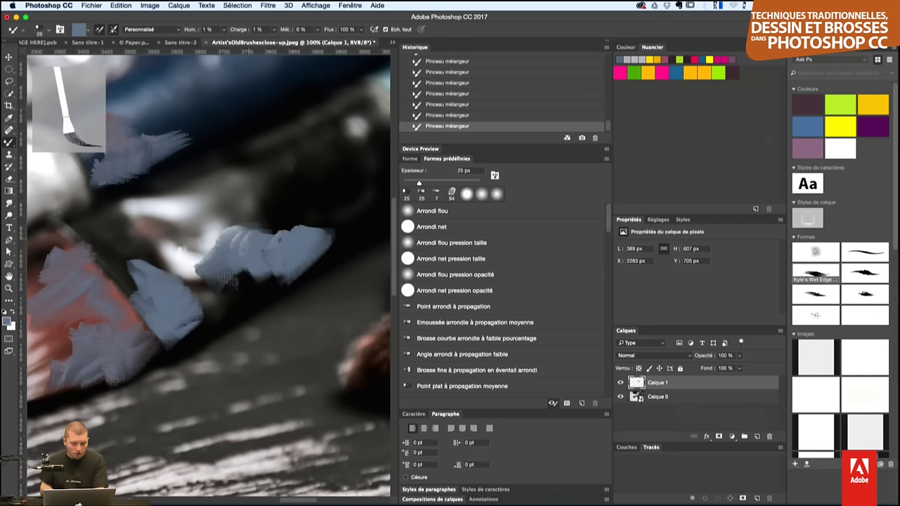
{"action": "mouse_move", "coordinate": [261, 225]}
{"action": "left_mouse_down"}
{"action": "mouse_move", "coordinate": [220, 258]}
{"action": "mouse_move", "coordinate": [310, 207]}
{"action": "left_mouse_up"}
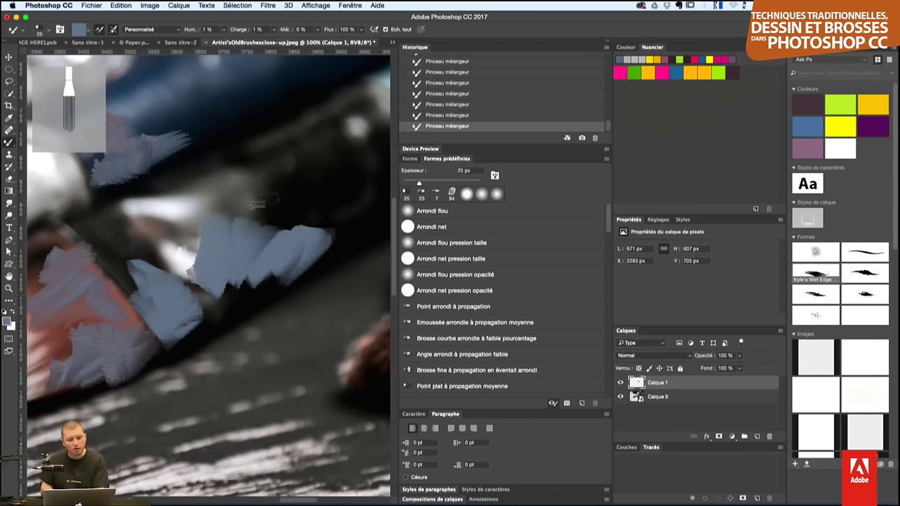
{"action": "key", "text": "super+minus"}
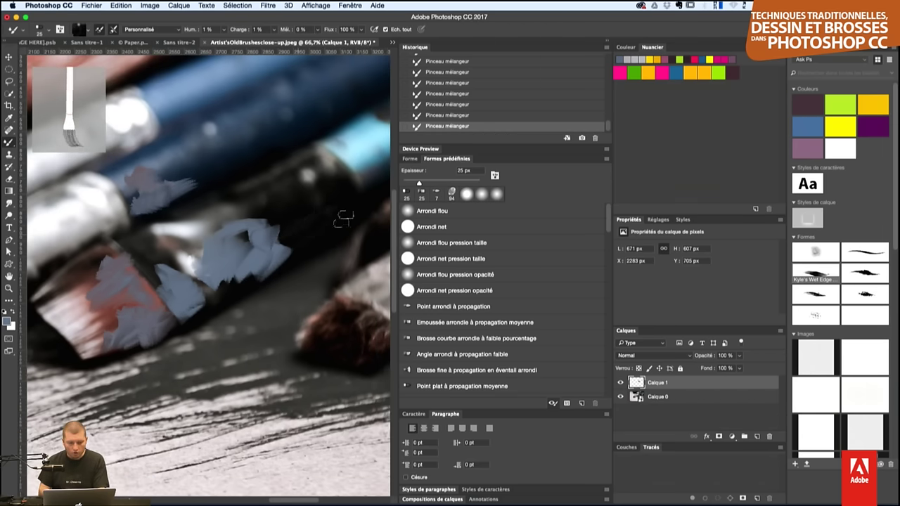
- Sample light blue from the cyan handle and smear it along the handle and lower left
{"action": "left_click", "coordinate": [366, 142], "text": "alt"}
{"action": "mouse_move", "coordinate": [366, 142]}
{"action": "left_mouse_down"}
{"action": "mouse_move", "coordinate": [274, 188]}
{"action": "mouse_move", "coordinate": [341, 166]}
{"action": "mouse_move", "coordinate": [360, 134]}
{"action": "mouse_move", "coordinate": [290, 232]}
{"action": "mouse_move", "coordinate": [299, 200]}
{"action": "mouse_move", "coordinate": [356, 174]}
{"action": "mouse_move", "coordinate": [248, 238]}
{"action": "mouse_move", "coordinate": [150, 312]}
{"action": "left_mouse_up"}
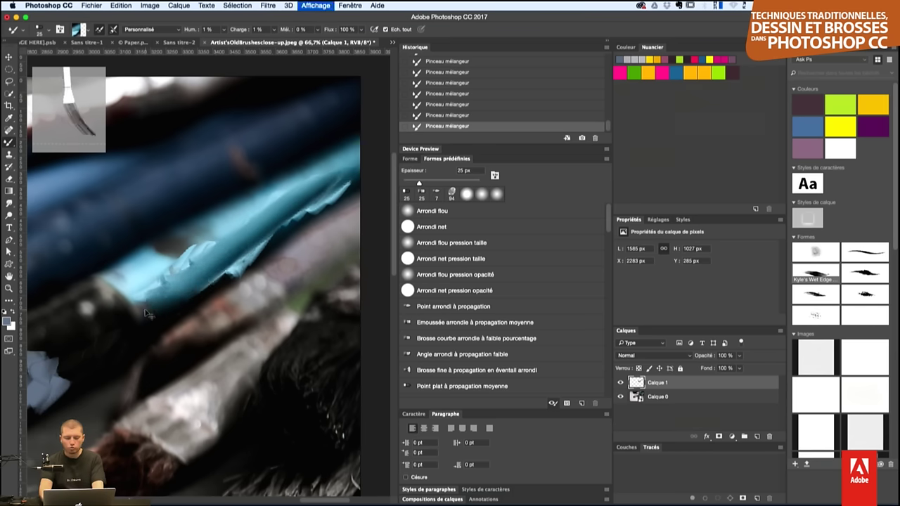
{"action": "key", "text": "ctrl+minus"}
{"action": "key", "text": "ctrl+plus"}
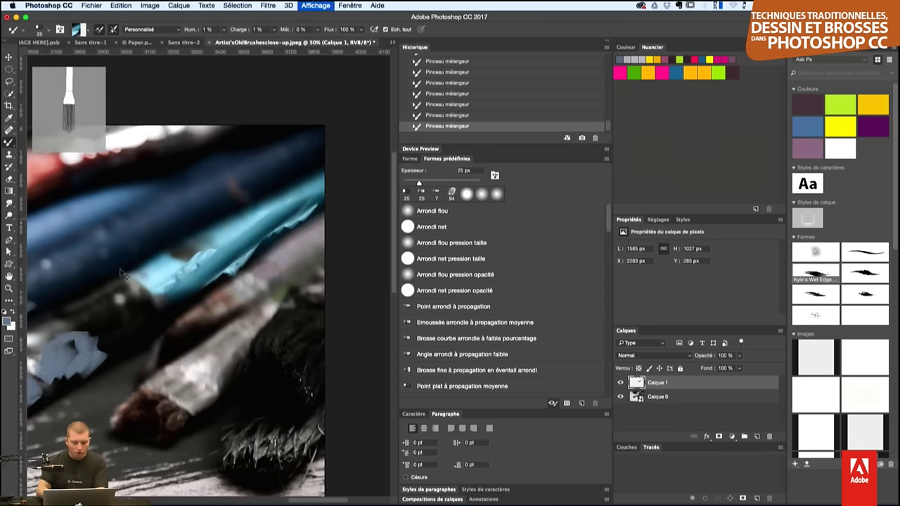
{"action": "left_click_drag", "start_coordinate": [129, 314], "coordinate": [211, 267]}
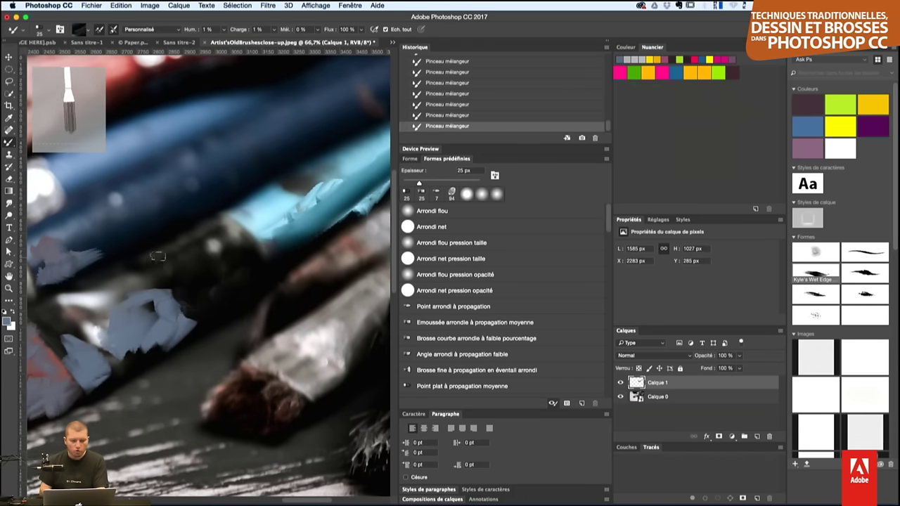
{"action": "mouse_move", "coordinate": [193, 247]}
{"action": "left_mouse_down"}
{"action": "mouse_move", "coordinate": [318, 177]}
{"action": "mouse_move", "coordinate": [254, 201]}
{"action": "mouse_move", "coordinate": [365, 141]}
{"action": "mouse_move", "coordinate": [320, 202]}
{"action": "mouse_move", "coordinate": [343, 166]}
{"action": "mouse_move", "coordinate": [273, 209]}
{"action": "left_mouse_up"}
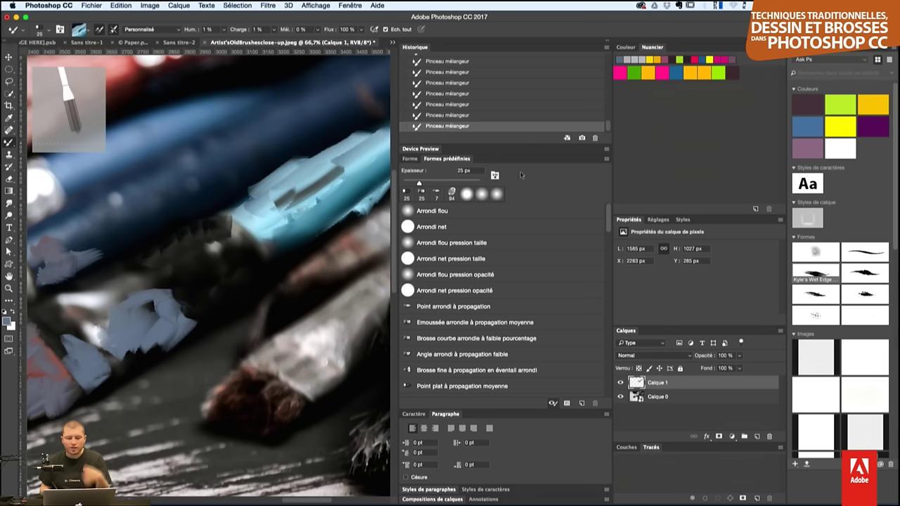
{"action": "mouse_move", "coordinate": [97, 289]}
{"action": "left_mouse_down"}
{"action": "mouse_move", "coordinate": [77, 301]}
{"action": "mouse_move", "coordinate": [116, 308]}
{"action": "left_mouse_up"}
{"action": "left_click", "coordinate": [620, 397]}
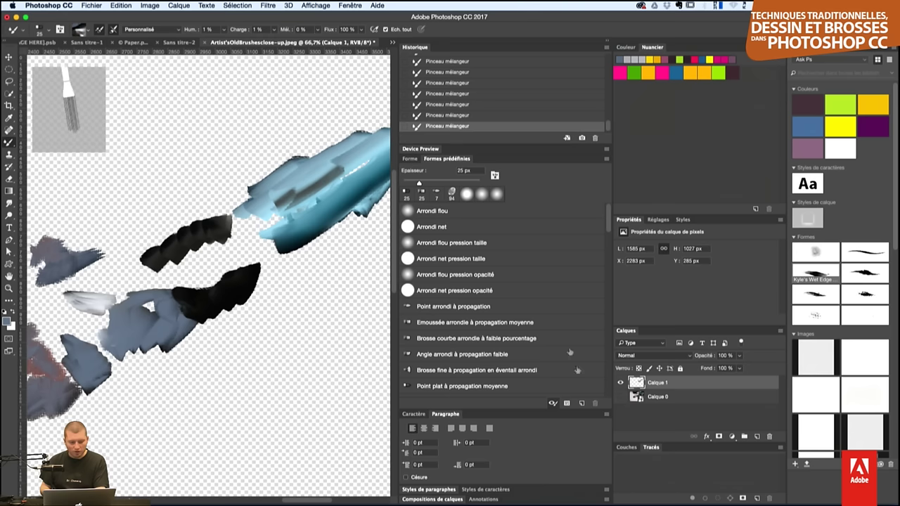
{"action": "key", "text": "ctrl+minus"}
{"action": "key", "text": "ctrl+minus"}
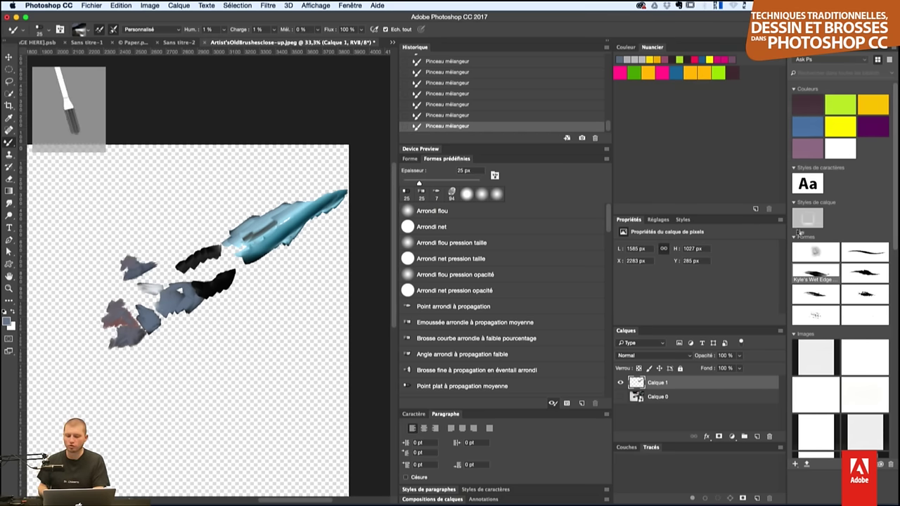
{"action": "left_click", "coordinate": [620, 397]}
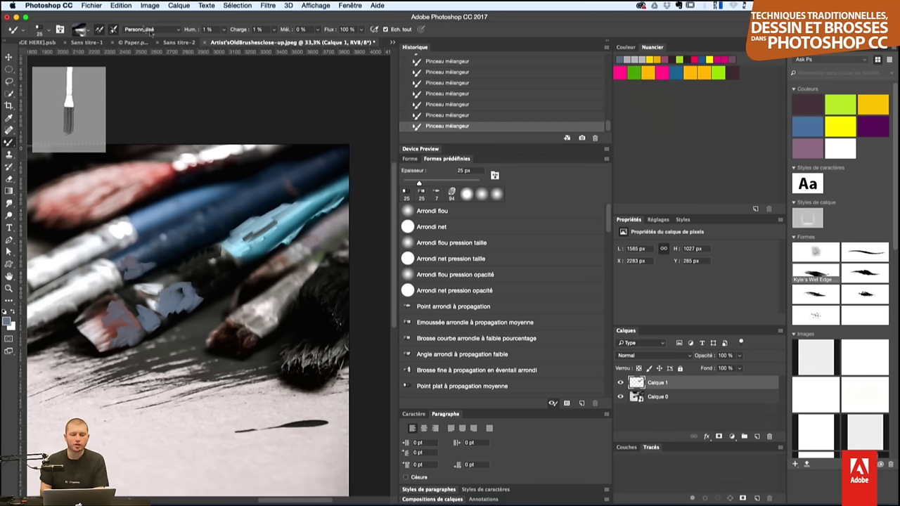
- Try the Fan - Flat Opaque preset with one blue-grey smear, then undo it
{"action": "left_click", "coordinate": [21, 29]}
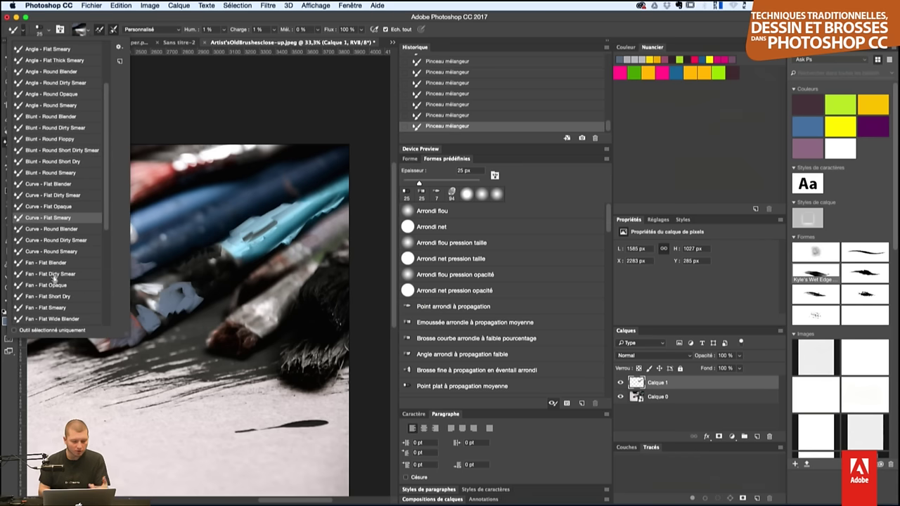
{"action": "left_click", "coordinate": [63, 286]}
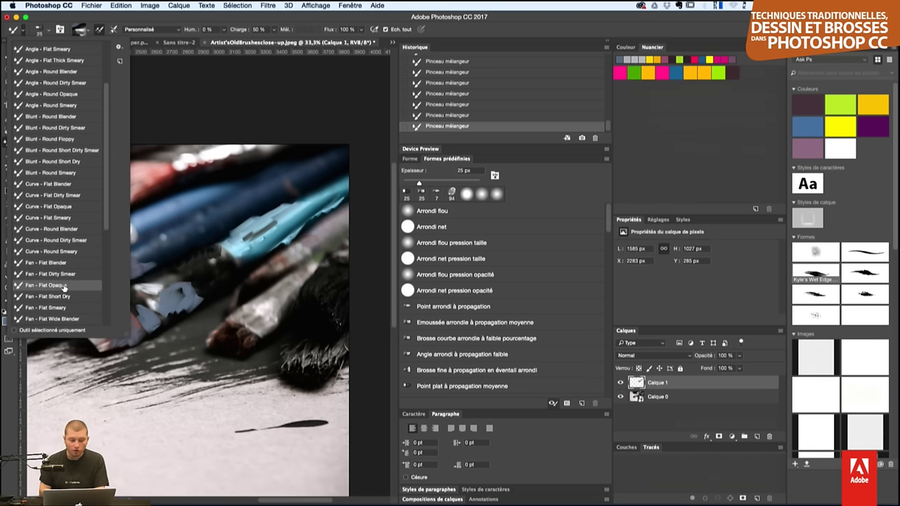
{"action": "left_click", "coordinate": [274, 273]}
{"action": "left_click_drag", "start_coordinate": [274, 273], "coordinate": [341, 231]}
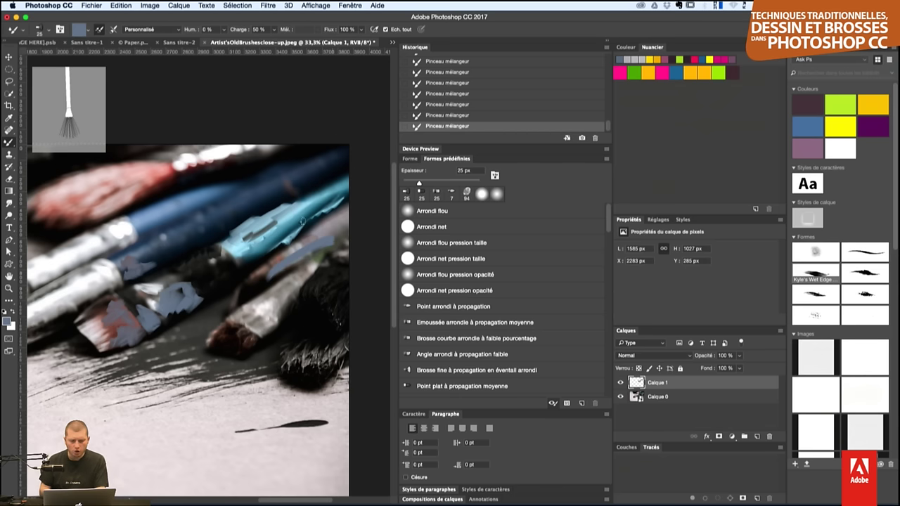
{"action": "key", "text": "ctrl+z"}
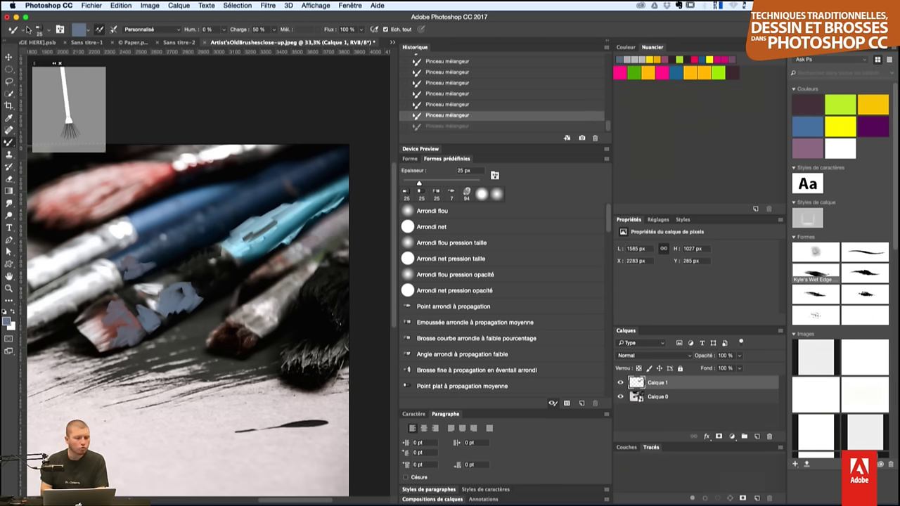
- Switch to Fan - Flat Wide Blender and smear the black bristles and lower canvas
{"action": "left_click", "coordinate": [24, 29]}
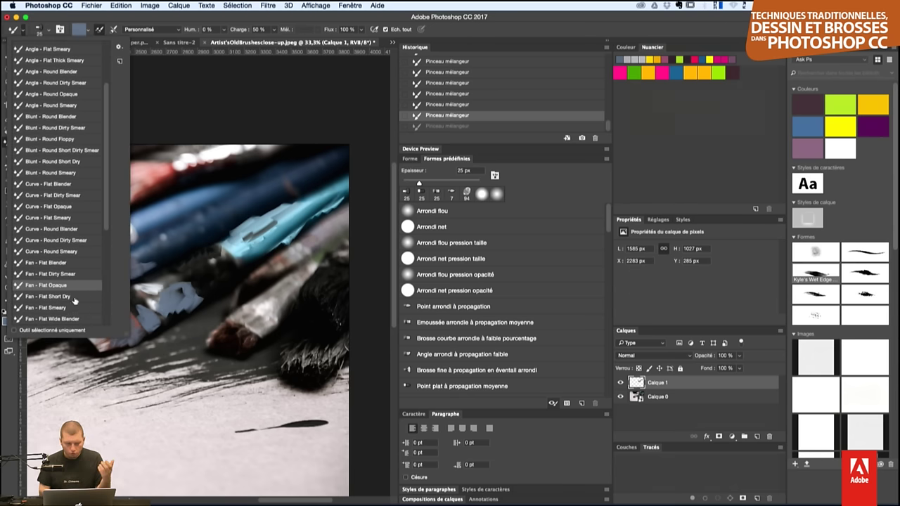
{"action": "left_click", "coordinate": [74, 308]}
{"action": "left_click", "coordinate": [78, 320]}
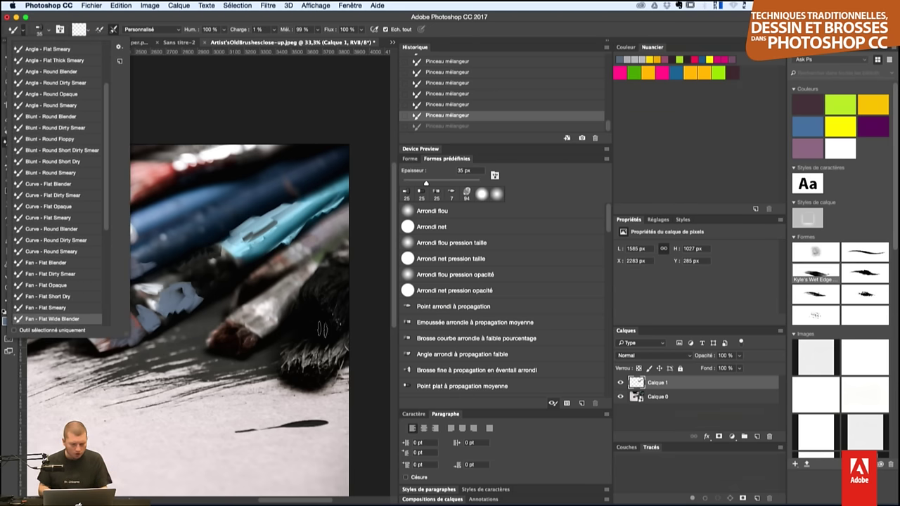
{"action": "left_click_drag", "start_coordinate": [321, 328], "coordinate": [289, 310]}
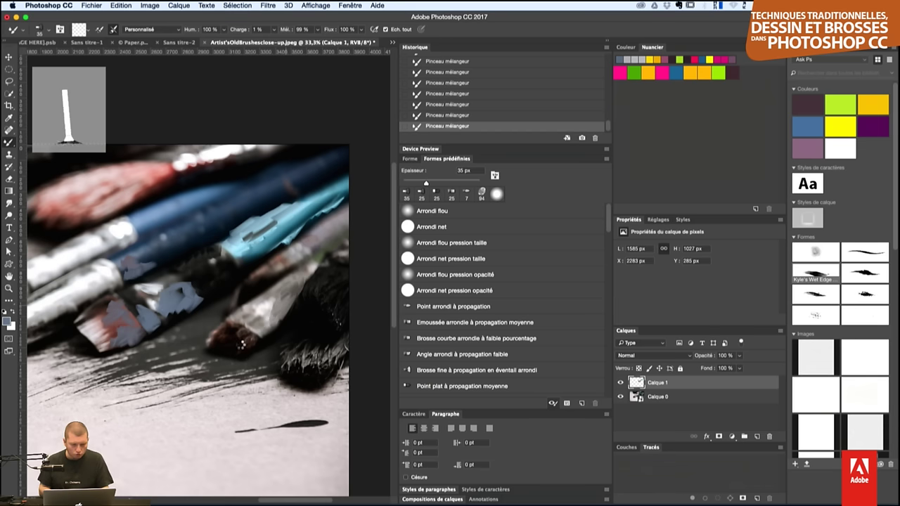
{"action": "mouse_move", "coordinate": [257, 326]}
{"action": "left_mouse_down"}
{"action": "mouse_move", "coordinate": [227, 338]}
{"action": "mouse_move", "coordinate": [325, 352]}
{"action": "left_mouse_up"}
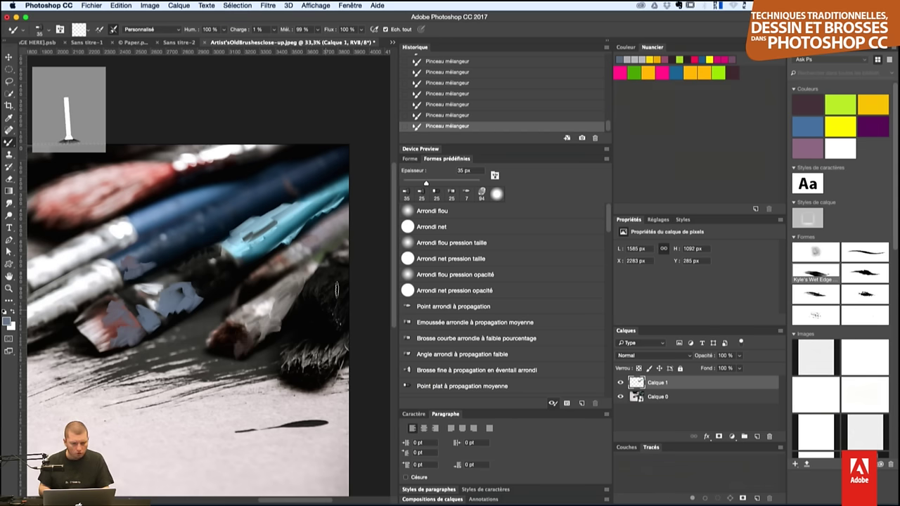
{"action": "left_click_drag", "start_coordinate": [326, 288], "coordinate": [339, 345]}
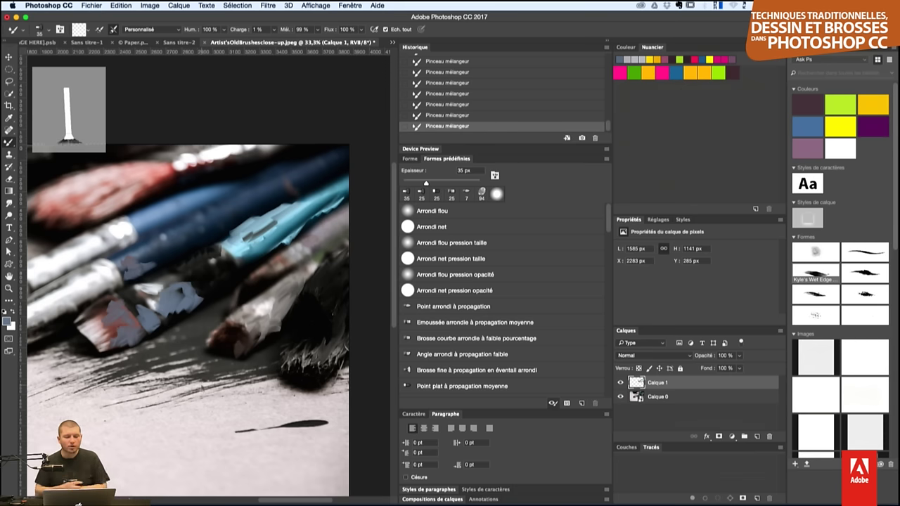
{"action": "mouse_move", "coordinate": [236, 380]}
{"action": "left_mouse_down"}
{"action": "mouse_move", "coordinate": [184, 391]}
{"action": "mouse_move", "coordinate": [211, 334]}
{"action": "left_mouse_up"}
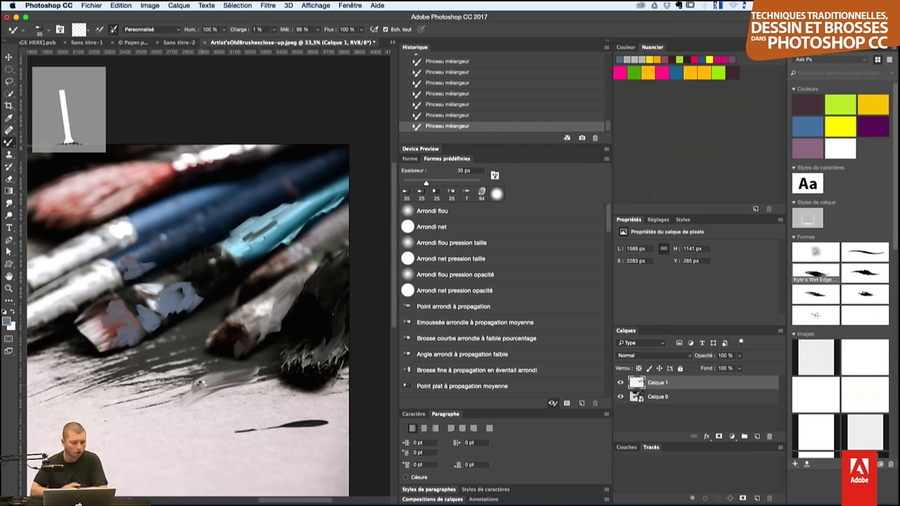
- Zoom to 50%, add dark grey smears lower left, and smear the red brush tip leftward
{"action": "key", "text": "super+plus"}
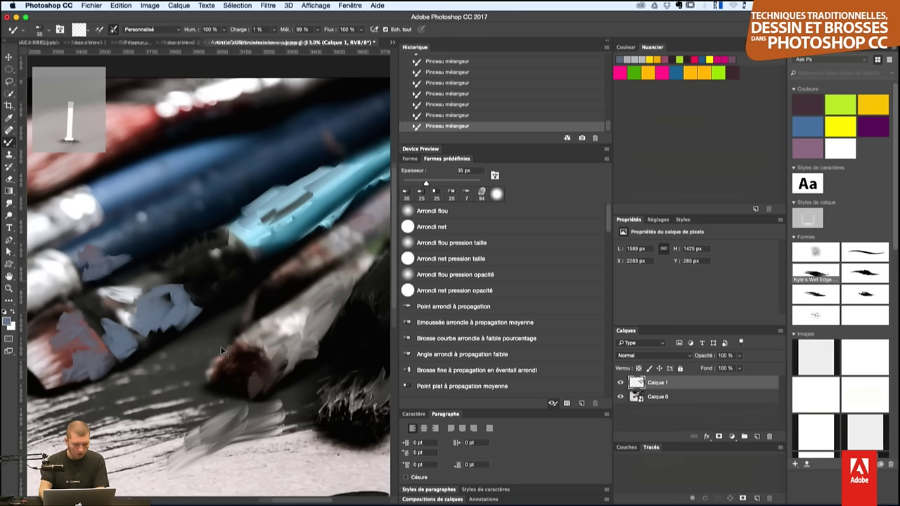
{"action": "left_click_drag", "start_coordinate": [238, 316], "coordinate": [270, 298]}
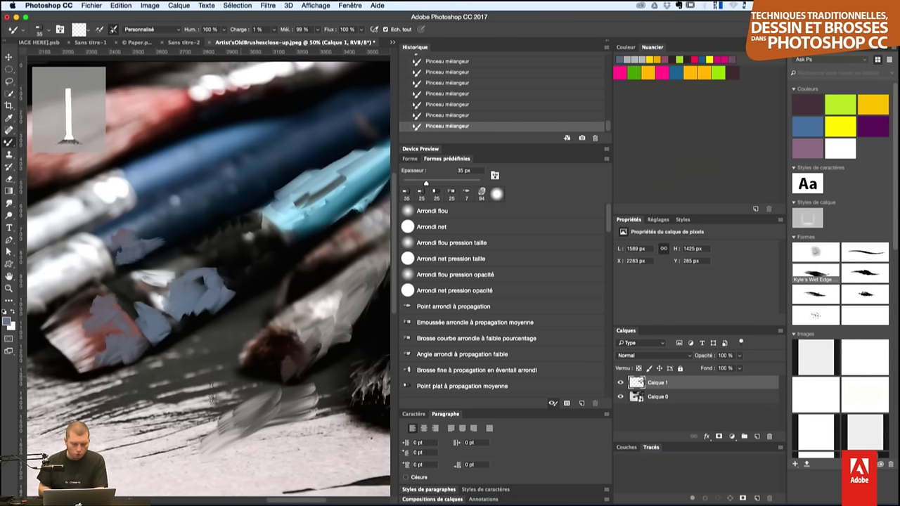
{"action": "mouse_move", "coordinate": [213, 385]}
{"action": "left_mouse_down"}
{"action": "mouse_move", "coordinate": [255, 340]}
{"action": "mouse_move", "coordinate": [266, 360]}
{"action": "mouse_move", "coordinate": [280, 349]}
{"action": "mouse_move", "coordinate": [295, 356]}
{"action": "left_mouse_up"}
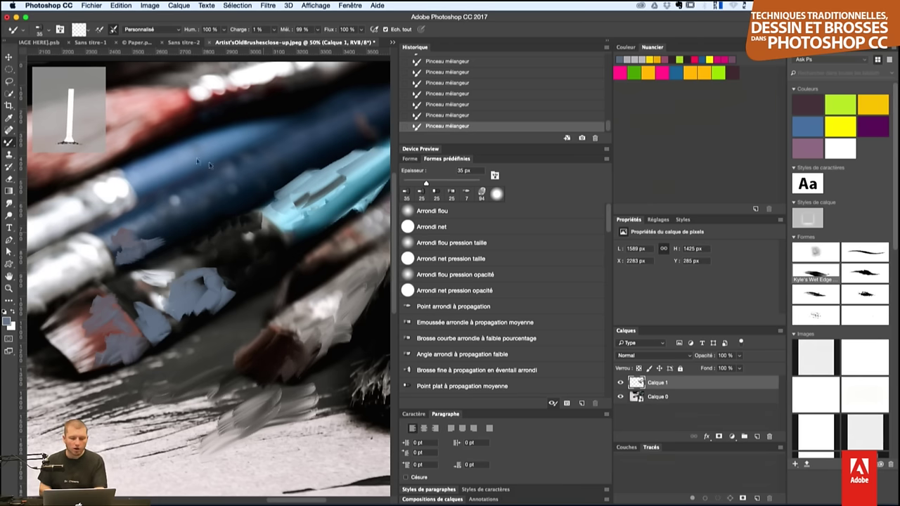
{"action": "scroll", "coordinate": [287, 201], "scroll_direction": "up", "scroll_amount": 5}
{"action": "scroll", "coordinate": [287, 200], "scroll_direction": "left", "scroll_amount": 7}
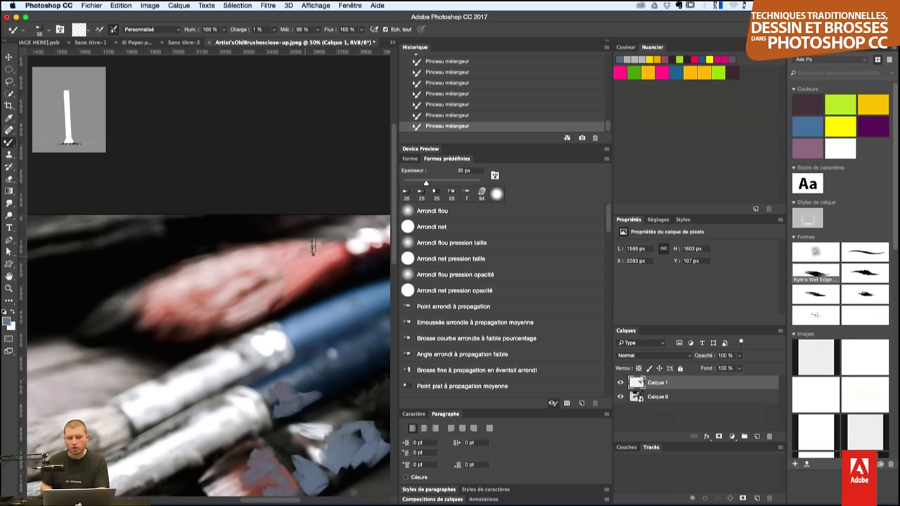
{"action": "mouse_move", "coordinate": [311, 246]}
{"action": "left_mouse_down"}
{"action": "mouse_move", "coordinate": [242, 255]}
{"action": "mouse_move", "coordinate": [285, 248]}
{"action": "left_mouse_up"}
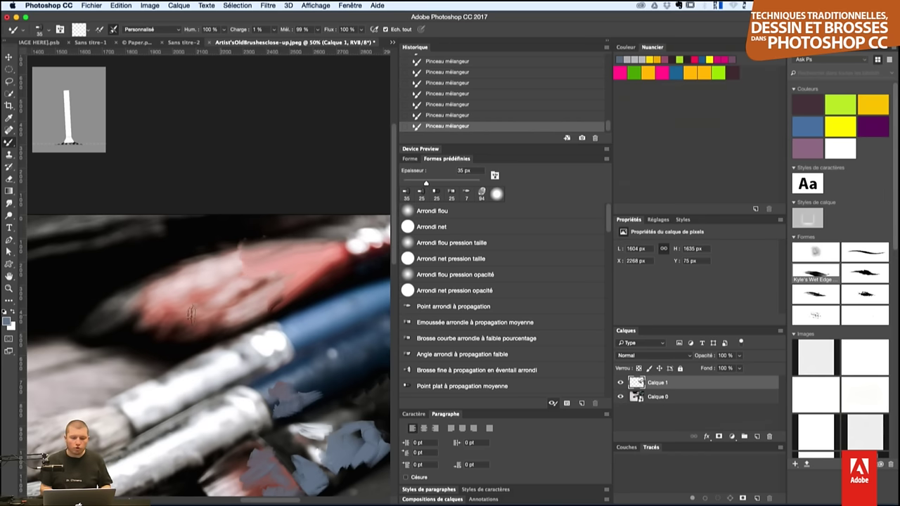
{"action": "mouse_move", "coordinate": [242, 257]}
{"action": "left_mouse_down"}
{"action": "mouse_move", "coordinate": [201, 288]}
{"action": "mouse_move", "coordinate": [140, 301]}
{"action": "mouse_move", "coordinate": [148, 306]}
{"action": "left_mouse_up"}
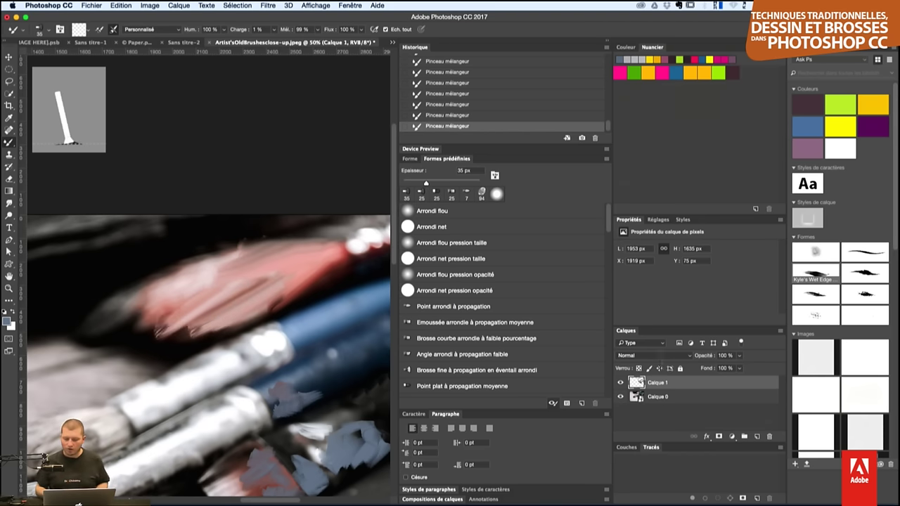
- Toggle layer visibility at 25% zoom to compare the photo with the paint strokes alone
{"action": "left_click", "coordinate": [621, 397]}
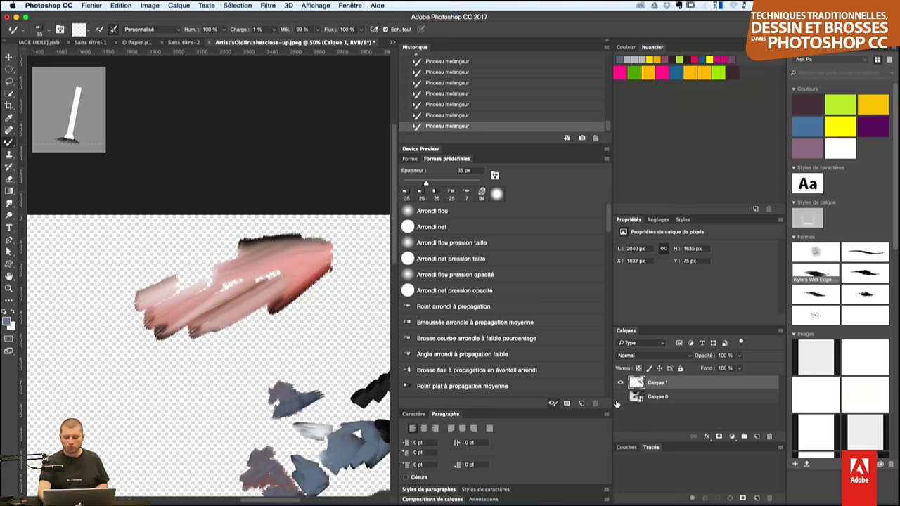
{"action": "key", "text": "ctrl+minus"}
{"action": "left_click", "coordinate": [621, 398]}
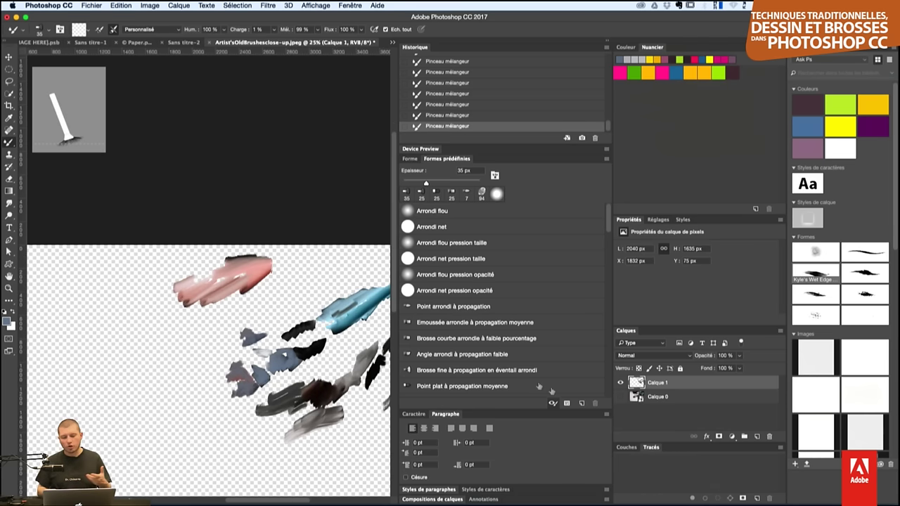
{"action": "left_click", "coordinate": [621, 397]}
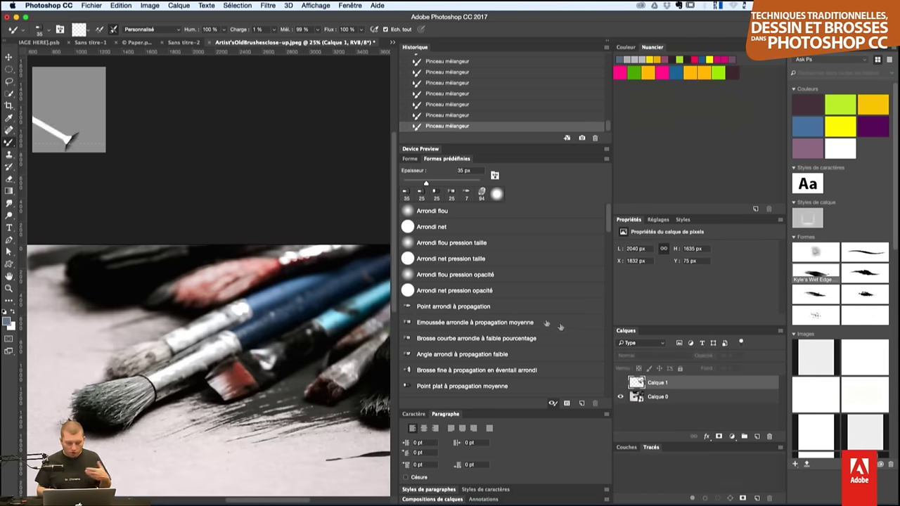
{"action": "scroll", "coordinate": [281, 288], "scroll_direction": "right", "scroll_amount": 3}
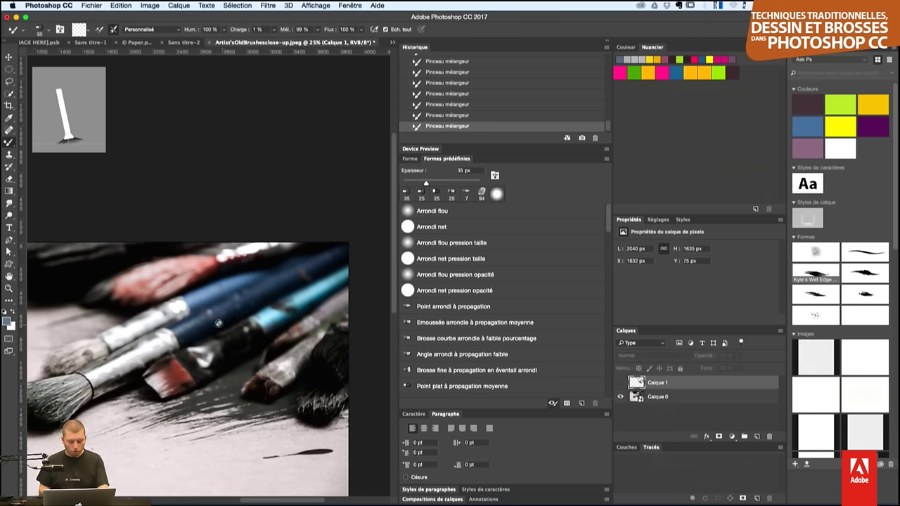
- Set the brush to 300 px, dismiss the hidden-layer warning, and paint a broad diagonal smear
{"action": "left_click_drag", "start_coordinate": [219, 323], "coordinate": [333, 262]}
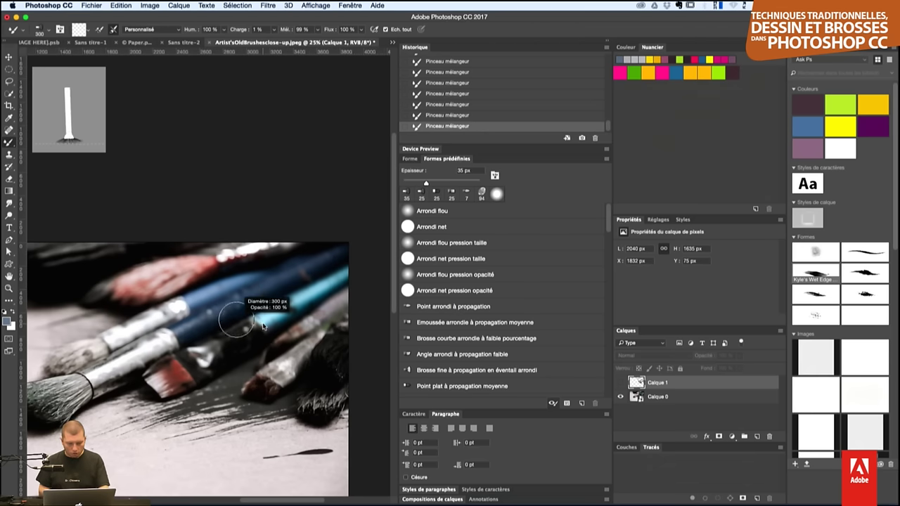
{"action": "left_click", "coordinate": [333, 262]}
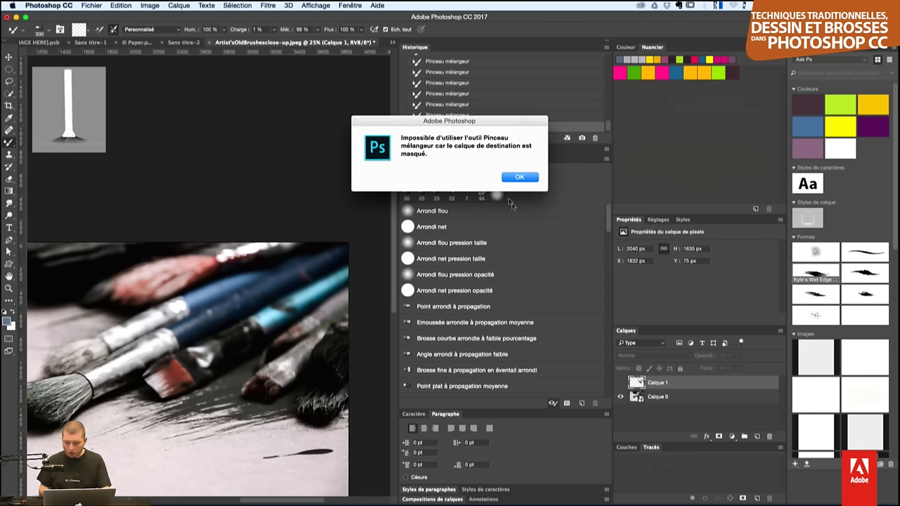
{"action": "key", "text": "Return"}
{"action": "left_click", "coordinate": [621, 382]}
{"action": "left_click_drag", "start_coordinate": [211, 366], "coordinate": [342, 299]}
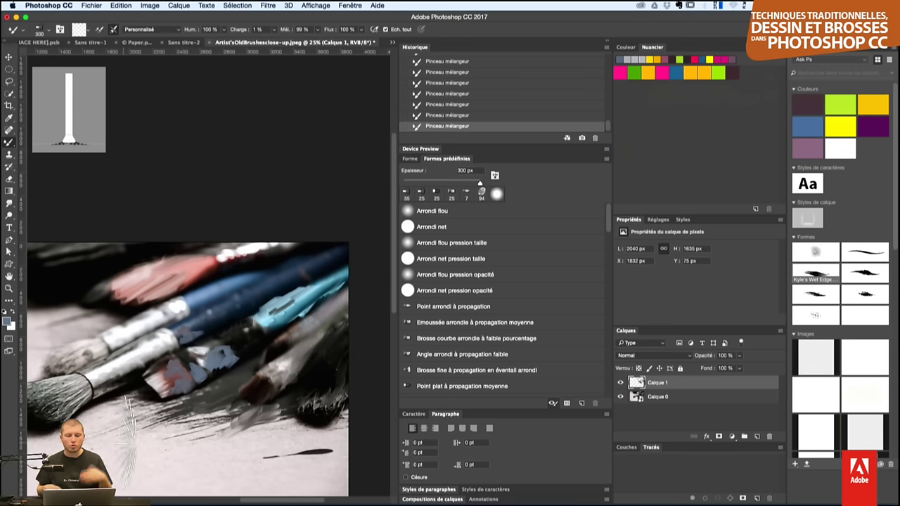
{"action": "left_click_drag", "start_coordinate": [330, 295], "coordinate": [133, 486]}
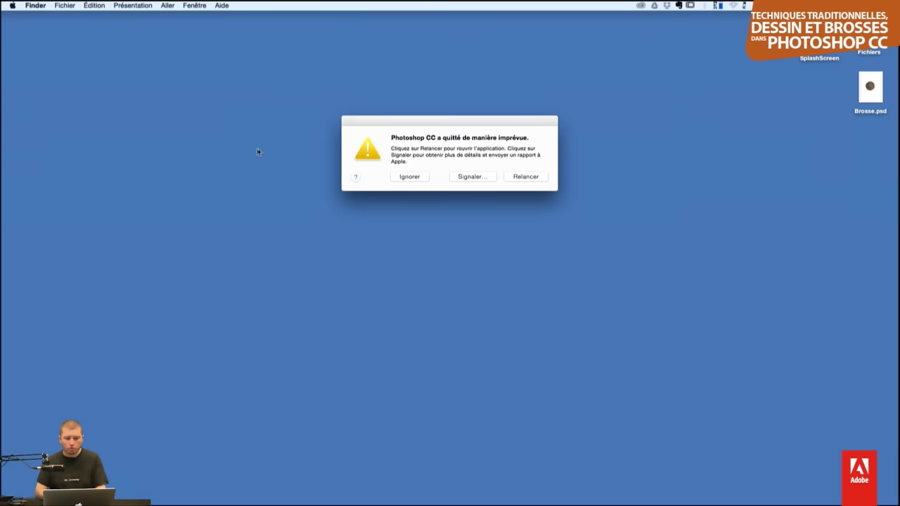
- Choose Relancer in the crash alert so Photoshop reopens with its recovered documents
{"action": "left_click", "coordinate": [536, 178]}
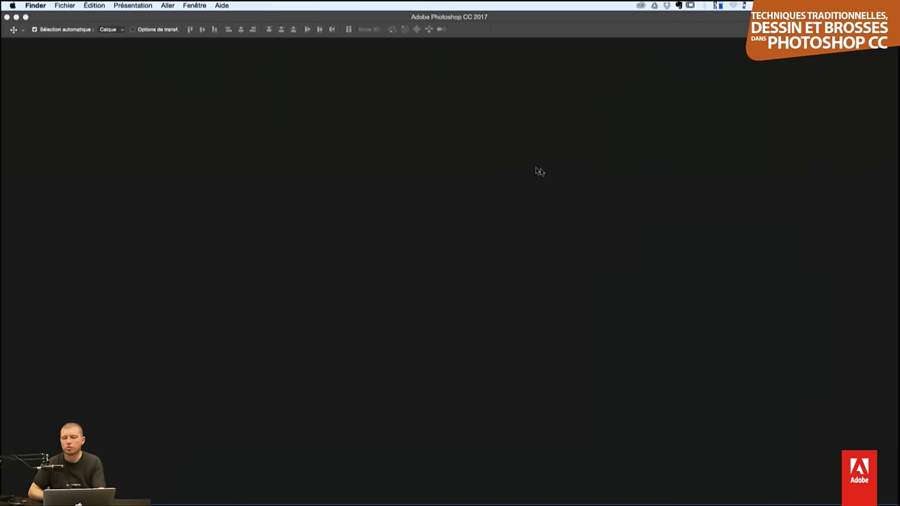
{"action": "left_click", "coordinate": [36, 6]}
{"action": "left_click", "coordinate": [36, 6]}
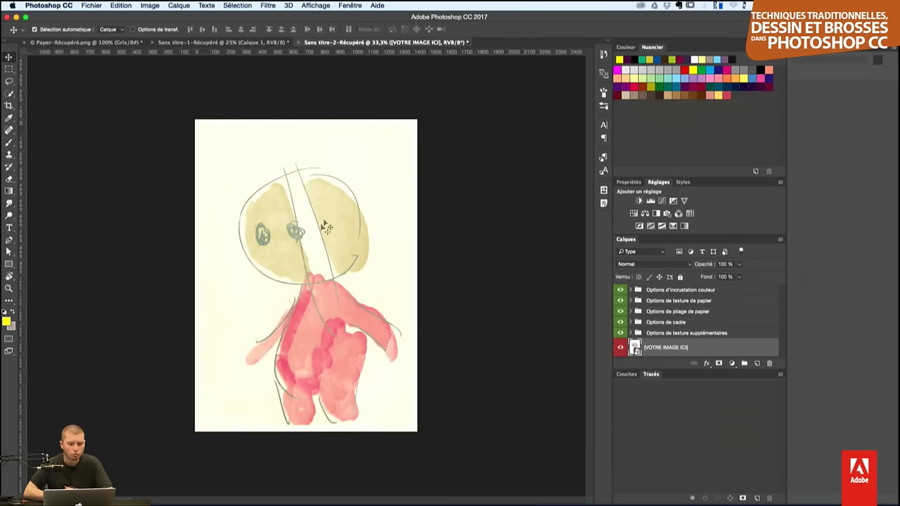
- Browse the recovered document tabs and briefly inspect the child's drawing's image layer style
{"action": "left_click", "coordinate": [290, 42]}
{"action": "left_click", "coordinate": [335, 43]}
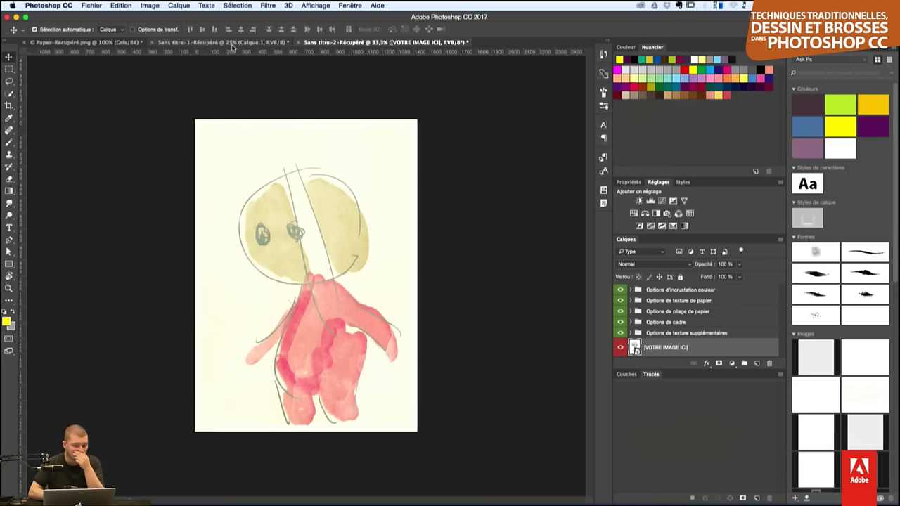
{"action": "left_click", "coordinate": [144, 43]}
{"action": "left_click", "coordinate": [186, 43]}
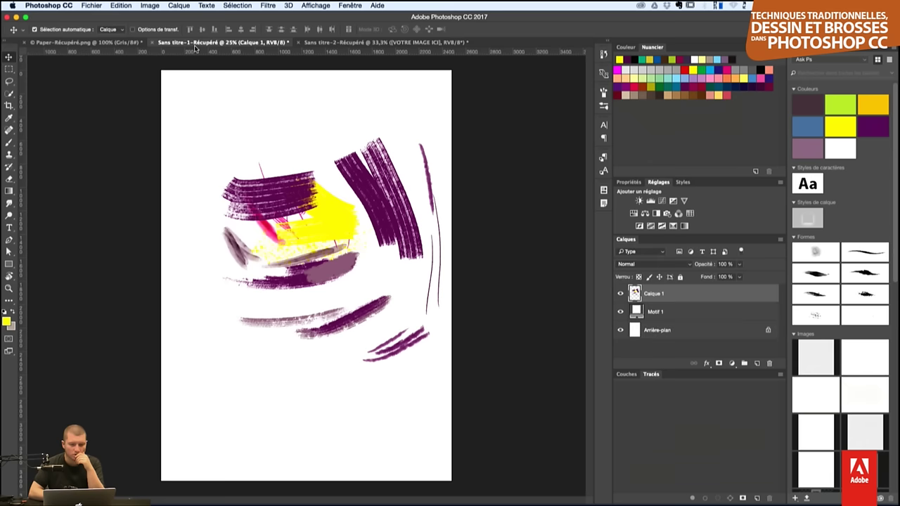
{"action": "left_click", "coordinate": [380, 43]}
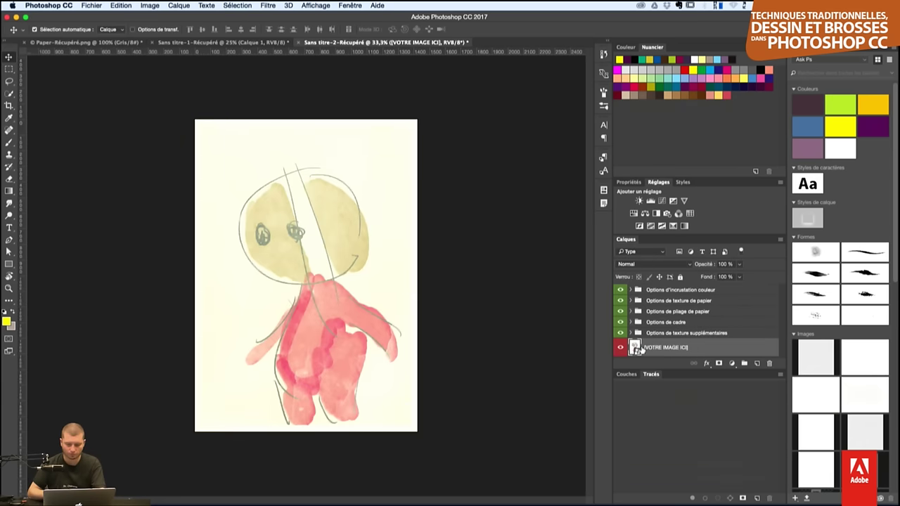
{"action": "double_click", "coordinate": [641, 350]}
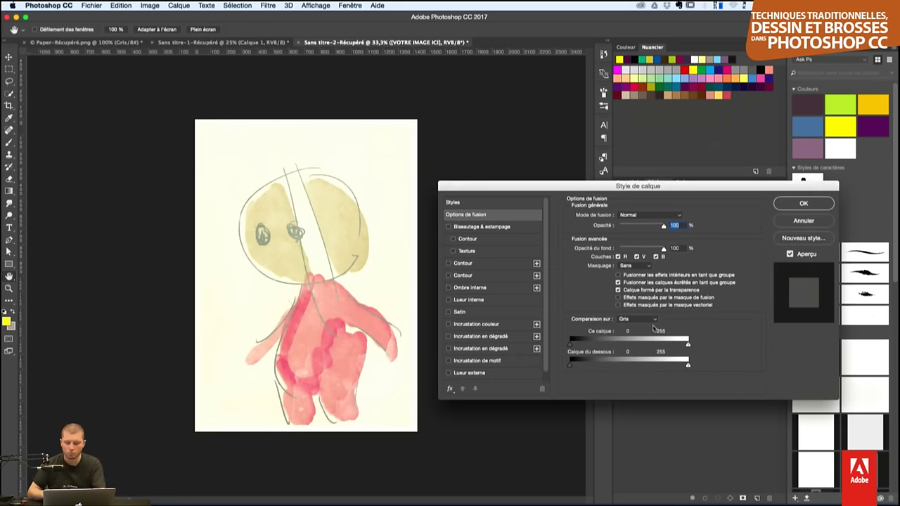
{"action": "key", "text": "Escape"}
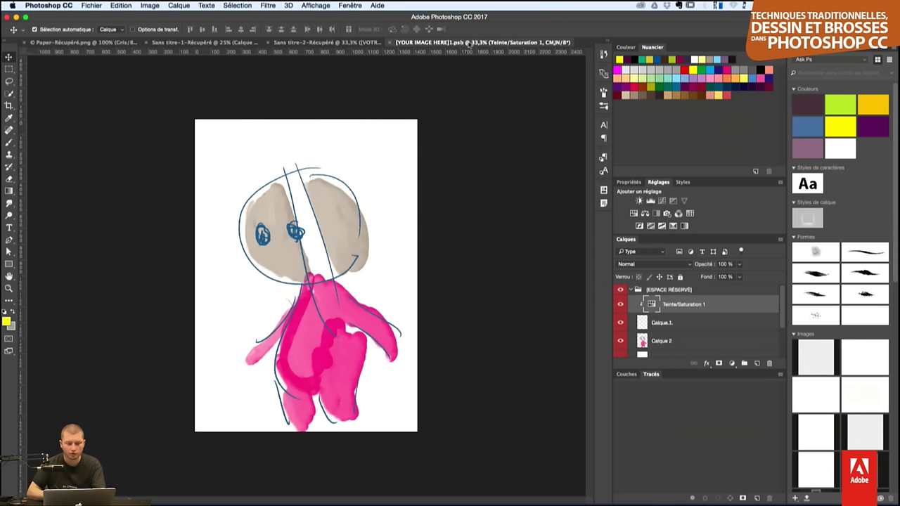
{"action": "scroll", "coordinate": [643, 320], "scroll_direction": "down", "scroll_amount": 1}
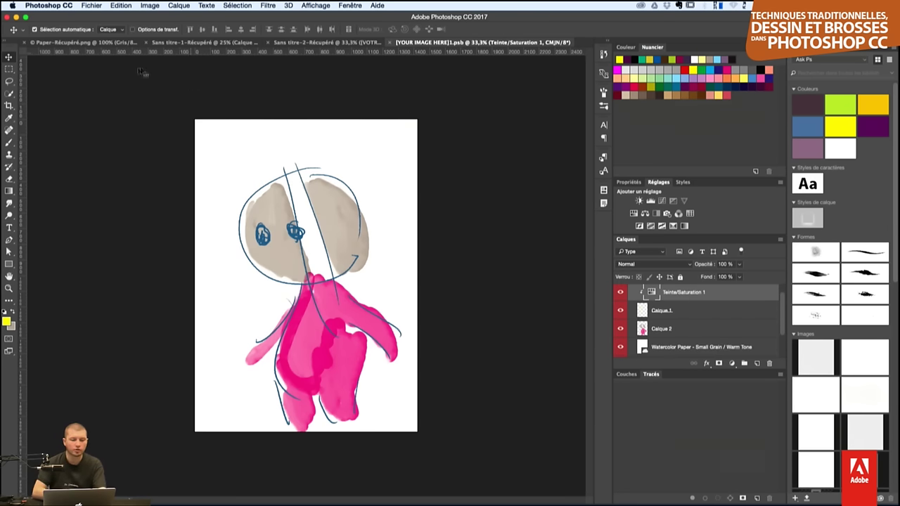
- Go to Sans titre-1-Récupéré via Paper-Récupéré and hide its Calque 1 strokes layer
{"action": "left_click", "coordinate": [117, 43]}
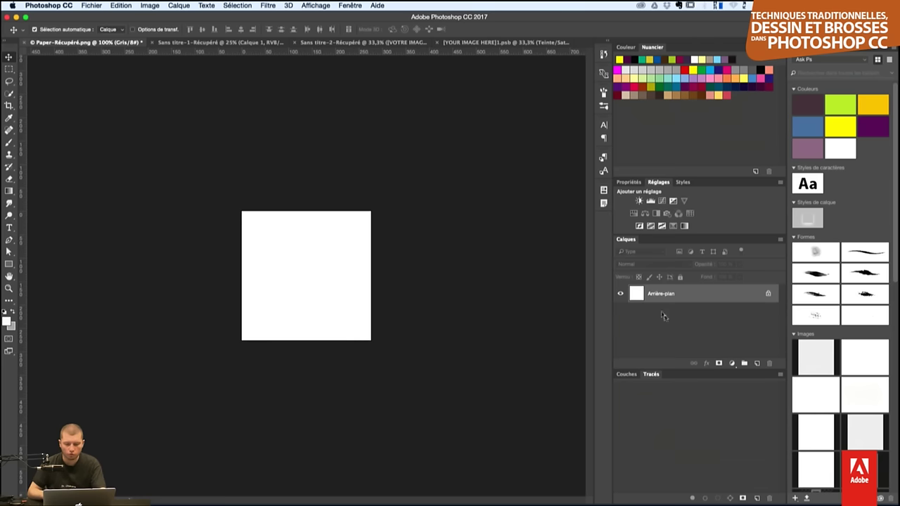
{"action": "left_click", "coordinate": [238, 44]}
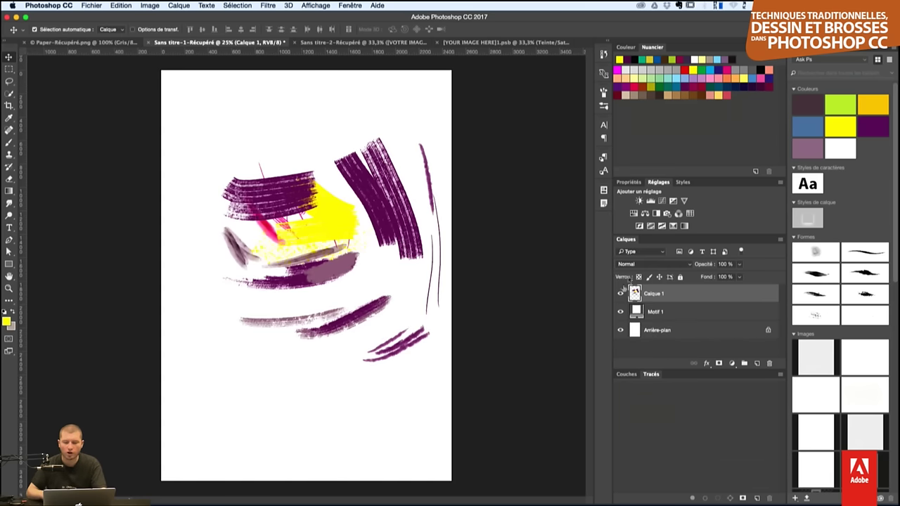
{"action": "left_click", "coordinate": [620, 294]}
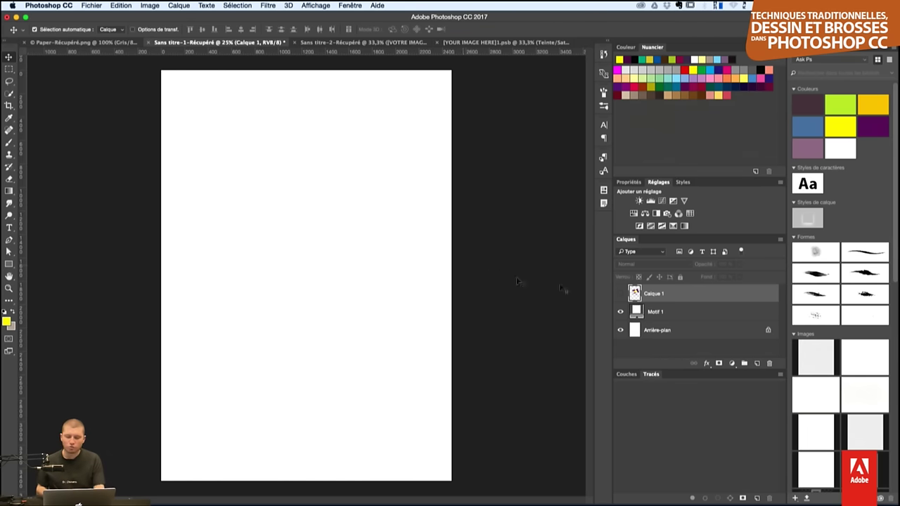
- Toggle Calque 1 back on, then add the empty Calque 2 layer above it
{"action": "left_click", "coordinate": [619, 295]}
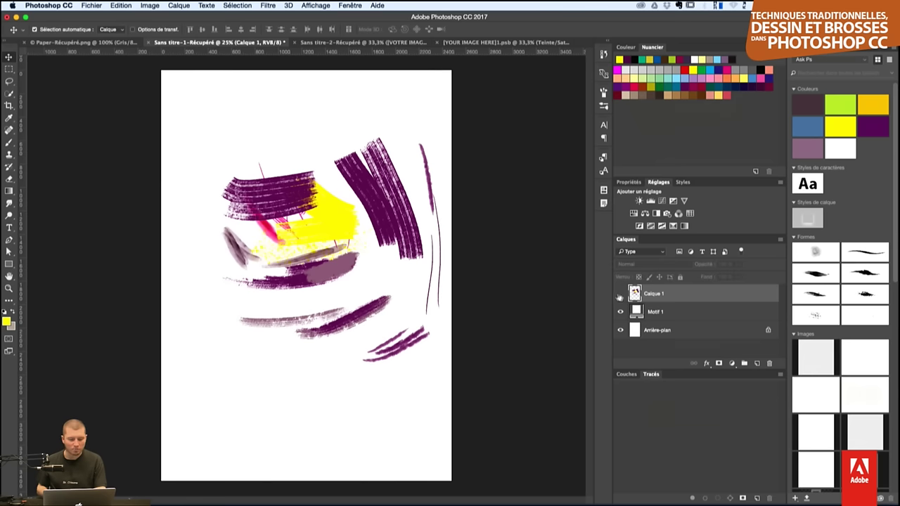
{"action": "left_click", "coordinate": [758, 363]}
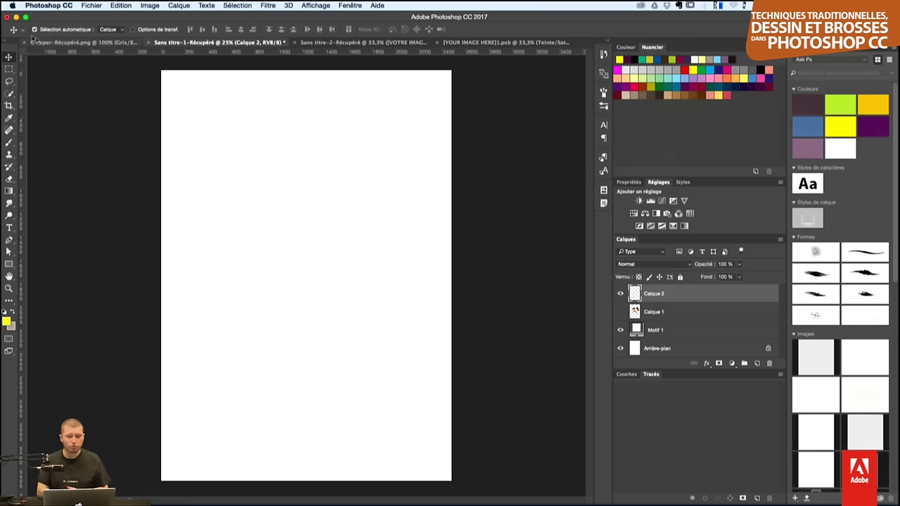
- Paint vertical blue #496E9B wet-edge strokes with the brush
{"action": "left_click", "coordinate": [816, 273]}
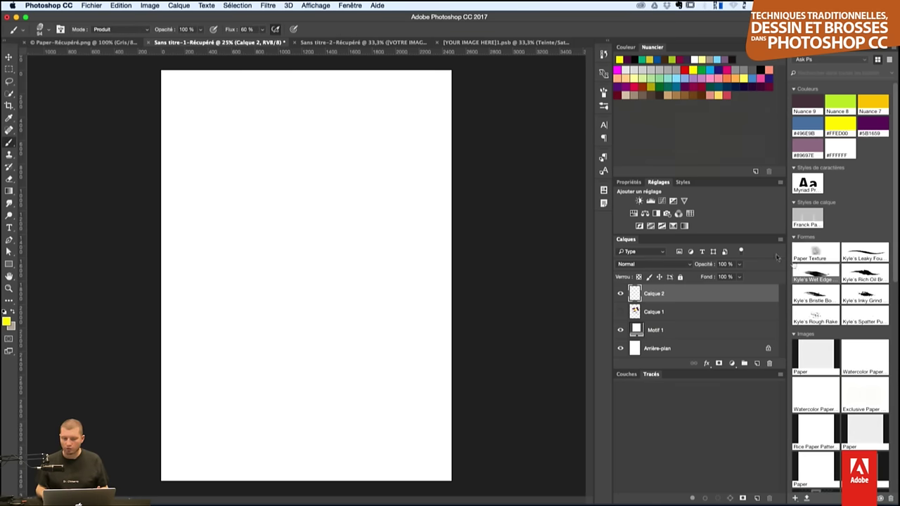
{"action": "left_click", "coordinate": [807, 125]}
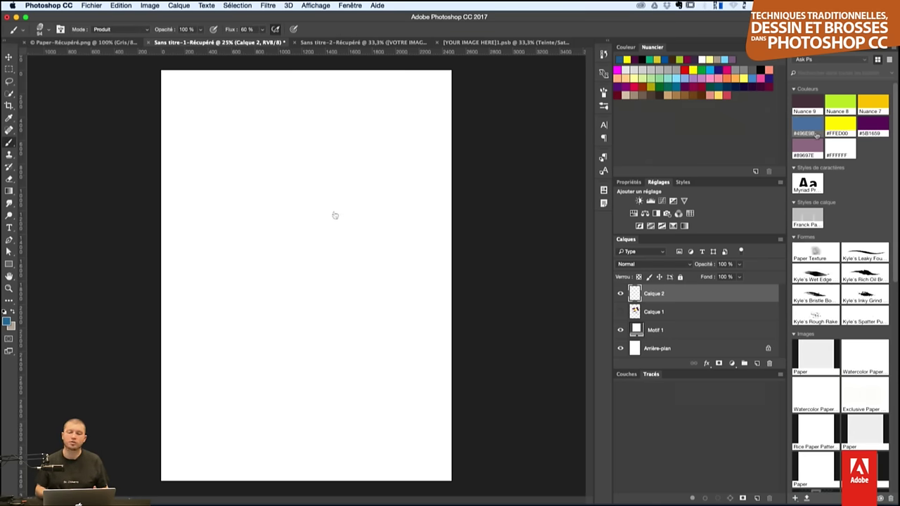
{"action": "left_click_drag", "start_coordinate": [345, 195], "coordinate": [346, 296]}
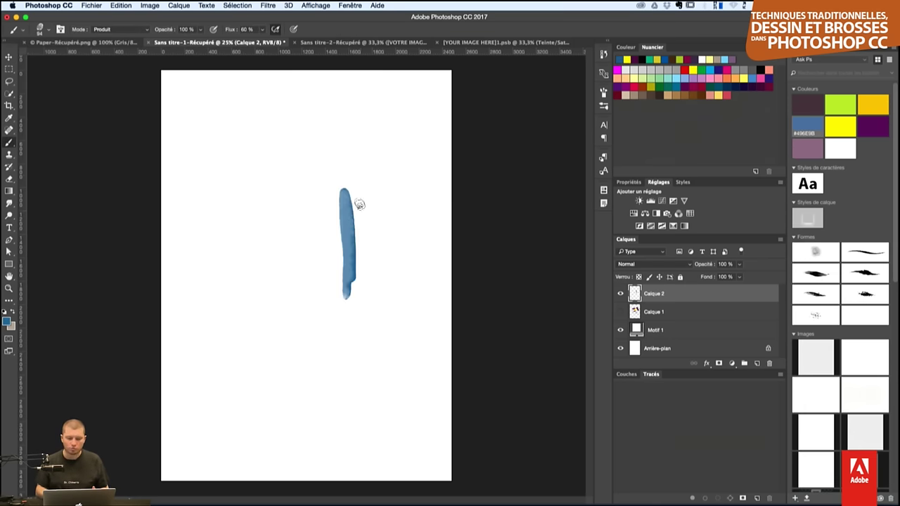
{"action": "left_click_drag", "start_coordinate": [358, 201], "coordinate": [366, 268]}
{"action": "left_click_drag", "start_coordinate": [360, 198], "coordinate": [375, 271]}
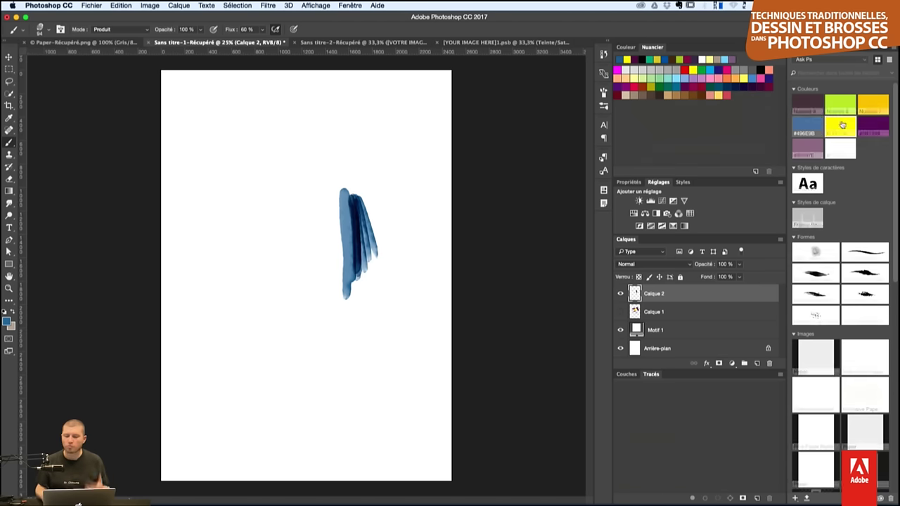
- Switch to yellow #FFEC00 and paint a large crescent over the blue strokes
{"action": "left_click", "coordinate": [841, 125]}
{"action": "left_click_drag", "start_coordinate": [316, 139], "coordinate": [370, 204]}
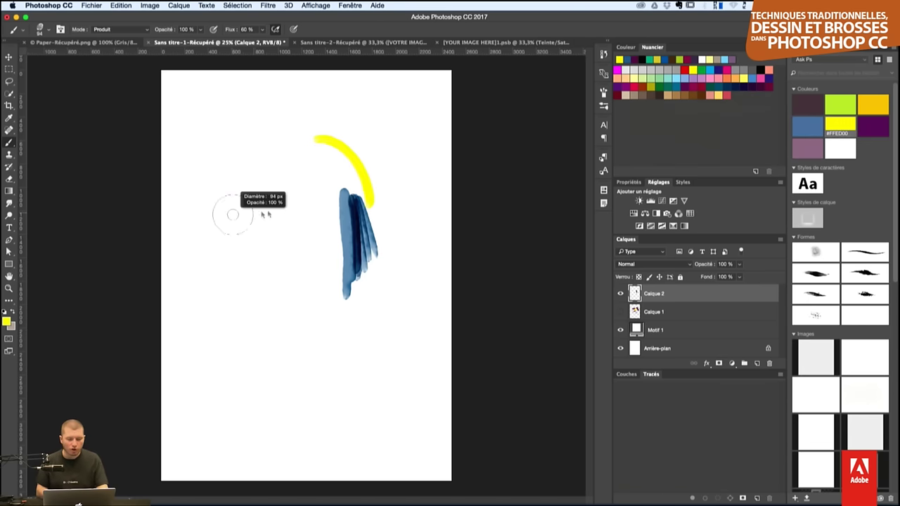
{"action": "mouse_move", "coordinate": [227, 215]}
{"action": "left_mouse_down"}
{"action": "mouse_move", "coordinate": [295, 215]}
{"action": "mouse_move", "coordinate": [313, 169]}
{"action": "mouse_move", "coordinate": [291, 331]}
{"action": "mouse_move", "coordinate": [432, 261]}
{"action": "left_mouse_up"}
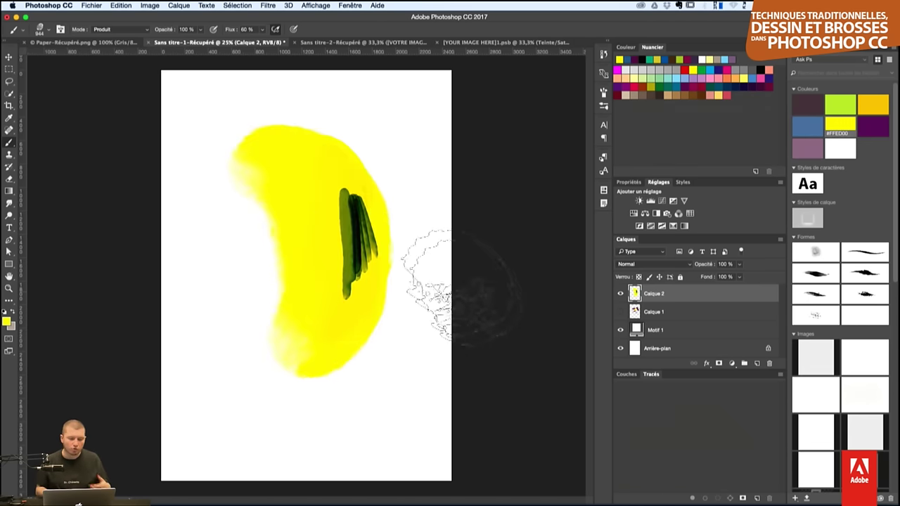
{"action": "left_click_drag", "start_coordinate": [282, 351], "coordinate": [352, 211]}
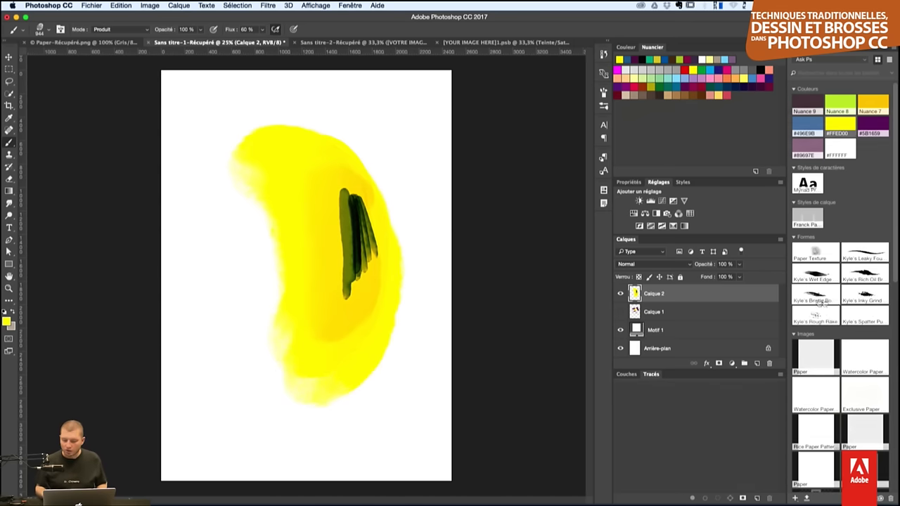
- Use Kyle's Rough Rake brush in purple #5B1659 to paint three bands across the crescent
{"action": "left_click", "coordinate": [816, 317]}
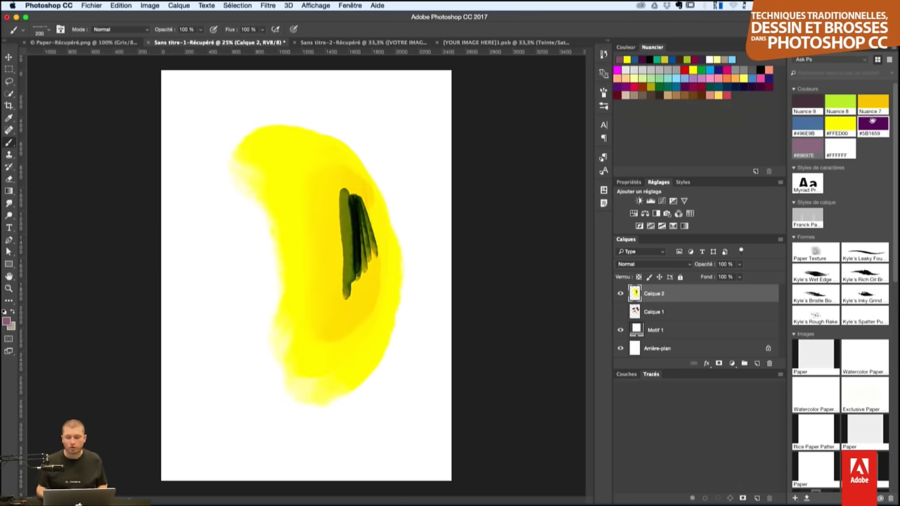
{"action": "left_click", "coordinate": [872, 125]}
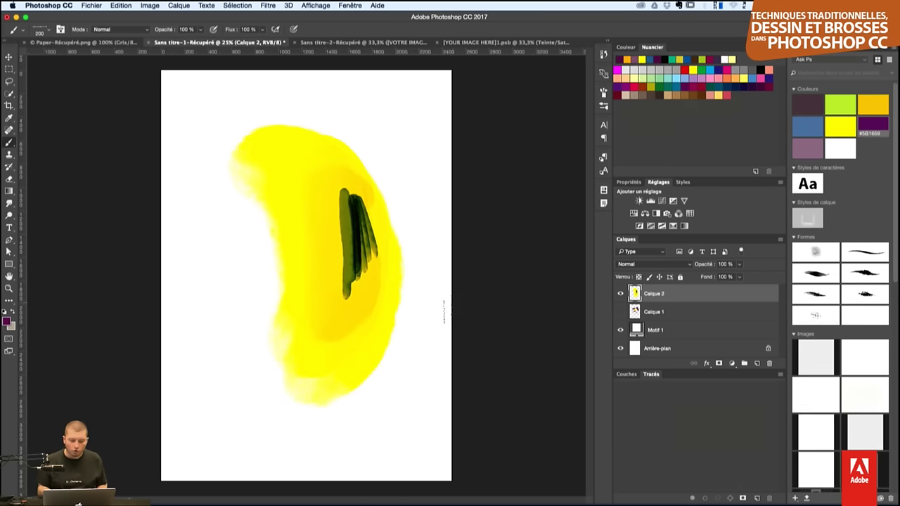
{"action": "left_click_drag", "start_coordinate": [211, 341], "coordinate": [409, 313]}
{"action": "left_click_drag", "start_coordinate": [209, 192], "coordinate": [396, 160]}
{"action": "left_click_drag", "start_coordinate": [268, 149], "coordinate": [331, 320]}
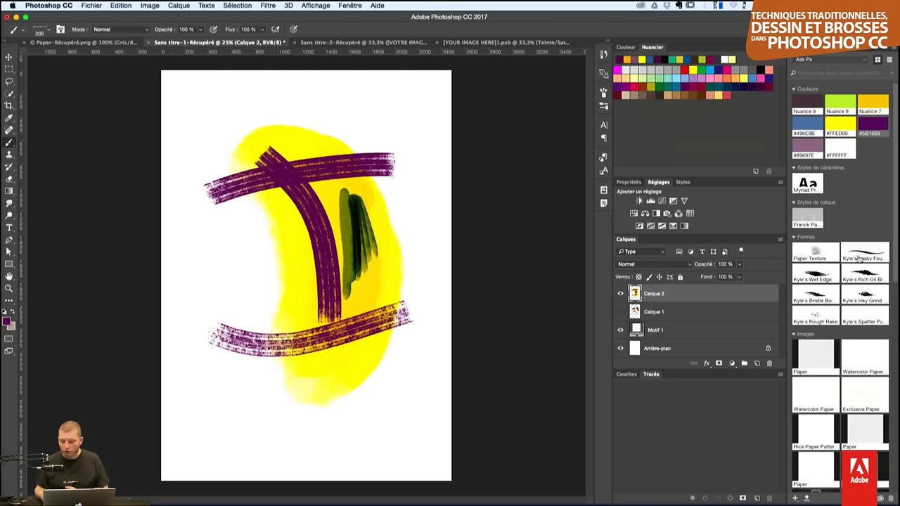
- At 49% flow, outline the banana's stem, sides and tip with thin dark lines, then start a new document
{"action": "key", "text": "shift+4"}
{"action": "key", "text": "shift+9"}
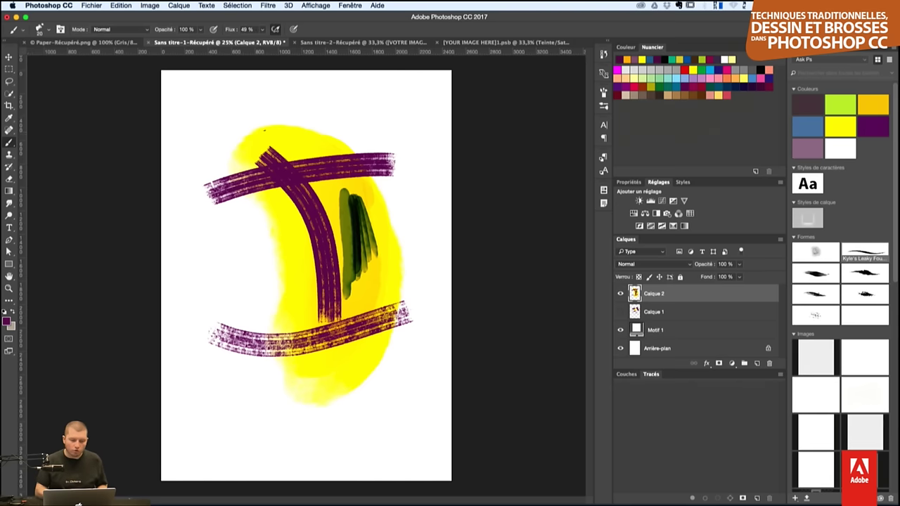
{"action": "mouse_move", "coordinate": [257, 127]}
{"action": "left_mouse_down"}
{"action": "mouse_move", "coordinate": [221, 139]}
{"action": "mouse_move", "coordinate": [281, 221]}
{"action": "left_mouse_up"}
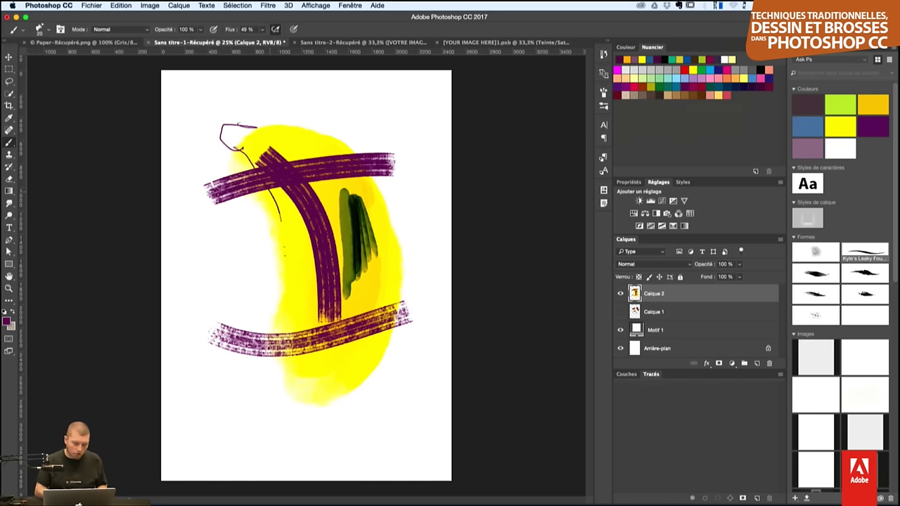
{"action": "left_click_drag", "start_coordinate": [282, 299], "coordinate": [268, 352]}
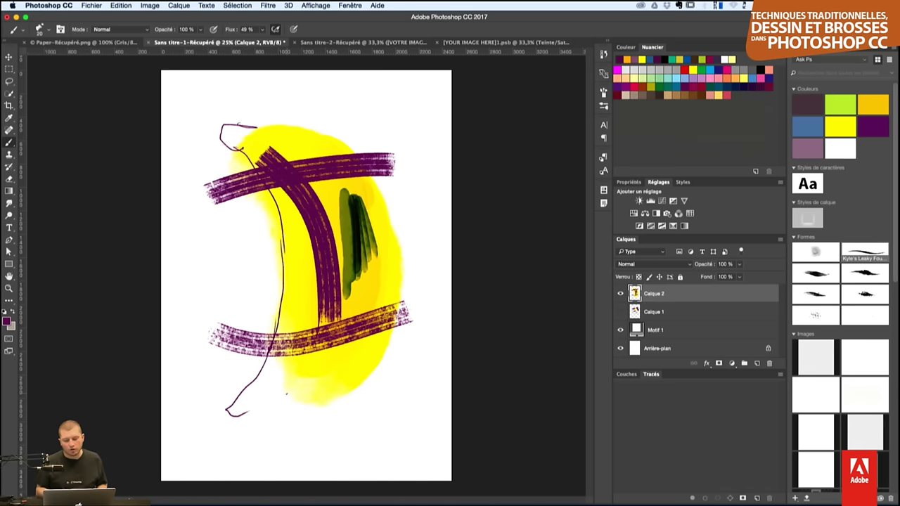
{"action": "left_click_drag", "start_coordinate": [286, 394], "coordinate": [357, 339]}
{"action": "left_click_drag", "start_coordinate": [272, 124], "coordinate": [380, 280]}
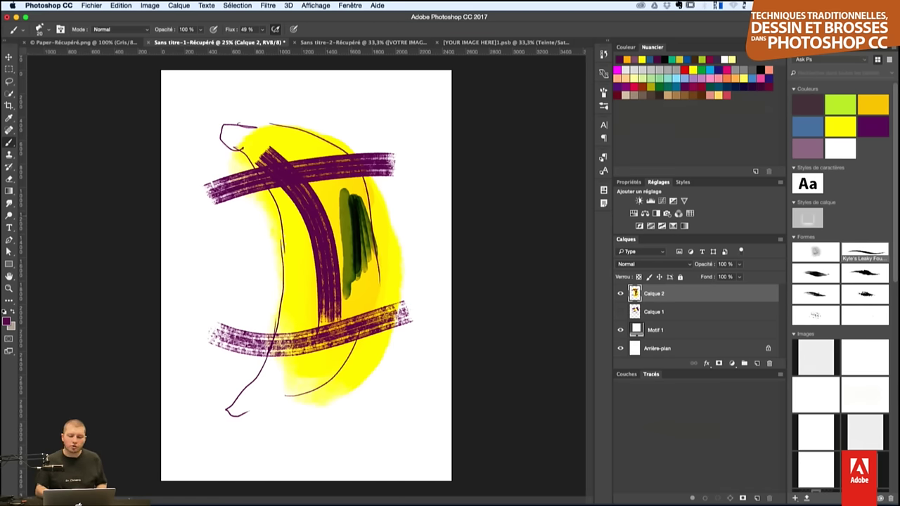
{"action": "left_click_drag", "start_coordinate": [360, 177], "coordinate": [357, 311]}
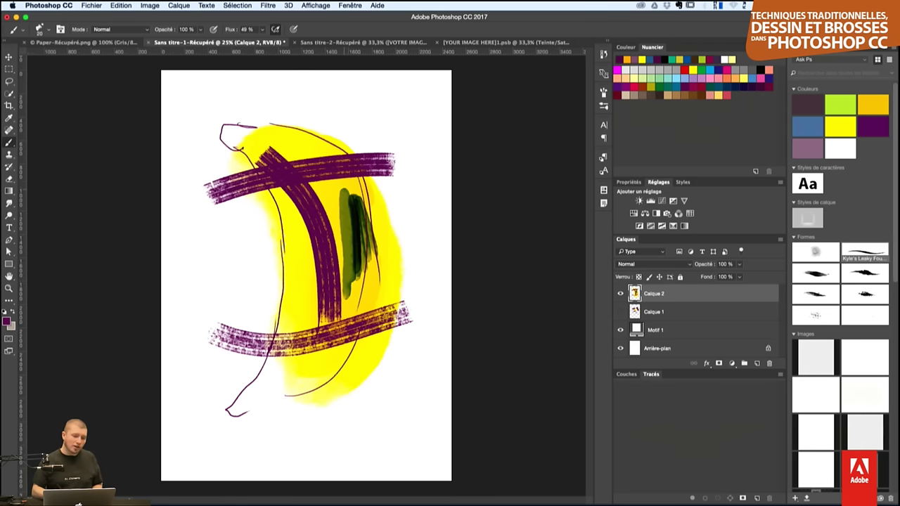
{"action": "left_click_drag", "start_coordinate": [269, 402], "coordinate": [312, 340]}
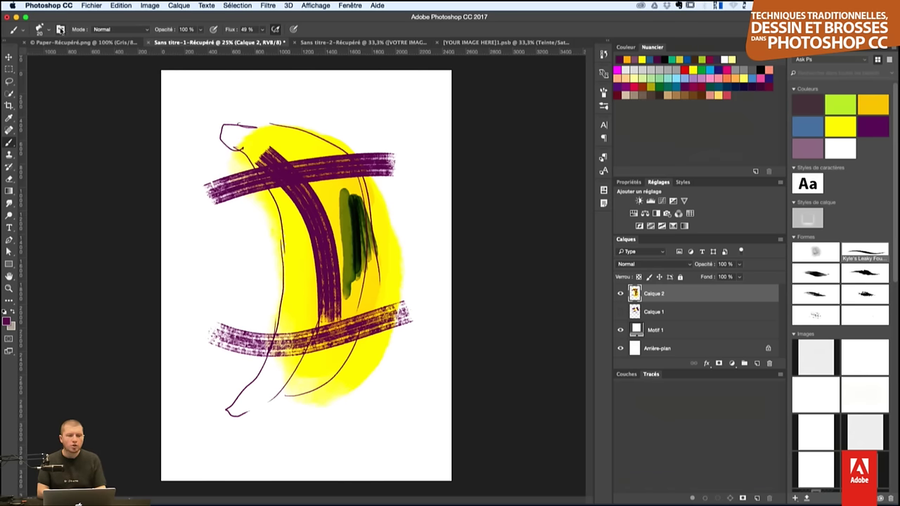
{"action": "left_click", "coordinate": [61, 29]}
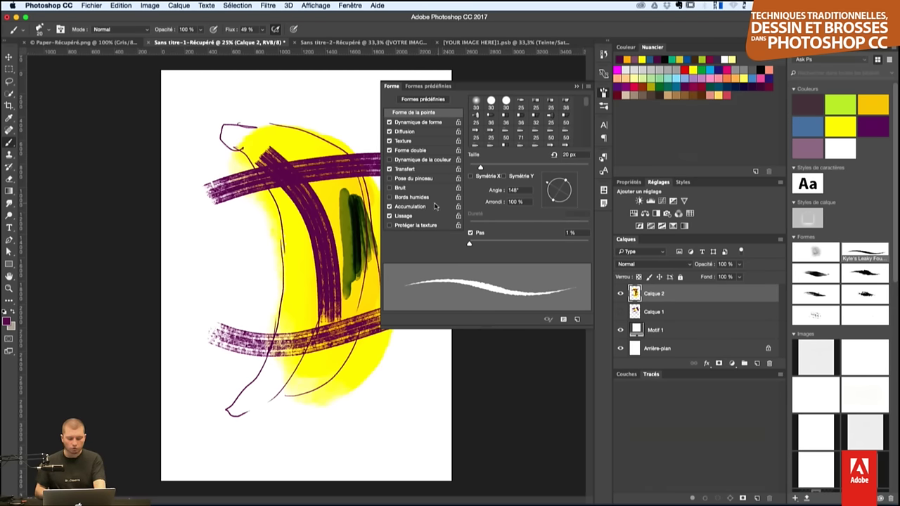
{"action": "key", "text": "ctrl+n"}
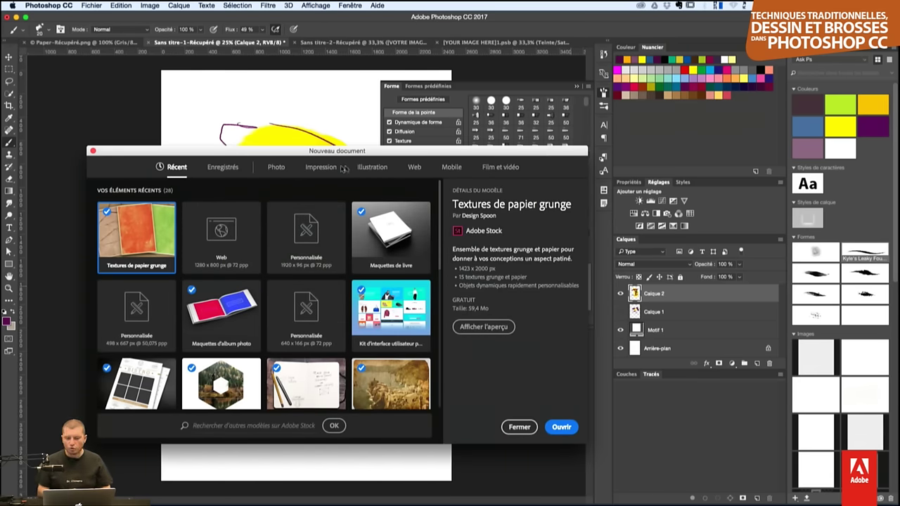
- Create a new document from the 2000-pixel grid illustration preset, zoomed to 50%
{"action": "left_click", "coordinate": [372, 168]}
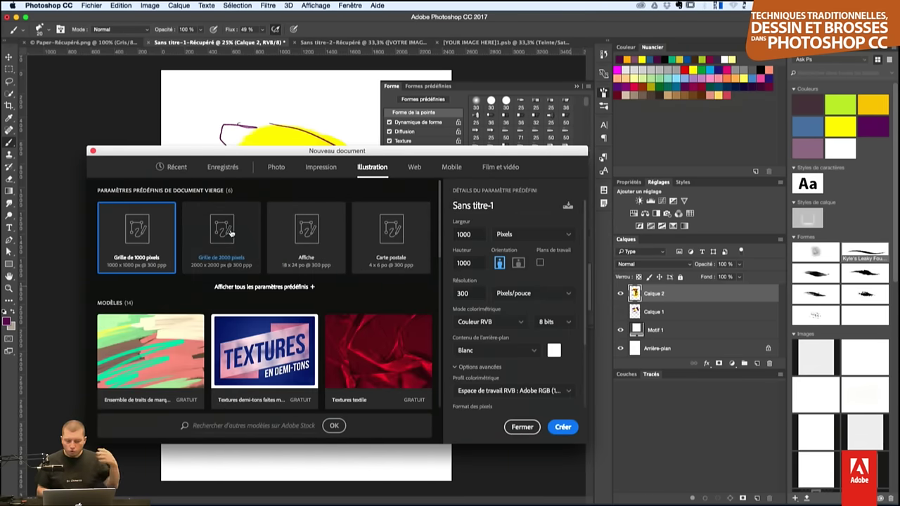
{"action": "left_click", "coordinate": [232, 234]}
{"action": "left_click", "coordinate": [563, 427]}
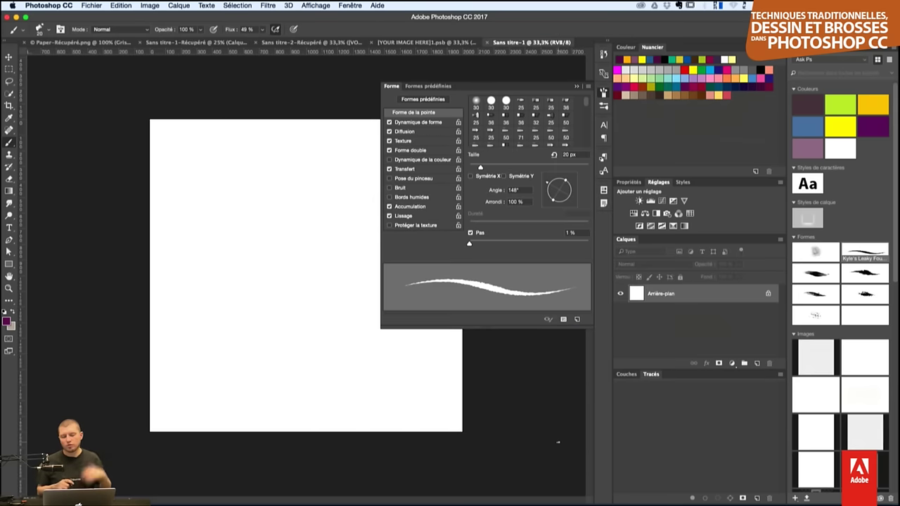
{"action": "key", "text": "ctrl+plus"}
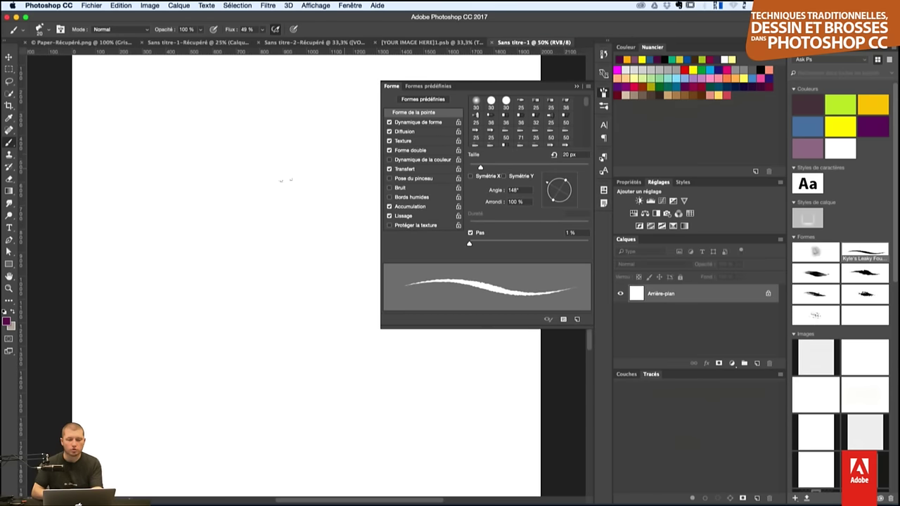
{"action": "left_click_drag", "start_coordinate": [279, 194], "coordinate": [264, 220]}
- Test a hard round 30 px tip with purple zigzag strokes and browse the tool presets list
{"action": "left_click", "coordinate": [491, 102]}
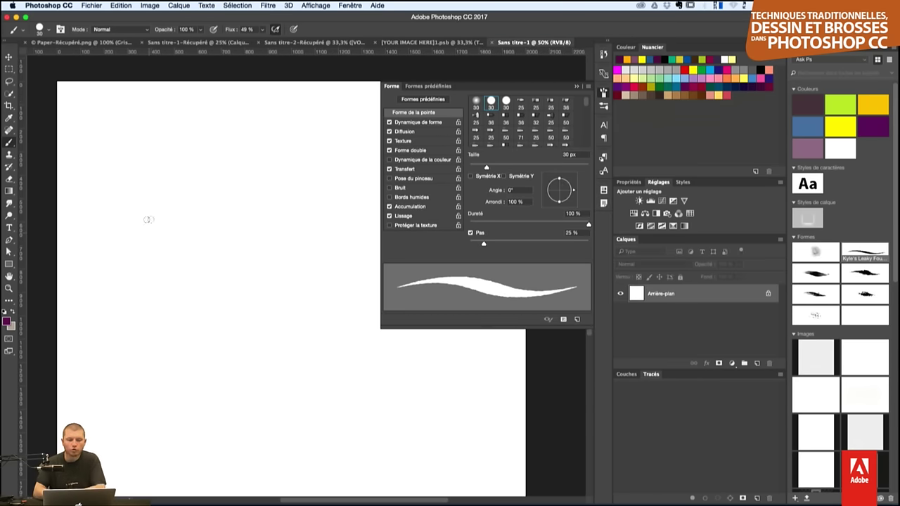
{"action": "mouse_move", "coordinate": [173, 214]}
{"action": "left_mouse_down"}
{"action": "mouse_move", "coordinate": [184, 248]}
{"action": "mouse_move", "coordinate": [222, 239]}
{"action": "left_mouse_up"}
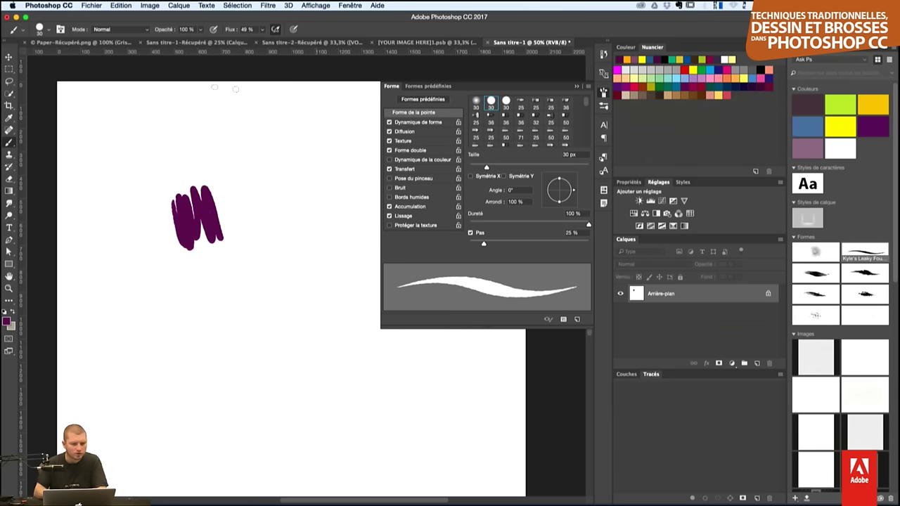
{"action": "left_click", "coordinate": [25, 29]}
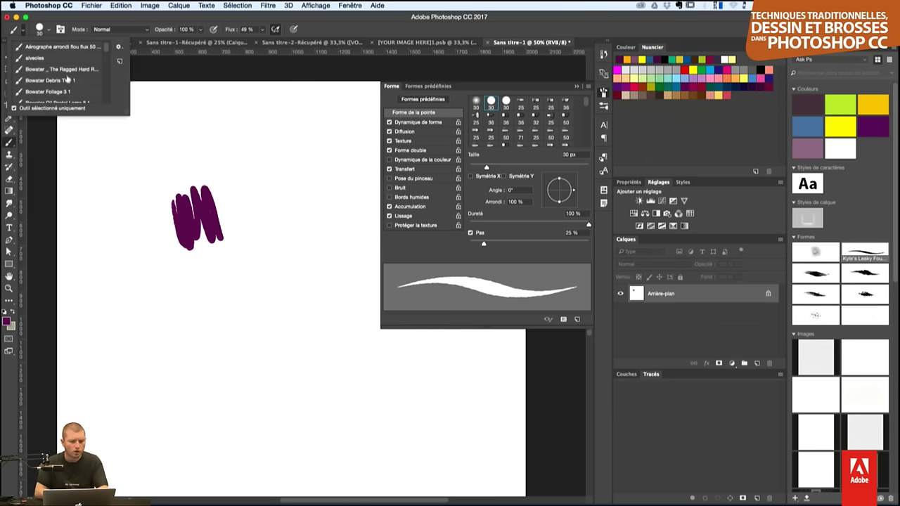
{"action": "scroll", "coordinate": [63, 61], "scroll_direction": "down", "scroll_amount": 2}
{"action": "scroll", "coordinate": [65, 64], "scroll_direction": "down", "scroll_amount": 3}
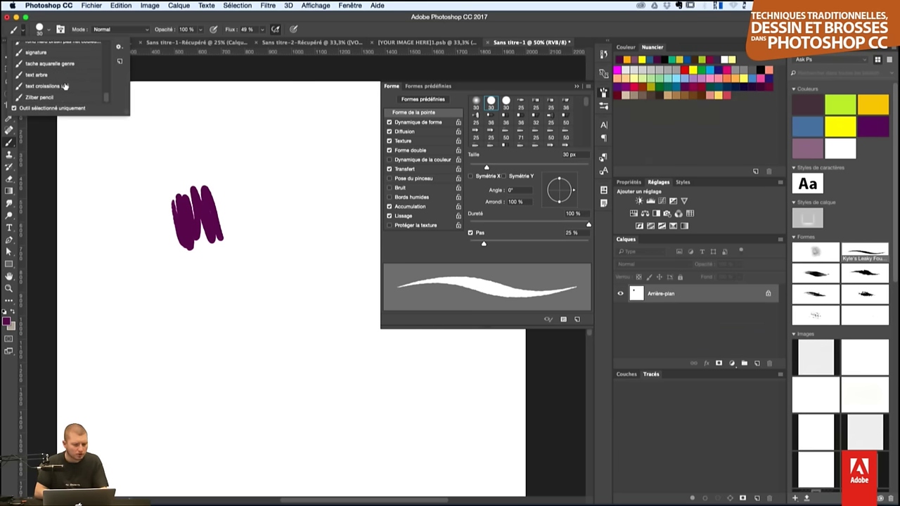
{"action": "scroll", "coordinate": [64, 83], "scroll_direction": "up", "scroll_amount": 3}
{"action": "scroll", "coordinate": [64, 83], "scroll_direction": "up", "scroll_amount": 3}
{"action": "scroll", "coordinate": [64, 83], "scroll_direction": "up", "scroll_amount": 3}
{"action": "scroll", "coordinate": [64, 83], "scroll_direction": "up", "scroll_amount": 2}
{"action": "scroll", "coordinate": [169, 72], "scroll_direction": "up", "scroll_amount": 1}
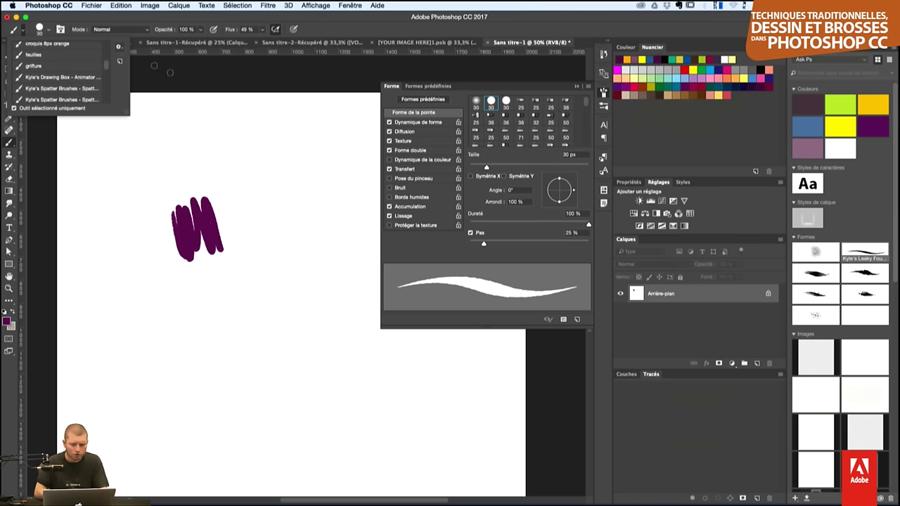
{"action": "scroll", "coordinate": [169, 72], "scroll_direction": "up", "scroll_amount": 1}
{"action": "scroll", "coordinate": [169, 73], "scroll_direction": "up", "scroll_amount": 5}
{"action": "scroll", "coordinate": [170, 72], "scroll_direction": "up", "scroll_amount": 4}
{"action": "scroll", "coordinate": [169, 72], "scroll_direction": "up", "scroll_amount": 3}
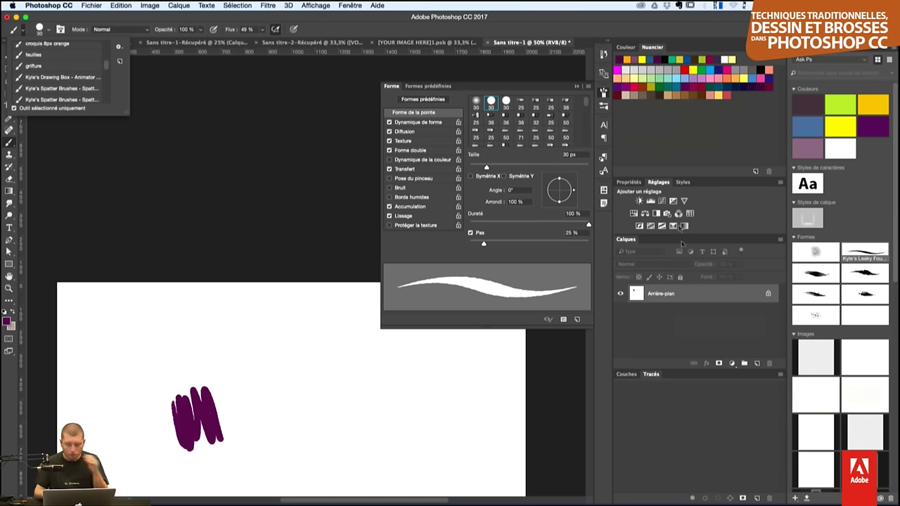
- Pick the 30 px round brush from Brush Presets and paint three thin purple vertical strokes
{"action": "left_click", "coordinate": [603, 108]}
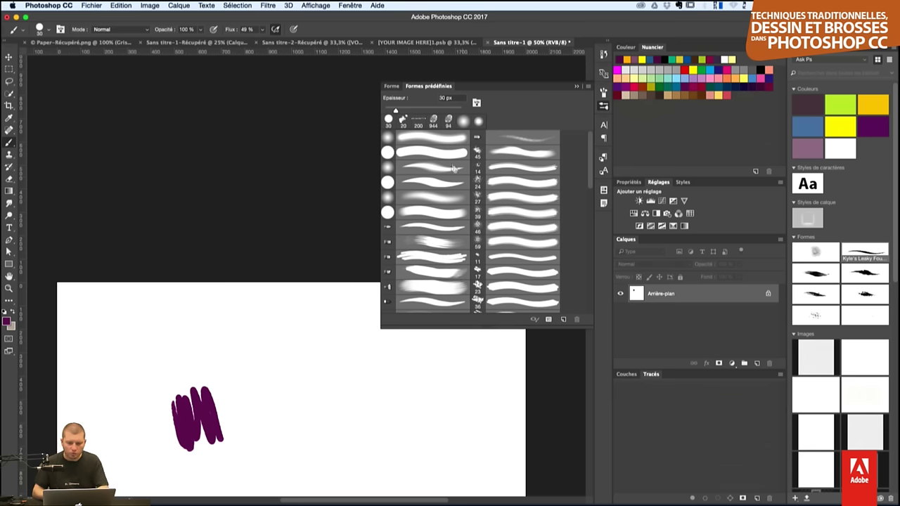
{"action": "left_click", "coordinate": [422, 145]}
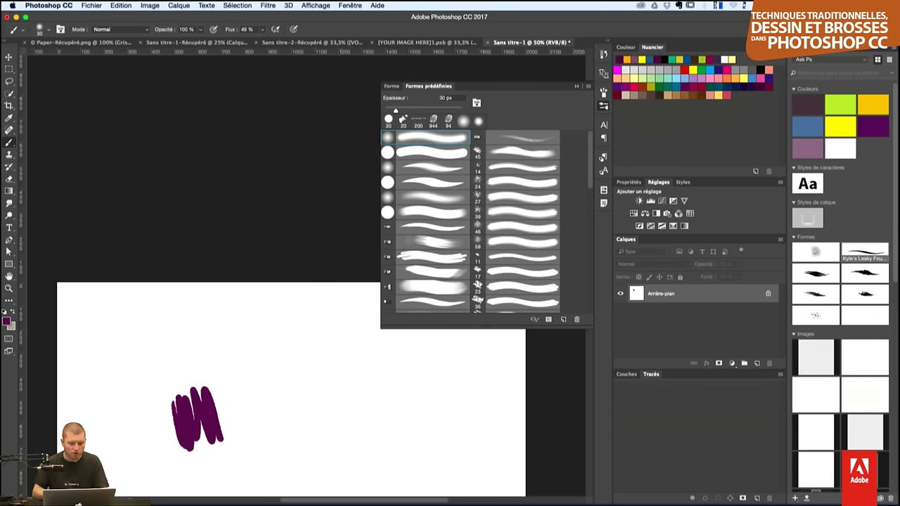
{"action": "mouse_move", "coordinate": [246, 360]}
{"action": "left_mouse_down"}
{"action": "mouse_move", "coordinate": [265, 422]}
{"action": "mouse_move", "coordinate": [289, 418]}
{"action": "left_mouse_up"}
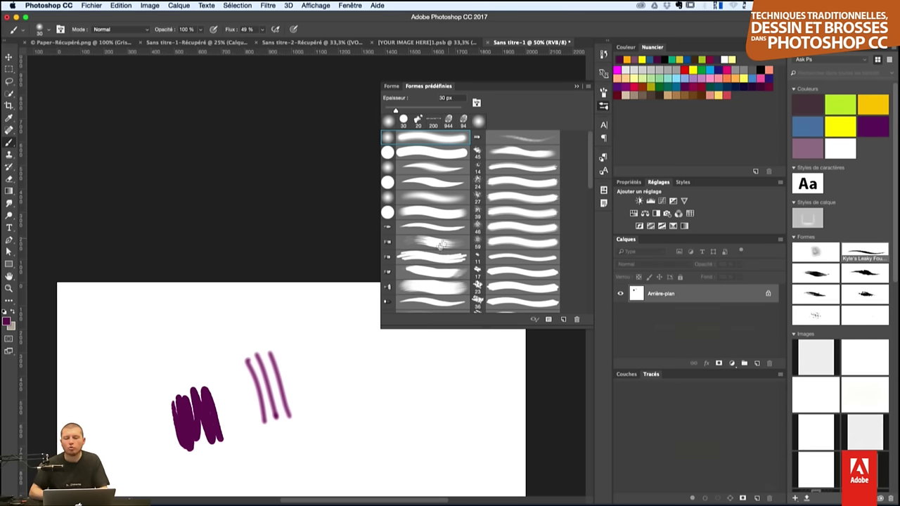
- Resize and harden the brush, dab a dark purple blob, and draw a rectangular selection around it
{"action": "scroll", "coordinate": [378, 340], "scroll_direction": "up", "scroll_amount": 1}
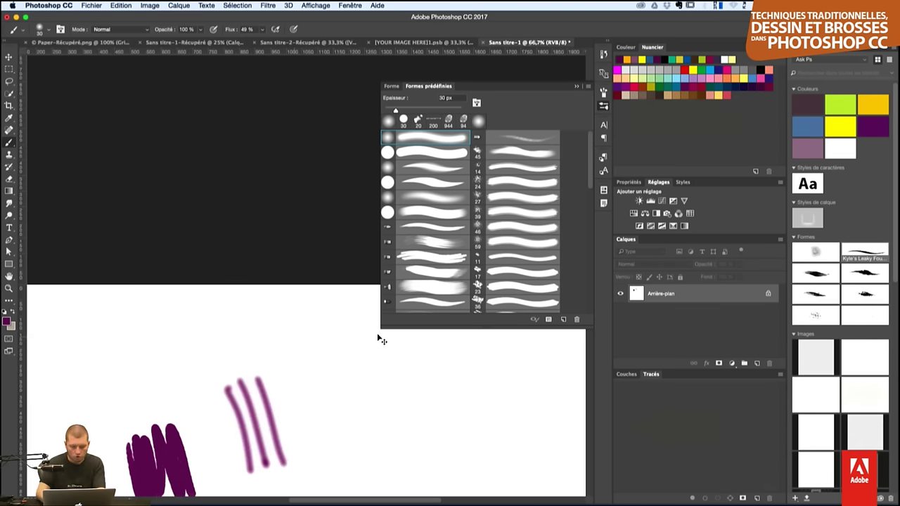
{"action": "scroll", "coordinate": [332, 398], "scroll_direction": "up", "scroll_amount": 1}
{"action": "scroll", "coordinate": [295, 199], "scroll_direction": "up", "scroll_amount": 1}
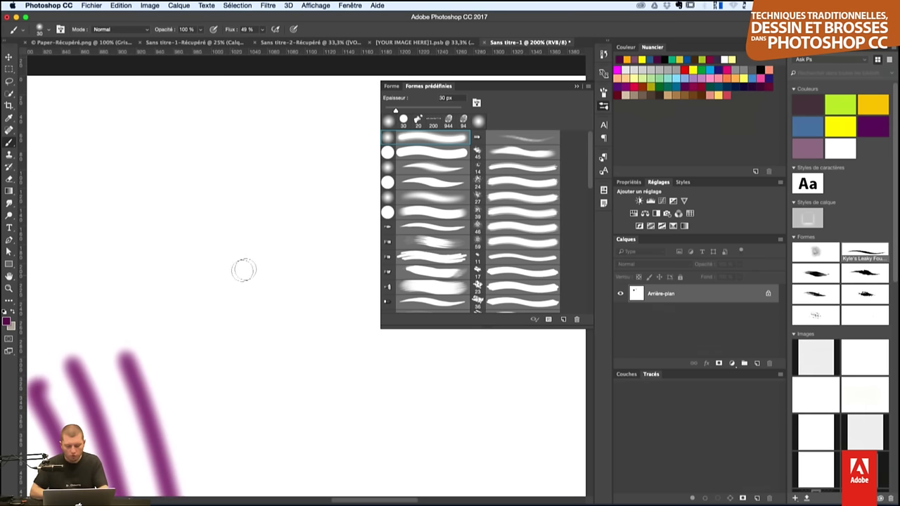
{"action": "mouse_move", "coordinate": [241, 269]}
{"action": "left_mouse_down"}
{"action": "mouse_move", "coordinate": [255, 177]}
{"action": "mouse_move", "coordinate": [243, 285]}
{"action": "left_mouse_up"}
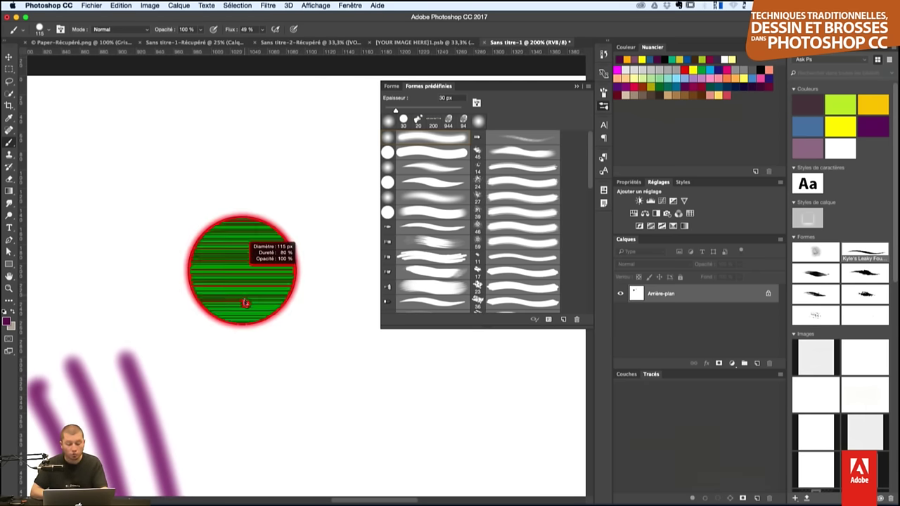
{"action": "mouse_move", "coordinate": [242, 285]}
{"action": "left_mouse_down"}
{"action": "mouse_move", "coordinate": [272, 279]}
{"action": "mouse_move", "coordinate": [285, 298]}
{"action": "mouse_move", "coordinate": [261, 292]}
{"action": "mouse_move", "coordinate": [264, 267]}
{"action": "left_mouse_up"}
{"action": "left_click", "coordinate": [280, 277]}
{"action": "right_click", "coordinate": [287, 295]}
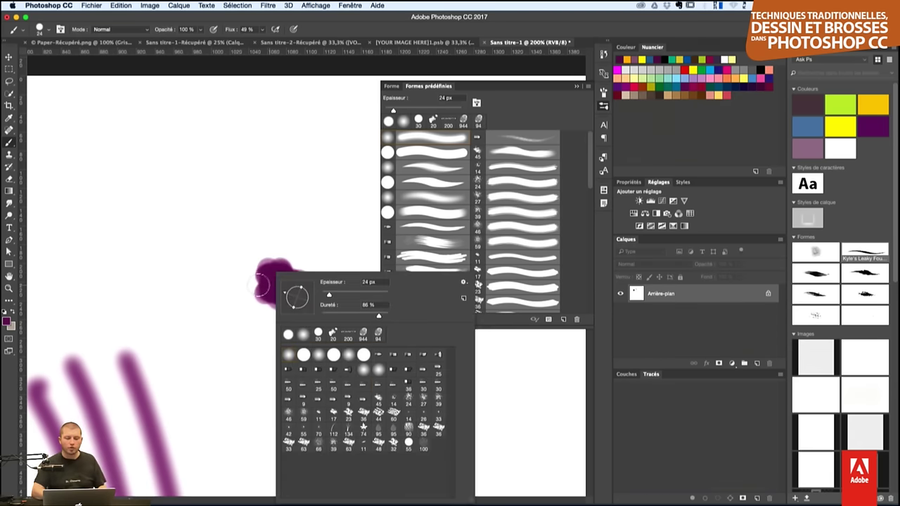
{"action": "key", "text": "Escape"}
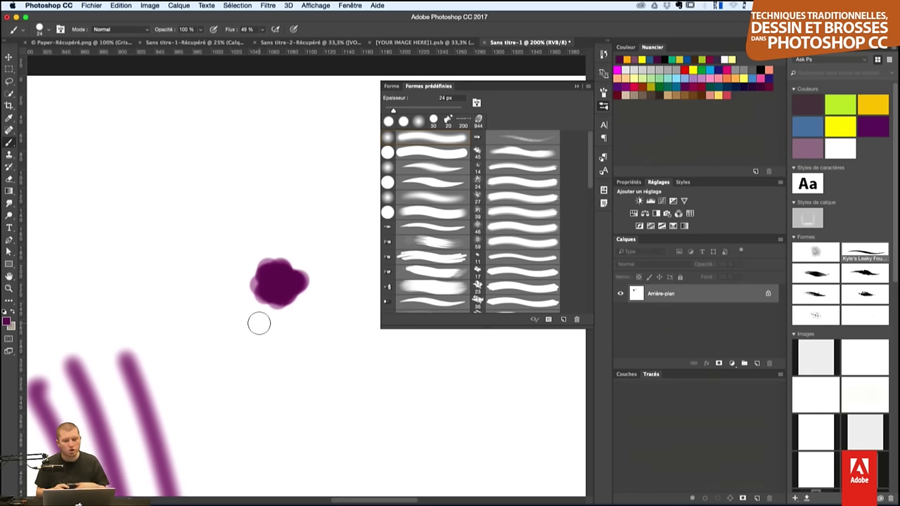
{"action": "left_click", "coordinate": [9, 69]}
{"action": "left_click_drag", "start_coordinate": [240, 247], "coordinate": [316, 314]}
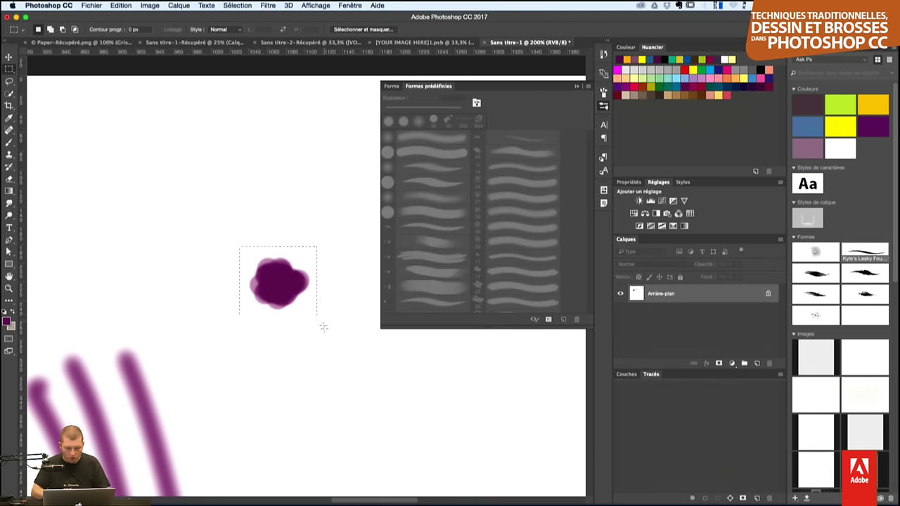
- Define the purple blob as a 70 px brush preset named MaTache and deselect it
{"action": "left_click", "coordinate": [121, 5]}
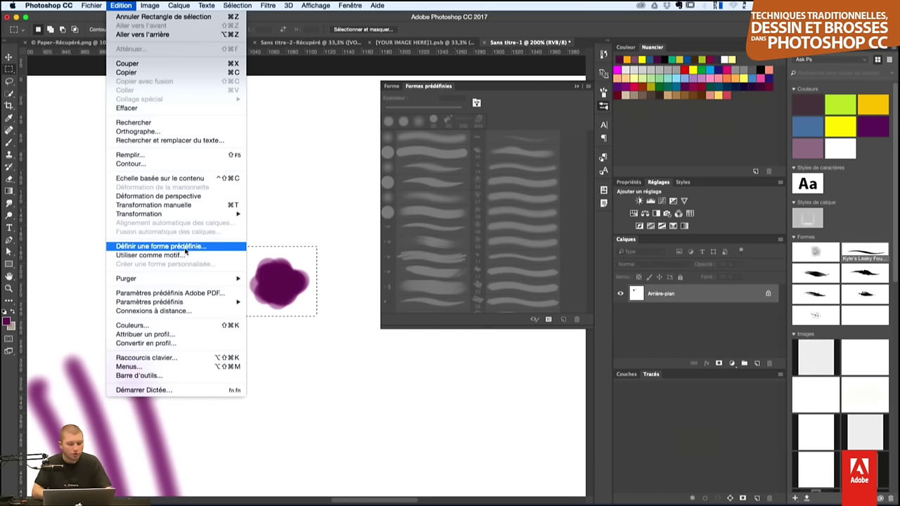
{"action": "left_click", "coordinate": [187, 249]}
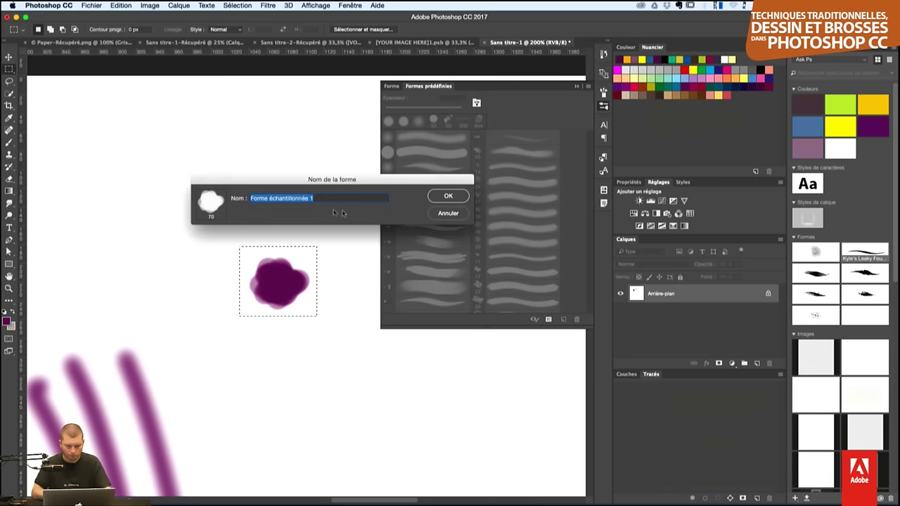
{"action": "type", "text": "MaT"}
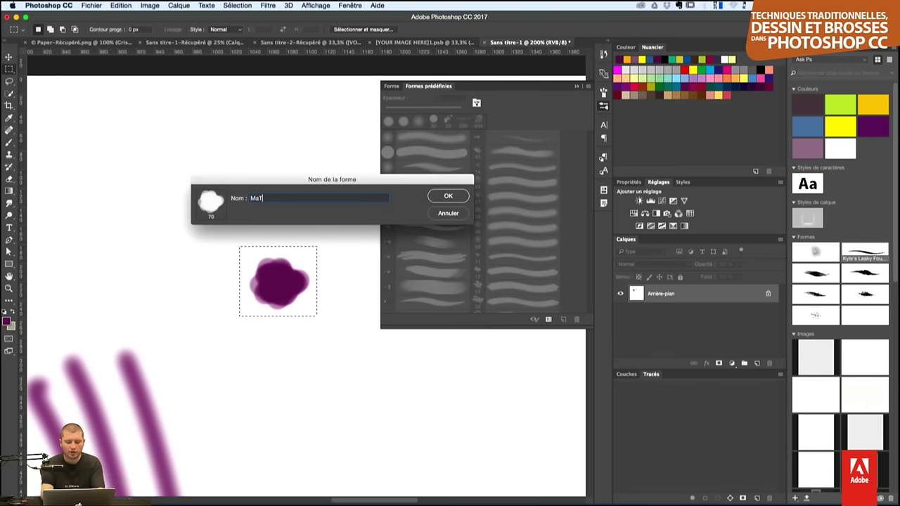
{"action": "type", "text": "ache"}
{"action": "key", "text": "Return"}
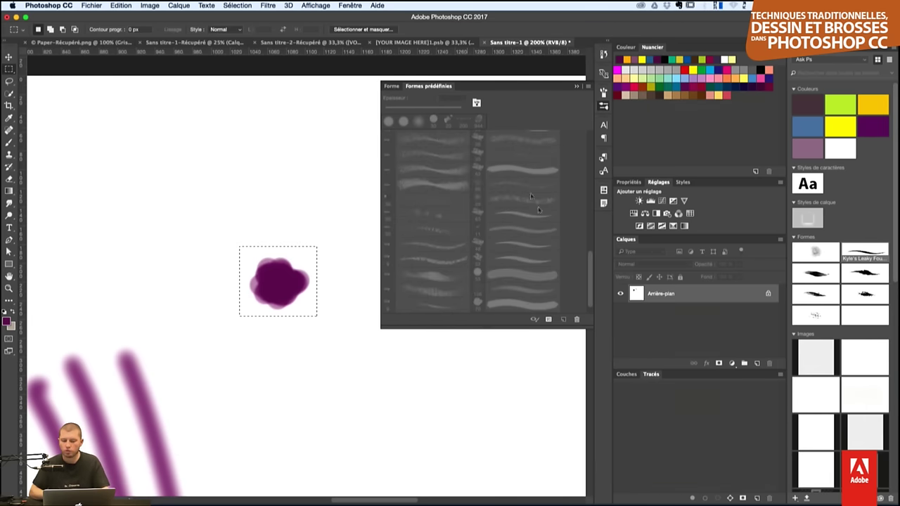
{"action": "key", "text": "ctrl+d"}
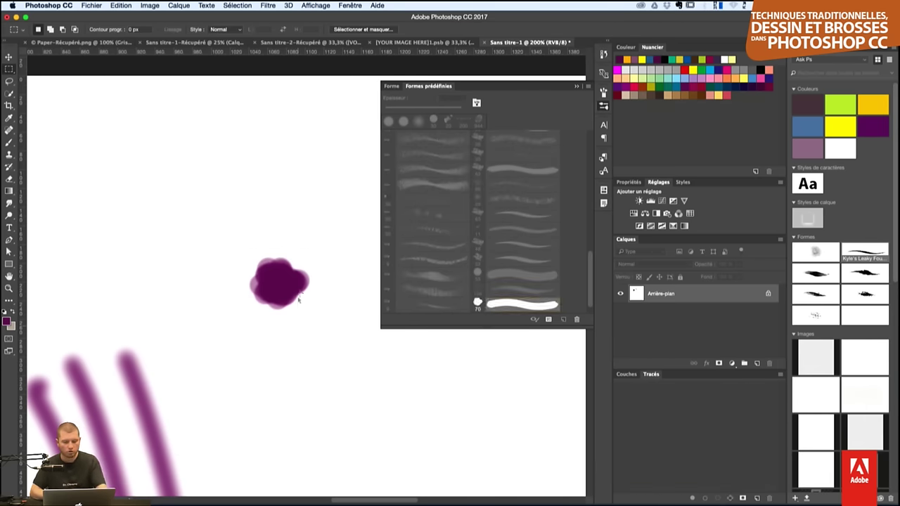
{"action": "left_click", "coordinate": [12, 146]}
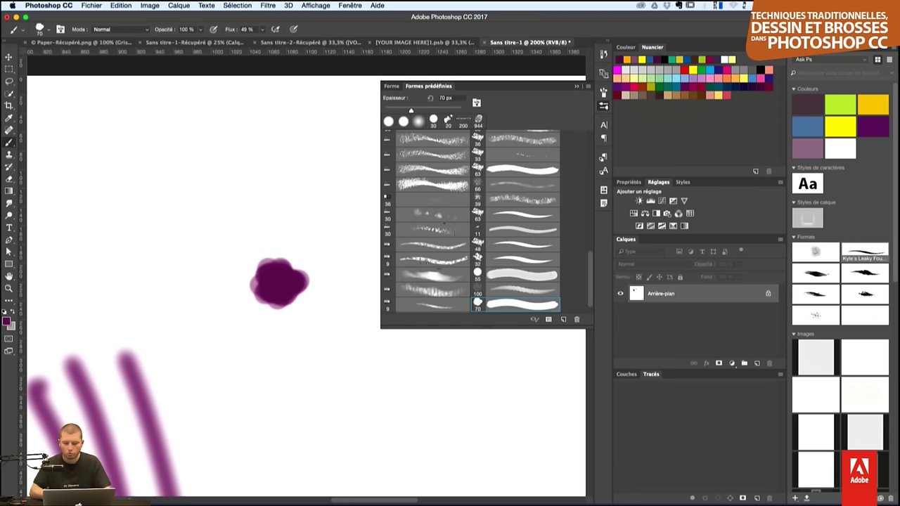
- Paint test strokes with the new blob brush across the lower canvas
{"action": "left_click_drag", "start_coordinate": [304, 401], "coordinate": [441, 401]}
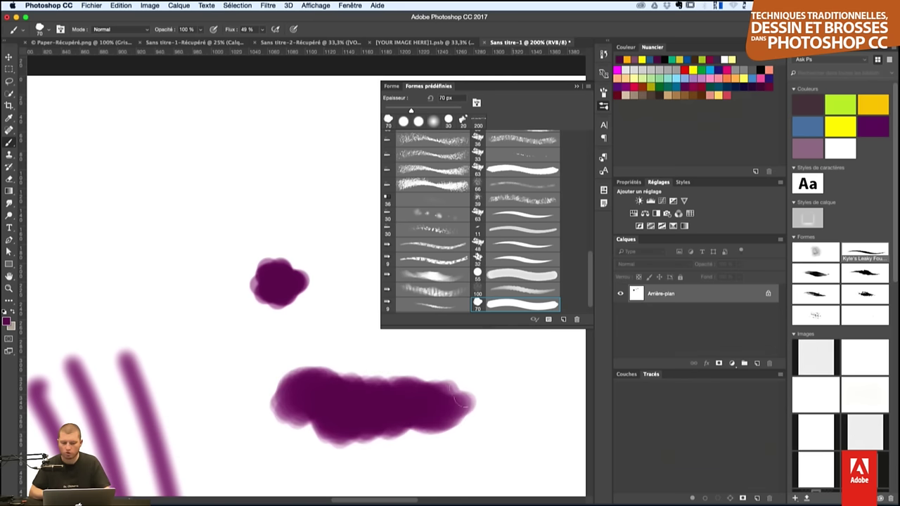
{"action": "left_click_drag", "start_coordinate": [229, 162], "coordinate": [362, 295]}
{"action": "left_click_drag", "start_coordinate": [383, 430], "coordinate": [534, 438]}
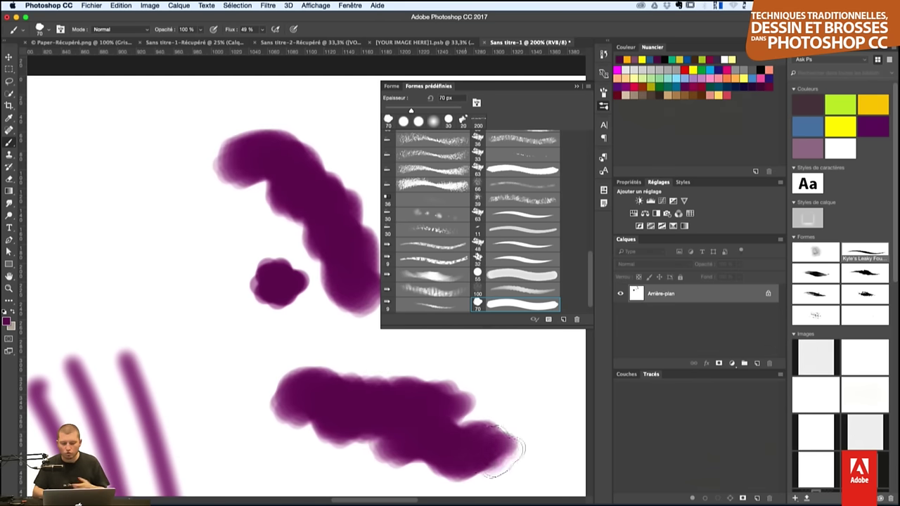
{"action": "scroll", "coordinate": [458, 387], "scroll_direction": "down", "scroll_amount": 5}
{"action": "scroll", "coordinate": [457, 386], "scroll_direction": "right", "scroll_amount": 5}
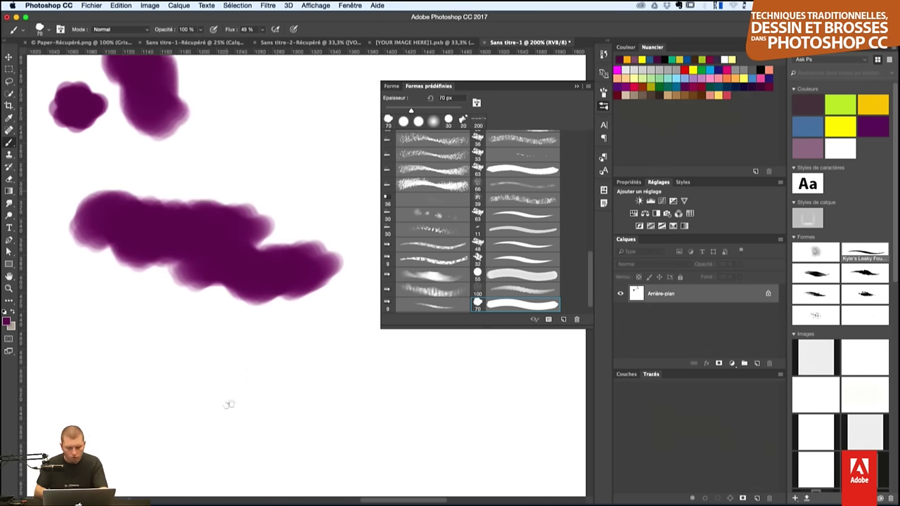
{"action": "left_click_drag", "start_coordinate": [179, 373], "coordinate": [422, 397]}
{"action": "left_click_drag", "start_coordinate": [264, 359], "coordinate": [450, 356]}
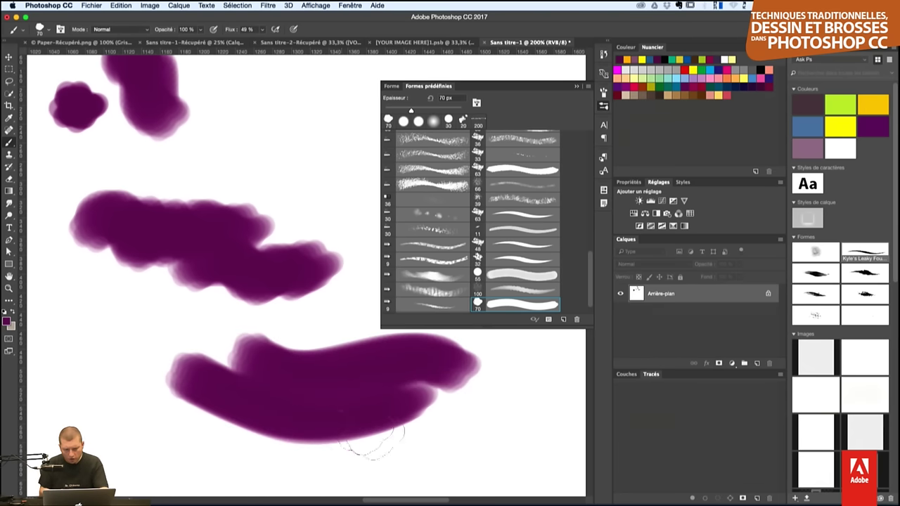
{"action": "left_click_drag", "start_coordinate": [359, 429], "coordinate": [531, 439]}
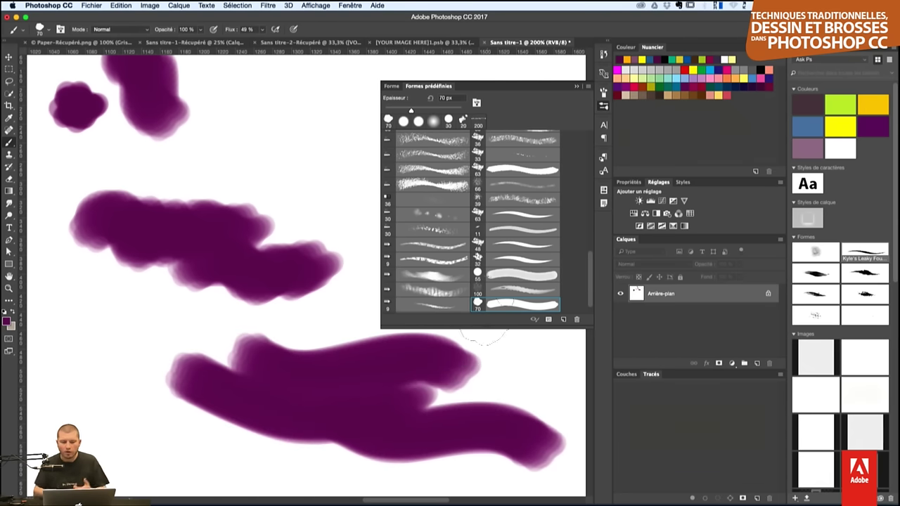
- Widen the brush tip spacing to 134% and paint test rows of separate dabs
{"action": "left_click", "coordinate": [392, 86]}
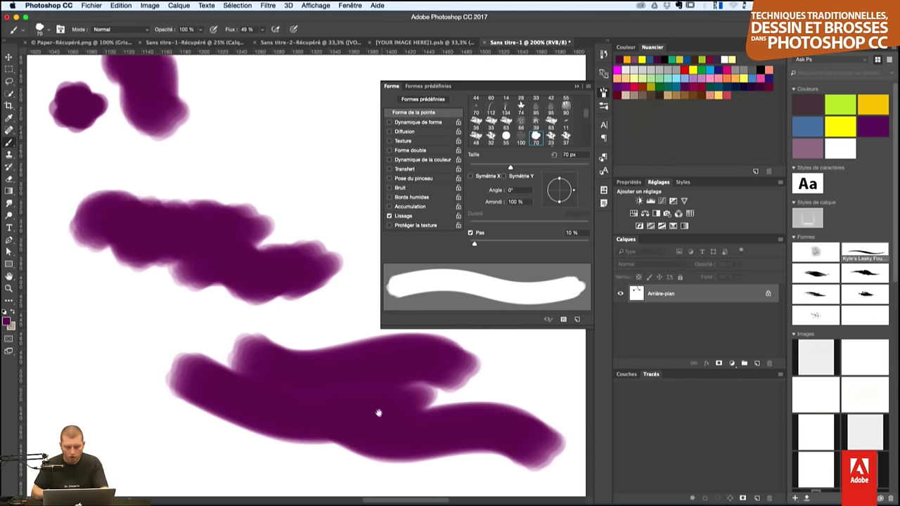
{"action": "left_click_drag", "start_coordinate": [379, 413], "coordinate": [320, 281]}
{"action": "left_click_drag", "start_coordinate": [190, 355], "coordinate": [531, 419]}
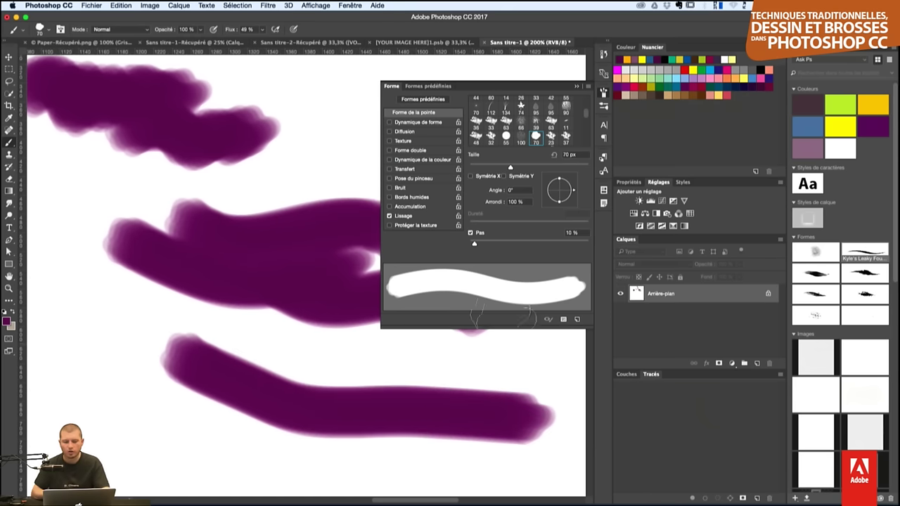
{"action": "left_click_drag", "start_coordinate": [271, 360], "coordinate": [254, 296]}
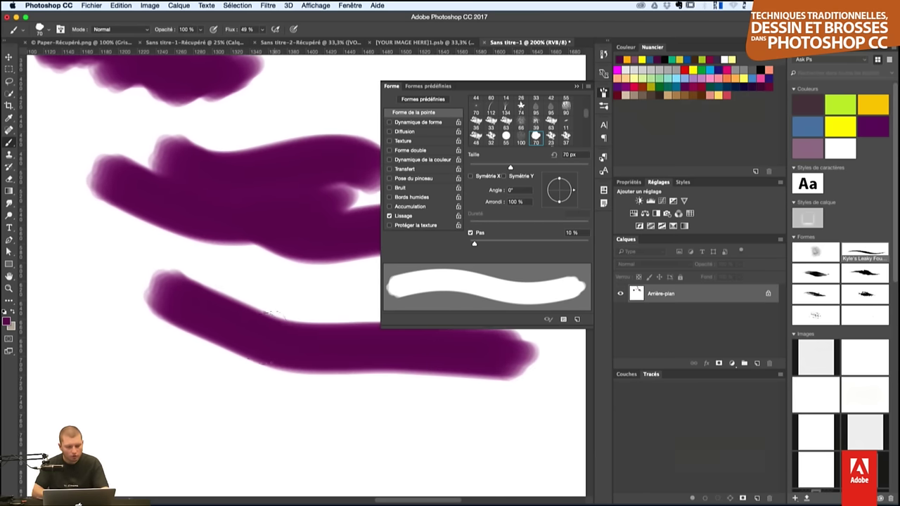
{"action": "left_click_drag", "start_coordinate": [105, 388], "coordinate": [478, 422]}
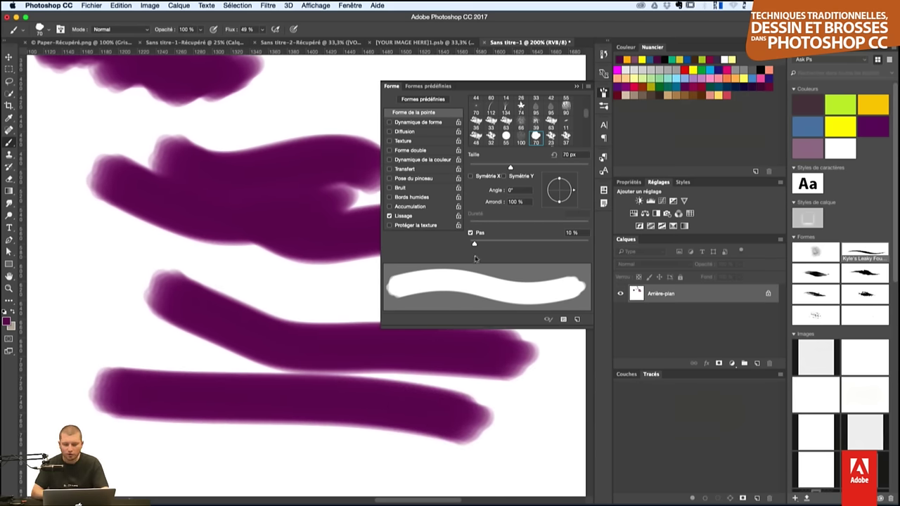
{"action": "left_click_drag", "start_coordinate": [474, 243], "coordinate": [524, 245]}
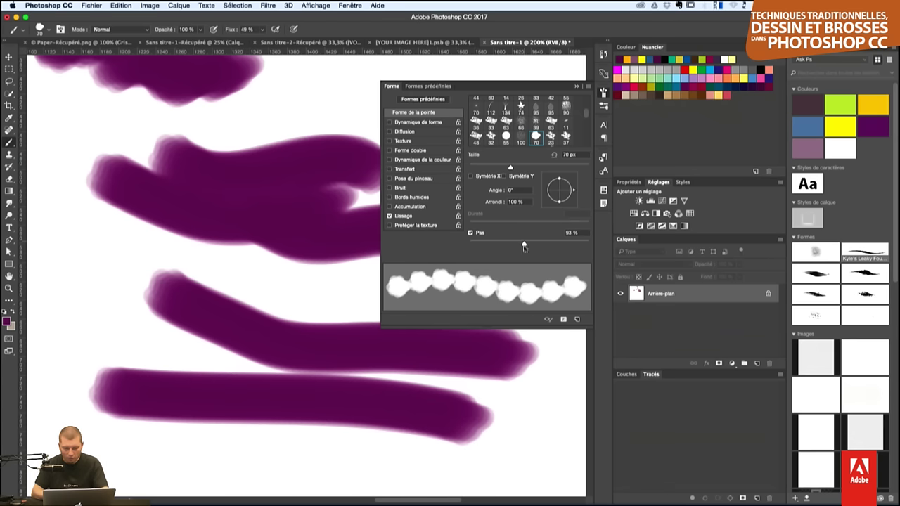
{"action": "left_click_drag", "start_coordinate": [105, 453], "coordinate": [485, 458]}
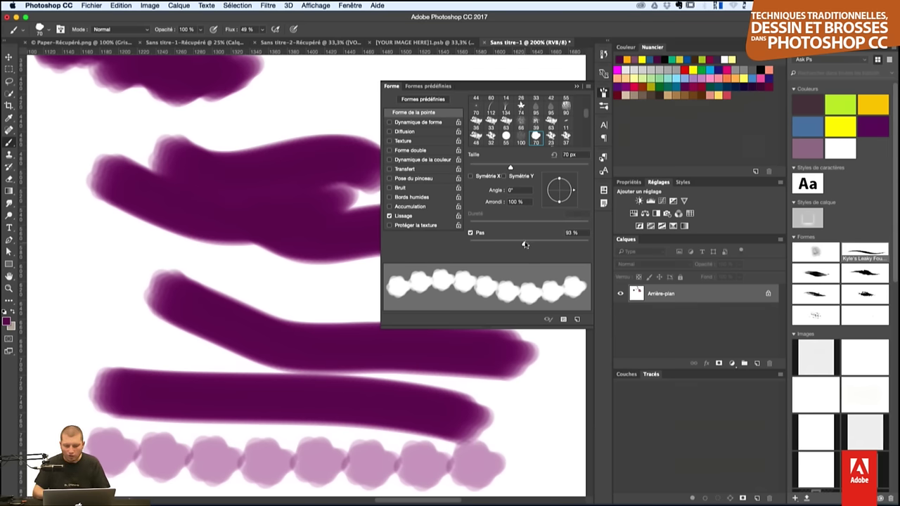
{"action": "left_click_drag", "start_coordinate": [525, 244], "coordinate": [539, 244]}
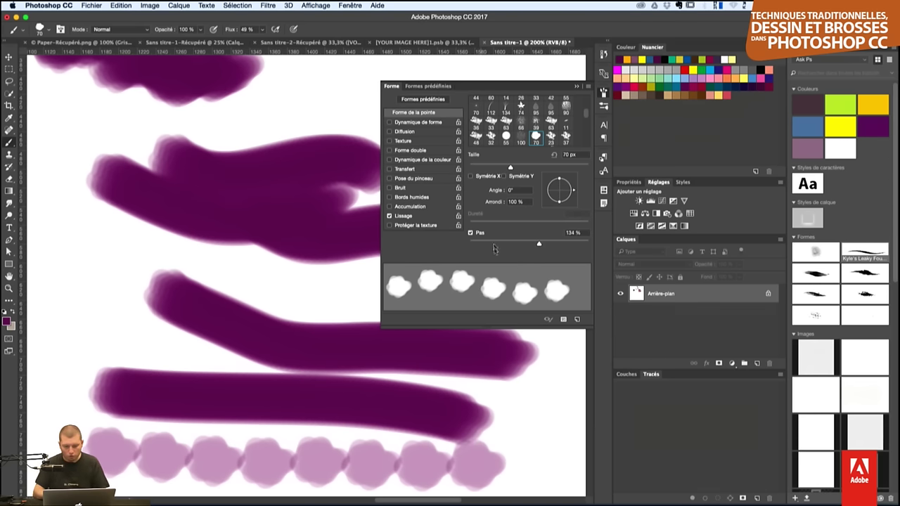
{"action": "key", "text": "ctrl+minus"}
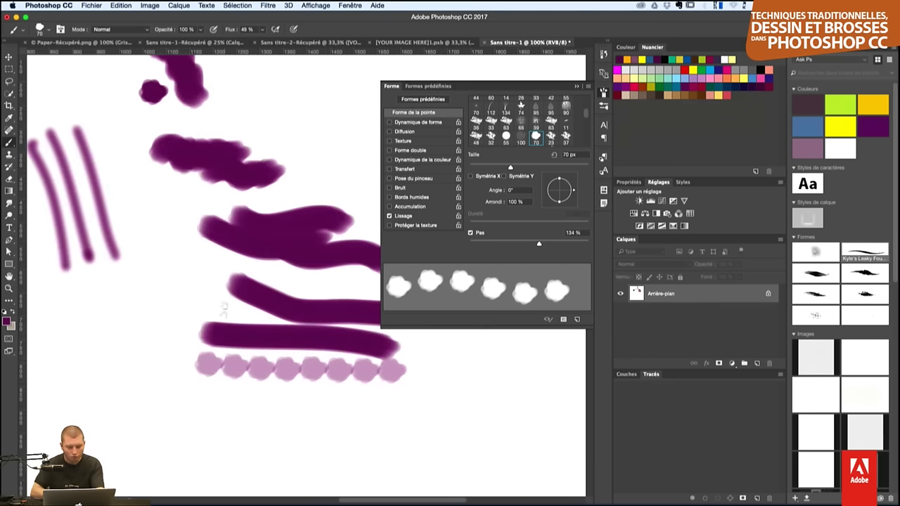
{"action": "scroll", "coordinate": [106, 370], "scroll_direction": "down", "scroll_amount": 3}
{"action": "left_click_drag", "start_coordinate": [106, 371], "coordinate": [548, 390]}
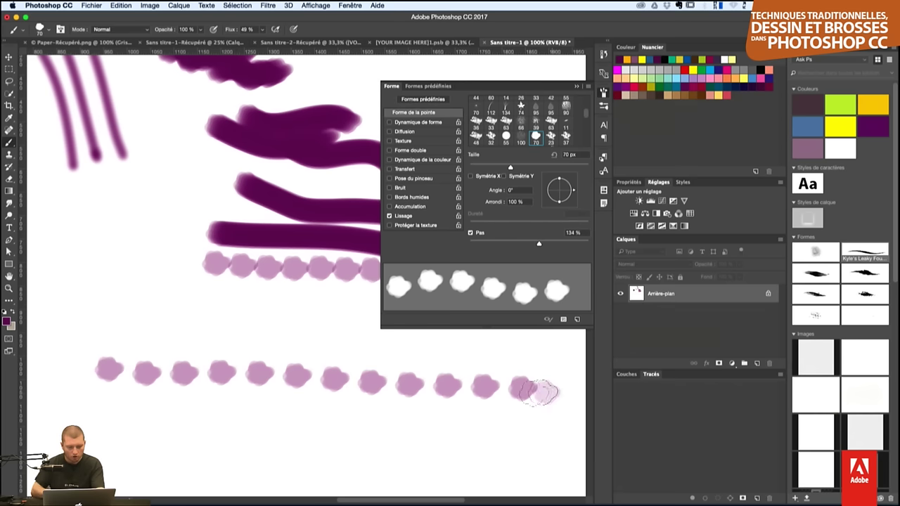
- Enable Shape Dynamics with 84% size jitter controlled by pen pressure, testing with dab rows
{"action": "left_click", "coordinate": [430, 123]}
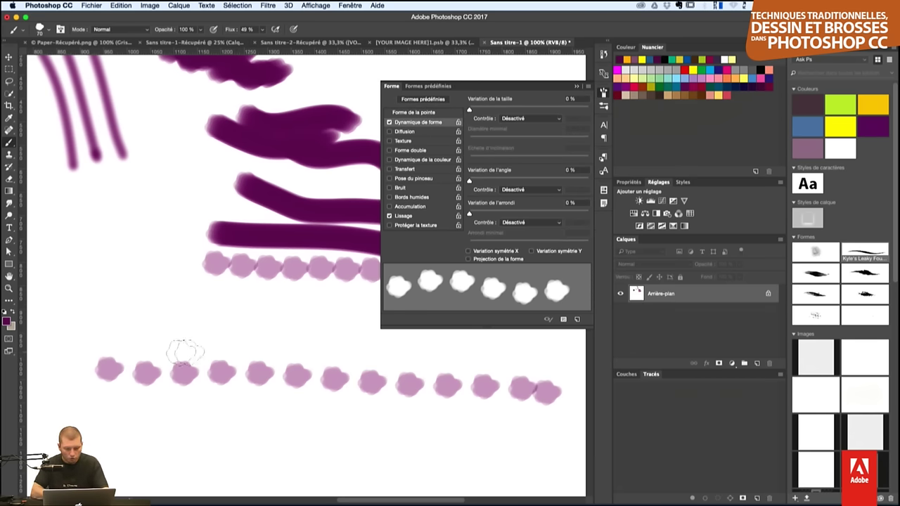
{"action": "left_click_drag", "start_coordinate": [127, 348], "coordinate": [504, 358]}
{"action": "left_click_drag", "start_coordinate": [470, 110], "coordinate": [569, 111]}
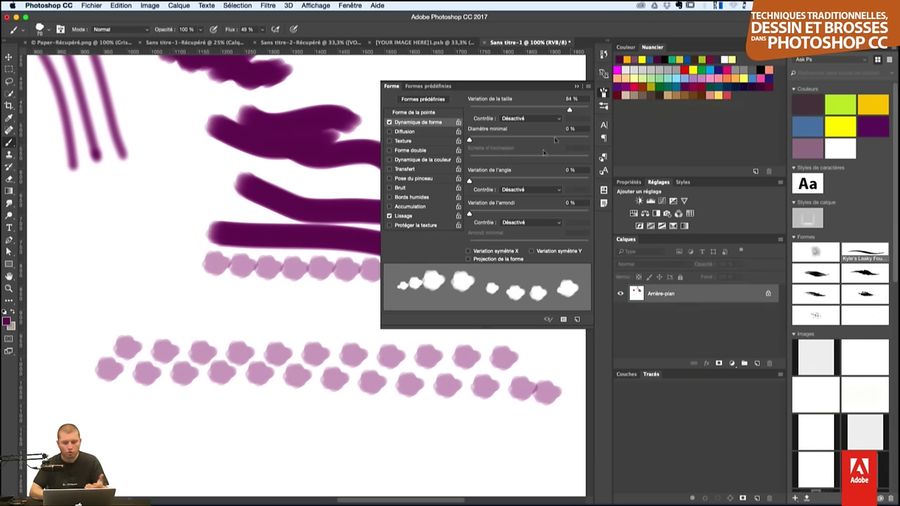
{"action": "left_click", "coordinate": [533, 118]}
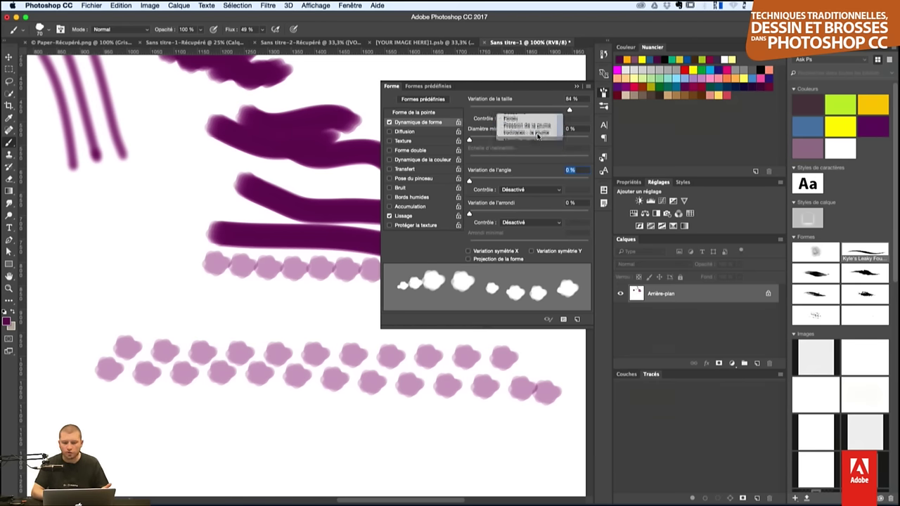
{"action": "left_click", "coordinate": [539, 134]}
{"action": "mouse_move", "coordinate": [137, 432]}
{"action": "left_mouse_down"}
{"action": "mouse_move", "coordinate": [520, 422]}
{"action": "mouse_move", "coordinate": [584, 433]}
{"action": "left_mouse_up"}
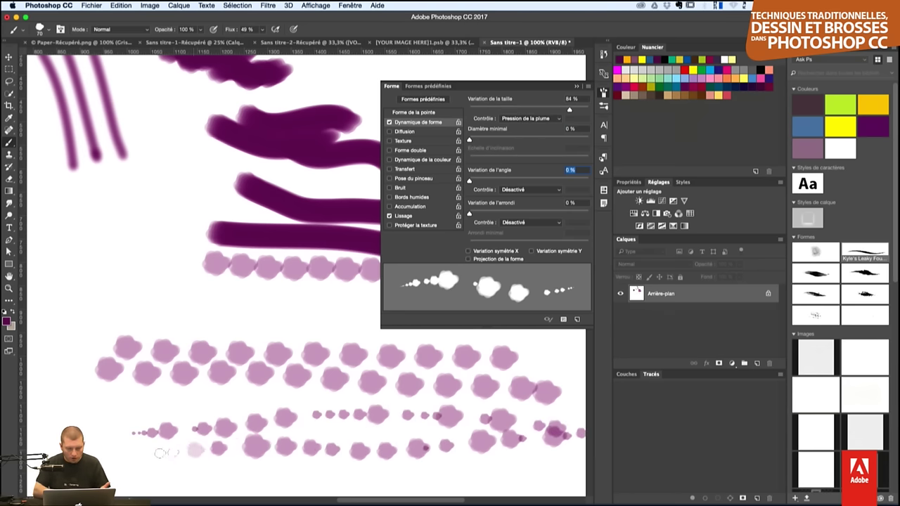
{"action": "left_click_drag", "start_coordinate": [134, 450], "coordinate": [450, 453]}
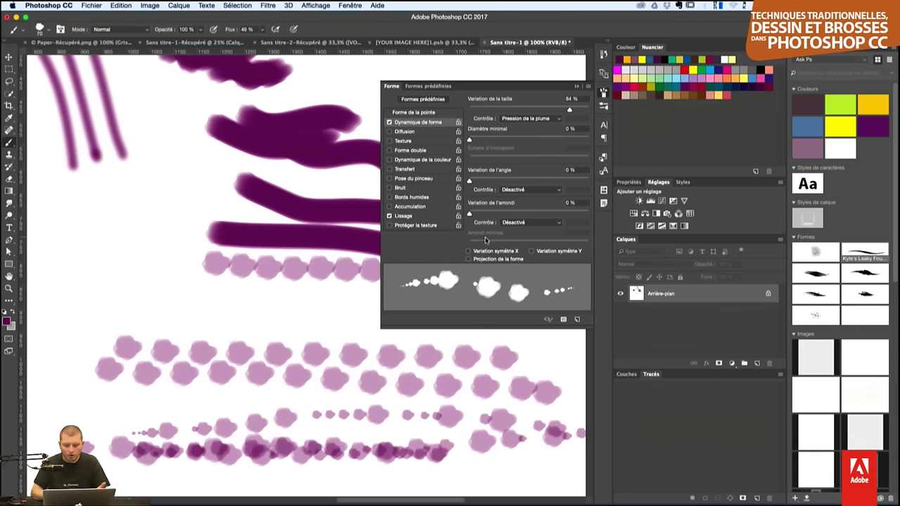
- Set Minimum Diameter to 15% and try angle and roundness variation with test rows
{"action": "left_click_drag", "start_coordinate": [470, 140], "coordinate": [487, 140]}
{"action": "left_click_drag", "start_coordinate": [104, 310], "coordinate": [566, 336]}
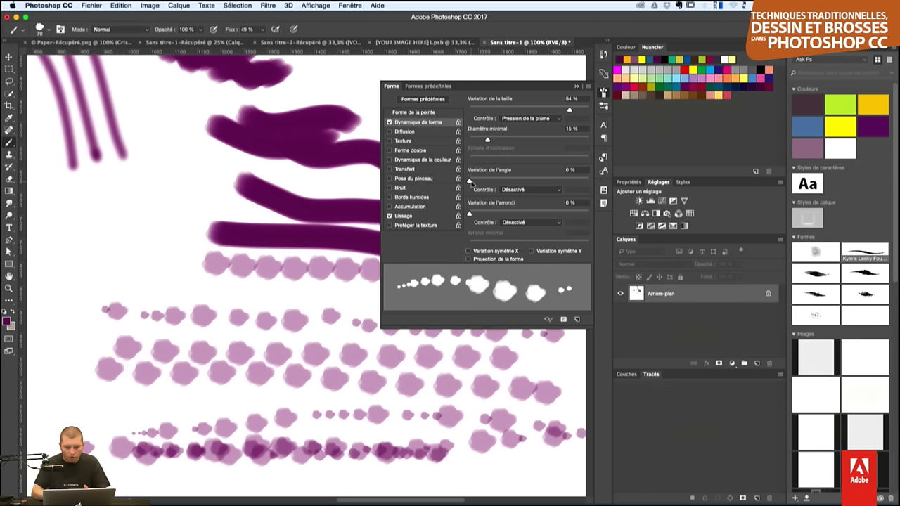
{"action": "mouse_move", "coordinate": [470, 180]}
{"action": "left_mouse_down"}
{"action": "mouse_move", "coordinate": [487, 180]}
{"action": "mouse_move", "coordinate": [239, 380]}
{"action": "left_mouse_up"}
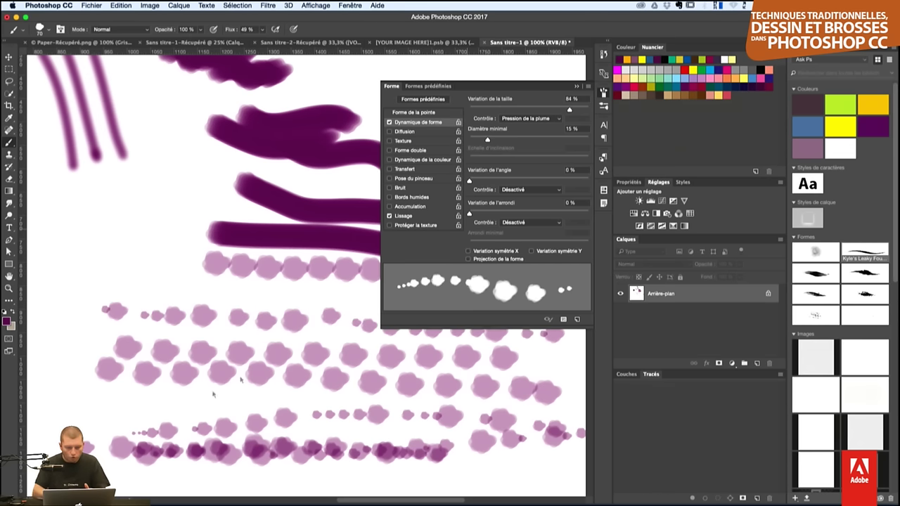
{"action": "left_click_drag", "start_coordinate": [139, 391], "coordinate": [570, 399]}
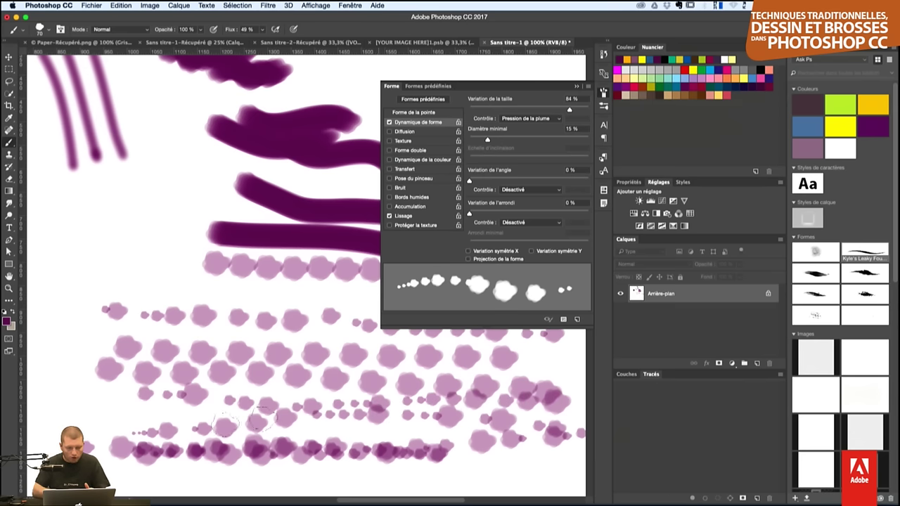
{"action": "left_click_drag", "start_coordinate": [79, 418], "coordinate": [225, 425]}
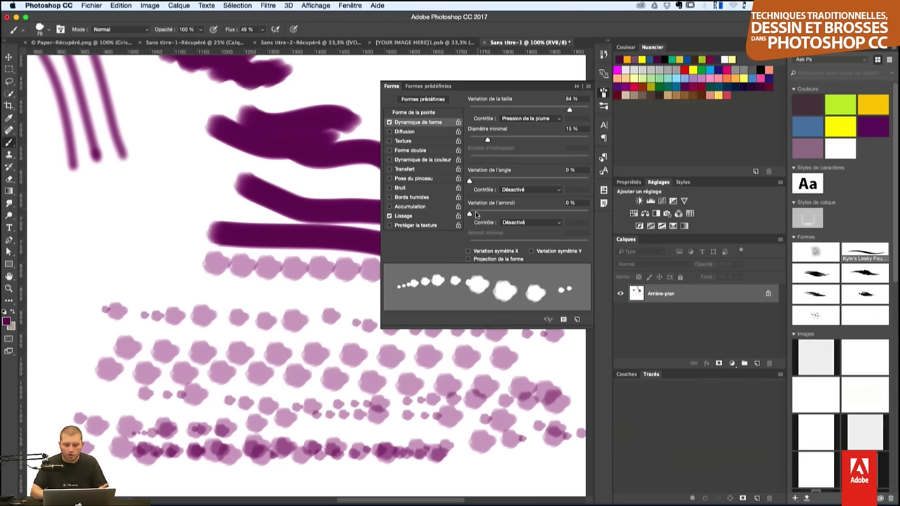
{"action": "mouse_move", "coordinate": [476, 213]}
{"action": "left_mouse_down"}
{"action": "mouse_move", "coordinate": [556, 216]}
{"action": "mouse_move", "coordinate": [436, 214]}
{"action": "left_mouse_up"}
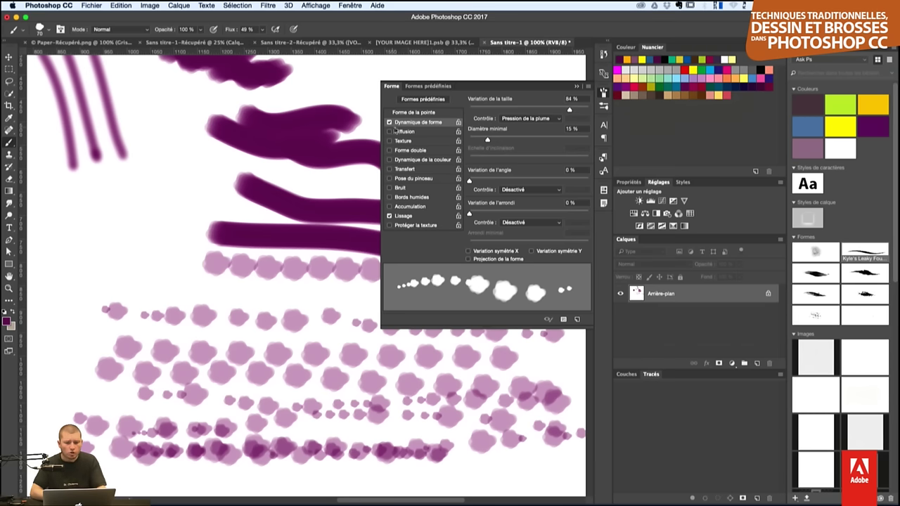
- Turn on brush scattering and paint light-blue test strokes
{"action": "left_click", "coordinate": [408, 132]}
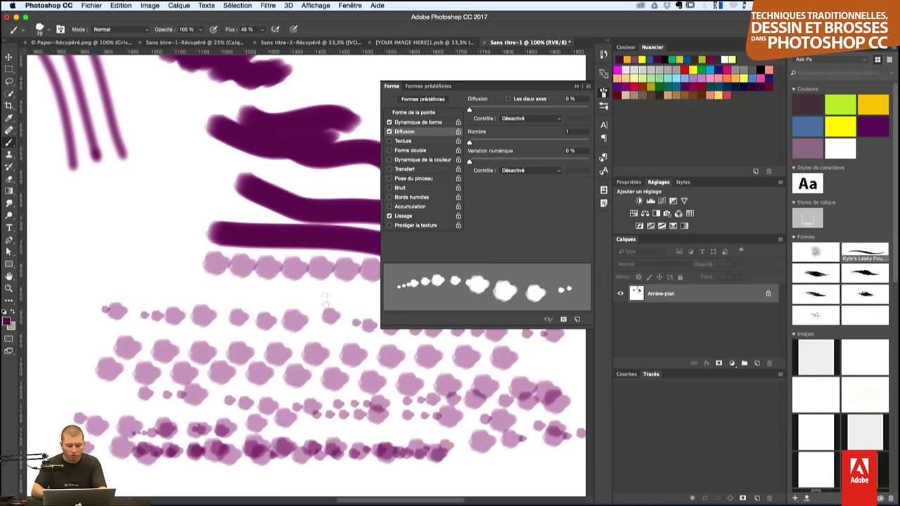
{"action": "scroll", "coordinate": [319, 194], "scroll_direction": "down", "scroll_amount": 5}
{"action": "scroll", "coordinate": [321, 194], "scroll_direction": "down", "scroll_amount": 2}
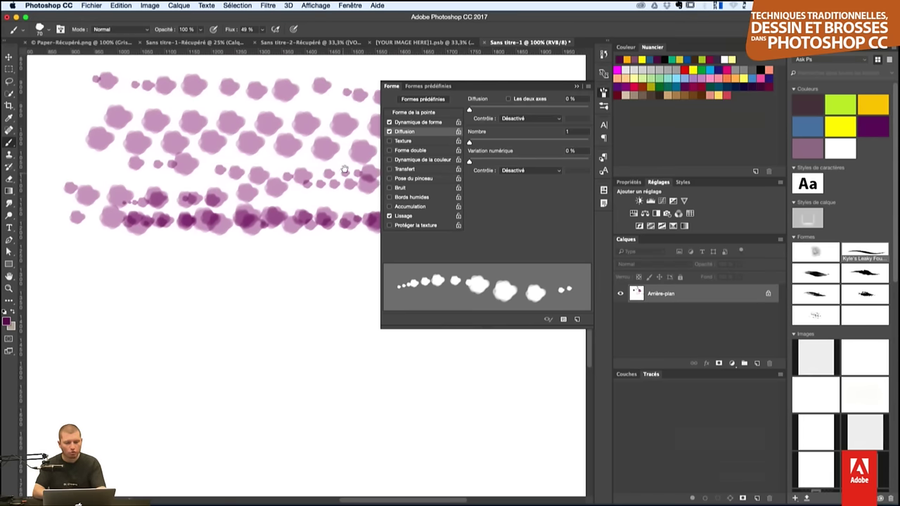
{"action": "left_click", "coordinate": [686, 72]}
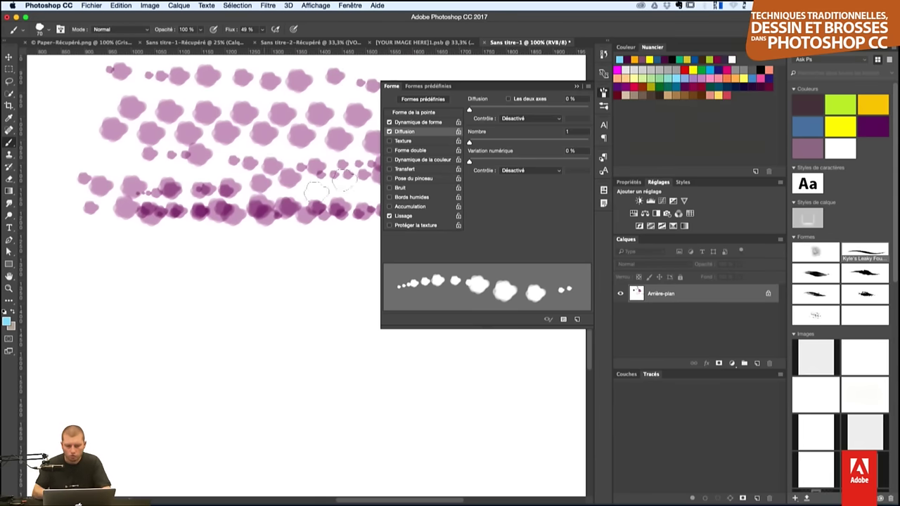
{"action": "left_click_drag", "start_coordinate": [112, 252], "coordinate": [376, 262]}
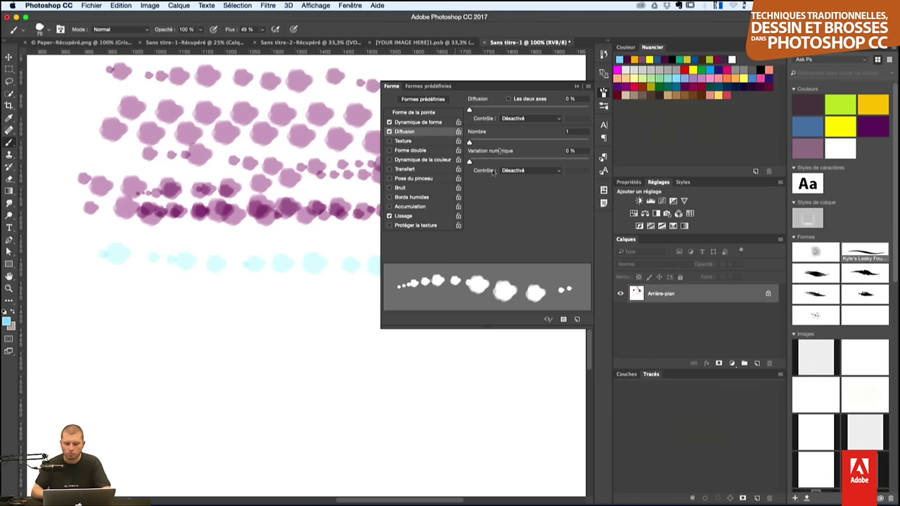
{"action": "left_click_drag", "start_coordinate": [477, 109], "coordinate": [493, 113]}
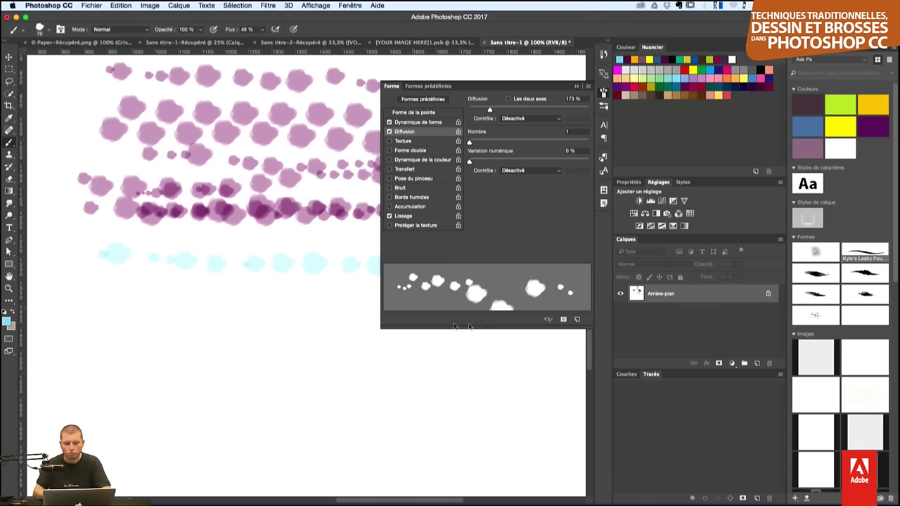
{"action": "left_click_drag", "start_coordinate": [88, 313], "coordinate": [465, 346]}
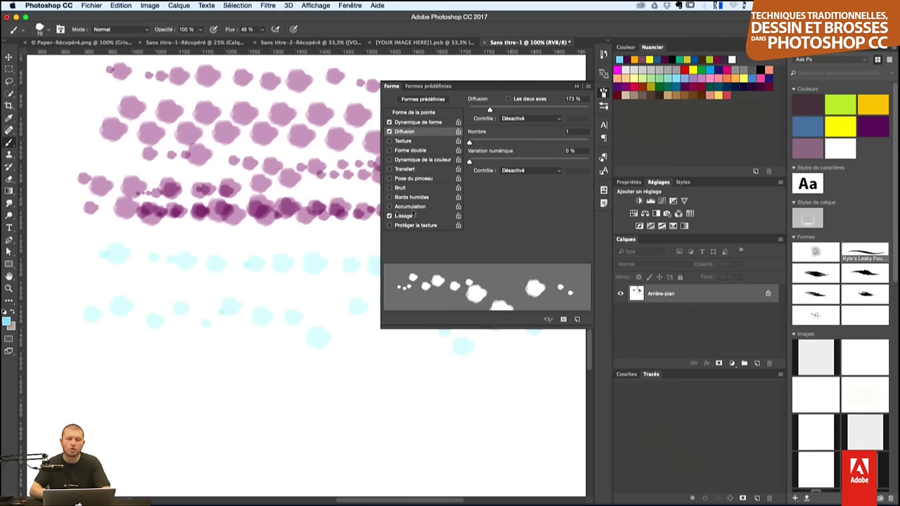
- Scatter dabs on both axes at 329% with count 3, painting denser cyan strokes
{"action": "left_click", "coordinate": [521, 99]}
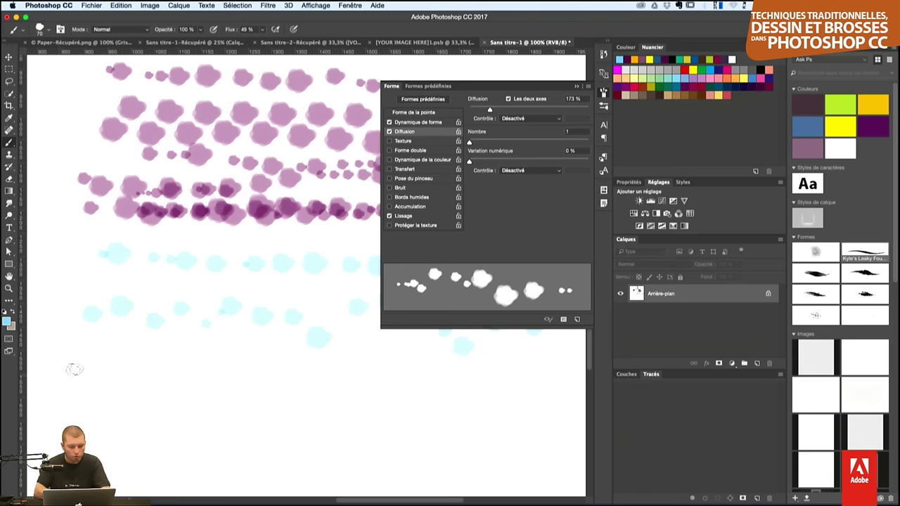
{"action": "mouse_move", "coordinate": [76, 369]}
{"action": "left_mouse_down"}
{"action": "mouse_move", "coordinate": [574, 376]}
{"action": "mouse_move", "coordinate": [70, 372]}
{"action": "left_mouse_up"}
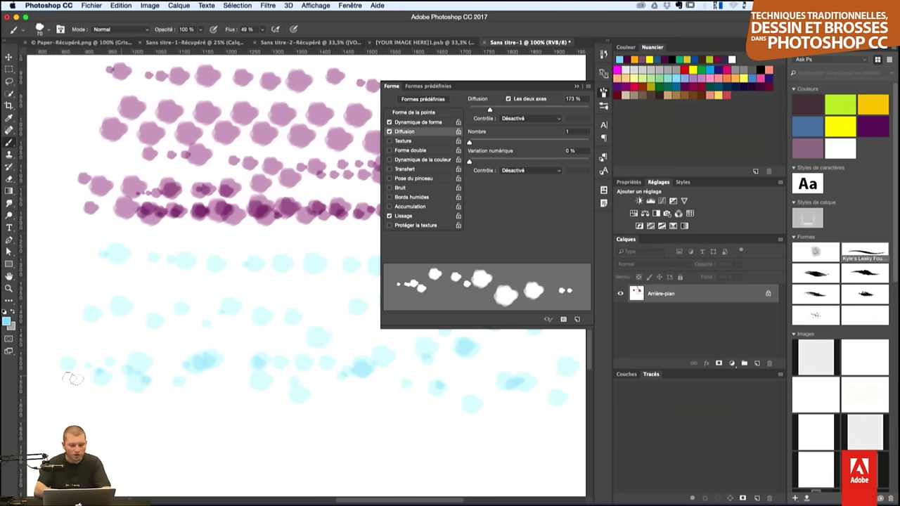
{"action": "left_click_drag", "start_coordinate": [503, 111], "coordinate": [509, 111]}
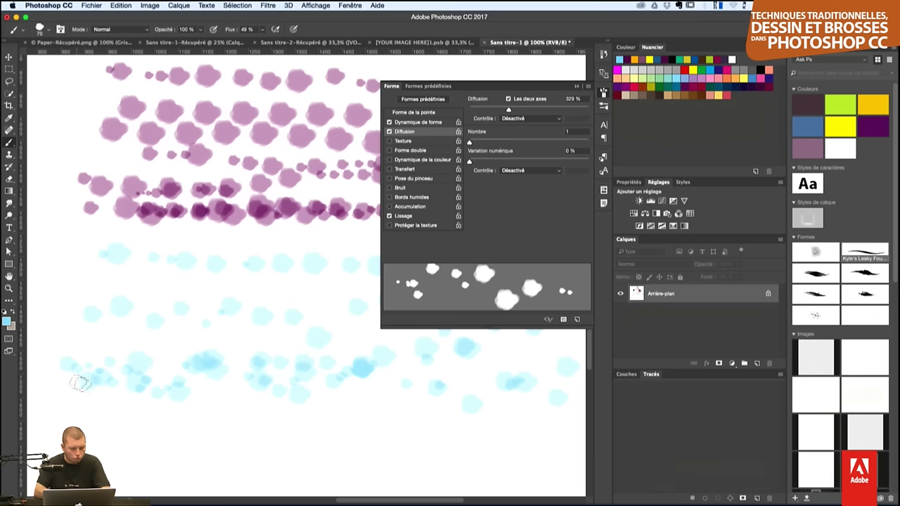
{"action": "mouse_move", "coordinate": [74, 380]}
{"action": "left_mouse_down"}
{"action": "mouse_move", "coordinate": [76, 391]}
{"action": "mouse_move", "coordinate": [55, 382]}
{"action": "left_mouse_up"}
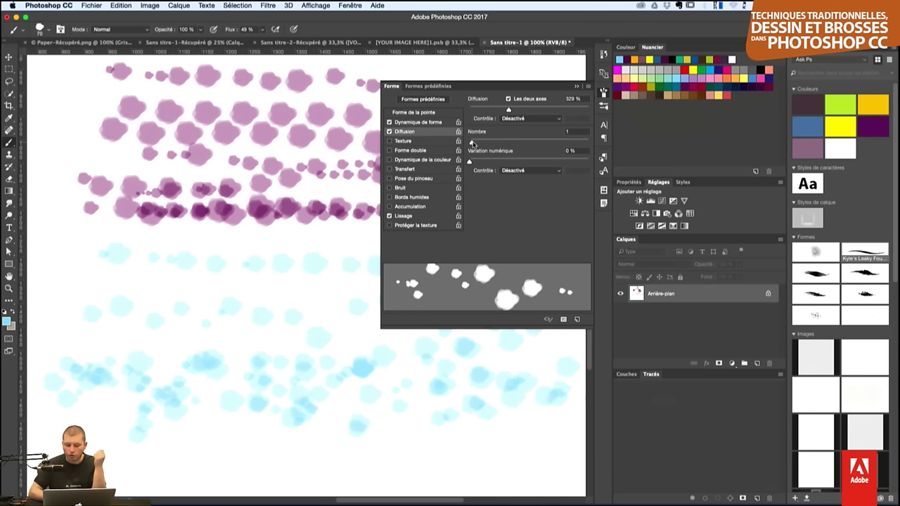
{"action": "left_click_drag", "start_coordinate": [471, 142], "coordinate": [489, 143]}
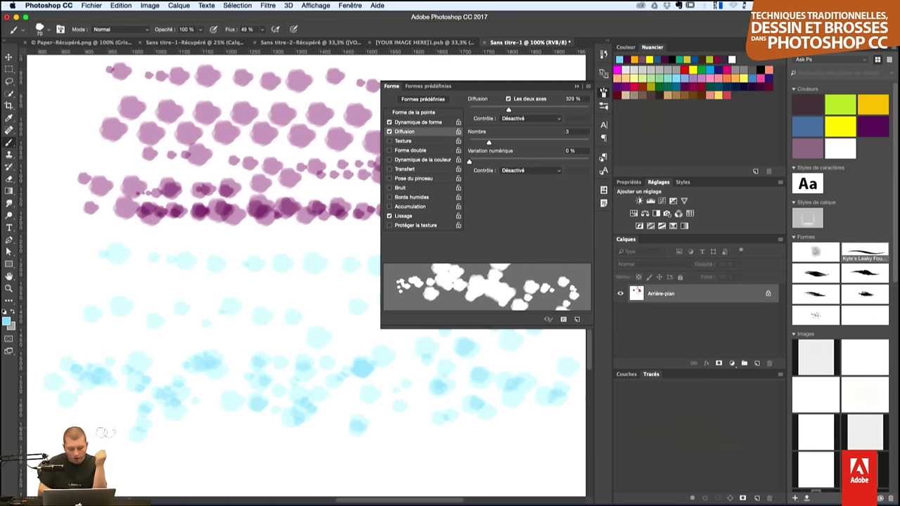
{"action": "left_click_drag", "start_coordinate": [105, 433], "coordinate": [567, 474]}
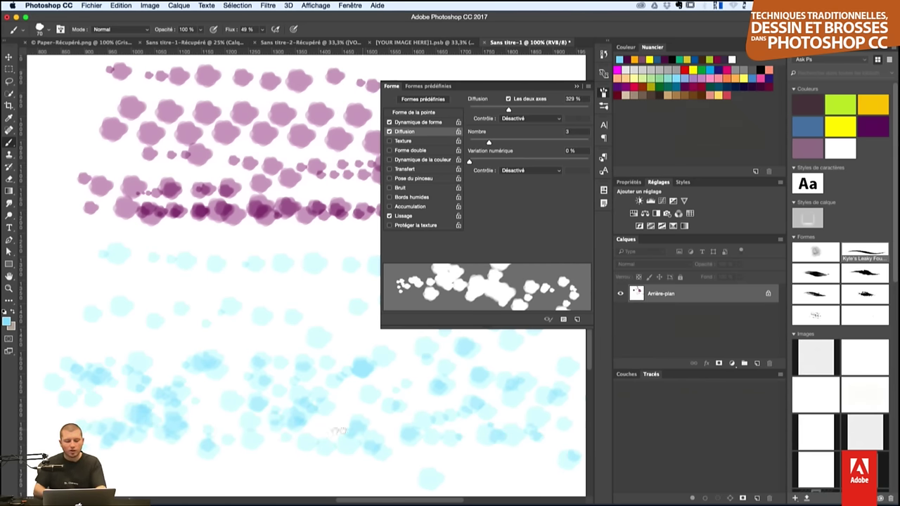
{"action": "scroll", "coordinate": [337, 430], "scroll_direction": "down", "scroll_amount": 5}
{"action": "mouse_move", "coordinate": [115, 396]}
{"action": "left_mouse_down"}
{"action": "mouse_move", "coordinate": [452, 446]}
{"action": "mouse_move", "coordinate": [461, 410]}
{"action": "mouse_move", "coordinate": [63, 393]}
{"action": "mouse_move", "coordinate": [586, 385]}
{"action": "left_mouse_up"}
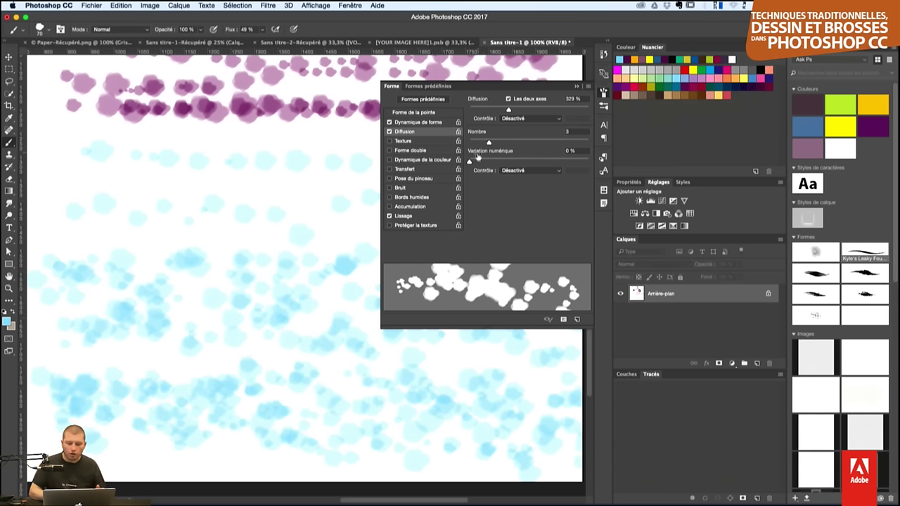
- Set count jitter to 42% controlled by pen pressure and test it
{"action": "left_click_drag", "start_coordinate": [487, 162], "coordinate": [519, 162]}
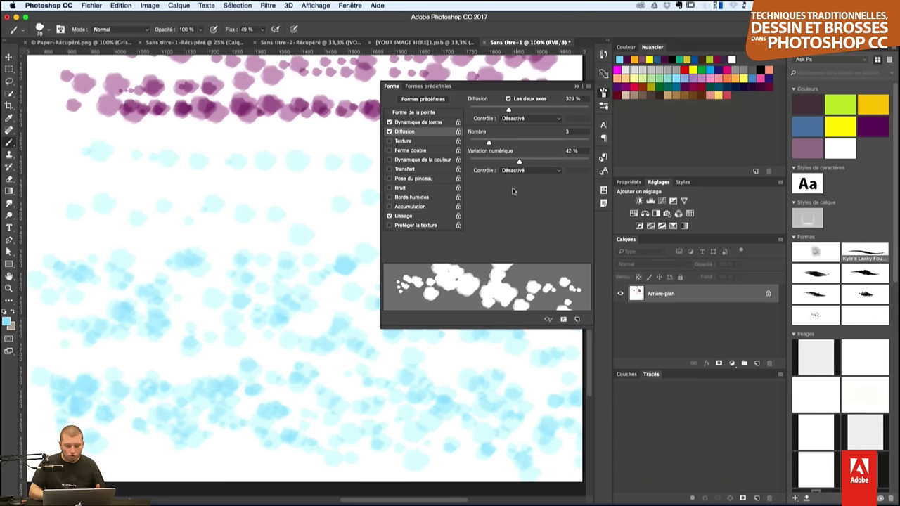
{"action": "left_click_drag", "start_coordinate": [45, 406], "coordinate": [541, 410]}
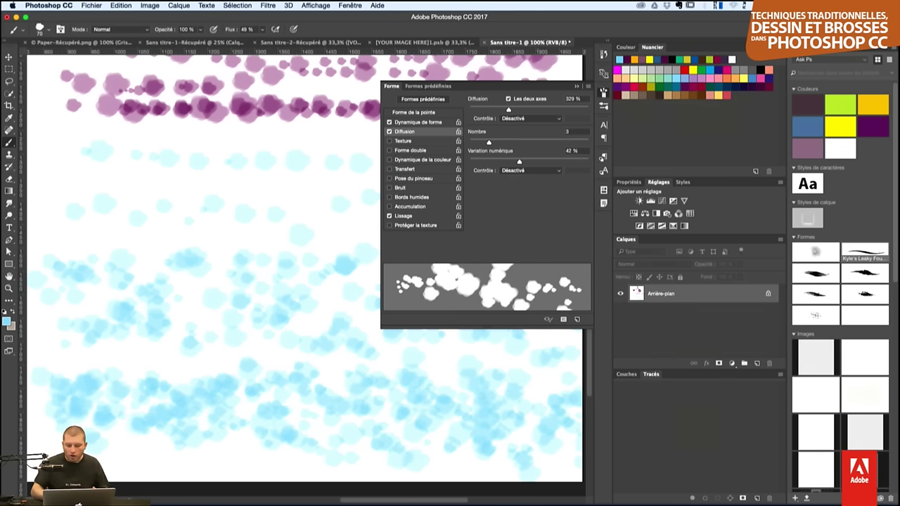
{"action": "left_click", "coordinate": [549, 170]}
{"action": "left_click", "coordinate": [548, 185]}
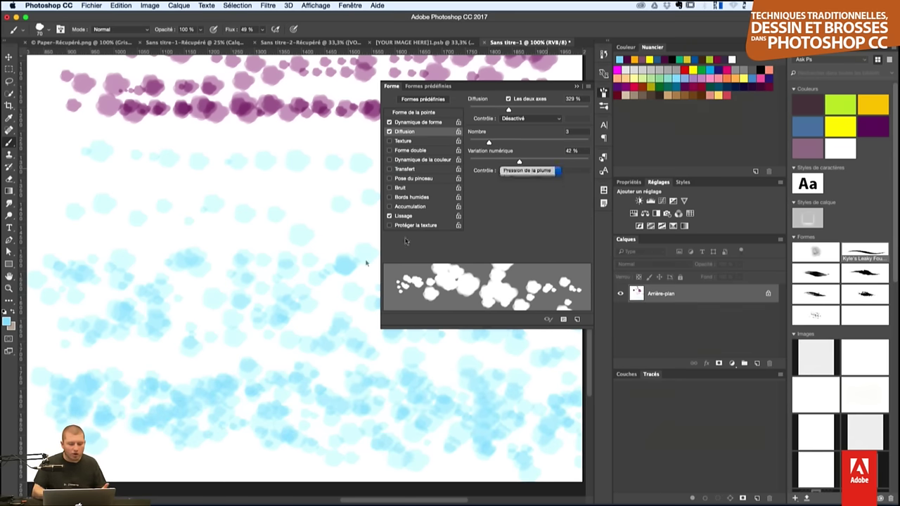
{"action": "mouse_move", "coordinate": [63, 397]}
{"action": "left_mouse_down"}
{"action": "mouse_move", "coordinate": [215, 364]}
{"action": "mouse_move", "coordinate": [535, 362]}
{"action": "left_mouse_up"}
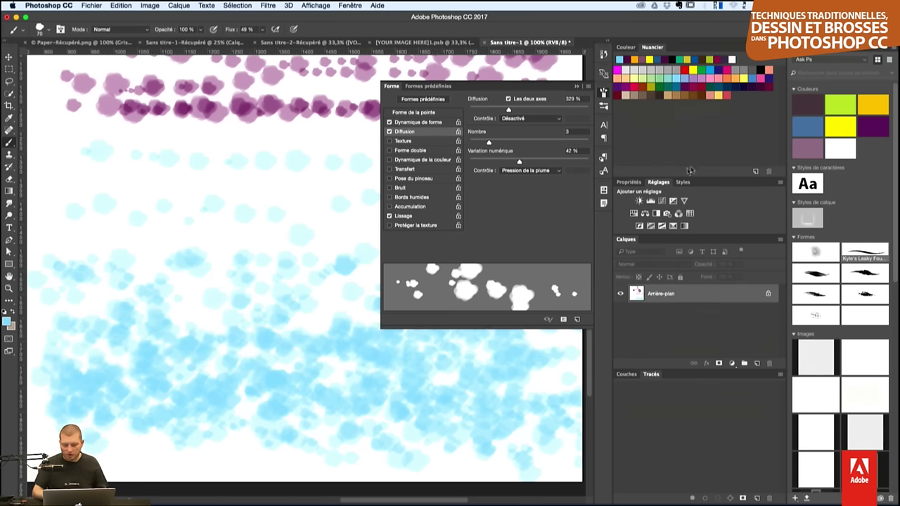
- Paint white dabs over the lower blue area and enable colour dynamics
{"action": "left_click", "coordinate": [619, 59]}
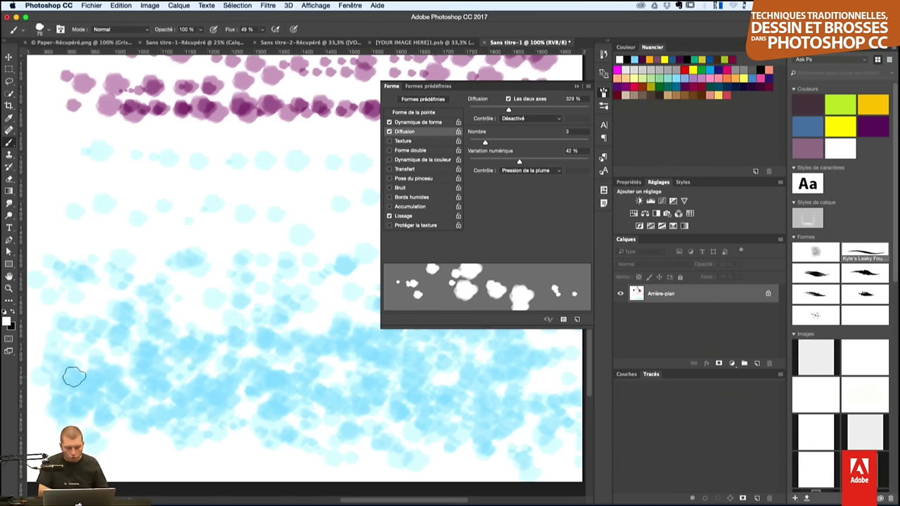
{"action": "mouse_move", "coordinate": [74, 378]}
{"action": "left_mouse_down"}
{"action": "mouse_move", "coordinate": [114, 370]}
{"action": "mouse_move", "coordinate": [32, 315]}
{"action": "left_mouse_up"}
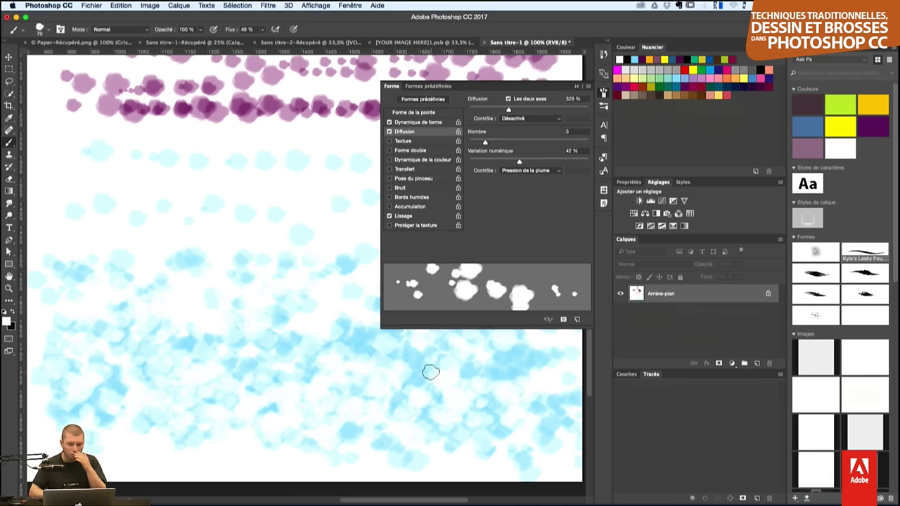
{"action": "left_click", "coordinate": [418, 123]}
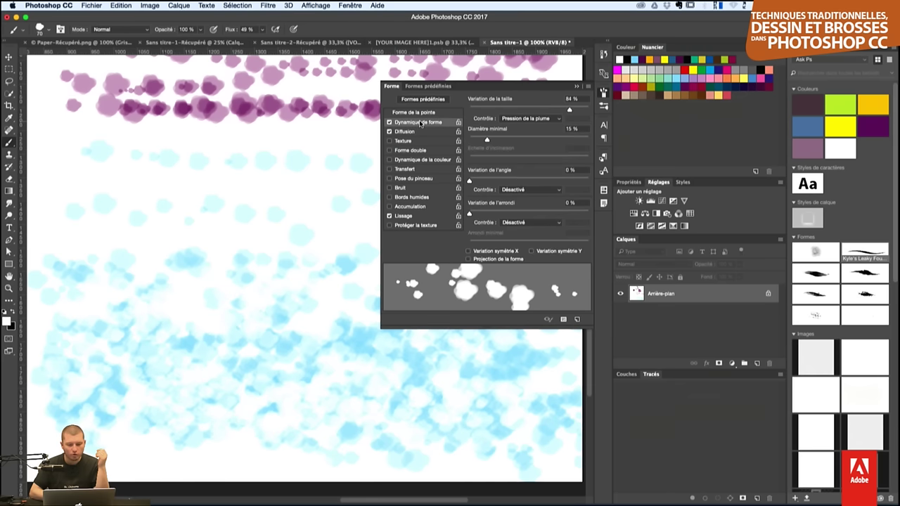
{"action": "left_click", "coordinate": [424, 160]}
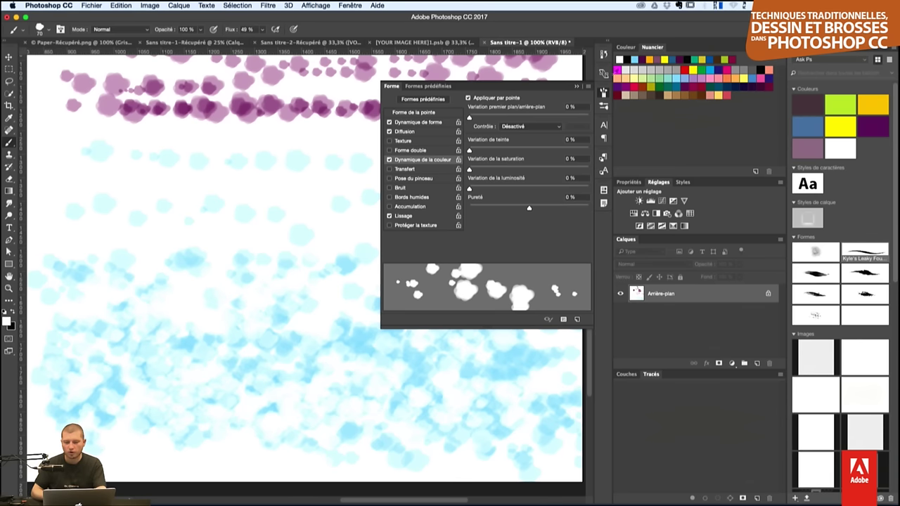
- Set yellow and red colours and let dabs vary between them, testing with yellow-orange dabs
{"action": "left_click", "coordinate": [687, 69]}
{"action": "left_click", "coordinate": [693, 69]}
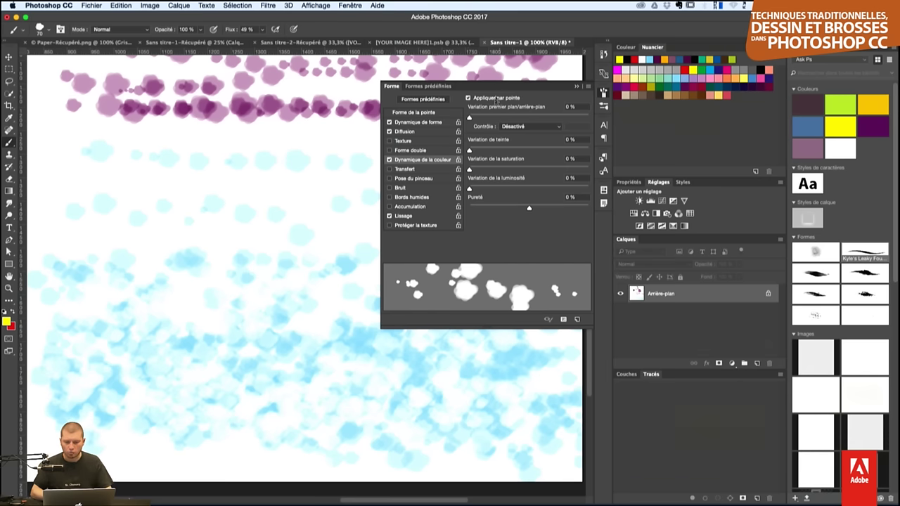
{"action": "left_click_drag", "start_coordinate": [470, 117], "coordinate": [554, 118]}
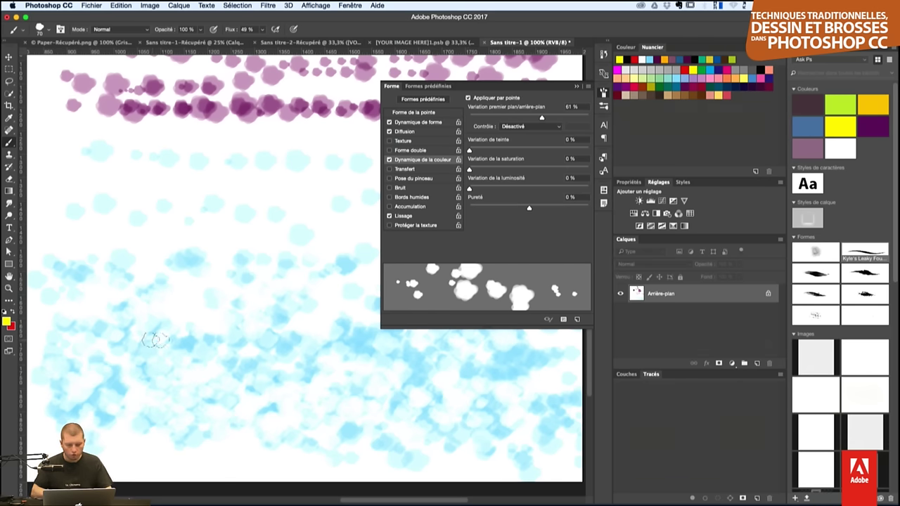
{"action": "left_click_drag", "start_coordinate": [151, 341], "coordinate": [542, 373]}
{"action": "left_click_drag", "start_coordinate": [229, 362], "coordinate": [84, 390]}
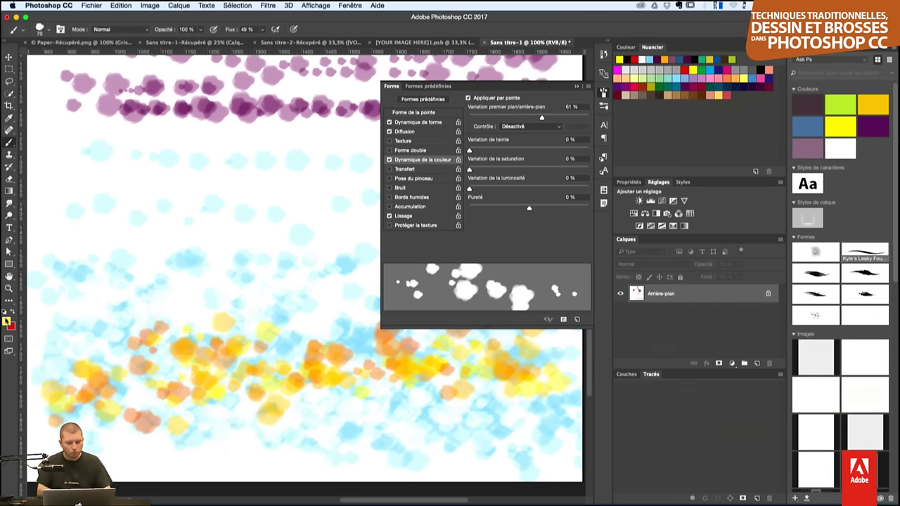
- Push yellow-red mixing to 100% controlled by pen pressure and paint a test stroke
{"action": "left_click_drag", "start_coordinate": [540, 118], "coordinate": [617, 125]}
{"action": "mouse_move", "coordinate": [134, 341]}
{"action": "left_mouse_down"}
{"action": "mouse_move", "coordinate": [99, 336]}
{"action": "mouse_move", "coordinate": [525, 389]}
{"action": "mouse_move", "coordinate": [161, 390]}
{"action": "mouse_move", "coordinate": [563, 376]}
{"action": "left_mouse_up"}
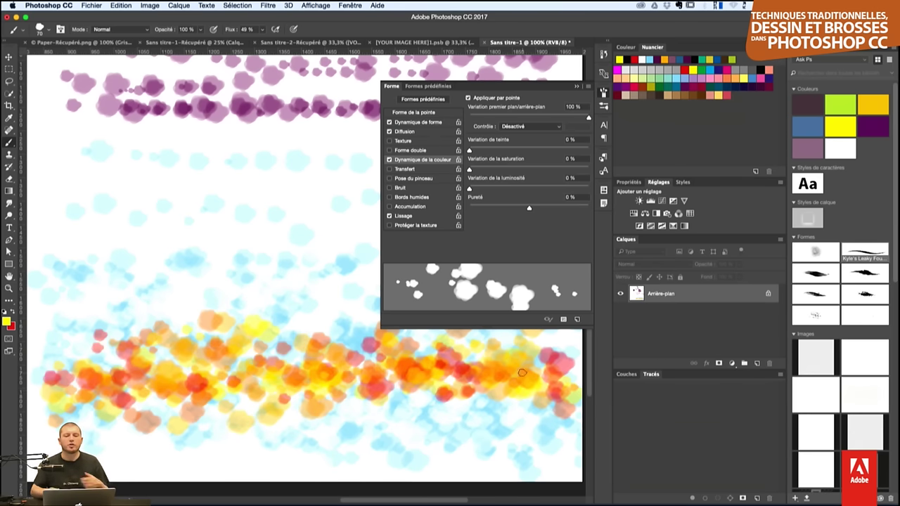
{"action": "left_click", "coordinate": [533, 125]}
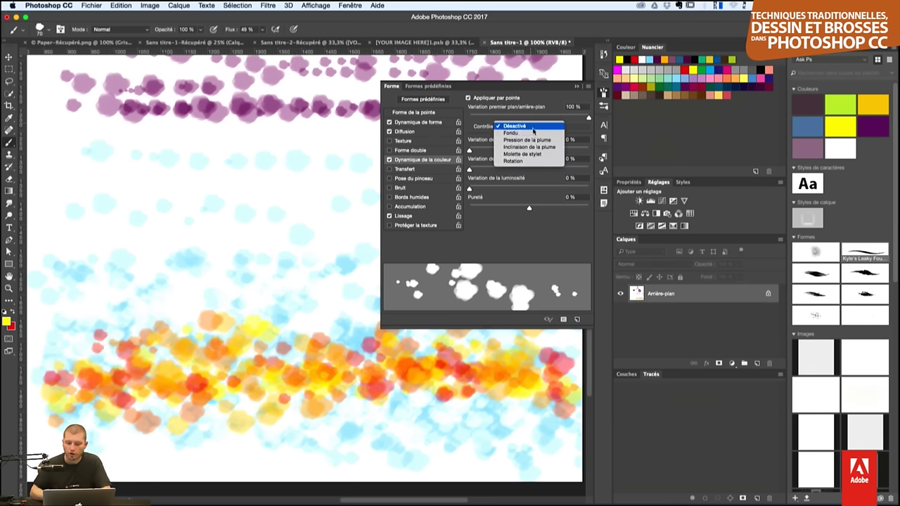
{"action": "left_click", "coordinate": [537, 139]}
{"action": "mouse_move", "coordinate": [38, 379]}
{"action": "left_mouse_down"}
{"action": "mouse_move", "coordinate": [513, 373]}
{"action": "mouse_move", "coordinate": [548, 408]}
{"action": "mouse_move", "coordinate": [520, 450]}
{"action": "mouse_move", "coordinate": [513, 415]}
{"action": "mouse_move", "coordinate": [281, 450]}
{"action": "mouse_move", "coordinate": [185, 438]}
{"action": "mouse_move", "coordinate": [380, 457]}
{"action": "mouse_move", "coordinate": [175, 366]}
{"action": "mouse_move", "coordinate": [70, 289]}
{"action": "mouse_move", "coordinate": [351, 235]}
{"action": "left_mouse_up"}
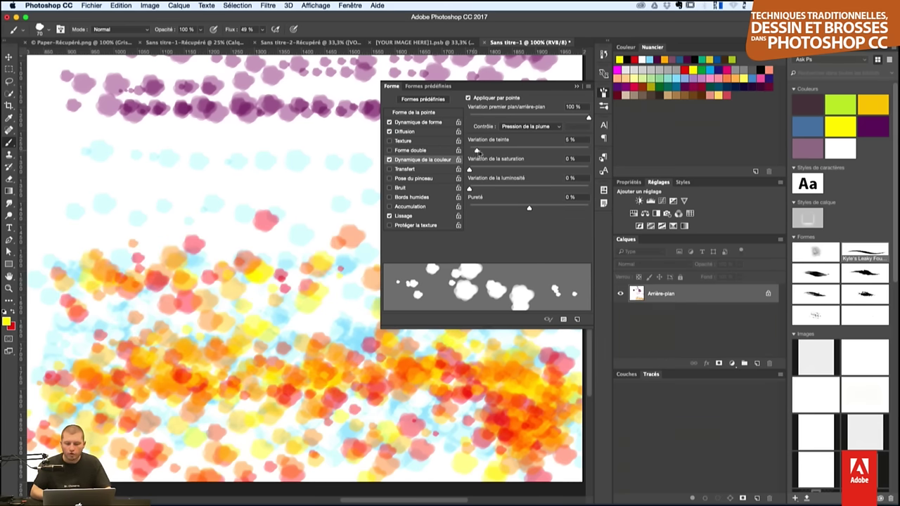
- Add 30% hue and 25% saturation variation and paint test strokes
{"action": "left_click_drag", "start_coordinate": [477, 151], "coordinate": [505, 151]}
{"action": "mouse_move", "coordinate": [201, 274]}
{"action": "left_mouse_down"}
{"action": "mouse_move", "coordinate": [141, 290]}
{"action": "mouse_move", "coordinate": [408, 355]}
{"action": "left_mouse_up"}
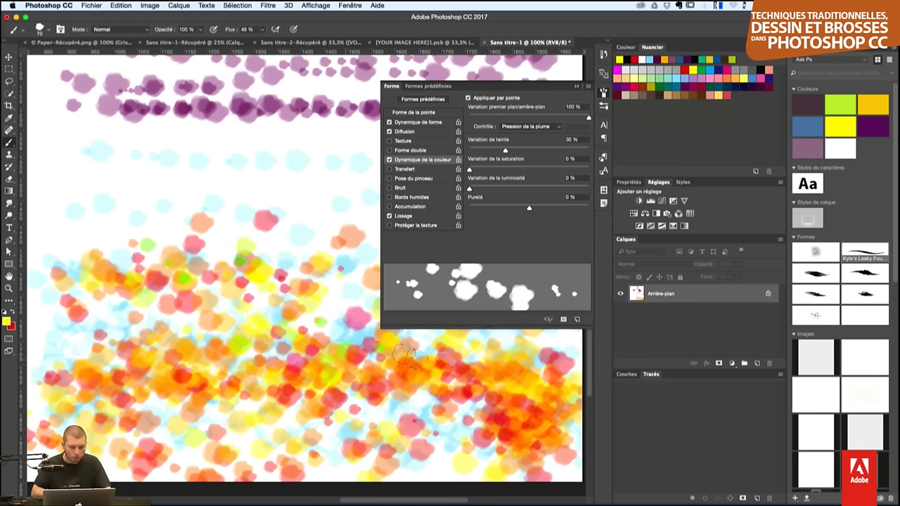
{"action": "left_click_drag", "start_coordinate": [478, 169], "coordinate": [498, 169]}
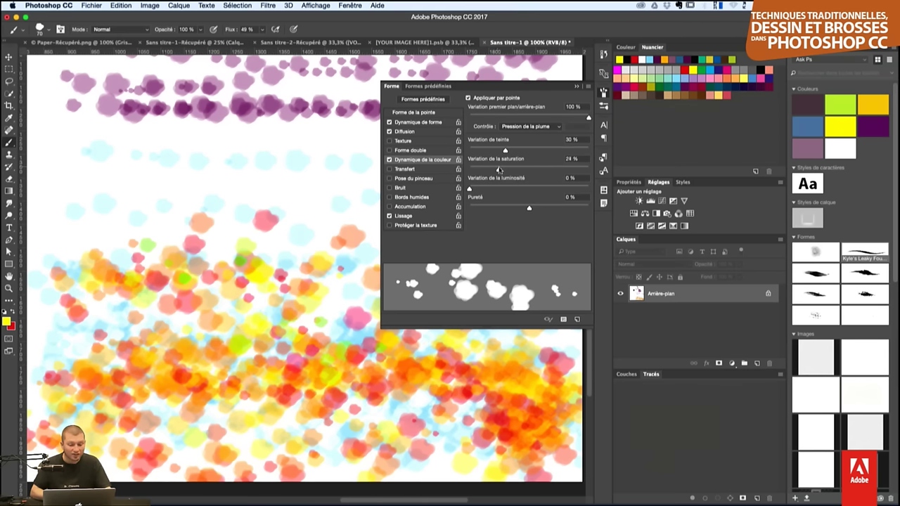
{"action": "left_click_drag", "start_coordinate": [91, 281], "coordinate": [524, 380]}
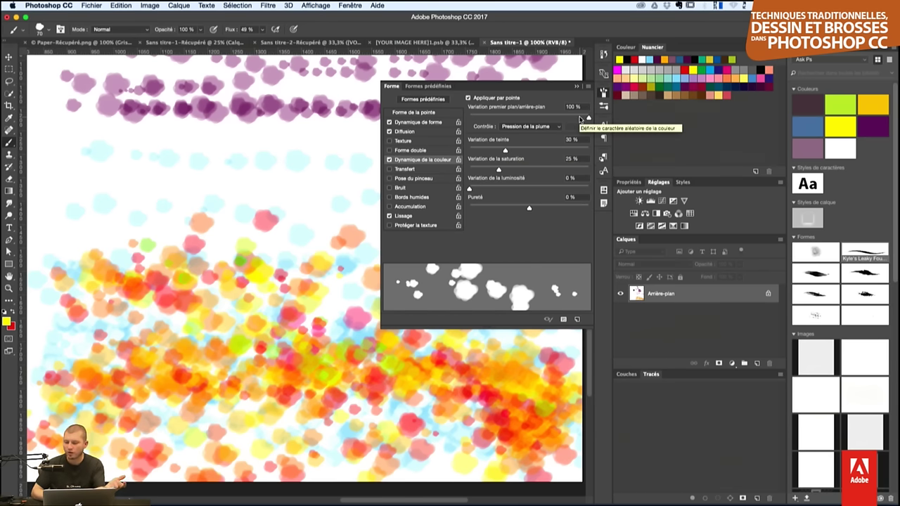
{"action": "key", "text": "ctrl+minus"}
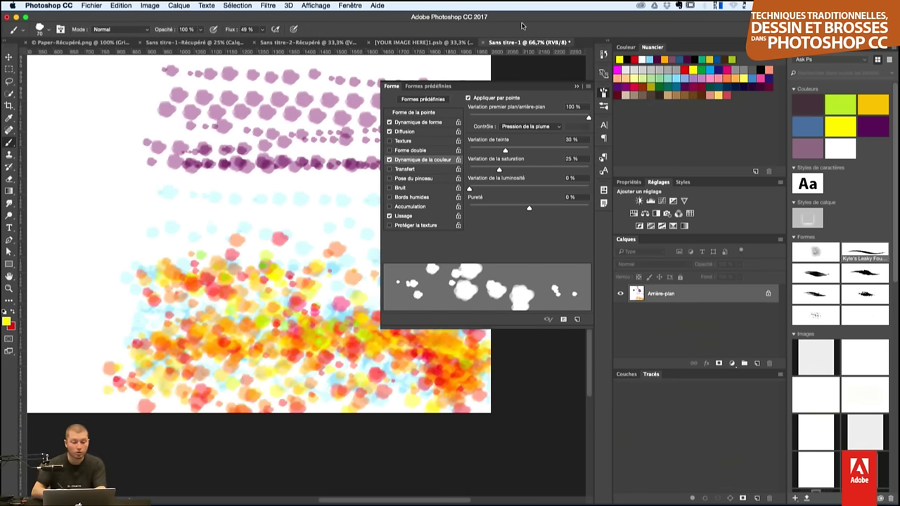
{"action": "scroll", "coordinate": [199, 299], "scroll_direction": "up", "scroll_amount": 1}
{"action": "scroll", "coordinate": [216, 296], "scroll_direction": "up", "scroll_amount": 5}
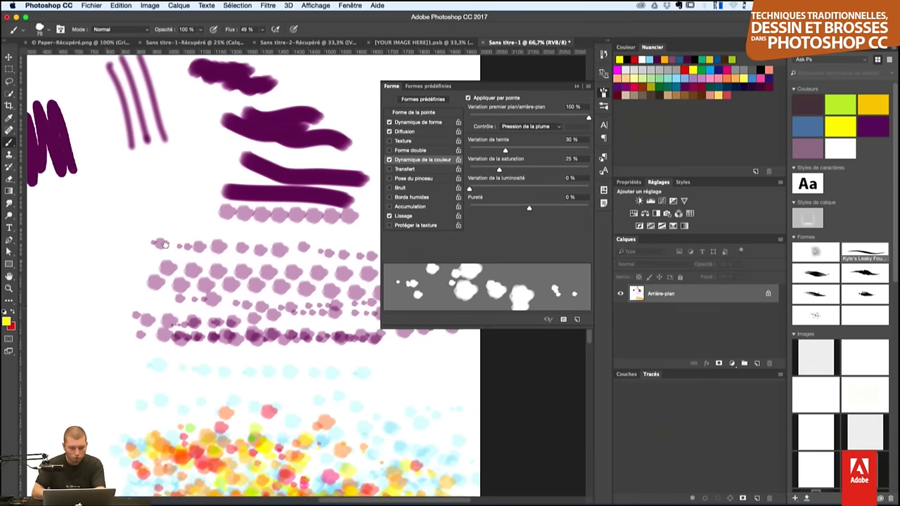
{"action": "scroll", "coordinate": [178, 329], "scroll_direction": "up", "scroll_amount": 5}
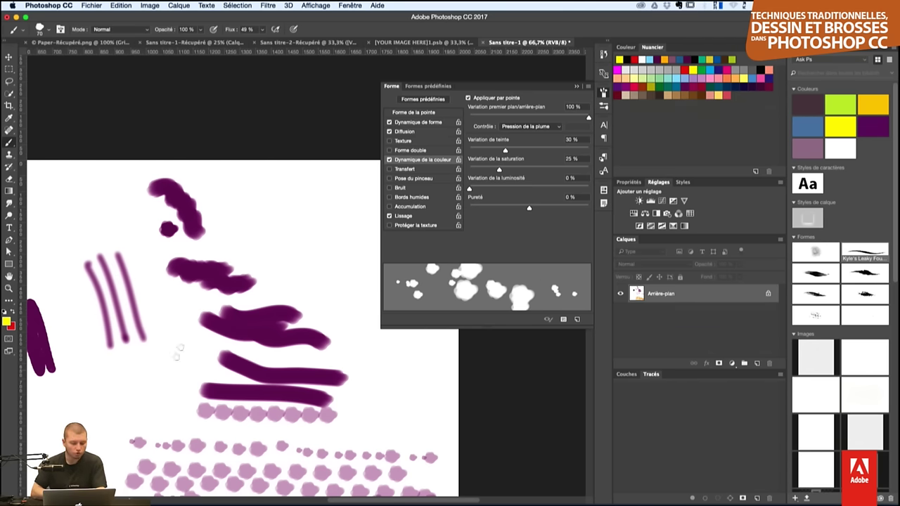
{"action": "scroll", "coordinate": [323, 312], "scroll_direction": "down", "scroll_amount": 10}
{"action": "scroll", "coordinate": [323, 312], "scroll_direction": "left", "scroll_amount": 5}
{"action": "scroll", "coordinate": [194, 373], "scroll_direction": "down", "scroll_amount": 5}
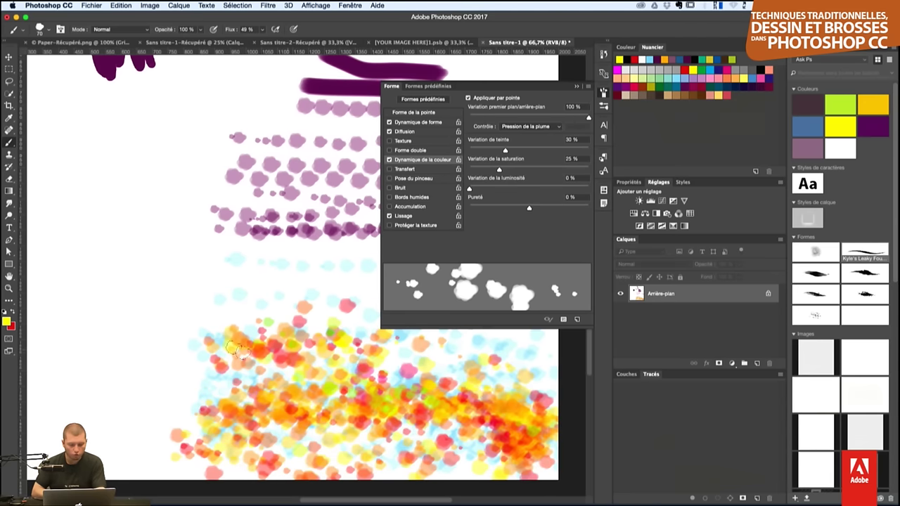
- Tighten brush spacing to 6% and paint a dense vertical column at the left
{"action": "left_click", "coordinate": [419, 114]}
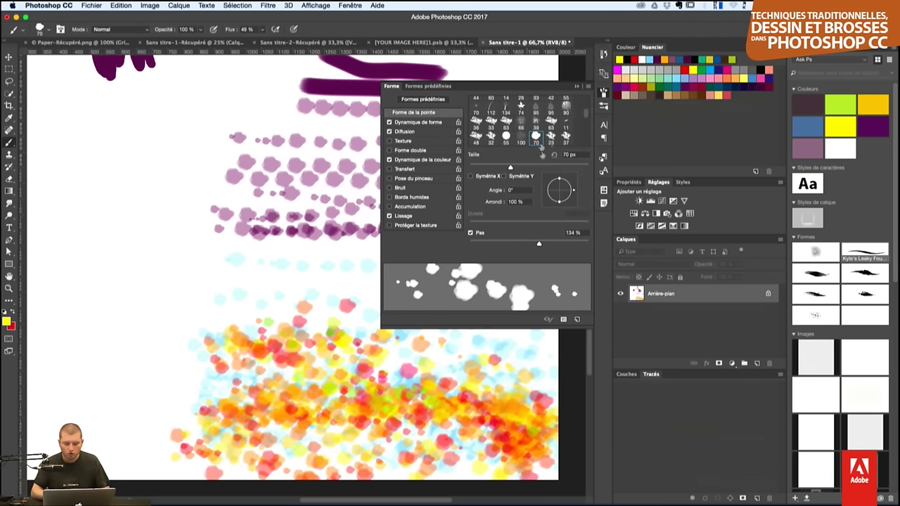
{"action": "left_click_drag", "start_coordinate": [513, 246], "coordinate": [472, 244]}
{"action": "left_click_drag", "start_coordinate": [127, 173], "coordinate": [166, 422]}
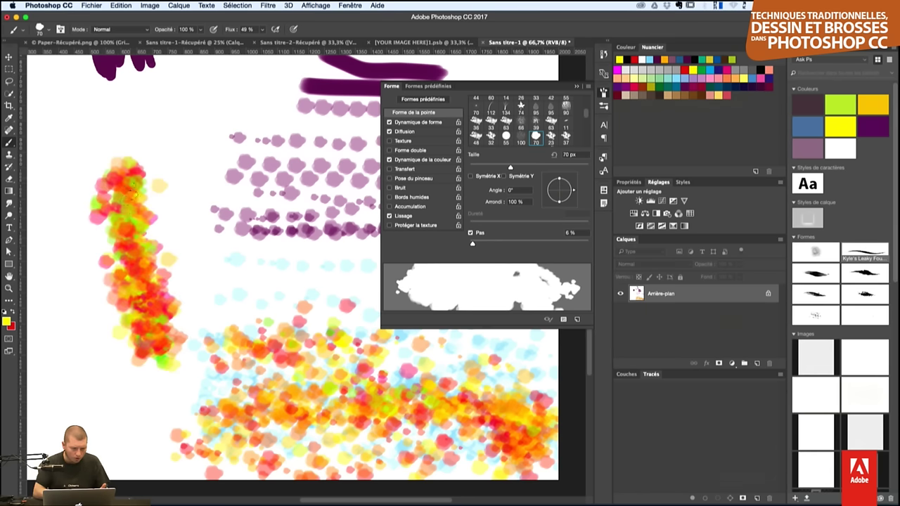
{"action": "left_click_drag", "start_coordinate": [130, 173], "coordinate": [130, 453]}
- Remove hue variation and repaint the left column in orange and yellow
{"action": "left_click", "coordinate": [415, 161]}
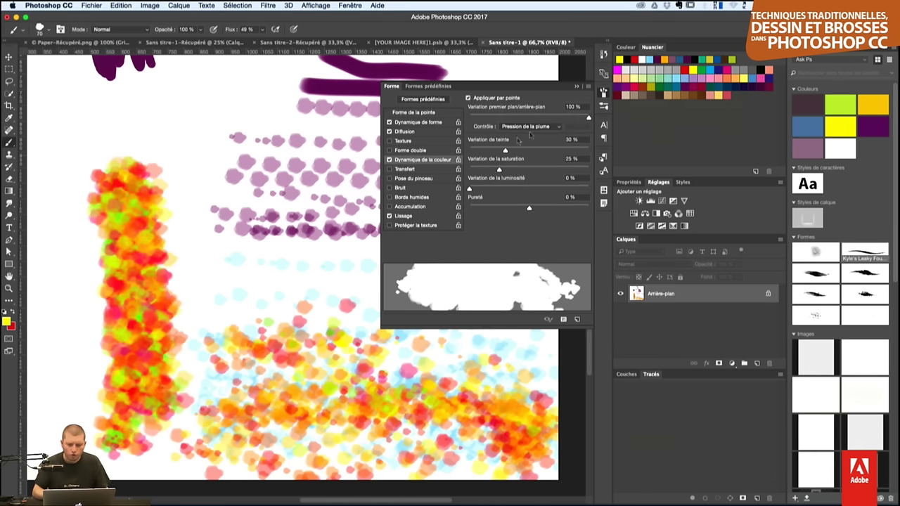
{"action": "left_click_drag", "start_coordinate": [495, 150], "coordinate": [432, 152]}
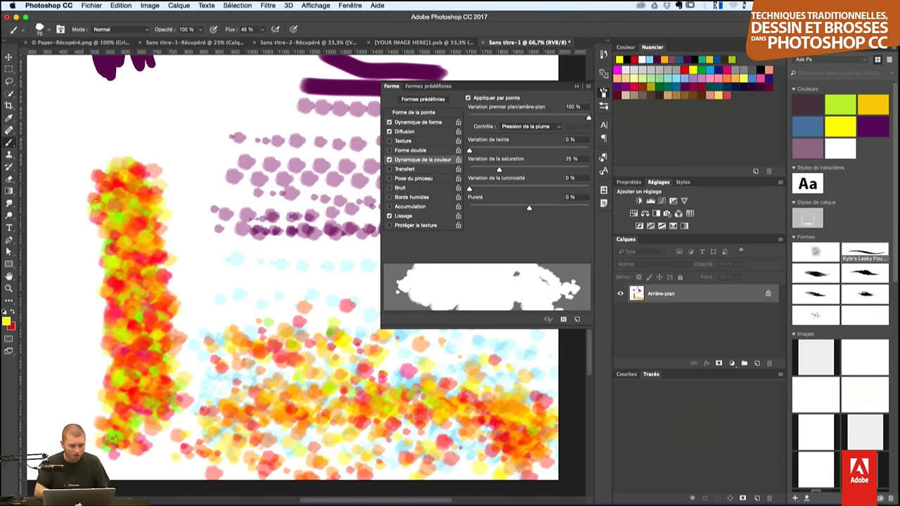
{"action": "left_click_drag", "start_coordinate": [97, 204], "coordinate": [112, 338]}
{"action": "left_click_drag", "start_coordinate": [120, 141], "coordinate": [105, 450]}
{"action": "mouse_move", "coordinate": [106, 260]}
{"action": "left_mouse_down"}
{"action": "mouse_move", "coordinate": [126, 478]}
{"action": "mouse_move", "coordinate": [106, 158]}
{"action": "mouse_move", "coordinate": [109, 401]}
{"action": "left_mouse_up"}
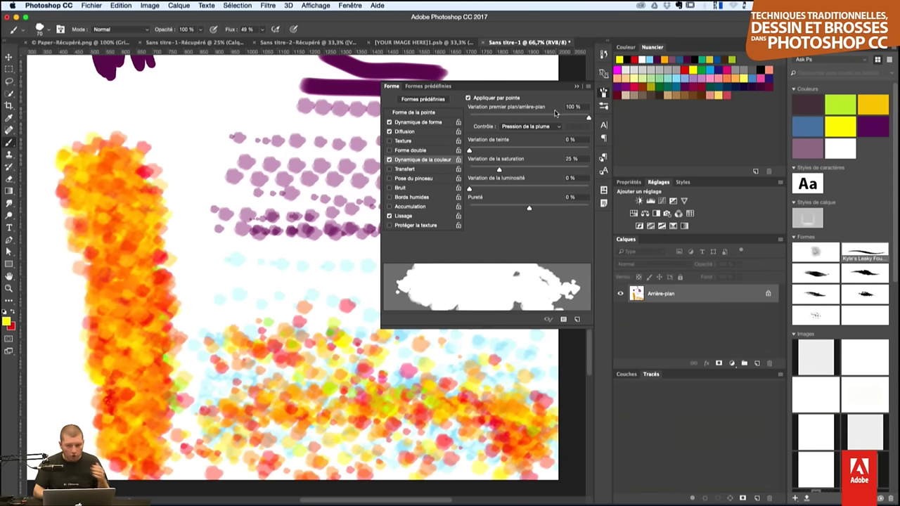
- Lower yellow-red mixing to 39%, raise purity to +35%, and repaint the column brighter
{"action": "left_click", "coordinate": [516, 117]}
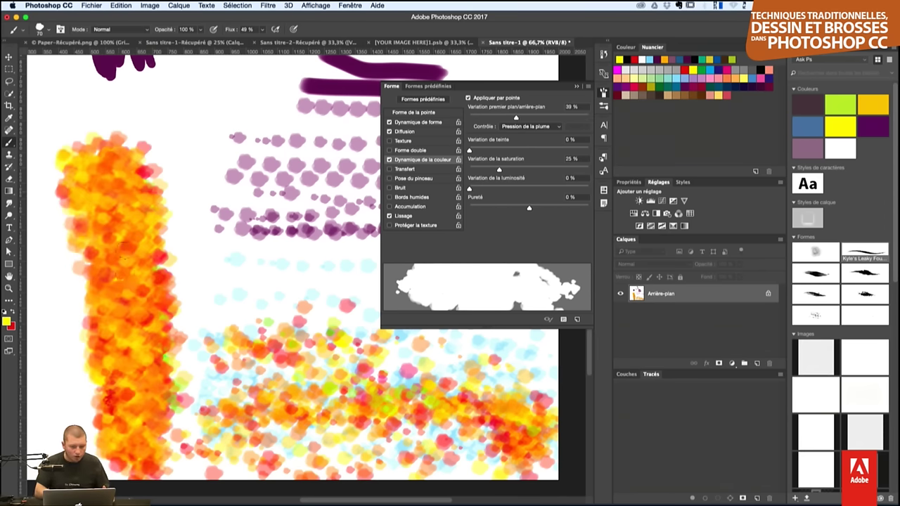
{"action": "mouse_move", "coordinate": [120, 141]}
{"action": "left_mouse_down"}
{"action": "mouse_move", "coordinate": [119, 407]}
{"action": "mouse_move", "coordinate": [133, 464]}
{"action": "left_mouse_up"}
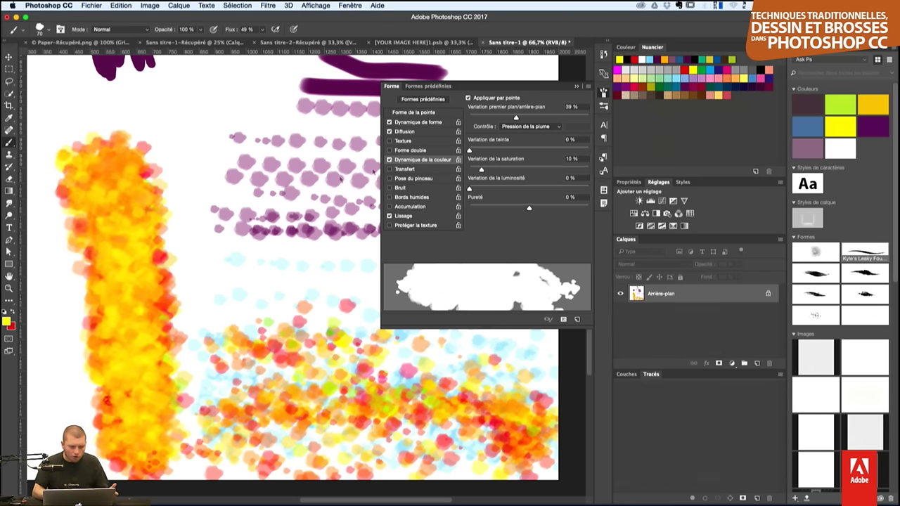
{"action": "left_click_drag", "start_coordinate": [134, 176], "coordinate": [141, 450]}
{"action": "left_click_drag", "start_coordinate": [127, 204], "coordinate": [134, 450]}
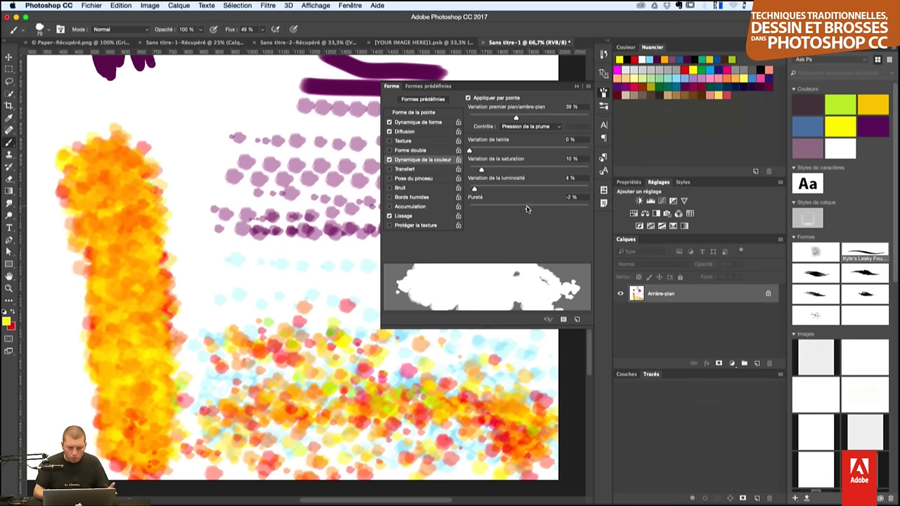
{"action": "left_click_drag", "start_coordinate": [527, 209], "coordinate": [550, 208]}
{"action": "mouse_move", "coordinate": [133, 405]}
{"action": "left_mouse_down"}
{"action": "mouse_move", "coordinate": [103, 185]}
{"action": "mouse_move", "coordinate": [133, 450]}
{"action": "left_mouse_up"}
{"action": "left_click_drag", "start_coordinate": [112, 176], "coordinate": [122, 422]}
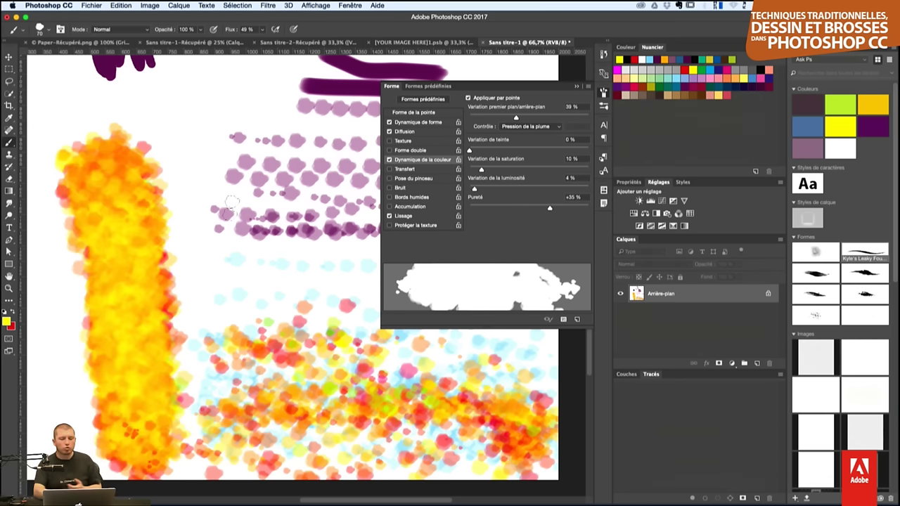
{"action": "key", "text": "ctrl+minus"}
{"action": "key", "text": "ctrl+minus"}
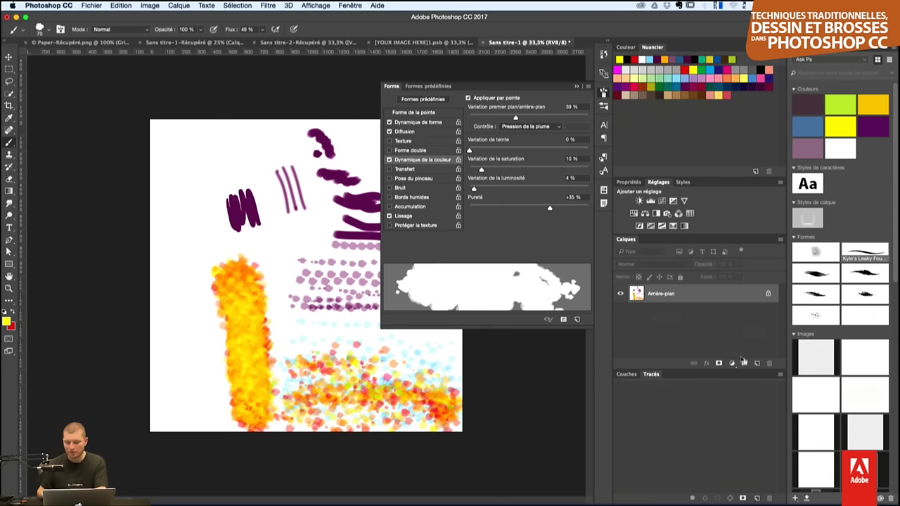
- Fill the whole canvas white again and add a new empty layer
{"action": "key", "text": "ctrl+a"}
{"action": "key", "text": "d"}
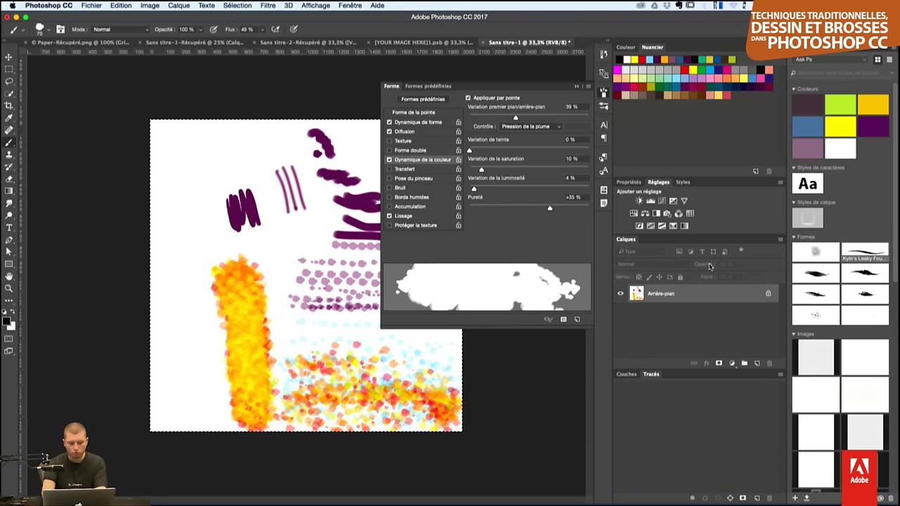
{"action": "key", "text": "alt+BackSpace"}
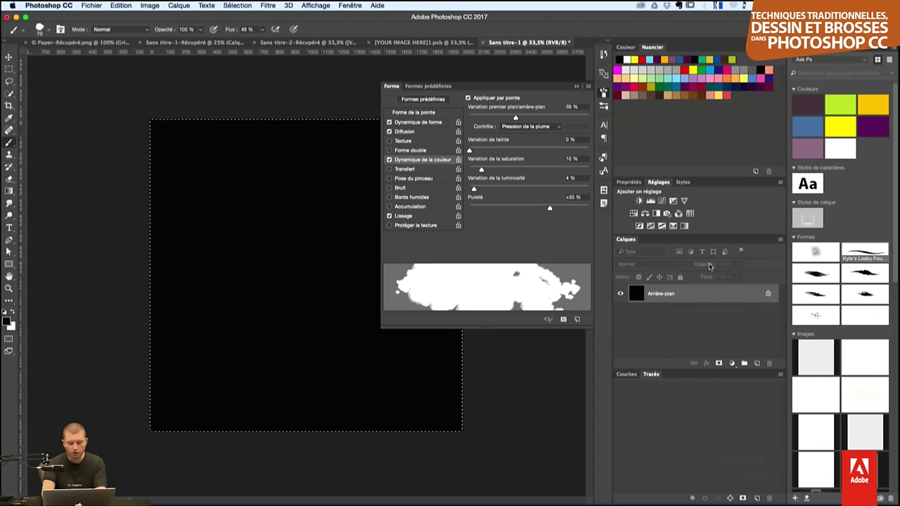
{"action": "key", "text": "x"}
{"action": "key", "text": "alt+BackSpace"}
{"action": "key", "text": "ctrl+d"}
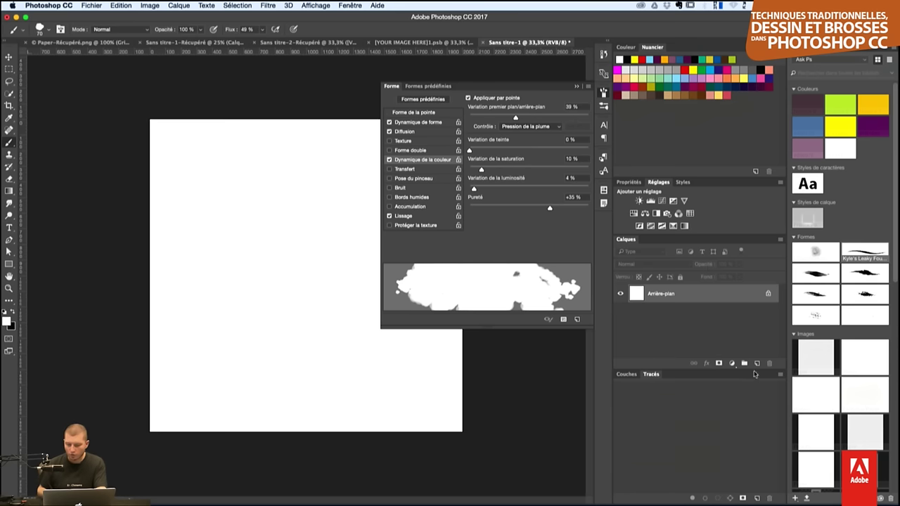
{"action": "left_click", "coordinate": [757, 363]}
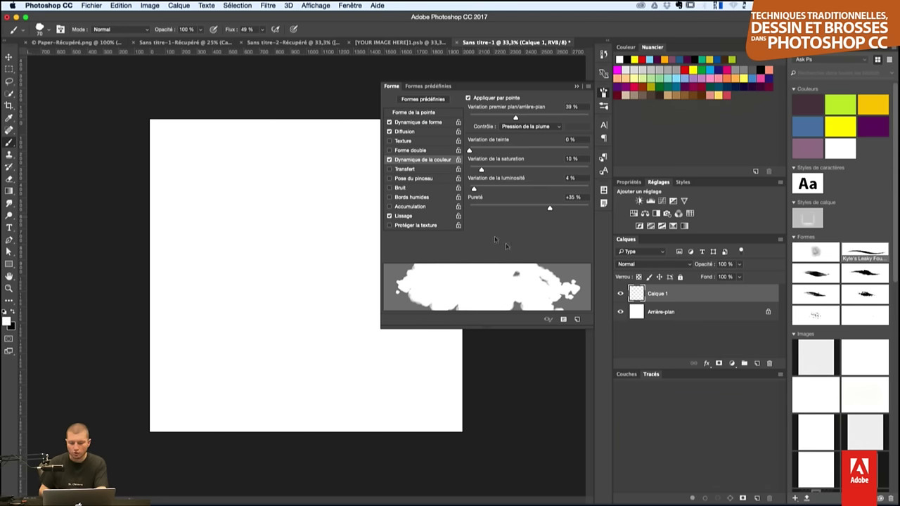
- Save the dynamic blob brush as a new preset named MaTache
{"action": "left_click", "coordinate": [575, 320]}
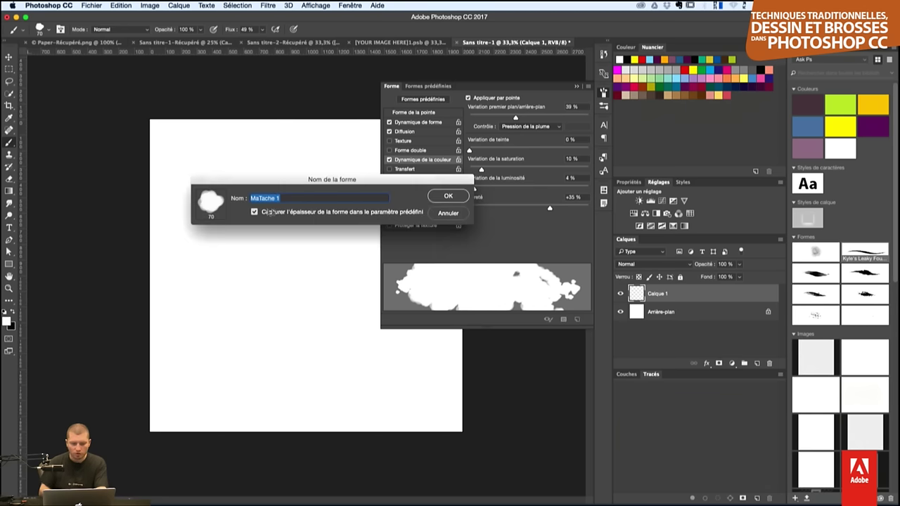
{"action": "type", "text": "MaTach"}
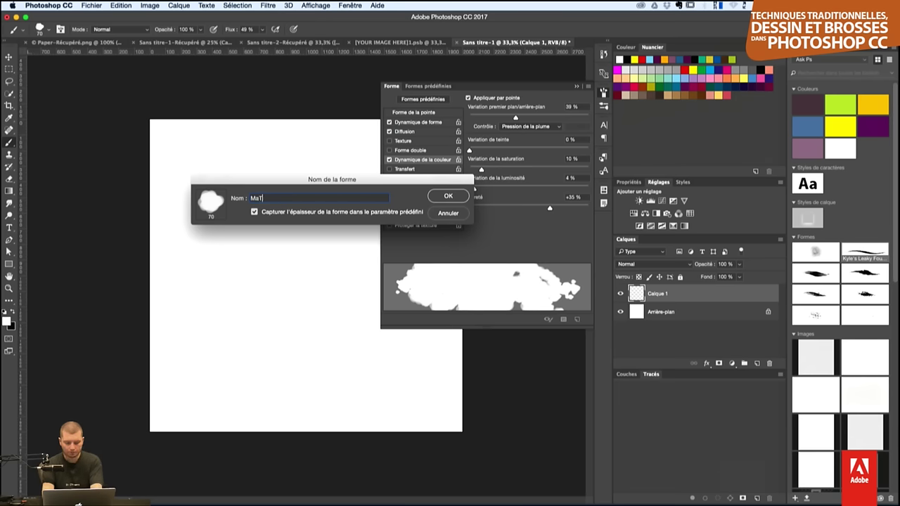
{"action": "type", "text": "eCouleur"}
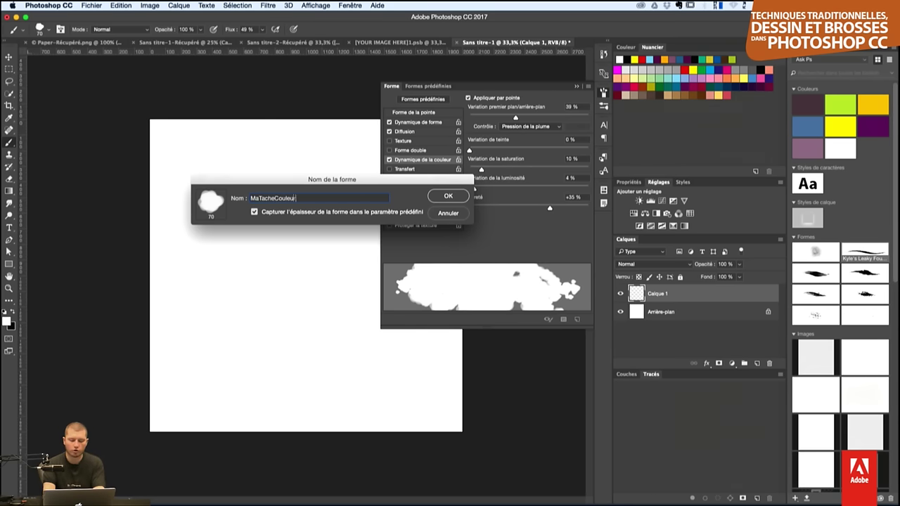
{"action": "key", "text": "Return"}
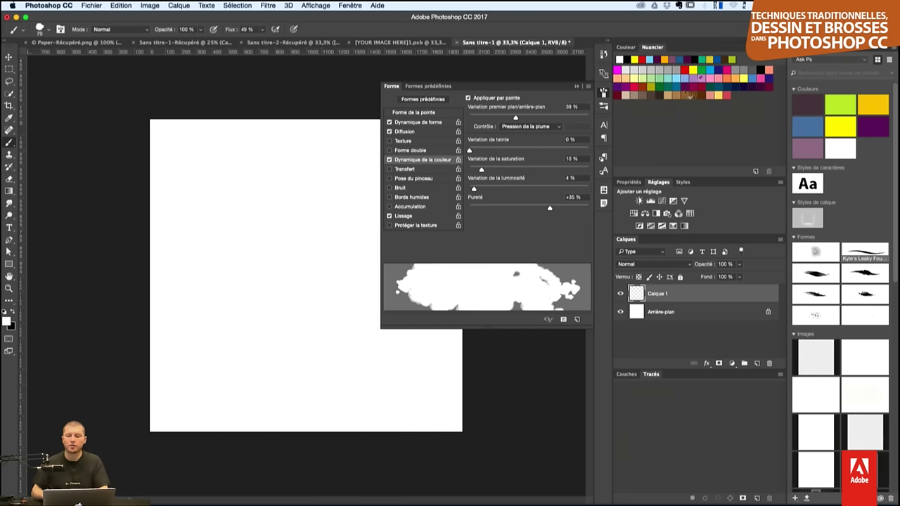
- Draw a dark purple banana outline on Calque 1 with a thin fountain pen brush
{"action": "left_click", "coordinate": [872, 125]}
{"action": "left_click_drag", "start_coordinate": [251, 175], "coordinate": [271, 135]}
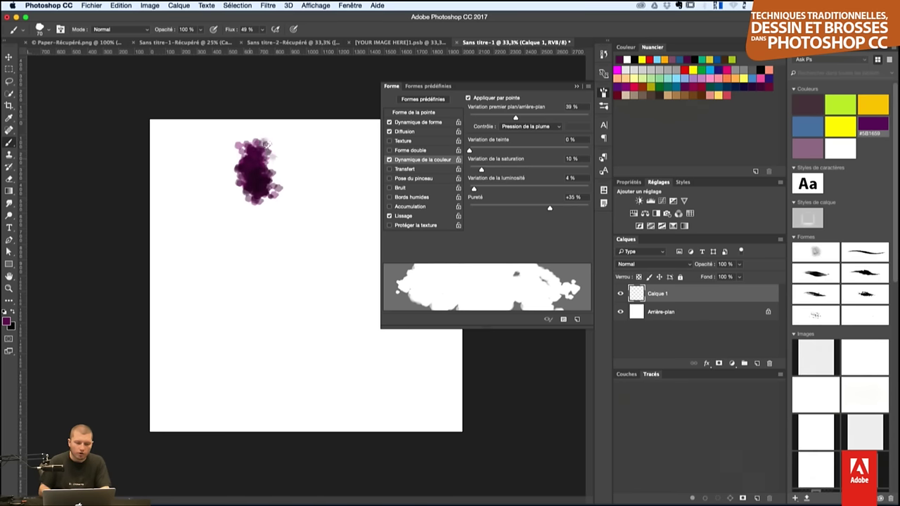
{"action": "key", "text": "ctrl+z"}
{"action": "left_click", "coordinate": [869, 254]}
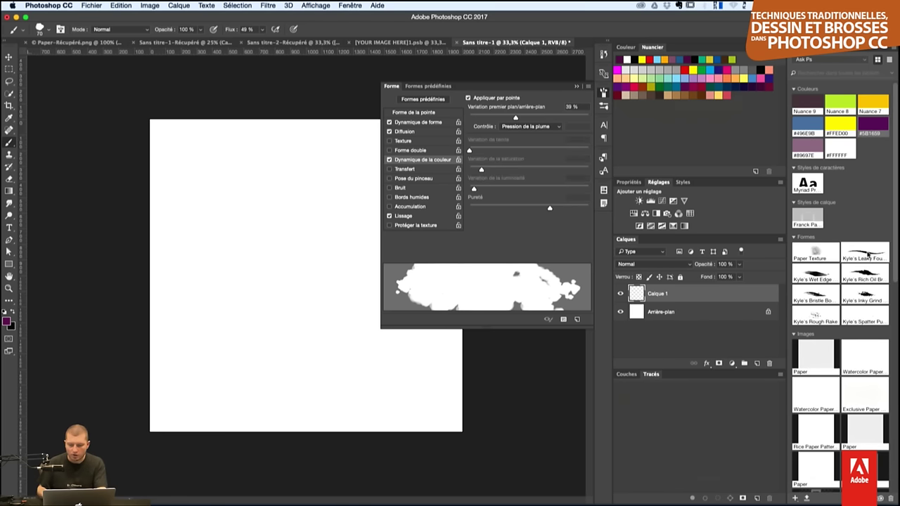
{"action": "left_click_drag", "start_coordinate": [232, 163], "coordinate": [255, 202]}
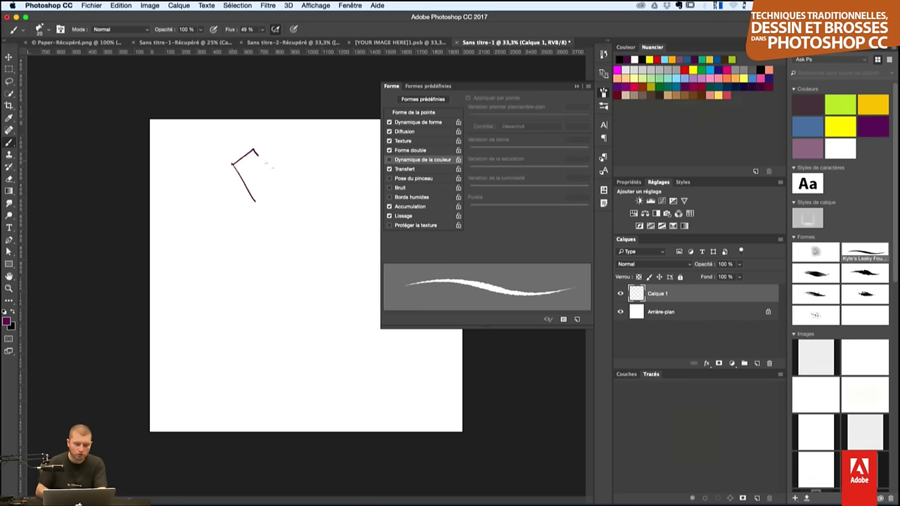
{"action": "mouse_move", "coordinate": [255, 150]}
{"action": "left_mouse_down"}
{"action": "mouse_move", "coordinate": [296, 199]}
{"action": "mouse_move", "coordinate": [221, 415]}
{"action": "mouse_move", "coordinate": [292, 405]}
{"action": "left_mouse_up"}
{"action": "mouse_move", "coordinate": [275, 209]}
{"action": "left_mouse_down"}
{"action": "mouse_move", "coordinate": [299, 342]}
{"action": "mouse_move", "coordinate": [282, 389]}
{"action": "left_mouse_up"}
{"action": "mouse_move", "coordinate": [289, 185]}
{"action": "left_mouse_down"}
{"action": "mouse_move", "coordinate": [356, 266]}
{"action": "mouse_move", "coordinate": [295, 398]}
{"action": "mouse_move", "coordinate": [275, 406]}
{"action": "left_mouse_up"}
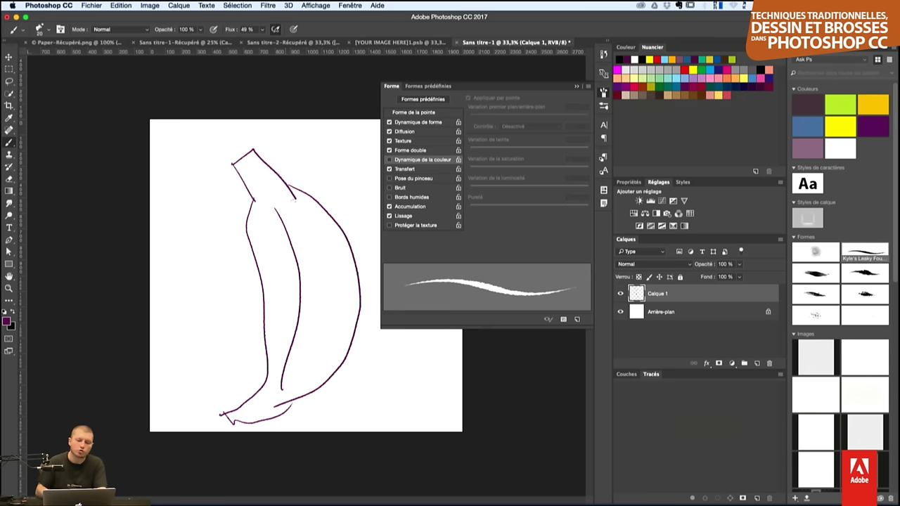
{"action": "left_click_drag", "start_coordinate": [308, 212], "coordinate": [334, 360]}
{"action": "left_click_drag", "start_coordinate": [240, 162], "coordinate": [272, 188]}
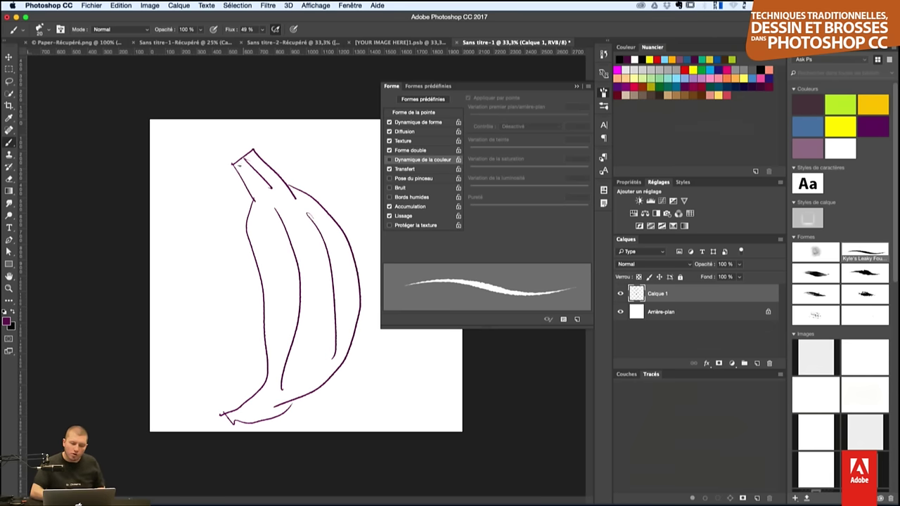
{"action": "mouse_move", "coordinate": [235, 159]}
{"action": "left_mouse_down"}
{"action": "mouse_move", "coordinate": [256, 190]}
{"action": "mouse_move", "coordinate": [254, 151]}
{"action": "left_mouse_up"}
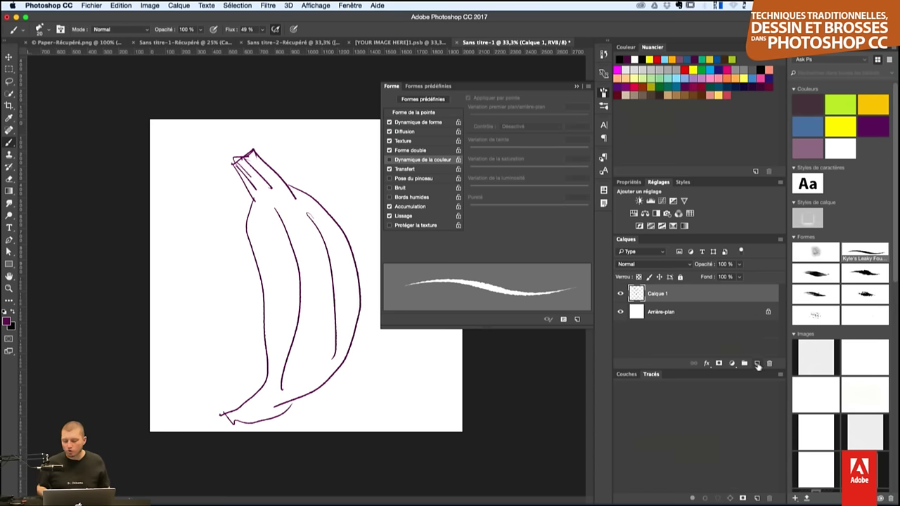
- Add Calque 2 below the outline, load the MaTache blob preset, and pick yellow
{"action": "left_click", "coordinate": [757, 363]}
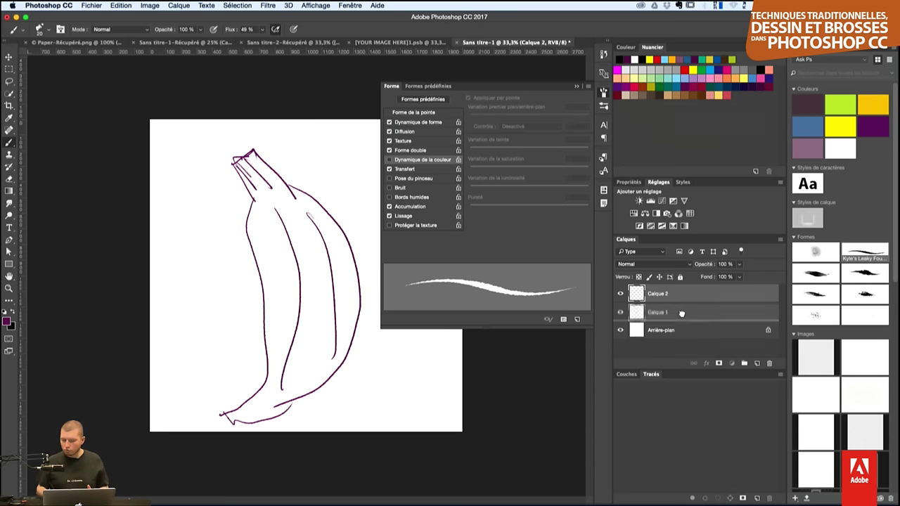
{"action": "left_click_drag", "start_coordinate": [690, 297], "coordinate": [680, 318]}
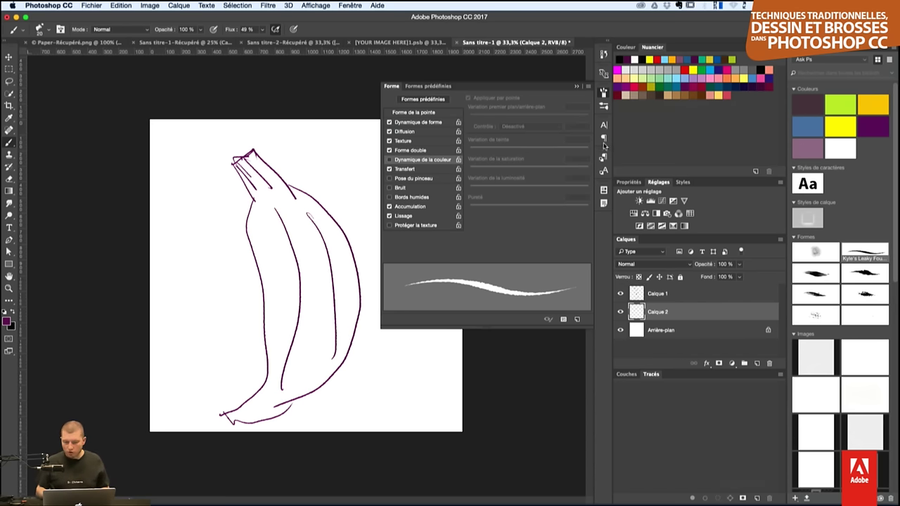
{"action": "left_click", "coordinate": [604, 106]}
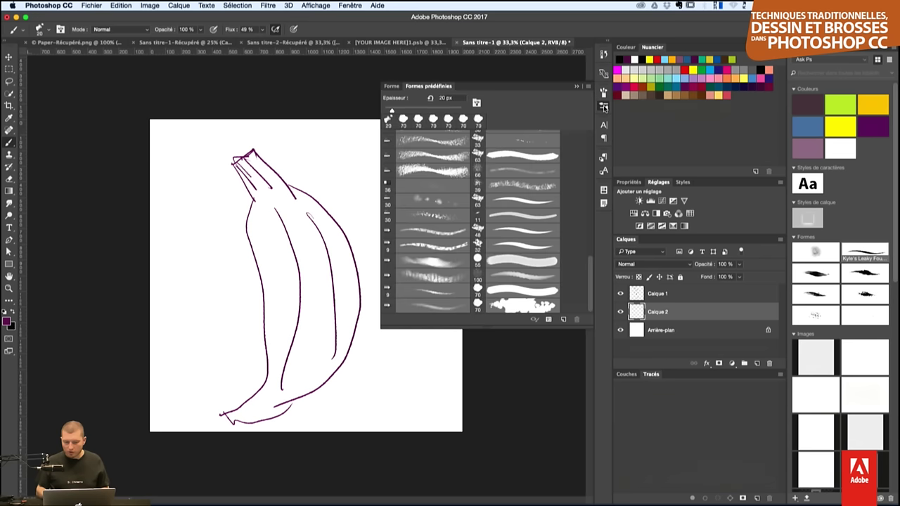
{"action": "left_click", "coordinate": [522, 305]}
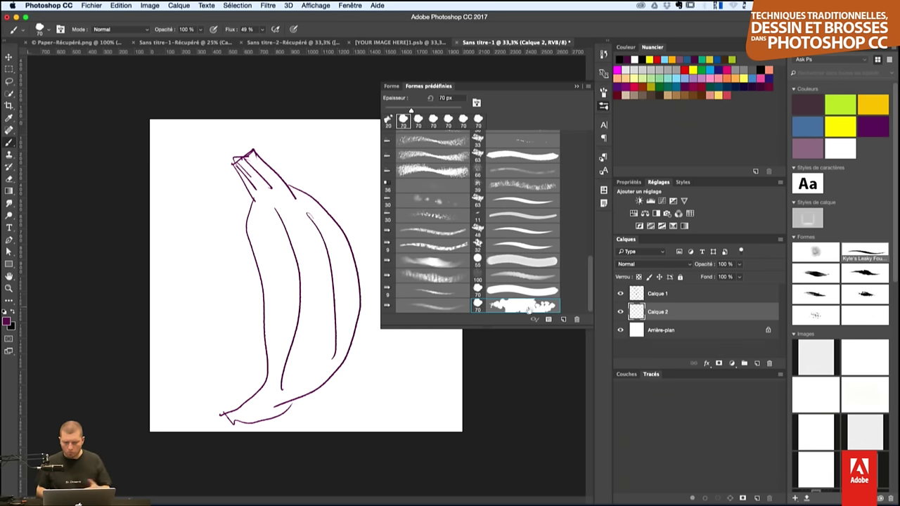
{"action": "left_click", "coordinate": [652, 56]}
- Paint brown shading down the banana's right side on Calque 2
{"action": "key", "text": "x"}
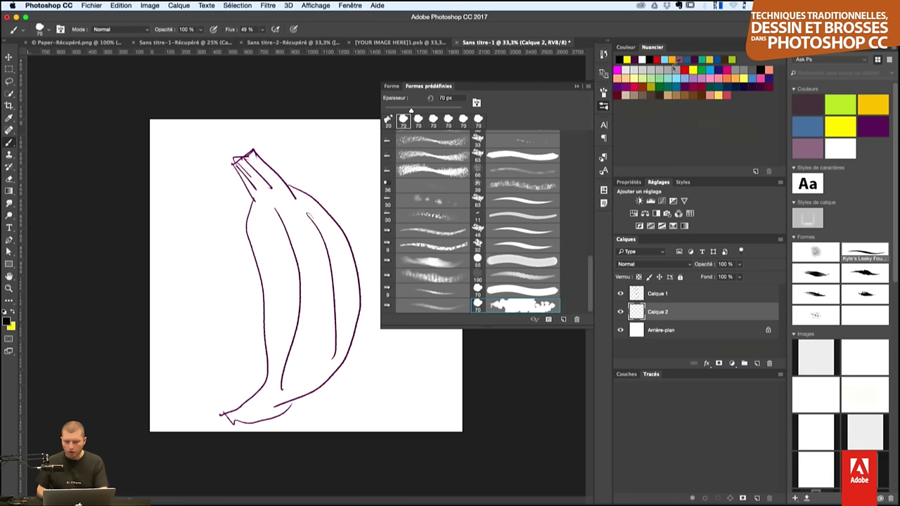
{"action": "left_click", "coordinate": [694, 95]}
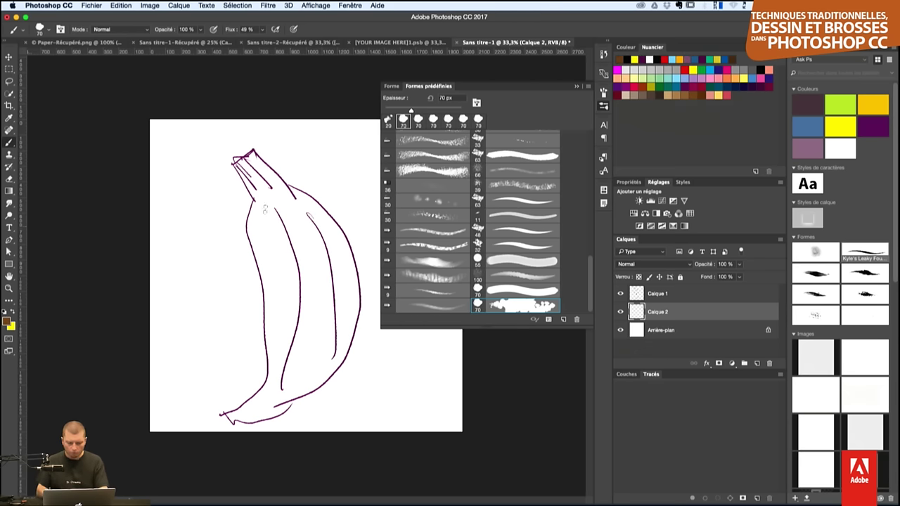
{"action": "left_click_drag", "start_coordinate": [243, 162], "coordinate": [303, 288]}
{"action": "left_click_drag", "start_coordinate": [267, 183], "coordinate": [313, 253]}
{"action": "left_click_drag", "start_coordinate": [309, 204], "coordinate": [337, 341]}
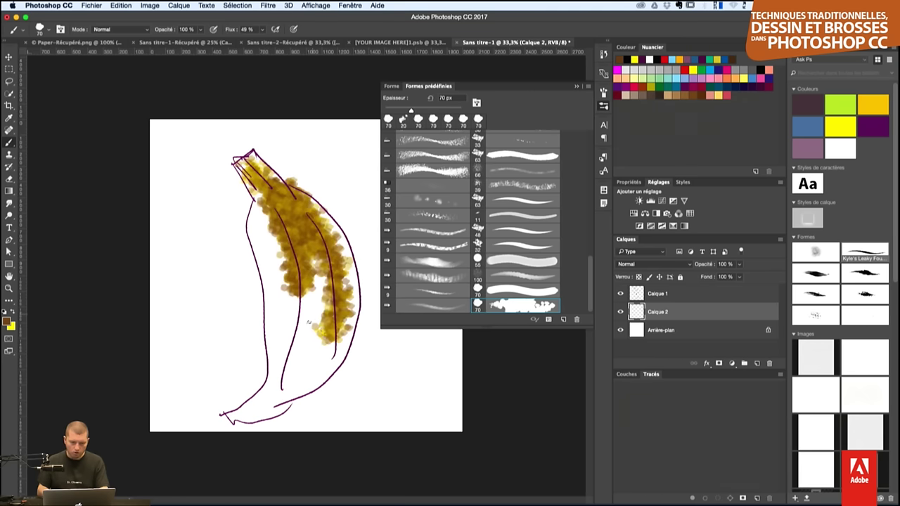
- Fill the banana with yellow, including large blotches with the brush enlarged to 250 px
{"action": "key", "text": "x"}
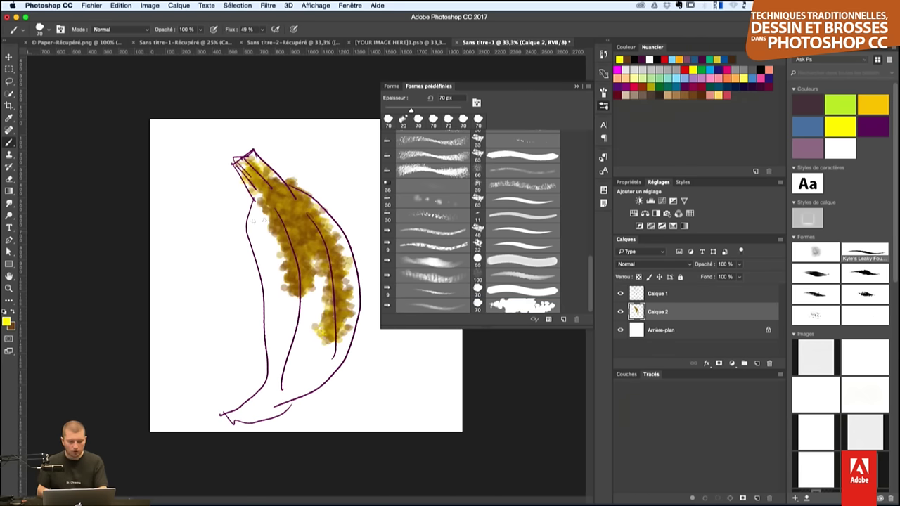
{"action": "mouse_move", "coordinate": [246, 169]}
{"action": "left_mouse_down"}
{"action": "mouse_move", "coordinate": [324, 317]}
{"action": "mouse_move", "coordinate": [324, 341]}
{"action": "left_mouse_up"}
{"action": "mouse_move", "coordinate": [303, 218]}
{"action": "left_mouse_down"}
{"action": "mouse_move", "coordinate": [338, 351]}
{"action": "mouse_move", "coordinate": [295, 387]}
{"action": "mouse_move", "coordinate": [302, 330]}
{"action": "left_mouse_up"}
{"action": "left_click_drag", "start_coordinate": [295, 380], "coordinate": [271, 233]}
{"action": "left_click_drag", "start_coordinate": [250, 183], "coordinate": [274, 366]}
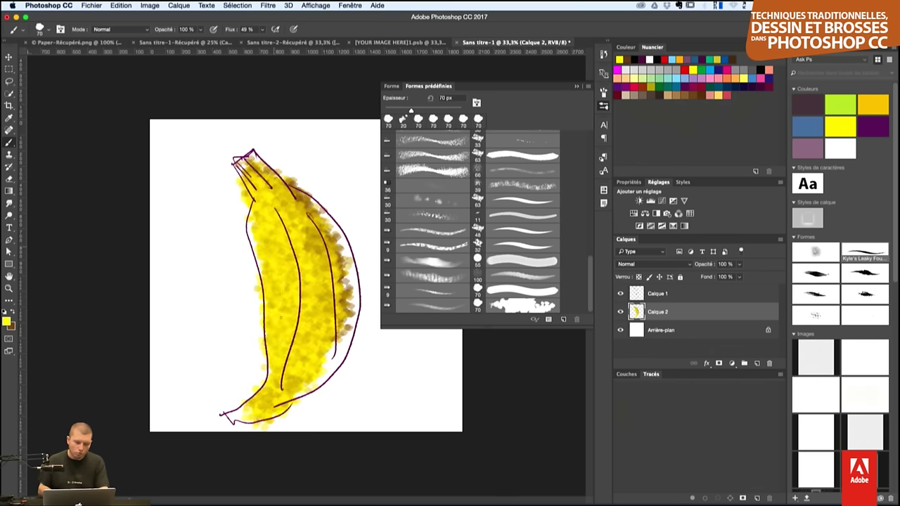
{"action": "left_click_drag", "start_coordinate": [281, 253], "coordinate": [274, 405]}
{"action": "left_click_drag", "start_coordinate": [295, 282], "coordinate": [257, 422]}
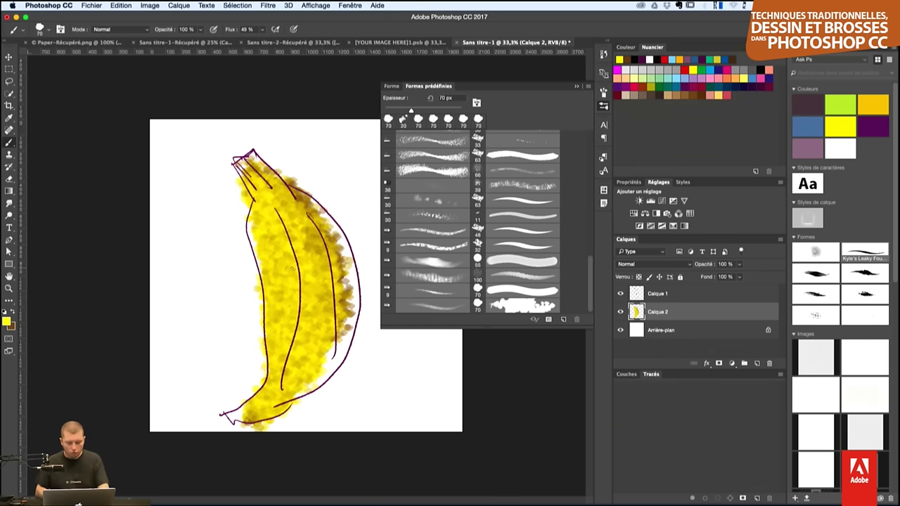
{"action": "mouse_move", "coordinate": [295, 267]}
{"action": "left_mouse_down"}
{"action": "mouse_move", "coordinate": [232, 176]}
{"action": "mouse_move", "coordinate": [309, 394]}
{"action": "left_mouse_up"}
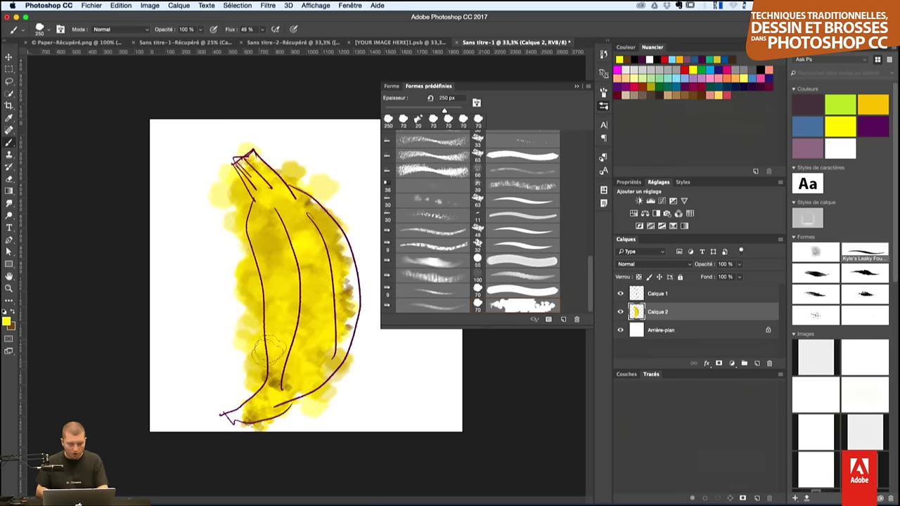
{"action": "left_click_drag", "start_coordinate": [250, 418], "coordinate": [204, 162]}
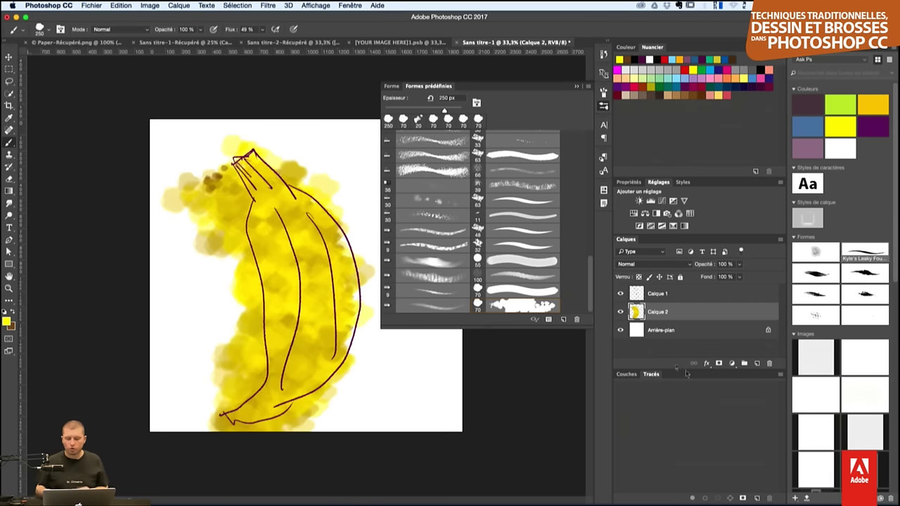
- Paint a green background on new layer Calque 3, placed below Calque 2
{"action": "left_click", "coordinate": [757, 364]}
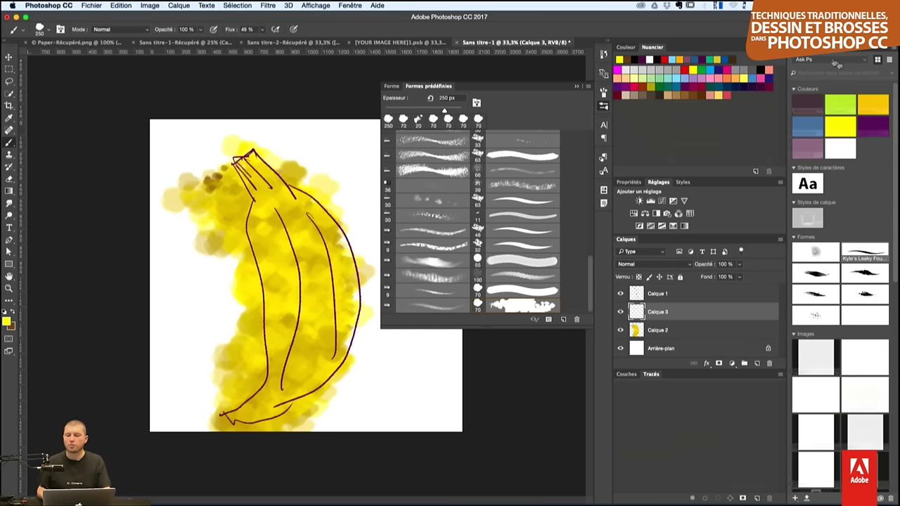
{"action": "left_click", "coordinate": [837, 105]}
{"action": "mouse_move", "coordinate": [211, 140]}
{"action": "left_mouse_down"}
{"action": "mouse_move", "coordinate": [194, 143]}
{"action": "mouse_move", "coordinate": [345, 211]}
{"action": "mouse_move", "coordinate": [394, 380]}
{"action": "mouse_move", "coordinate": [338, 379]}
{"action": "mouse_move", "coordinate": [364, 415]}
{"action": "left_mouse_up"}
{"action": "left_click_drag", "start_coordinate": [714, 313], "coordinate": [716, 343]}
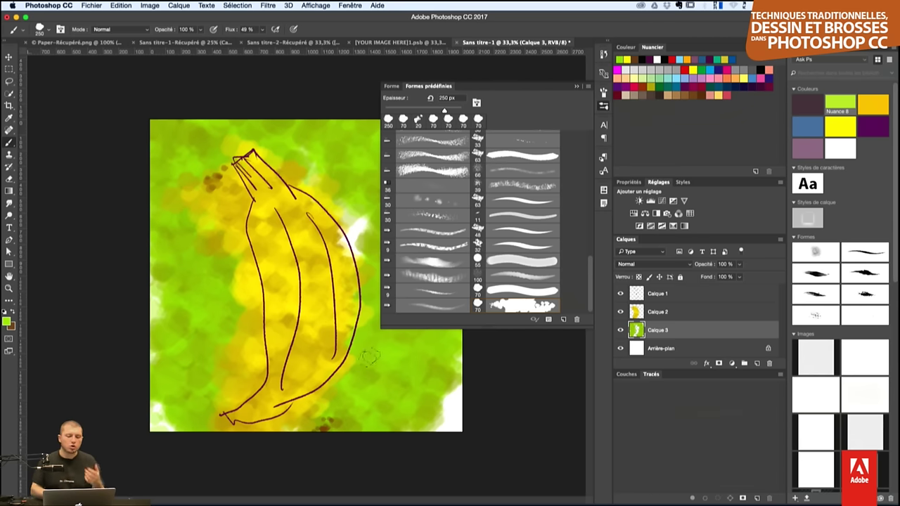
{"action": "left_click_drag", "start_coordinate": [350, 191], "coordinate": [362, 316]}
{"action": "left_click_drag", "start_coordinate": [436, 345], "coordinate": [451, 429]}
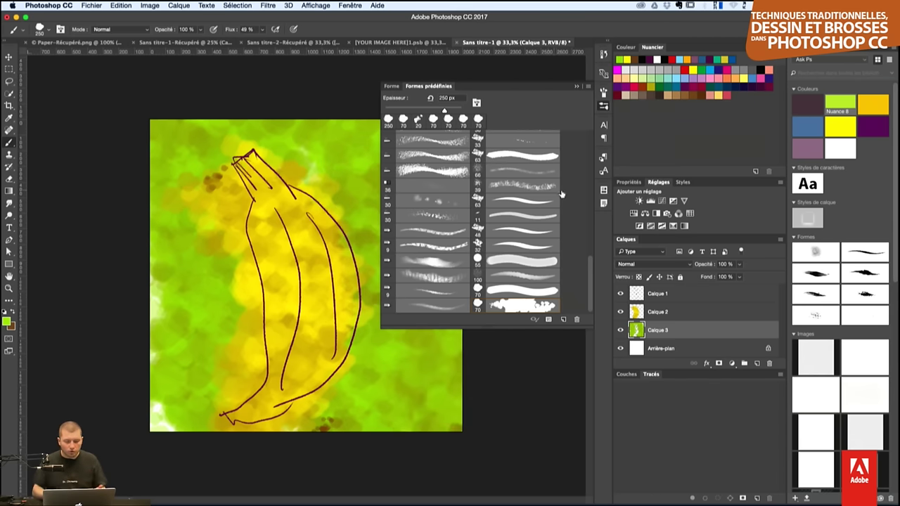
{"action": "left_click", "coordinate": [391, 86]}
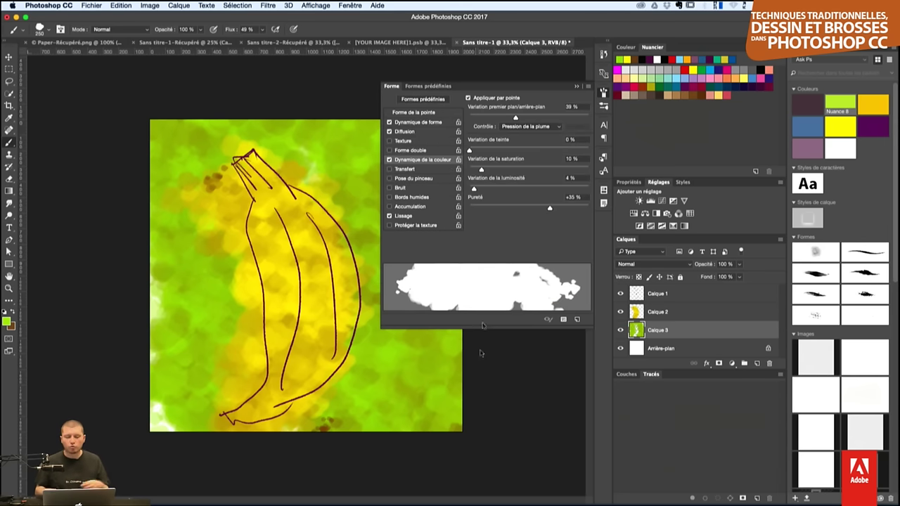
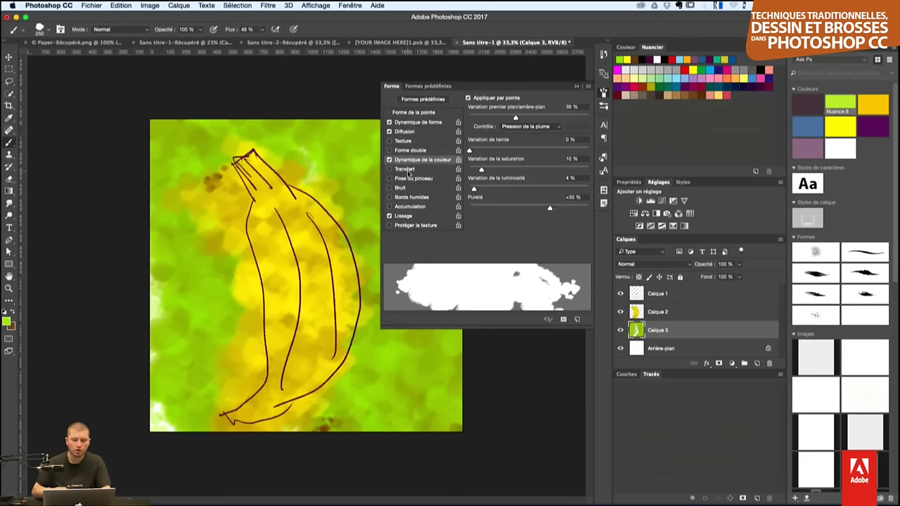
- Enable brush Texture, hide the Calque 2 and Calque 3 paint layers, and adjust the zoom
{"action": "left_click", "coordinate": [406, 141]}
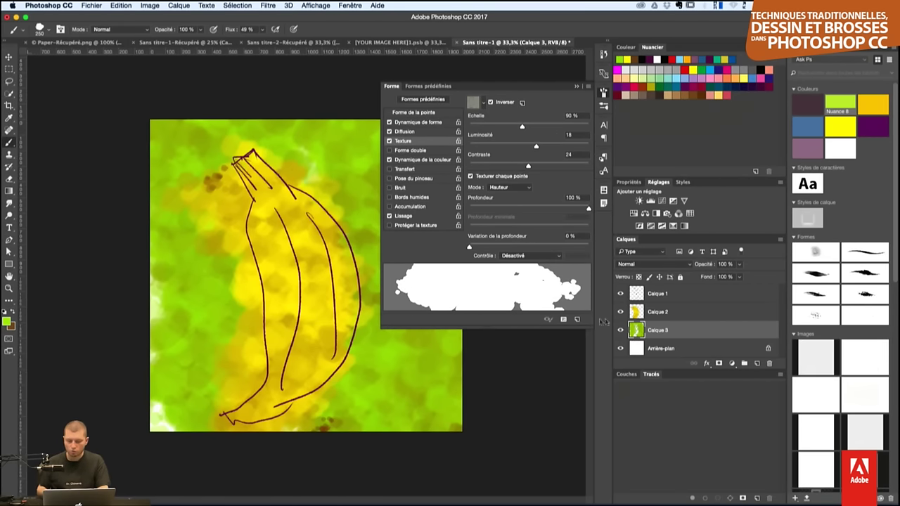
{"action": "left_click_drag", "start_coordinate": [619, 319], "coordinate": [619, 332]}
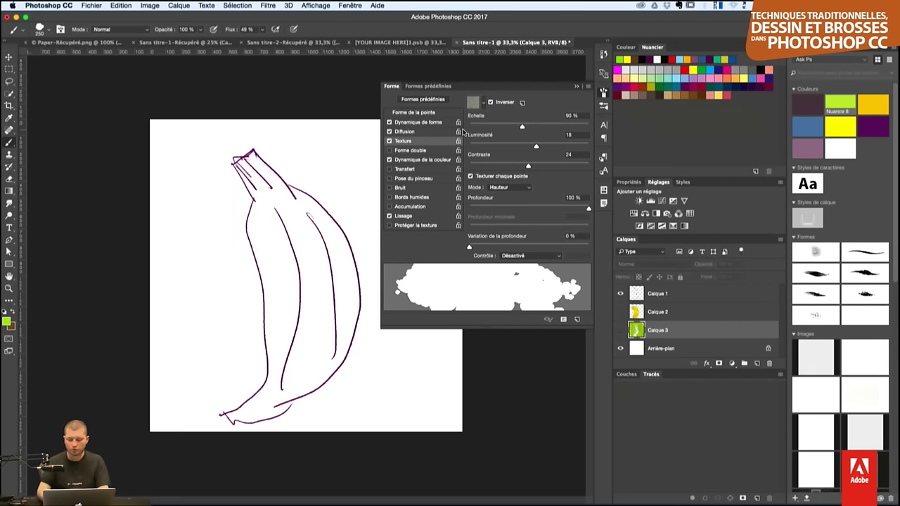
{"action": "key", "text": "ctrl+plus"}
{"action": "key", "text": "ctrl+plus"}
{"action": "key", "text": "ctrl+plus"}
{"action": "key", "text": "ctrl+minus"}
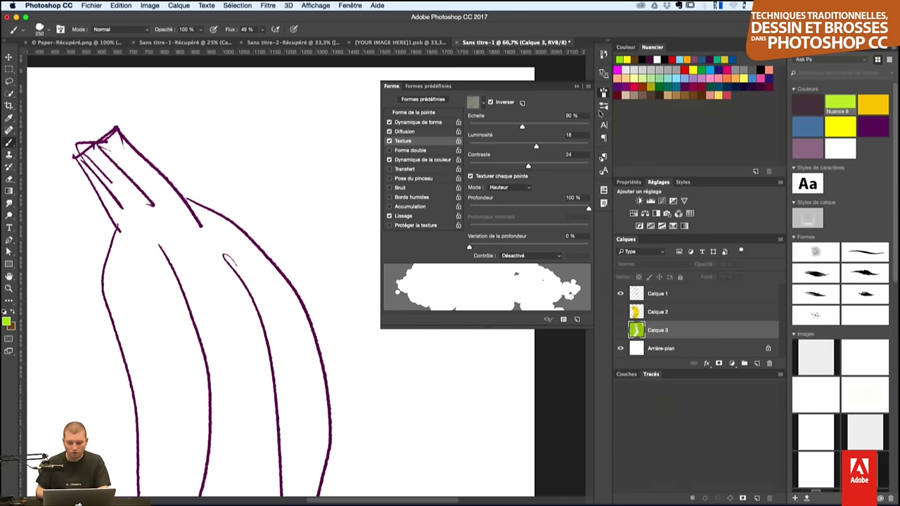
- Clear all brush controls from the Brush panel menu
{"action": "left_click", "coordinate": [590, 87]}
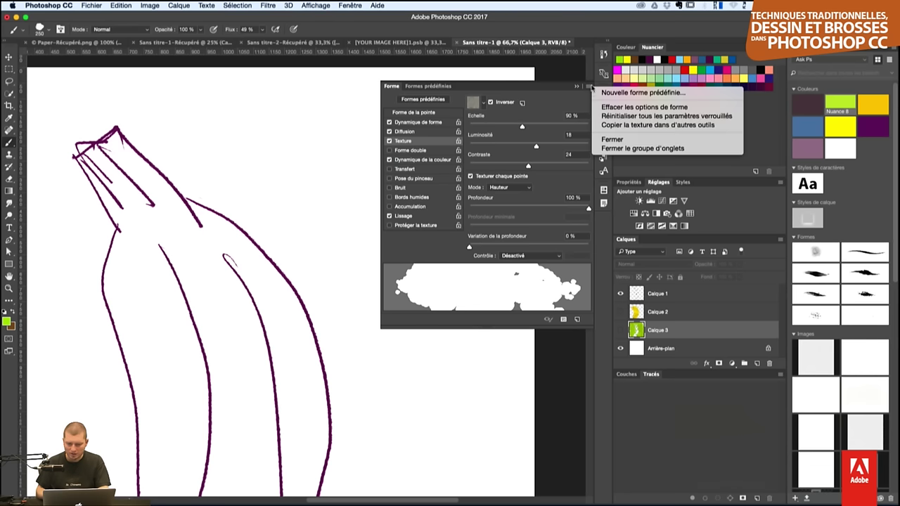
{"action": "left_click", "coordinate": [590, 88]}
{"action": "left_click", "coordinate": [603, 104]}
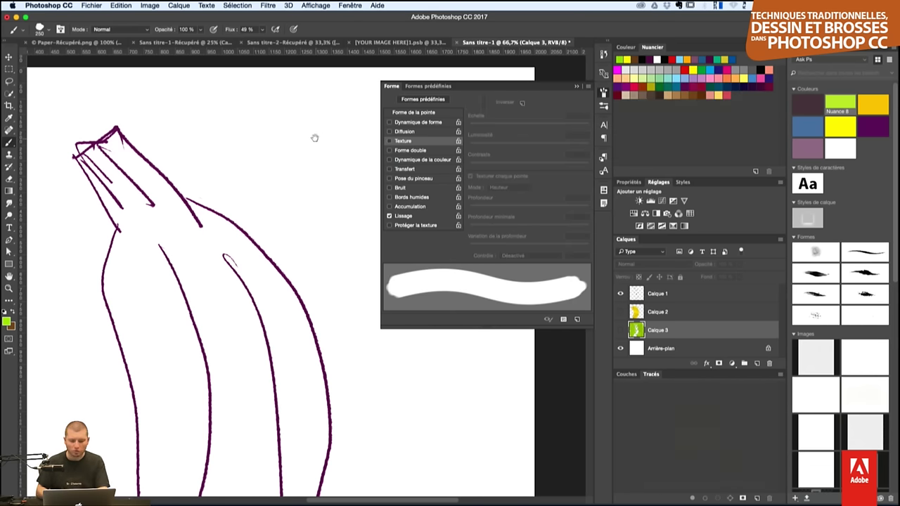
- Add new layer Calque 4 and enable brush Texture, undoing two lime-green test strokes
{"action": "left_click", "coordinate": [682, 297]}
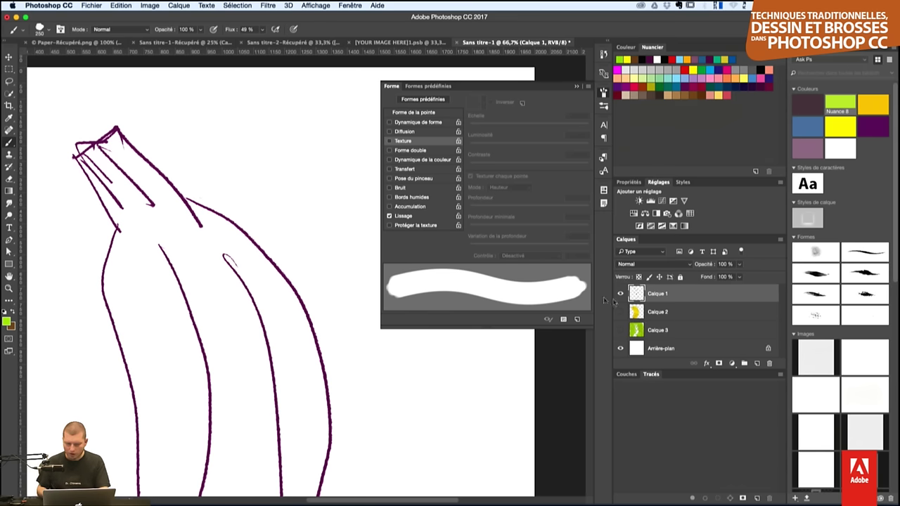
{"action": "left_click", "coordinate": [757, 364]}
{"action": "left_click_drag", "start_coordinate": [677, 294], "coordinate": [671, 318]}
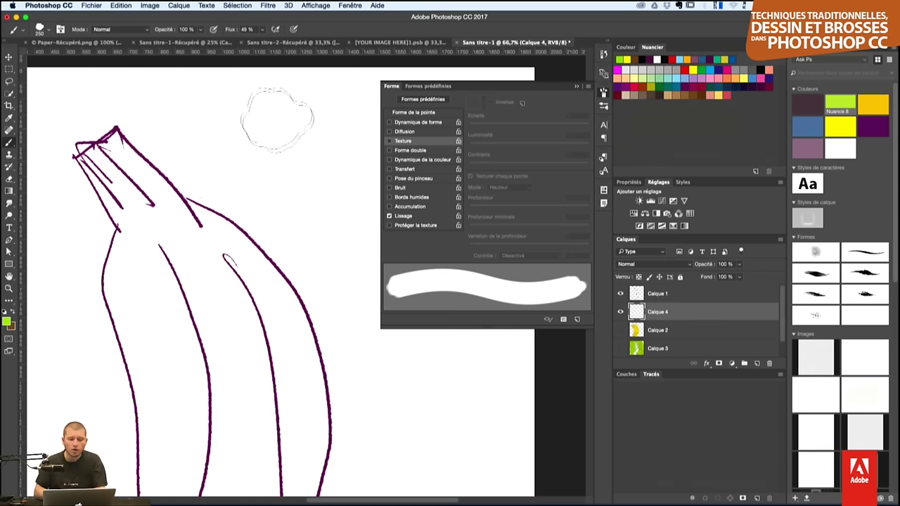
{"action": "left_click_drag", "start_coordinate": [262, 102], "coordinate": [355, 260]}
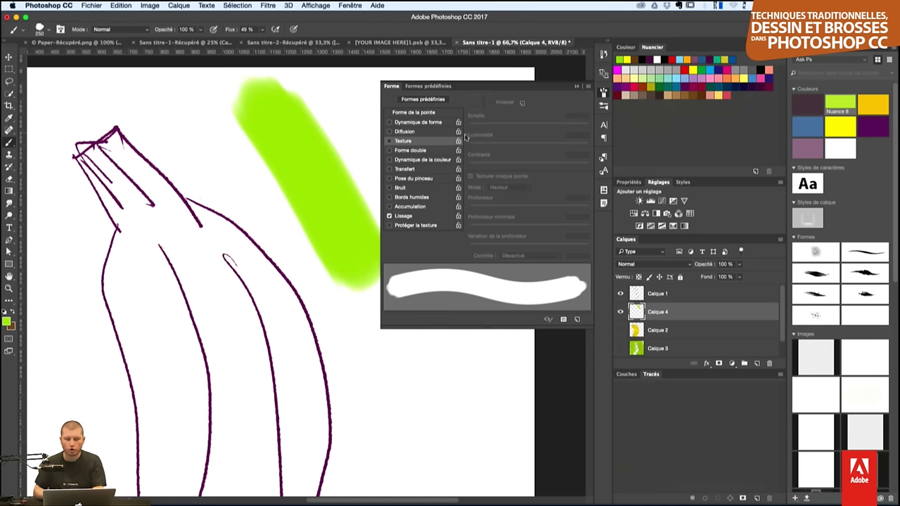
{"action": "key", "text": "ctrl+z"}
{"action": "left_click", "coordinate": [391, 142]}
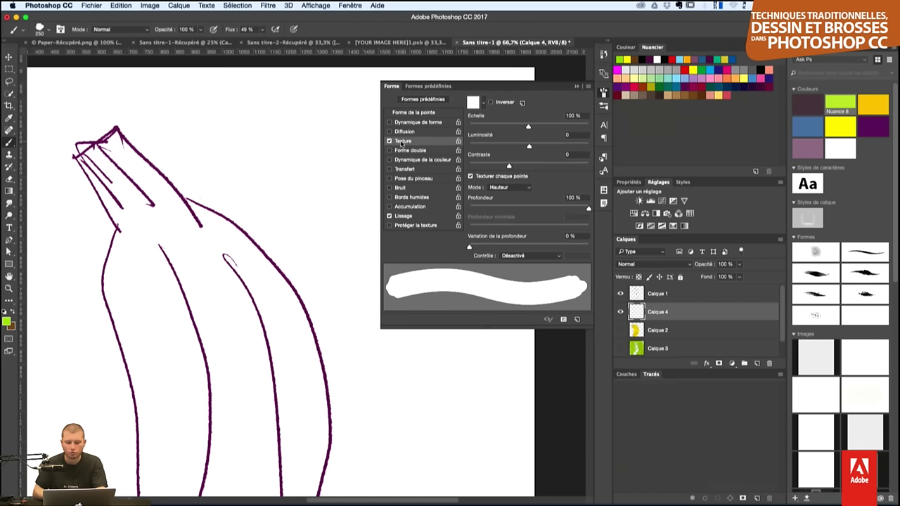
{"action": "left_click_drag", "start_coordinate": [264, 98], "coordinate": [352, 257]}
{"action": "key", "text": "ctrl+z"}
- Choose the last texture pattern and paint two lime-green textured patches
{"action": "left_click", "coordinate": [484, 104]}
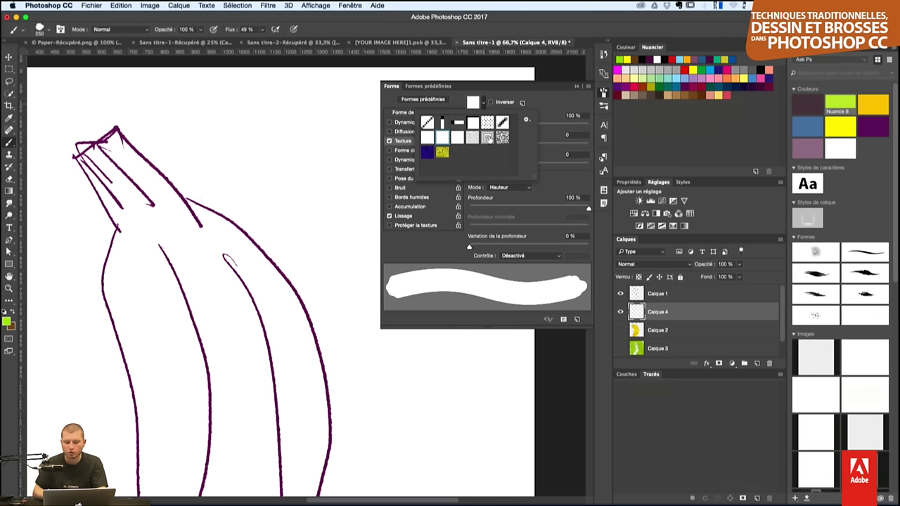
{"action": "left_click", "coordinate": [504, 138]}
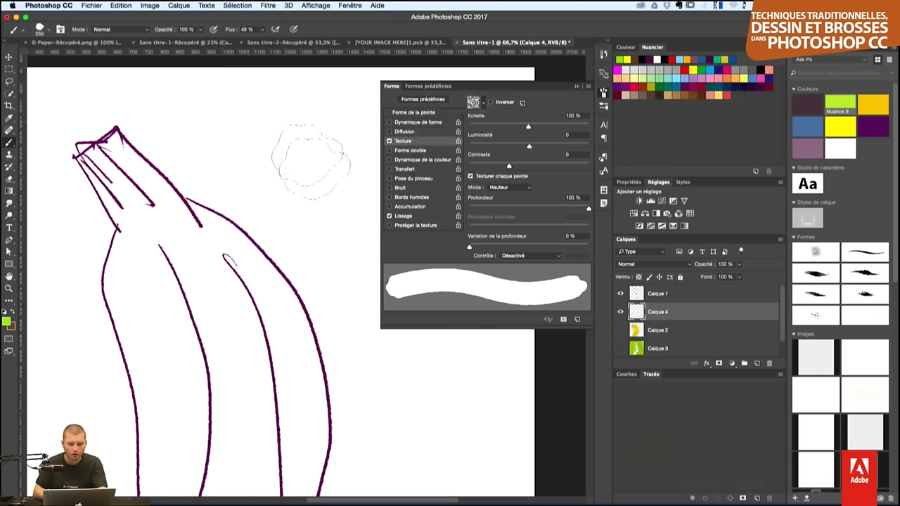
{"action": "mouse_move", "coordinate": [260, 91]}
{"action": "left_mouse_down"}
{"action": "mouse_move", "coordinate": [345, 112]}
{"action": "mouse_move", "coordinate": [336, 239]}
{"action": "left_mouse_up"}
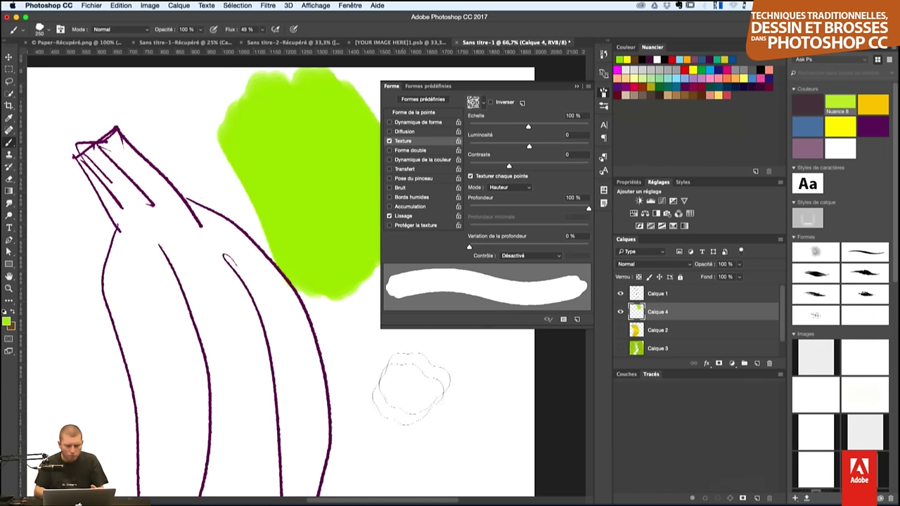
{"action": "left_click_drag", "start_coordinate": [387, 366], "coordinate": [415, 440]}
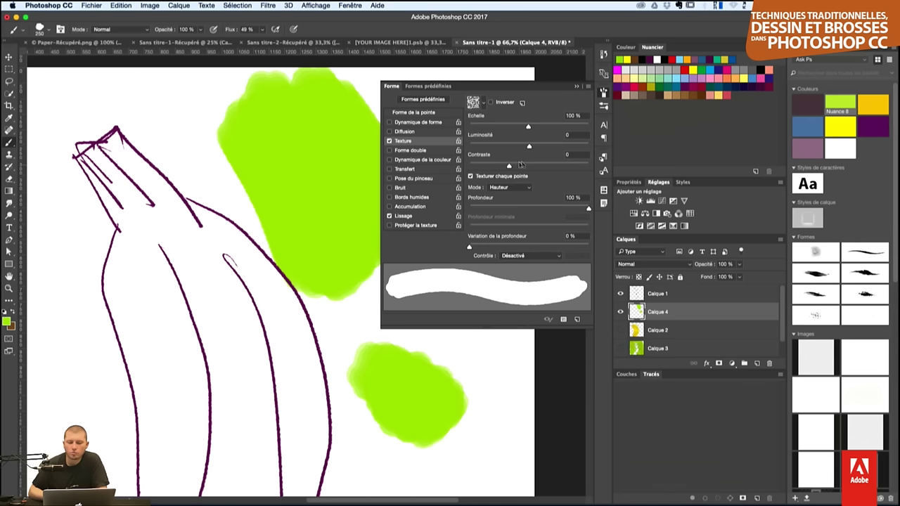
- Set texture to Hauteur linéaire, 7% depth, 44% scale, 61 brightness, with a grey speckled pattern
{"action": "left_click", "coordinate": [503, 186]}
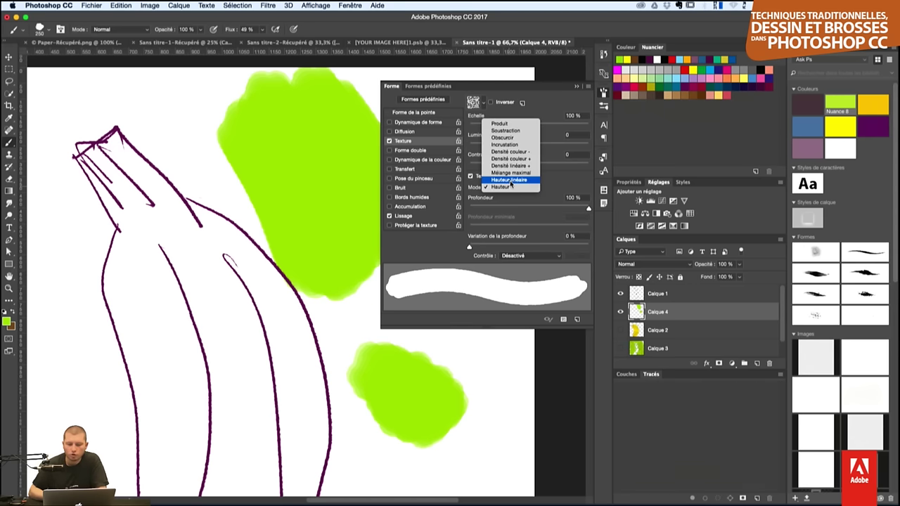
{"action": "left_click", "coordinate": [511, 184]}
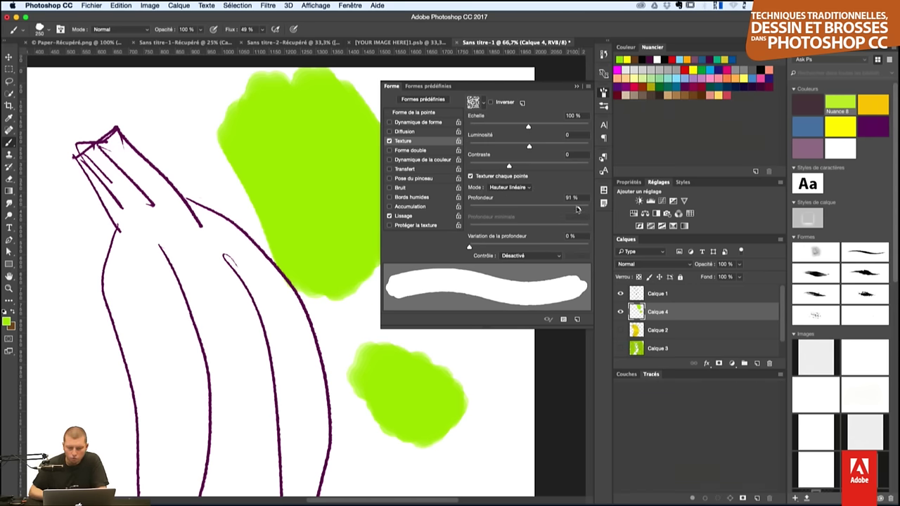
{"action": "mouse_move", "coordinate": [550, 210]}
{"action": "left_mouse_down"}
{"action": "mouse_move", "coordinate": [470, 213]}
{"action": "mouse_move", "coordinate": [478, 209]}
{"action": "left_mouse_up"}
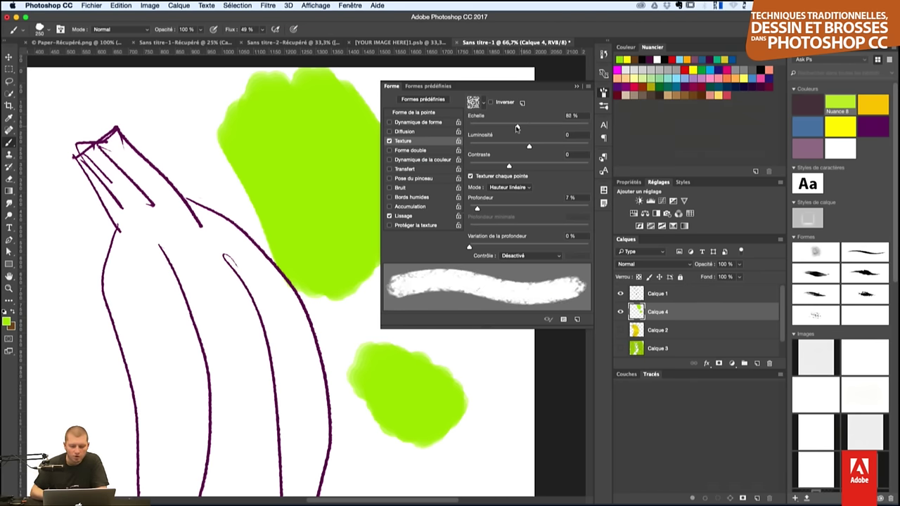
{"action": "mouse_move", "coordinate": [526, 128]}
{"action": "left_mouse_down"}
{"action": "mouse_move", "coordinate": [496, 131]}
{"action": "mouse_move", "coordinate": [511, 145]}
{"action": "mouse_move", "coordinate": [552, 147]}
{"action": "left_mouse_up"}
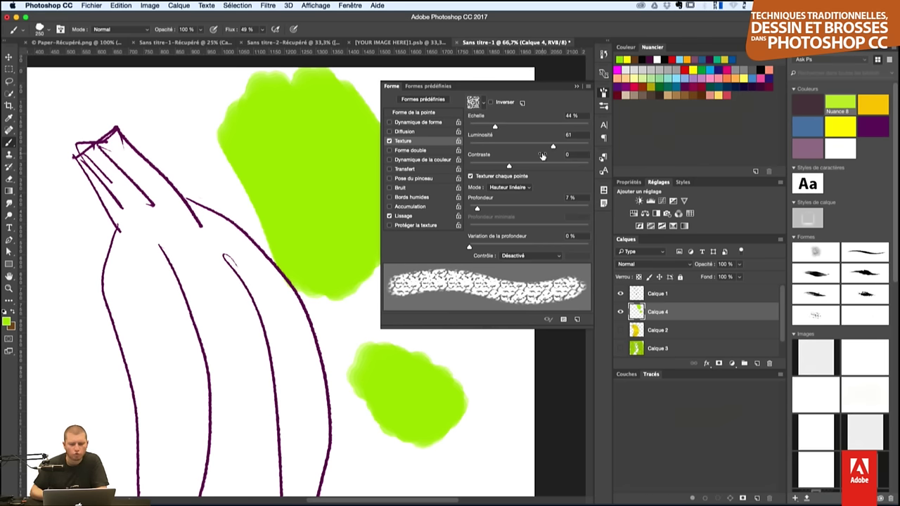
{"action": "left_click", "coordinate": [483, 104]}
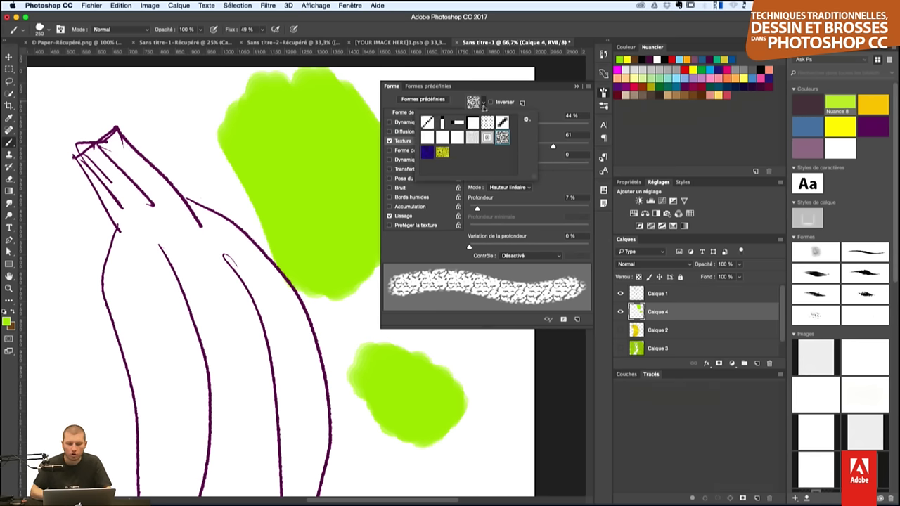
{"action": "left_click", "coordinate": [473, 139]}
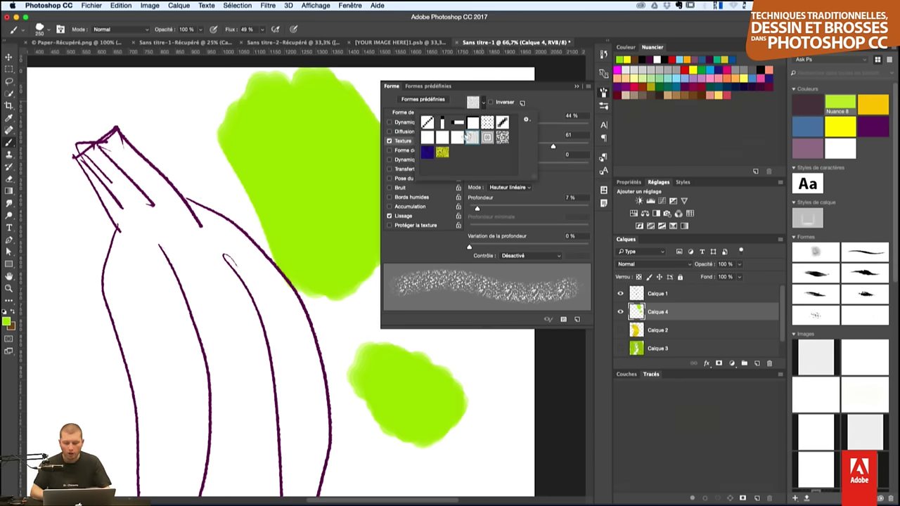
{"action": "left_click", "coordinate": [527, 119]}
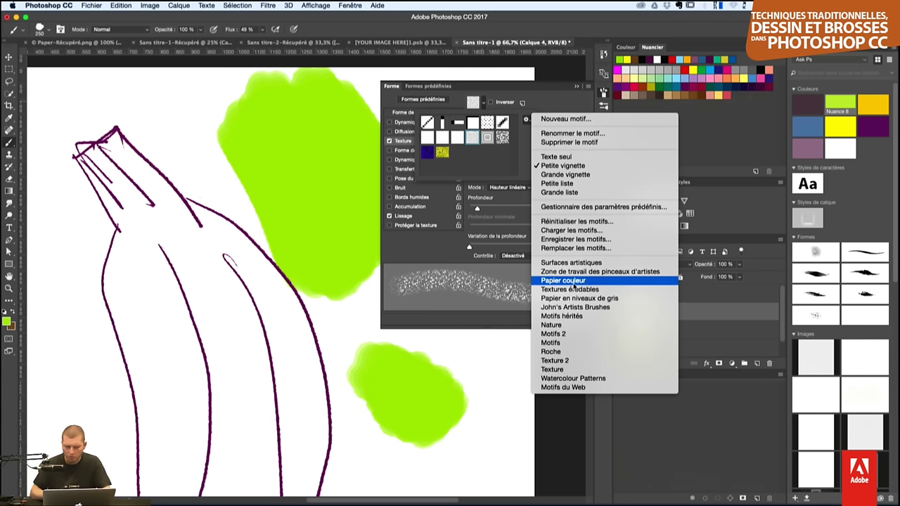
- Replace the patterns with the Papier couleur set and pick the peach paper texture
{"action": "left_click", "coordinate": [573, 285]}
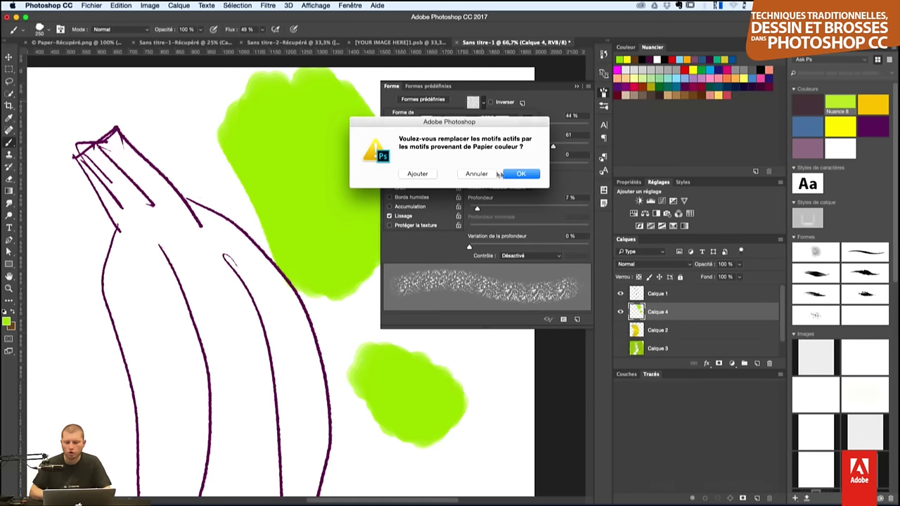
{"action": "left_click", "coordinate": [511, 174]}
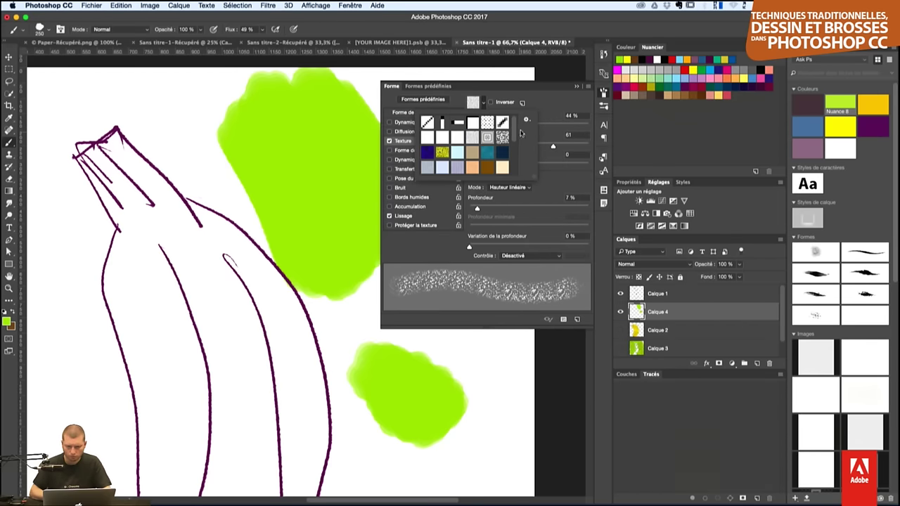
{"action": "left_click", "coordinate": [472, 154]}
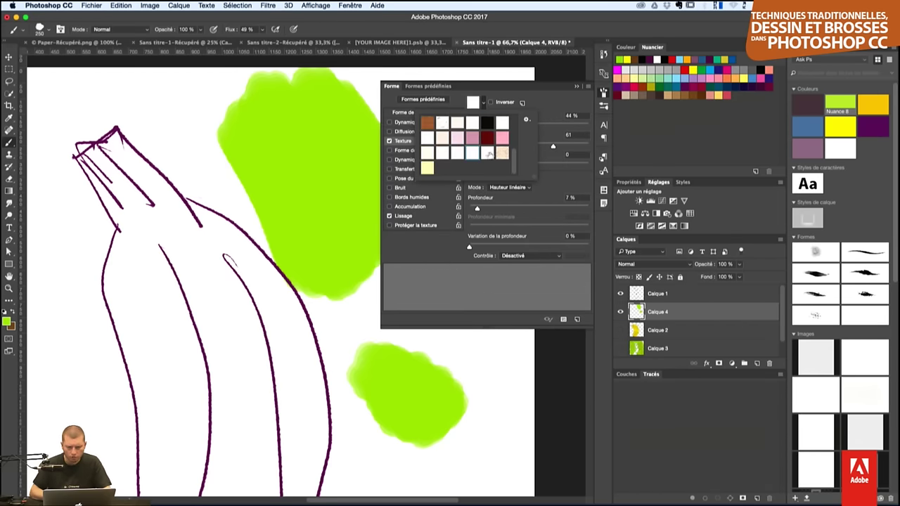
{"action": "left_click", "coordinate": [501, 153]}
{"action": "left_click", "coordinate": [552, 103]}
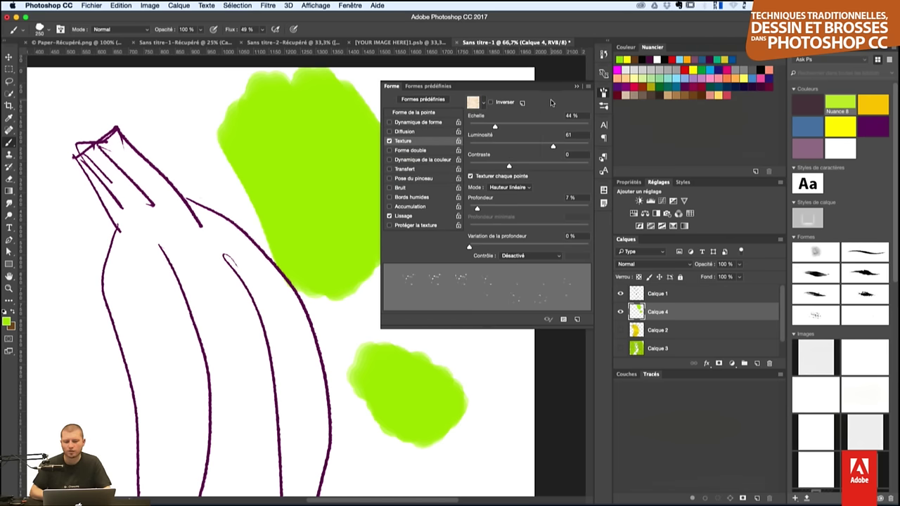
- Set texture depth to 6%, mode to Hauteur linéaire, and scale down to 28%
{"action": "left_click_drag", "start_coordinate": [495, 128], "coordinate": [516, 128]}
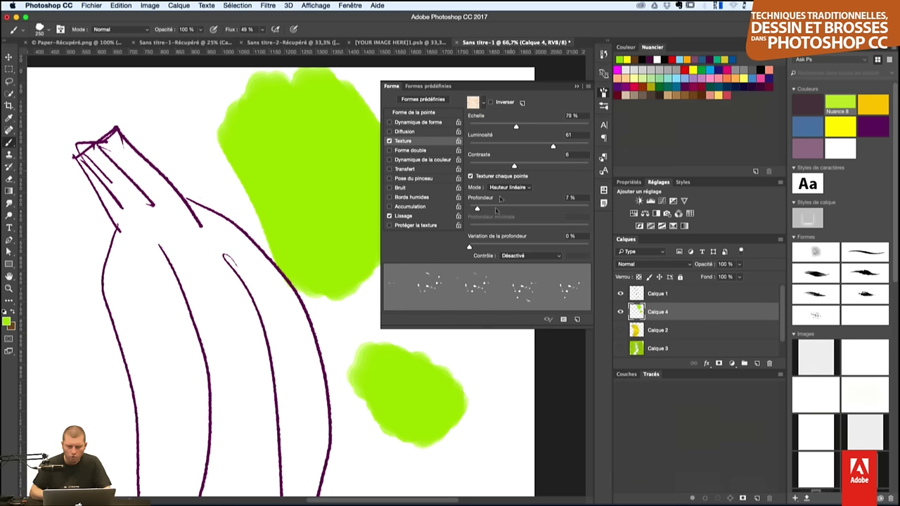
{"action": "left_click_drag", "start_coordinate": [484, 209], "coordinate": [476, 209]}
{"action": "left_click", "coordinate": [502, 192]}
{"action": "left_click", "coordinate": [503, 195]}
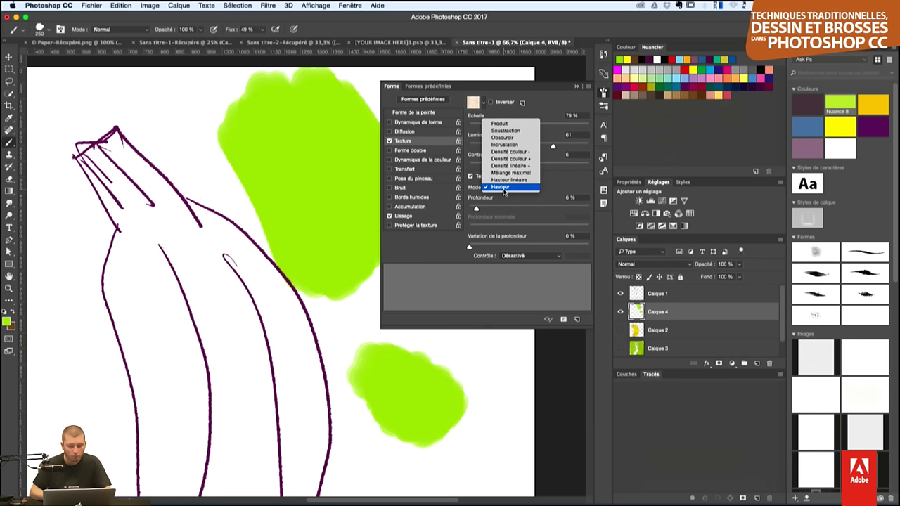
{"action": "left_click", "coordinate": [505, 180]}
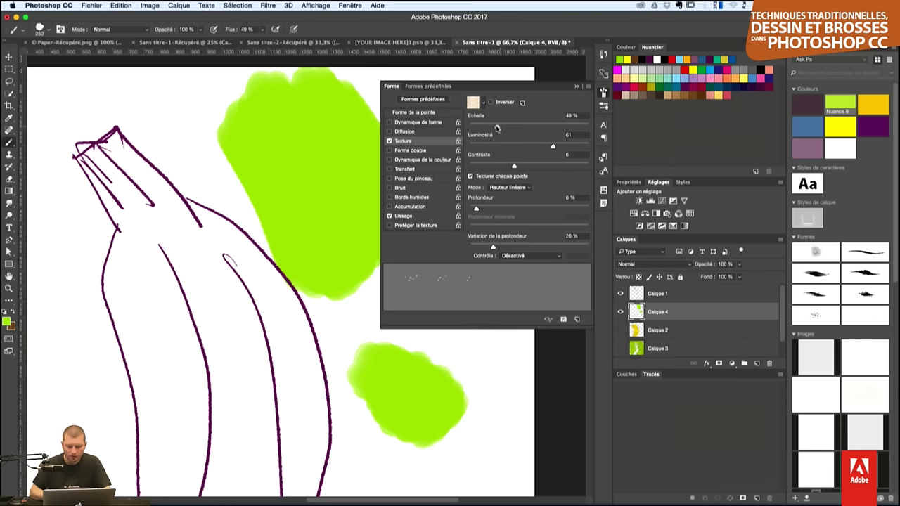
{"action": "left_click_drag", "start_coordinate": [501, 127], "coordinate": [496, 127]}
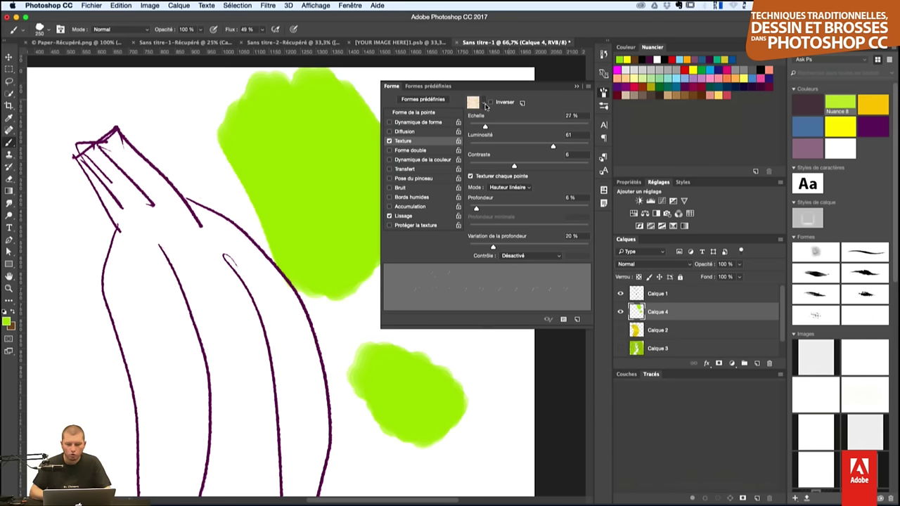
- Try several texture patterns and settle on the grey pattern
{"action": "left_click", "coordinate": [485, 106]}
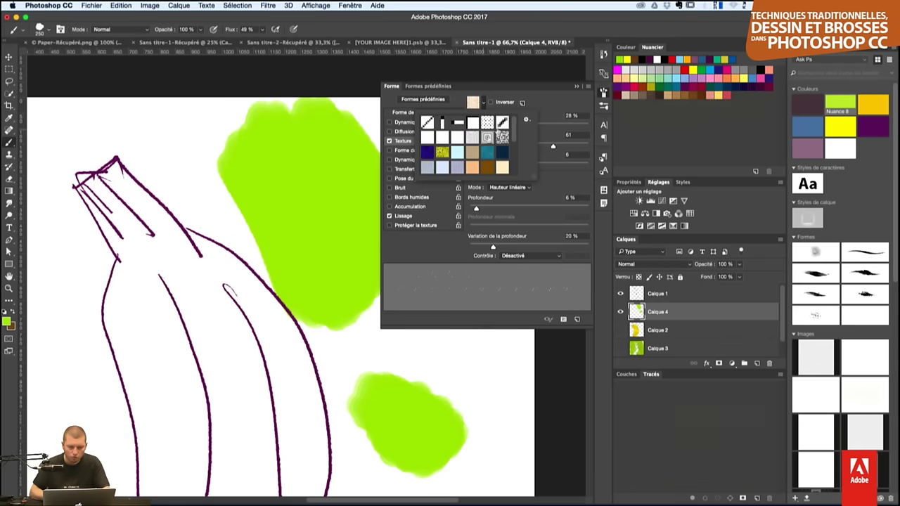
{"action": "left_click", "coordinate": [499, 140]}
{"action": "left_click", "coordinate": [472, 137]}
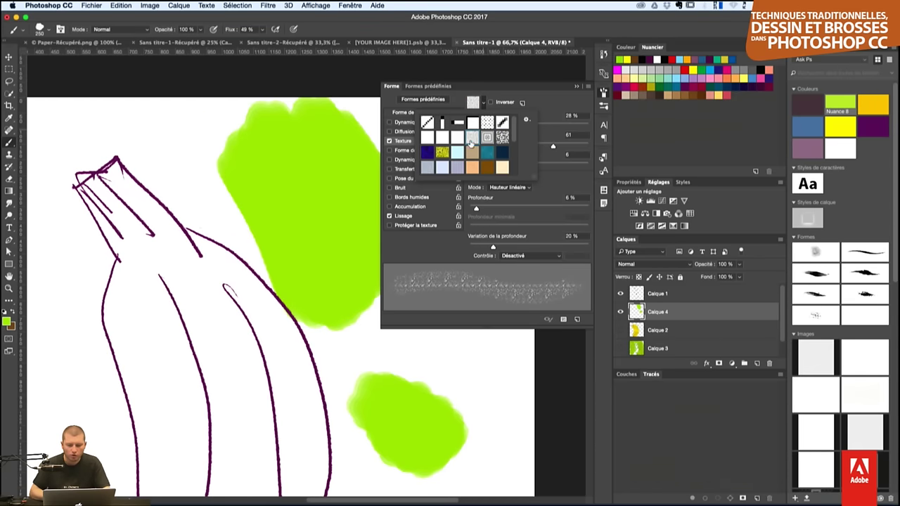
{"action": "left_click", "coordinate": [457, 136]}
{"action": "left_click", "coordinate": [472, 138]}
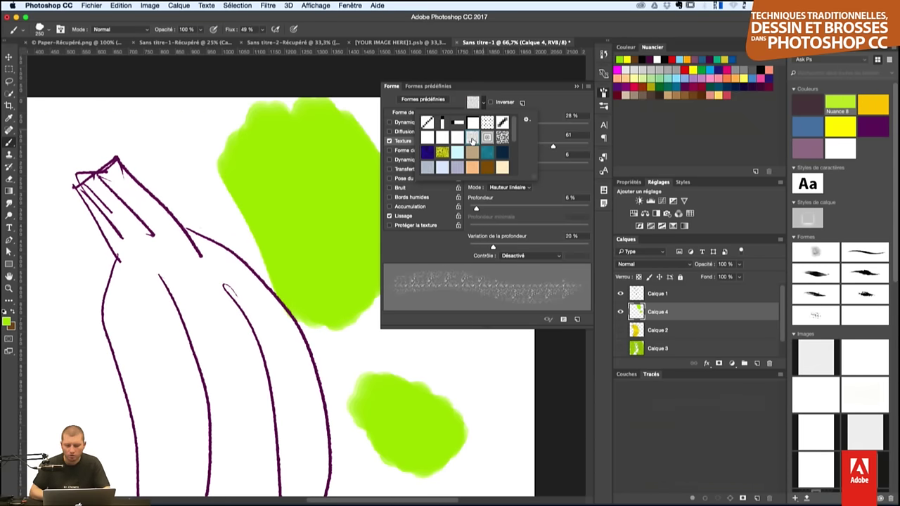
{"action": "left_click", "coordinate": [402, 364]}
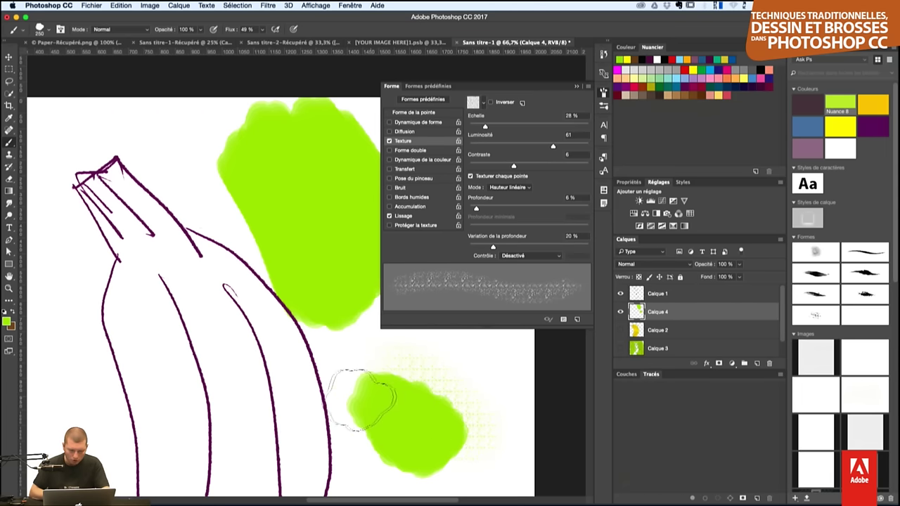
{"action": "scroll", "coordinate": [352, 391], "scroll_direction": "down", "scroll_amount": 2}
{"action": "scroll", "coordinate": [328, 371], "scroll_direction": "down", "scroll_amount": 1}
{"action": "scroll", "coordinate": [351, 394], "scroll_direction": "down", "scroll_amount": 1}
{"action": "scroll", "coordinate": [362, 382], "scroll_direction": "down", "scroll_amount": 1}
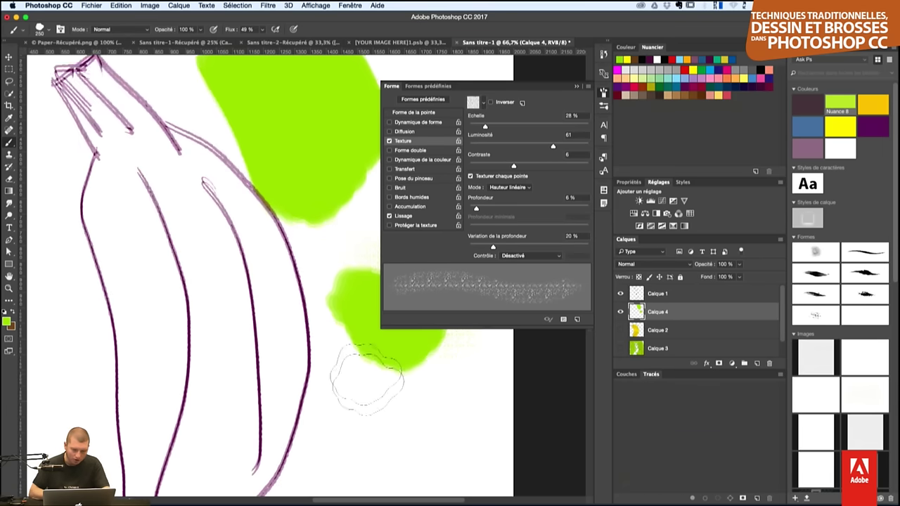
{"action": "scroll", "coordinate": [385, 412], "scroll_direction": "down", "scroll_amount": 1}
{"action": "scroll", "coordinate": [401, 380], "scroll_direction": "down", "scroll_amount": 1}
{"action": "scroll", "coordinate": [412, 360], "scroll_direction": "down", "scroll_amount": 1}
- Paint a faint light-green textured wash over the lower canvas near the green blob
{"action": "scroll", "coordinate": [373, 355], "scroll_direction": "down", "scroll_amount": 1}
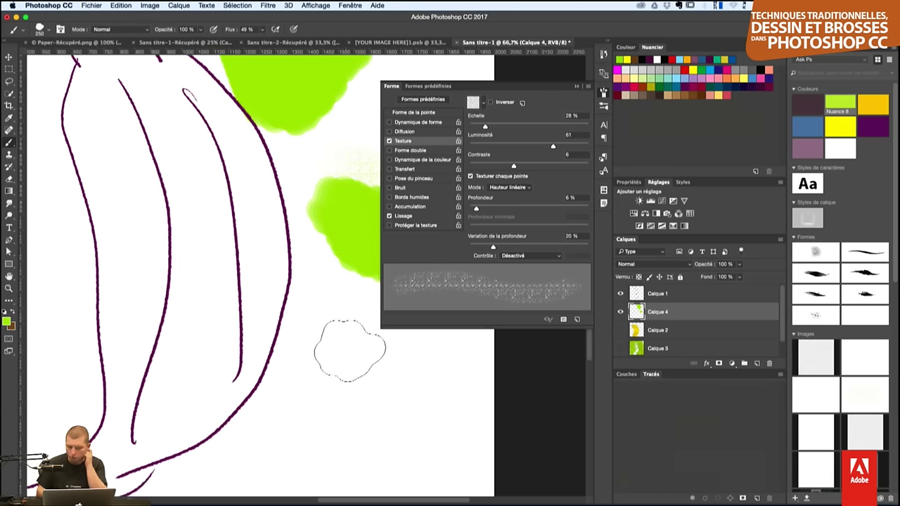
{"action": "scroll", "coordinate": [343, 363], "scroll_direction": "down", "scroll_amount": 1}
{"action": "scroll", "coordinate": [341, 369], "scroll_direction": "down", "scroll_amount": 1}
{"action": "scroll", "coordinate": [326, 331], "scroll_direction": "down", "scroll_amount": 2}
{"action": "scroll", "coordinate": [331, 323], "scroll_direction": "down", "scroll_amount": 2}
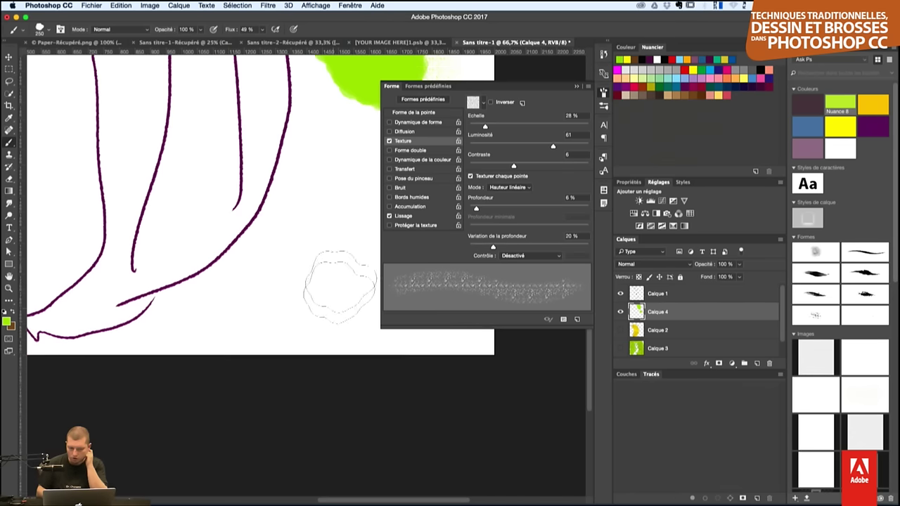
{"action": "scroll", "coordinate": [342, 282], "scroll_direction": "down", "scroll_amount": 2}
{"action": "scroll", "coordinate": [305, 227], "scroll_direction": "down", "scroll_amount": 2}
{"action": "scroll", "coordinate": [317, 121], "scroll_direction": "down", "scroll_amount": 2}
{"action": "scroll", "coordinate": [317, 125], "scroll_direction": "down", "scroll_amount": 1}
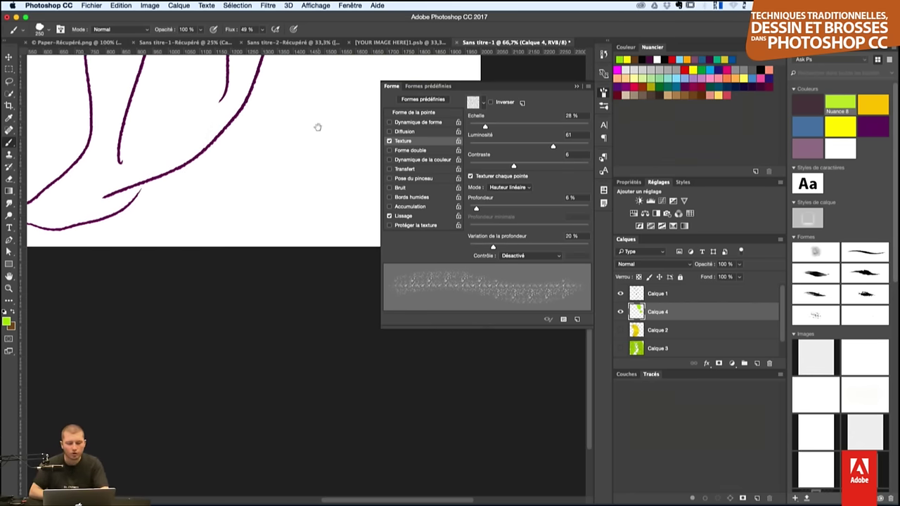
{"action": "left_click_drag", "start_coordinate": [319, 123], "coordinate": [279, 322]}
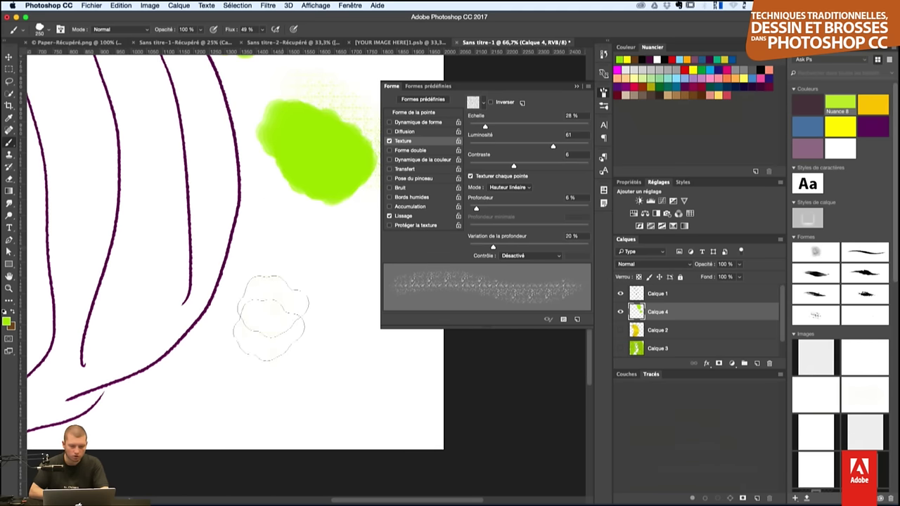
{"action": "mouse_move", "coordinate": [306, 225]}
{"action": "left_mouse_down"}
{"action": "mouse_move", "coordinate": [311, 301]}
{"action": "mouse_move", "coordinate": [201, 419]}
{"action": "mouse_move", "coordinate": [331, 342]}
{"action": "mouse_move", "coordinate": [417, 407]}
{"action": "left_mouse_up"}
{"action": "left_click_drag", "start_coordinate": [331, 131], "coordinate": [294, 259]}
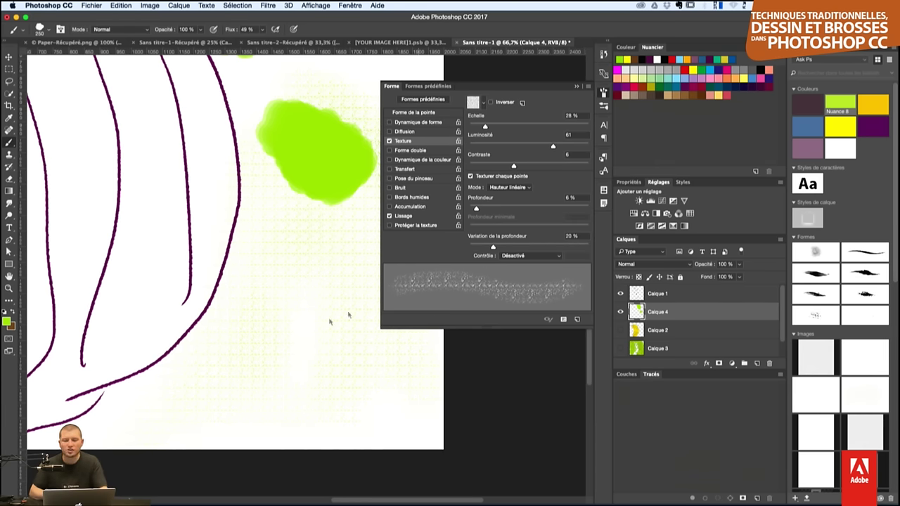
- Enlarge the brush and set texture scale to 39% with contrast -23
{"action": "left_click_drag", "start_coordinate": [274, 331], "coordinate": [291, 331]}
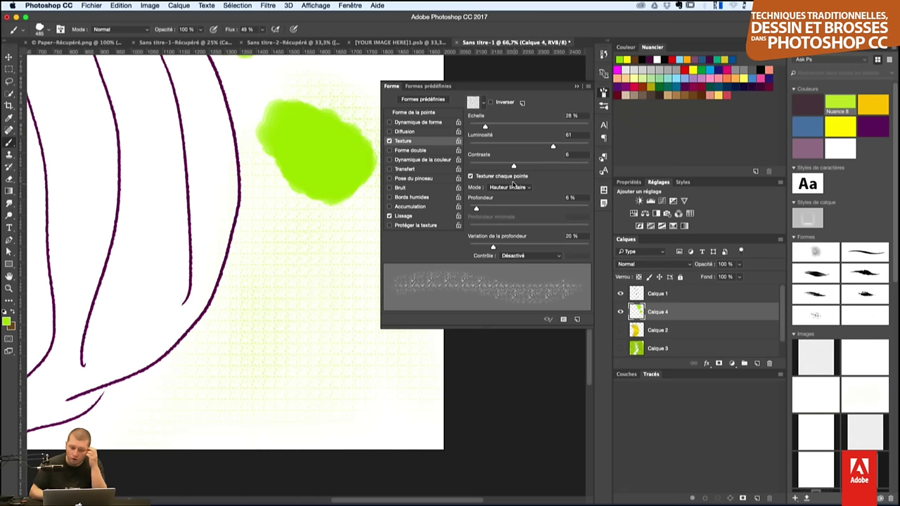
{"action": "left_click_drag", "start_coordinate": [491, 127], "coordinate": [494, 124]}
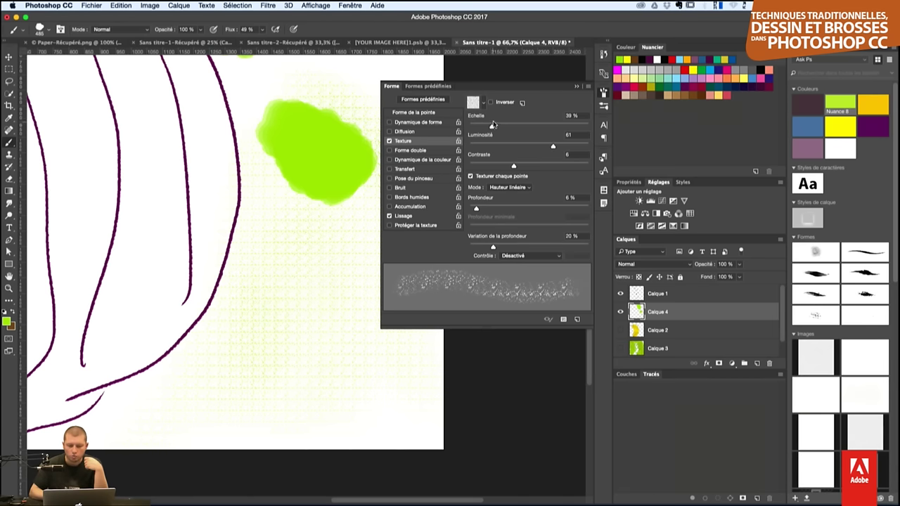
{"action": "left_click_drag", "start_coordinate": [521, 165], "coordinate": [490, 166]}
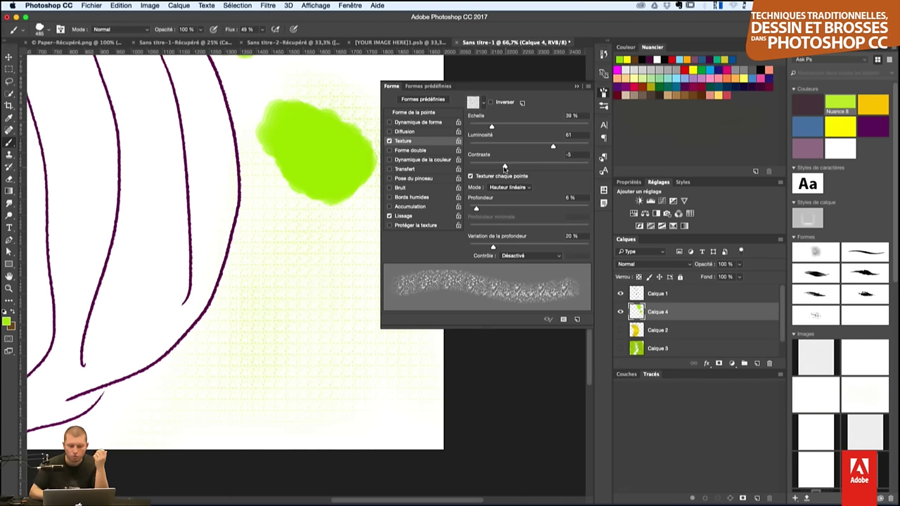
{"action": "left_click_drag", "start_coordinate": [488, 203], "coordinate": [493, 205]}
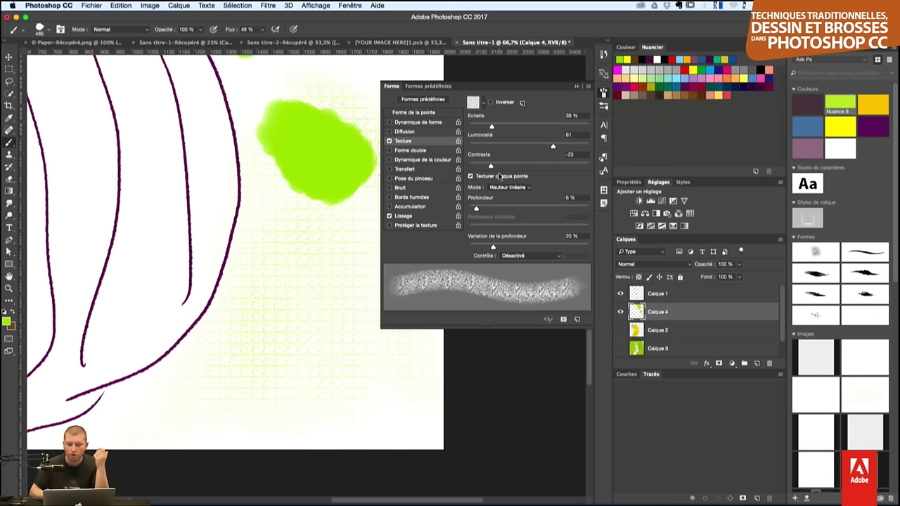
- Disable per-tip texturing, enable Forme double and Transfert, swap colours, and load a Kyle's library brush
{"action": "left_click", "coordinate": [501, 177]}
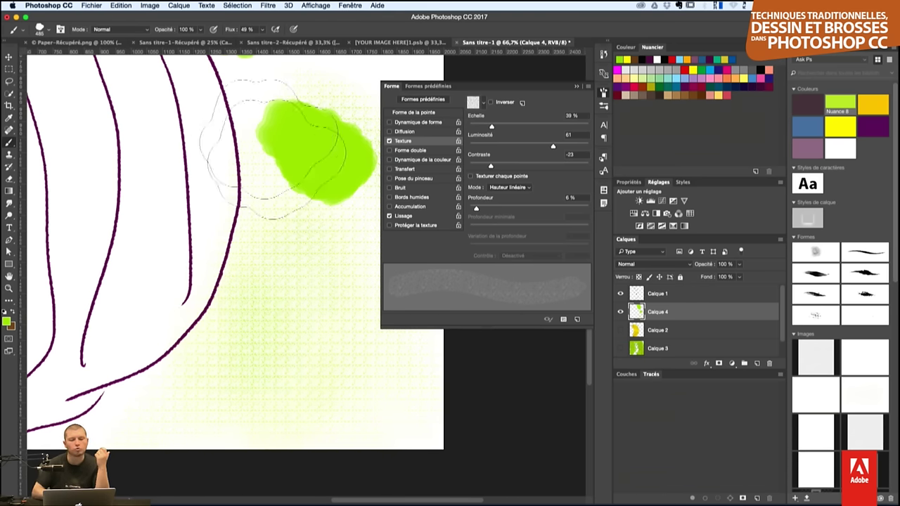
{"action": "left_click", "coordinate": [424, 152]}
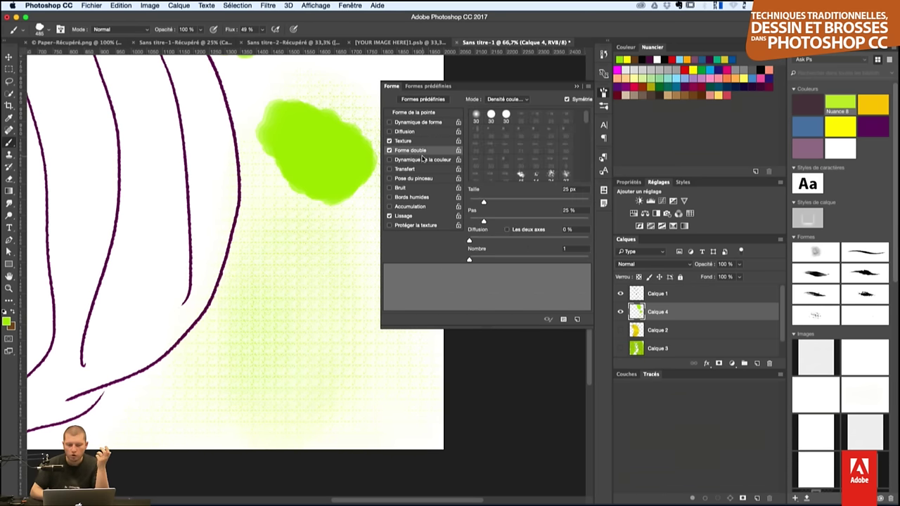
{"action": "left_click", "coordinate": [413, 170]}
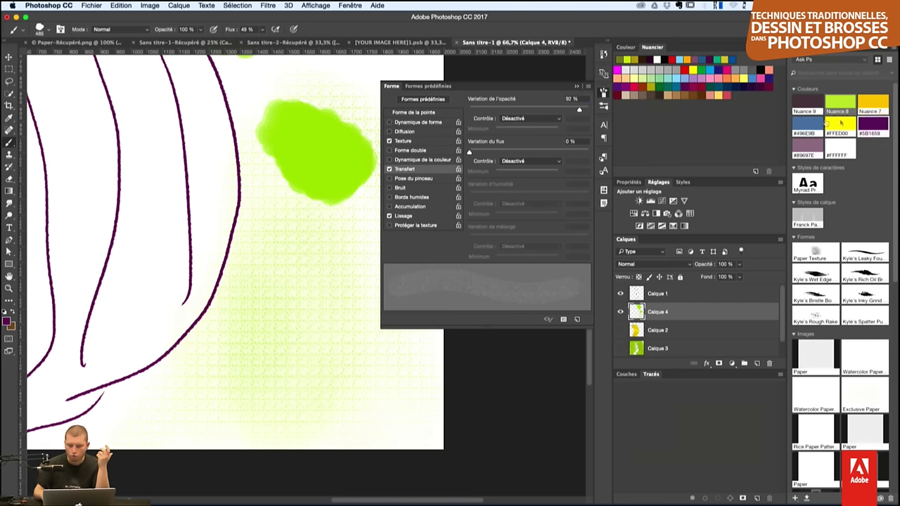
{"action": "key", "text": "x"}
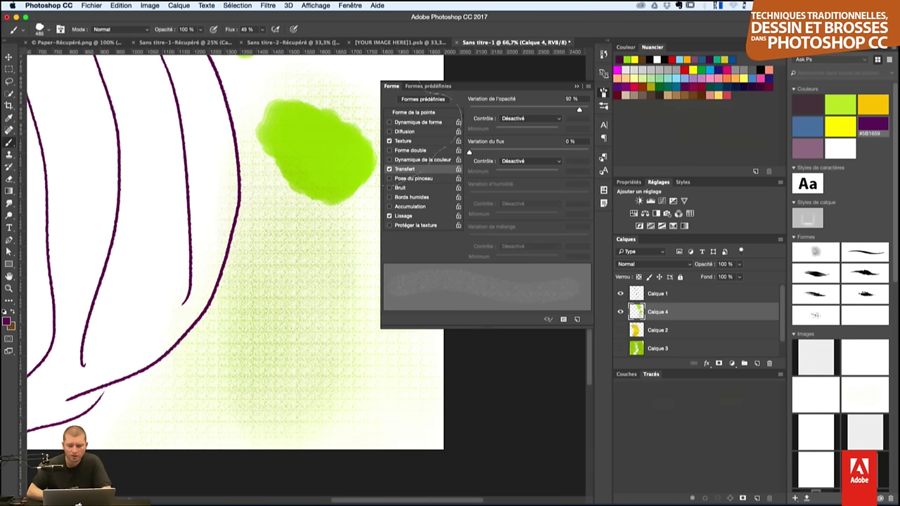
{"action": "left_click", "coordinate": [858, 256]}
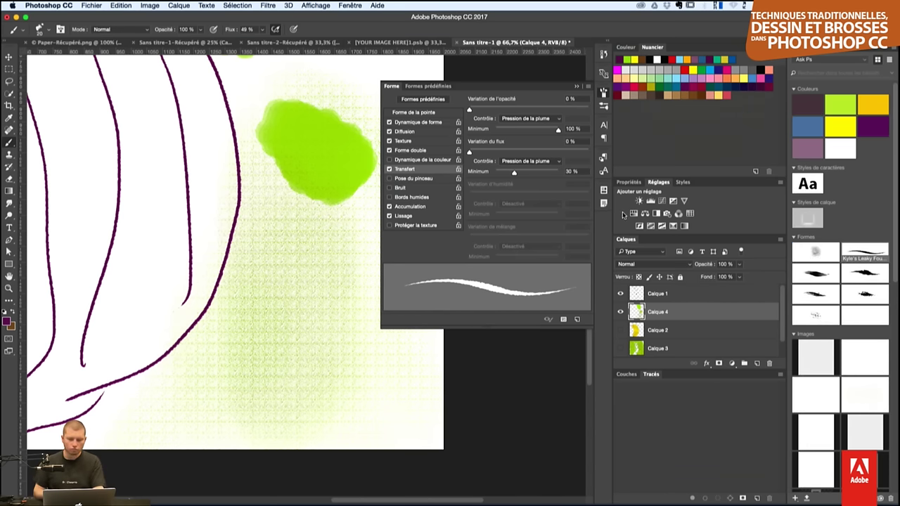
- Load Kyle's Wet Edge brush in yellow and paint a long vertical yellow-orange stroke
{"action": "left_click", "coordinate": [816, 273]}
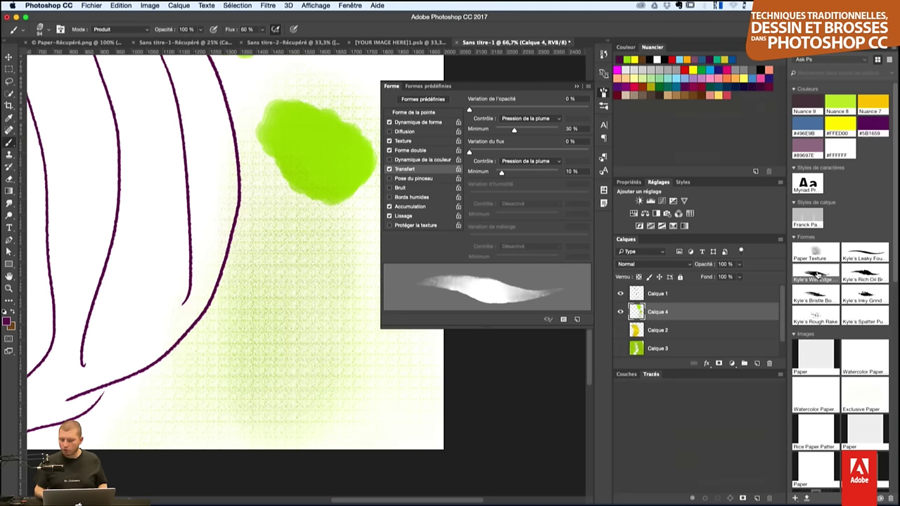
{"action": "left_click", "coordinate": [840, 124]}
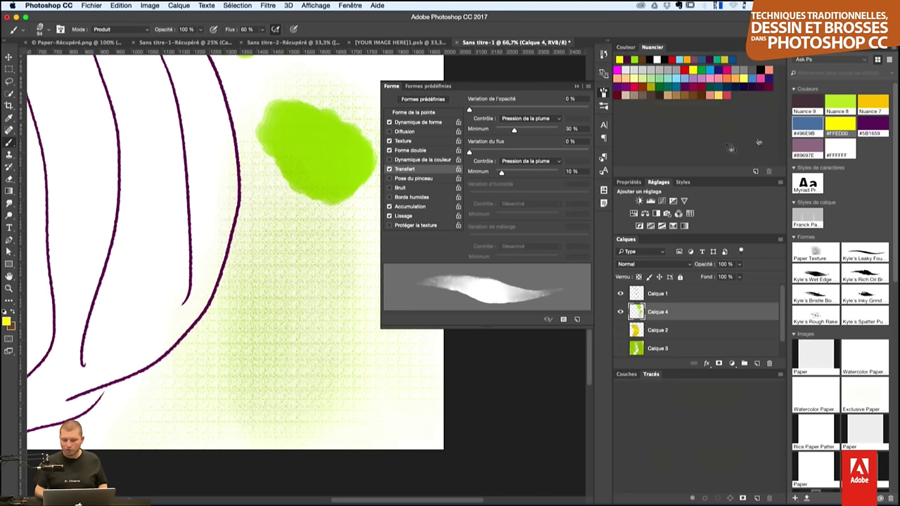
{"action": "mouse_move", "coordinate": [280, 200]}
{"action": "left_mouse_down"}
{"action": "mouse_move", "coordinate": [301, 422]}
{"action": "mouse_move", "coordinate": [291, 431]}
{"action": "mouse_move", "coordinate": [294, 363]}
{"action": "mouse_move", "coordinate": [302, 415]}
{"action": "mouse_move", "coordinate": [313, 426]}
{"action": "left_mouse_up"}
{"action": "left_click_drag", "start_coordinate": [313, 225], "coordinate": [305, 428]}
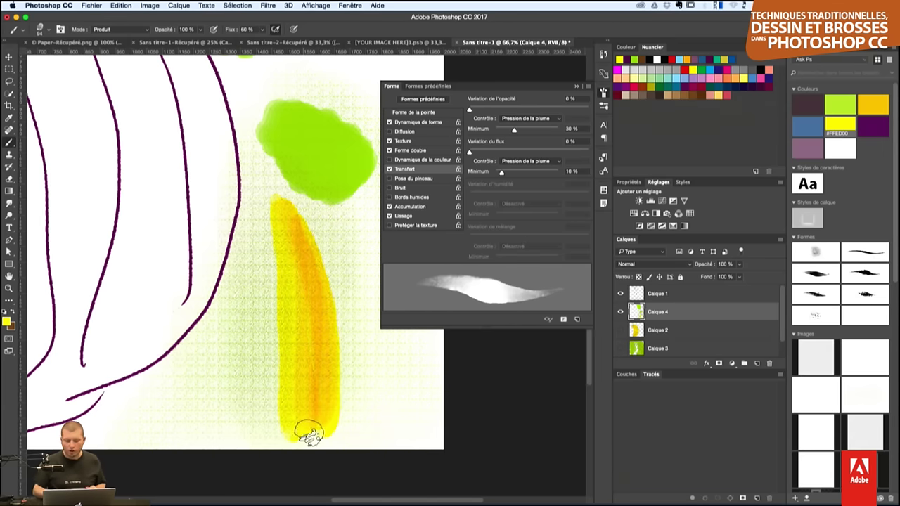
- Review the brush's Shape Dynamics, Texture, Dual Brush and Transfer settings
{"action": "left_click", "coordinate": [416, 123]}
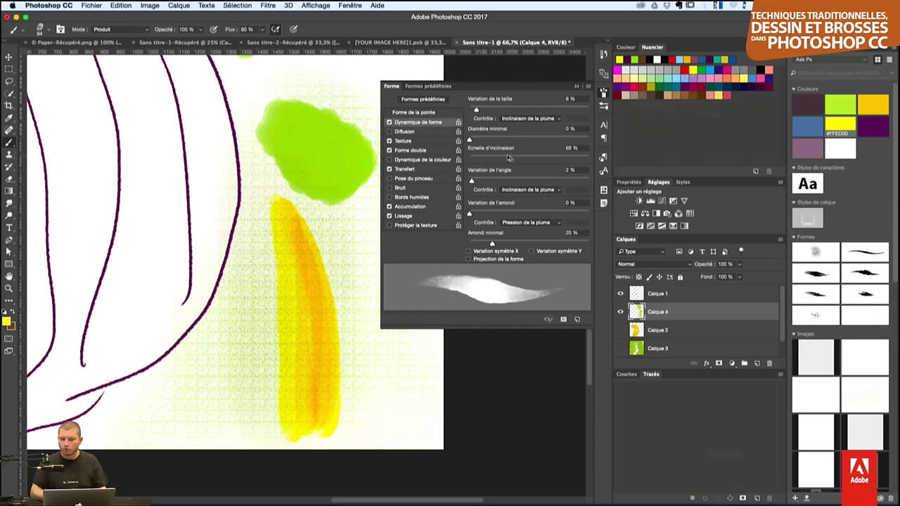
{"action": "left_click", "coordinate": [416, 143]}
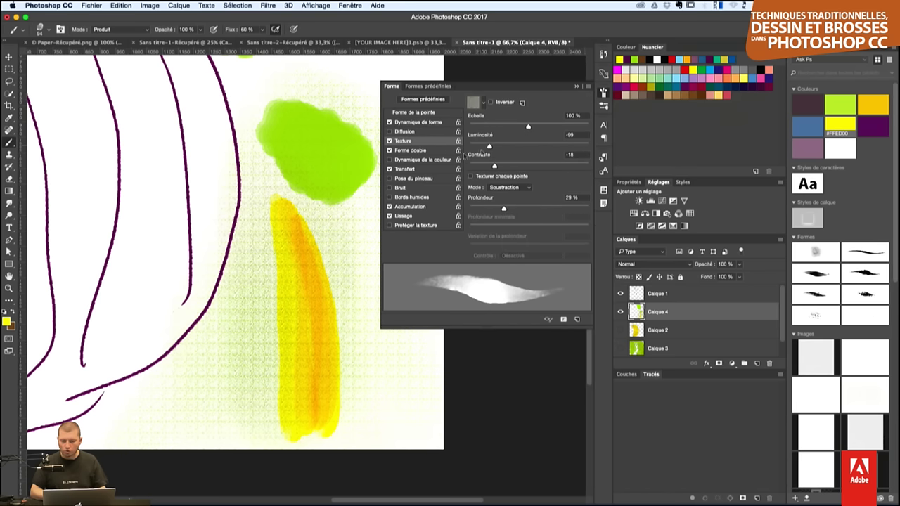
{"action": "left_click", "coordinate": [486, 103]}
{"action": "left_click", "coordinate": [487, 103]}
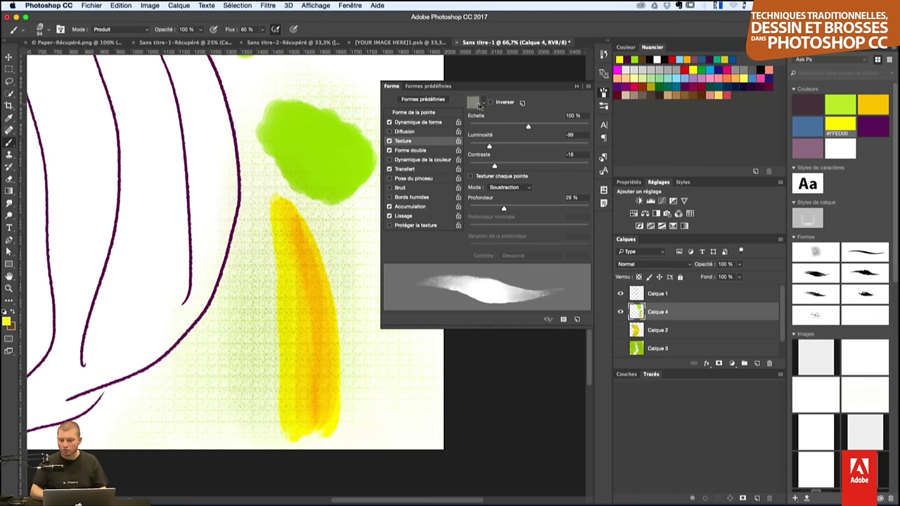
{"action": "left_click", "coordinate": [420, 151]}
{"action": "scroll", "coordinate": [587, 123], "scroll_direction": "down", "scroll_amount": 5}
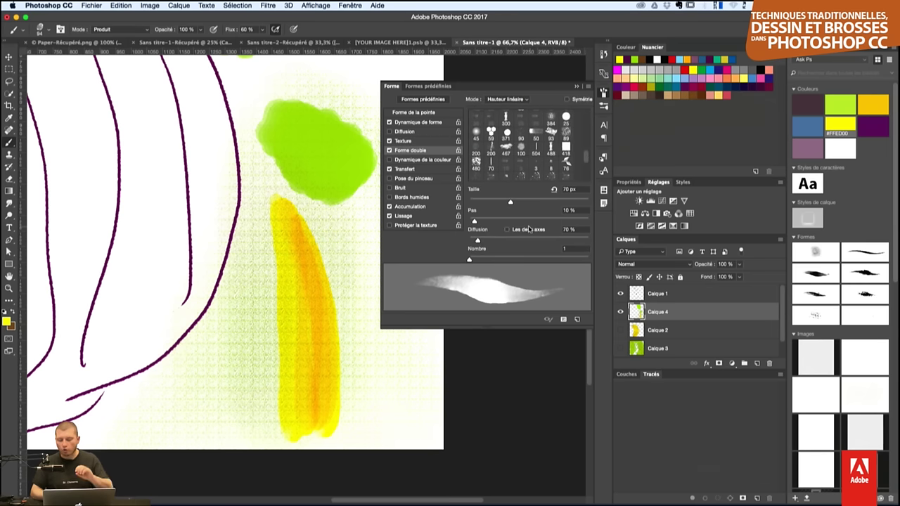
{"action": "left_click", "coordinate": [426, 170]}
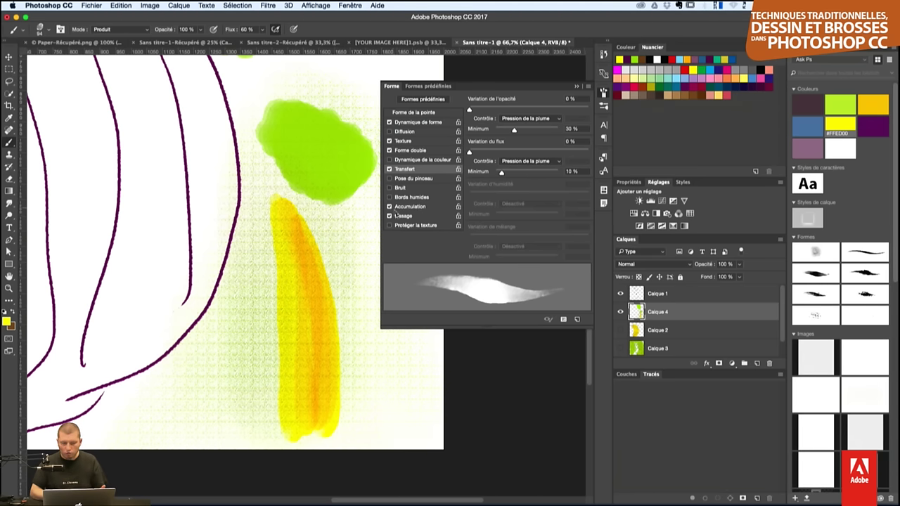
- Paint broad yellow strokes extending rightward to the canvas's right edge
{"action": "left_click_drag", "start_coordinate": [340, 240], "coordinate": [368, 436]}
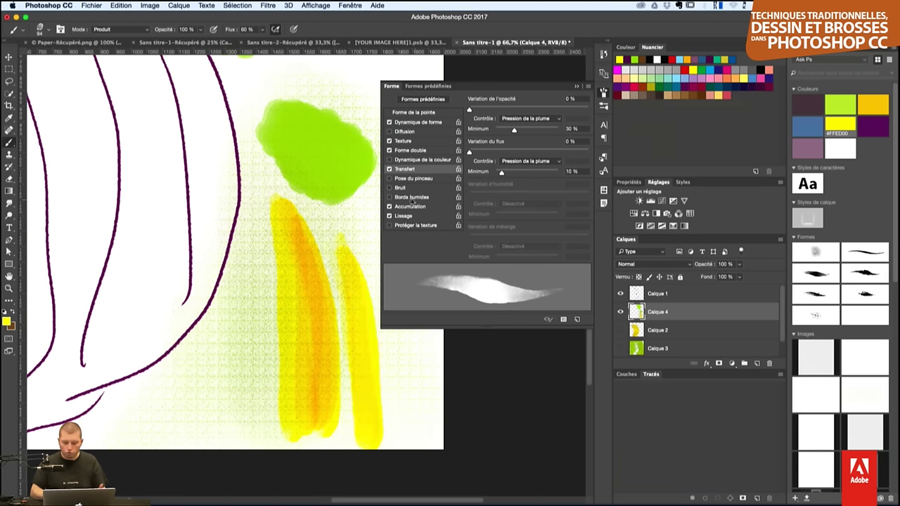
{"action": "mouse_move", "coordinate": [352, 261]}
{"action": "left_mouse_down"}
{"action": "mouse_move", "coordinate": [394, 440]}
{"action": "mouse_move", "coordinate": [430, 408]}
{"action": "mouse_move", "coordinate": [422, 352]}
{"action": "mouse_move", "coordinate": [415, 436]}
{"action": "left_mouse_up"}
{"action": "mouse_move", "coordinate": [417, 338]}
{"action": "left_mouse_down"}
{"action": "mouse_move", "coordinate": [422, 417]}
{"action": "mouse_move", "coordinate": [426, 344]}
{"action": "left_mouse_up"}
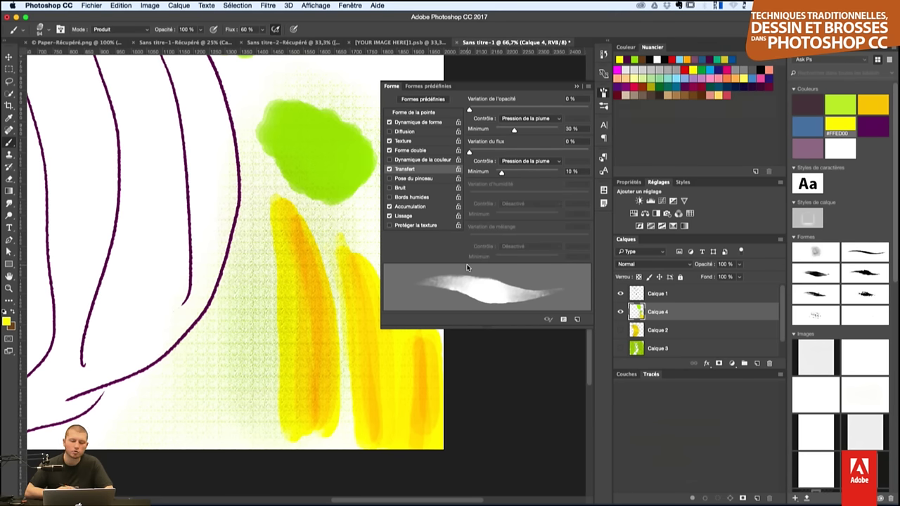
- Add a diagonal yellow stroke to the lower left and fill gaps between stripes
{"action": "left_click", "coordinate": [433, 139]}
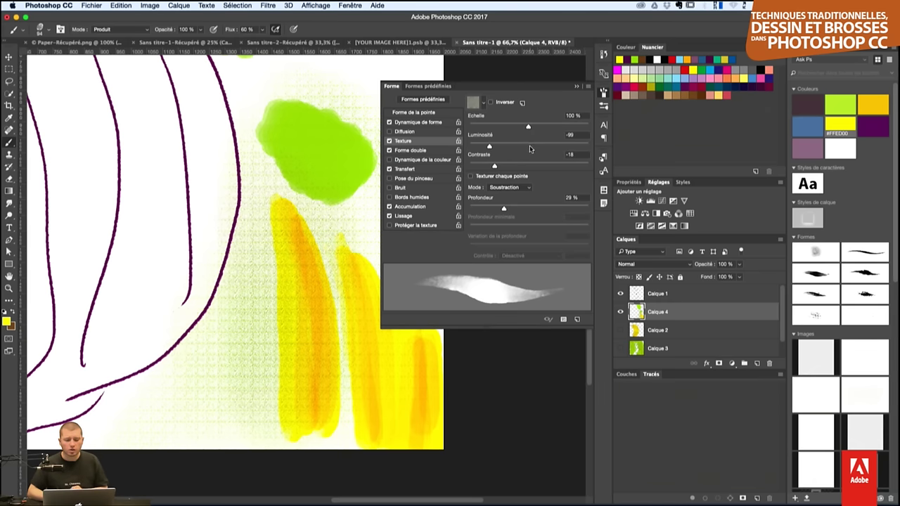
{"action": "left_click_drag", "start_coordinate": [244, 205], "coordinate": [158, 420]}
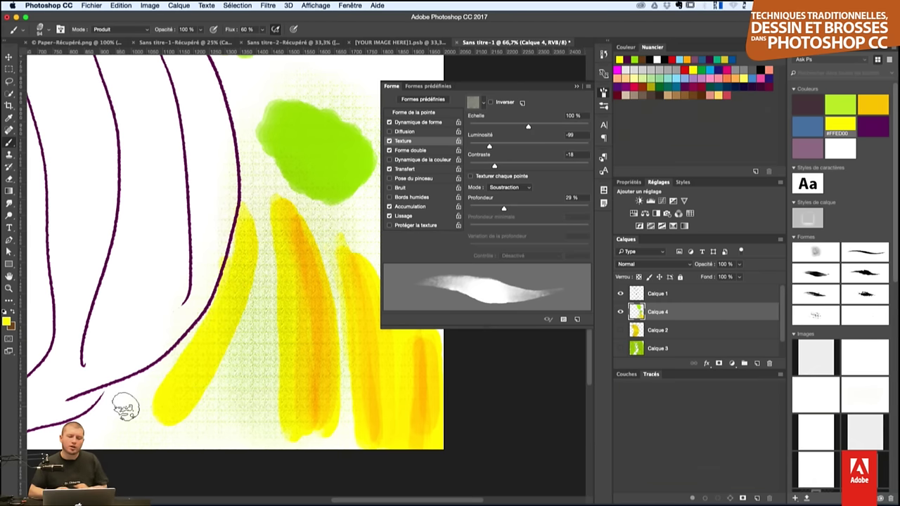
{"action": "mouse_move", "coordinate": [242, 257]}
{"action": "left_mouse_down"}
{"action": "mouse_move", "coordinate": [227, 358]}
{"action": "mouse_move", "coordinate": [257, 408]}
{"action": "left_mouse_up"}
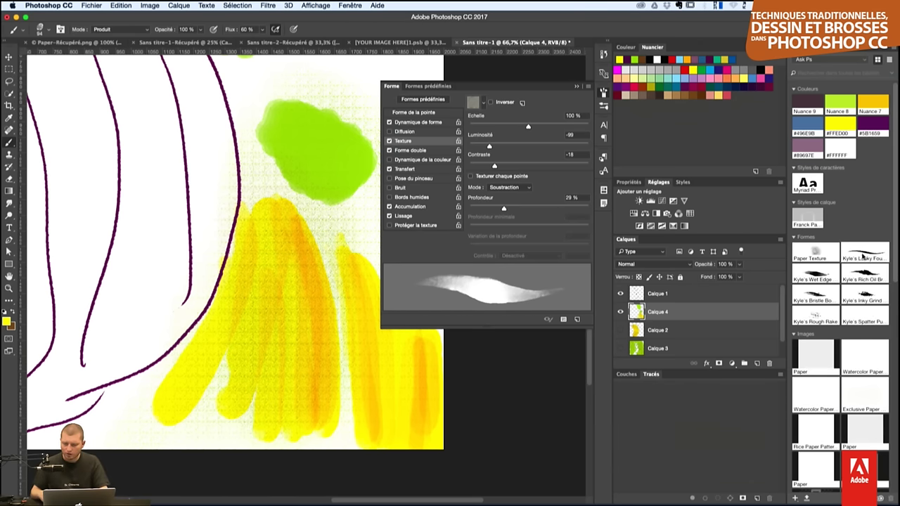
- Load another library preset and set its tip to the 25 px Arrondi érodable shape
{"action": "left_click", "coordinate": [864, 257]}
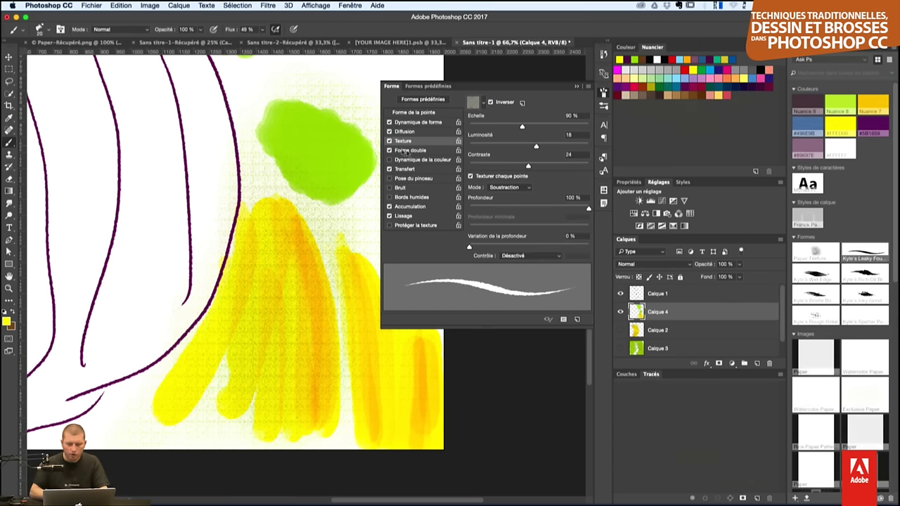
{"action": "left_click", "coordinate": [419, 115]}
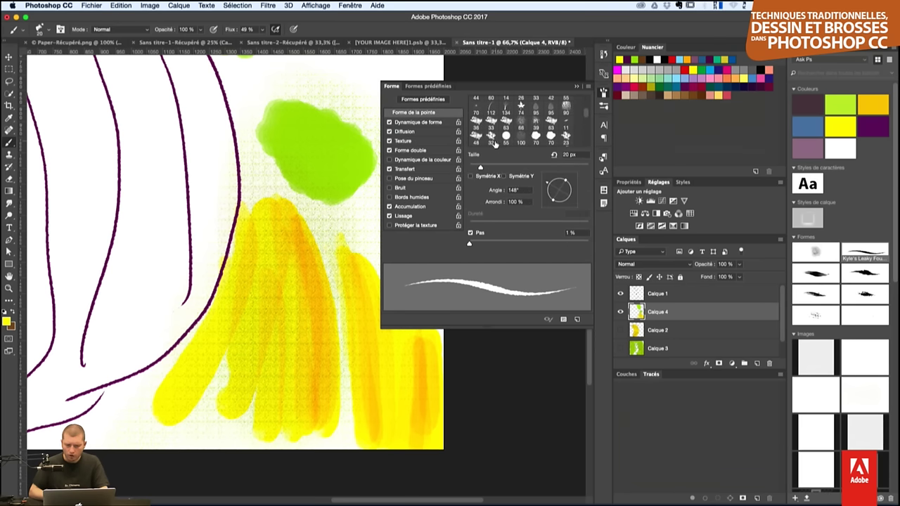
{"action": "scroll", "coordinate": [433, 119], "scroll_direction": "up", "scroll_amount": 1}
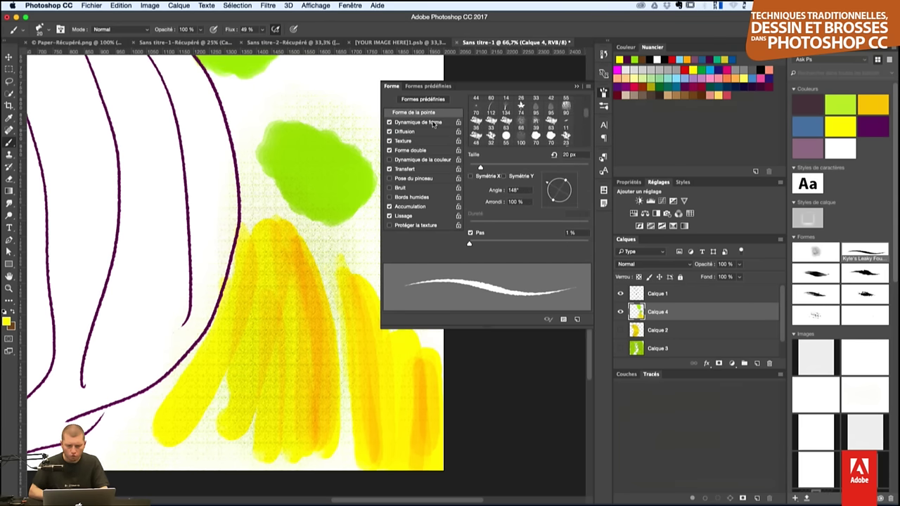
{"action": "scroll", "coordinate": [558, 124], "scroll_direction": "up", "scroll_amount": 2}
{"action": "scroll", "coordinate": [558, 116], "scroll_direction": "up", "scroll_amount": 2}
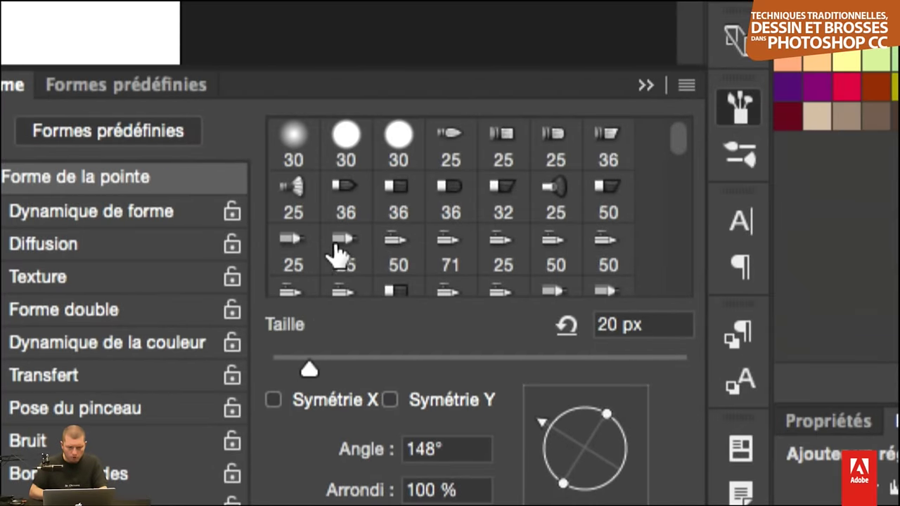
{"action": "left_click", "coordinate": [341, 252]}
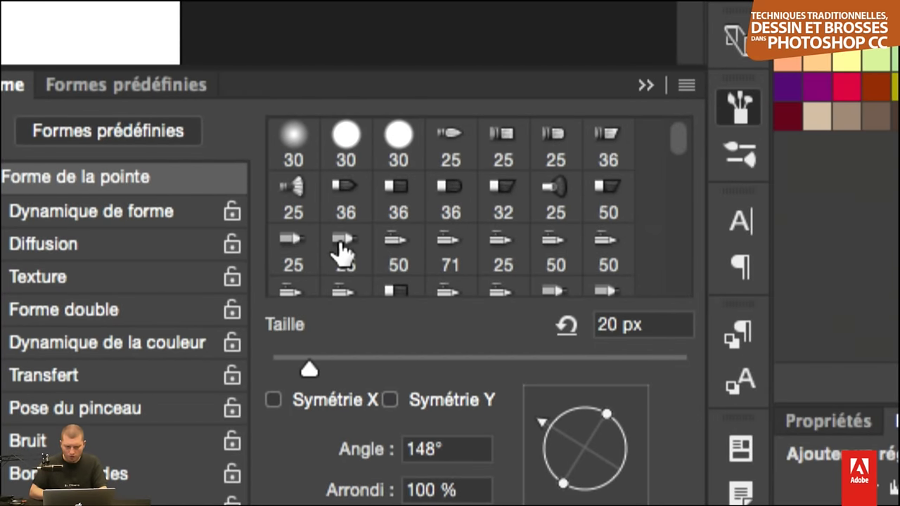
{"action": "left_click", "coordinate": [309, 244]}
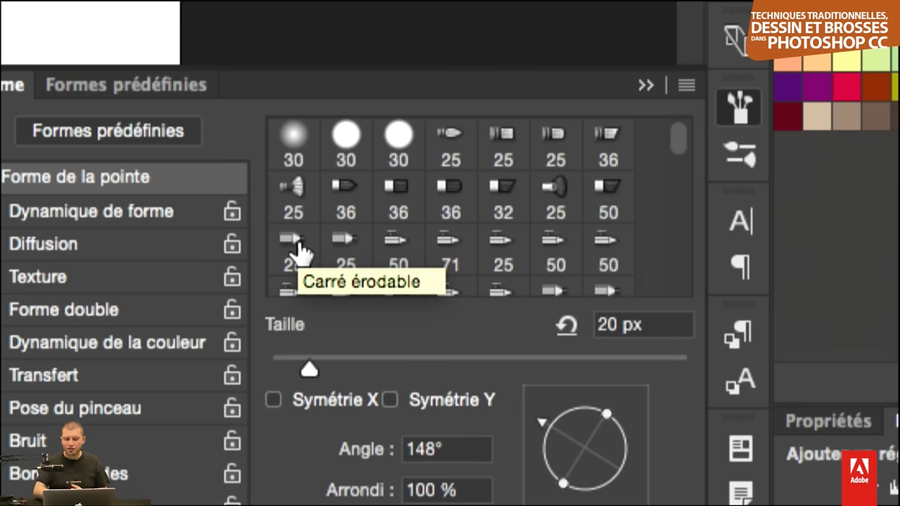
{"action": "left_click", "coordinate": [343, 255]}
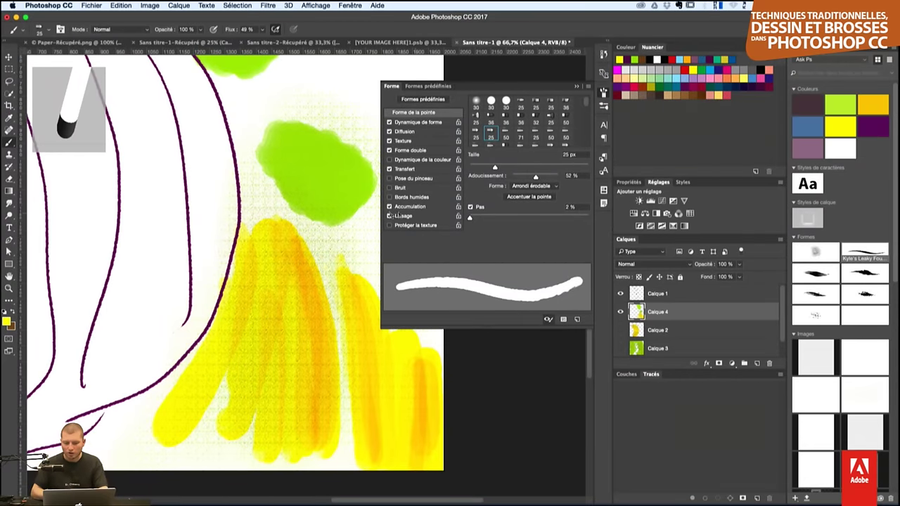
{"action": "scroll", "coordinate": [318, 269], "scroll_direction": "up", "scroll_amount": 3}
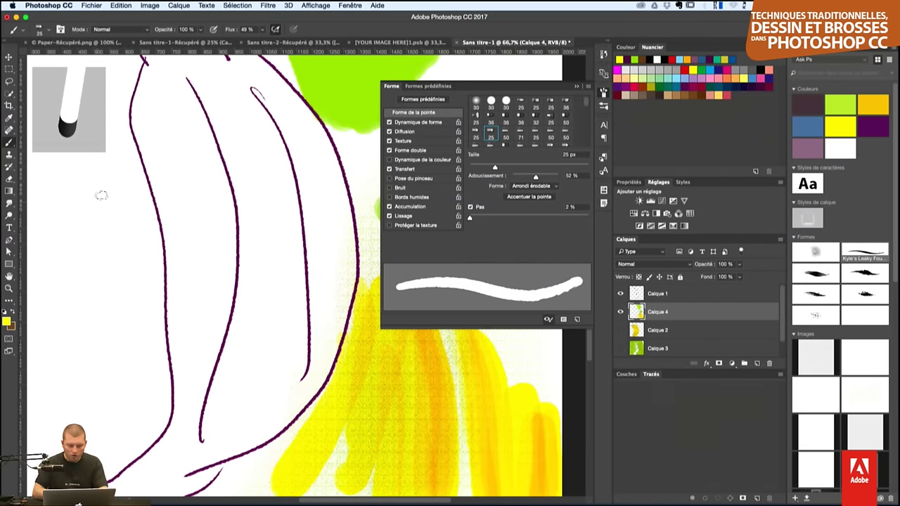
- Switch to blue and paint vertical and zigzag hatching across the upper-left banana
{"action": "left_click", "coordinate": [807, 126]}
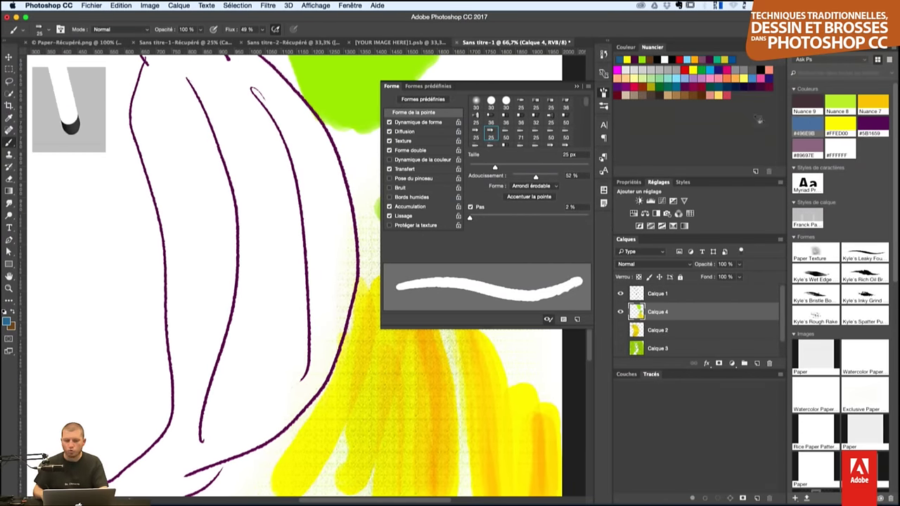
{"action": "mouse_move", "coordinate": [83, 207]}
{"action": "left_mouse_down"}
{"action": "mouse_move", "coordinate": [89, 398]}
{"action": "mouse_move", "coordinate": [105, 362]}
{"action": "left_mouse_up"}
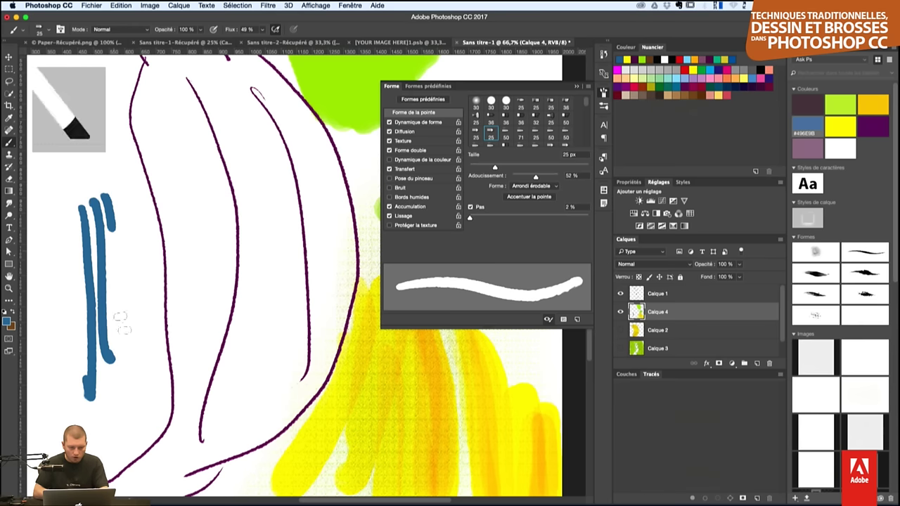
{"action": "left_click_drag", "start_coordinate": [111, 197], "coordinate": [125, 345]}
{"action": "mouse_move", "coordinate": [129, 222]}
{"action": "left_mouse_down"}
{"action": "mouse_move", "coordinate": [141, 221]}
{"action": "mouse_move", "coordinate": [145, 311]}
{"action": "mouse_move", "coordinate": [176, 218]}
{"action": "mouse_move", "coordinate": [246, 189]}
{"action": "mouse_move", "coordinate": [277, 206]}
{"action": "mouse_move", "coordinate": [284, 306]}
{"action": "left_mouse_up"}
{"action": "left_click_drag", "start_coordinate": [282, 267], "coordinate": [249, 343]}
{"action": "mouse_move", "coordinate": [313, 251]}
{"action": "left_mouse_down"}
{"action": "mouse_move", "coordinate": [218, 405]}
{"action": "mouse_move", "coordinate": [235, 315]}
{"action": "mouse_move", "coordinate": [256, 379]}
{"action": "mouse_move", "coordinate": [275, 320]}
{"action": "left_mouse_up"}
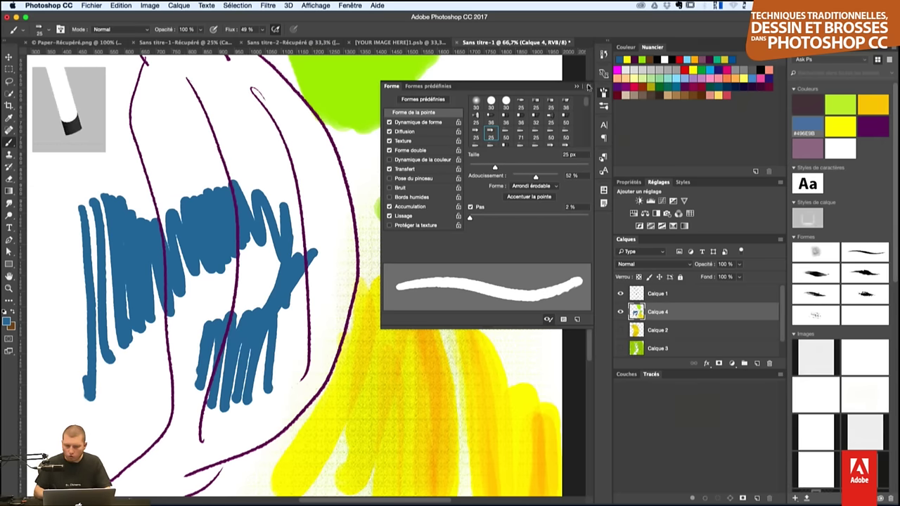
{"action": "left_click", "coordinate": [589, 87]}
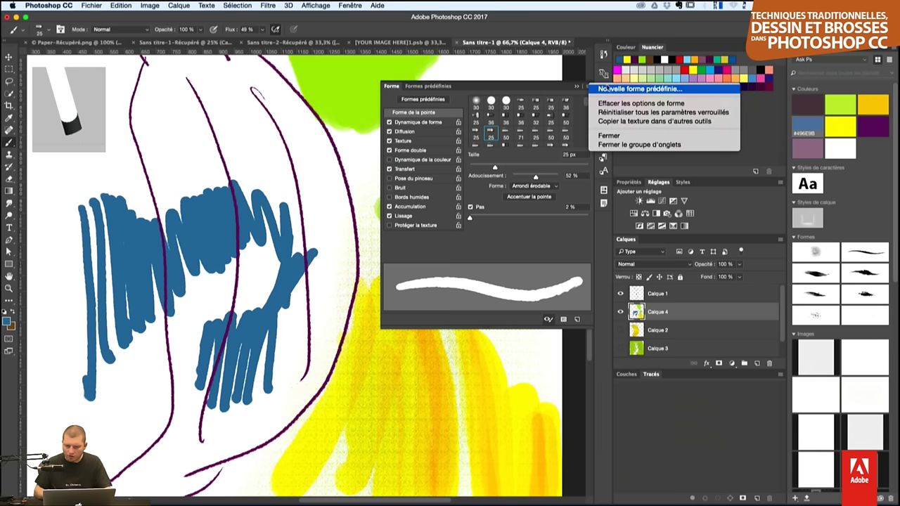
- Clear extra shape options and paint blue zigzag strokes in the upper middle
{"action": "left_click", "coordinate": [642, 114]}
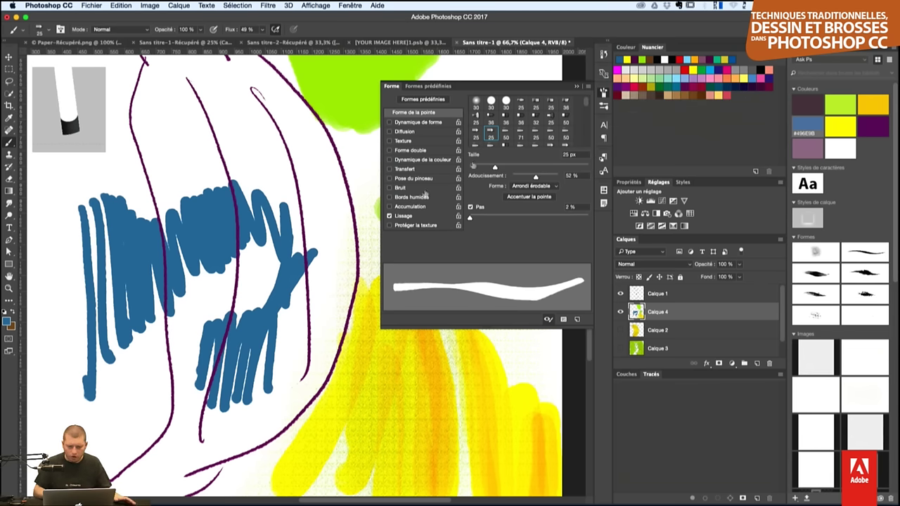
{"action": "left_click_drag", "start_coordinate": [192, 112], "coordinate": [291, 148]}
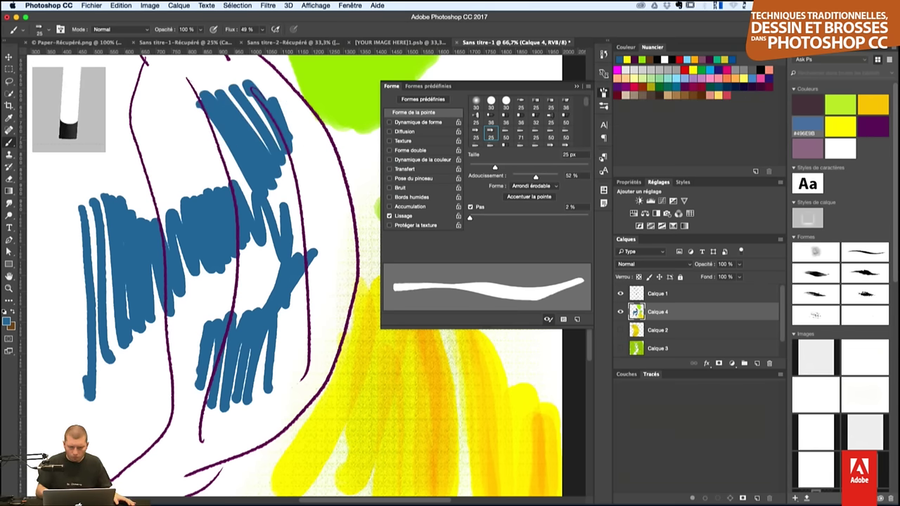
{"action": "mouse_move", "coordinate": [173, 139]}
{"action": "left_mouse_down"}
{"action": "mouse_move", "coordinate": [170, 184]}
{"action": "mouse_move", "coordinate": [198, 102]}
{"action": "mouse_move", "coordinate": [215, 161]}
{"action": "left_mouse_up"}
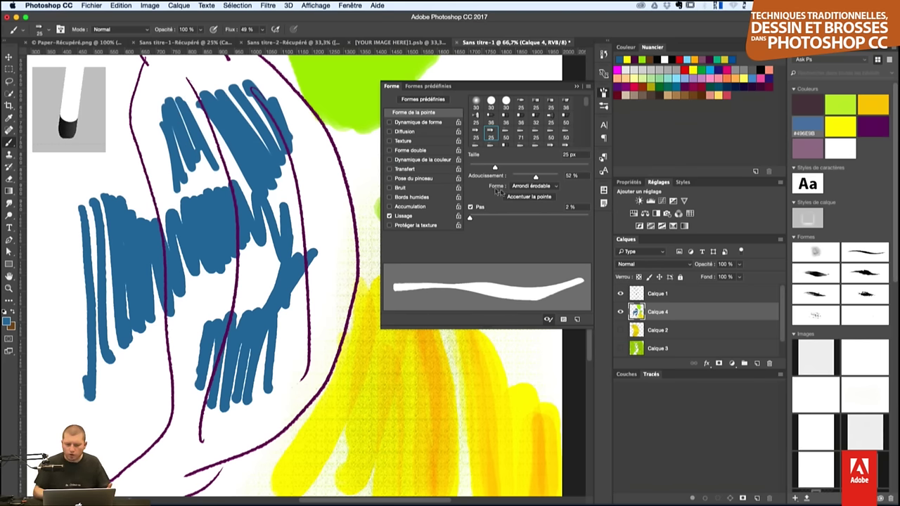
- Raise softness to 87%, sharpen the tip, hatch the lower-left banana, and set spacing to 22%
{"action": "left_click_drag", "start_coordinate": [543, 178], "coordinate": [555, 178]}
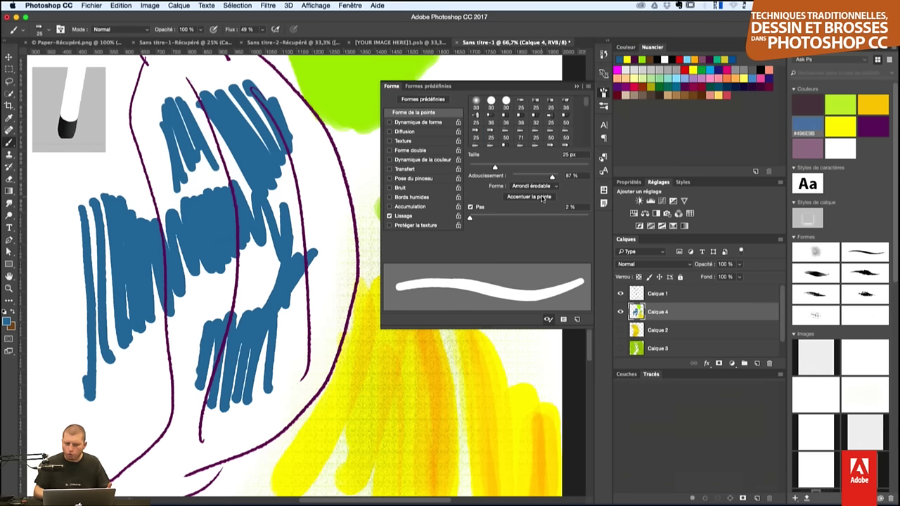
{"action": "left_click", "coordinate": [543, 199]}
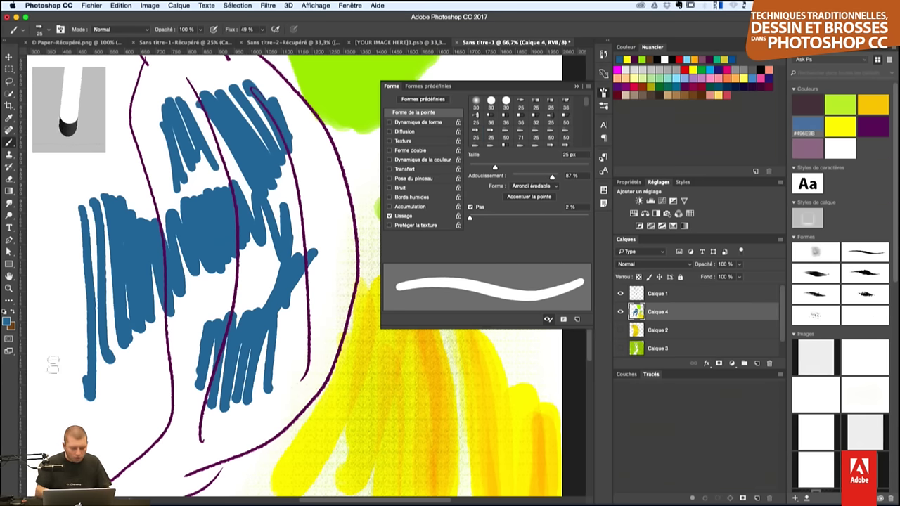
{"action": "mouse_move", "coordinate": [53, 364]}
{"action": "left_mouse_down"}
{"action": "mouse_move", "coordinate": [76, 362]}
{"action": "mouse_move", "coordinate": [81, 404]}
{"action": "mouse_move", "coordinate": [98, 380]}
{"action": "mouse_move", "coordinate": [123, 422]}
{"action": "mouse_move", "coordinate": [144, 362]}
{"action": "mouse_move", "coordinate": [168, 450]}
{"action": "mouse_move", "coordinate": [180, 349]}
{"action": "mouse_move", "coordinate": [191, 440]}
{"action": "mouse_move", "coordinate": [162, 314]}
{"action": "left_mouse_up"}
{"action": "mouse_move", "coordinate": [161, 315]}
{"action": "left_mouse_down"}
{"action": "mouse_move", "coordinate": [208, 465]}
{"action": "mouse_move", "coordinate": [253, 477]}
{"action": "left_mouse_up"}
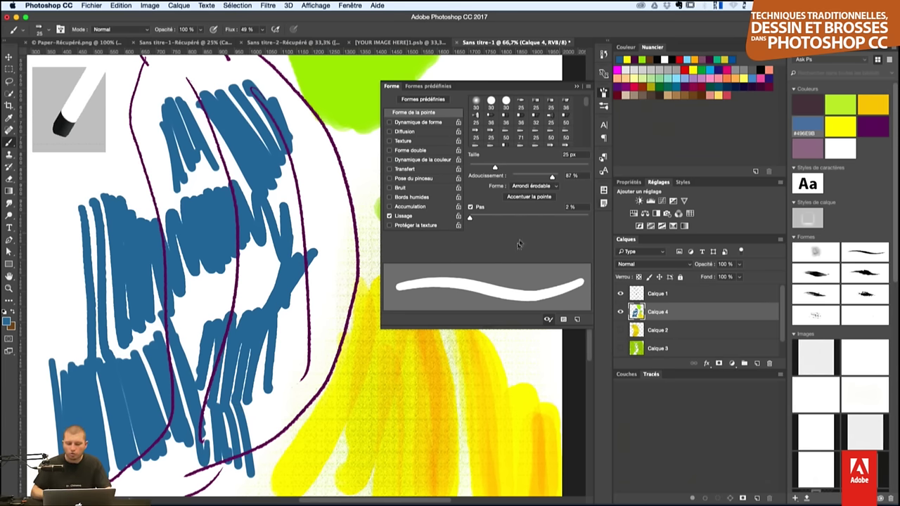
{"action": "left_click_drag", "start_coordinate": [473, 222], "coordinate": [480, 220]}
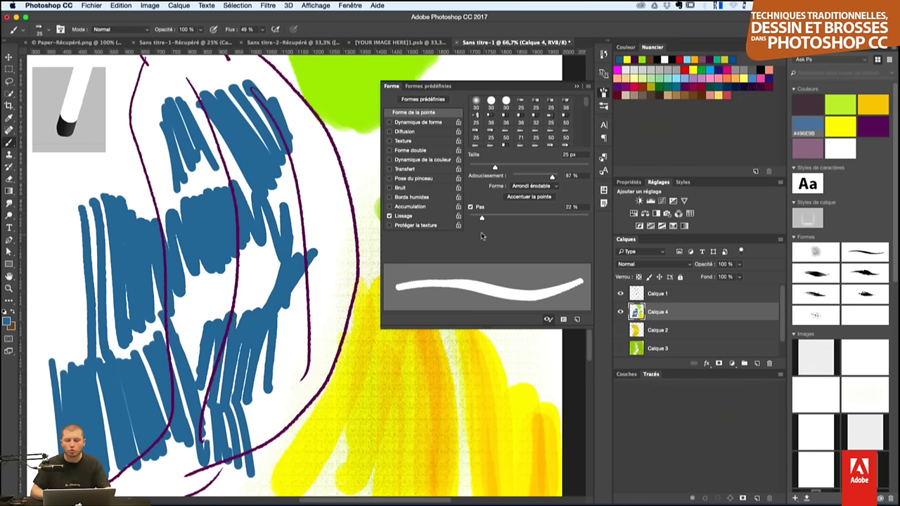
- Zoom out on the drawing and select the 70 px splatter brush preset
{"action": "key", "text": "ctrl+minus"}
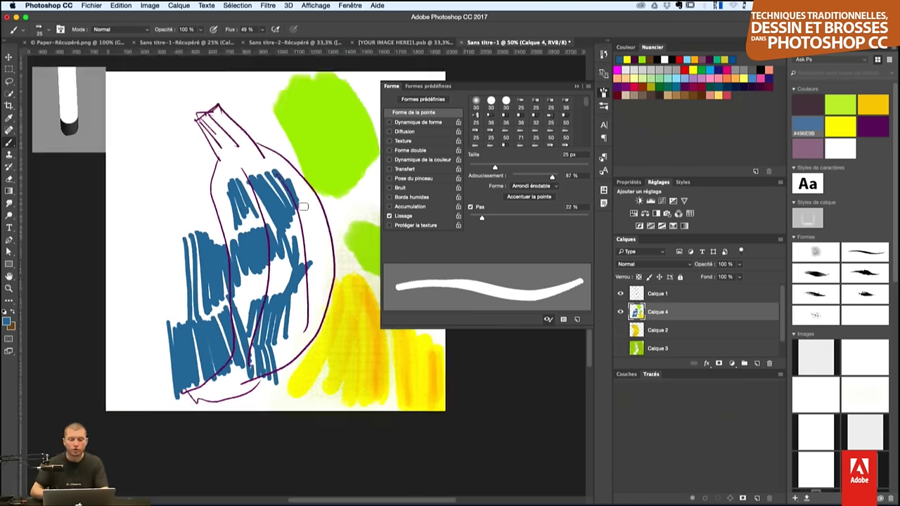
{"action": "key", "text": "ctrl+minus"}
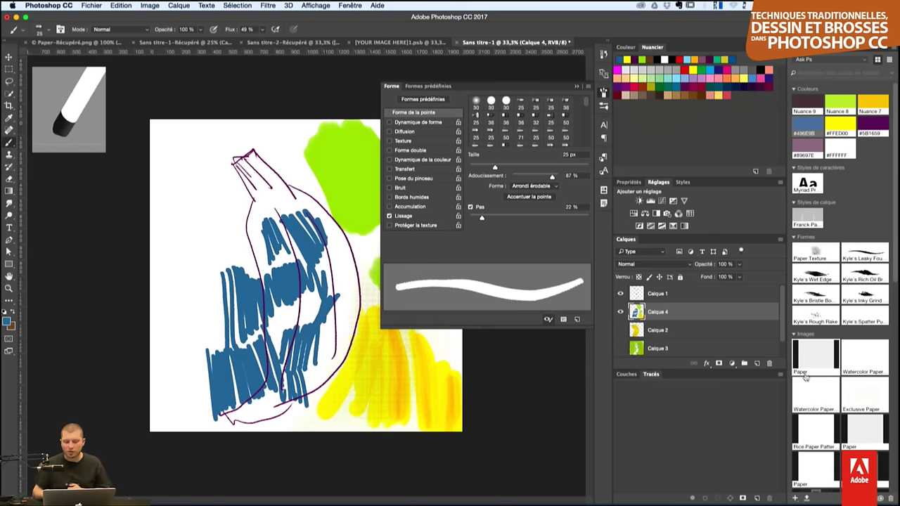
{"action": "left_click", "coordinate": [604, 107]}
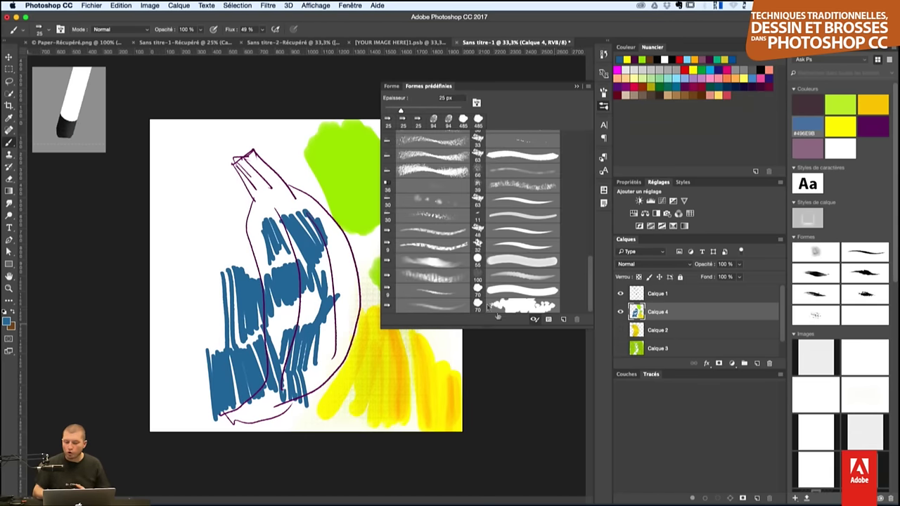
{"action": "left_click", "coordinate": [519, 304]}
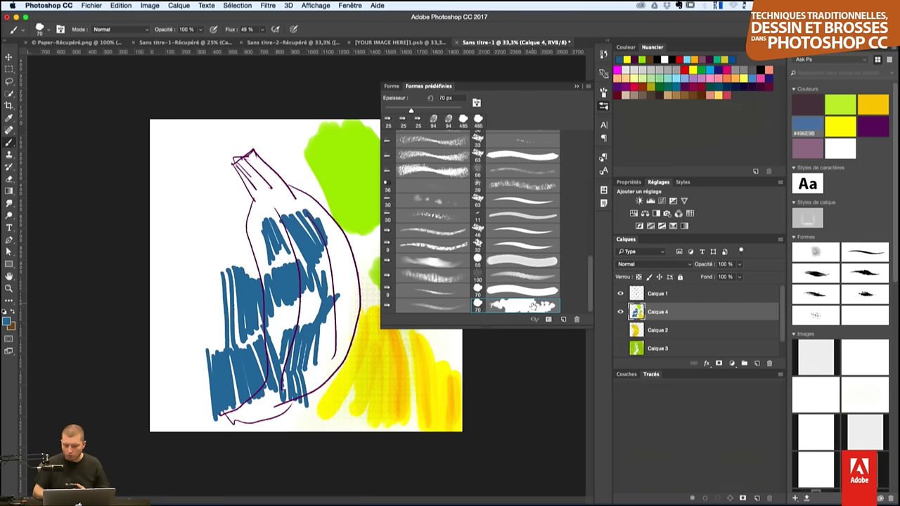
- Add the brush preset to the Libraries panel as a Brosse ronde dure brush
{"action": "left_click", "coordinate": [796, 498]}
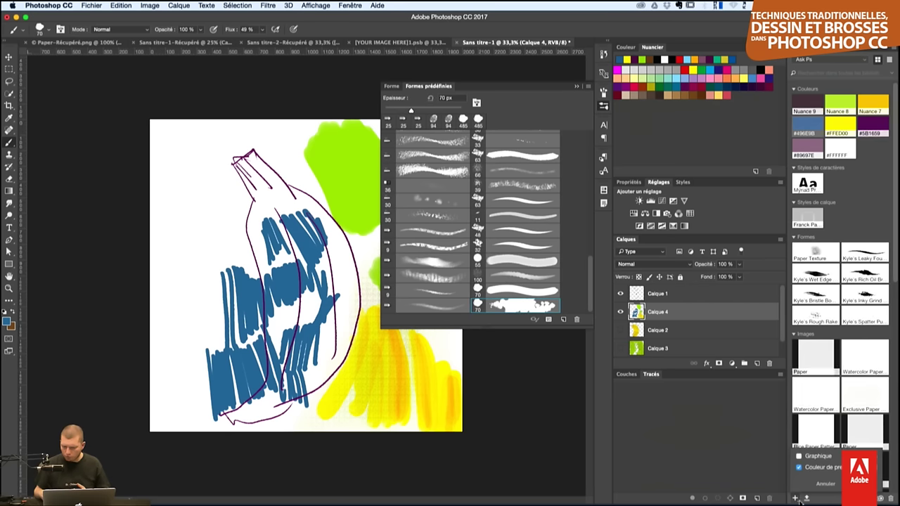
{"action": "left_click", "coordinate": [825, 484]}
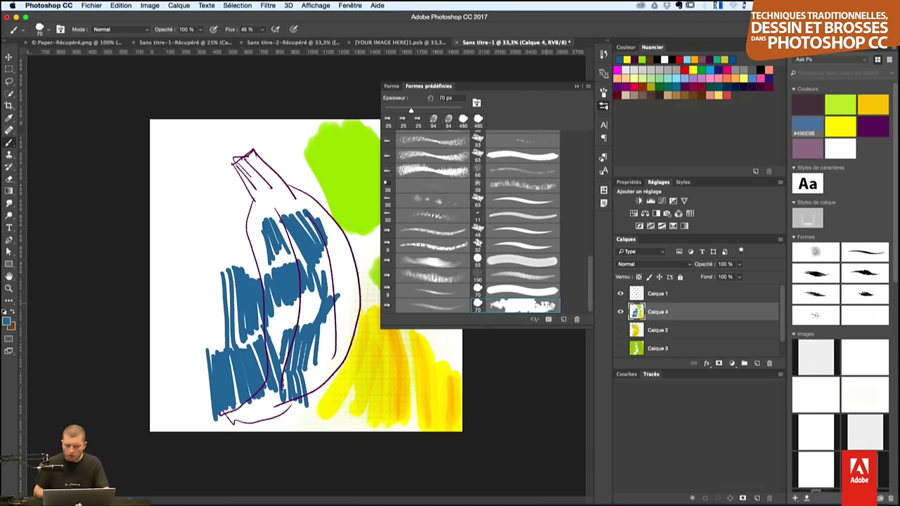
{"action": "left_click_drag", "start_coordinate": [546, 305], "coordinate": [843, 284]}
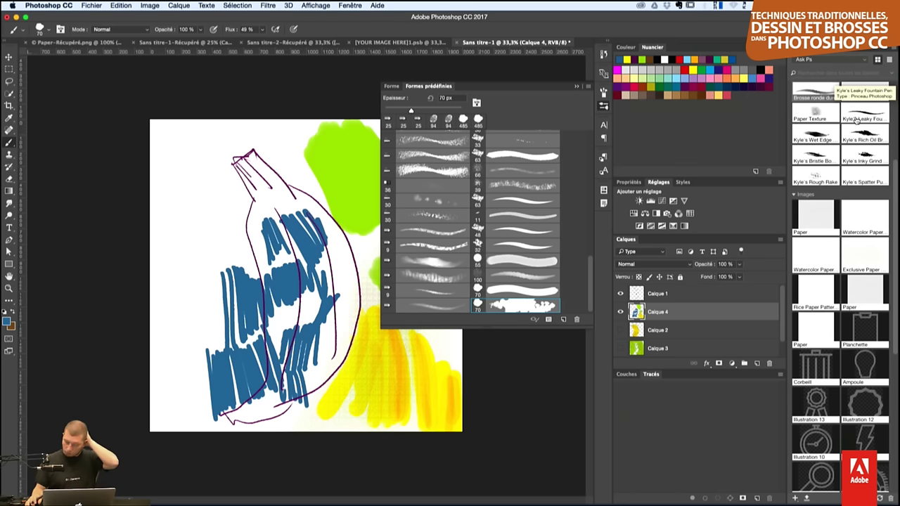
{"action": "left_click_drag", "start_coordinate": [847, 120], "coordinate": [766, 98]}
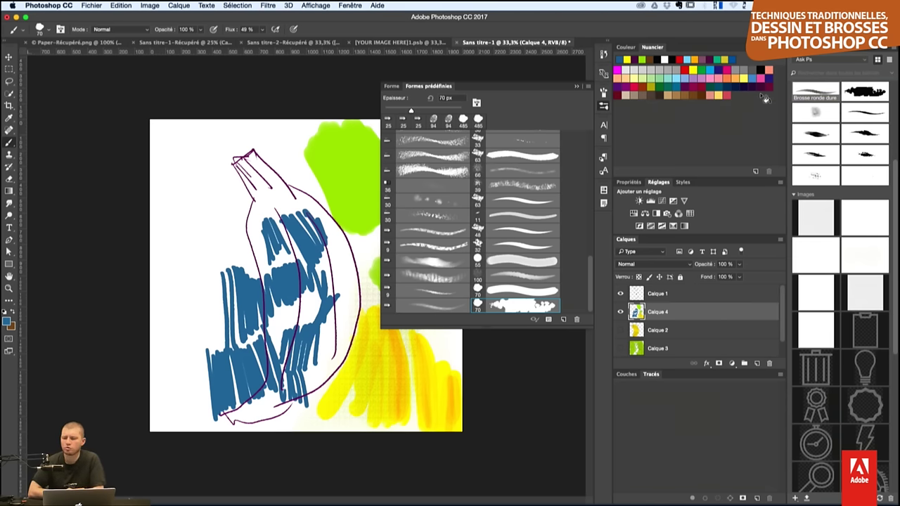
- Choose a bristle brush preset and paint two horizontal blue strokes left of the banana top
{"action": "left_click", "coordinate": [42, 31]}
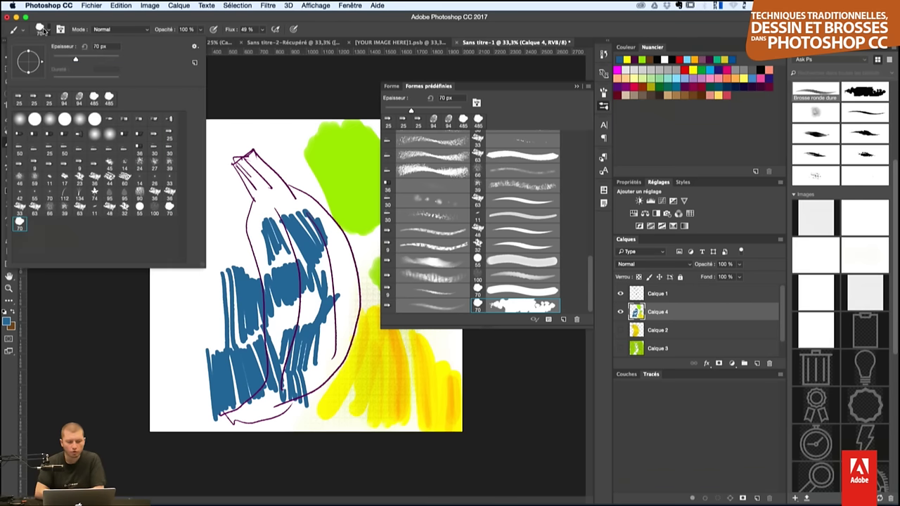
{"action": "left_click", "coordinate": [34, 134]}
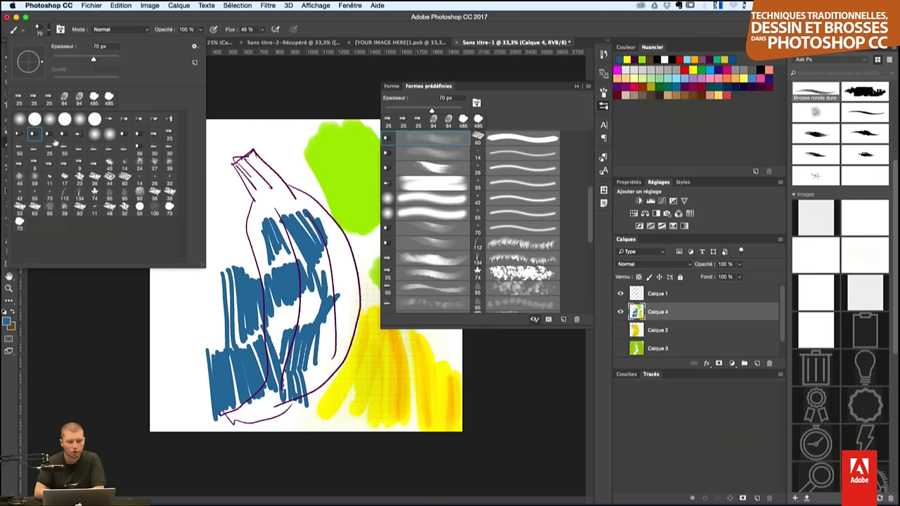
{"action": "left_click", "coordinate": [248, 239]}
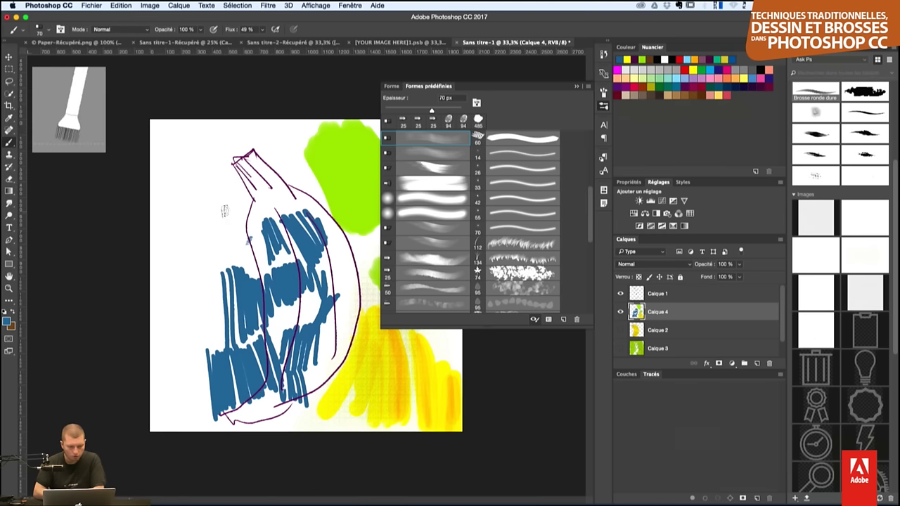
{"action": "left_click_drag", "start_coordinate": [185, 209], "coordinate": [236, 210]}
{"action": "left_click_drag", "start_coordinate": [185, 189], "coordinate": [243, 185]}
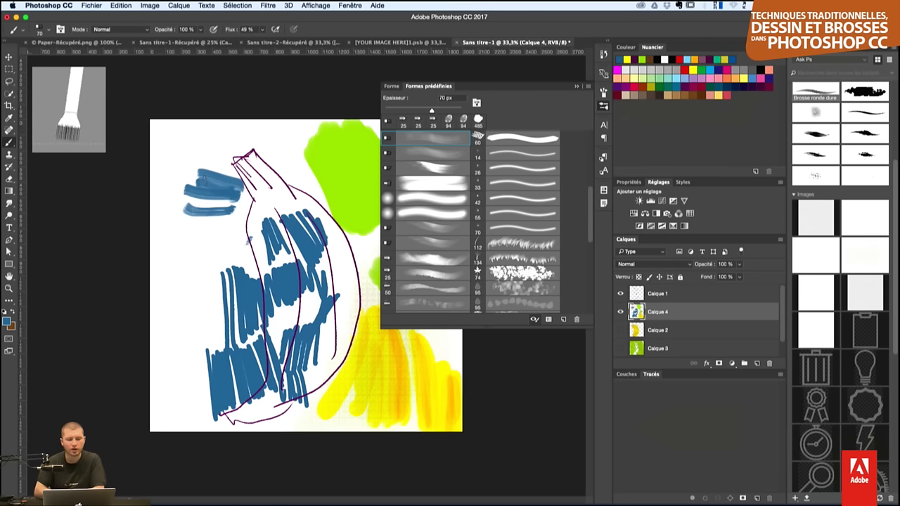
- Paint a block of vertical blue strokes down the banana's left side
{"action": "mouse_move", "coordinate": [194, 224]}
{"action": "left_mouse_down"}
{"action": "mouse_move", "coordinate": [196, 343]}
{"action": "mouse_move", "coordinate": [203, 318]}
{"action": "left_mouse_up"}
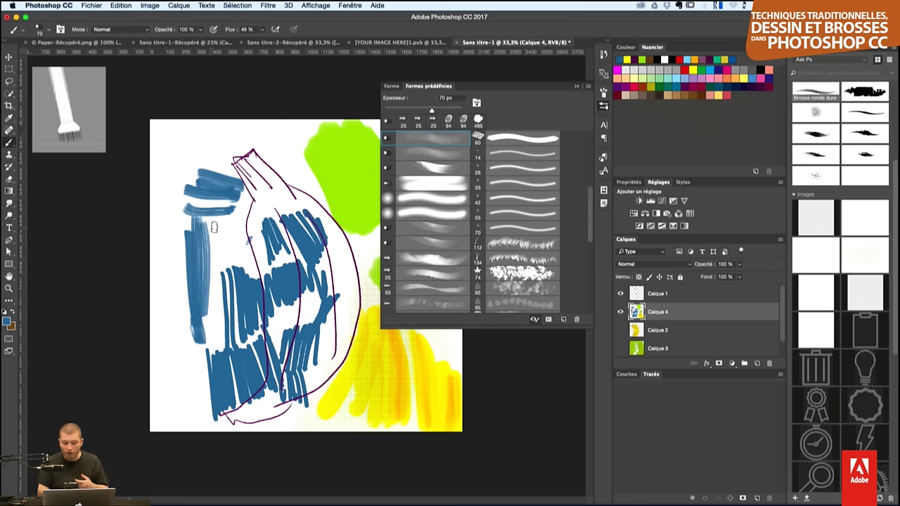
{"action": "left_click_drag", "start_coordinate": [208, 222], "coordinate": [208, 306]}
{"action": "left_click_drag", "start_coordinate": [221, 218], "coordinate": [220, 298]}
{"action": "left_click_drag", "start_coordinate": [230, 214], "coordinate": [231, 295]}
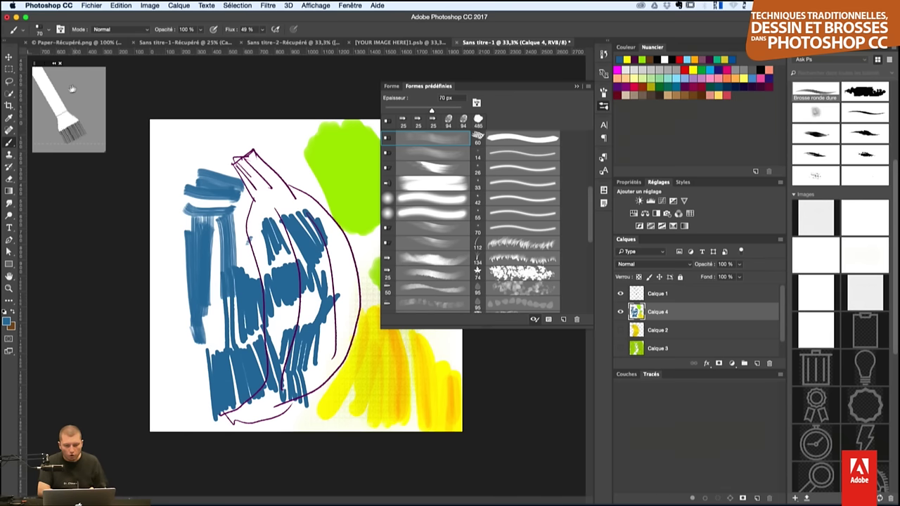
- Paint a diagonal blue fan-brush stroke across the yellow area, then switch to Chrome
{"action": "left_click", "coordinate": [439, 167]}
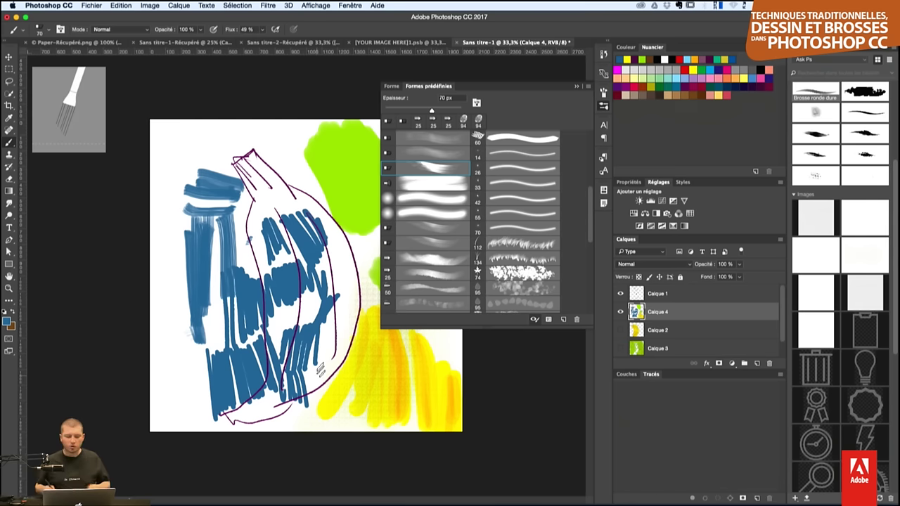
{"action": "left_click_drag", "start_coordinate": [362, 349], "coordinate": [310, 429]}
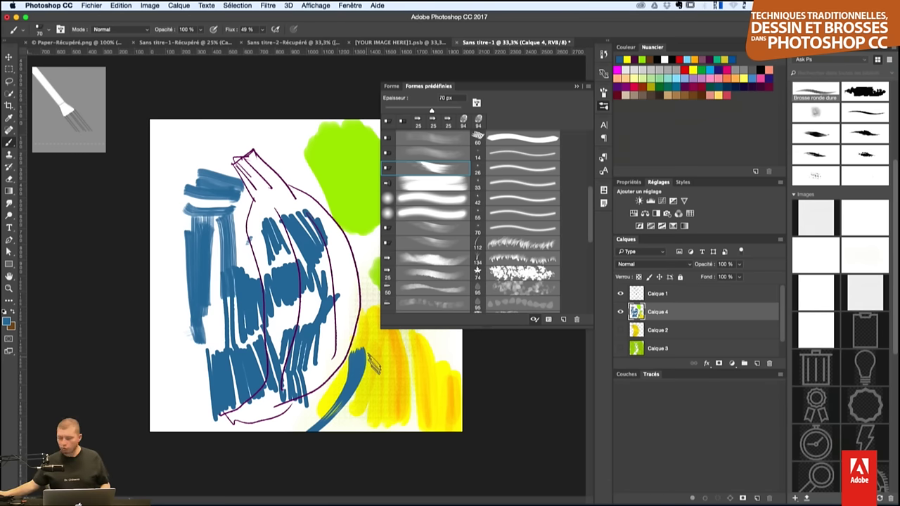
{"action": "key", "text": "super+Tab"}
{"action": "key", "text": "super+Tab"}
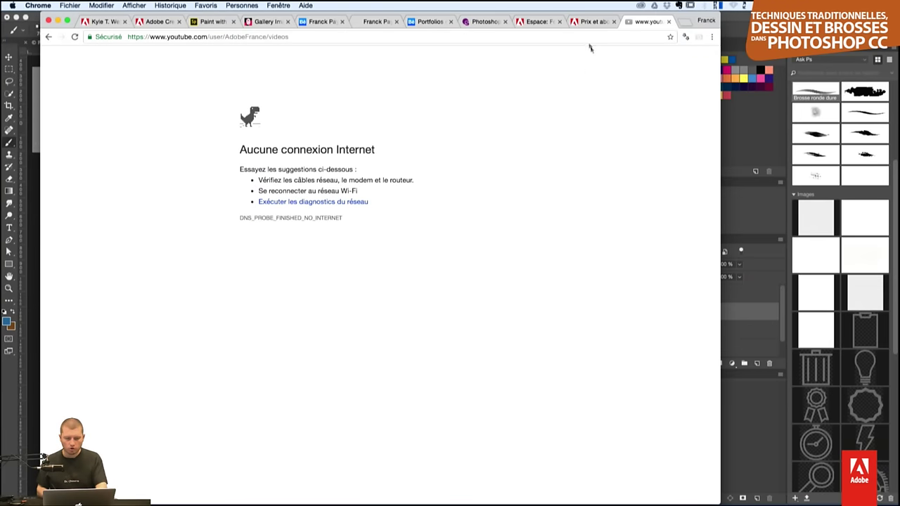
{"action": "left_click", "coordinate": [585, 40]}
{"action": "key", "text": "Return"}
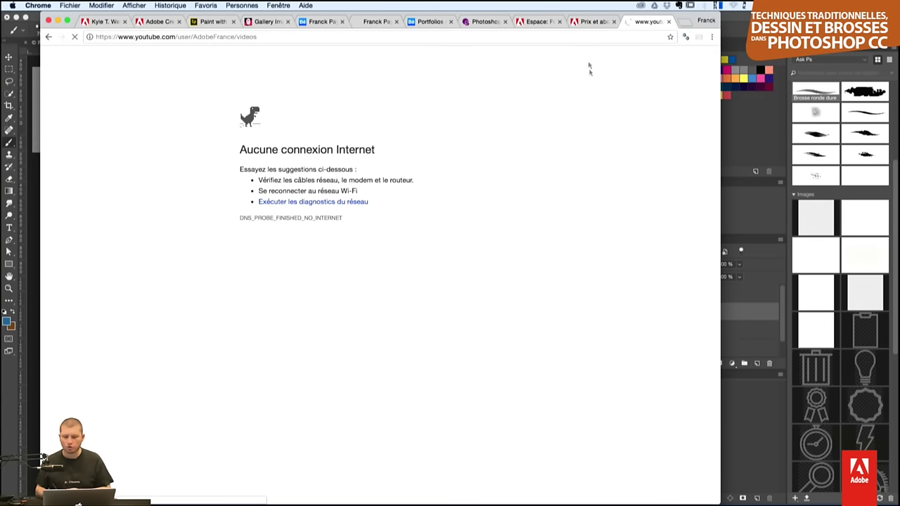
{"action": "left_click", "coordinate": [605, 36]}
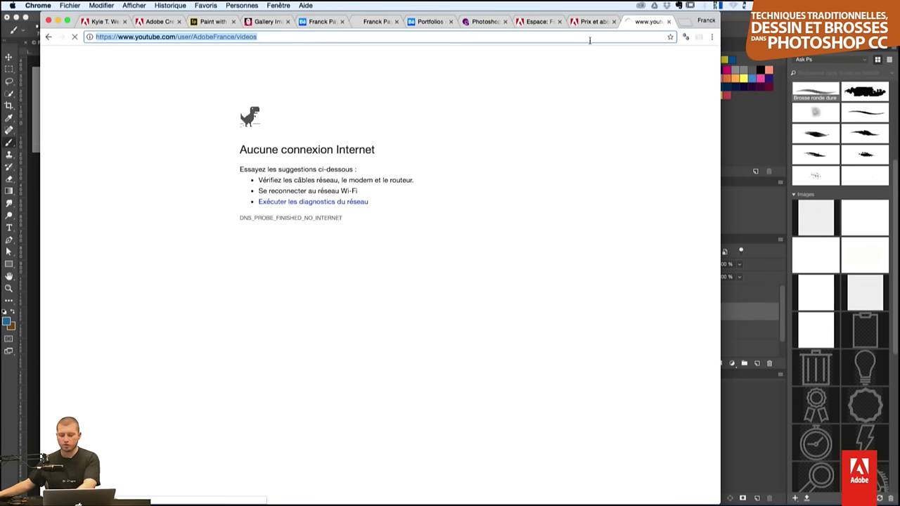
{"action": "key", "text": "Return"}
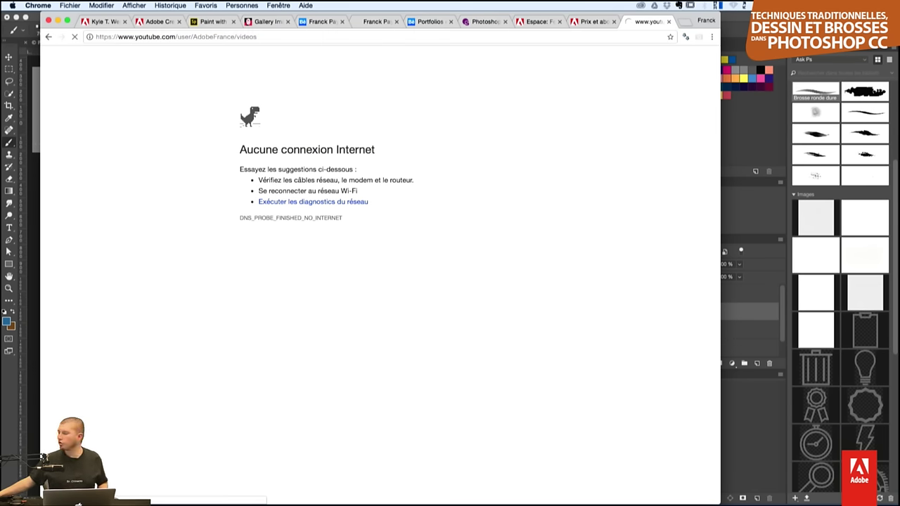